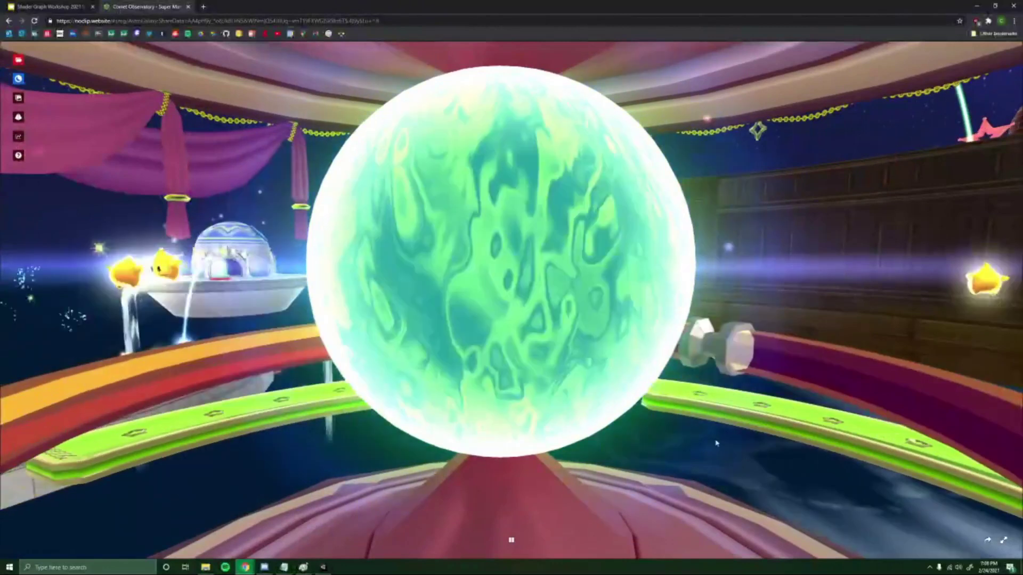
Switch to the Unity editor and create a new folder named Shaders in the project's Assets.
left_click(322, 568)
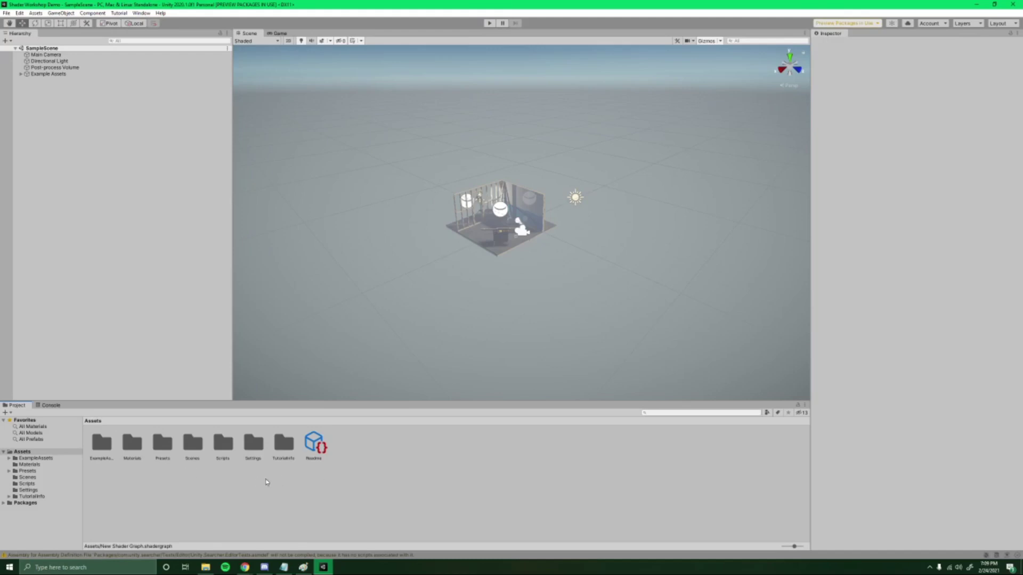
left_click(333, 481)
right_click(332, 482)
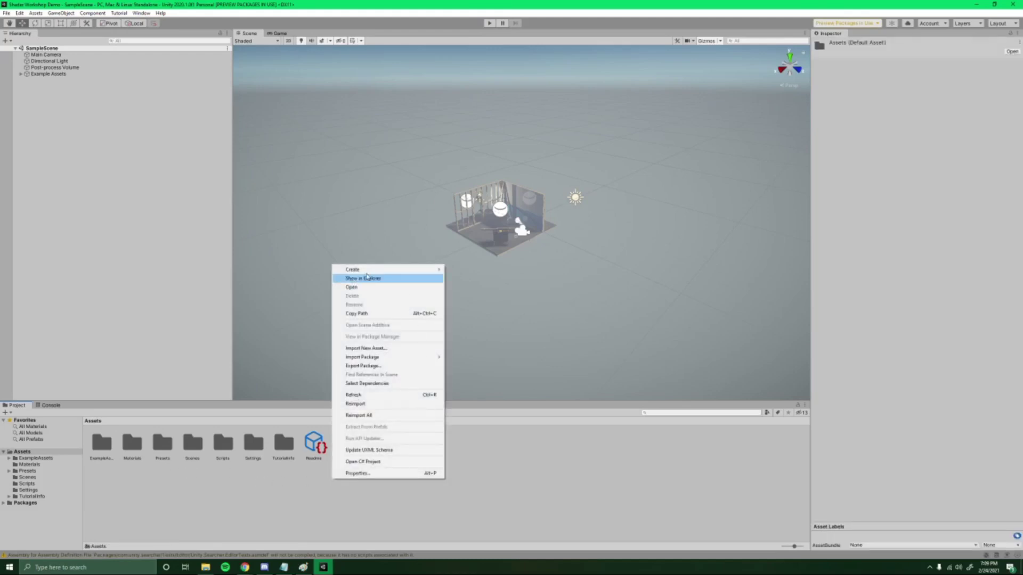
mouse_move(371, 272)
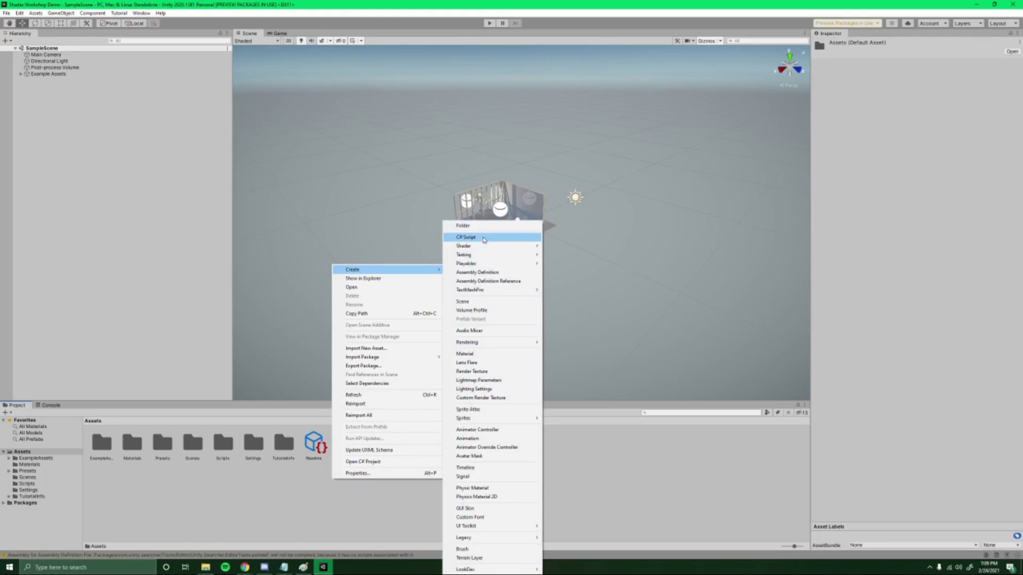
left_click(491, 226)
type("S")
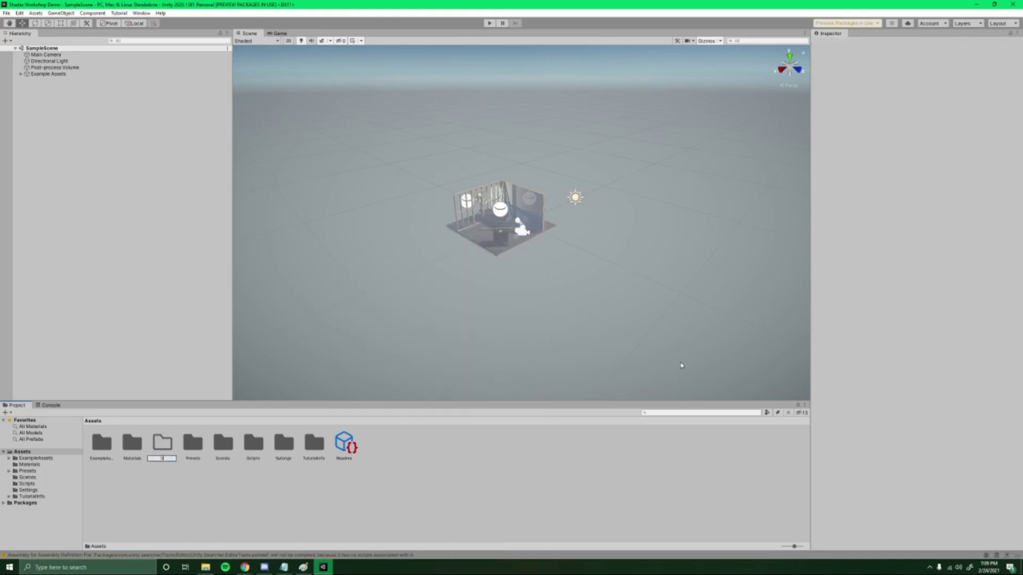
type("haders")
key("Return")
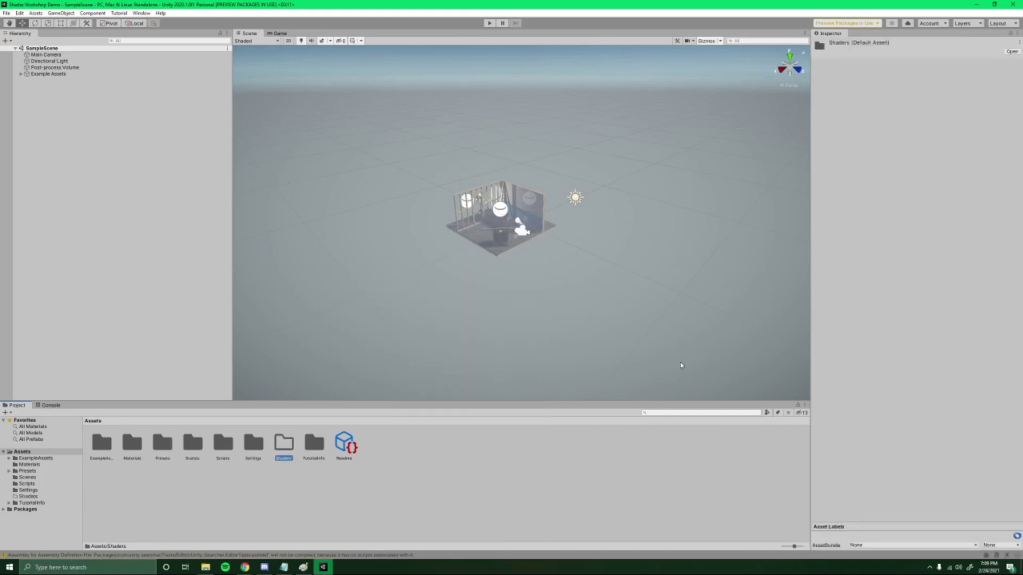
Create an Unlit Graph shader named Shader Demo inside the Shaders folder.
left_click(321, 452)
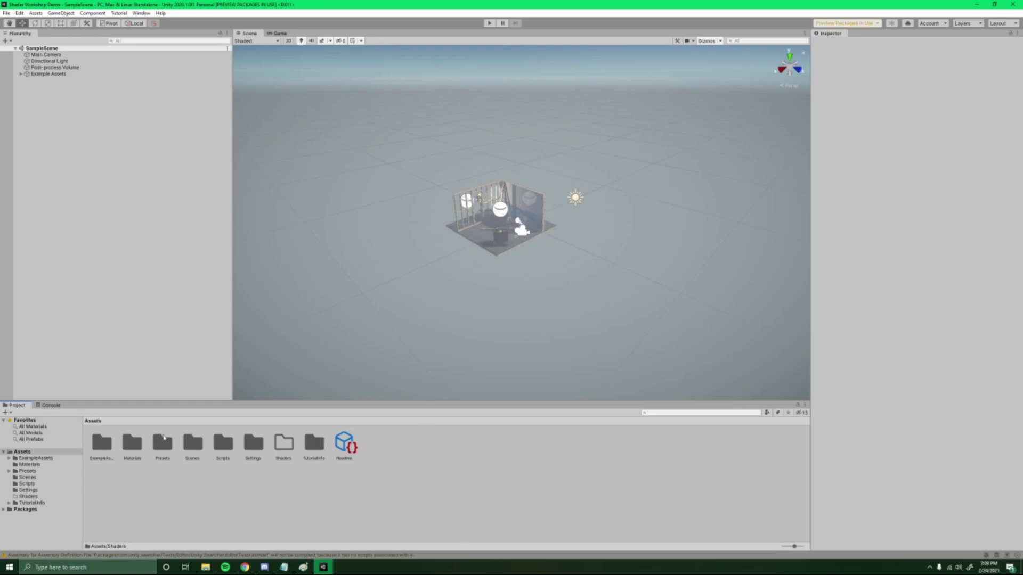
double_click(282, 446)
right_click(265, 447)
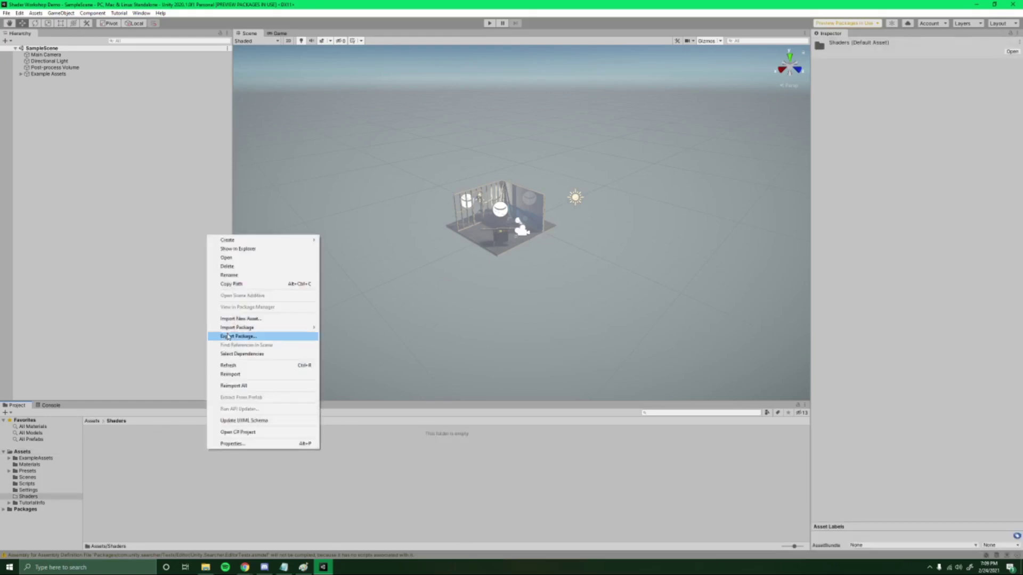
mouse_move(276, 241)
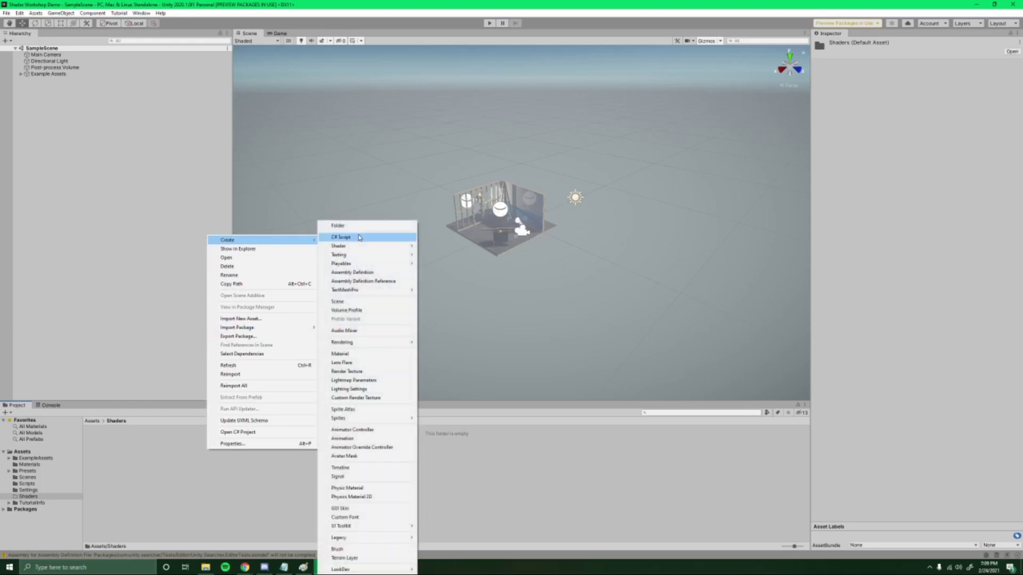
mouse_move(357, 246)
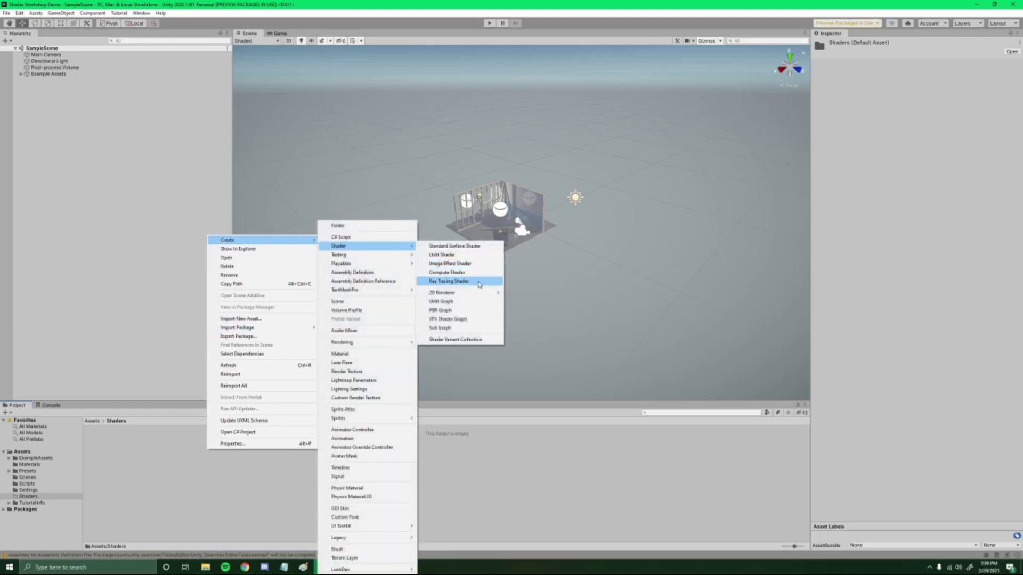
left_click(456, 303)
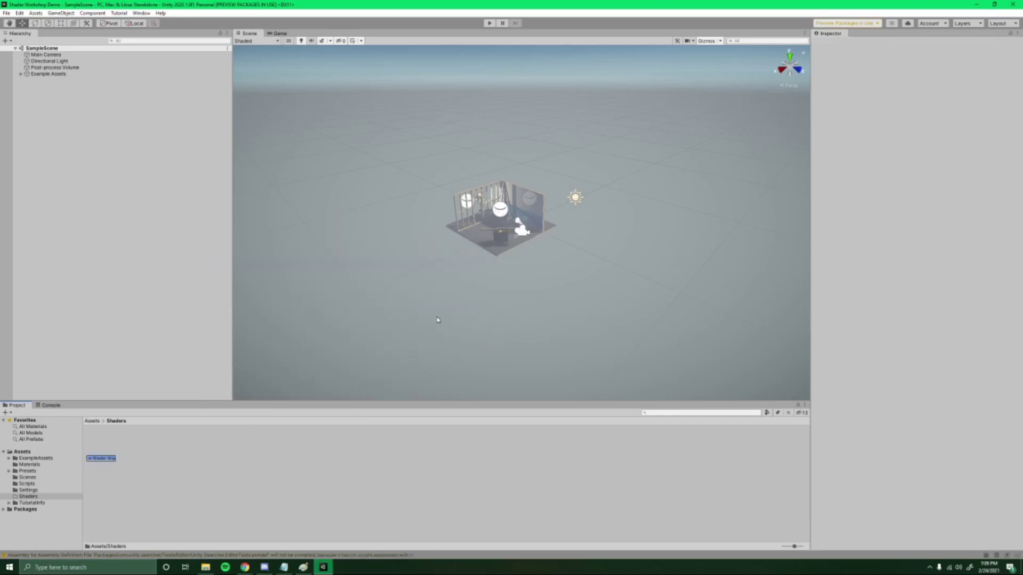
type("Shader Diemo")
key("Return")
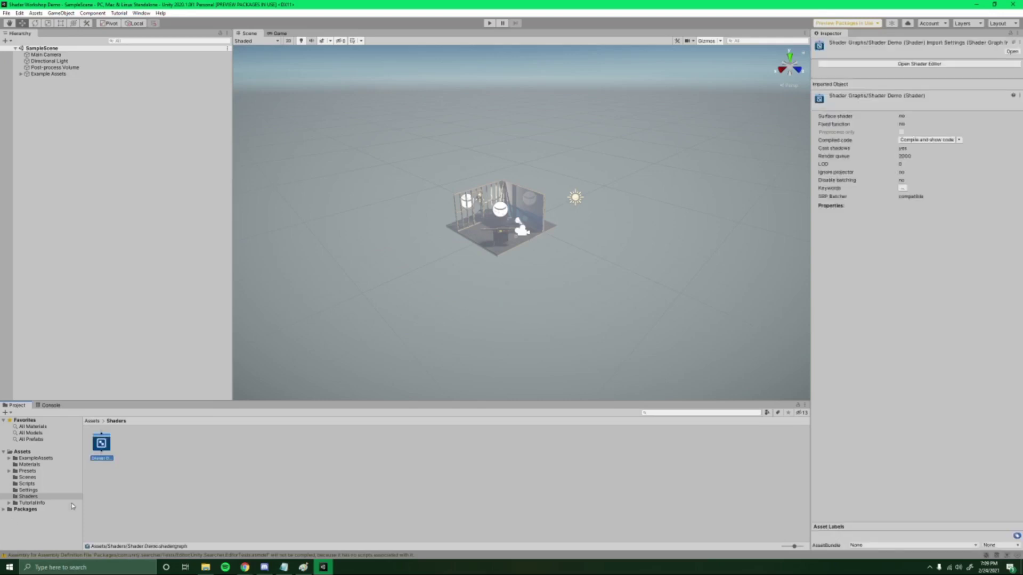
Open the Shader Demo graph, shrink the Main Preview into the graph's corner and enlarge the Blackboard.
double_click(104, 446)
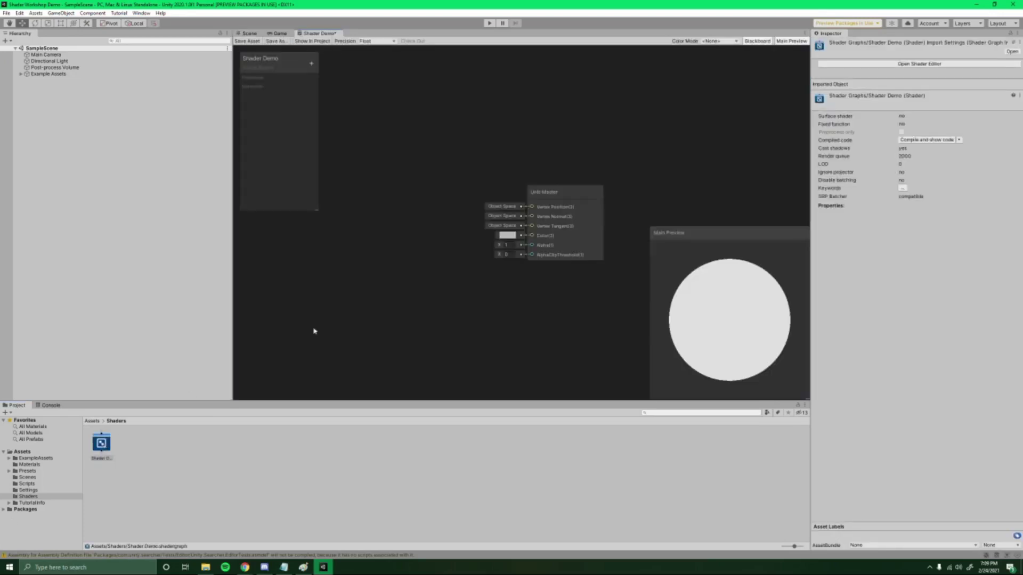
middle_click_drag(443, 254, 520, 207)
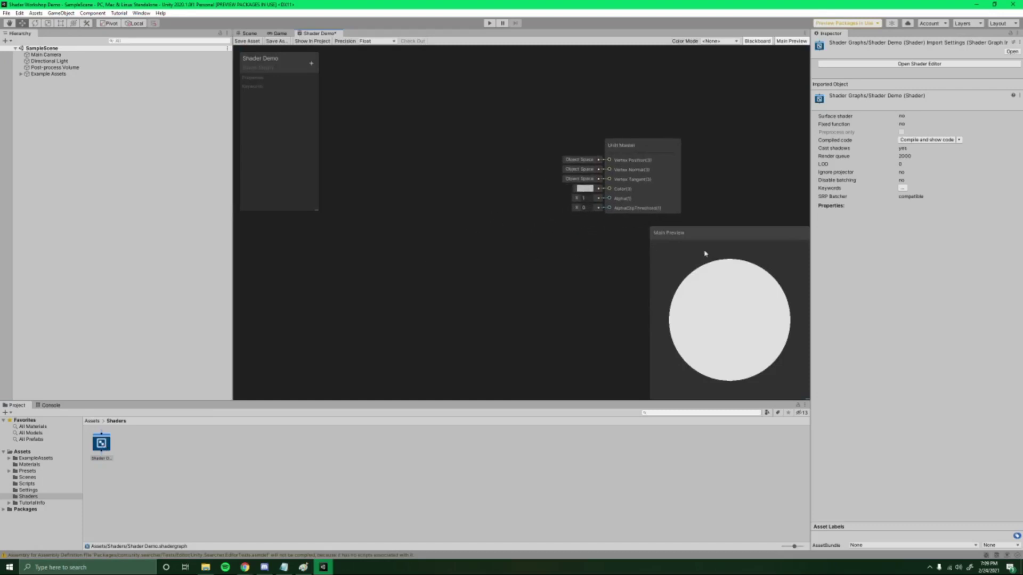
left_click_drag(688, 248, 491, 184)
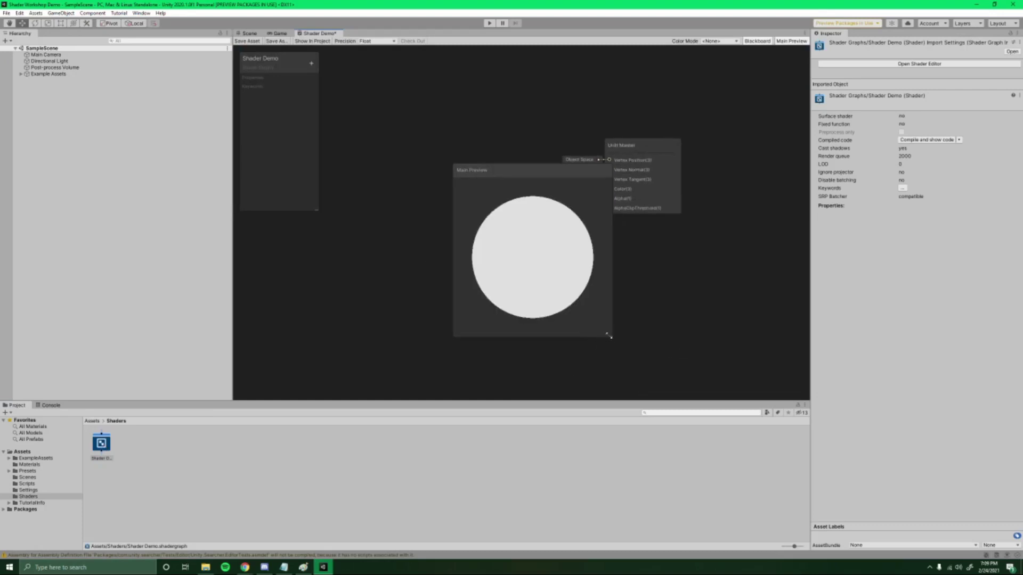
left_click_drag(610, 338, 788, 391)
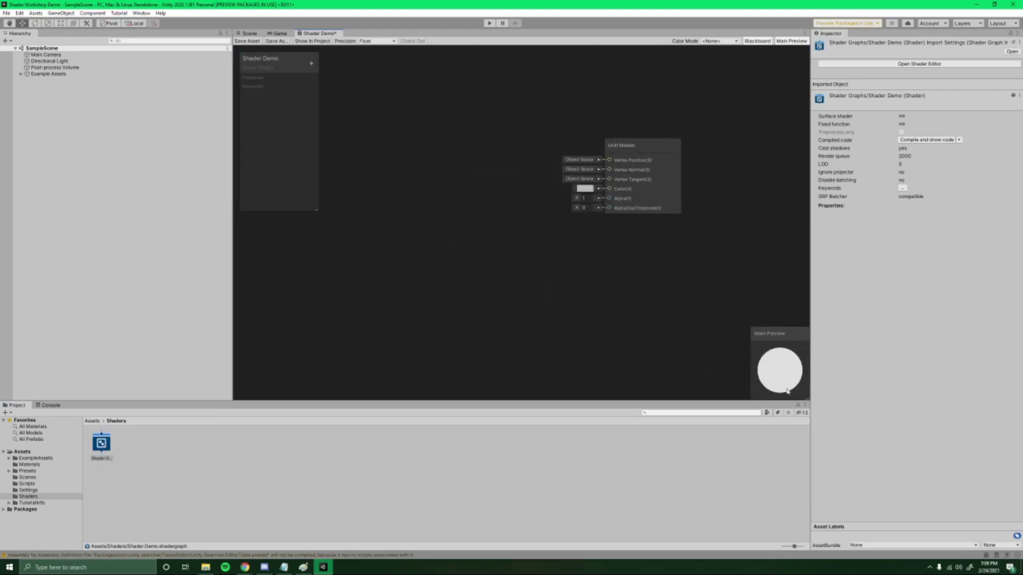
left_click_drag(318, 213, 341, 372)
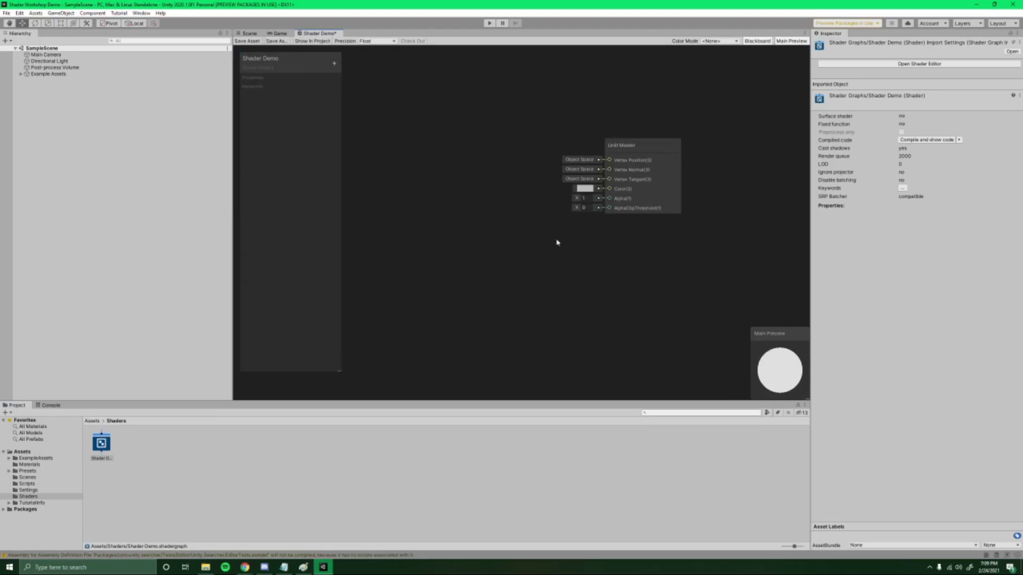
Add a PBR Master node to the graph beside the Unlit Master node.
middle_click_drag(562, 263, 566, 304)
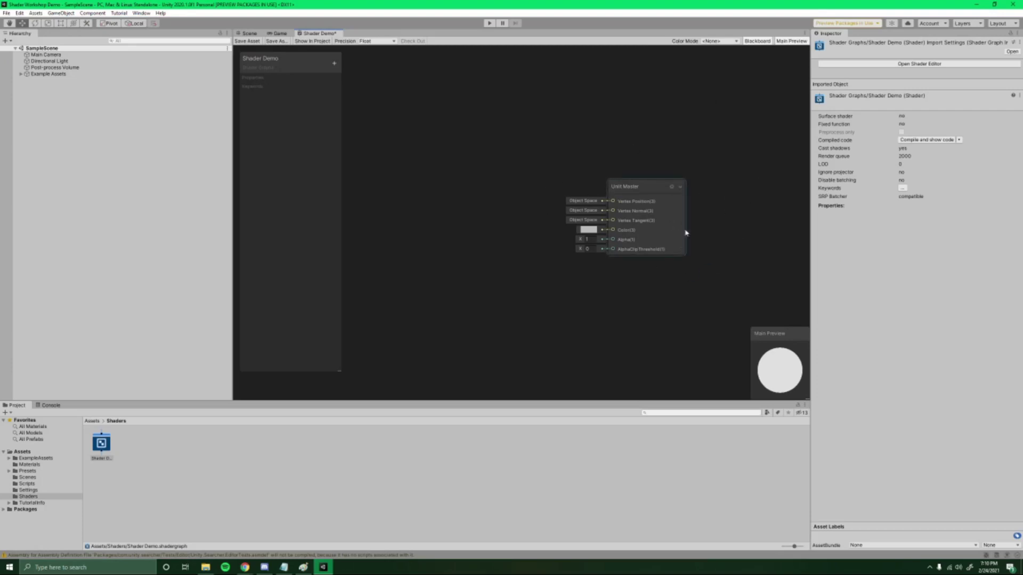
right_click(530, 140)
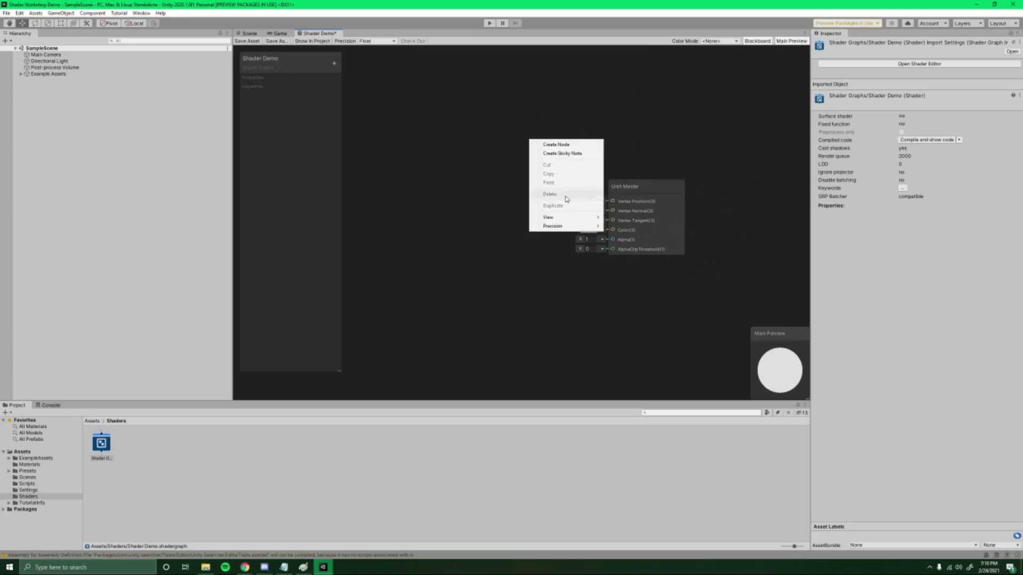
left_click(554, 145)
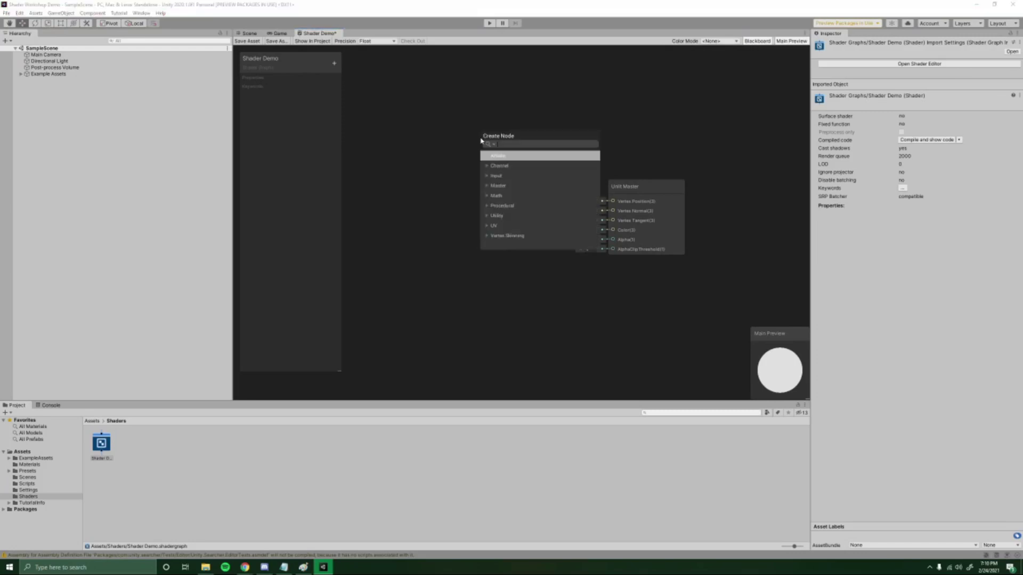
type("pb")
key("Down")
key("Down")
key("Down")
key("Down")
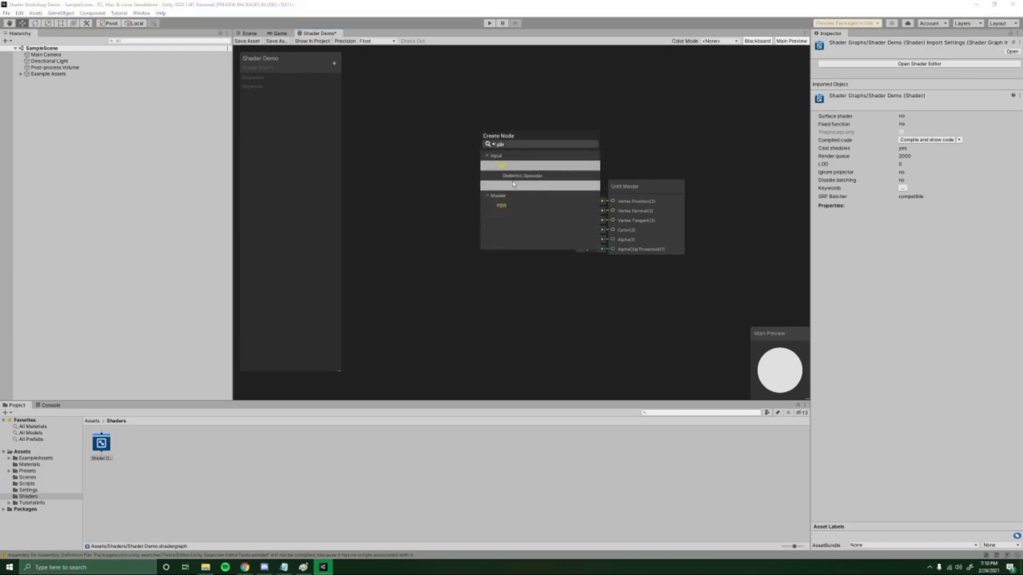
key("Return")
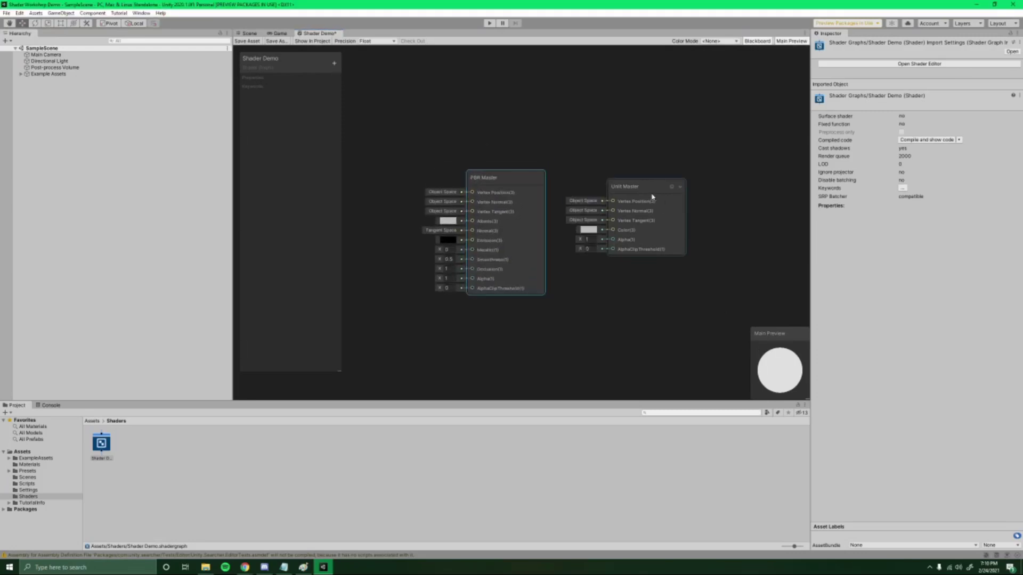
Space the two master nodes apart for comparison, and delete the PBR Master node.
left_click_drag(652, 195, 668, 163)
scroll(565, 269, "up", 2)
middle_click_drag(577, 265, 557, 280)
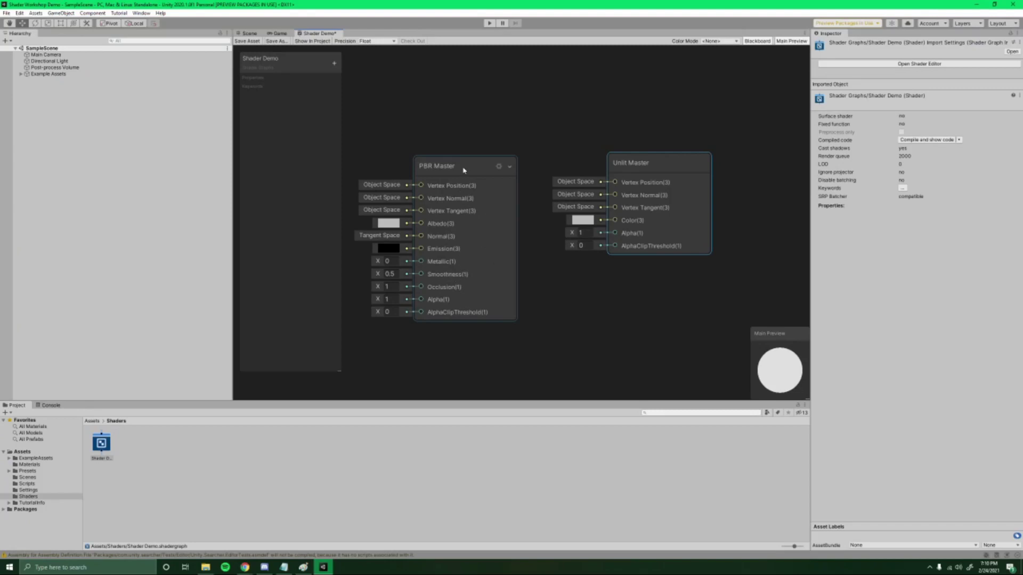
left_click_drag(462, 171, 480, 170)
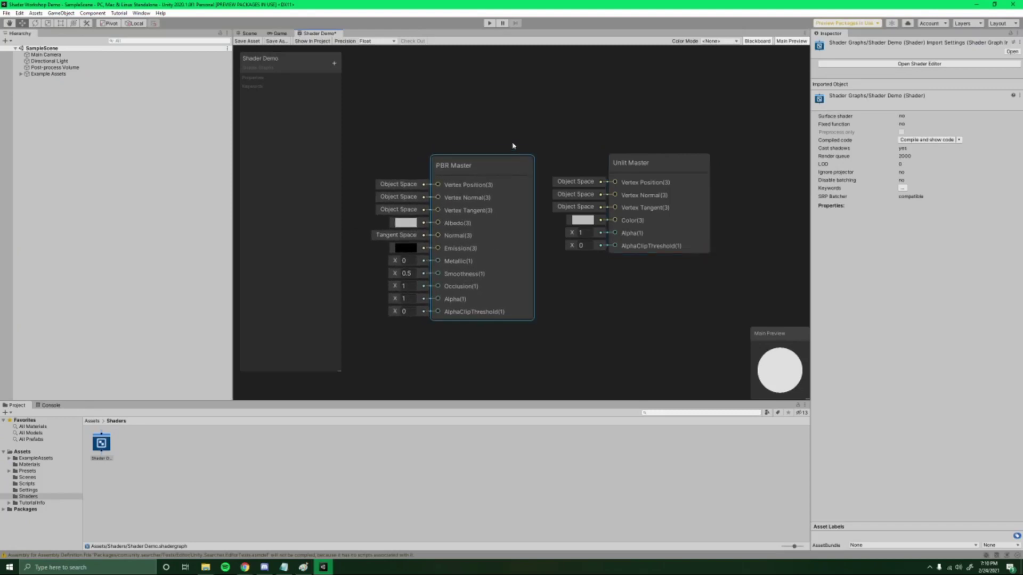
key("Delete")
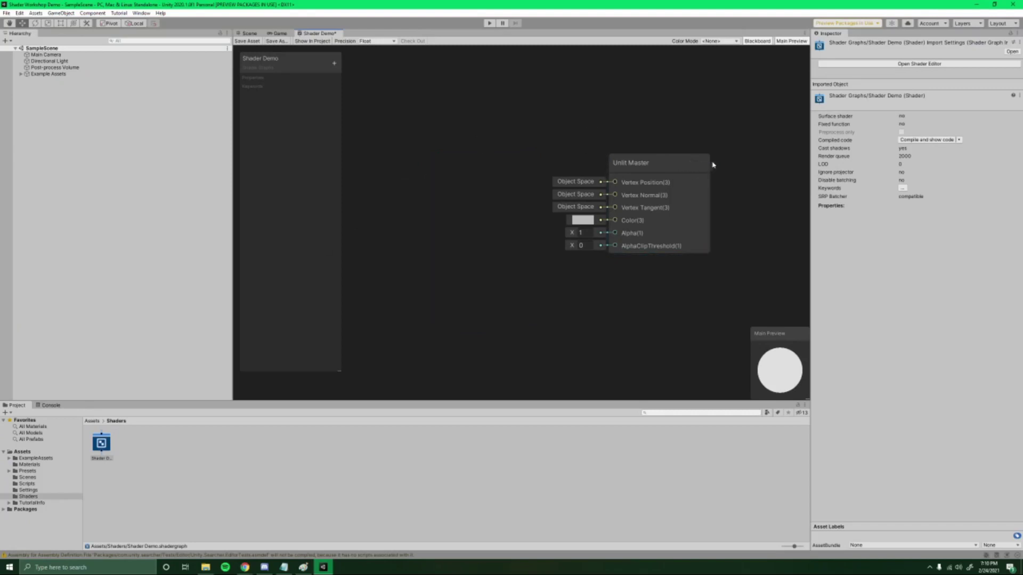
Set the Unlit Master node's Color input to bright red and save the shader asset.
middle_click_drag(643, 115, 690, 117)
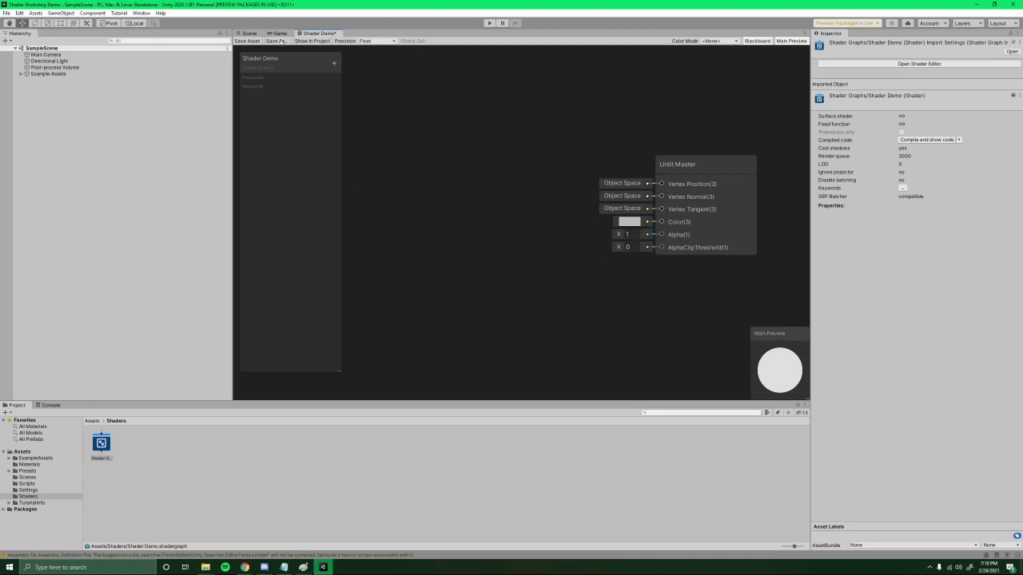
left_click(630, 222)
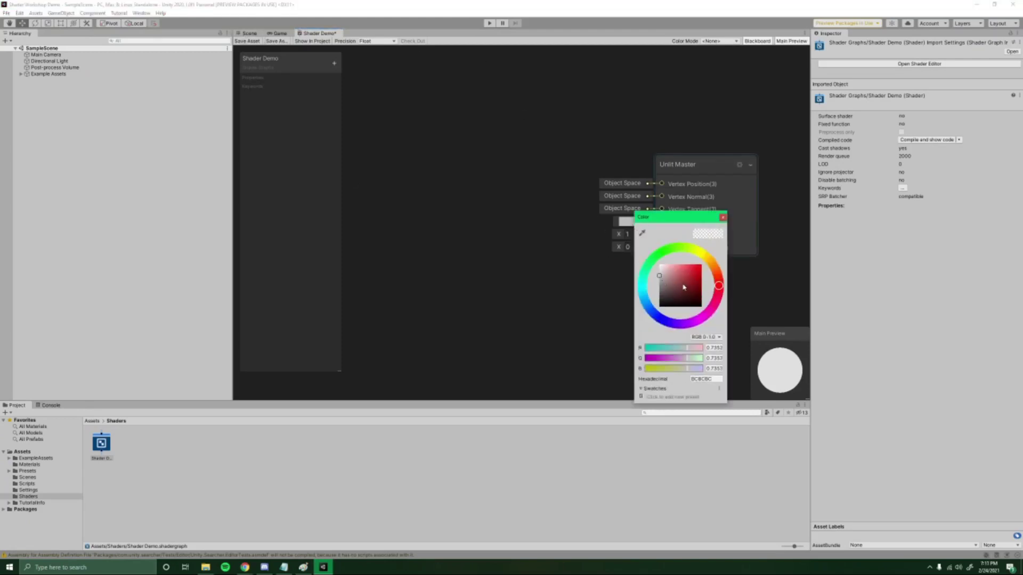
left_click_drag(686, 290, 709, 257)
left_click(722, 217)
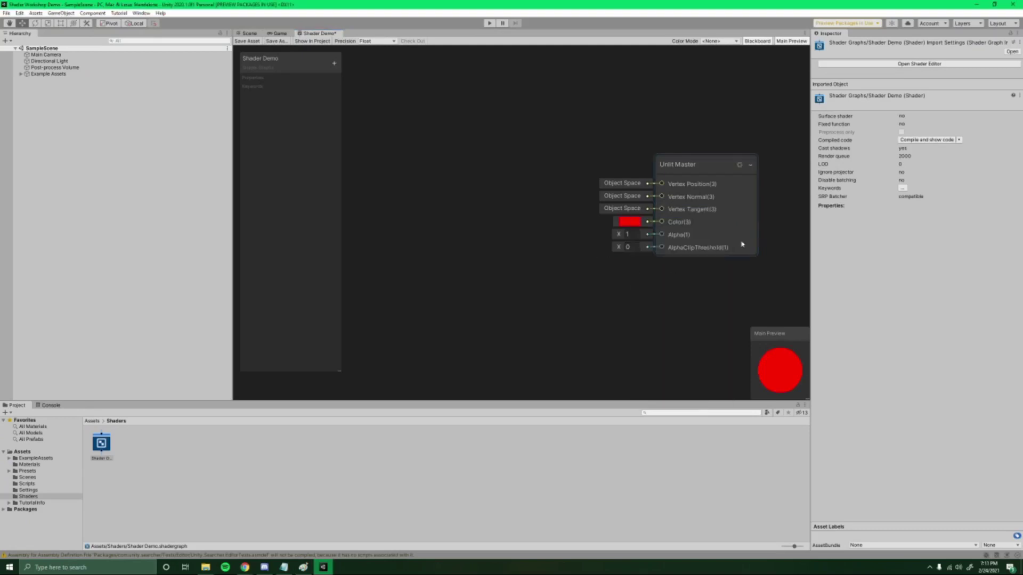
left_click(247, 41)
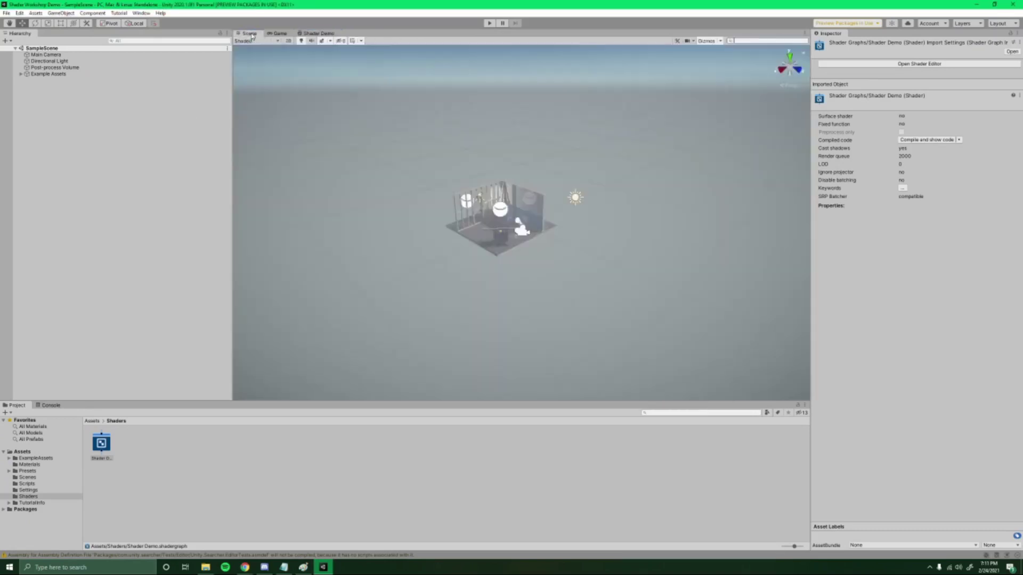
Return to the Scene view and deactivate the Example Assets object.
left_click(249, 33)
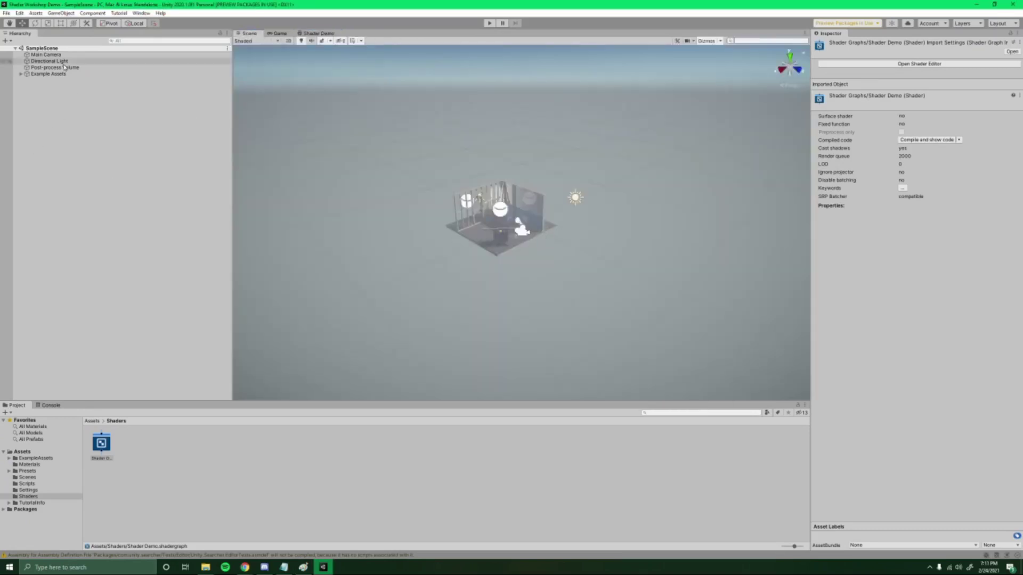
left_click(48, 73)
left_click(831, 45)
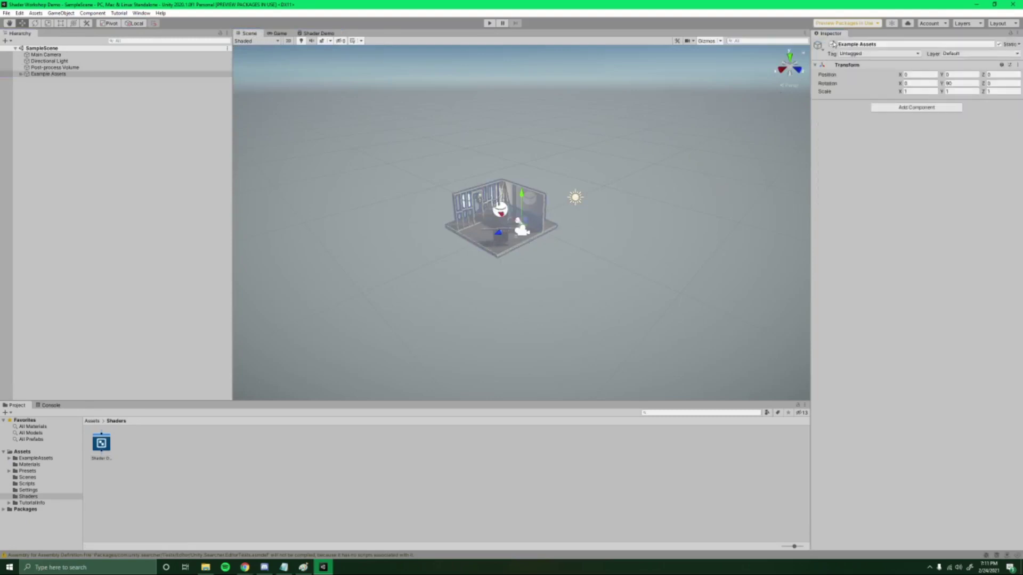
Add a 3D Sphere to the scene and frame it in the Scene view.
right_click(82, 114)
left_click(44, 107)
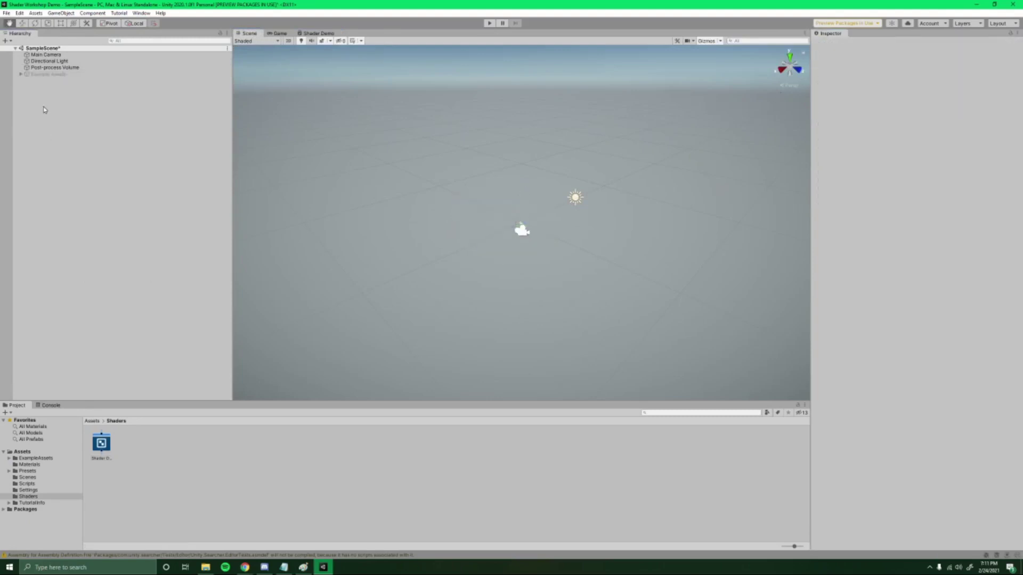
right_click(44, 107)
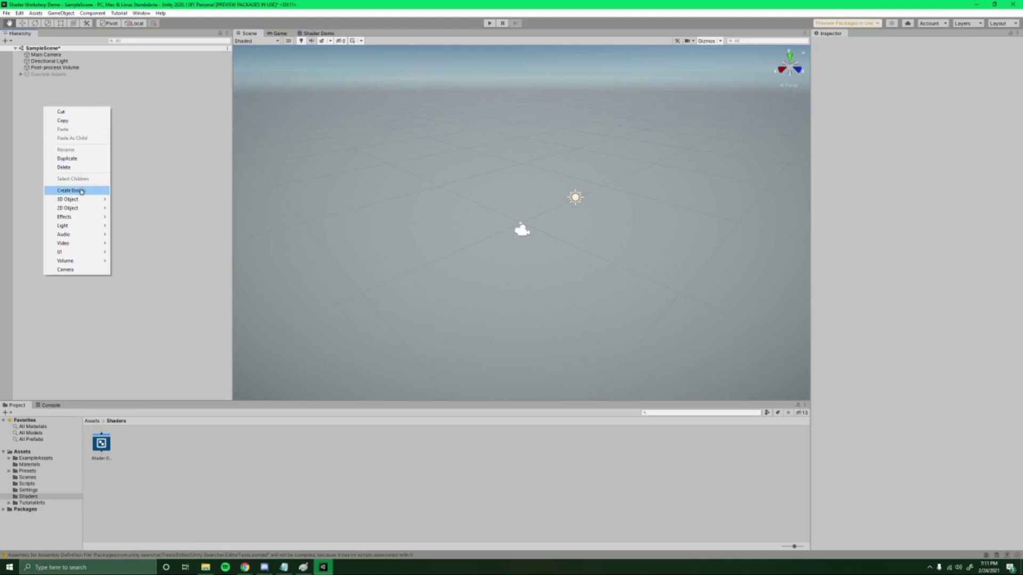
mouse_move(80, 200)
left_click(143, 208)
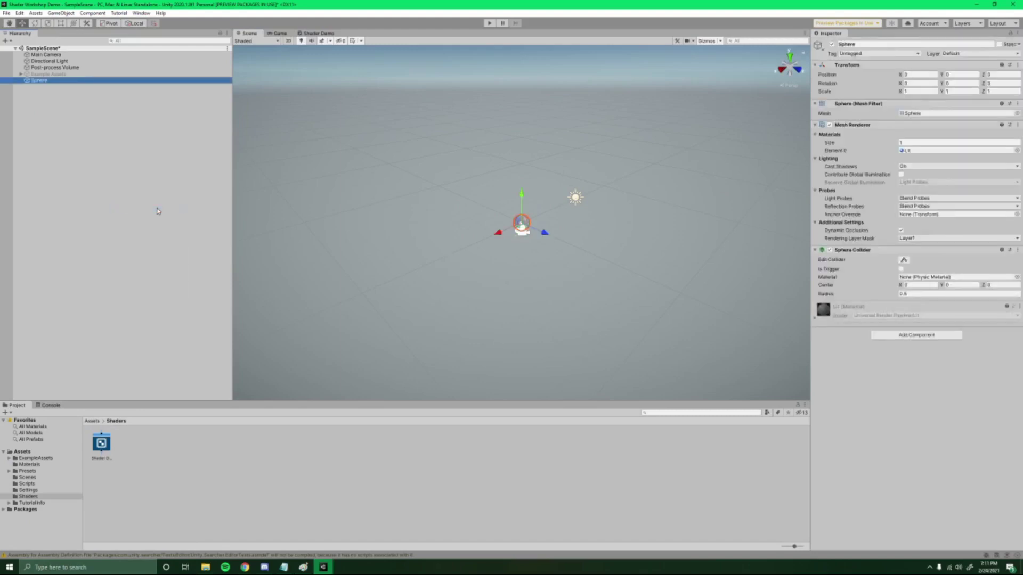
key("f")
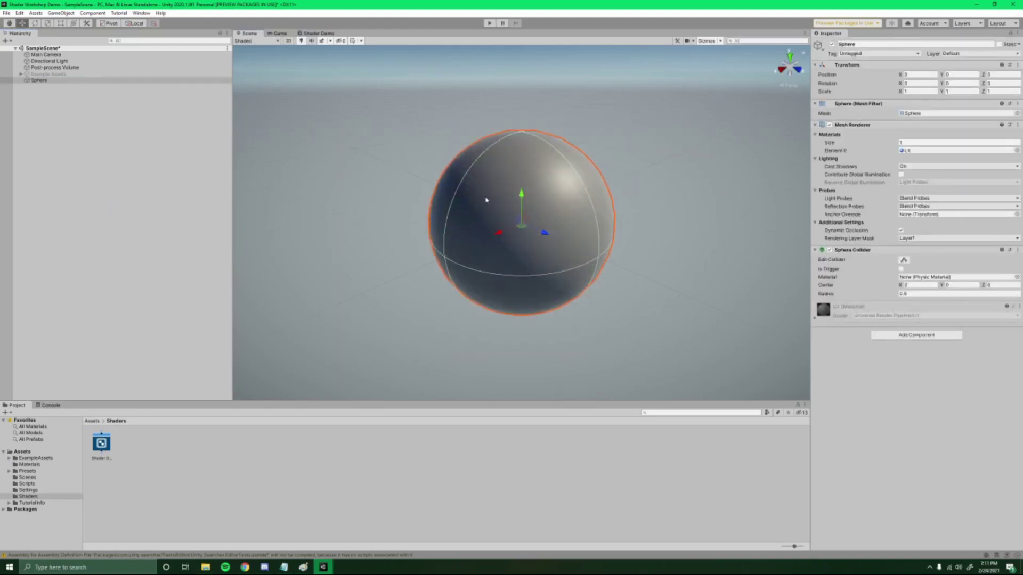
right_click_drag(373, 224, 562, 221)
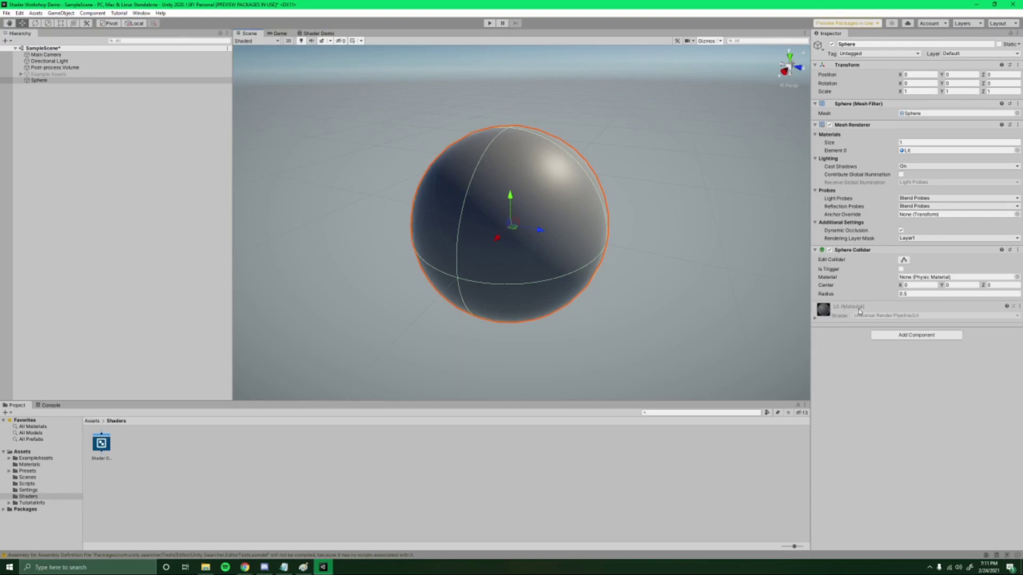
Create a new material named Shader Demo in the Materials folder.
left_click(94, 421)
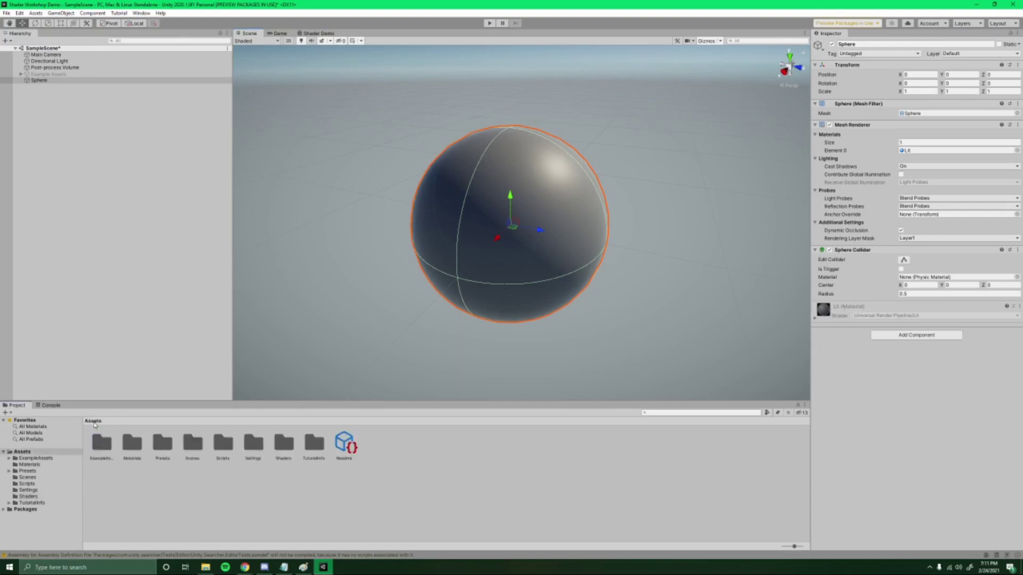
double_click(132, 443)
right_click(155, 461)
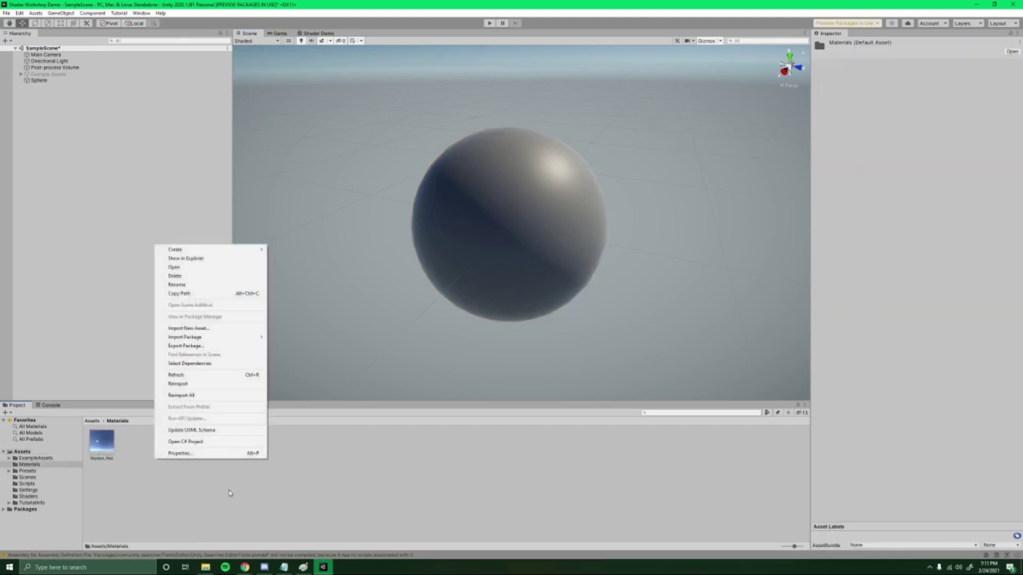
mouse_move(204, 250)
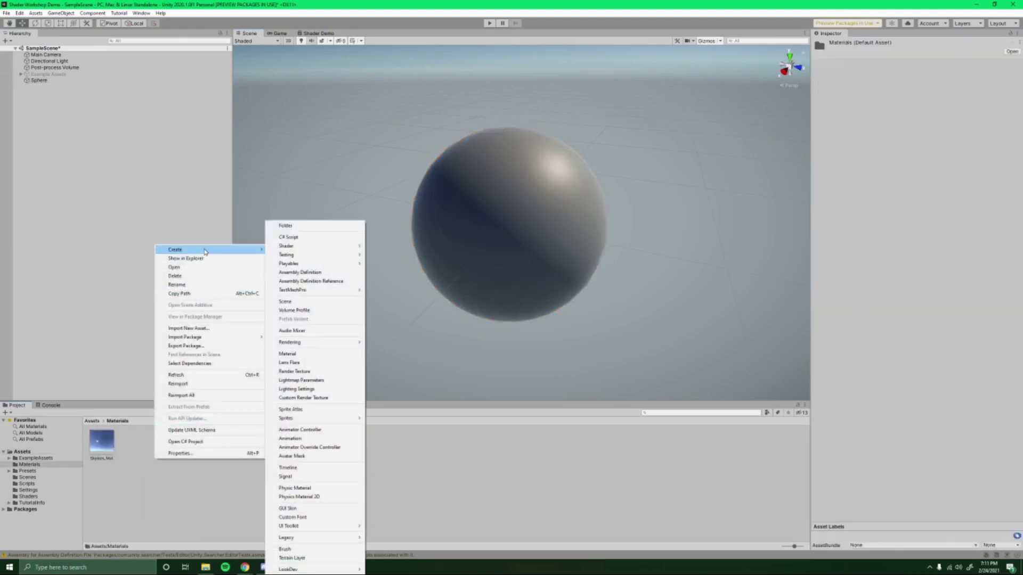
left_click(299, 354)
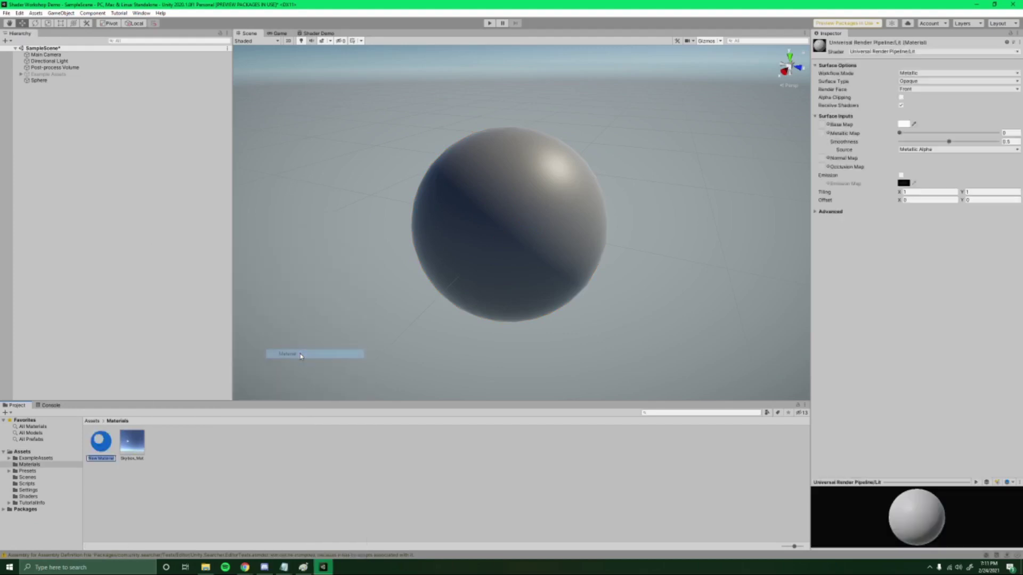
type("S")
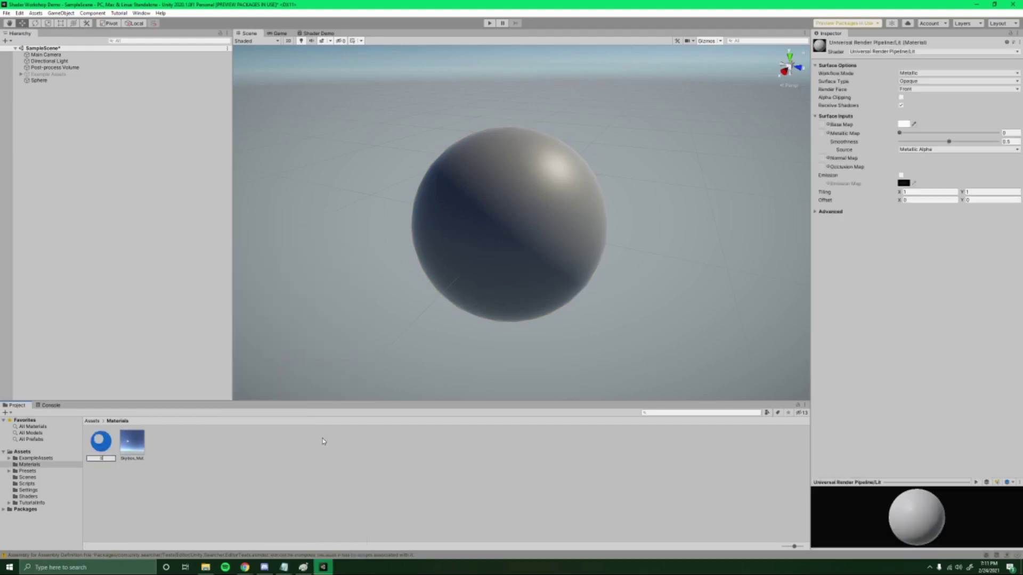
type("hader Demo")
key("Return")
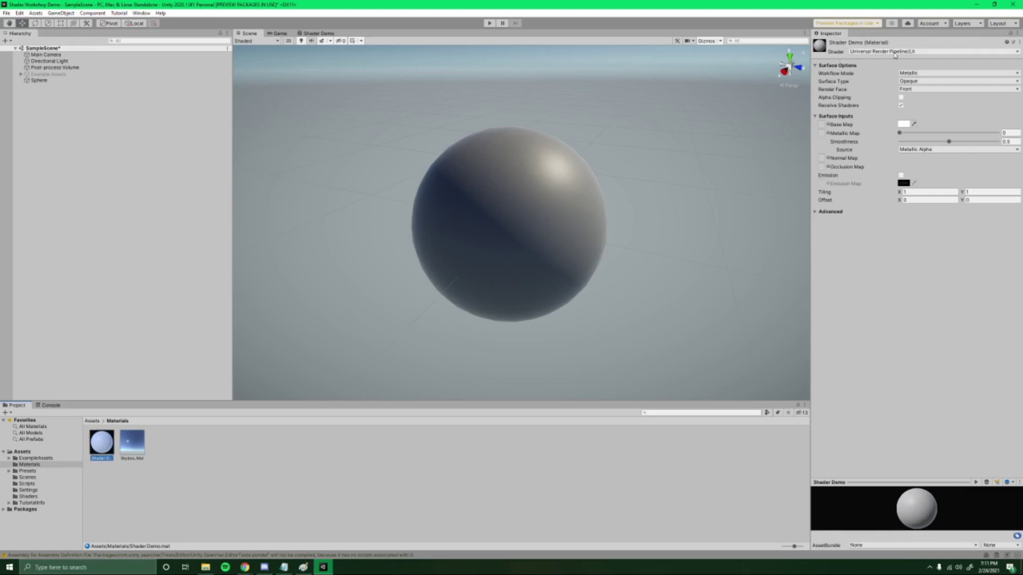
Assign the Shader Graphs/Shader Demo shader to the Shader Demo material.
left_click(937, 53)
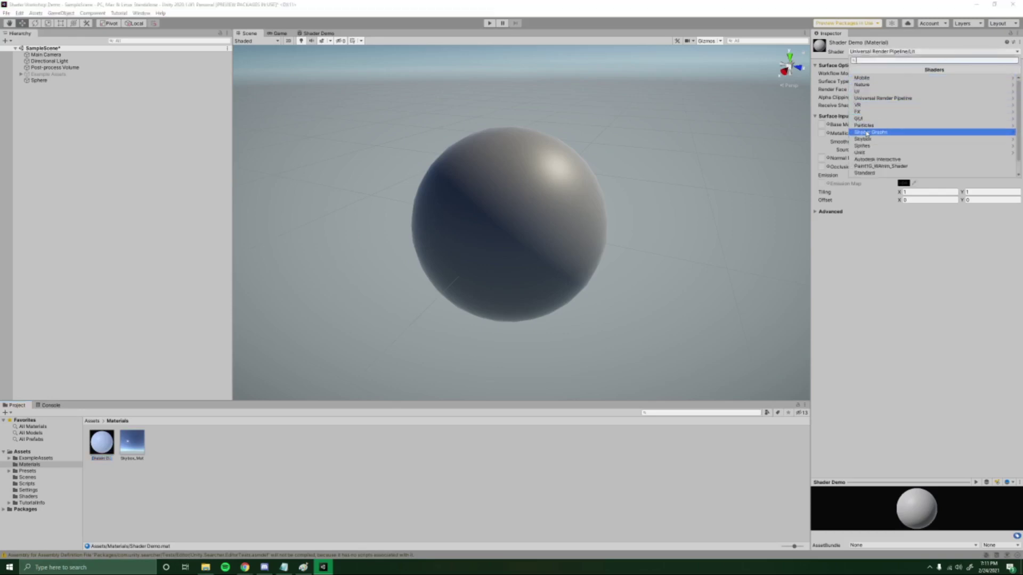
left_click(901, 132)
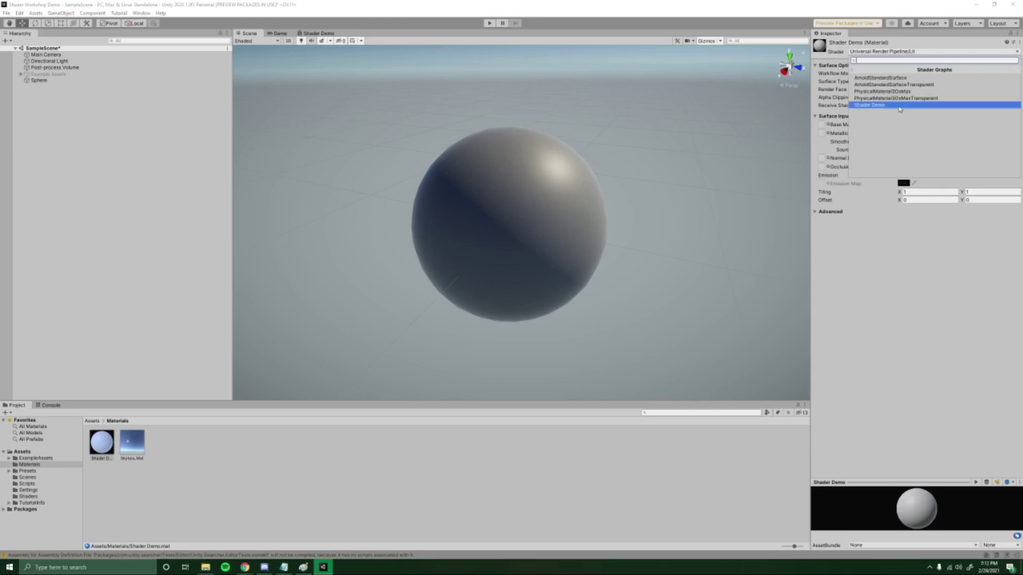
left_click(900, 106)
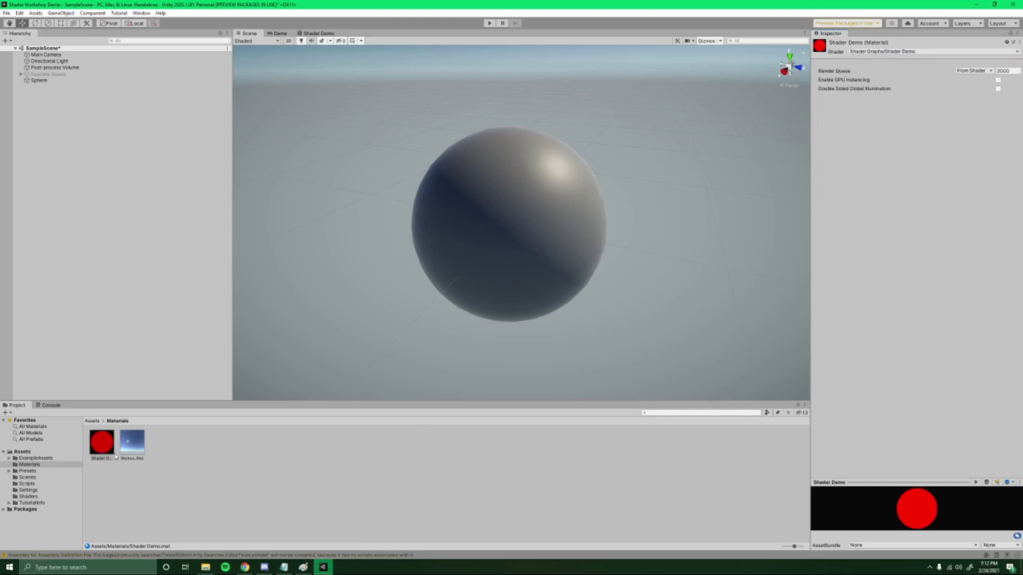
Apply the Shader Demo material to the sphere in the scene and inspect the sphere from several angles.
left_click_drag(103, 451, 513, 255)
left_click(512, 255)
left_click_drag(680, 229, 662, 205, "alt")
left_click_drag(652, 259, 732, 239, "alt")
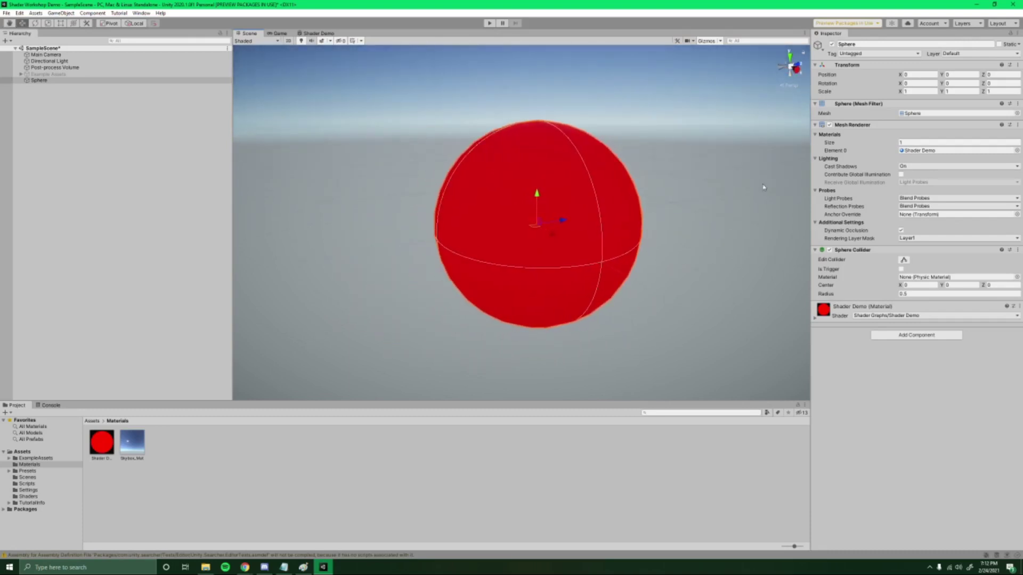
left_click_drag(698, 162, 654, 166, "alt")
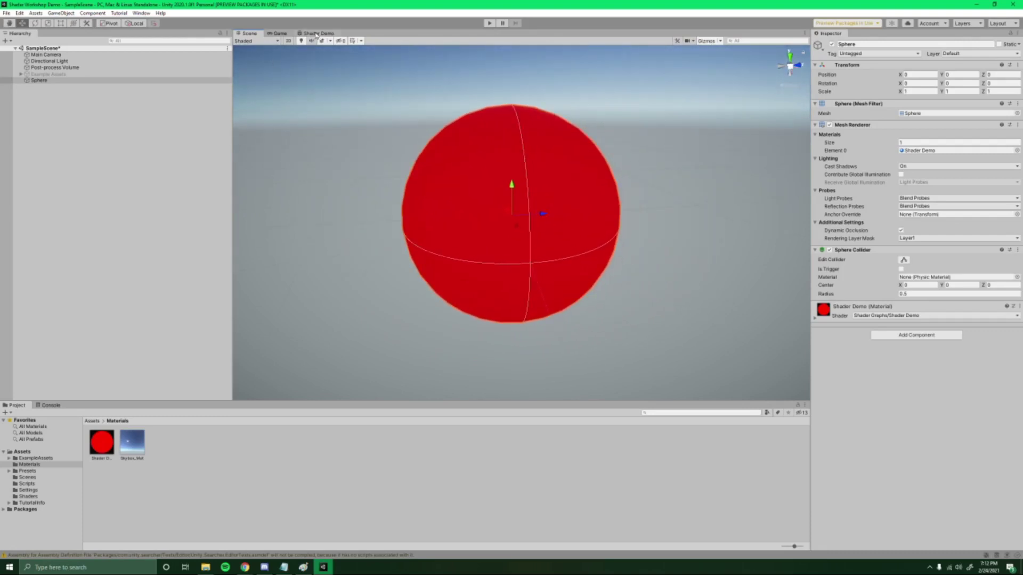
Switch to the Comet Observatory page in Chrome to examine the glowing reference orb, and return to Unity.
left_click(245, 568)
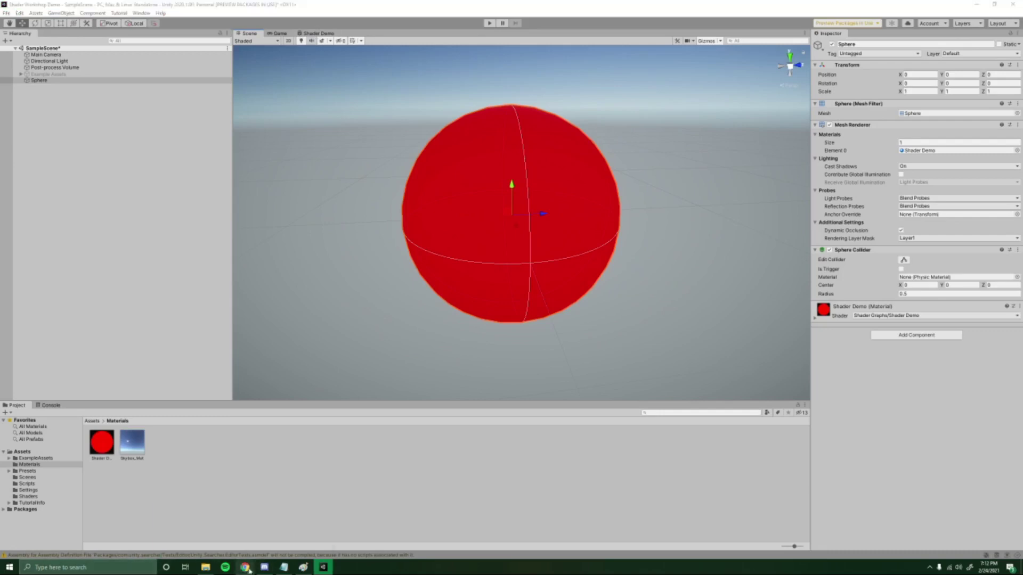
left_click(282, 544)
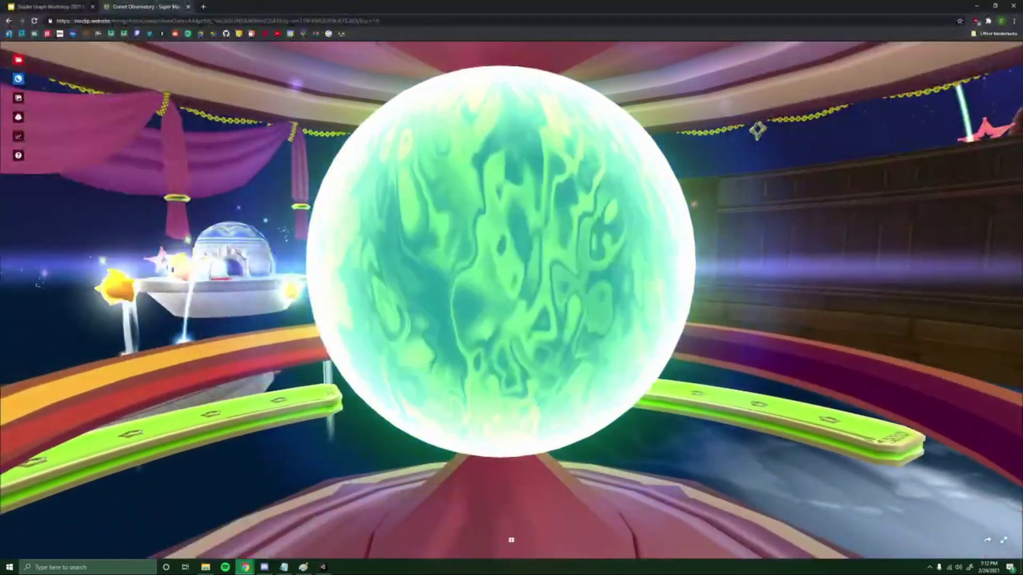
left_click(322, 568)
Open the Shader Demo graph, maximize it, and clear working space beside the Unlit Master node.
left_click(318, 33)
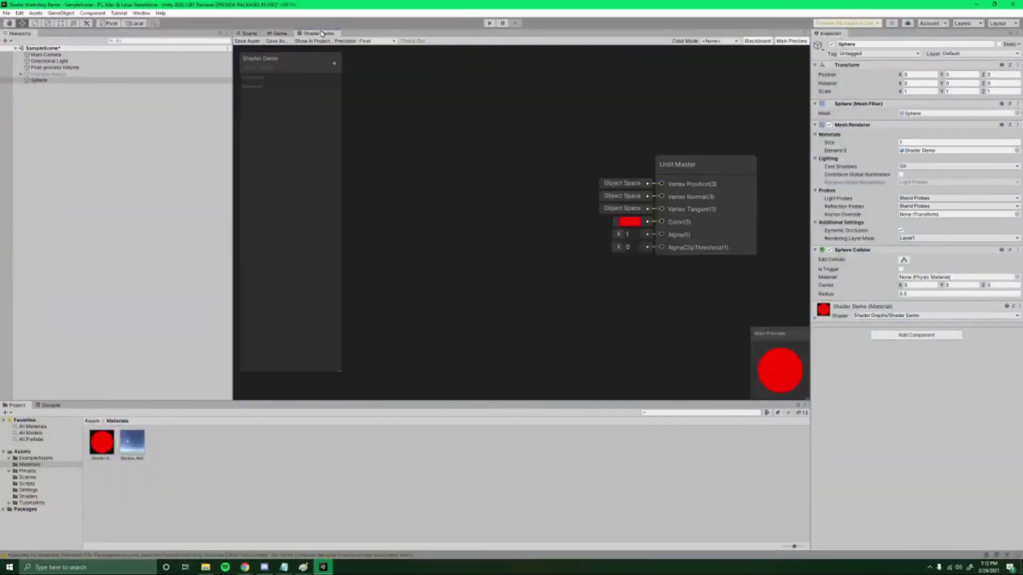
key("shift+space")
left_click_drag(477, 247, 823, 331)
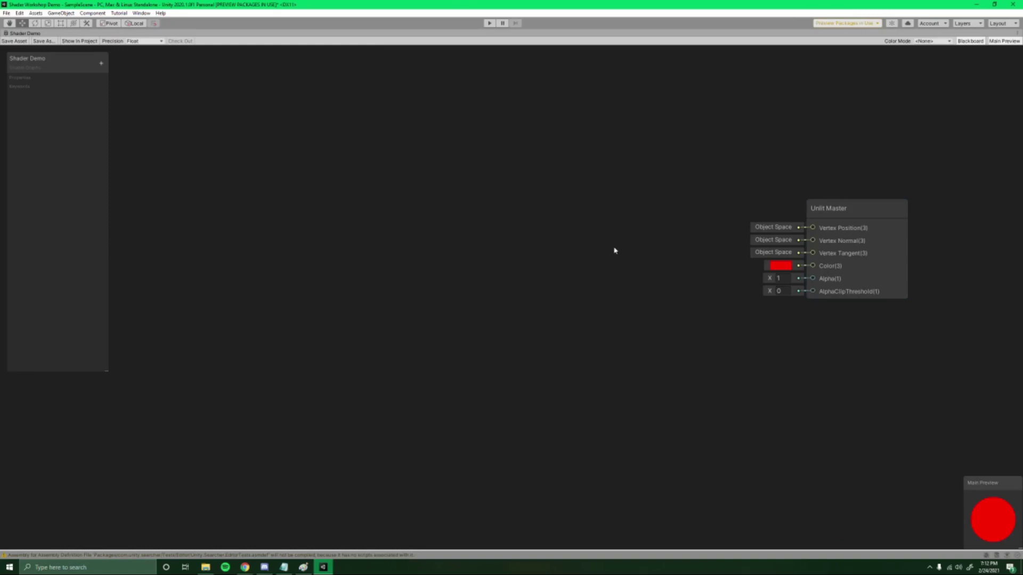
Check the bright rim of the Comet Observatory orb in Chrome once more and come back to the Unity graph.
left_click(245, 567)
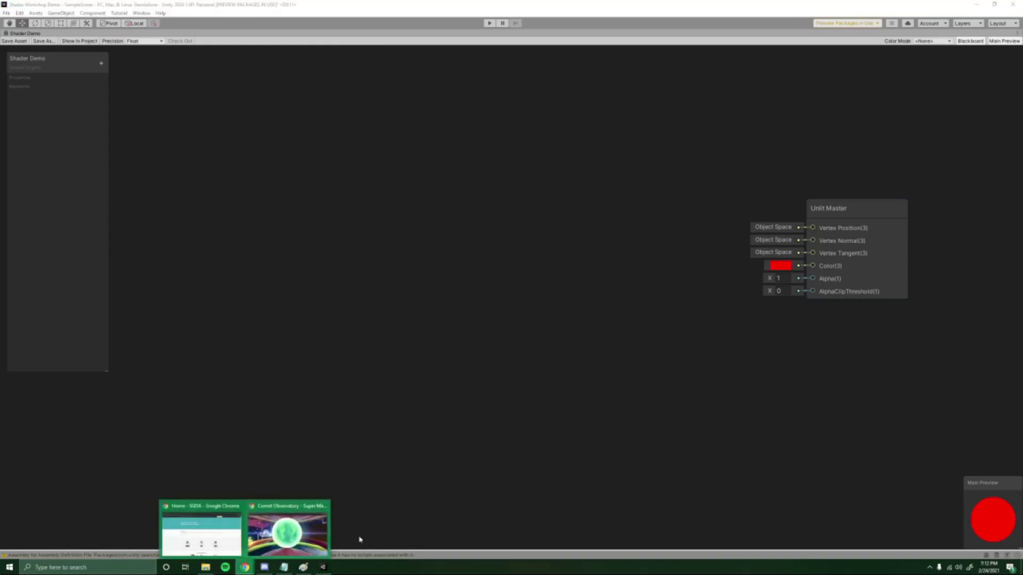
left_click(287, 531)
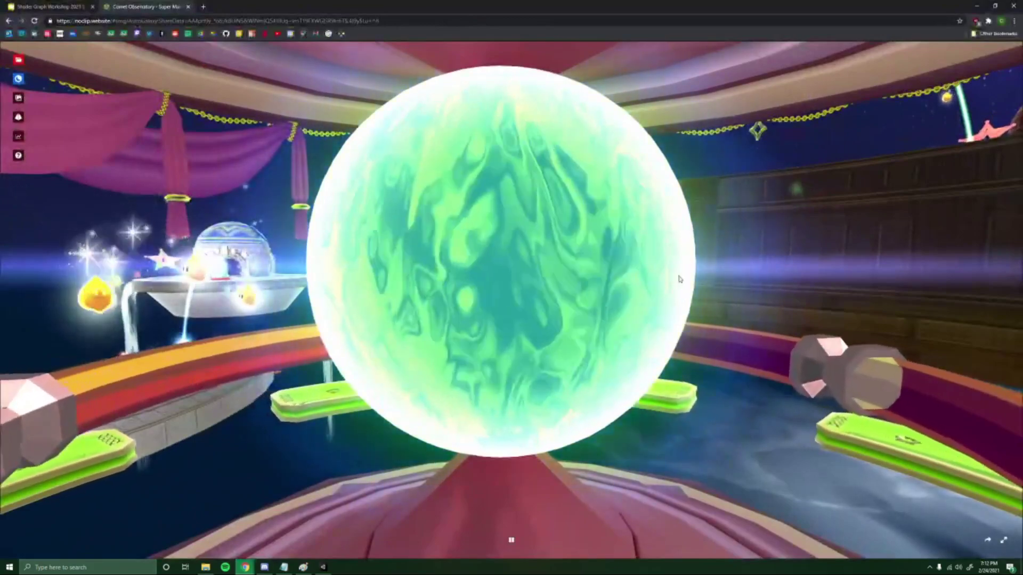
left_click(323, 567)
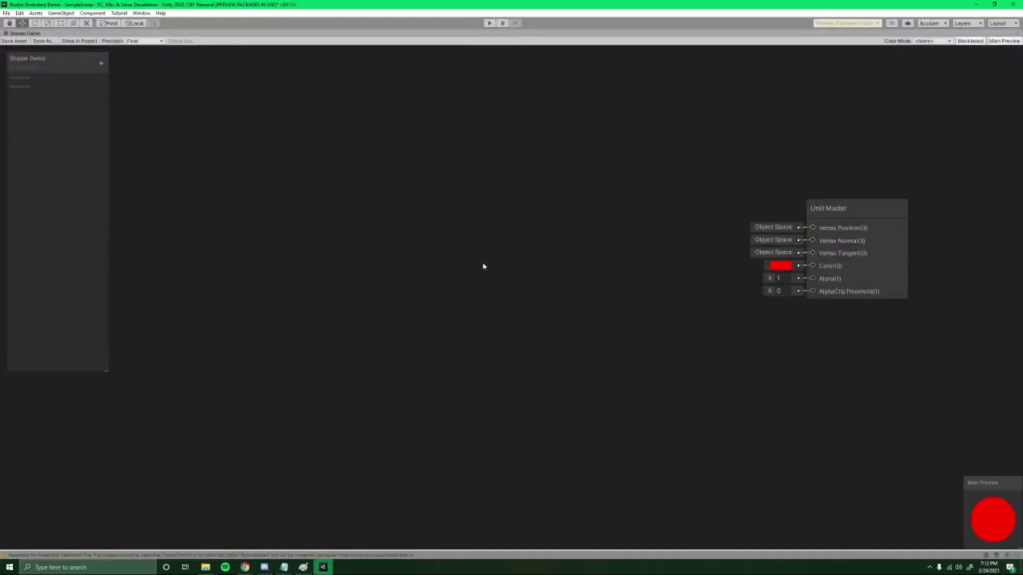
Add a Fresnel Effect node to the graph and place it ahead of the Unlit Master node.
key("space")
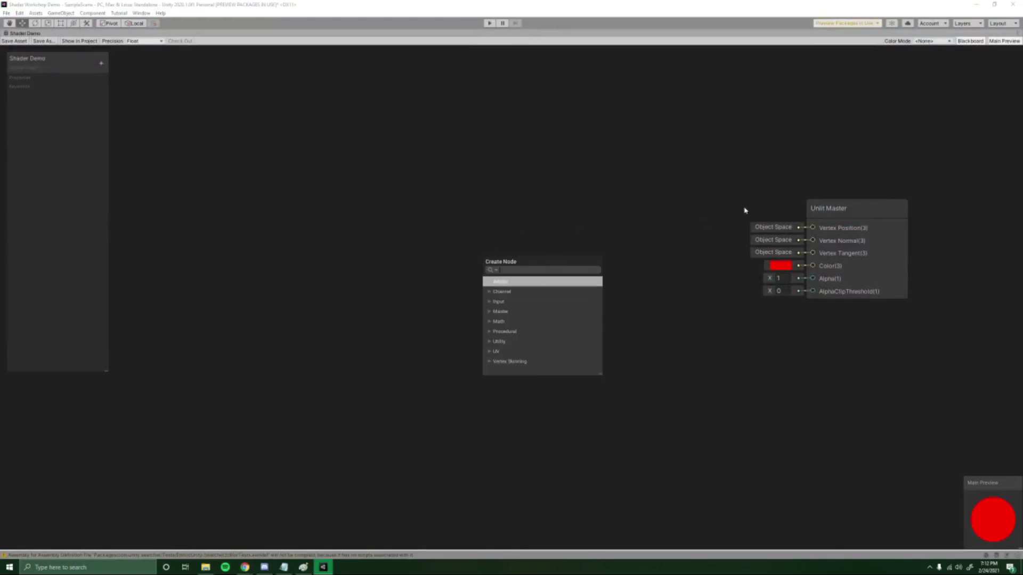
type("fre")
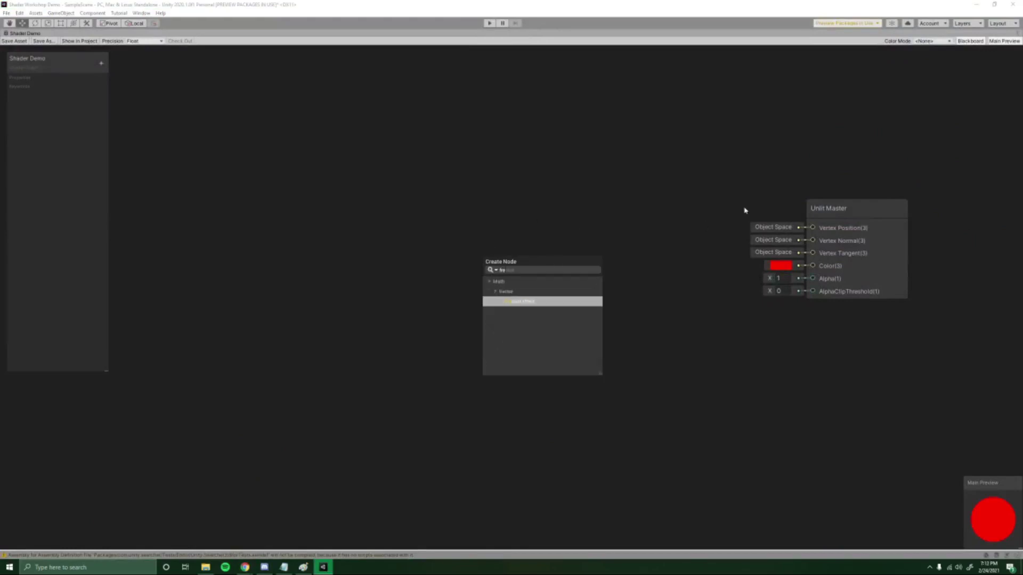
key("Return")
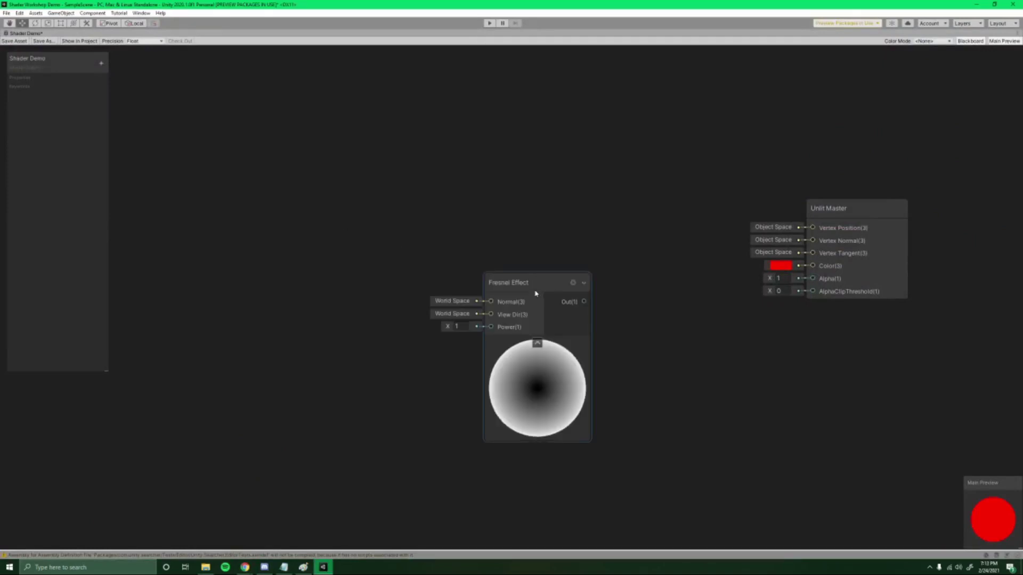
left_click_drag(537, 288, 512, 192)
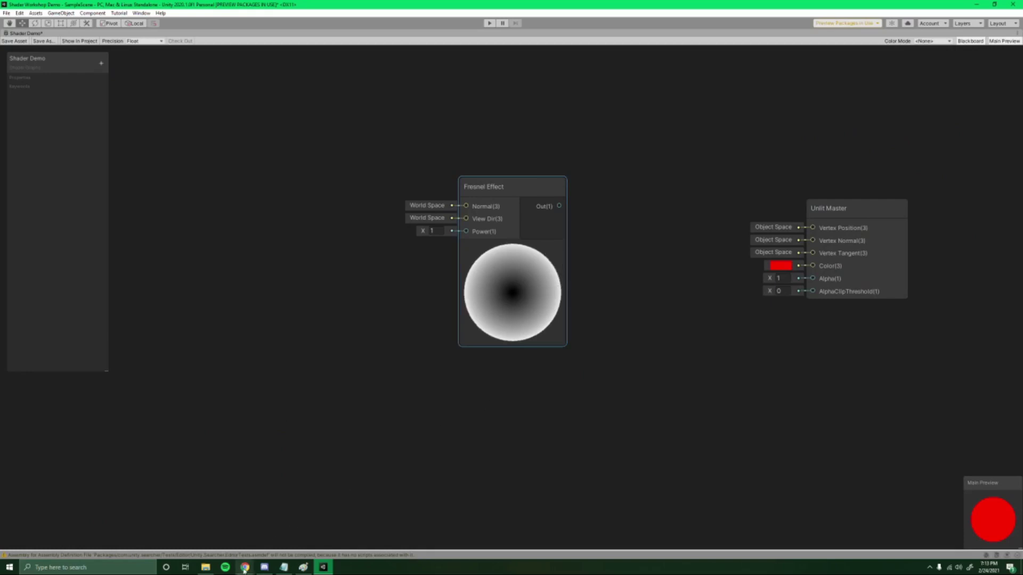
Review the reference orb and the "What are Shaders?" slide in Chrome, and return to the Unity graph.
mouse_move(245, 567)
left_click(285, 532)
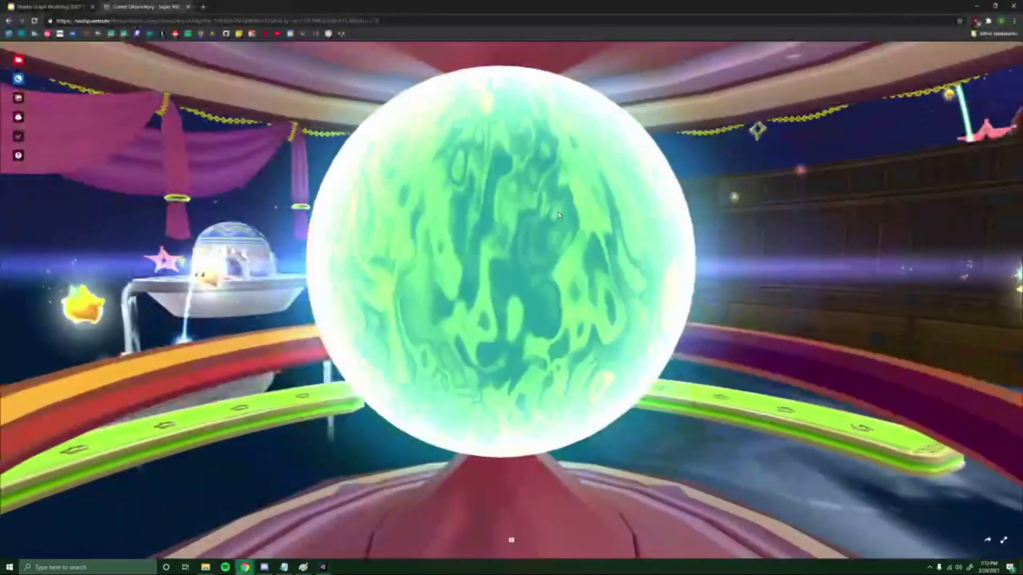
left_click(51, 7)
left_click(62, 271)
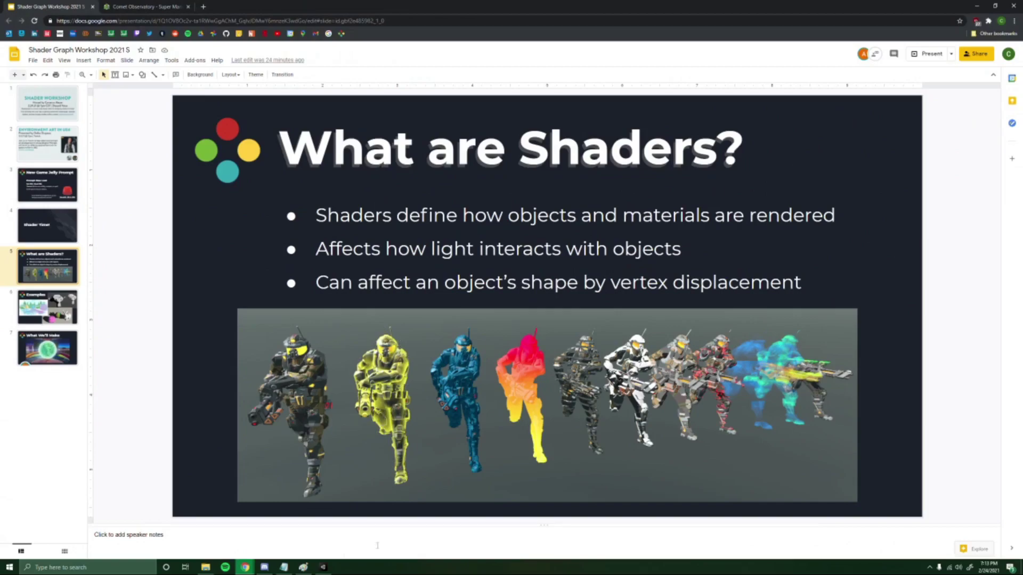
left_click(323, 567)
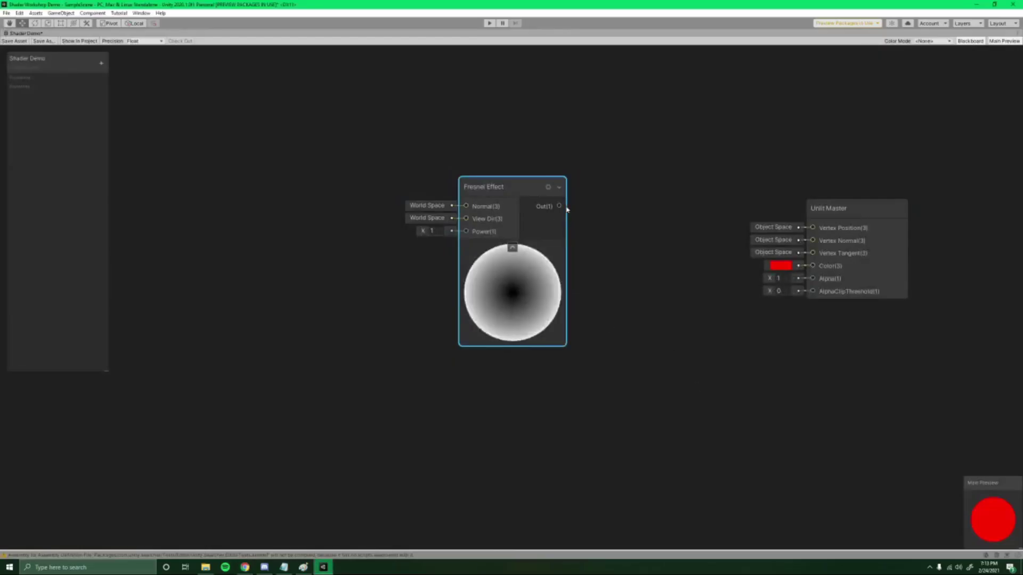
Add a Multiply node with its A input fed by the Fresnel Effect output.
left_click_drag(559, 206, 643, 202)
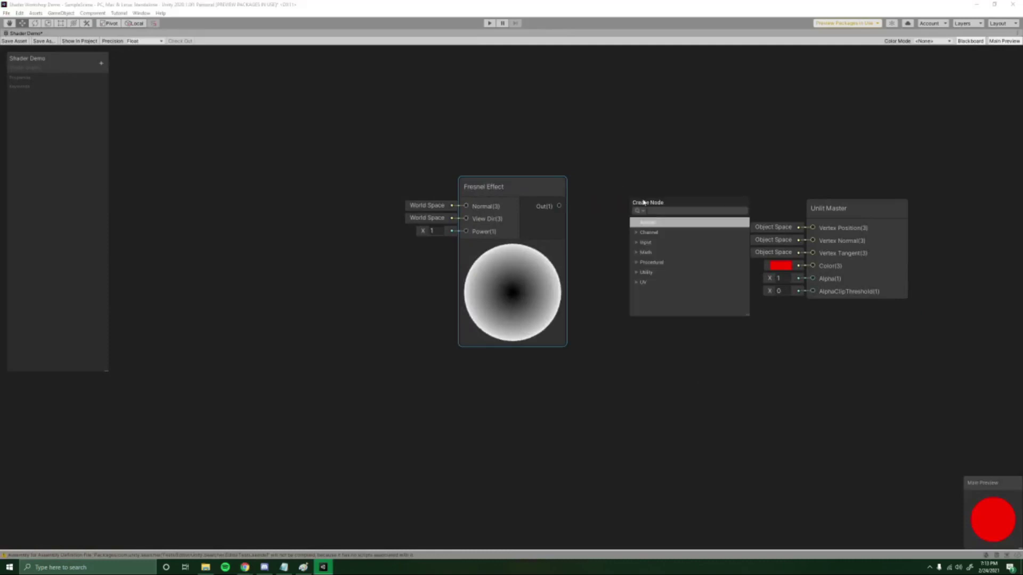
type("mu")
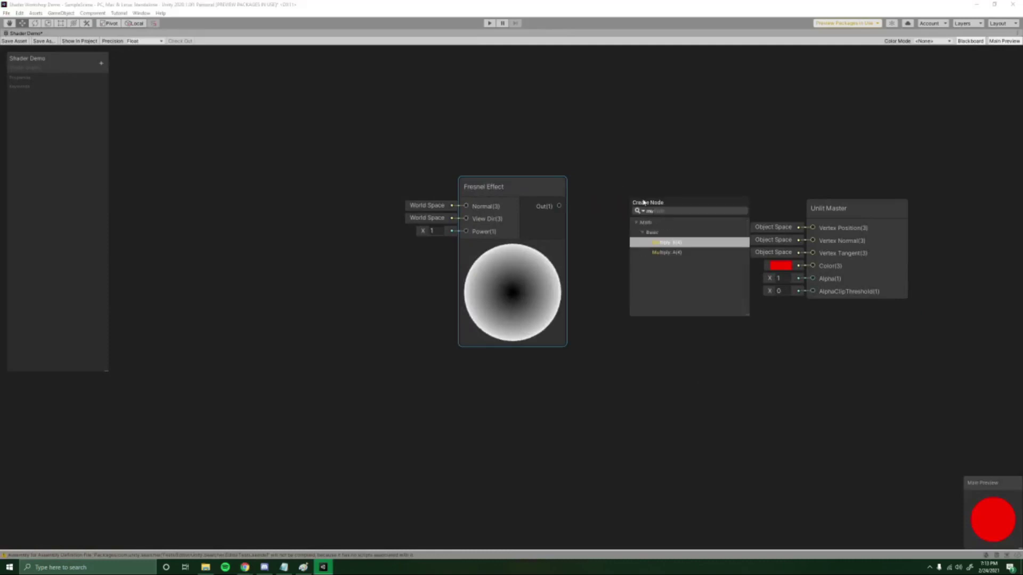
left_click(674, 252)
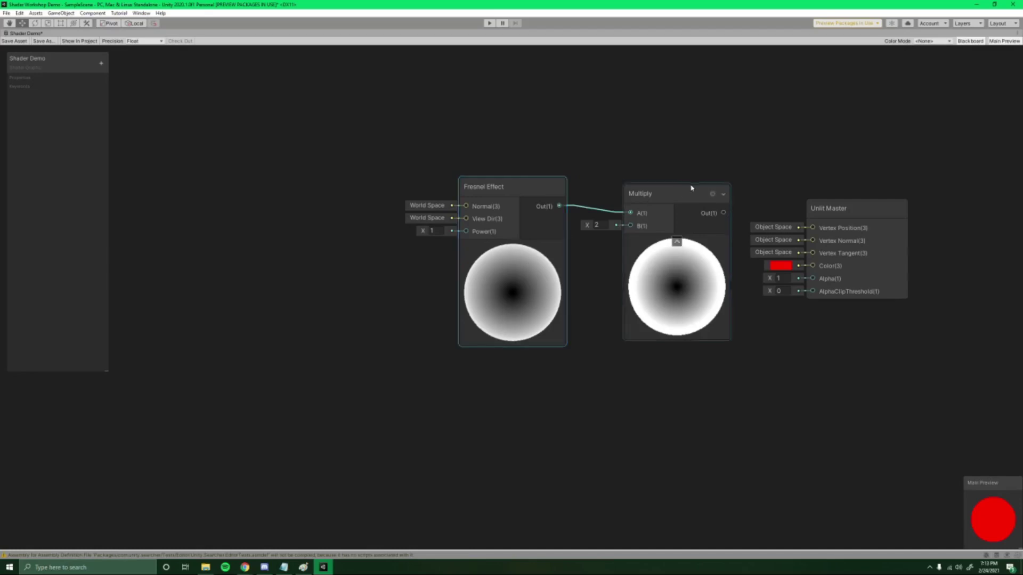
Add a Color node wired into the Multiply node's B input and set its color to pure red.
left_click_drag(678, 249, 556, 406)
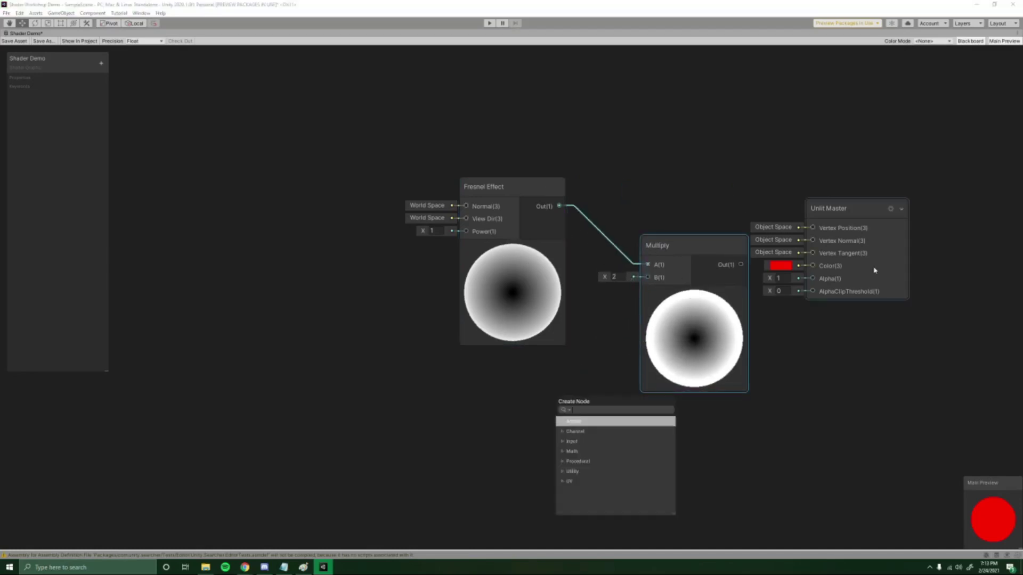
type("col")
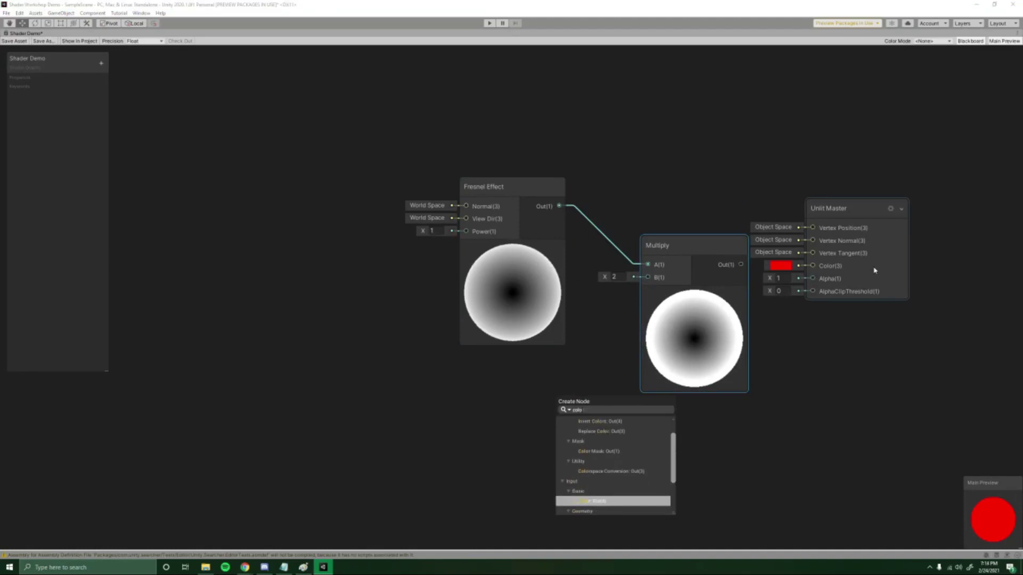
type("o")
key("Return")
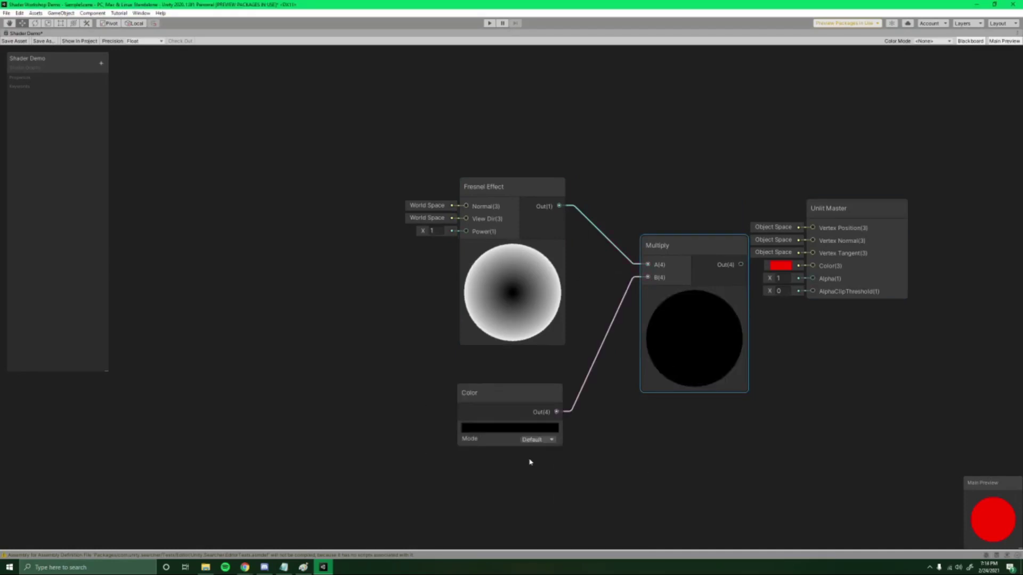
left_click(511, 429)
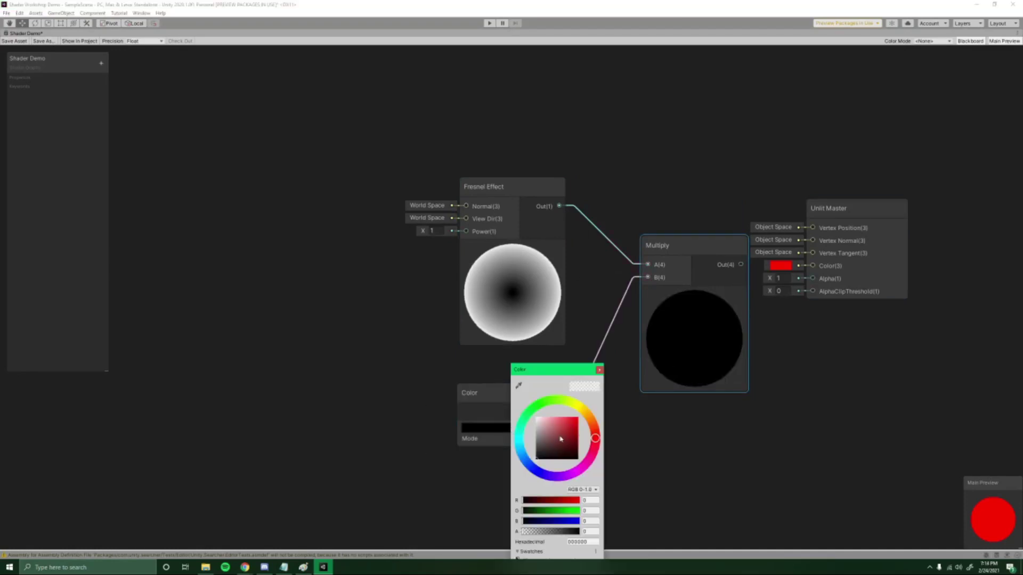
left_click_drag(561, 439, 580, 417)
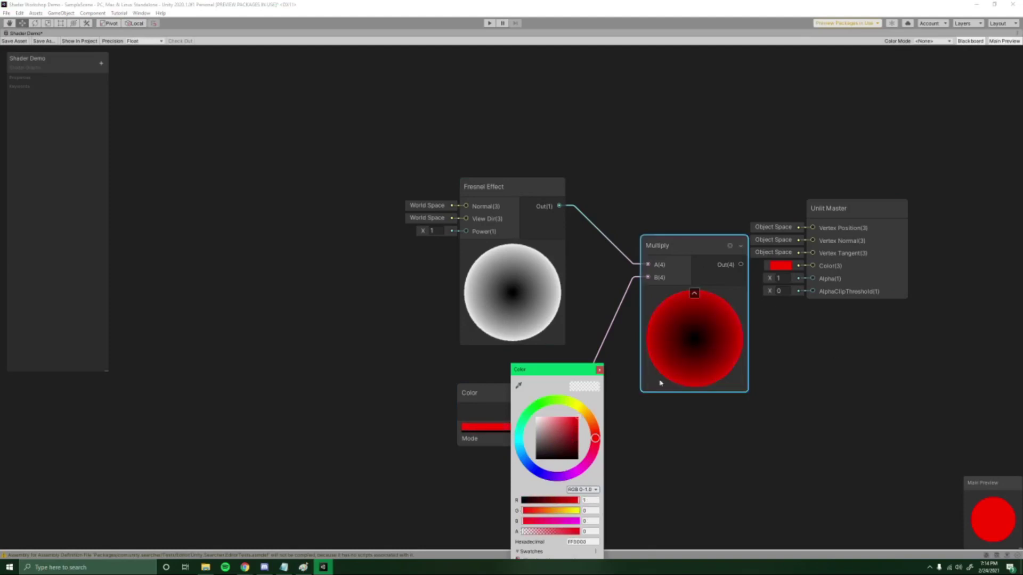
left_click(600, 370)
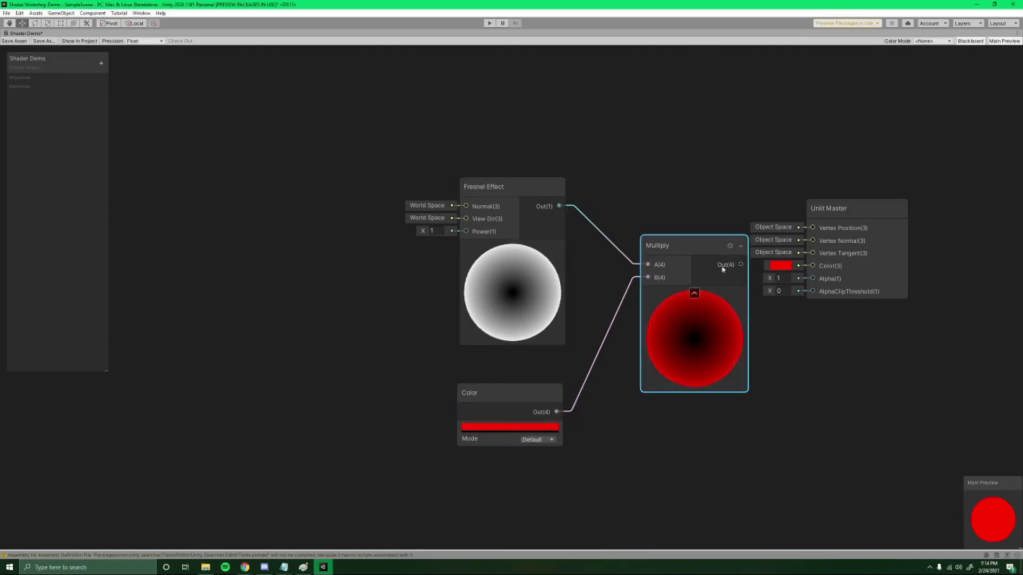
Move the Fresnel Effect, Color and Multiply nodes together farther away from the Unlit Master node.
left_click_drag(522, 131, 682, 435)
left_click_drag(680, 260, 573, 237)
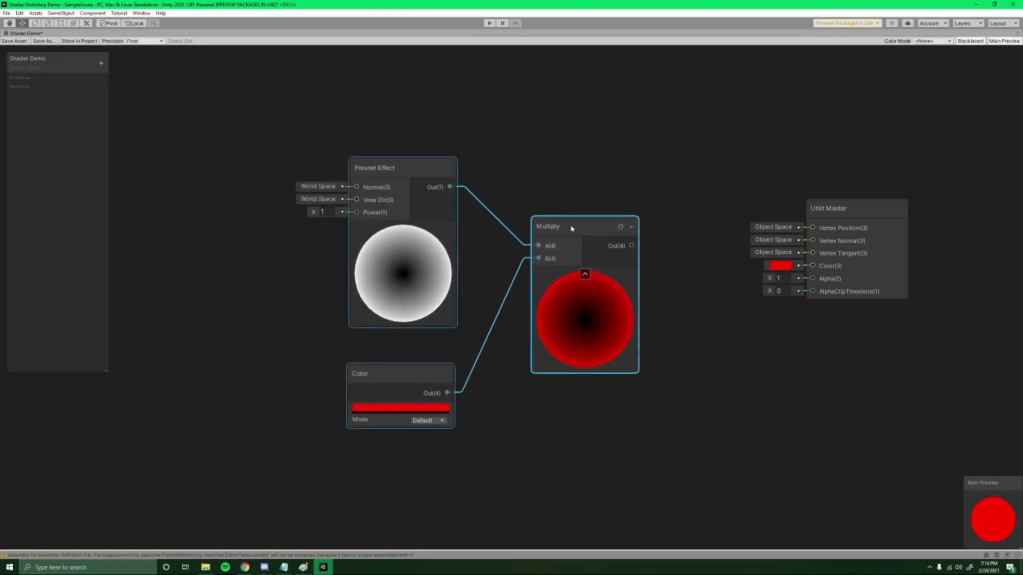
Move the Multiply node around the graph, leaving it farther from the Fresnel Effect and Color nodes.
left_click(678, 258)
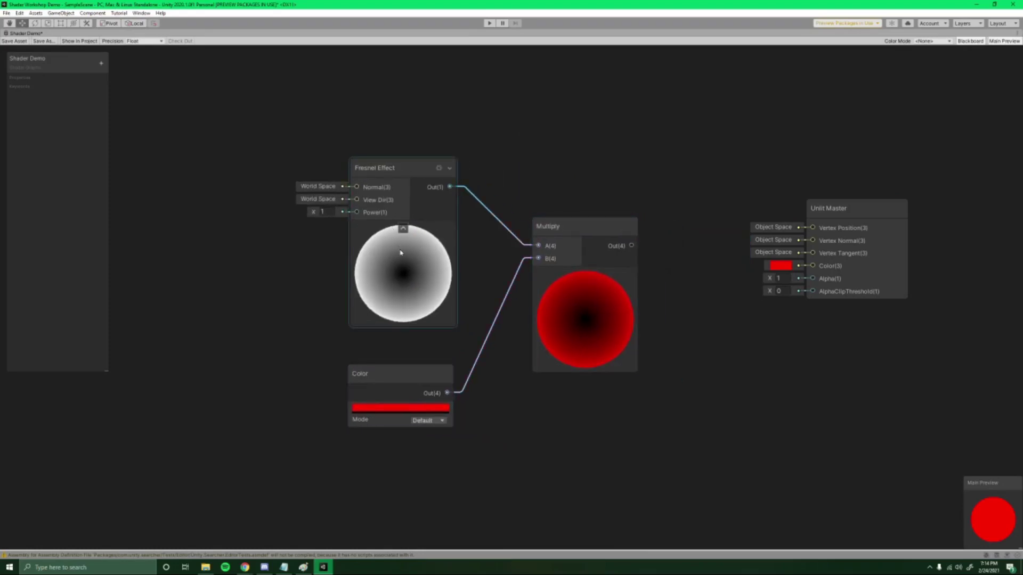
left_click_drag(573, 227, 591, 256)
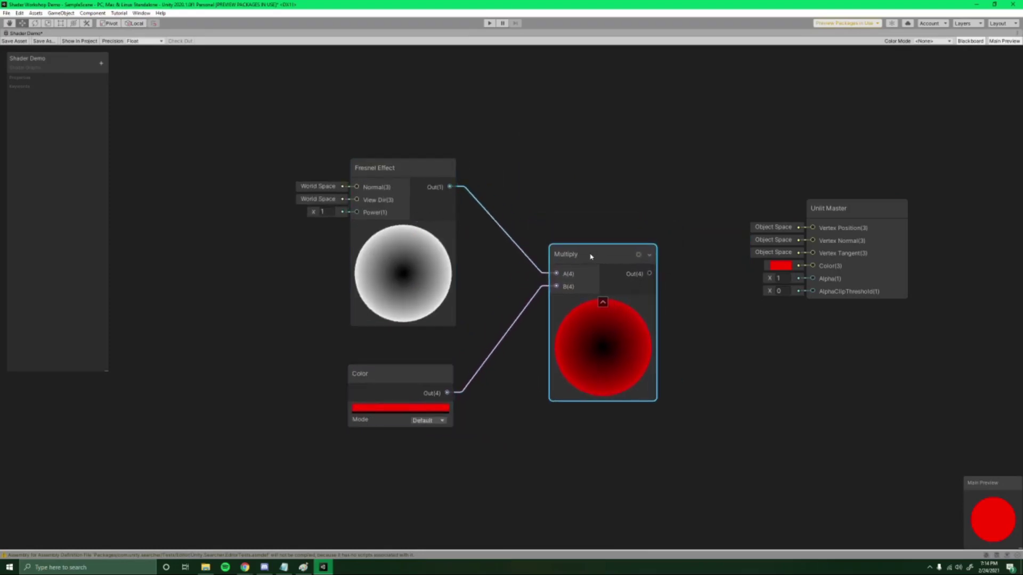
left_click(506, 271)
left_click_drag(619, 285, 737, 410)
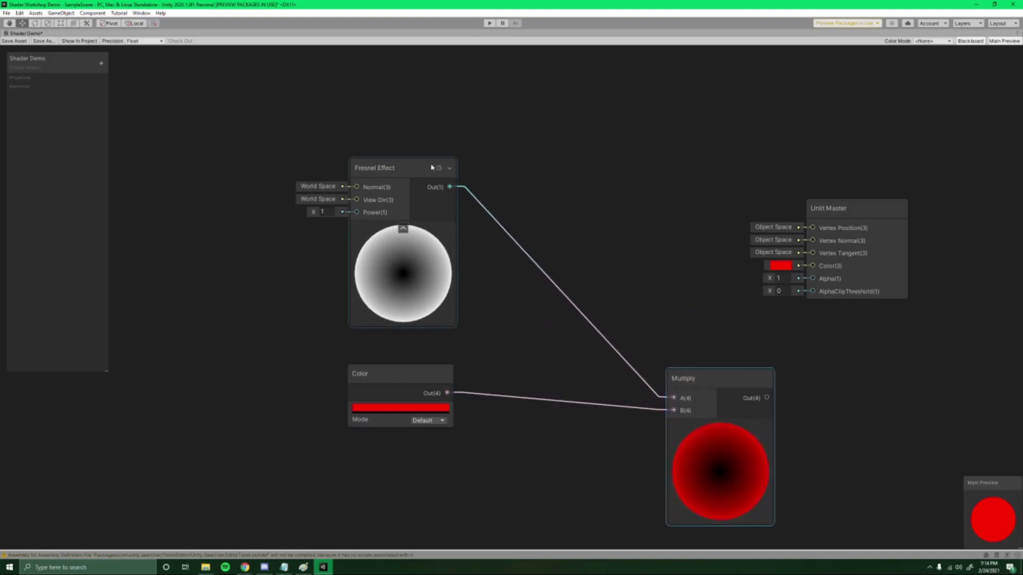
left_click_drag(451, 189, 450, 190)
left_click_drag(707, 386, 632, 283)
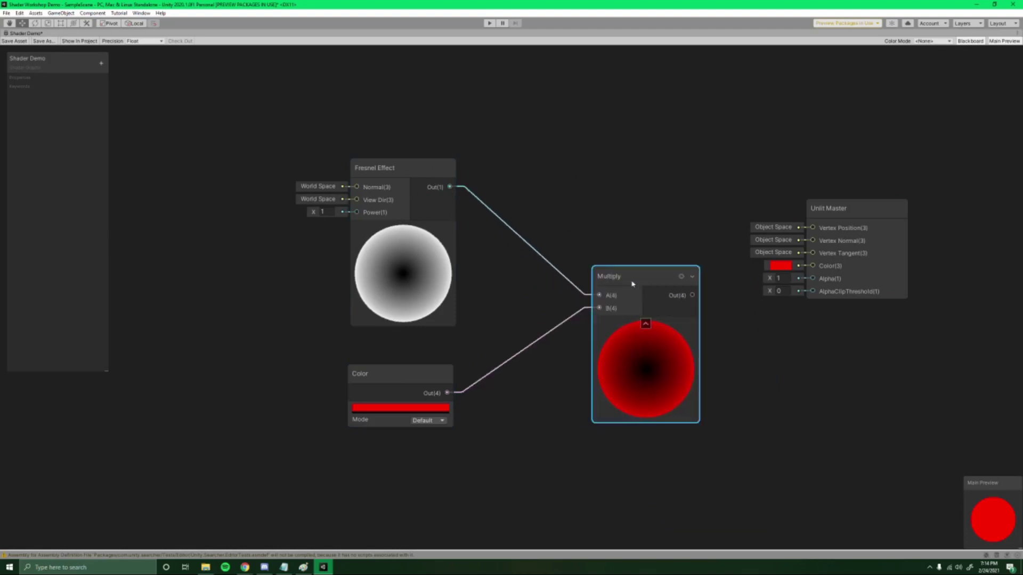
Try black and pure green as the Color node's color, and restore it to pure red with R at 1.
left_click(409, 411)
left_click_drag(419, 360, 580, 137)
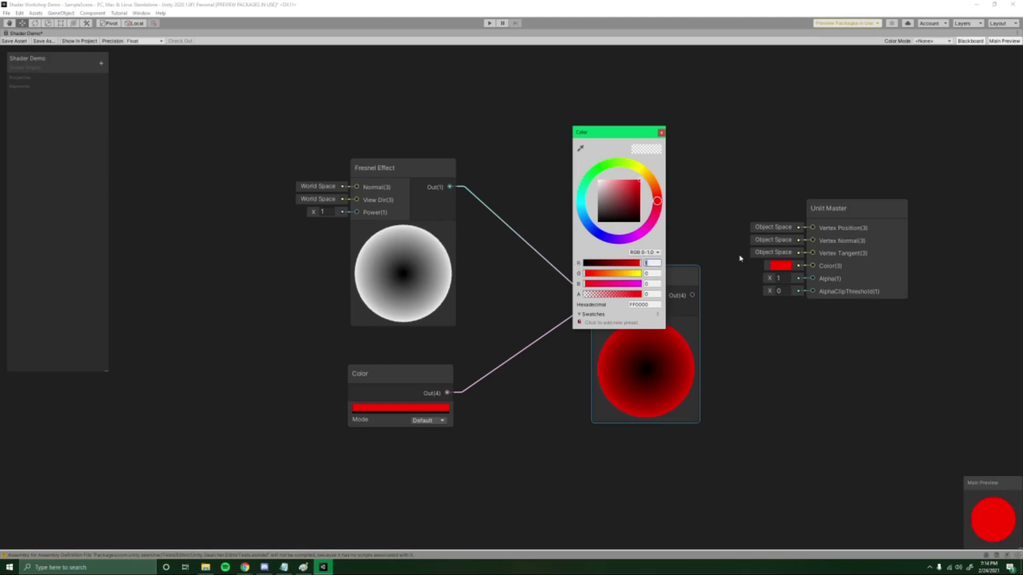
type("0")
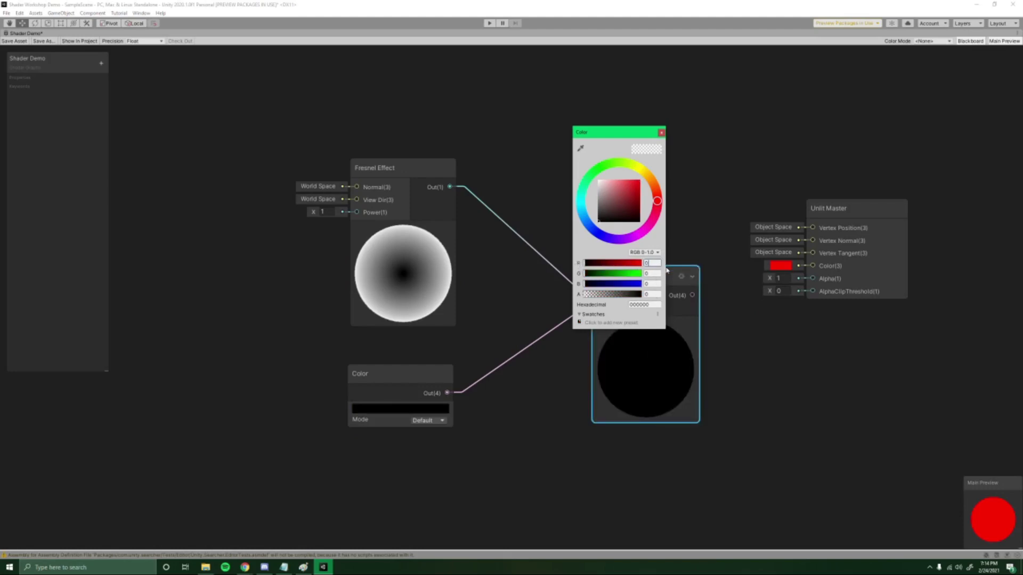
key("Tab")
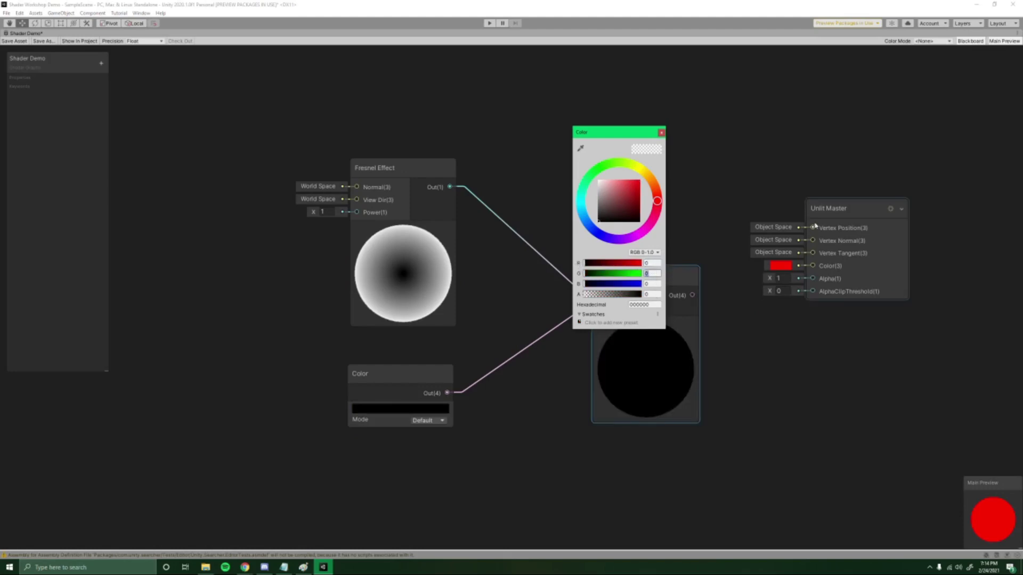
type("1")
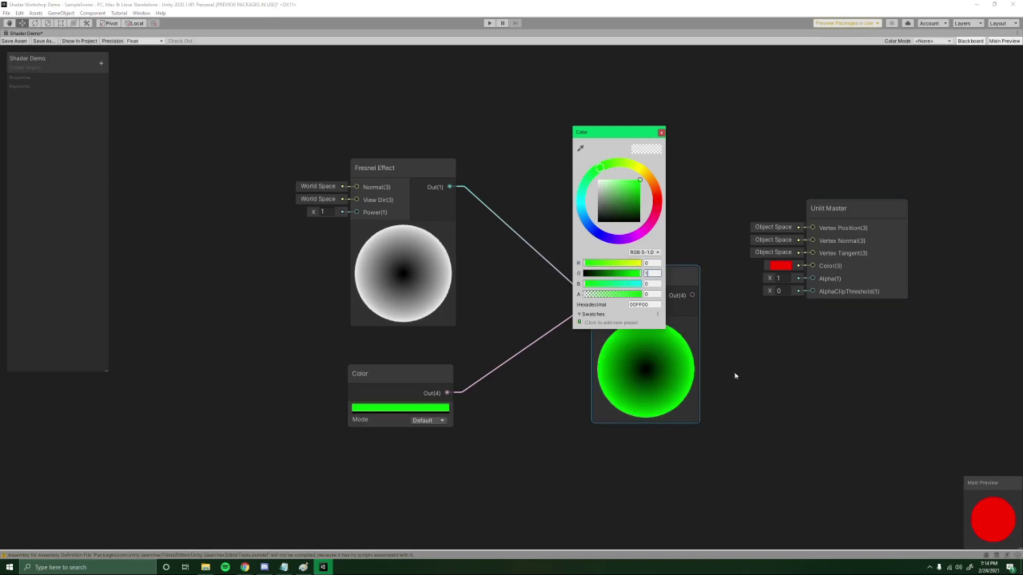
key("BackSpace")
key("shift+Tab")
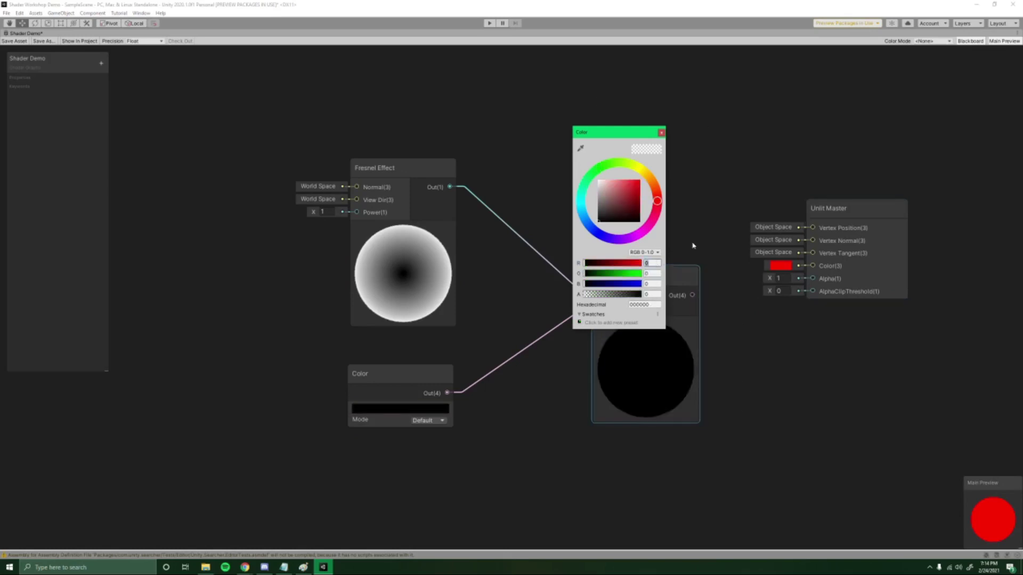
type("1")
left_click(405, 171)
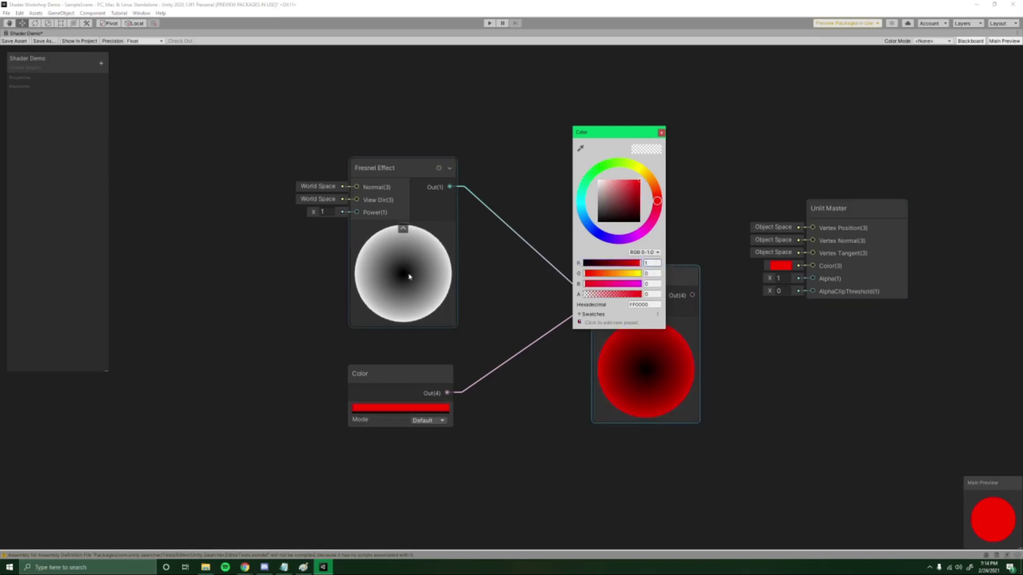
left_click_drag(405, 171, 407, 177)
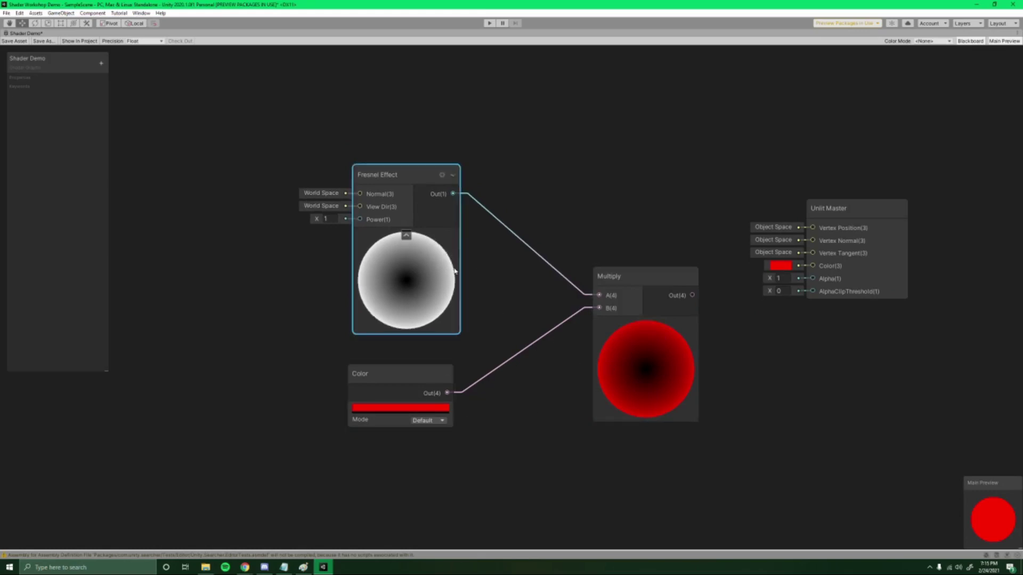
Review the Color node's RGB channel values in its color picker.
left_click(416, 408)
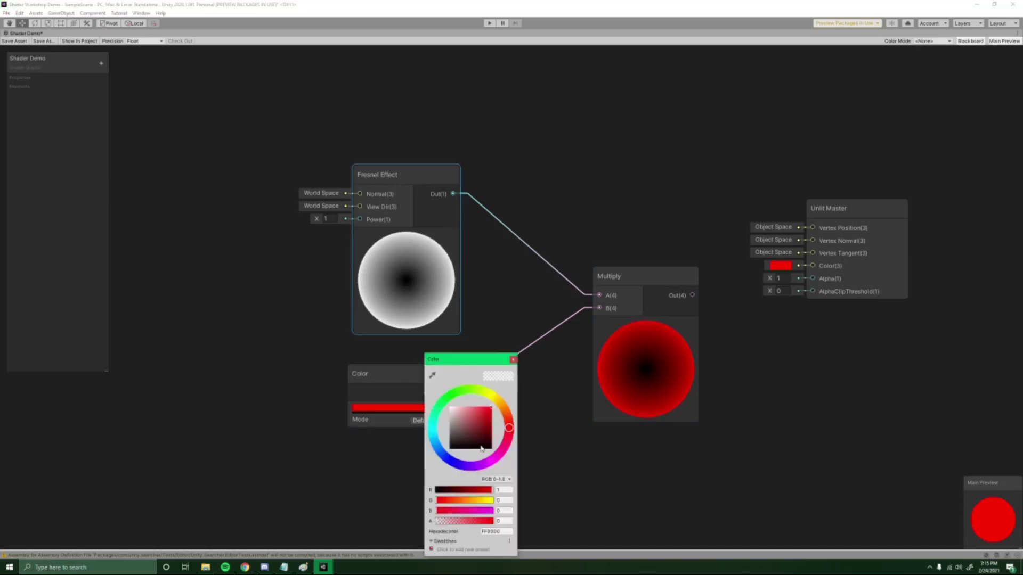
left_click_drag(472, 361, 571, 204)
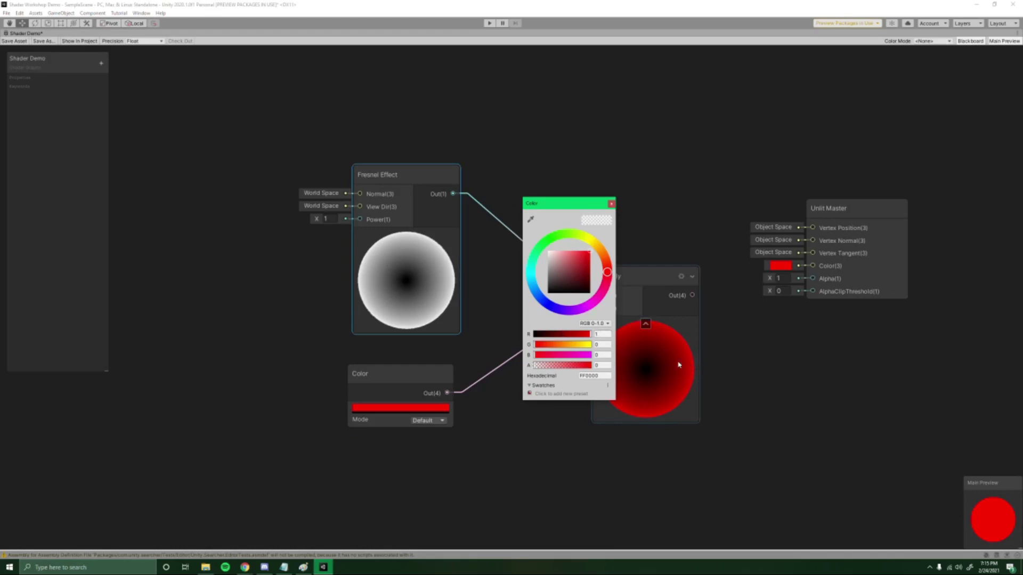
left_click(611, 205)
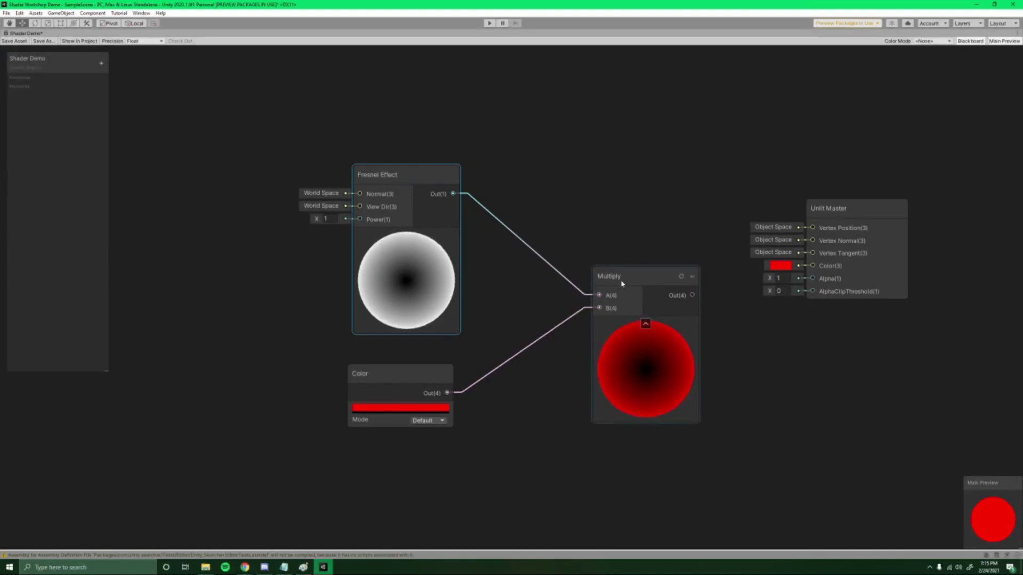
Move the Multiply node nearer its inputs, wire its output into the Unlit Master's Color input, and save the shader asset.
left_click_drag(622, 279, 530, 248)
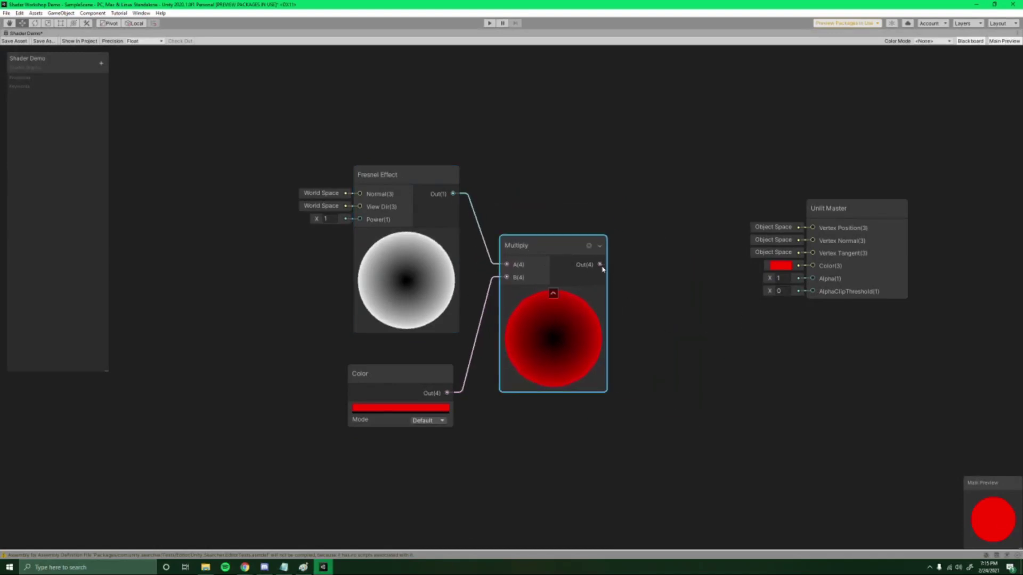
left_click_drag(600, 265, 813, 266)
left_click_drag(845, 213, 840, 207)
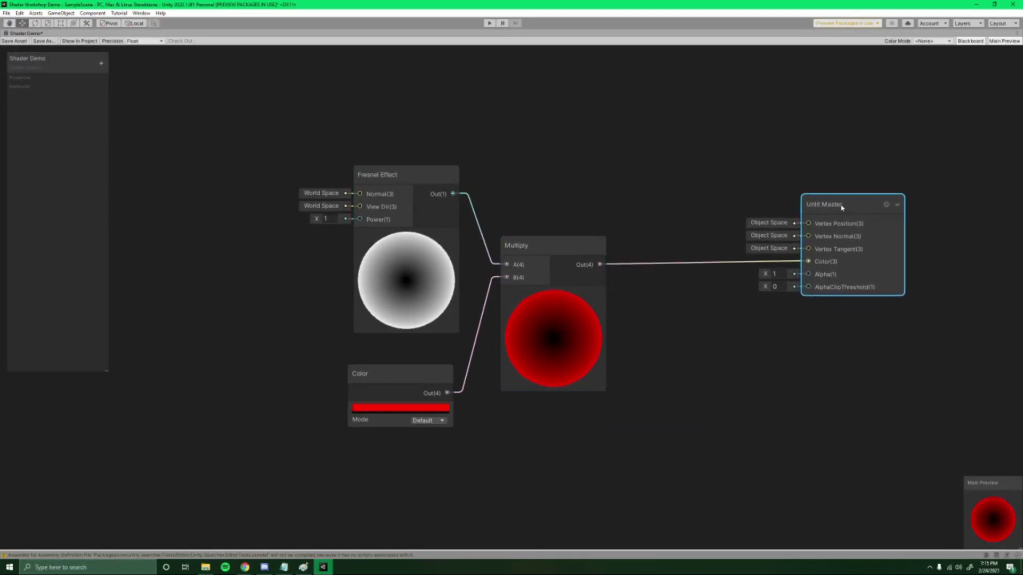
left_click(14, 42)
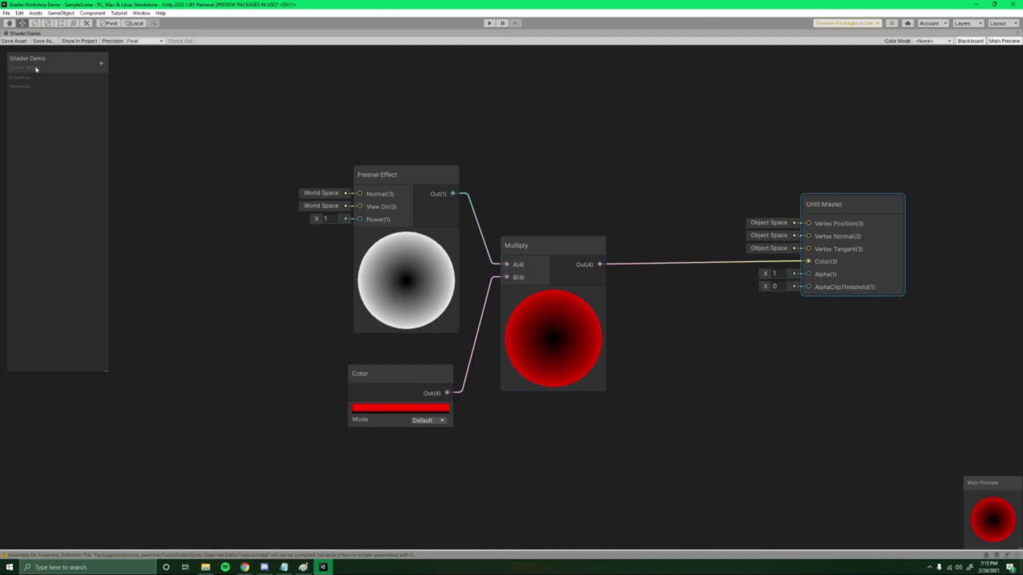
Restore the graph window from its maximized state and inspect the shaded sphere in the Scene view.
key("shift+space")
left_click(249, 33)
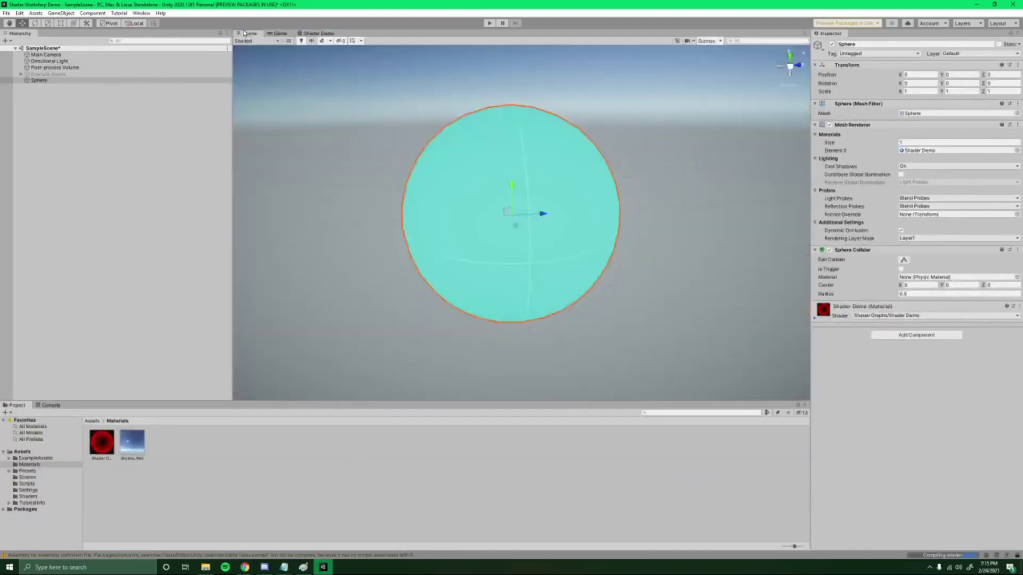
right_click_drag(600, 244, 177, 273)
Return to the Shader Demo graph and adjust the Fresnel Effect node's Power to 1.04.
left_click(320, 33)
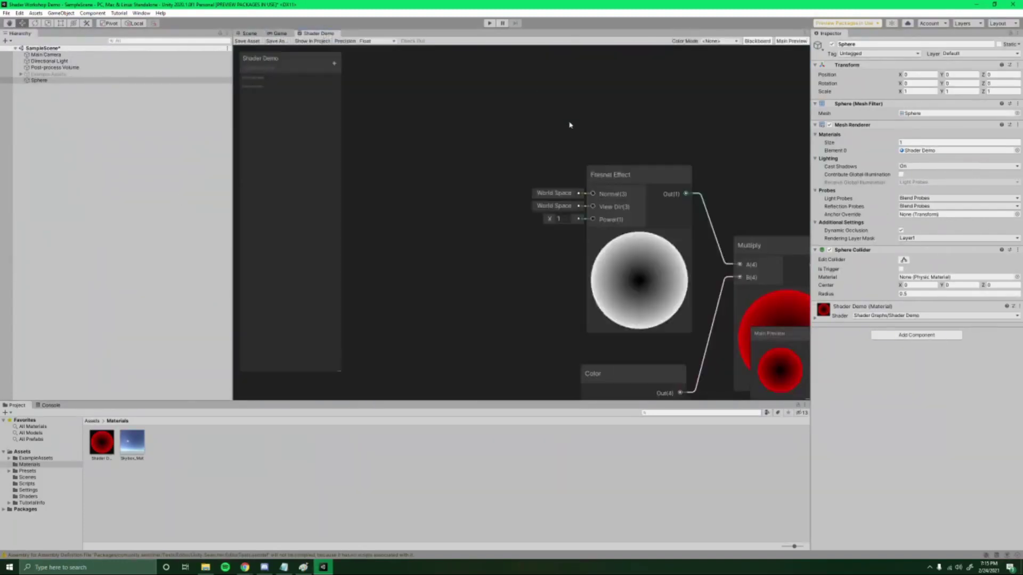
middle_click_drag(569, 125, 447, 76)
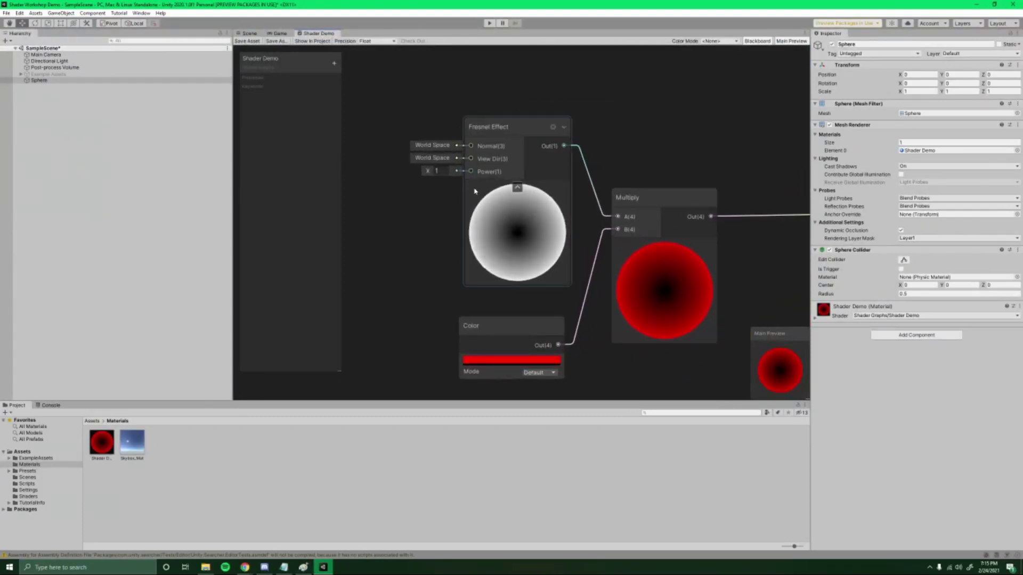
left_click_drag(427, 170, 436, 191)
scroll(726, 101, "down", 3)
middle_click_drag(726, 100, 674, 136)
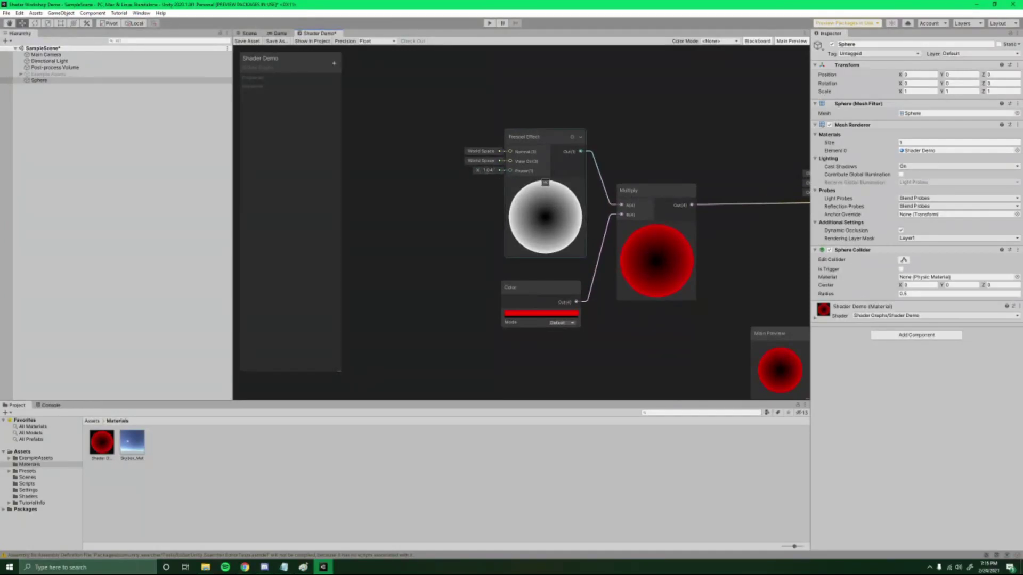
scroll(490, 173, "up", 3)
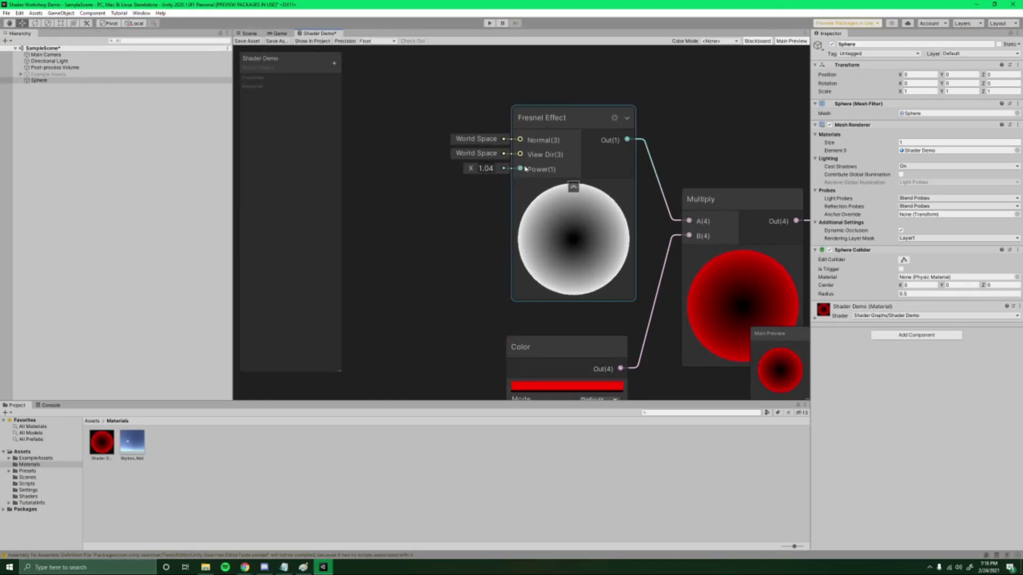
Add a Vector 1 node feeding the Fresnel Effect's Power input and set its X value to 1.
left_click_drag(520, 169, 446, 204)
type("vec")
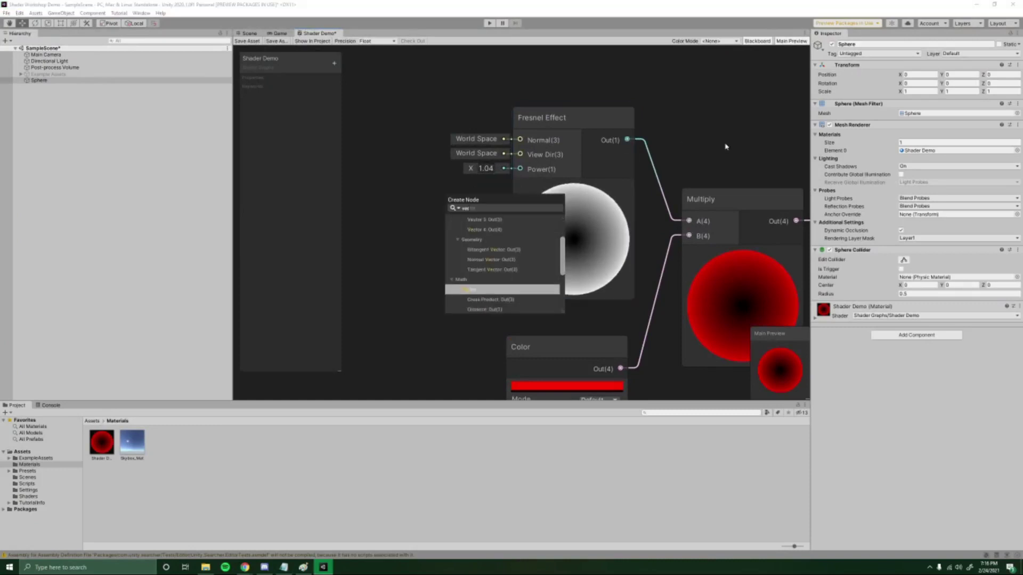
type(" 1")
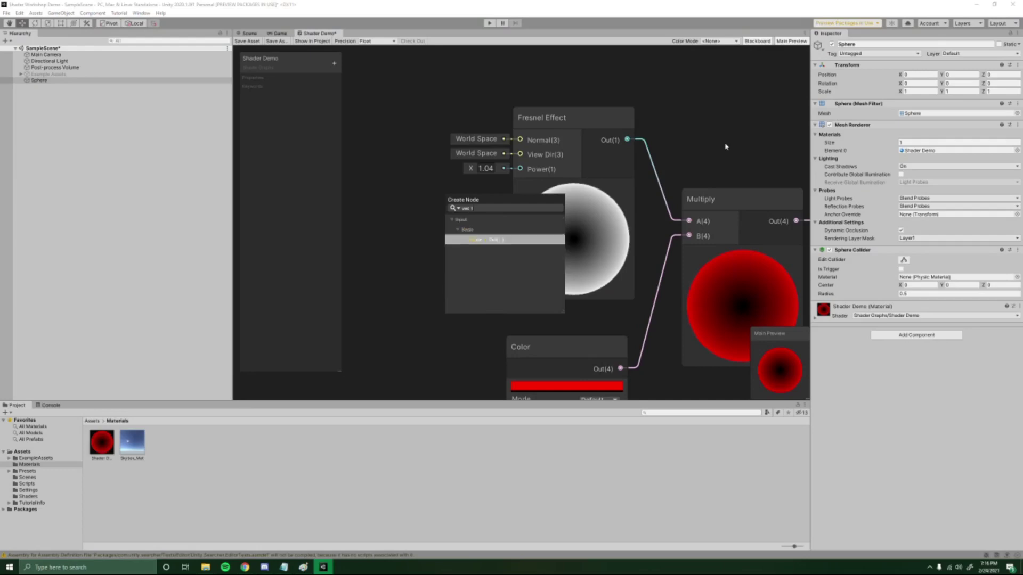
left_click(472, 240)
middle_click_drag(418, 287, 553, 270)
scroll(474, 276, "down", 2)
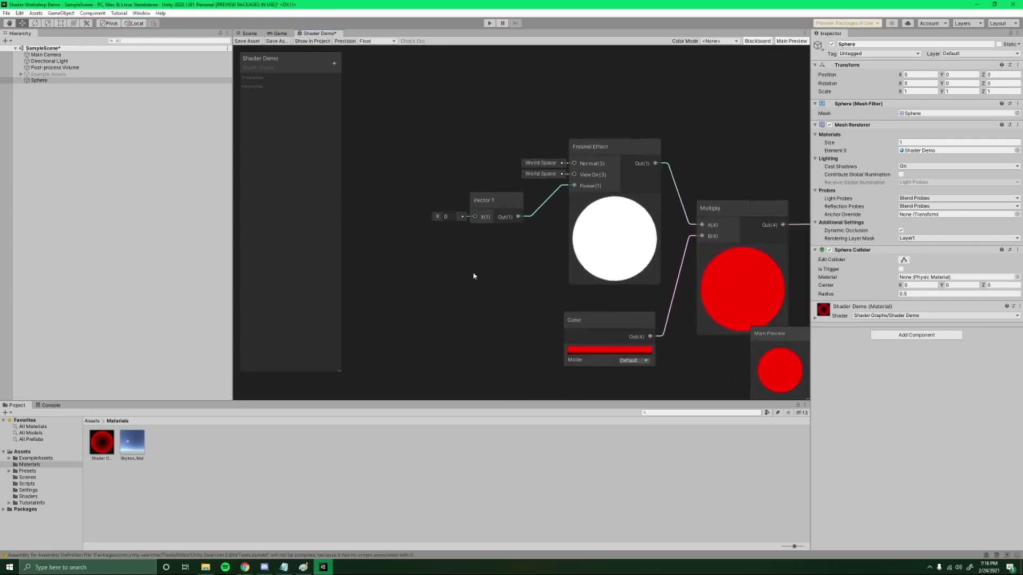
middle_click_drag(474, 276, 543, 264)
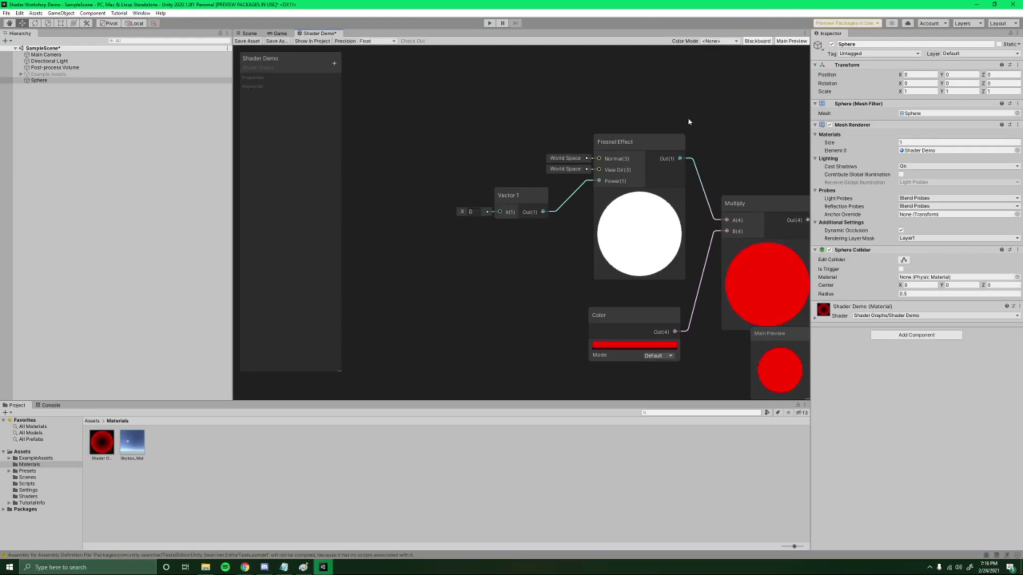
left_click(476, 212)
type("1")
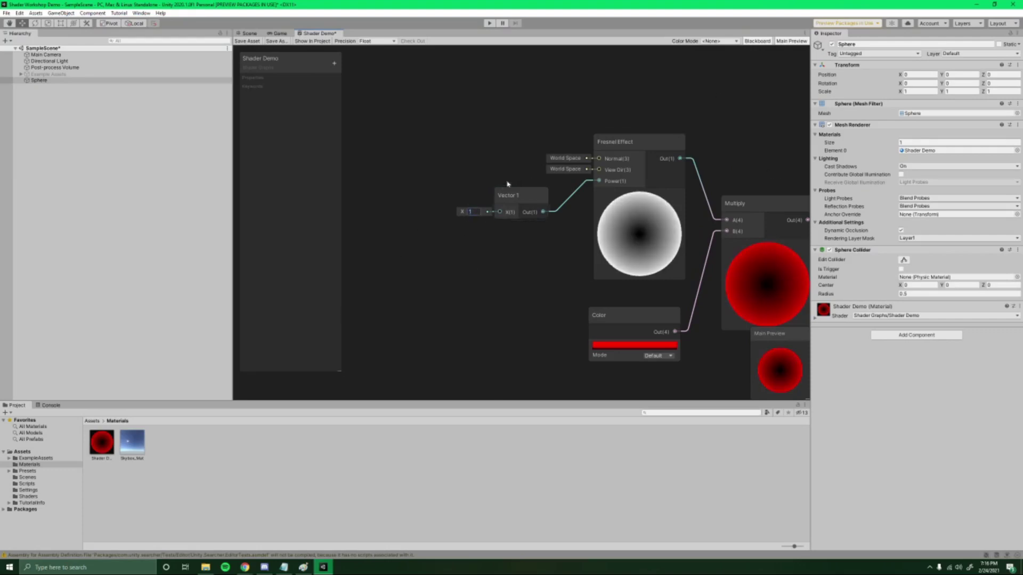
Convert the Vector 1 node into an exposed property of the shader.
middle_click_drag(454, 160, 370, 137)
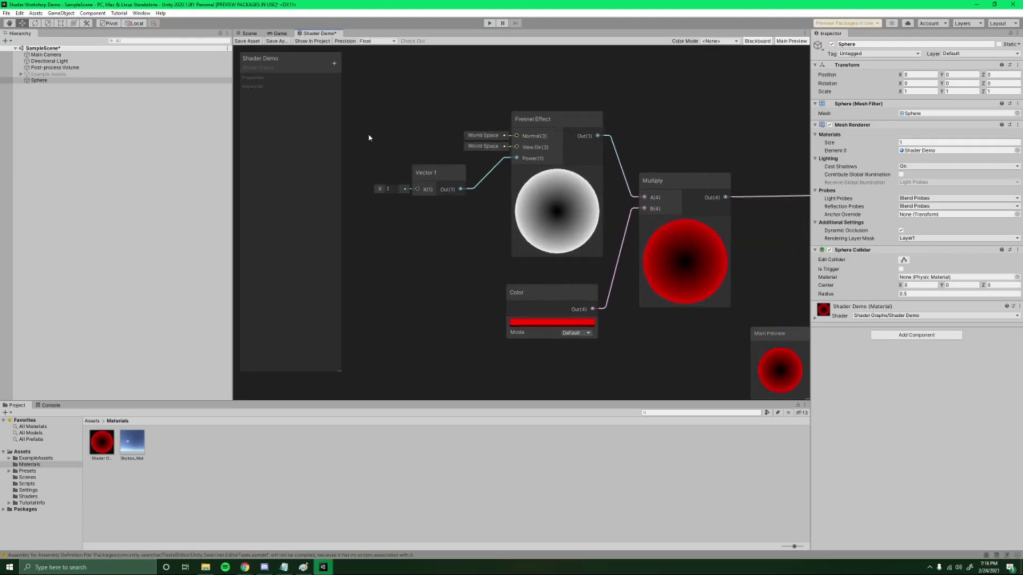
middle_click_drag(440, 184, 478, 194)
right_click(471, 183)
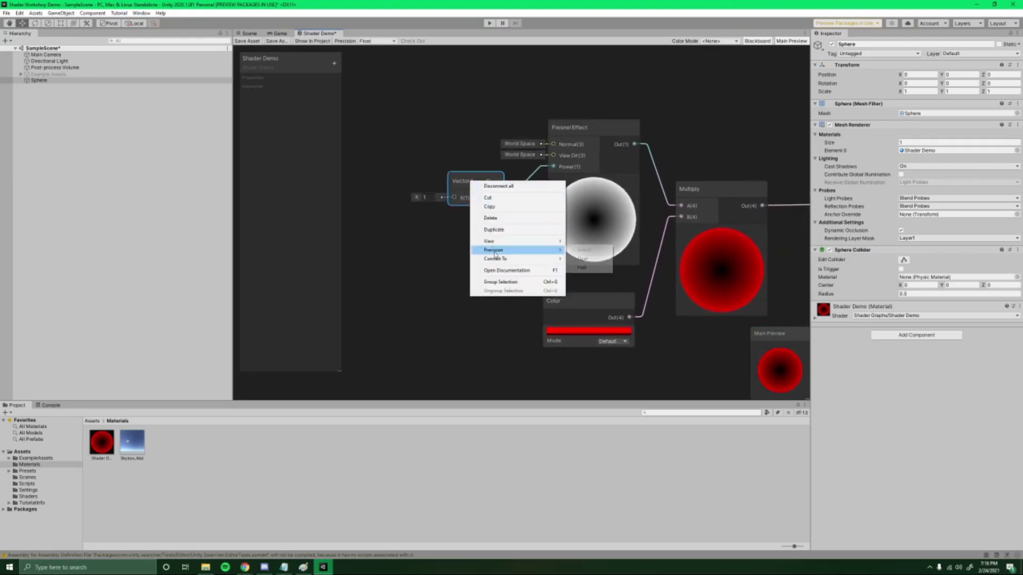
mouse_move(499, 260)
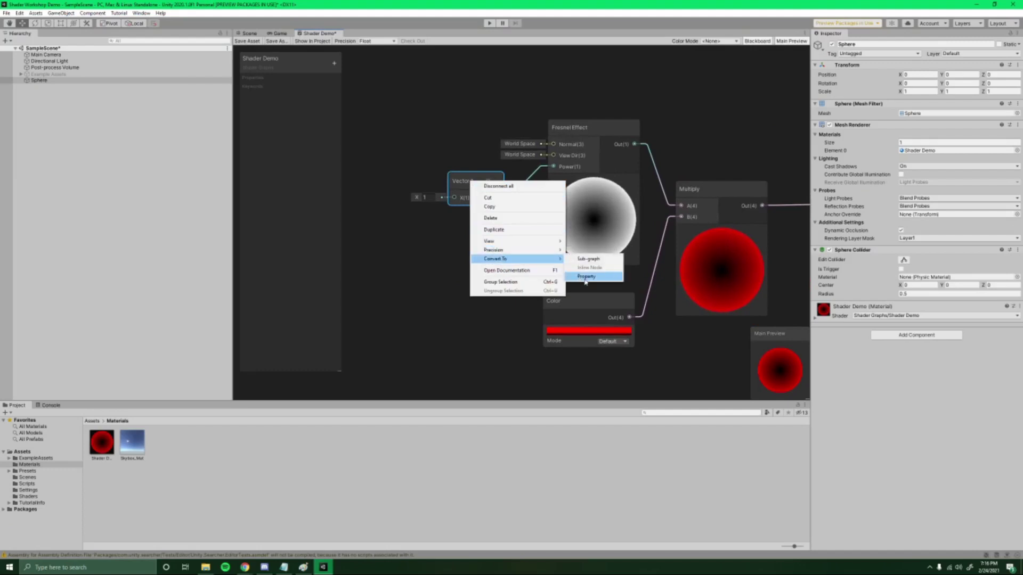
left_click(594, 278)
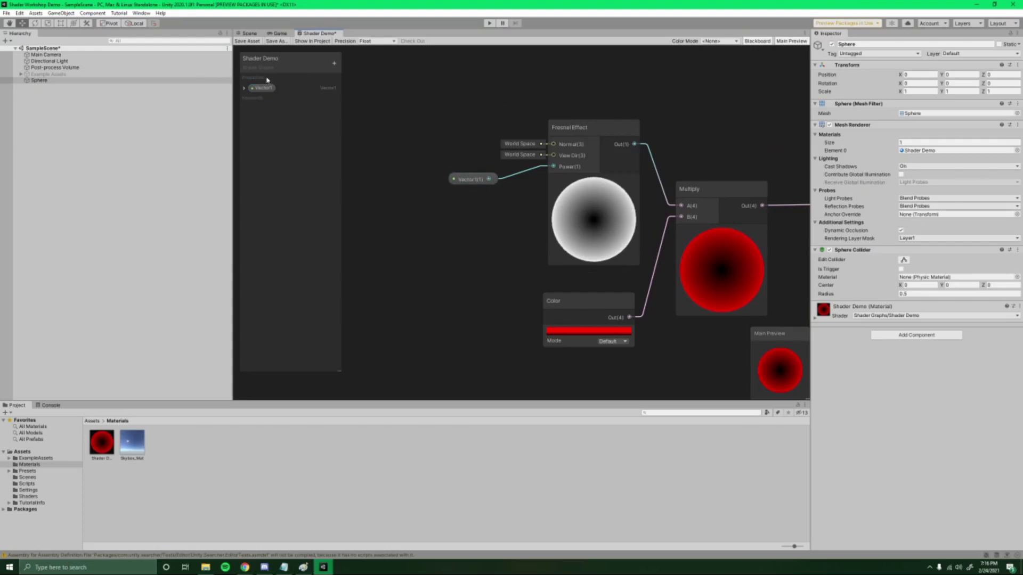
Expand the new Vector1 property's settings and rename the property Fresnel Power.
left_click(243, 89)
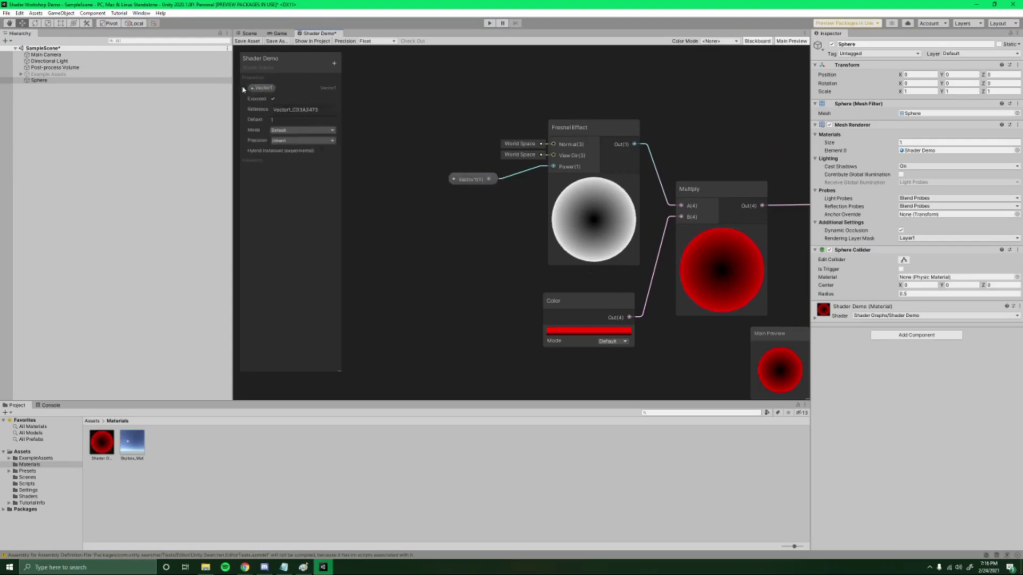
double_click(272, 88)
type("P")
type("resnel Power")
key("Return")
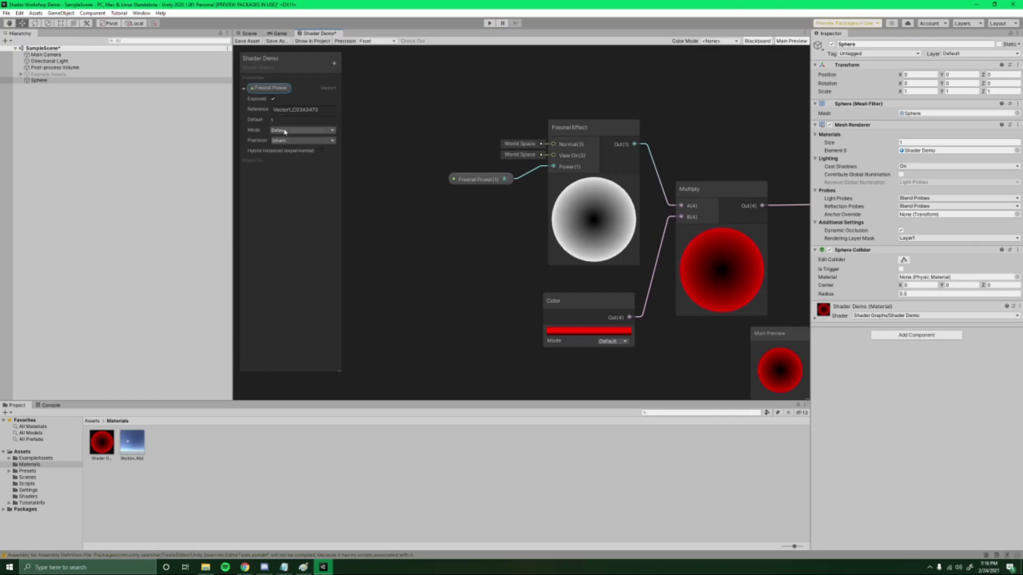
Set the Fresnel Power property to Slider mode with a maximum of 10, saving the asset and returning to the Scene view.
left_click(284, 130)
left_click(289, 148)
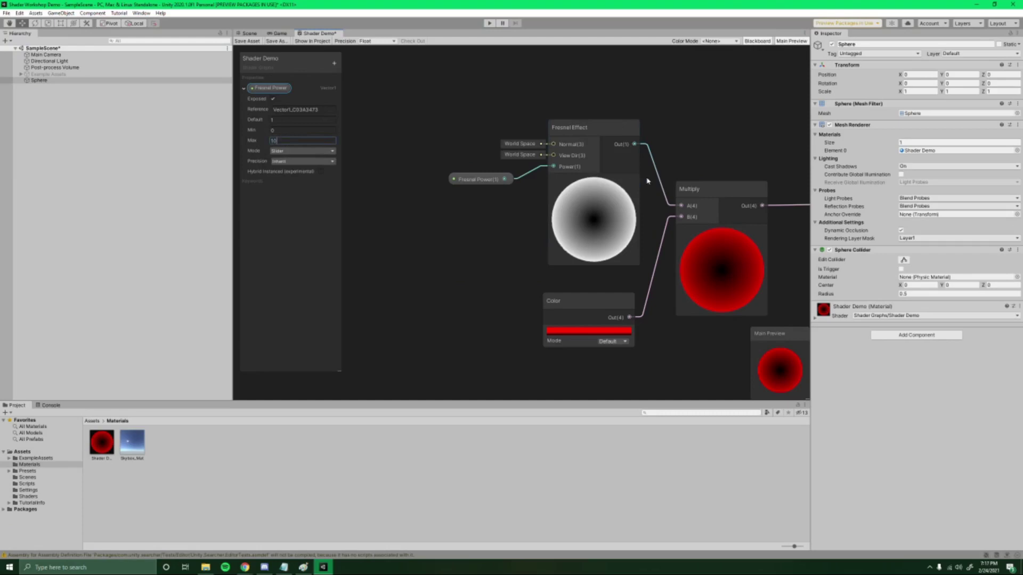
left_click(250, 43)
left_click(249, 33)
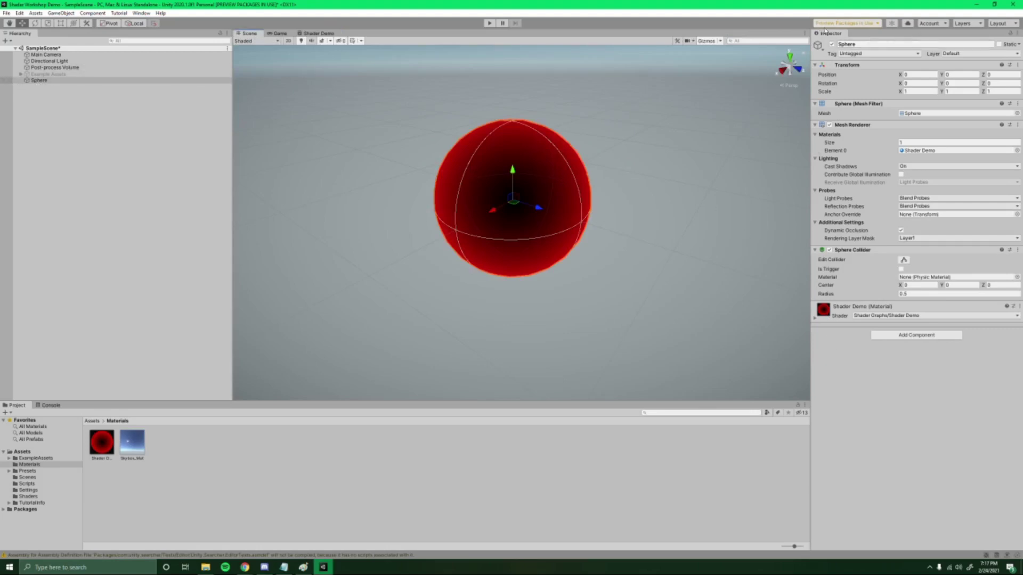
Expand the Shader Demo material's settings on the sphere and raise its Fresnel Power to about 2.9.
left_click(815, 319)
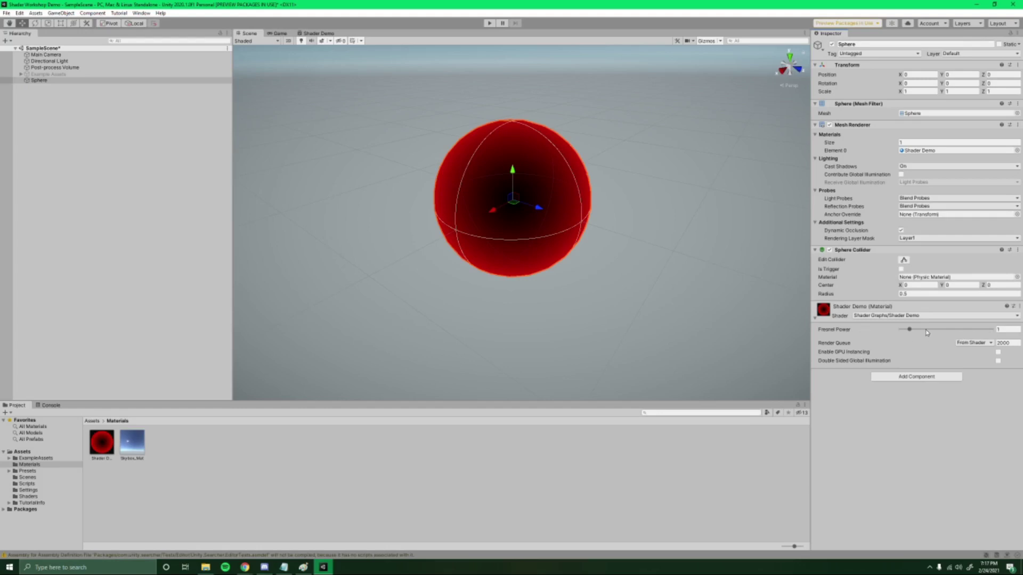
mouse_move(912, 333)
left_mouse_down()
mouse_move(950, 333)
mouse_move(916, 344)
mouse_move(946, 346)
mouse_move(927, 349)
left_mouse_up()
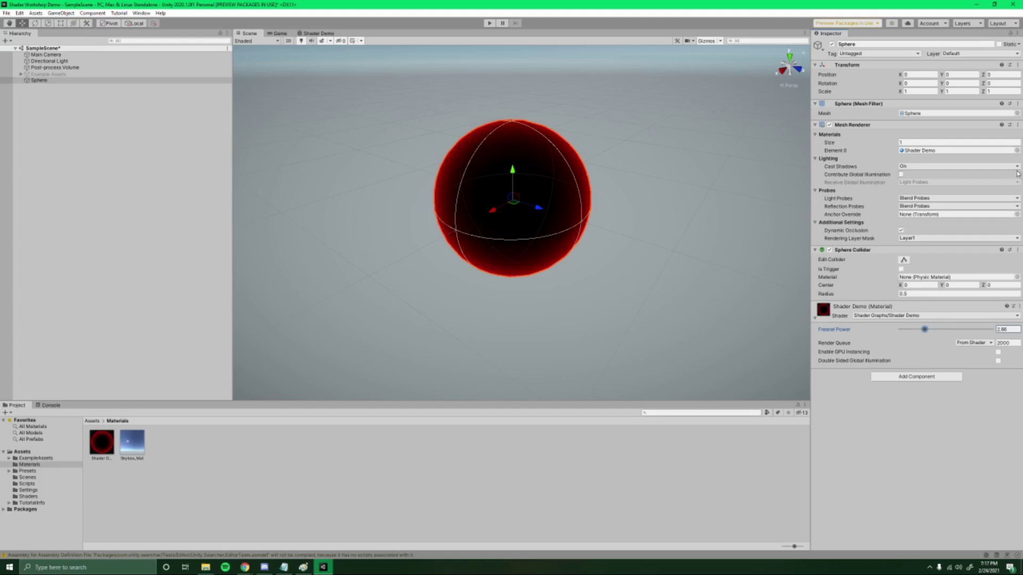
right_click_drag(626, 201, 605, 203)
scroll(606, 197, "up", 5)
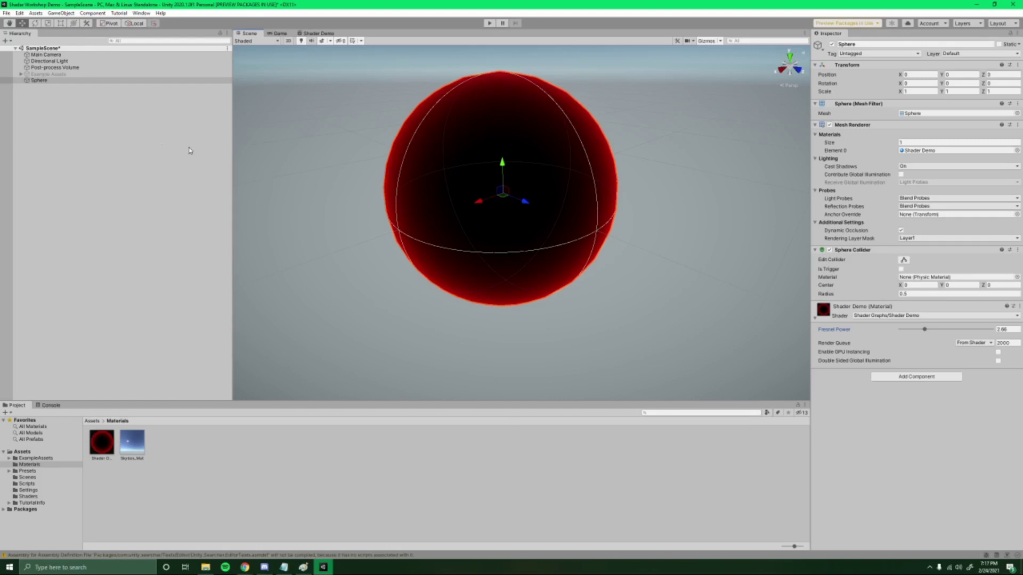
Add a Capsule 3D object to the scene next to the sphere.
right_click(87, 175)
left_click(44, 112)
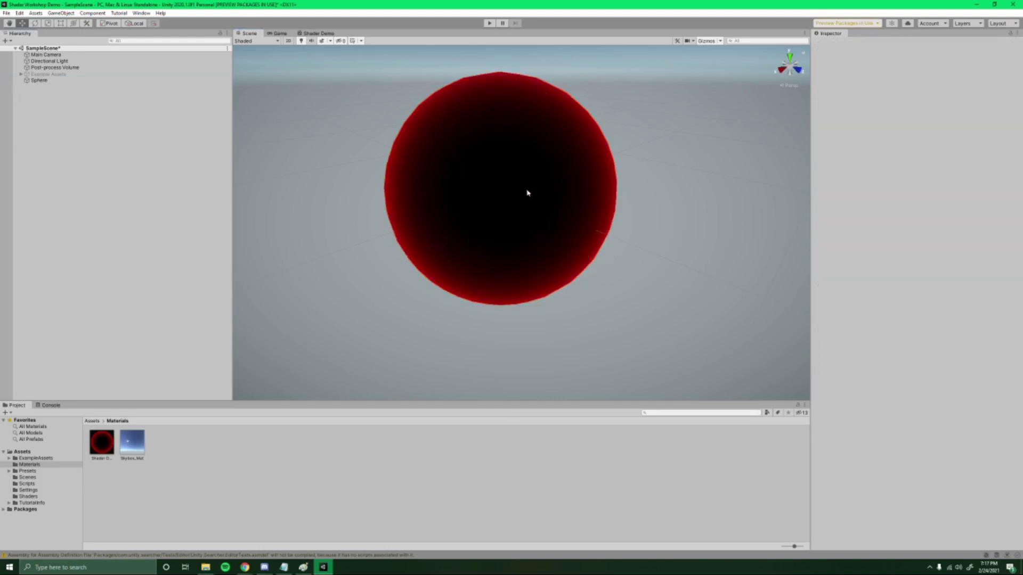
right_click_drag(588, 237, 567, 242)
key("a")
key("s")
right_click(106, 161)
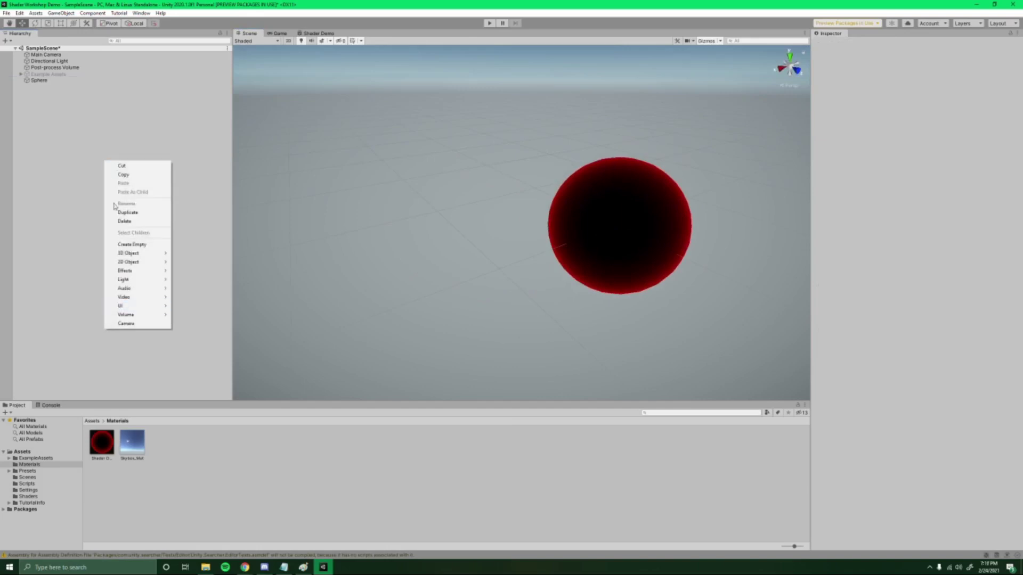
left_click(97, 208)
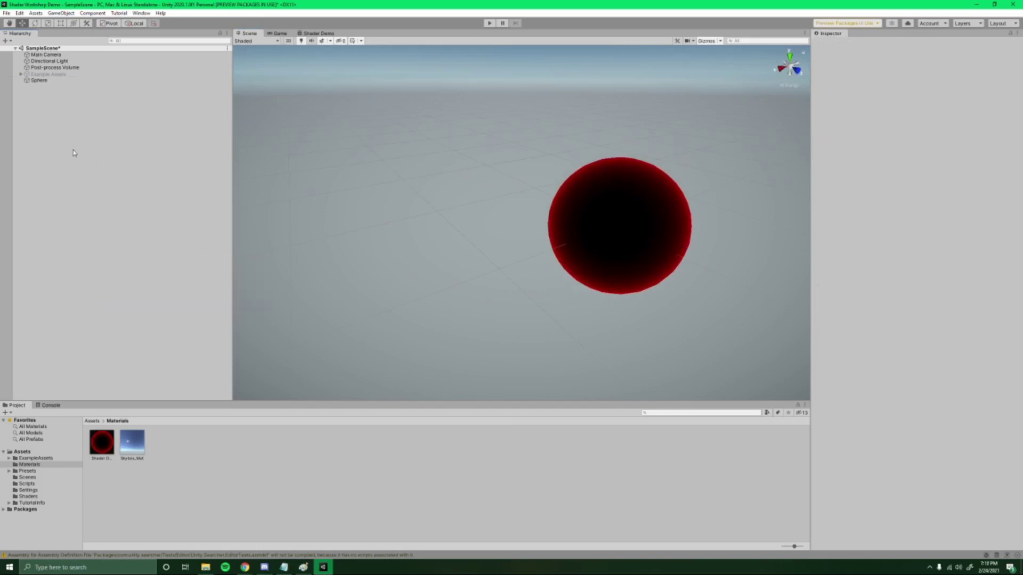
right_click(75, 137)
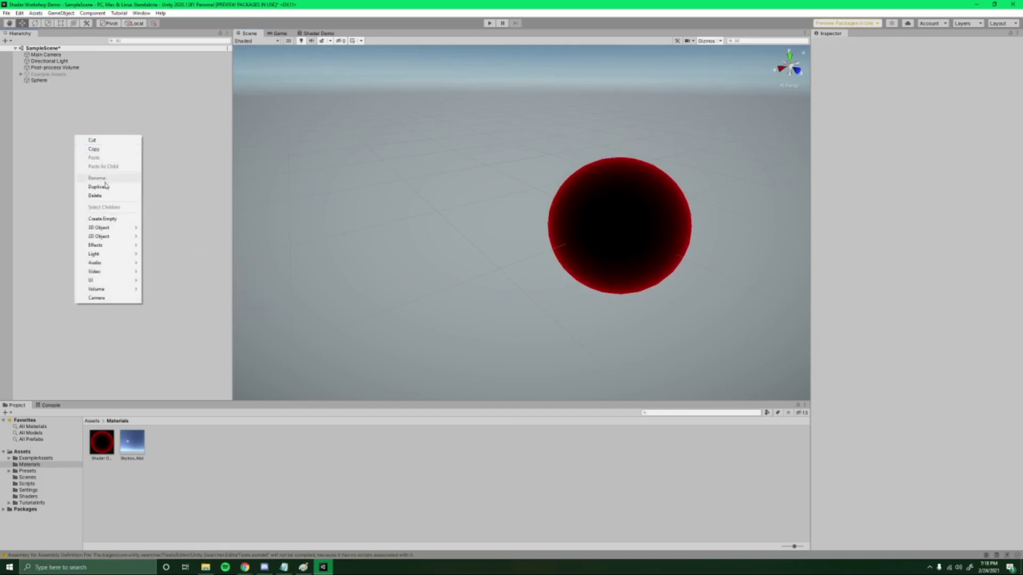
mouse_move(103, 230)
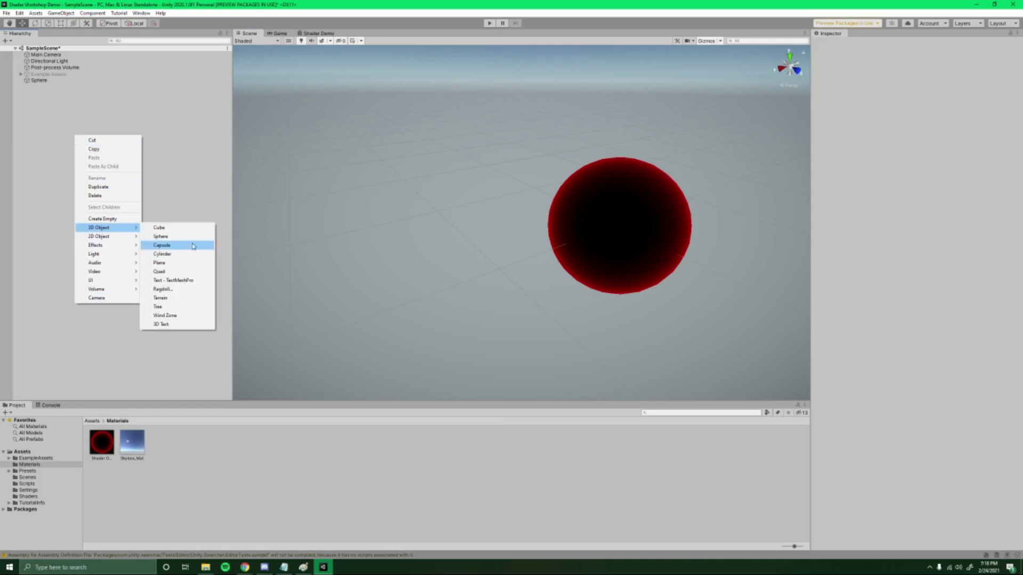
left_click(172, 246)
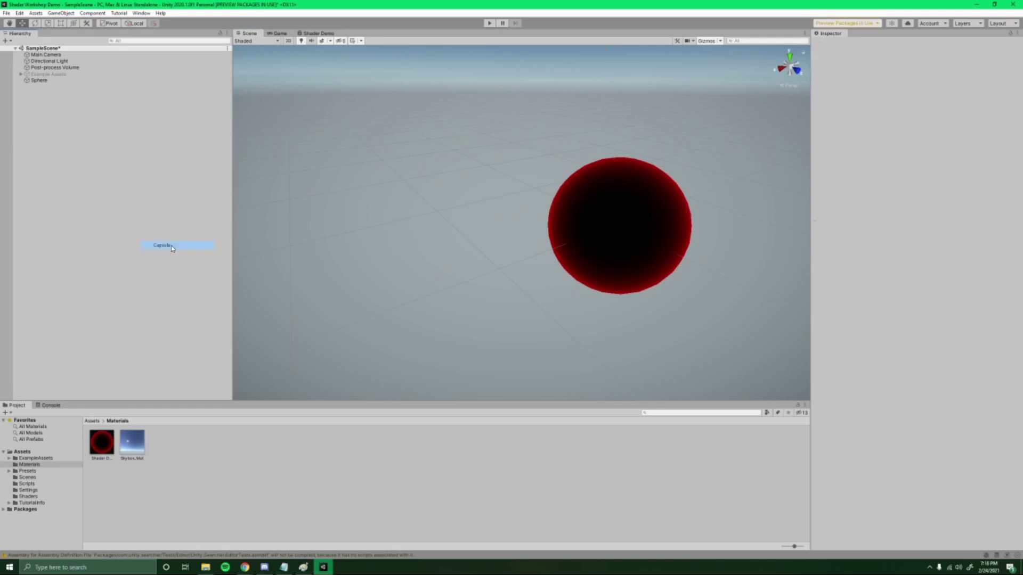
scroll(644, 210, "down", 8)
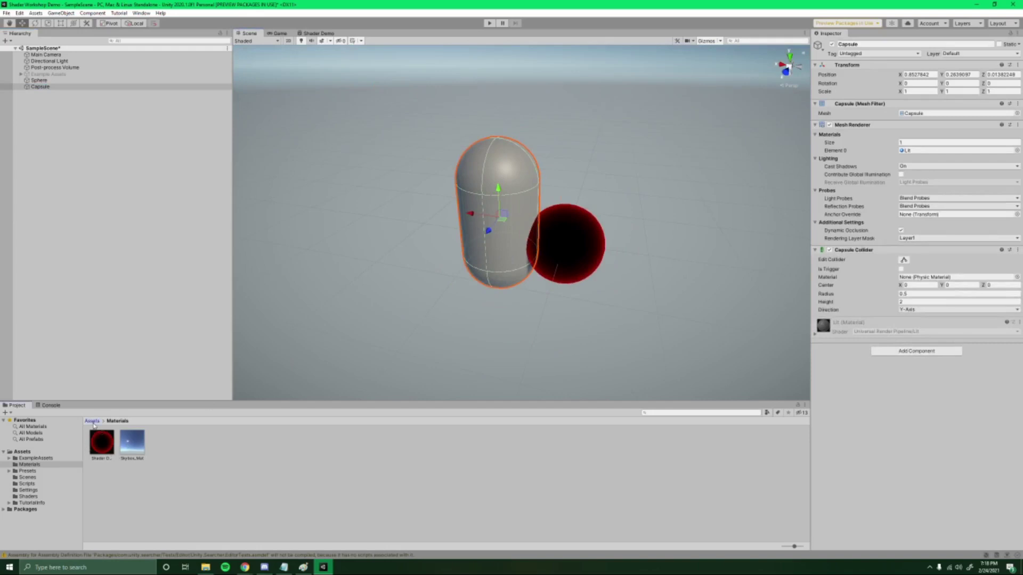
Create a new material named Special Request in the project's Materials folder.
key("BackSpace")
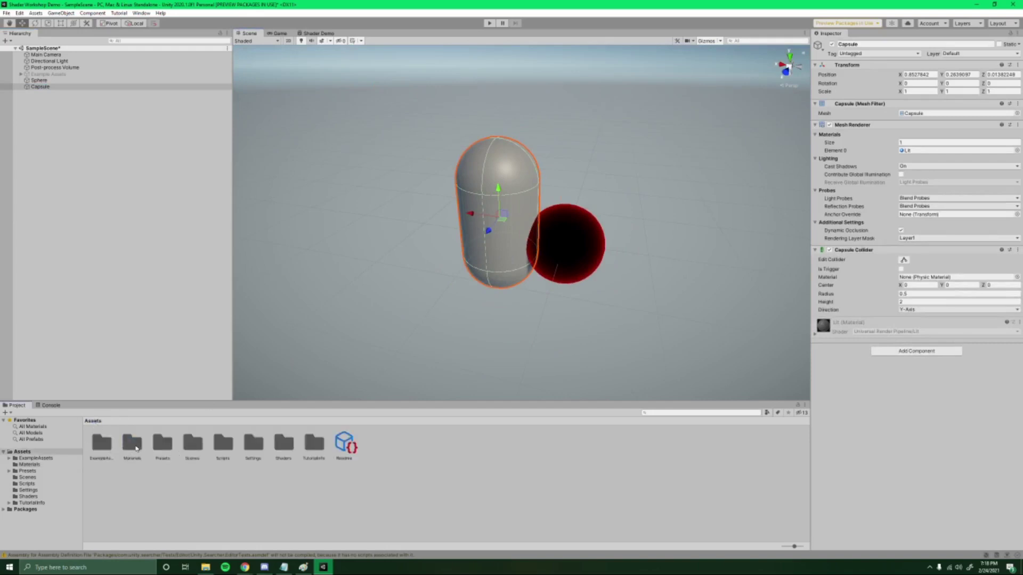
double_click(131, 443)
right_click(210, 465)
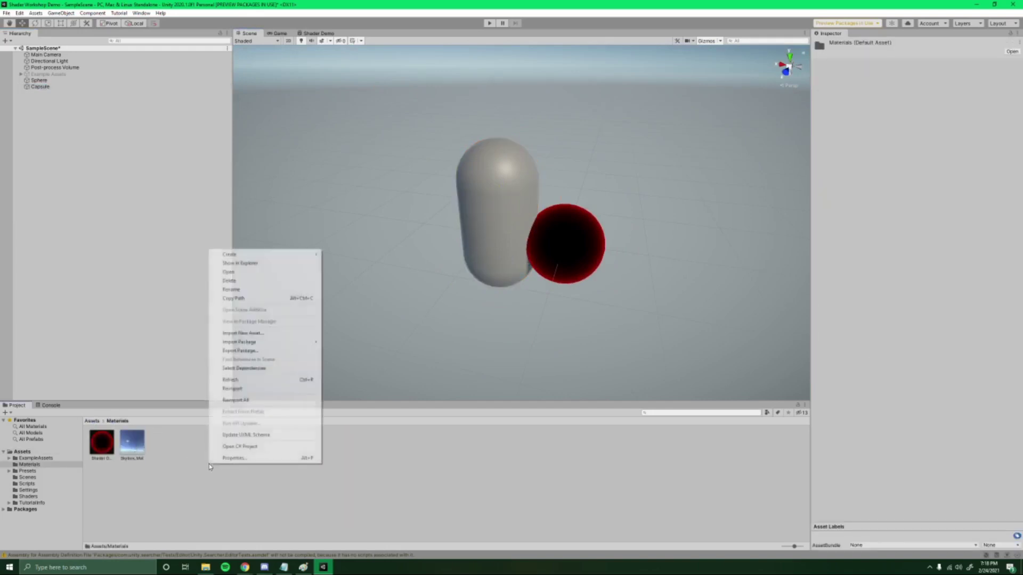
mouse_move(249, 257)
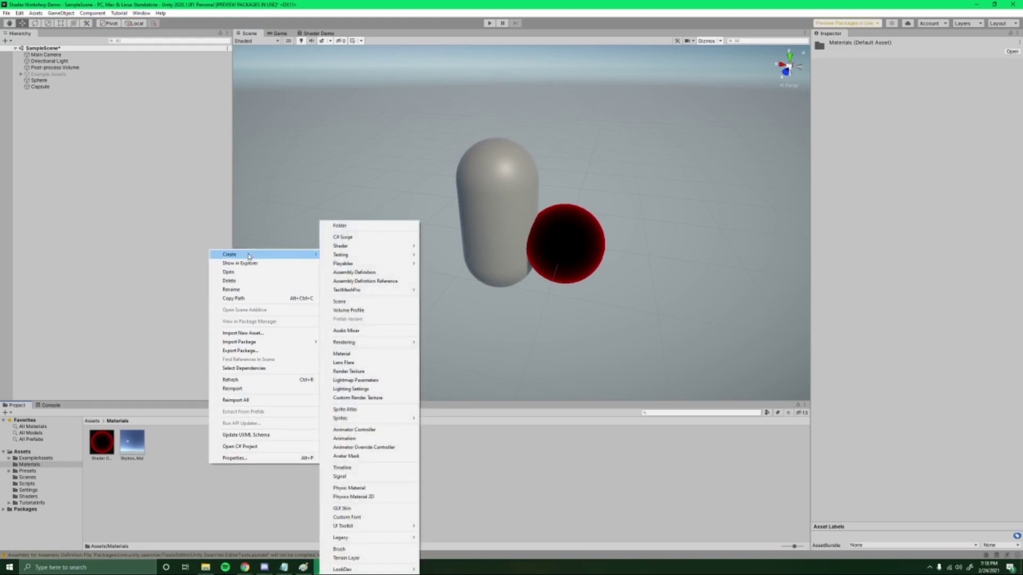
left_click(355, 354)
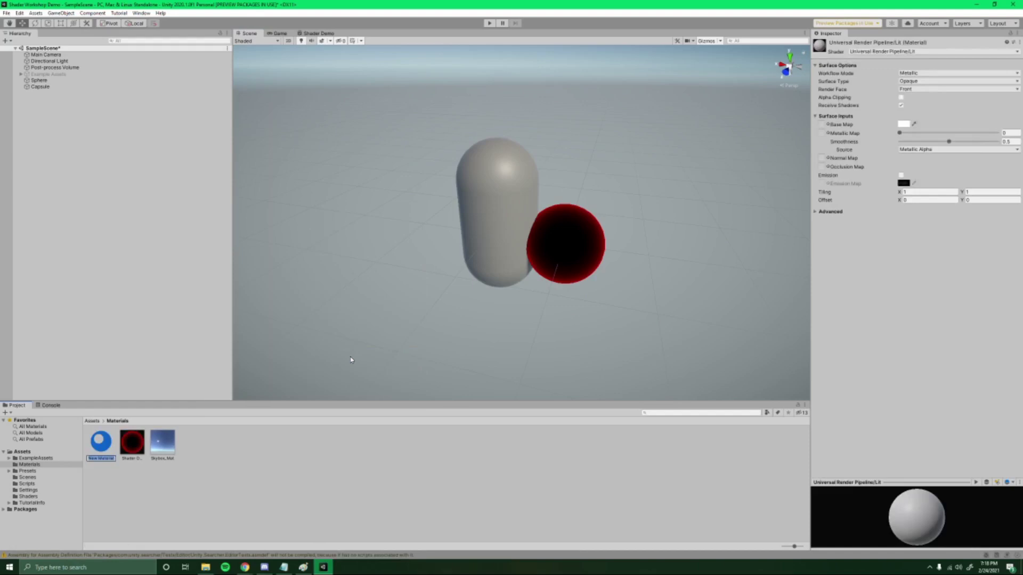
type("Speciul Request")
key("Return")
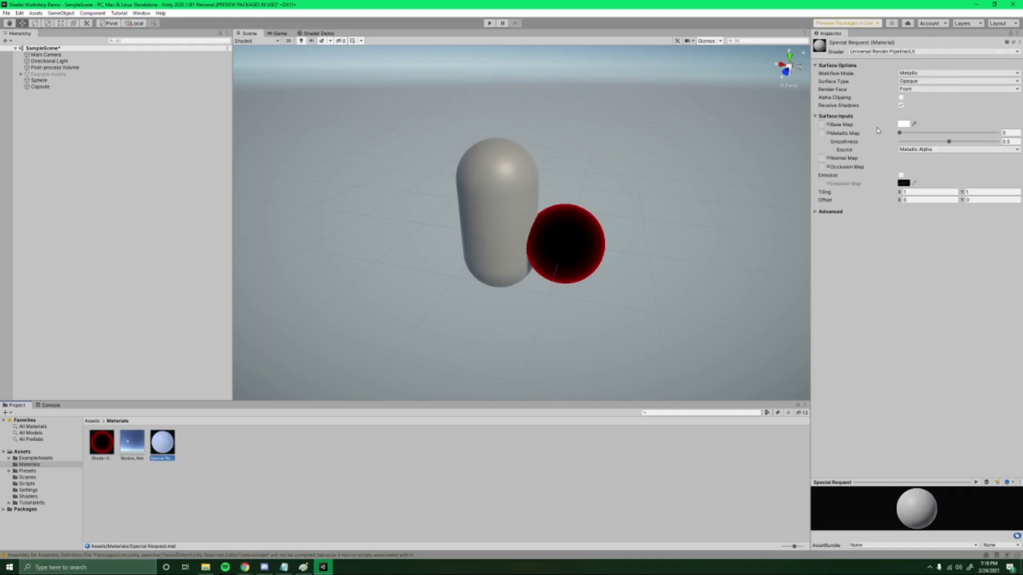
Assign the Shader Demo shader from Shader Graphs to the Special Request material.
left_click(862, 52)
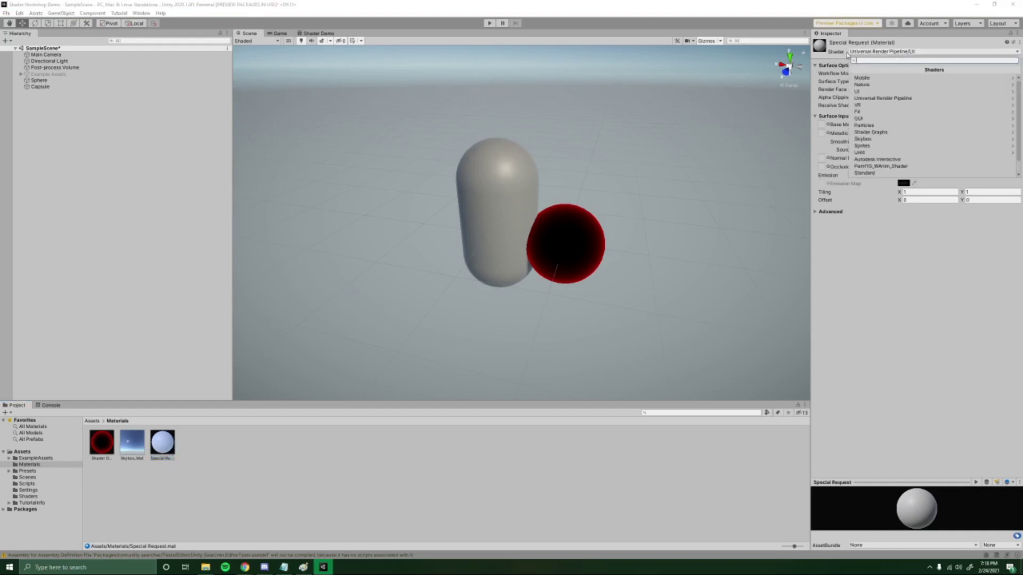
left_click(889, 135)
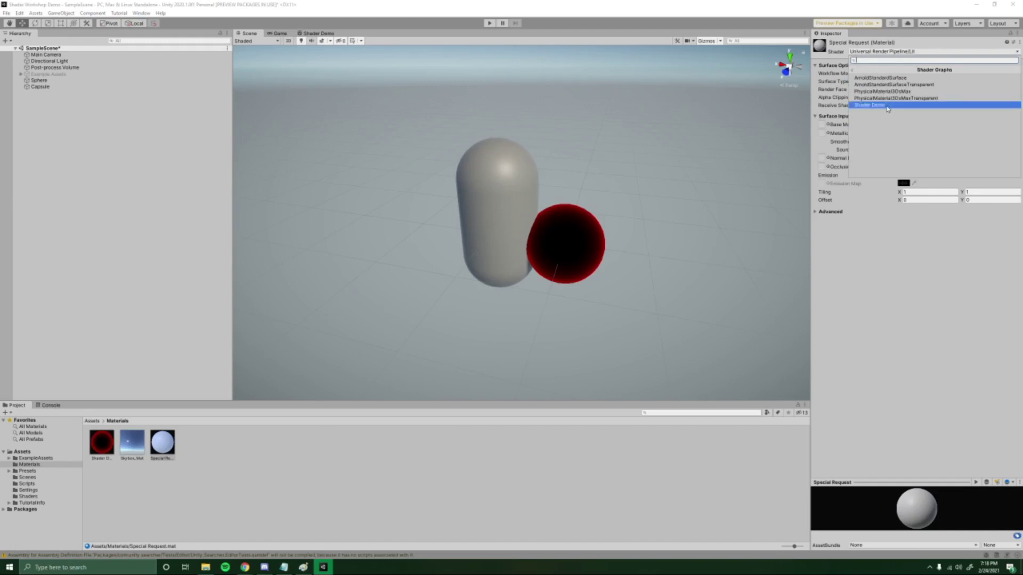
left_click(889, 106)
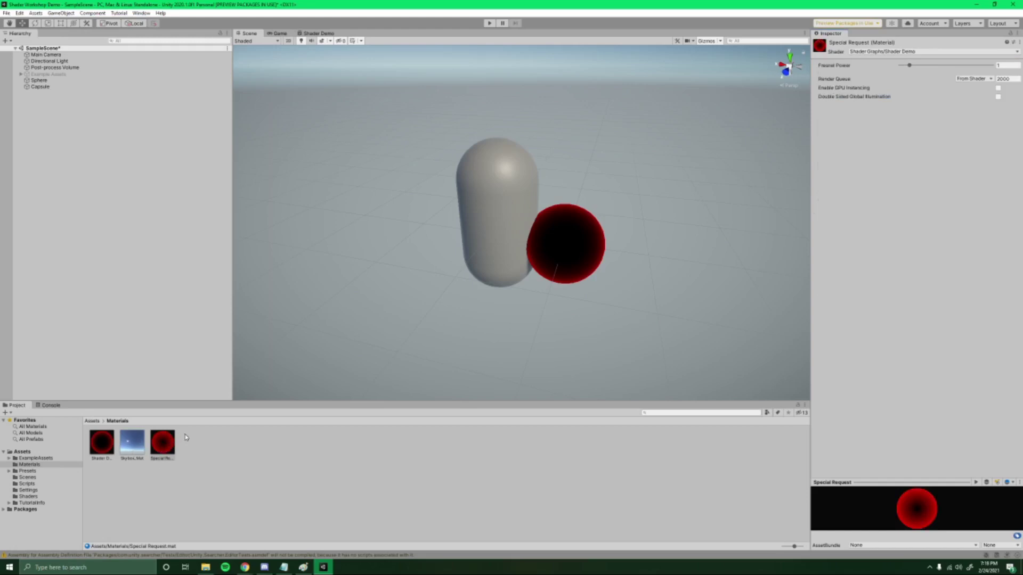
Apply the Special Request material to the capsule and set its Fresnel Power to about 1.47.
left_click_drag(172, 446, 483, 228)
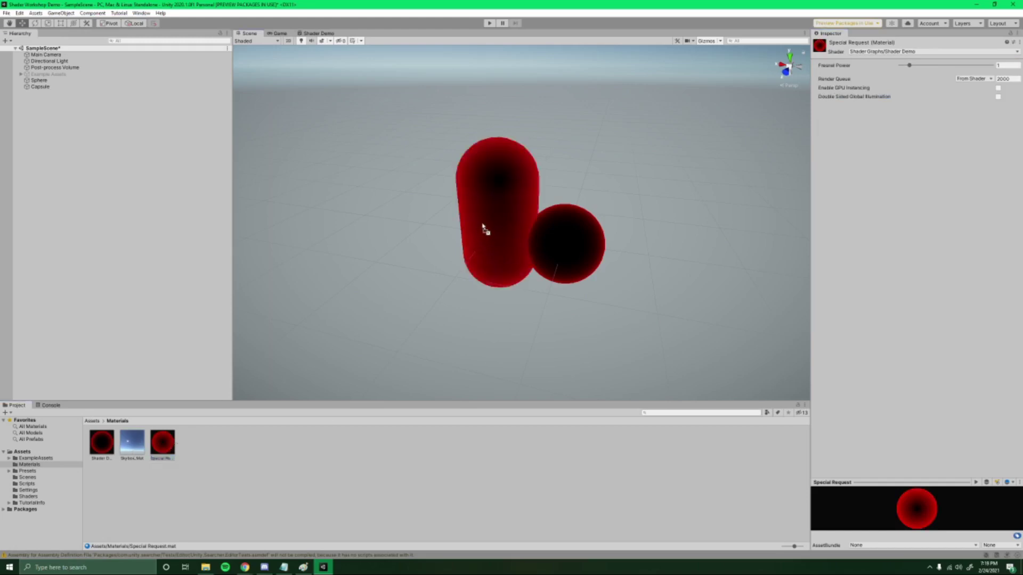
left_click(519, 206)
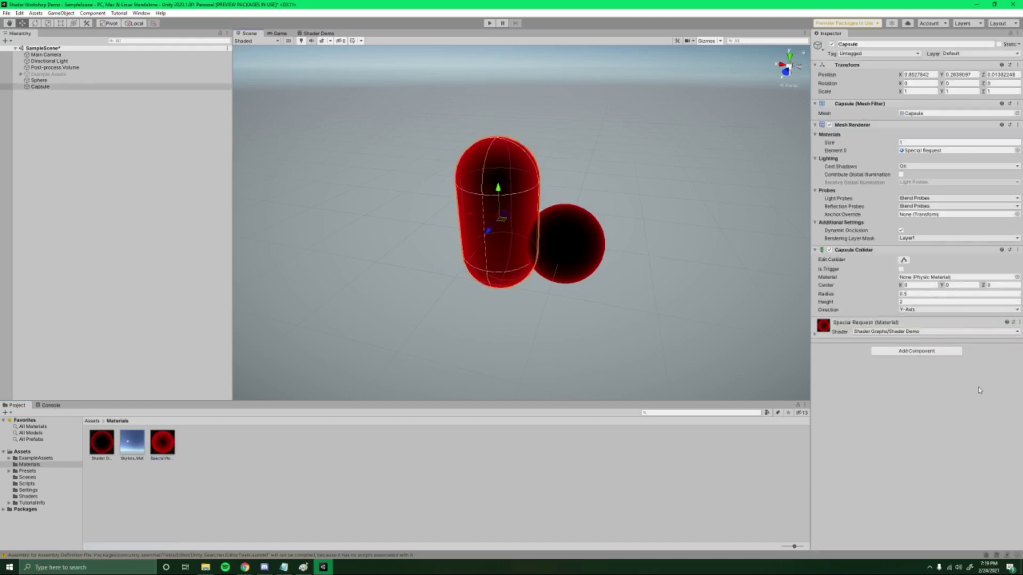
left_click(822, 337)
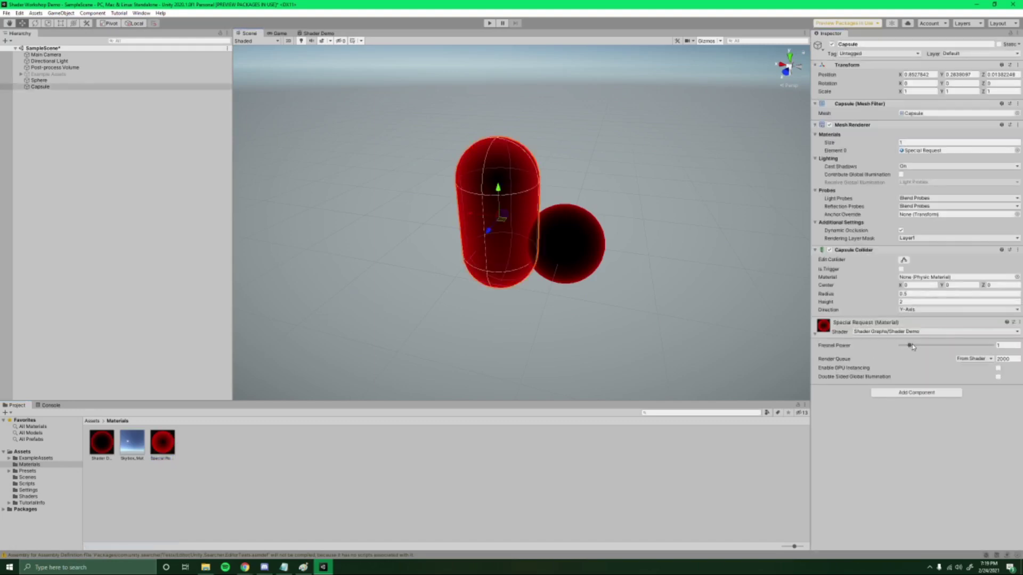
mouse_move(913, 347)
left_mouse_down()
mouse_move(942, 351)
mouse_move(907, 361)
mouse_move(917, 361)
left_mouse_up()
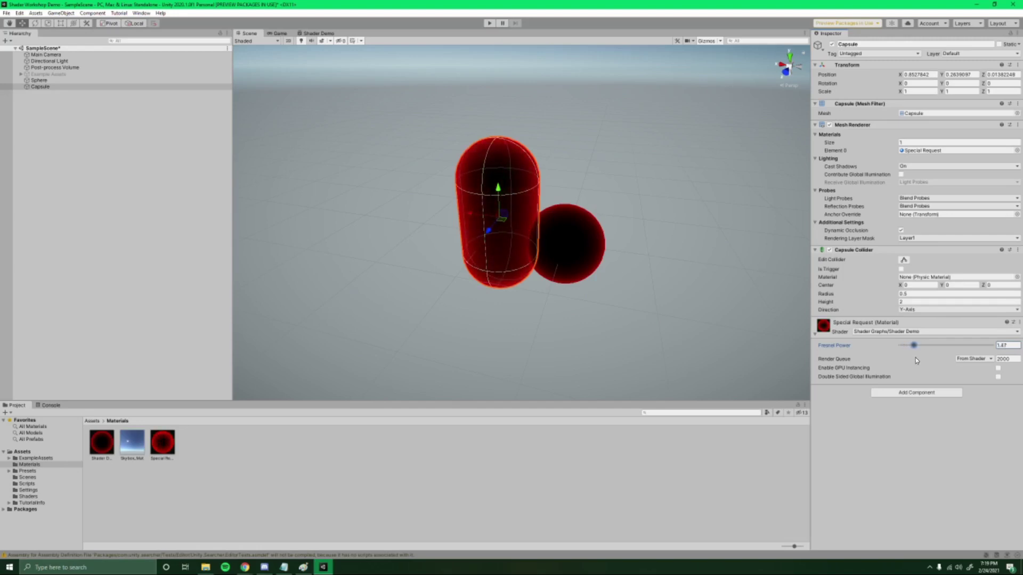
Return to the Shader Demo graph and convert its Color node into an exposed property.
left_click(317, 33)
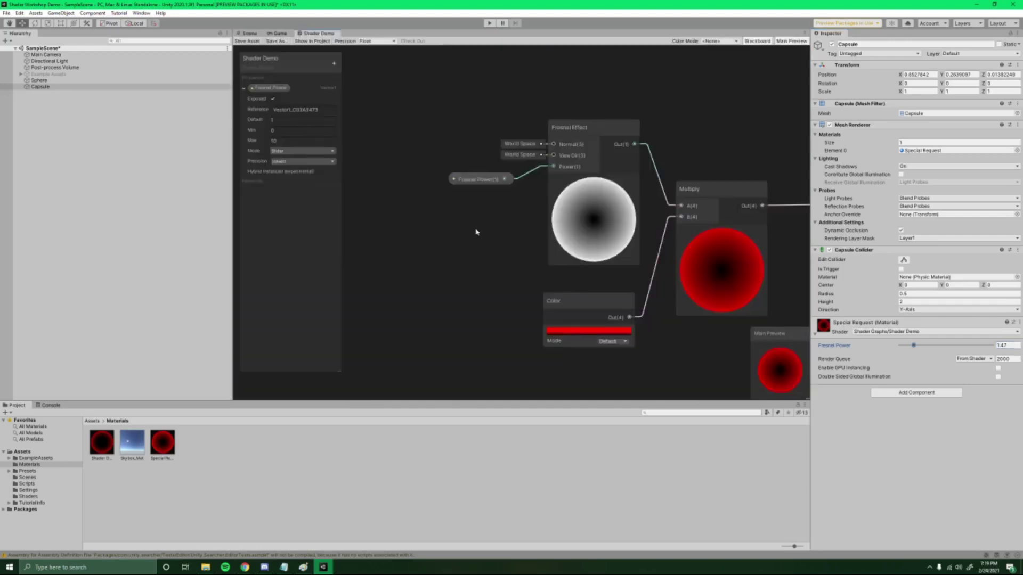
scroll(482, 236, "down", 3)
left_click(519, 270)
right_click(520, 270)
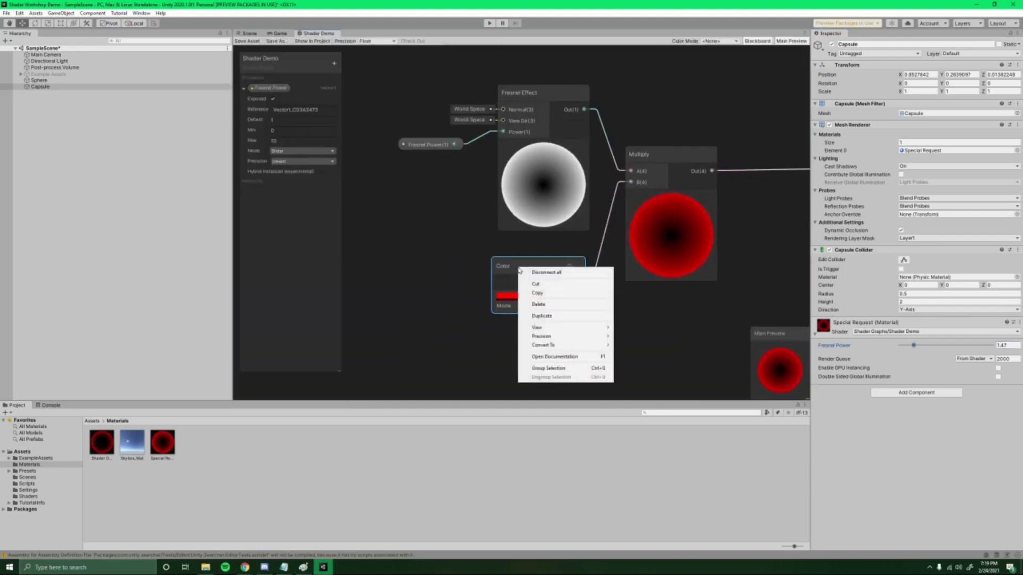
mouse_move(556, 345)
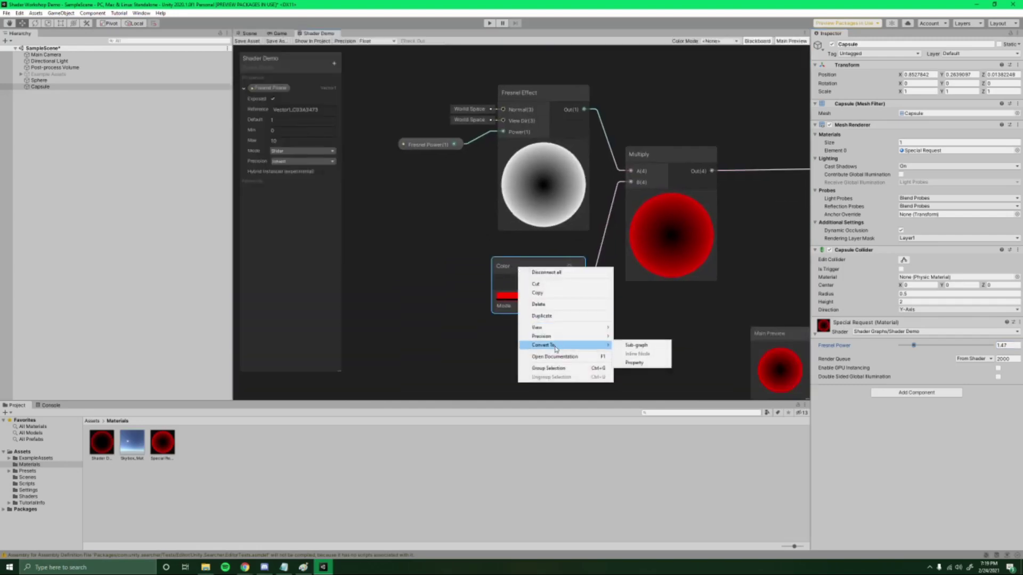
left_click(644, 364)
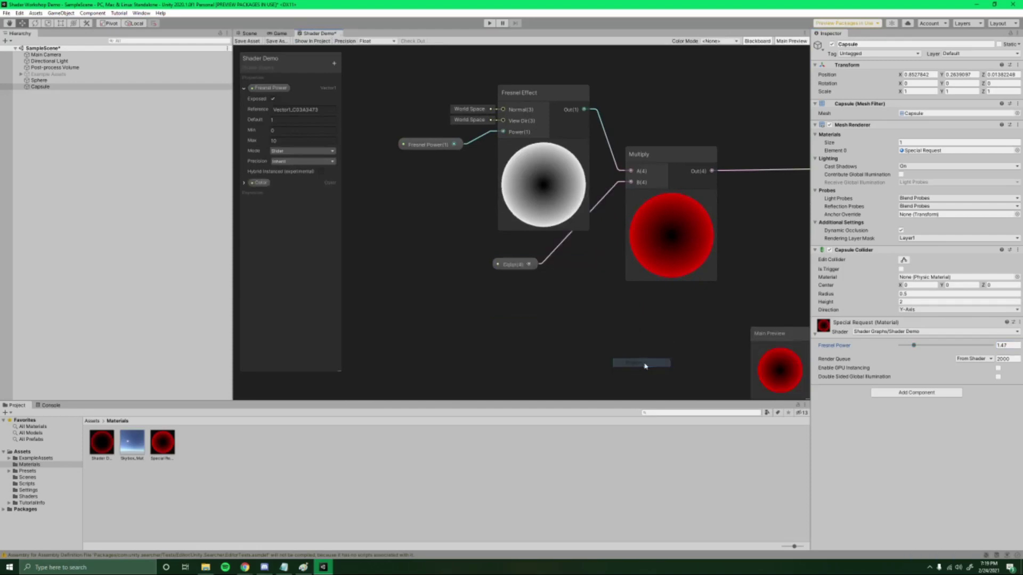
Rename the new color property Fresnel Color and save the shader asset.
double_click(258, 183)
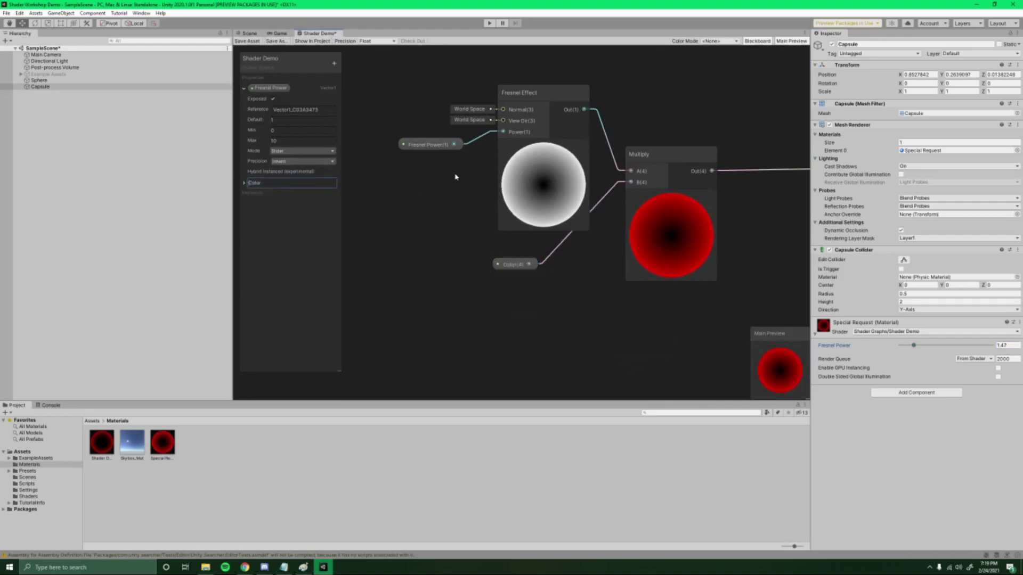
type("Fresnel")
key("Return")
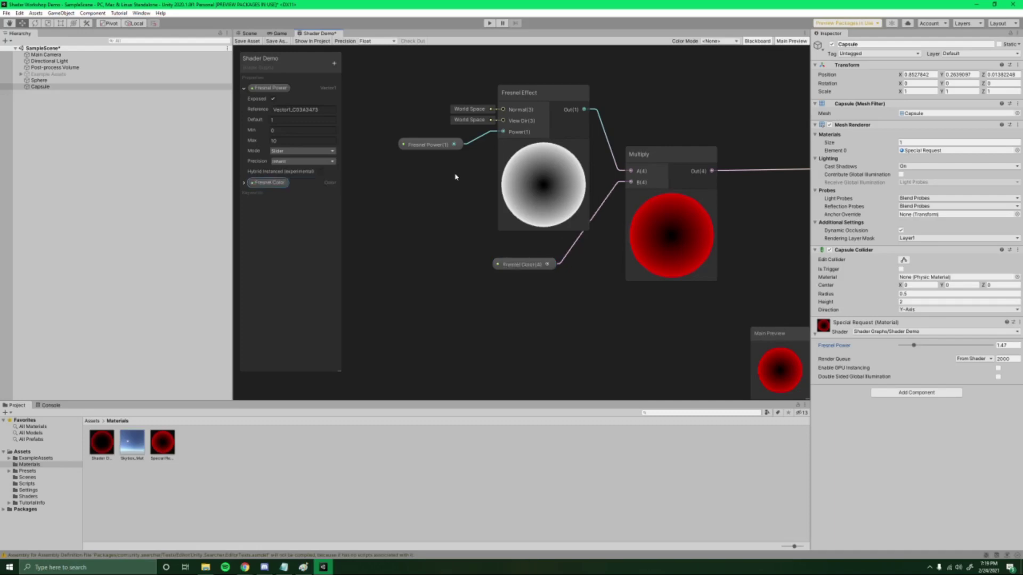
left_click(247, 41)
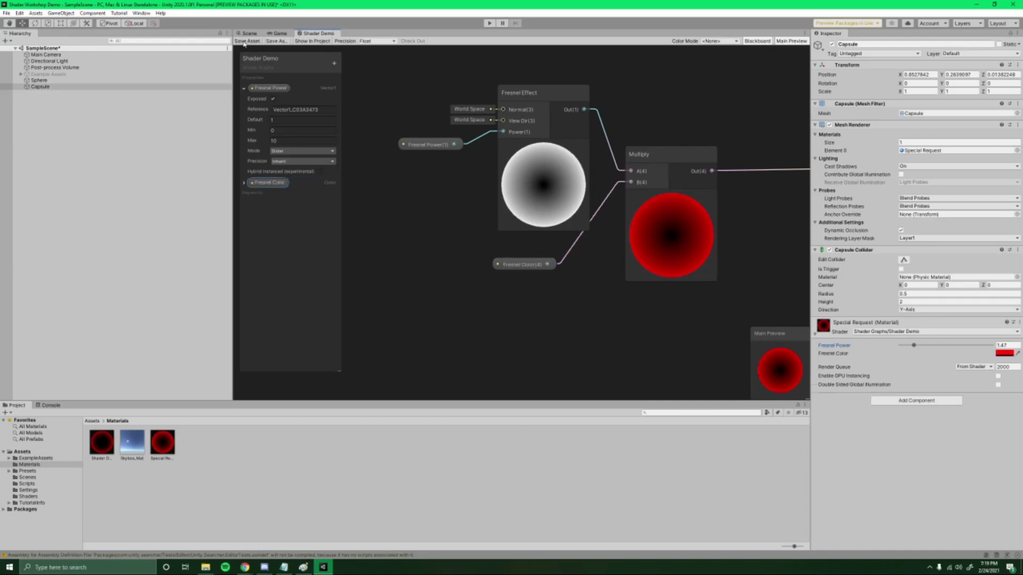
Back in the Scene view, change the capsule material's Fresnel Color to cyan-blue with R 0, G about 0.81 and B 1.
left_click(248, 33)
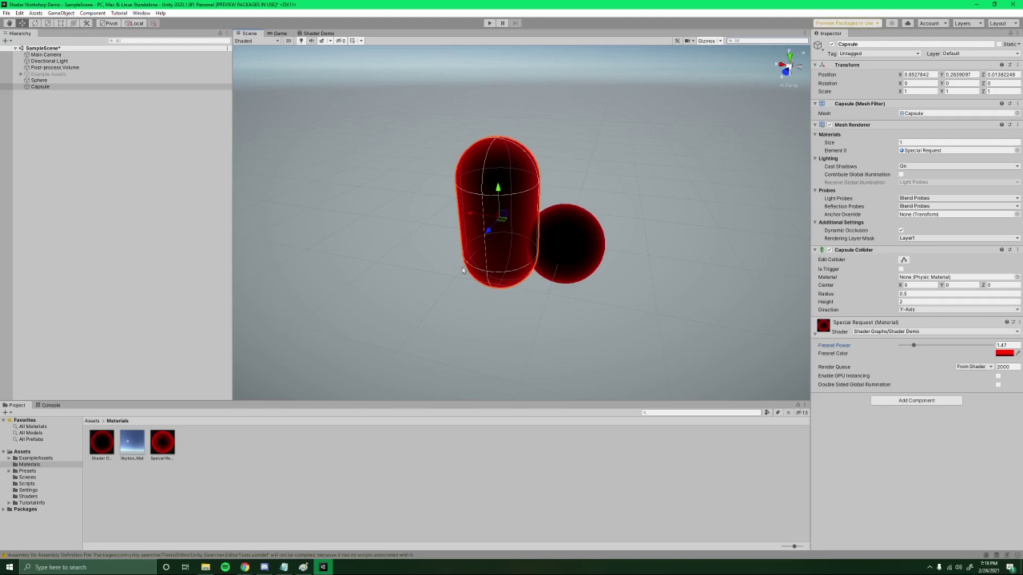
scroll(463, 270, "up", 2)
left_click(1004, 354)
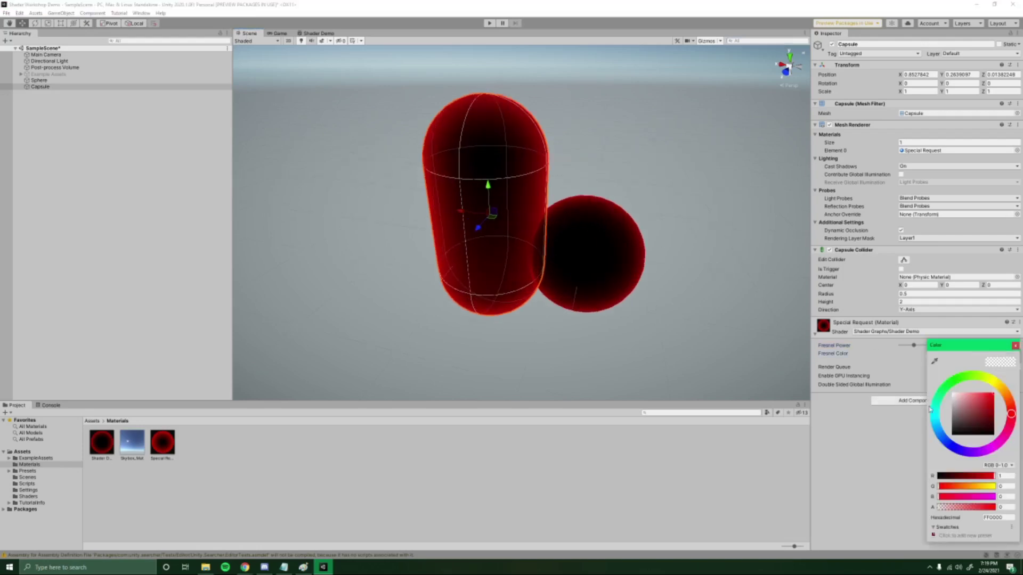
mouse_move(931, 410)
left_mouse_down()
mouse_move(939, 434)
mouse_move(937, 423)
left_mouse_up()
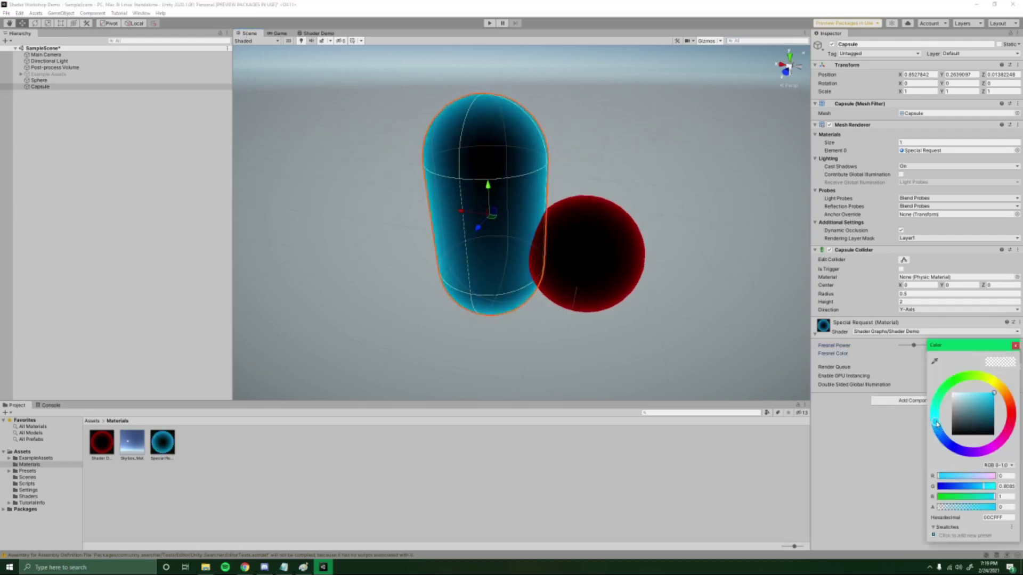
left_click(1015, 346)
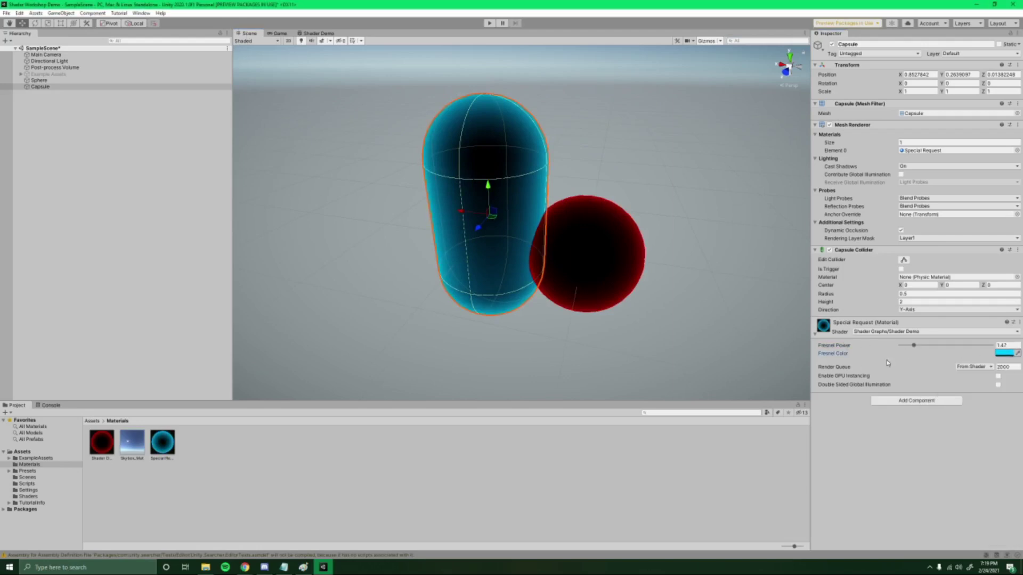
Move the capsule horizontally away from the sphere to about X 1.17, Z 0.25.
right_click_drag(605, 242, 668, 278)
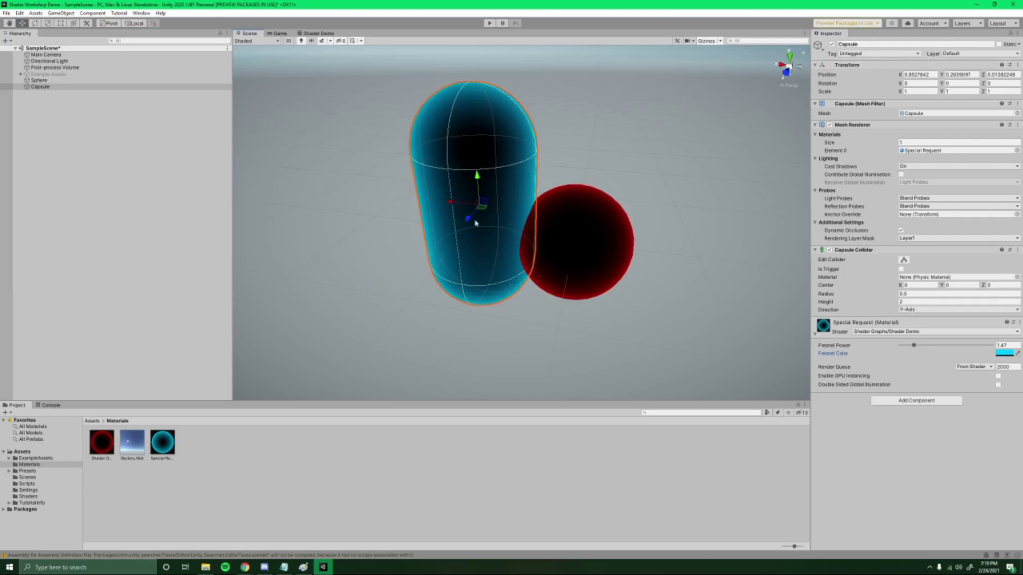
left_click_drag(479, 206, 517, 269)
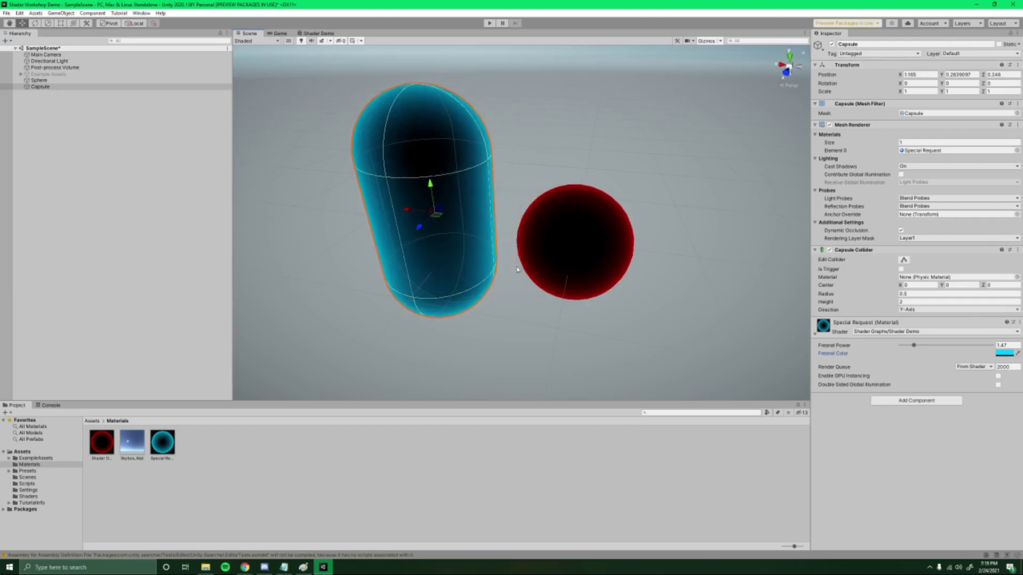
Compare the Fresnel settings of the Special Request and Shader Demo materials, and check which material the sphere uses.
right_click_drag(657, 235, 618, 253)
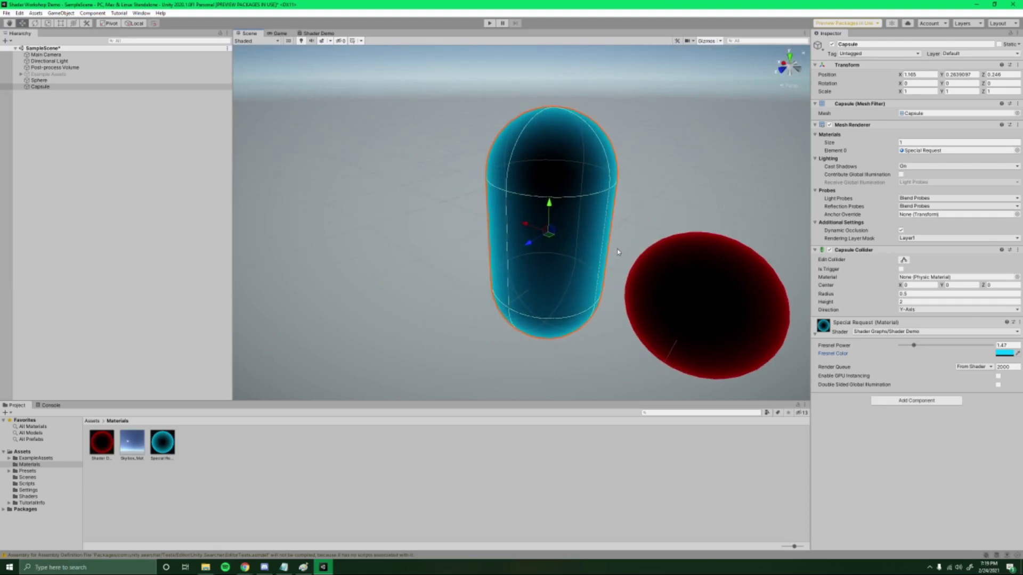
middle_click_drag(751, 252, 666, 223)
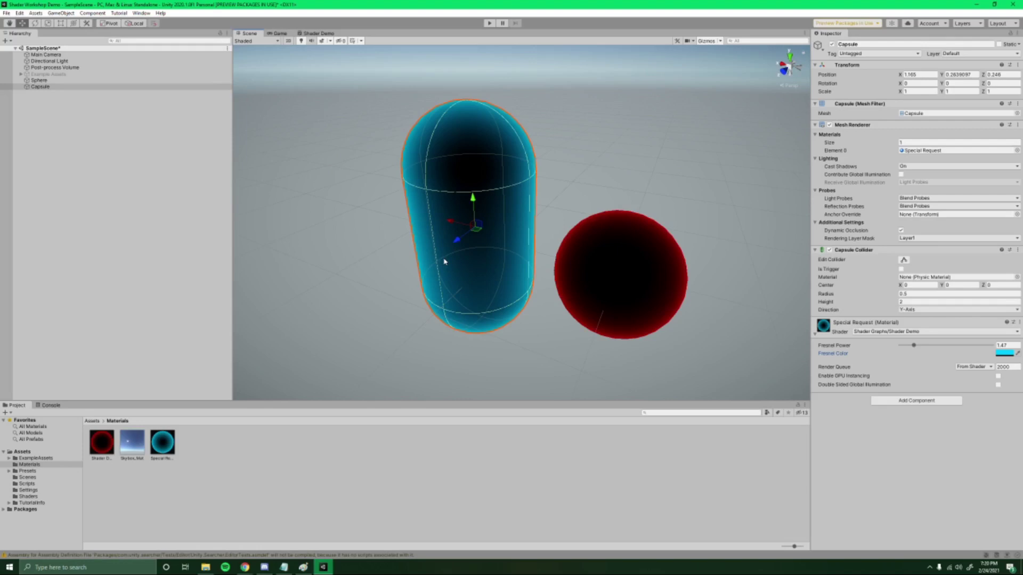
right_click(227, 467)
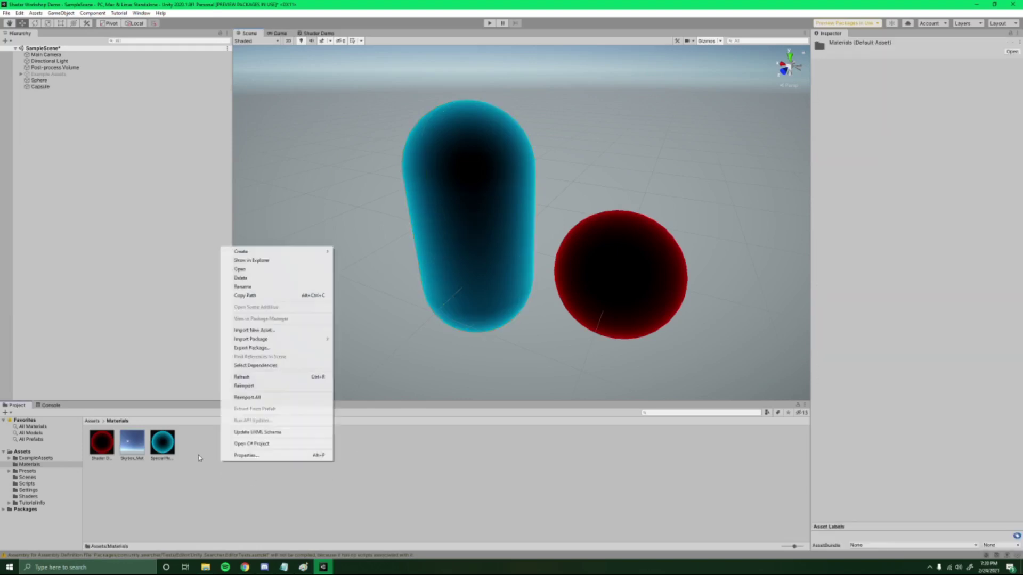
left_click(163, 445)
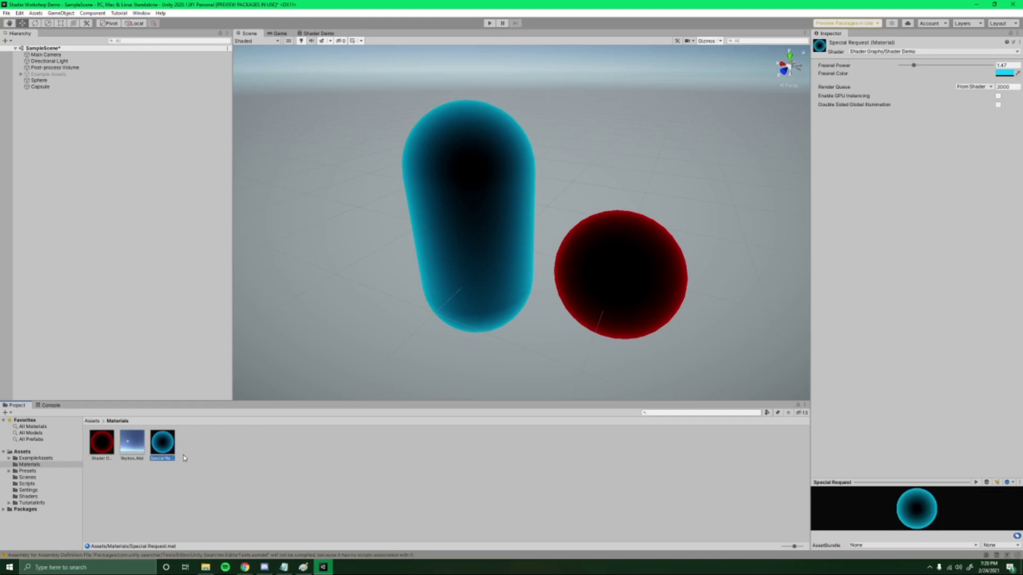
left_click(100, 442)
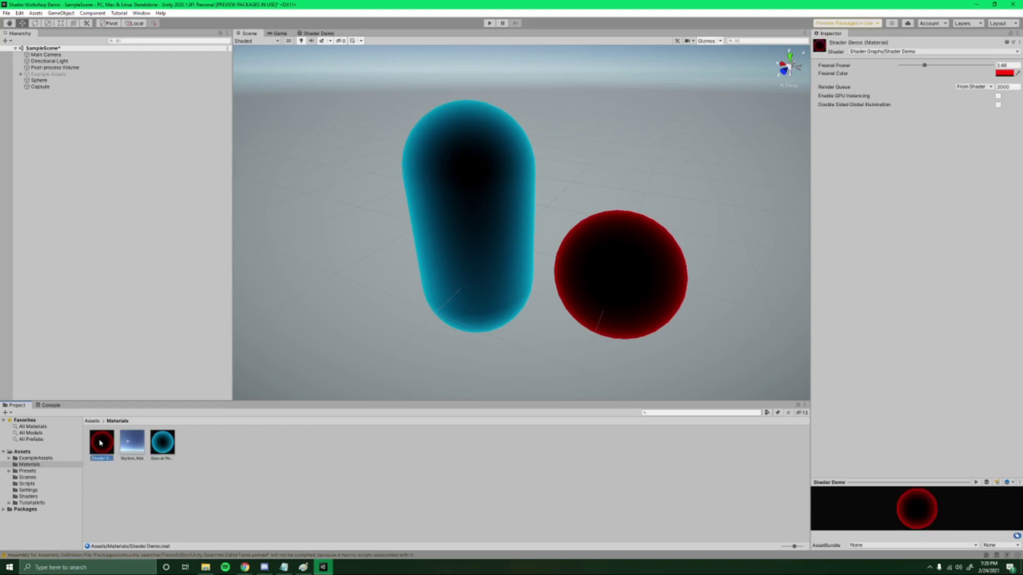
left_click(657, 246)
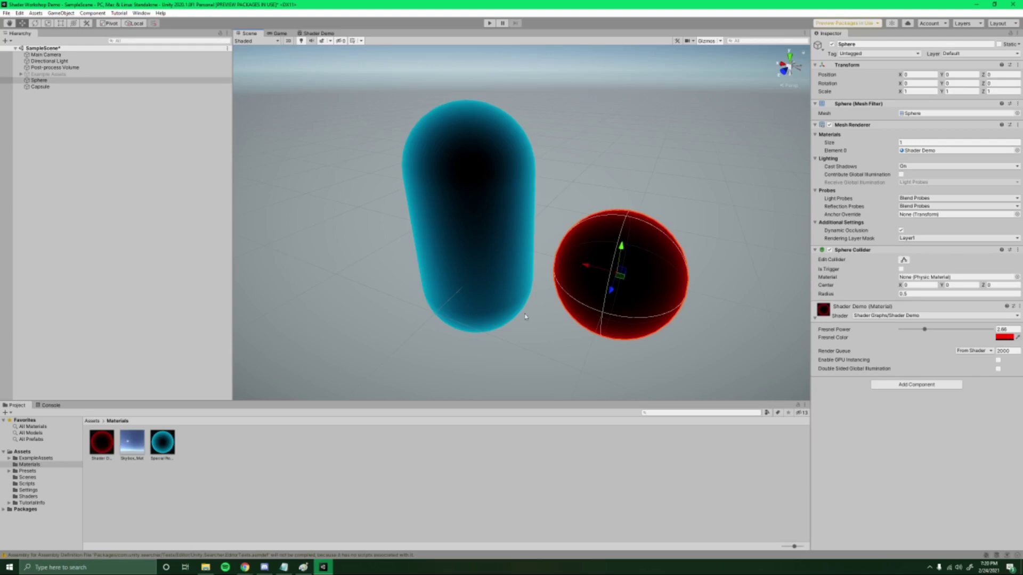
left_click(100, 442)
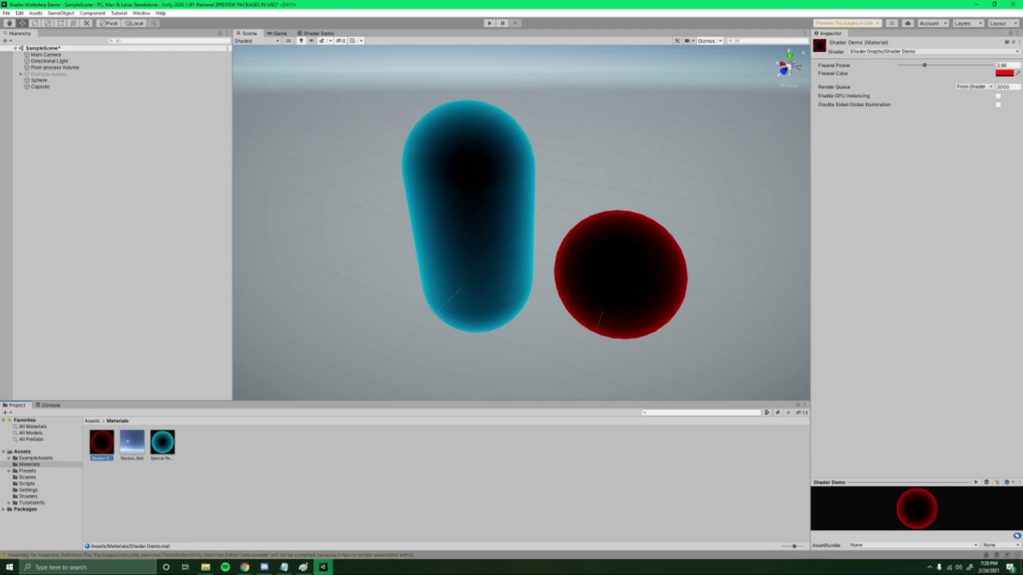
left_click(169, 444)
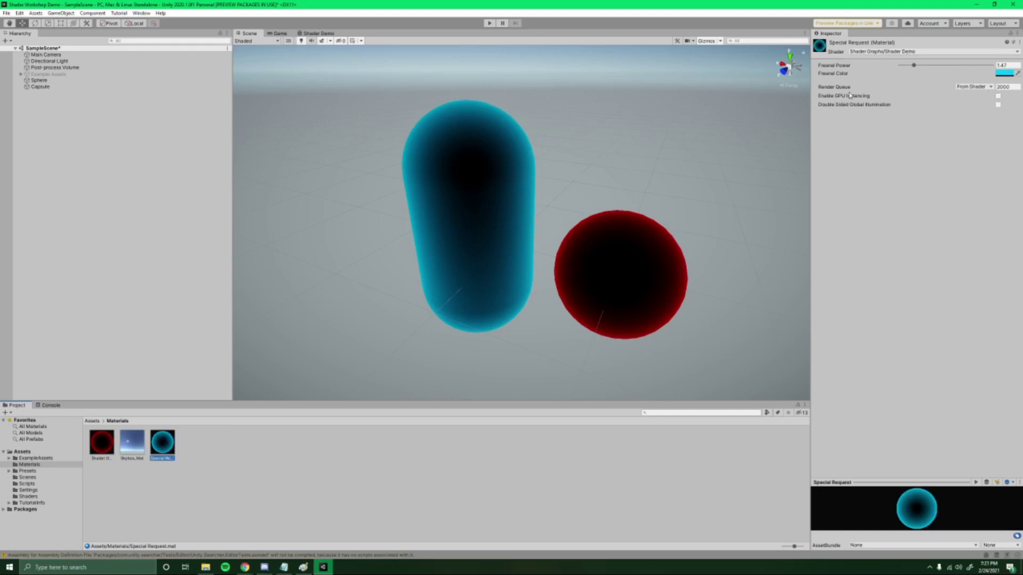
Return to the Shader Demo graph and delete the Fresnel Color property, leaving an inline Color node feeding Multiply.
left_click(320, 33)
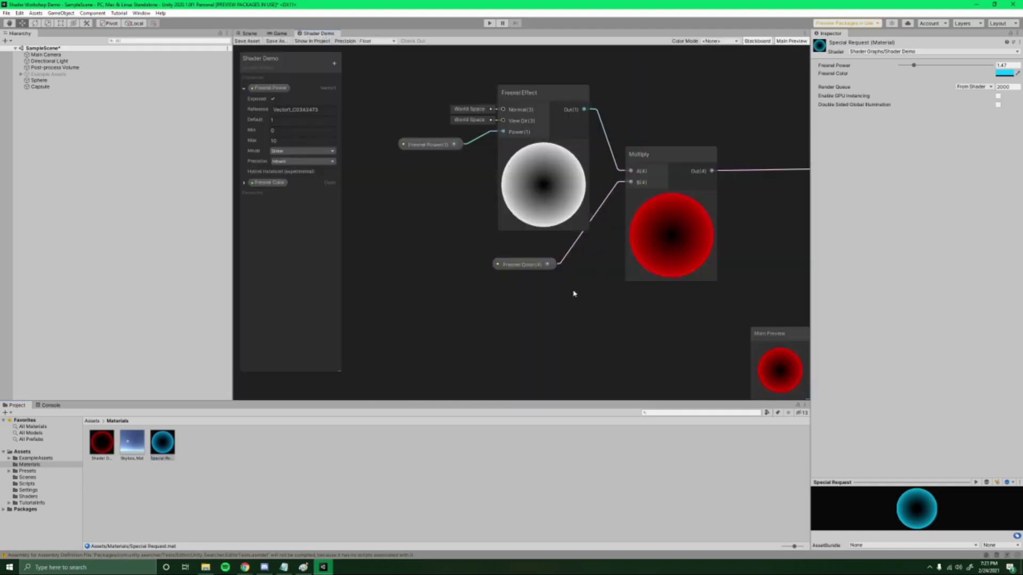
left_click(538, 258)
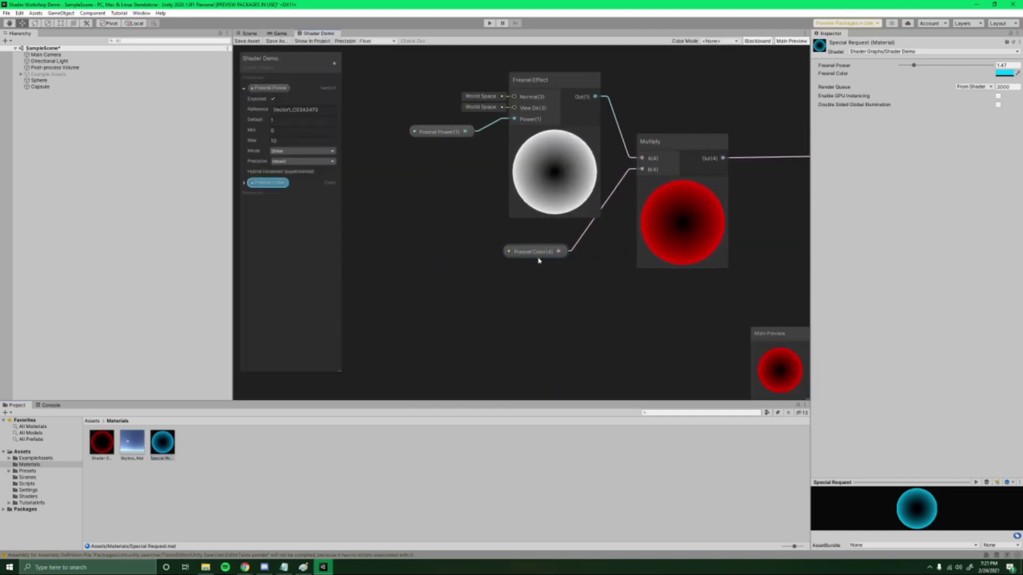
left_click_drag(539, 258, 554, 262)
left_click(591, 272)
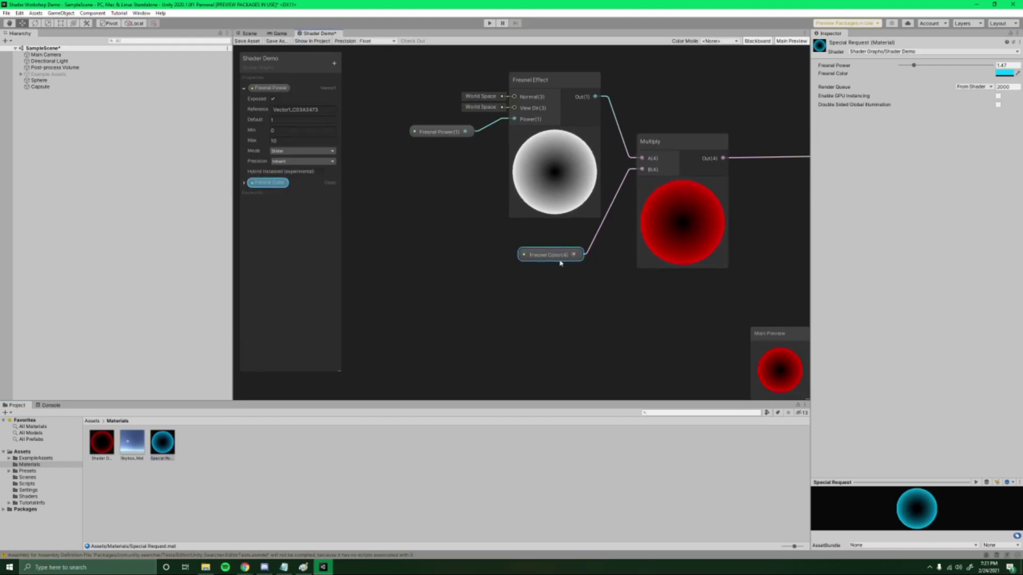
left_click(266, 182)
key("Delete")
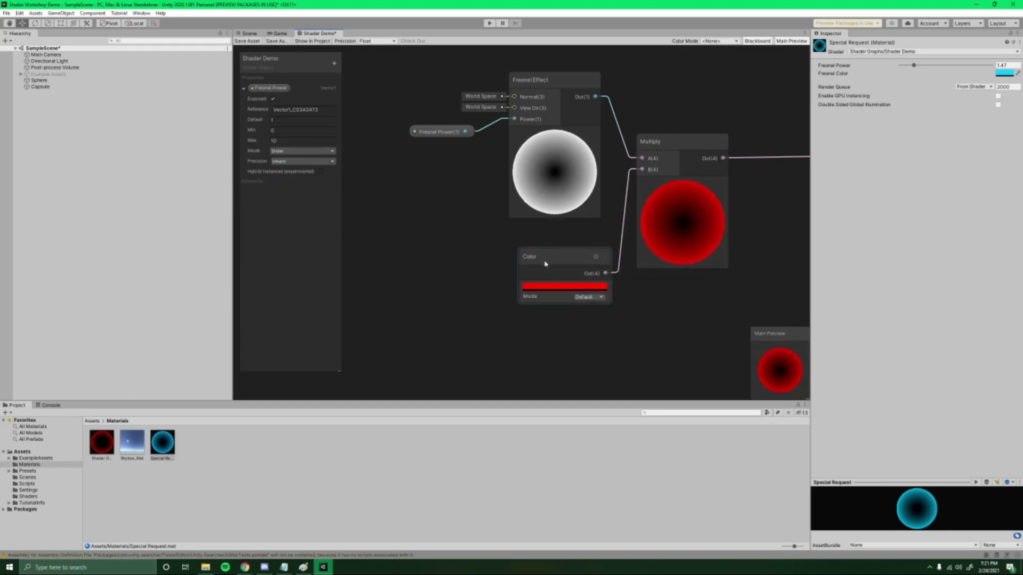
Move the red Color node slightly up beneath Fresnel Effect and convert it into an exposed property.
left_click_drag(545, 263, 543, 254)
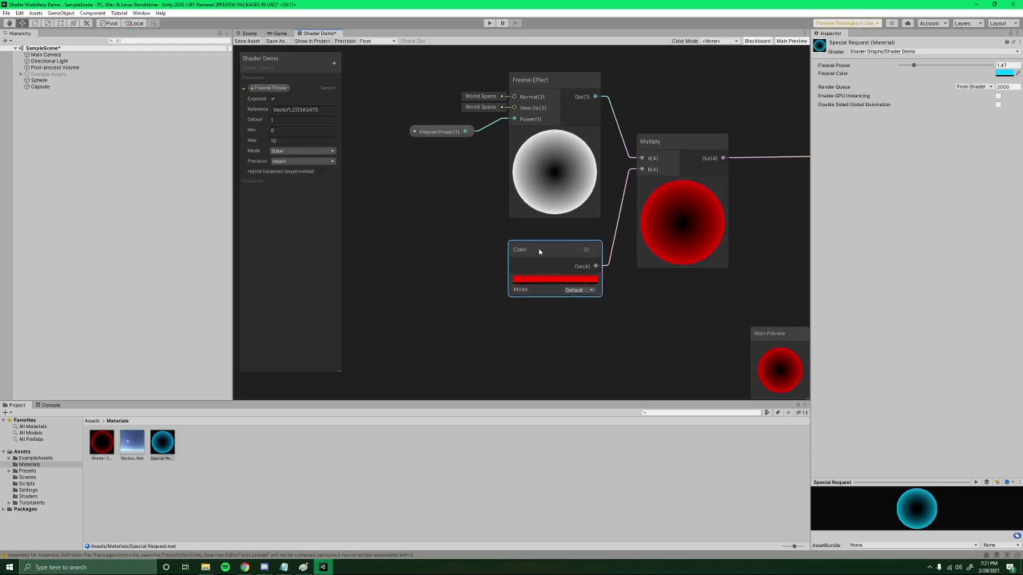
right_click(541, 251)
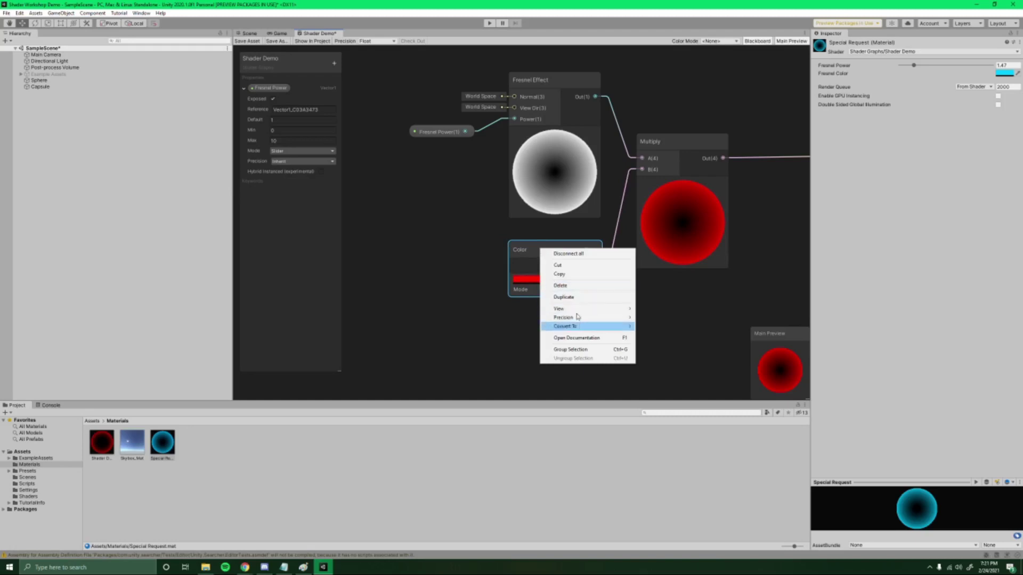
mouse_move(573, 329)
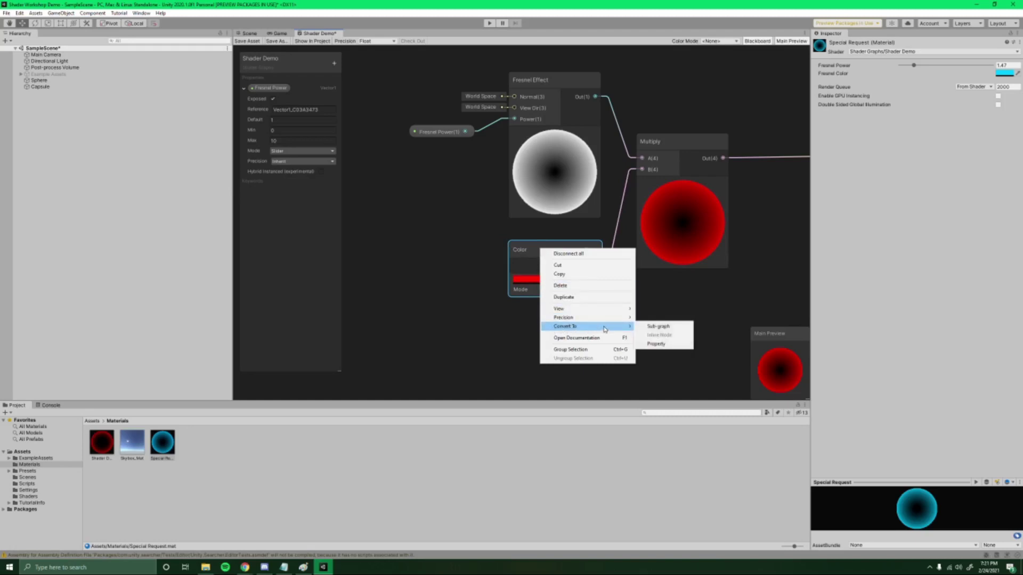
left_click(670, 347)
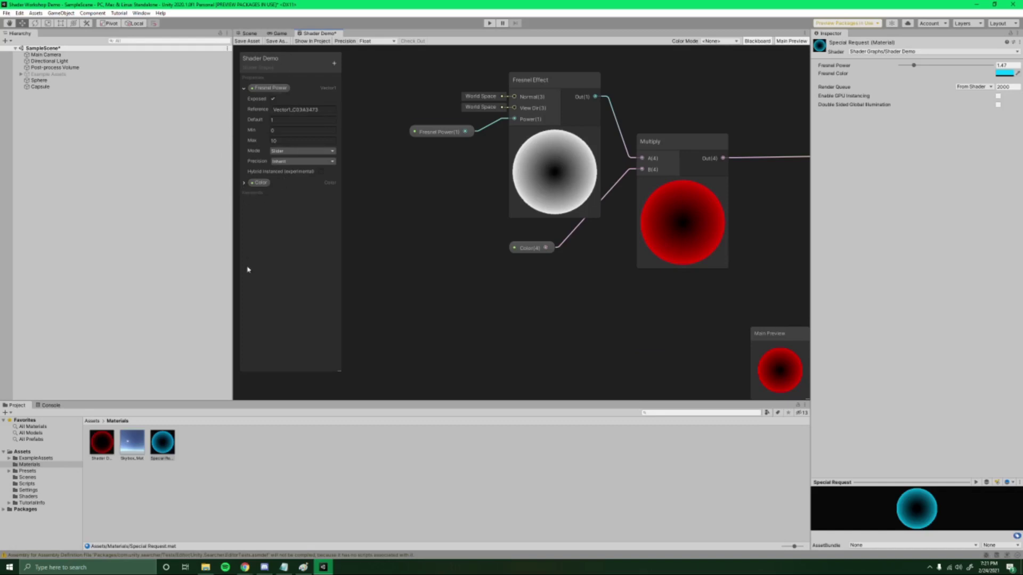
Rename the recreated color property Fresnel Color and save the shader asset.
double_click(260, 183)
key("Return")
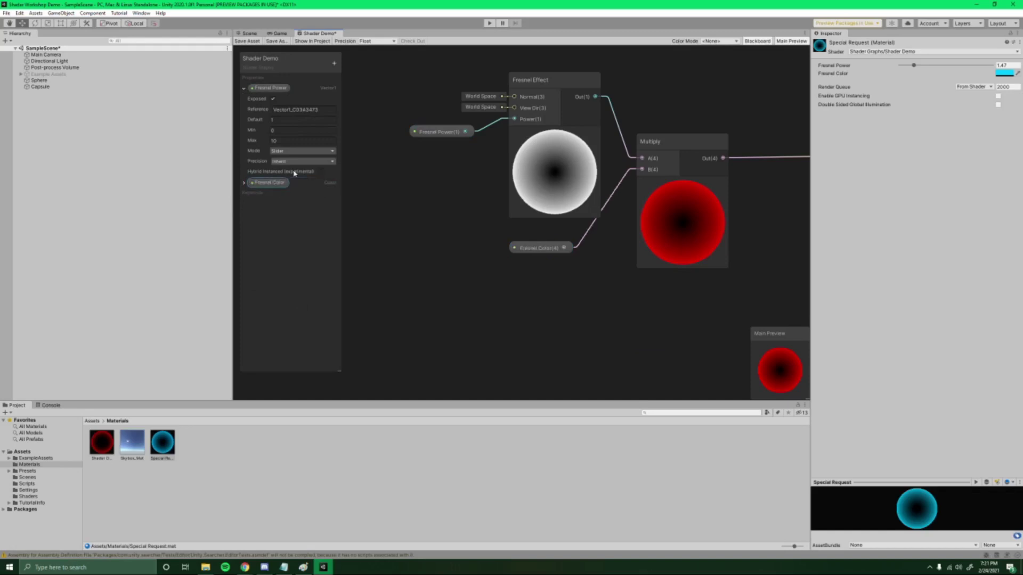
left_click(248, 40)
In the Scene view, set the capsule material's Fresnel Color to cyan-blue 00C8FF and deactivate the capsule, leaving only the sphere.
left_click(251, 33)
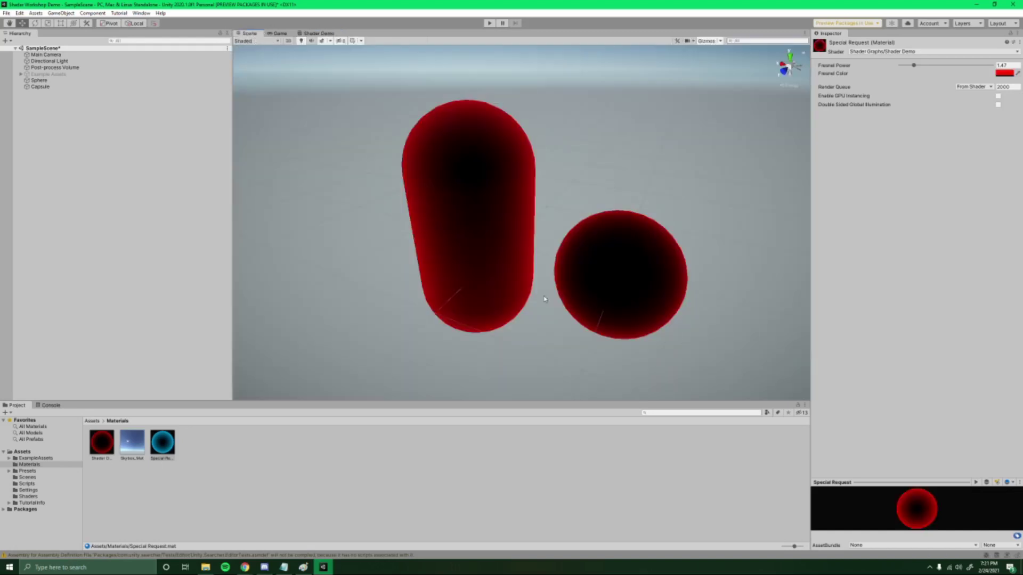
left_click(477, 247)
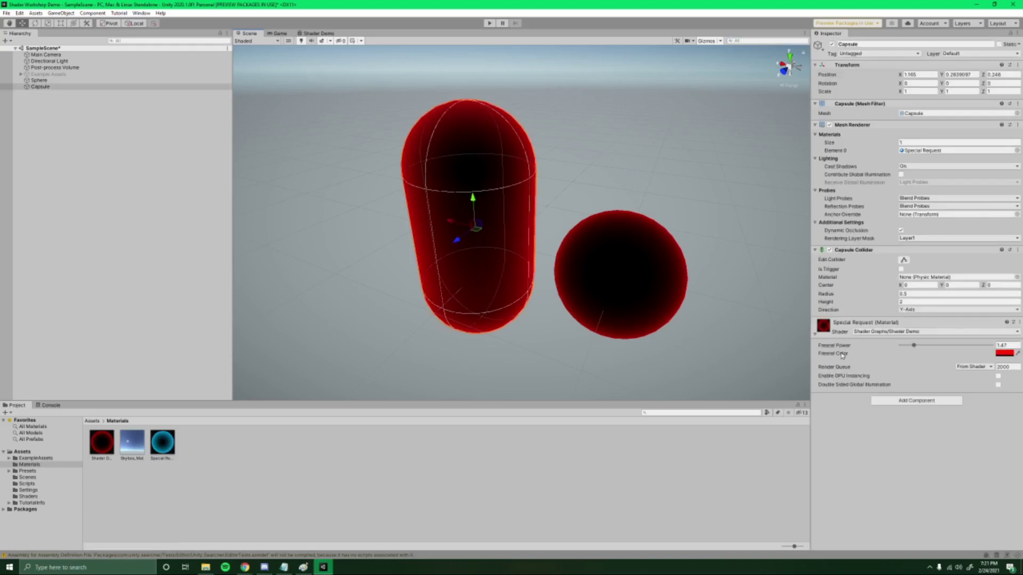
left_click(1005, 353)
left_click(934, 430)
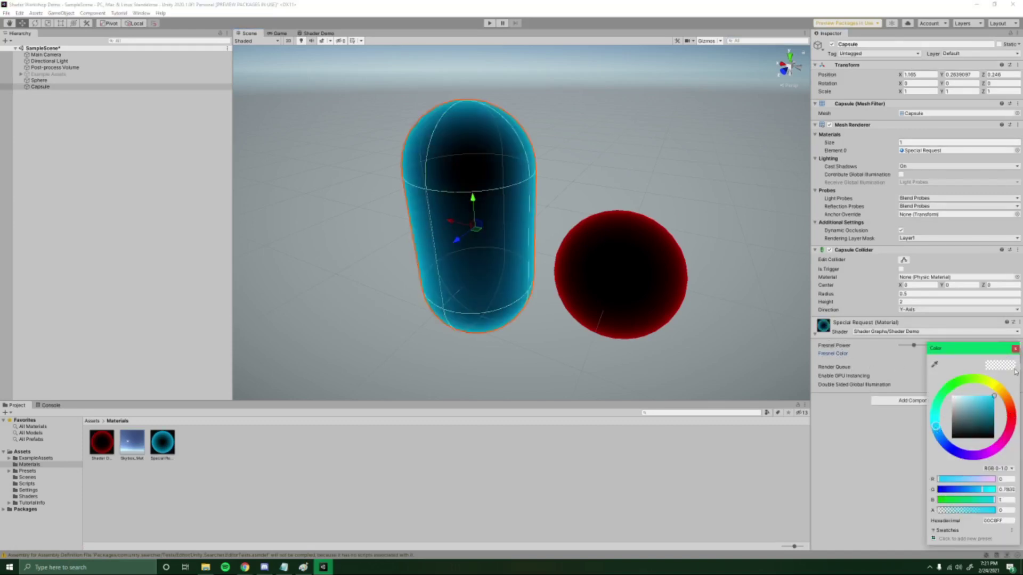
left_click(1015, 349)
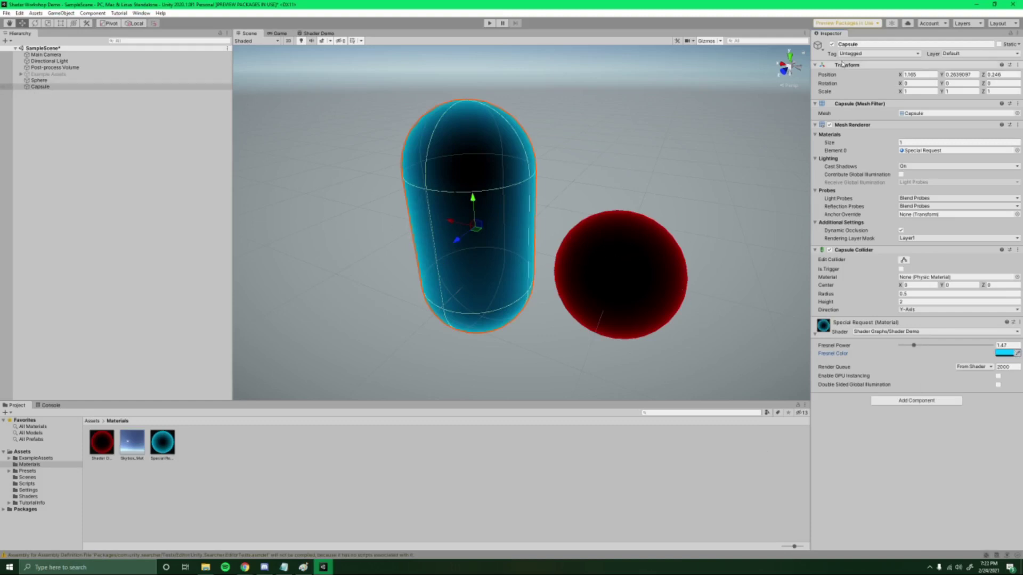
left_click(831, 44)
left_click_drag(746, 160, 719, 187, "alt")
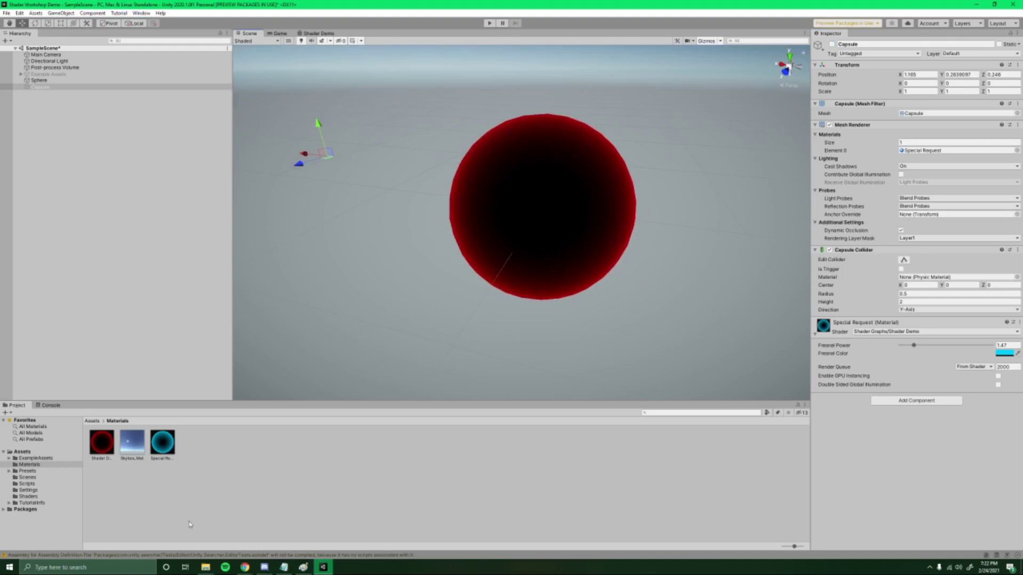
Switch to the browser and examine the glowing green orb in the Comet Observatory scene as a shader reference.
mouse_move(247, 569)
left_click(284, 525)
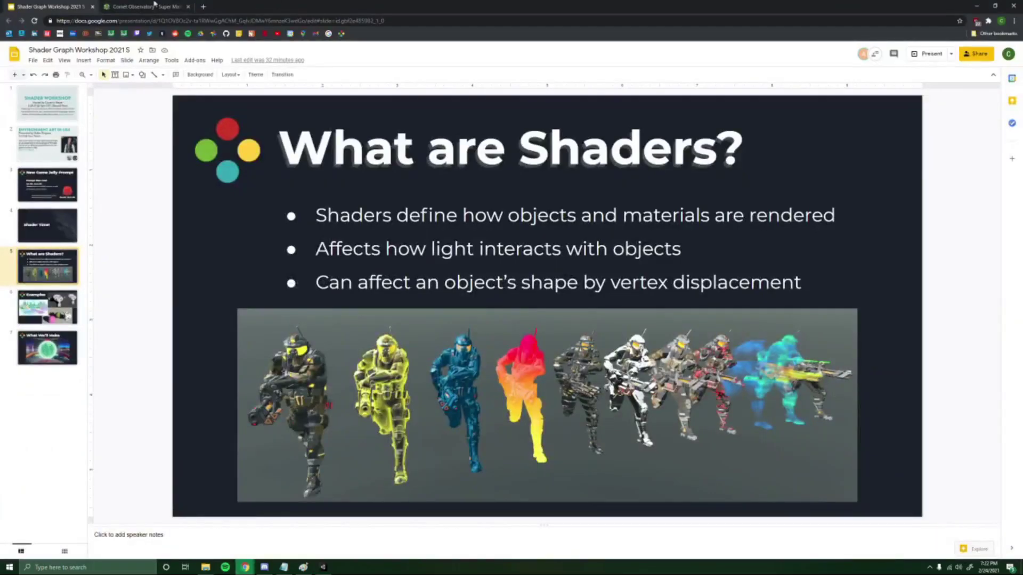
left_click(122, 5)
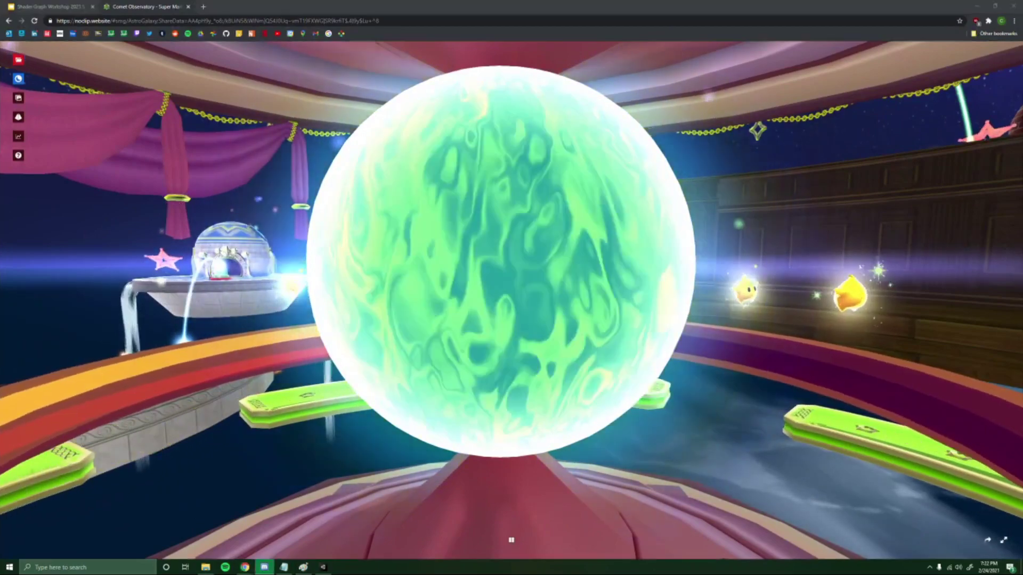
left_click(18, 60)
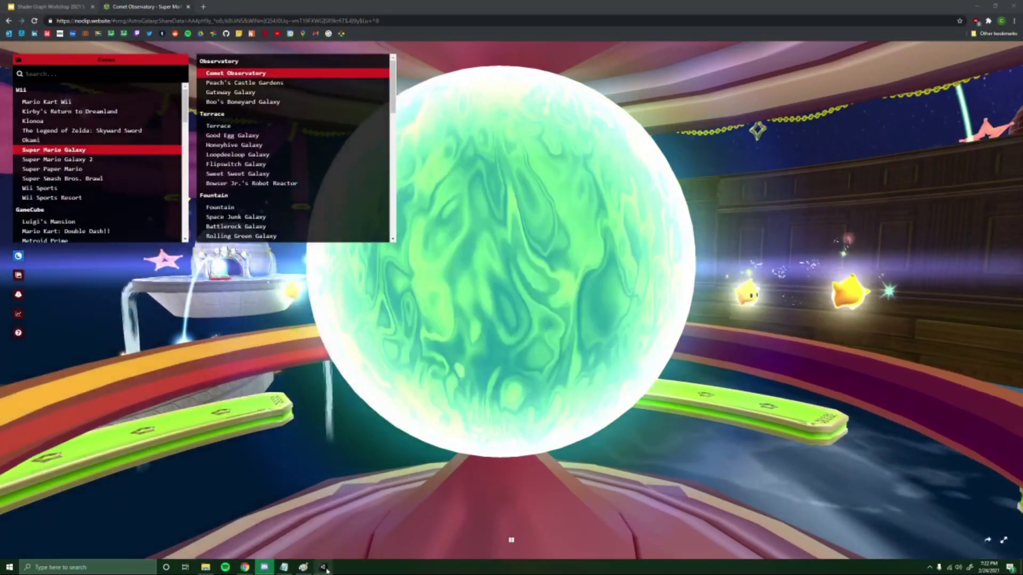
Switch back to Unity's Shader Demo graph and add a Simple Noise node above the Fresnel Effect node.
left_click(323, 568)
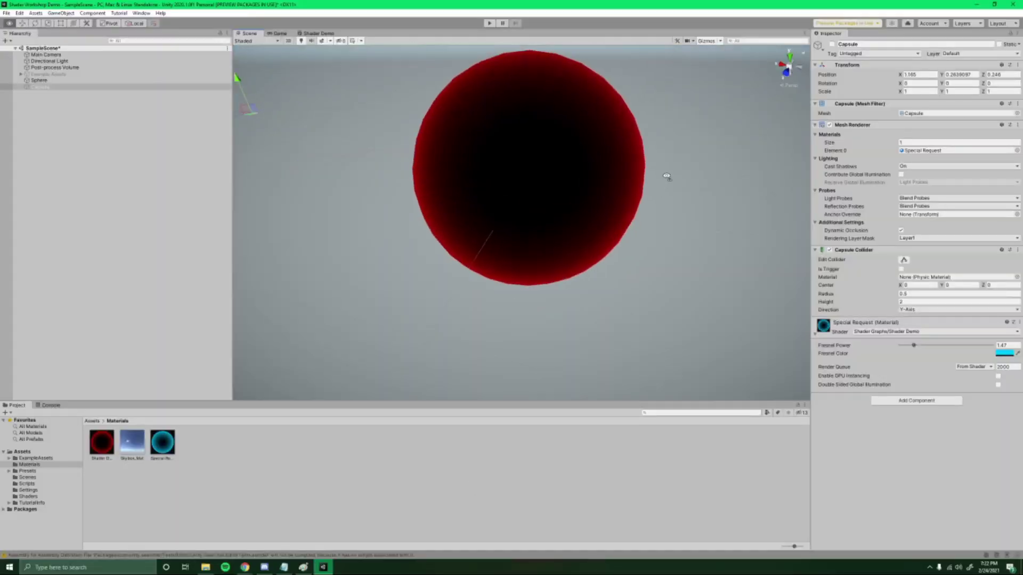
left_click(320, 33)
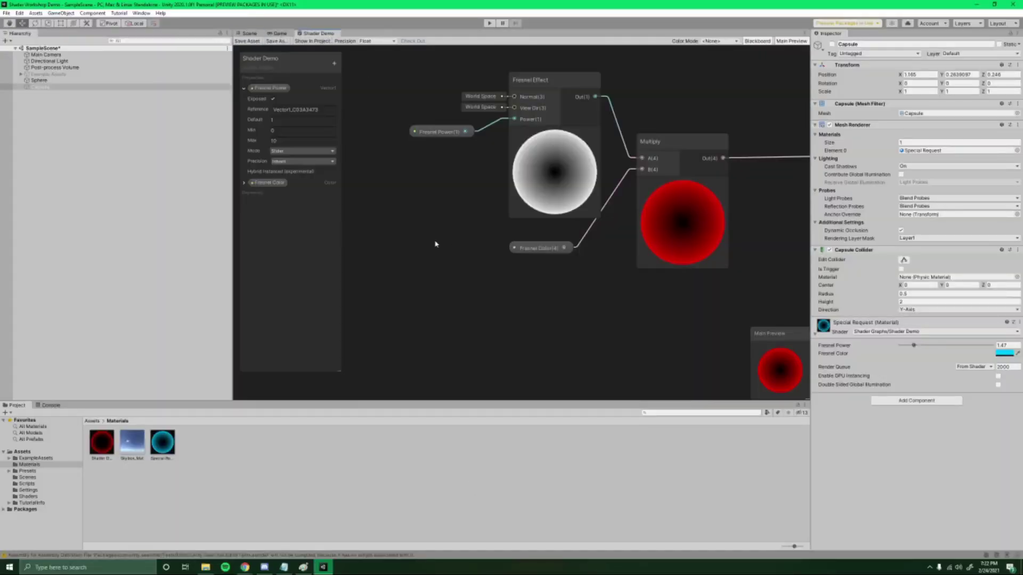
scroll(435, 244, "down", 2)
middle_click_drag(435, 244, 459, 318)
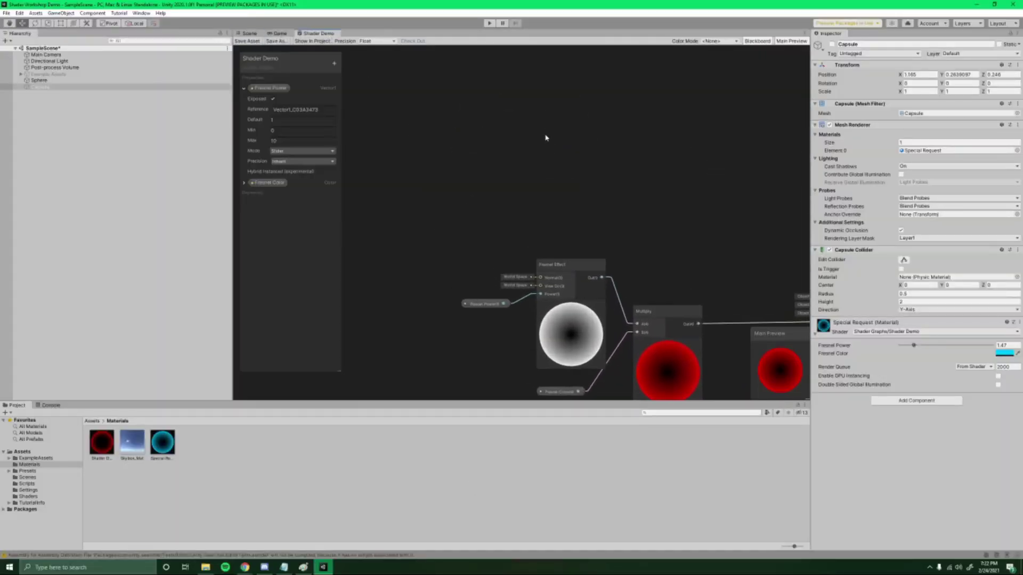
key("space")
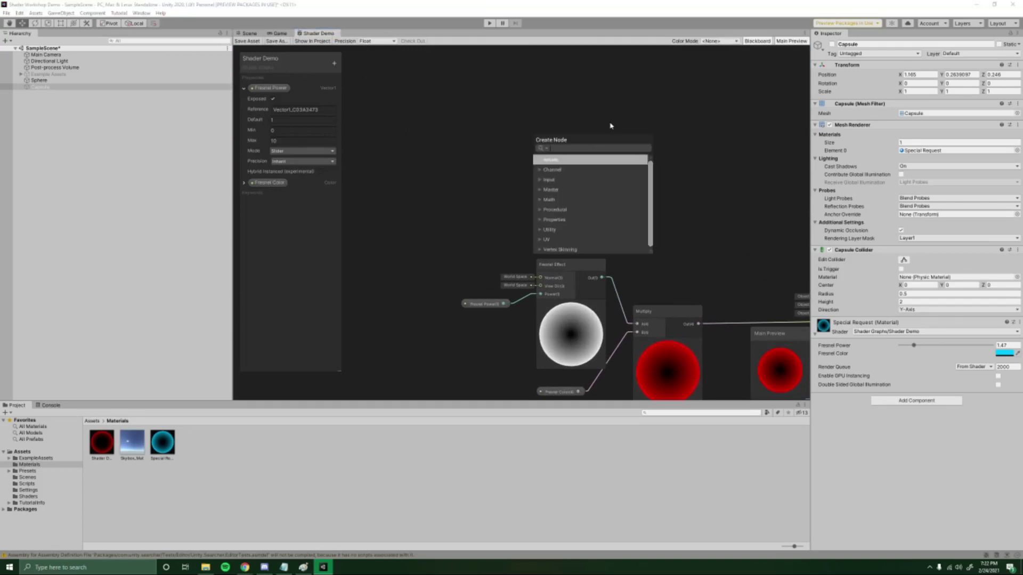
type("simple")
key("Return")
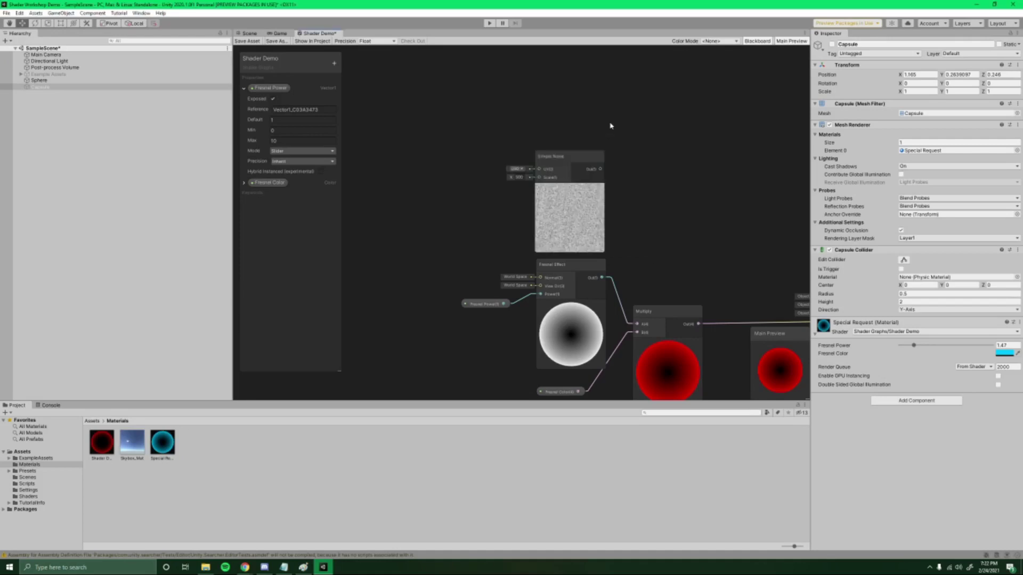
Lower the Simple Noise node's Scale to 20.9 for a larger, softer noise pattern.
scroll(570, 213, "up", 5)
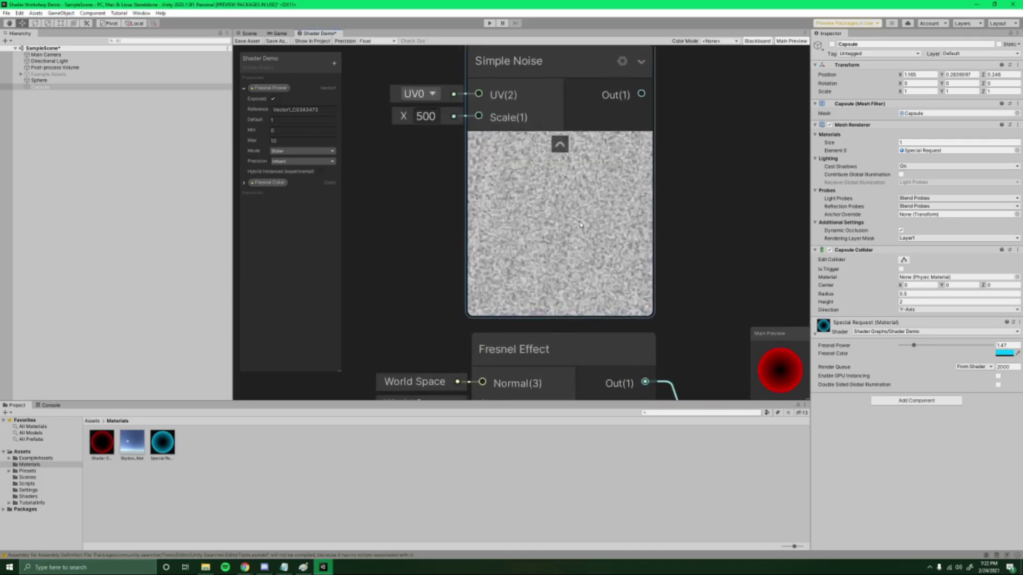
middle_click_drag(630, 236, 646, 257)
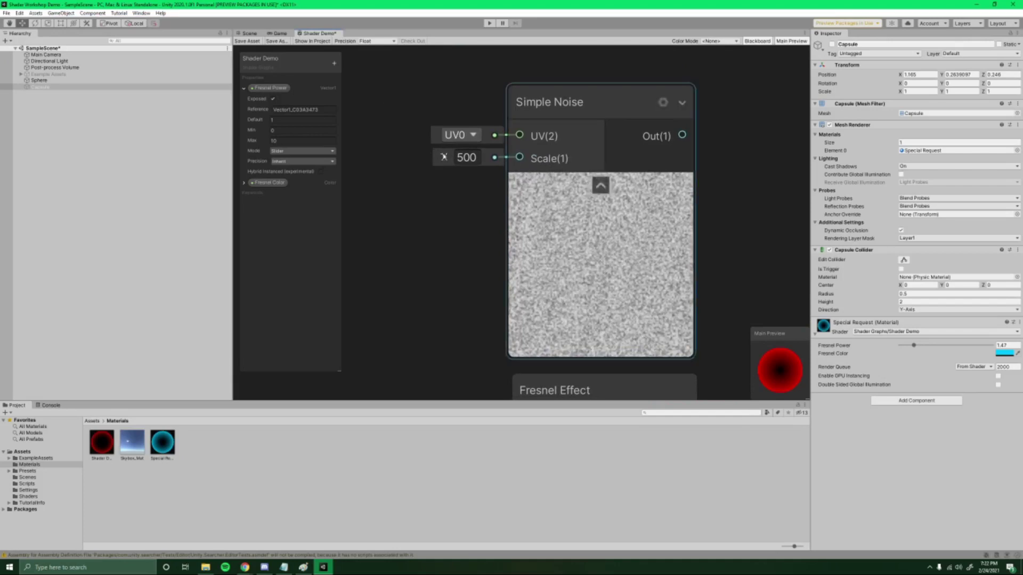
left_click_drag(443, 157, 279, 189)
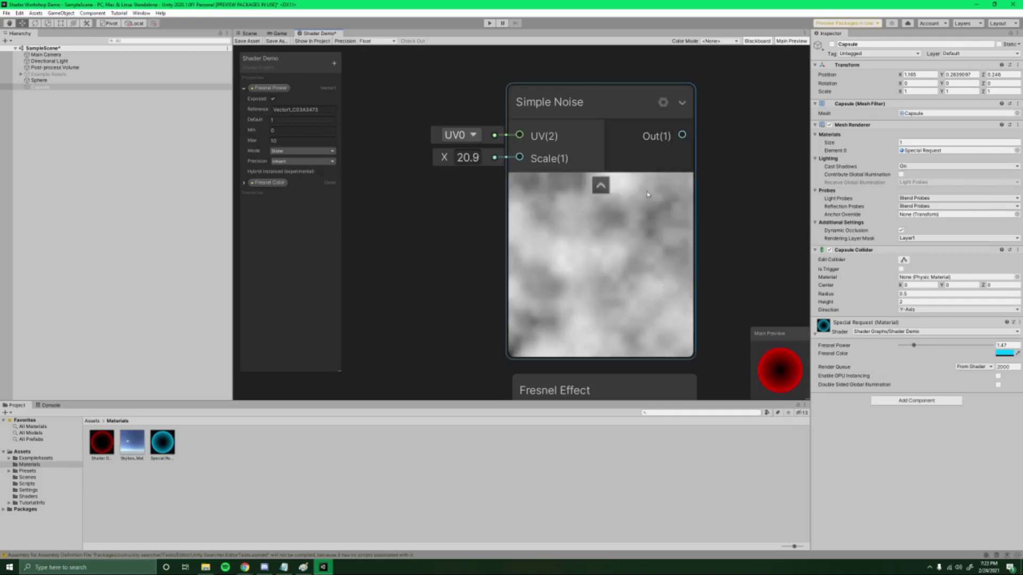
Try a Simple Noise Scale of 20, and replace it with 190 for a finer pattern.
left_click(468, 157)
type("21")
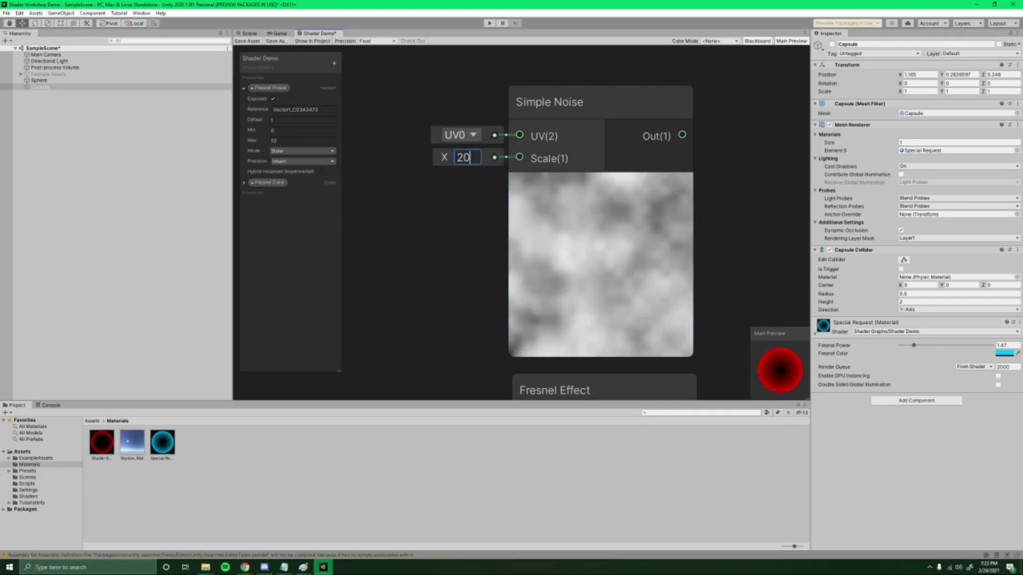
key("BackSpace")
key("BackSpace")
type("190")
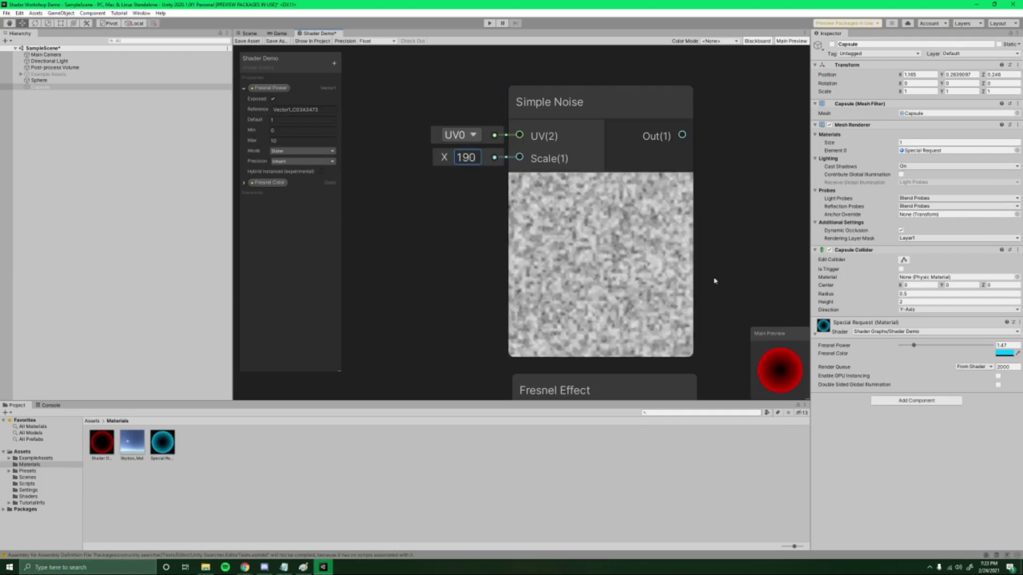
Create an Add node from the Simple Noise output, feeding the noise into its A input.
scroll(746, 258, "down", 2)
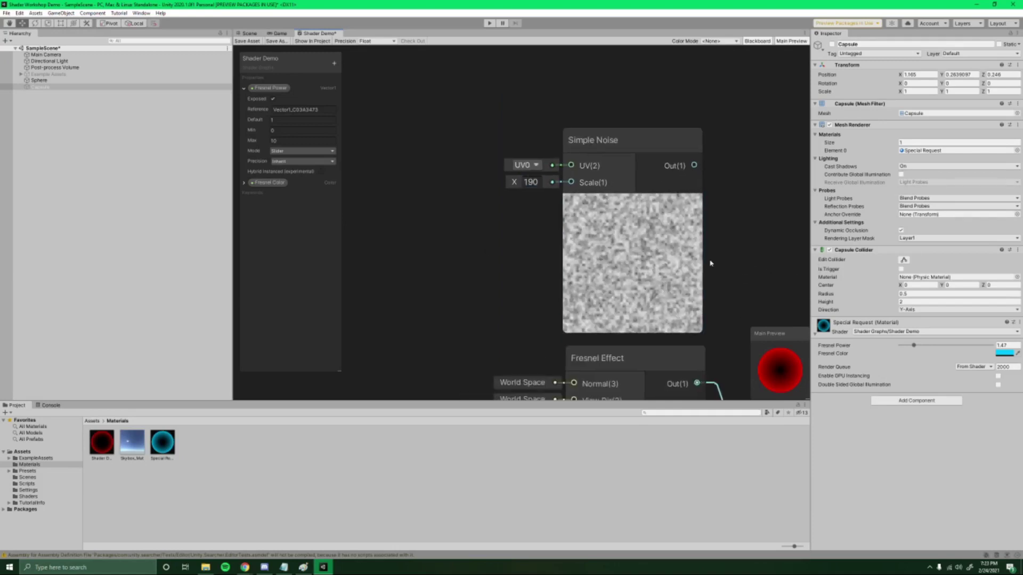
scroll(711, 263, "down", 2)
middle_click_drag(677, 251, 478, 155)
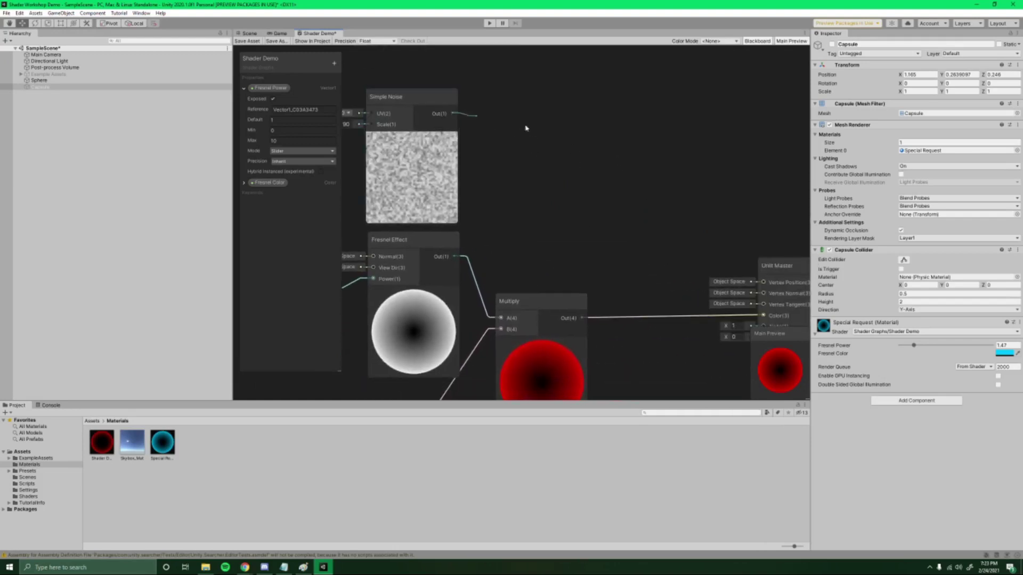
left_click_drag(526, 128, 706, 150)
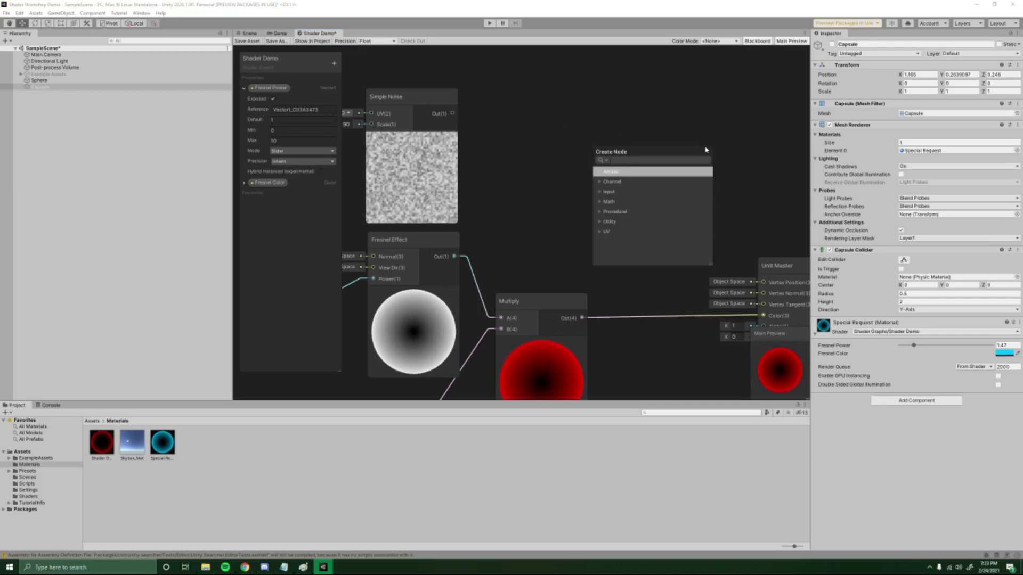
type("add")
key("Return")
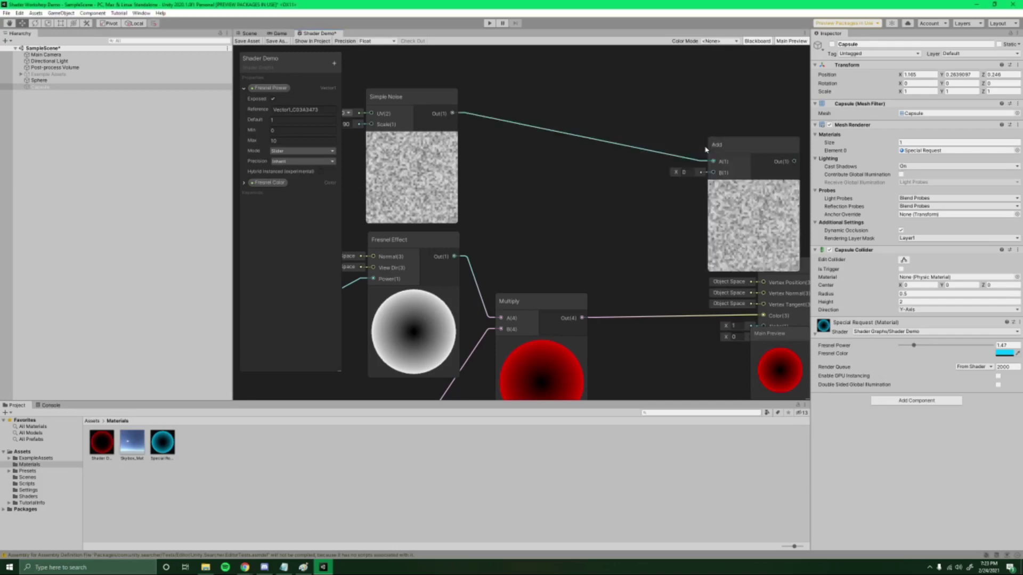
Connect the Multiply output to the Add node's B input and move the Add node closer to Simple Noise.
scroll(703, 157, "down", 1)
middle_click_drag(704, 157, 629, 88)
left_click_drag(630, 87, 516, 212)
middle_click_drag(527, 158, 540, 207)
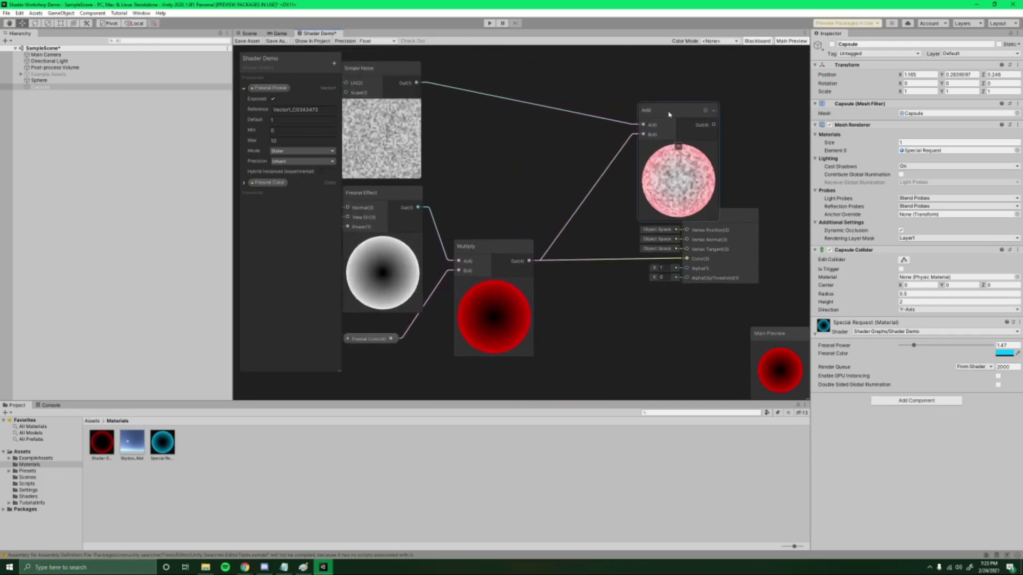
left_click_drag(666, 110, 586, 112)
middle_click_drag(509, 111, 628, 172)
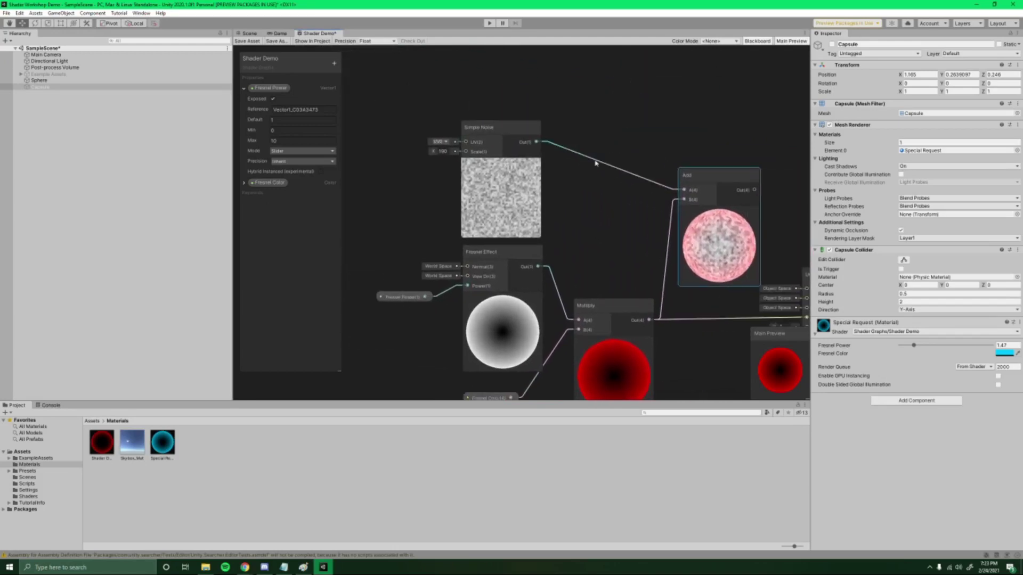
Connect the Add output to the Unlit Master's Color input and reposition the master node beside Add.
middle_click_drag(530, 184, 574, 291)
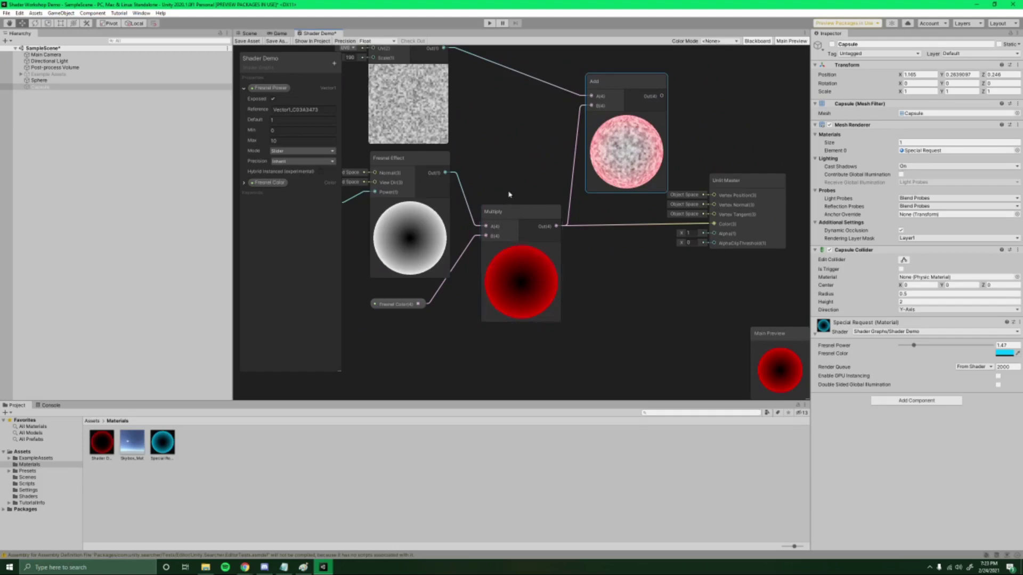
middle_click_drag(507, 196, 541, 246)
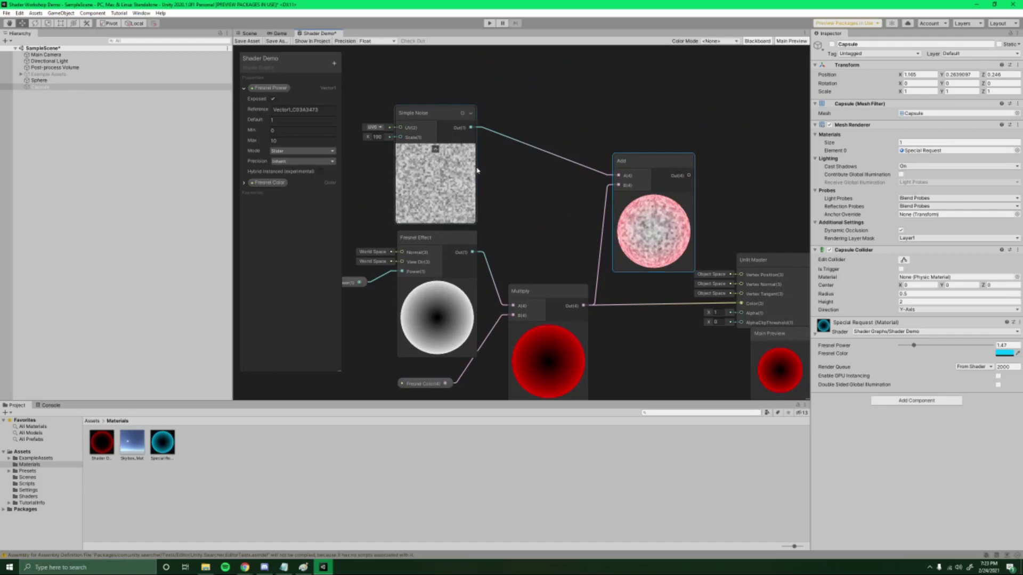
scroll(637, 239, "up", 5)
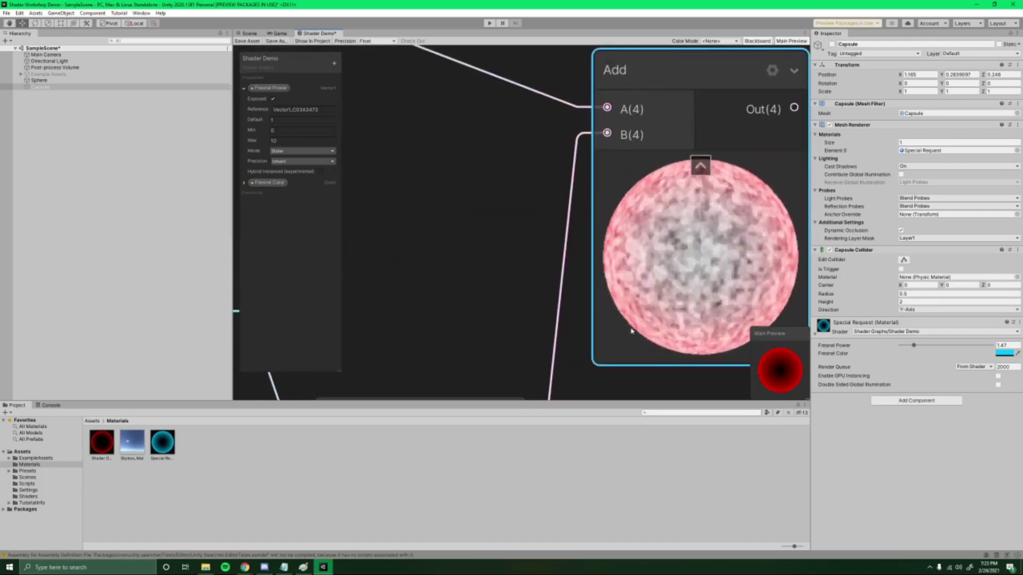
scroll(458, 186, "down", 5)
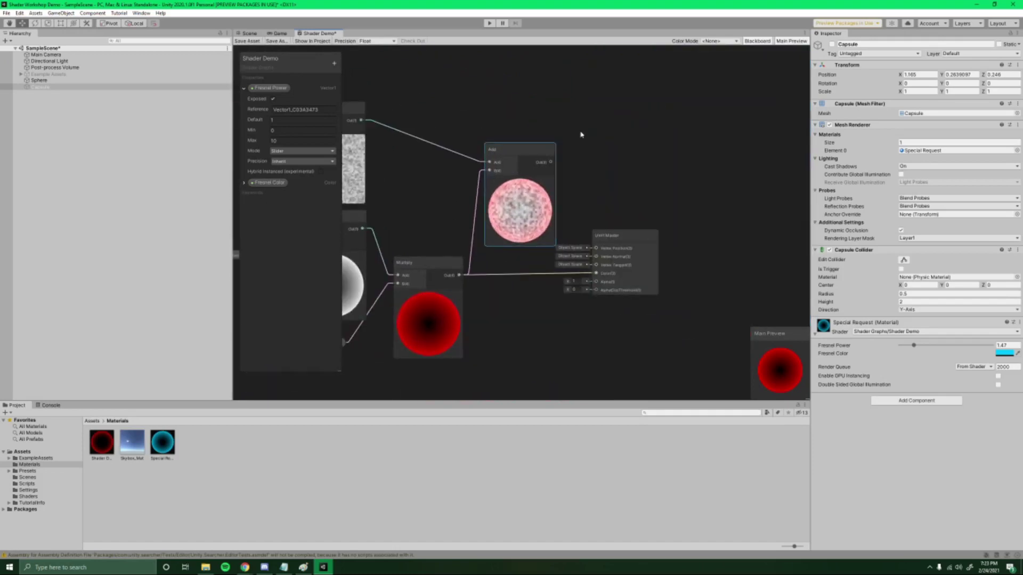
left_click_drag(551, 162, 597, 274)
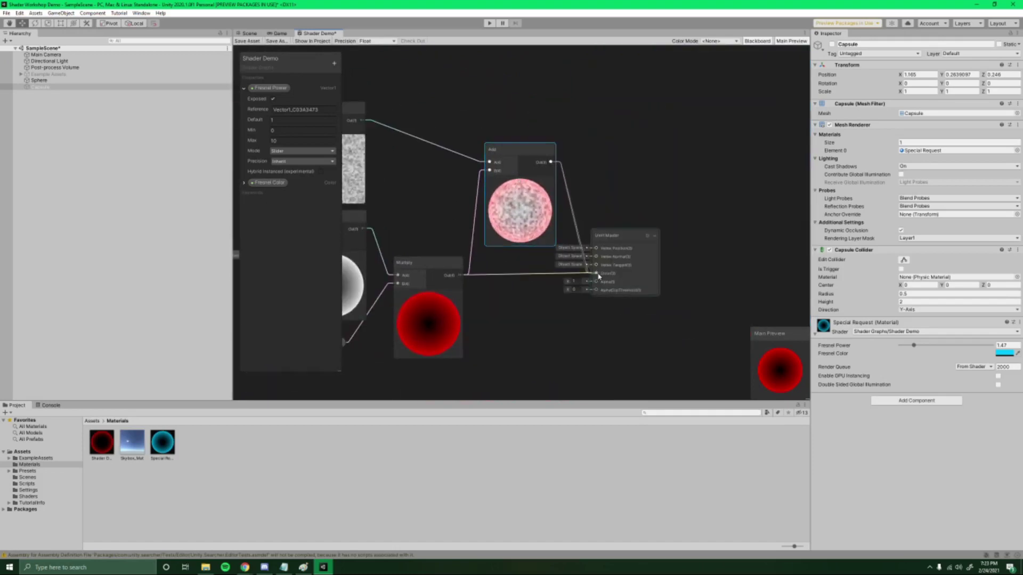
left_click_drag(629, 236, 663, 127)
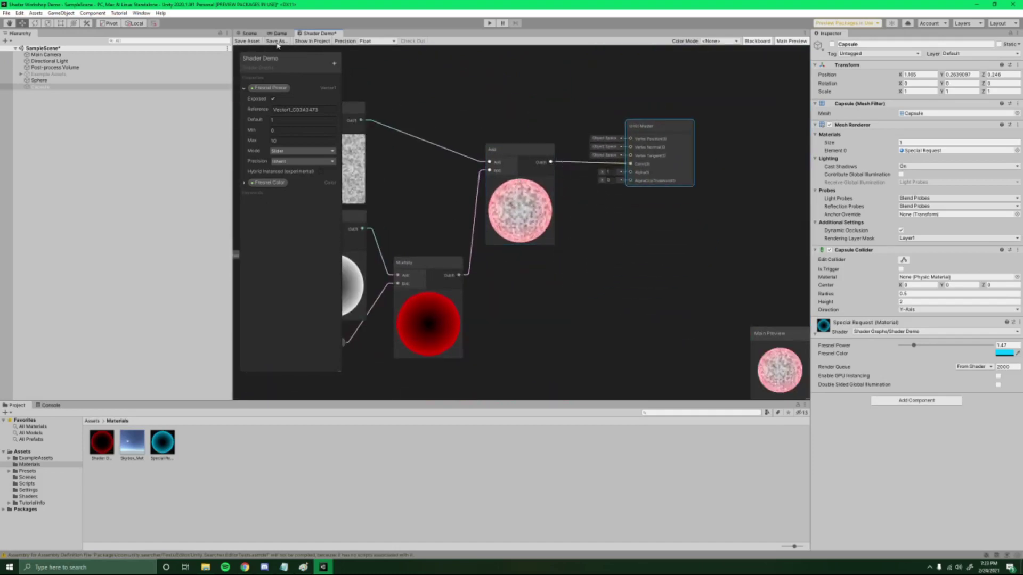
Save the graph and, on the scene sphere's material, set Fresnel Power to about 1.85 and Fresnel Color to blue (1000FF).
left_click(259, 34)
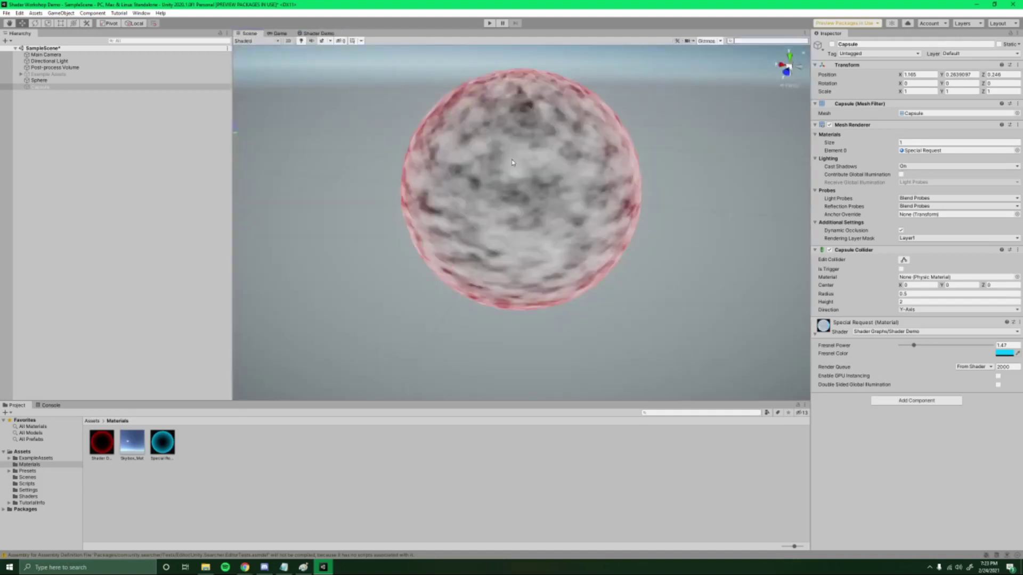
left_click_drag(512, 162, 533, 158, "alt")
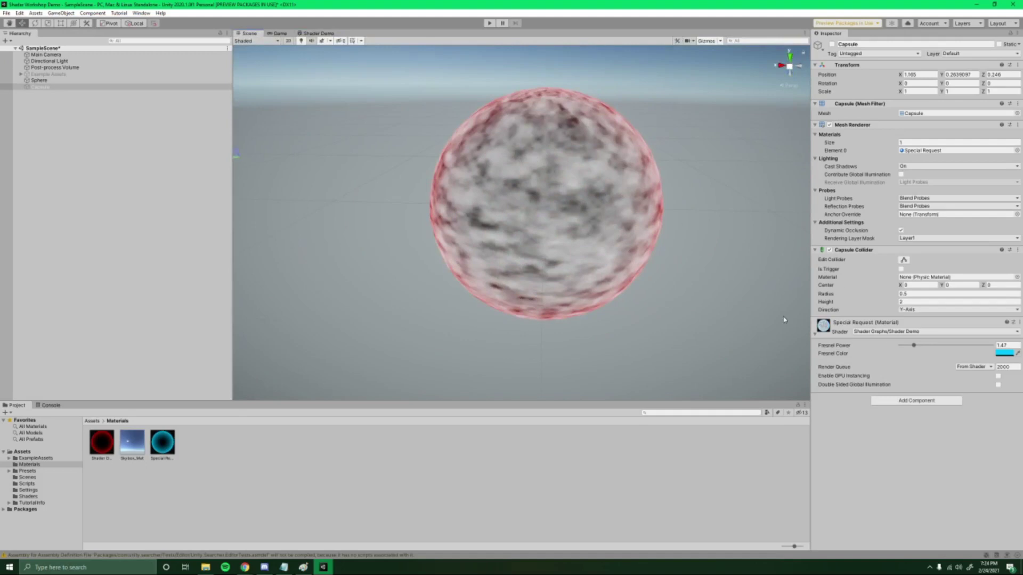
left_click(591, 207)
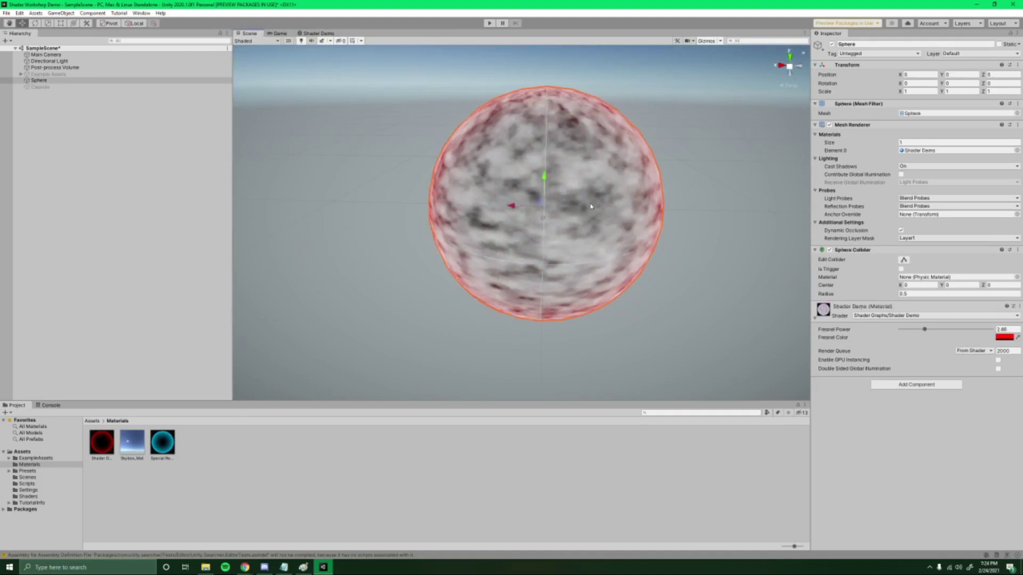
mouse_move(924, 333)
left_mouse_down()
mouse_move(940, 332)
mouse_move(907, 337)
mouse_move(918, 338)
left_mouse_up()
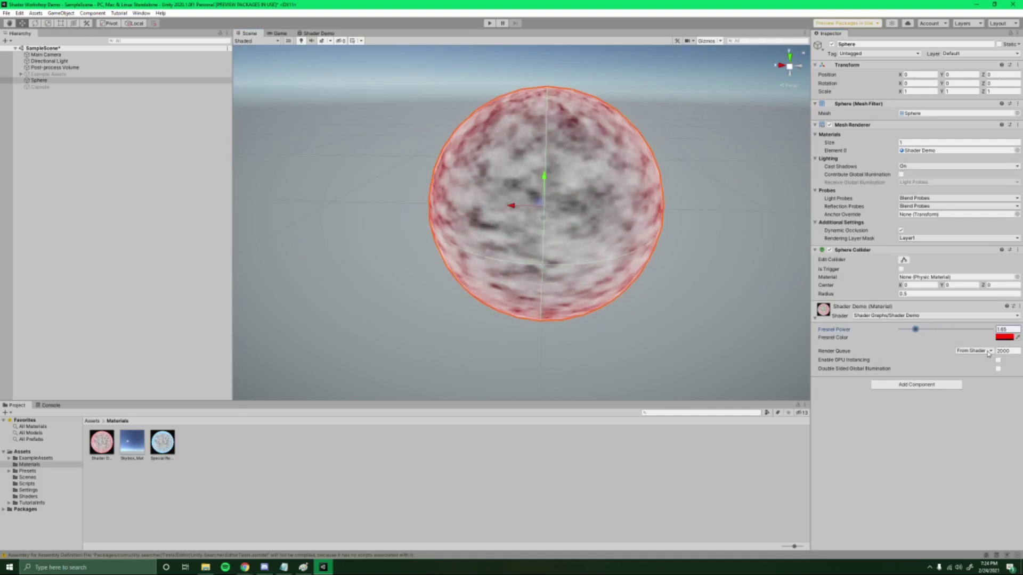
left_click(1004, 338)
left_click_drag(951, 436, 939, 417)
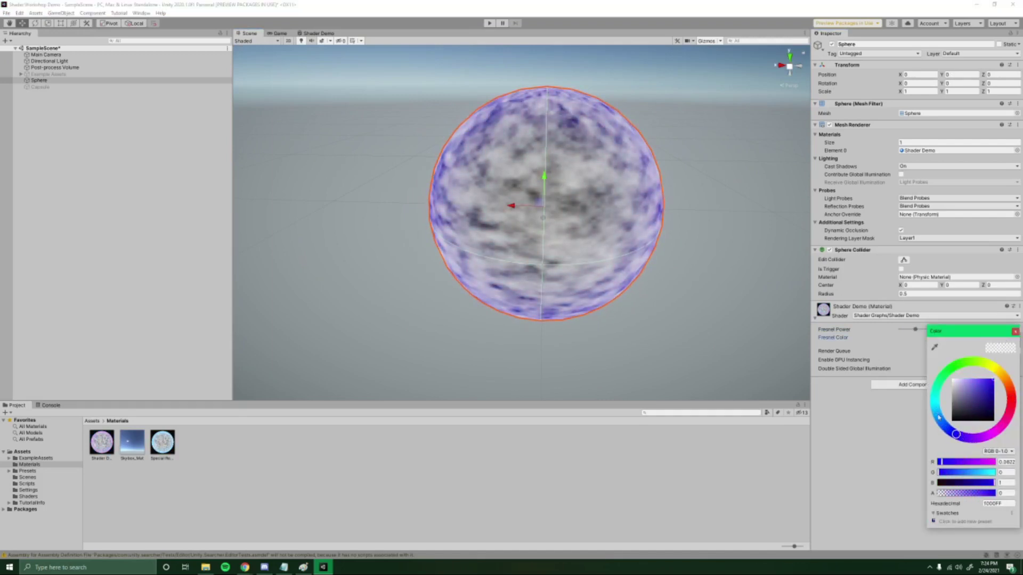
Connect the Simple Noise output directly to the Unlit Master's Color, save the graph, and view the sphere in the scene.
left_click(319, 33)
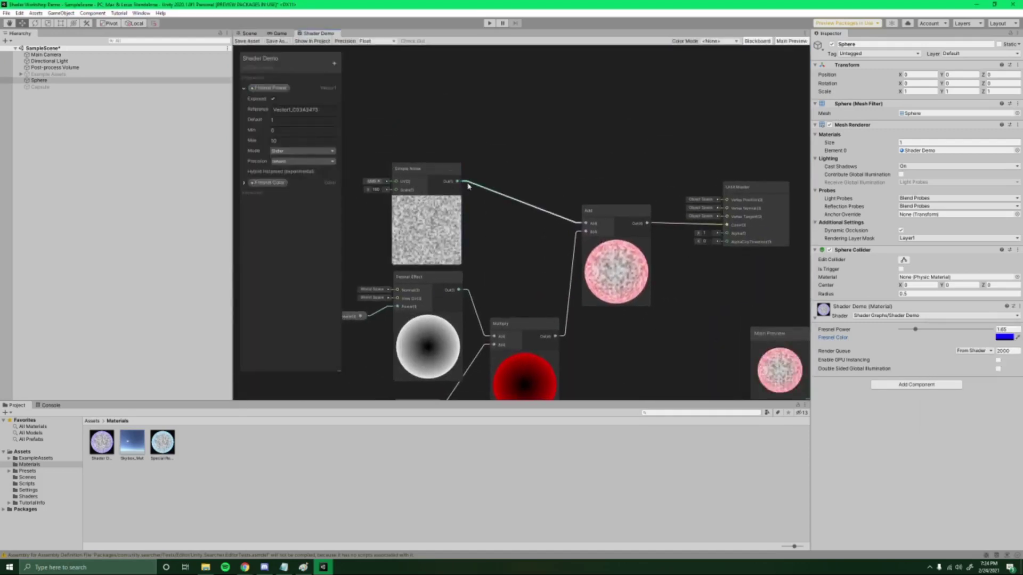
left_click_drag(458, 181, 732, 226)
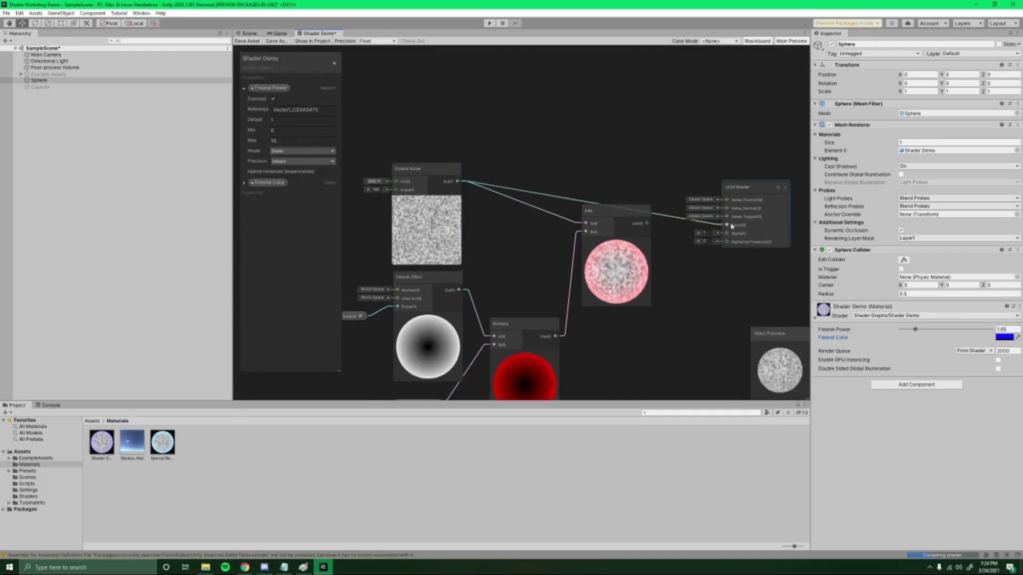
left_click(250, 34)
left_click_drag(713, 182, 701, 146, "alt")
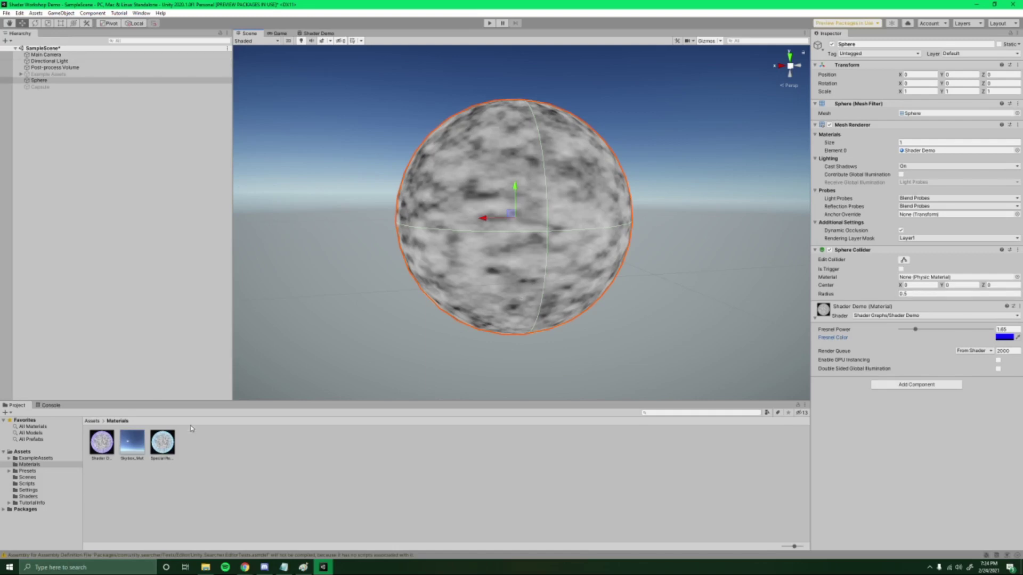
Compare the graph's Simple Noise pattern with the swirling surface of the Comet Observatory orb in the browser.
left_click(317, 34)
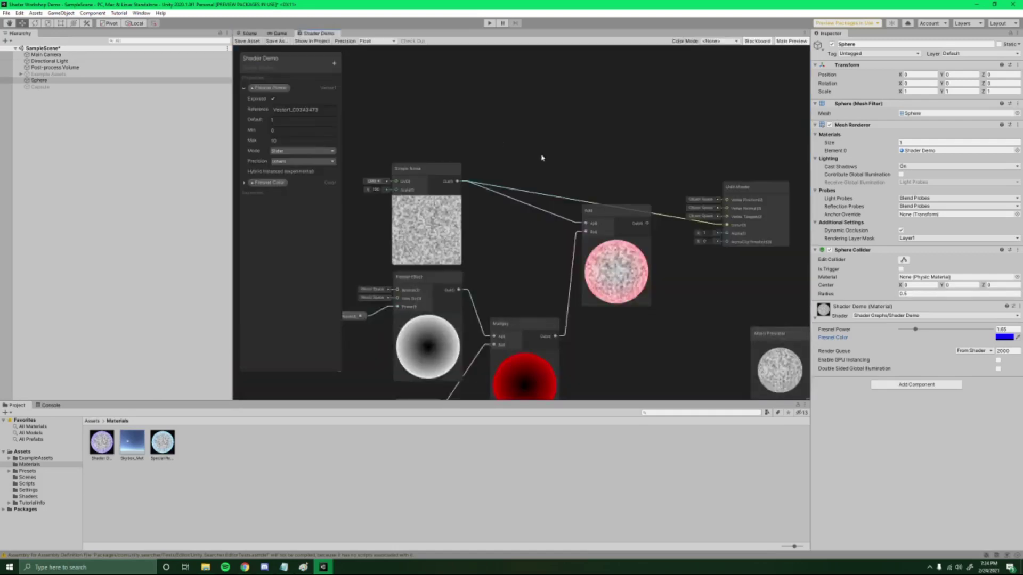
scroll(539, 157, "down", 3)
scroll(534, 176, "up", 4)
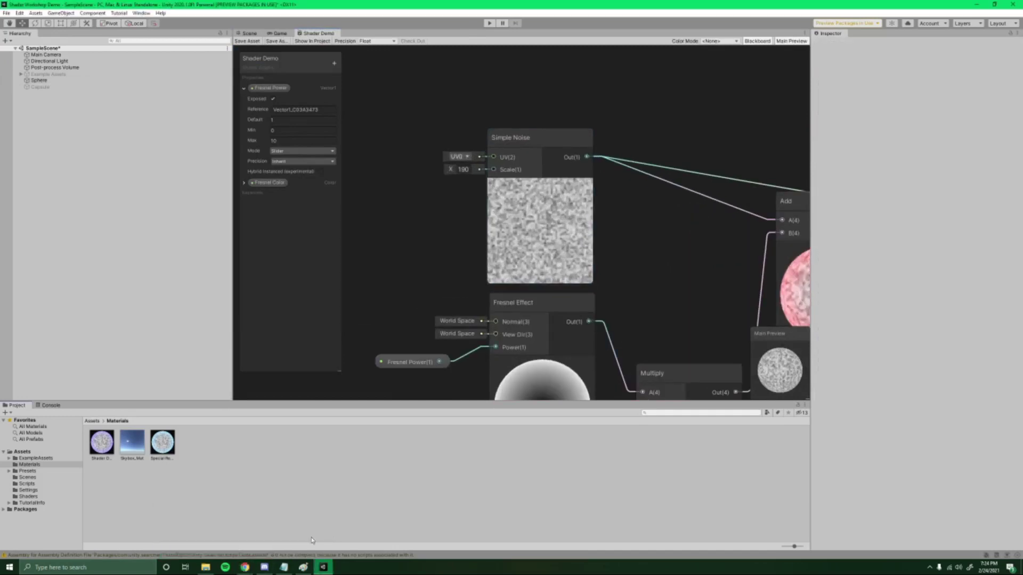
left_click(277, 542)
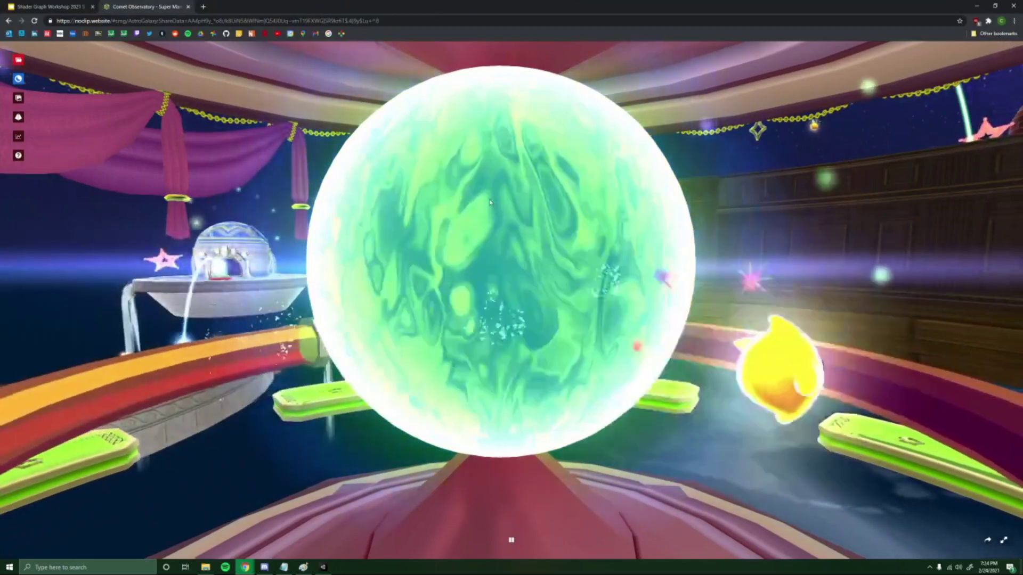
key("alt+Tab")
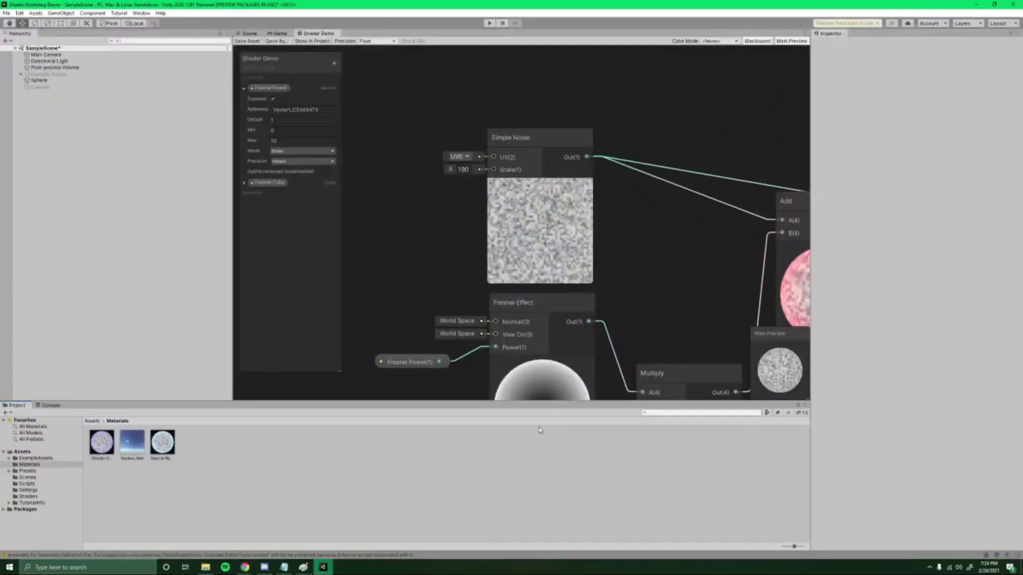
scroll(510, 228, "up", 5)
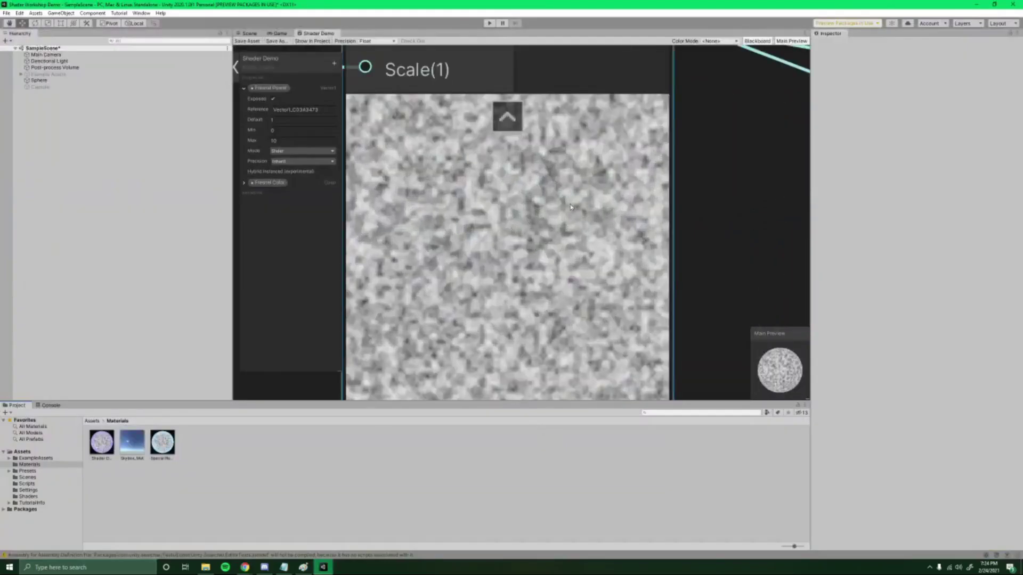
scroll(494, 258, "down", 4)
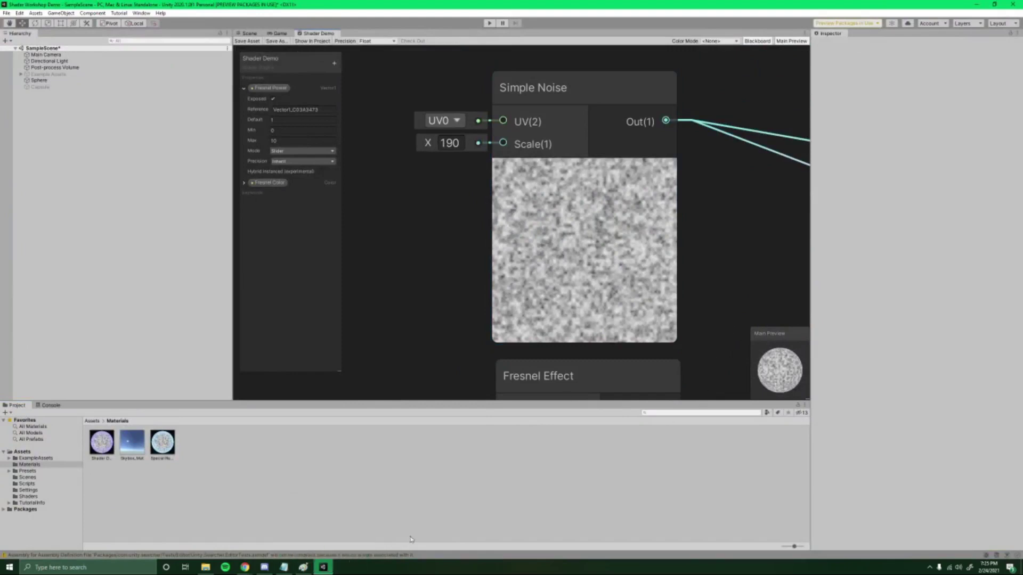
Move the Simple Noise node away from the other nodes and create a Smoothstep node with the noise output feeding its In.
scroll(706, 273, "down", 2)
middle_click_drag(706, 274, 669, 295)
scroll(554, 297, "down", 2)
left_click_drag(577, 190, 458, 184)
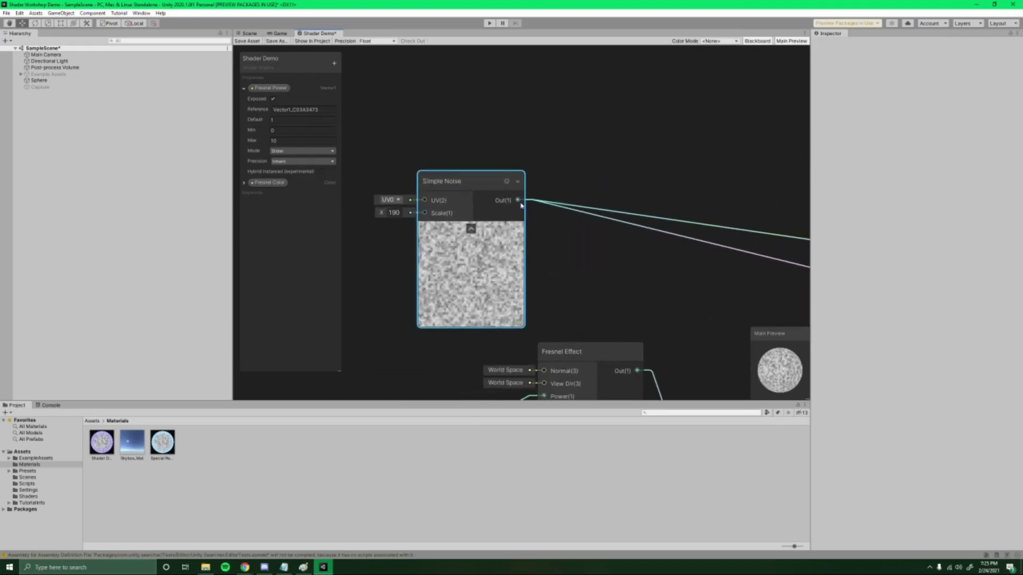
left_click_drag(519, 200, 617, 159)
type("sm")
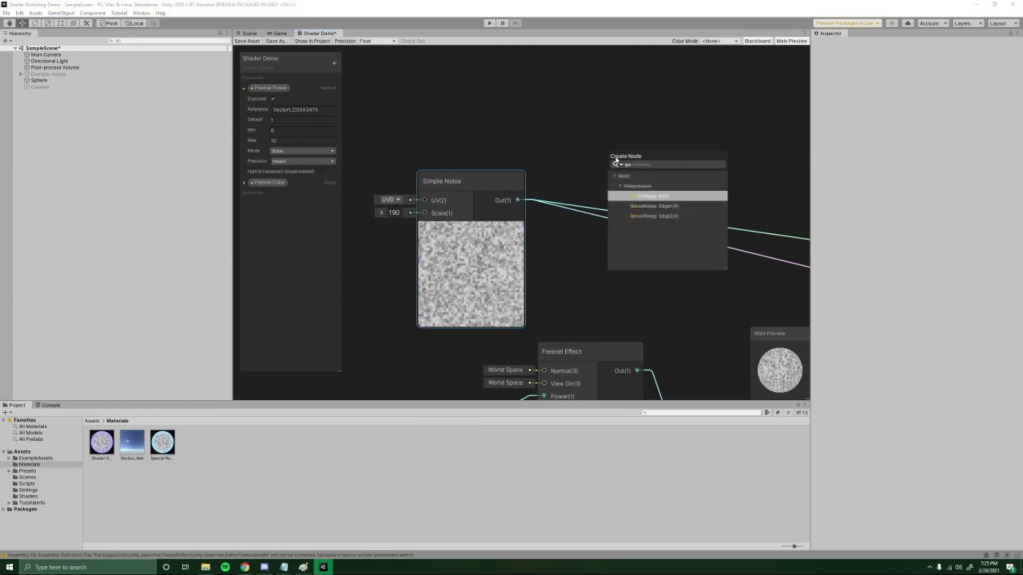
key("Return")
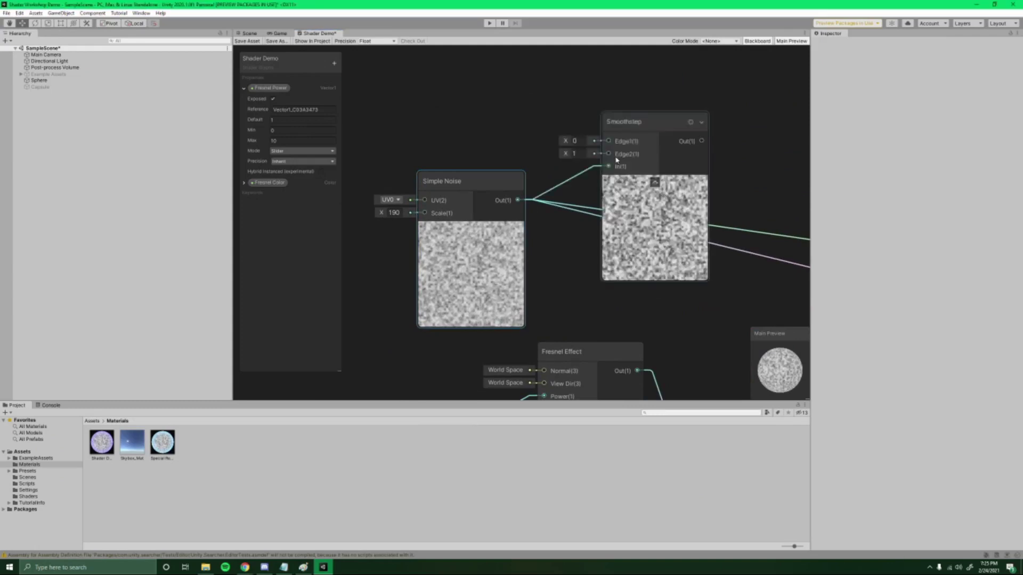
Move the Smoothstep node slightly so it sits more level with the Simple Noise node.
scroll(562, 260, "up", 2)
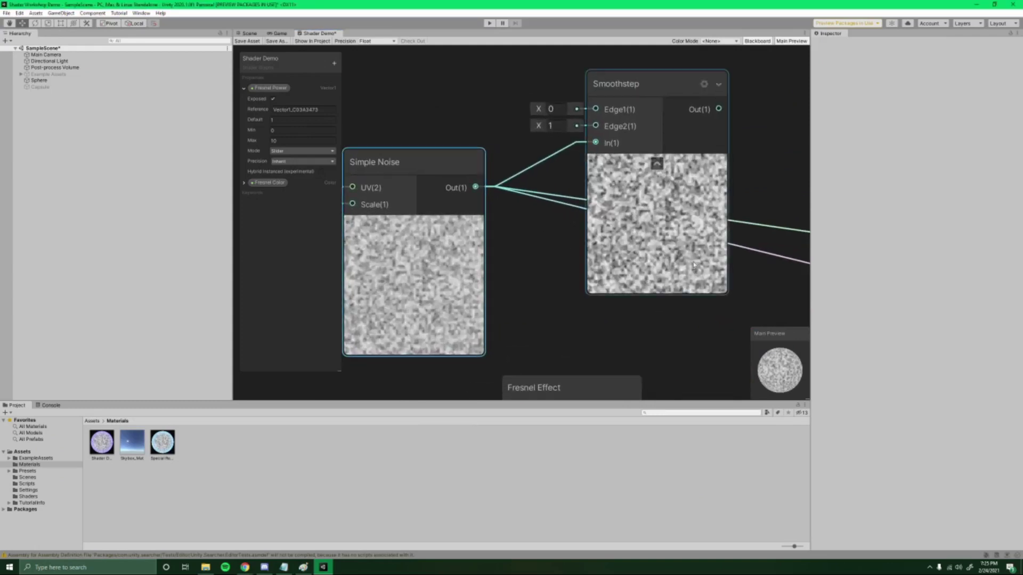
scroll(693, 277, "down", 1)
middle_click_drag(673, 285, 617, 286)
left_click_drag(617, 105, 612, 140)
Compare the Simple Noise preview with the Smoothstep preview to judge the change in contrast.
middle_click_drag(513, 329, 513, 241)
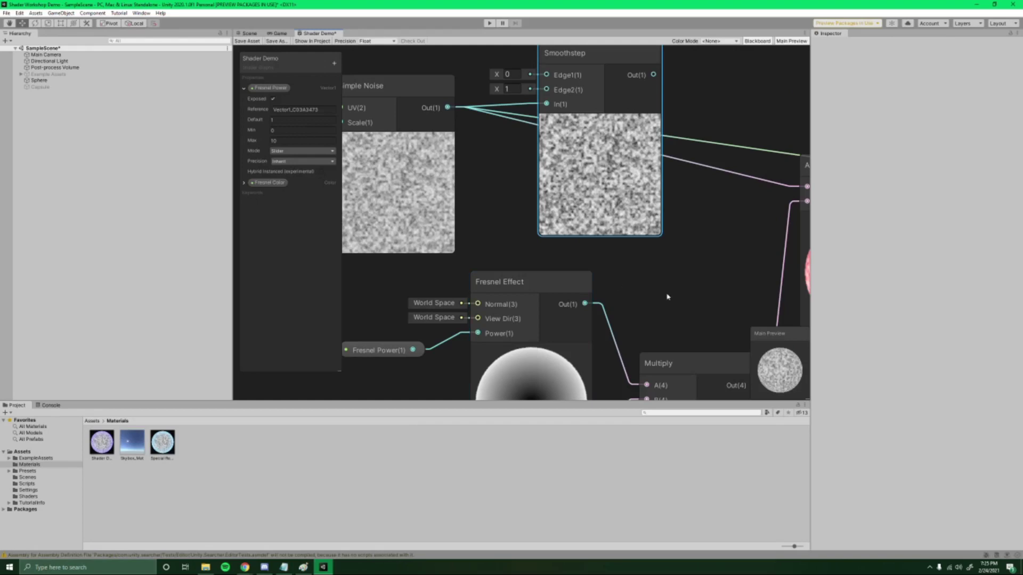
middle_click_drag(662, 266, 690, 336)
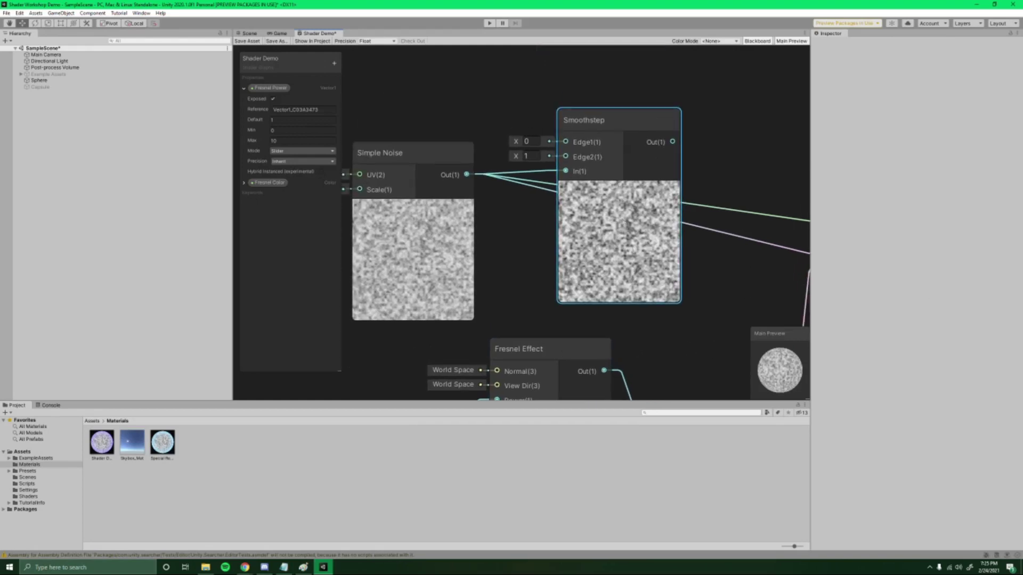
middle_click_drag(479, 276, 577, 274)
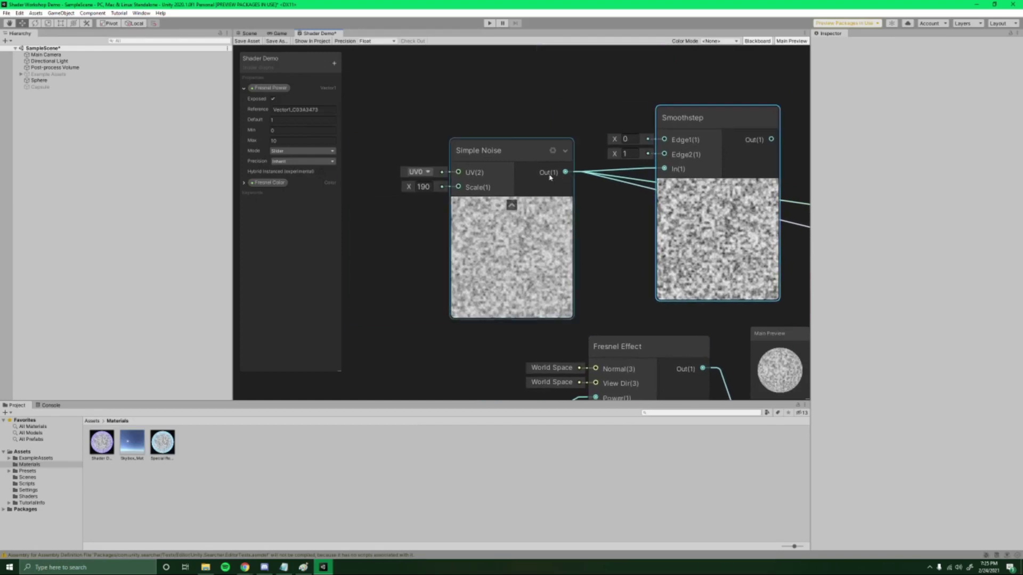
middle_click_drag(682, 182, 621, 223)
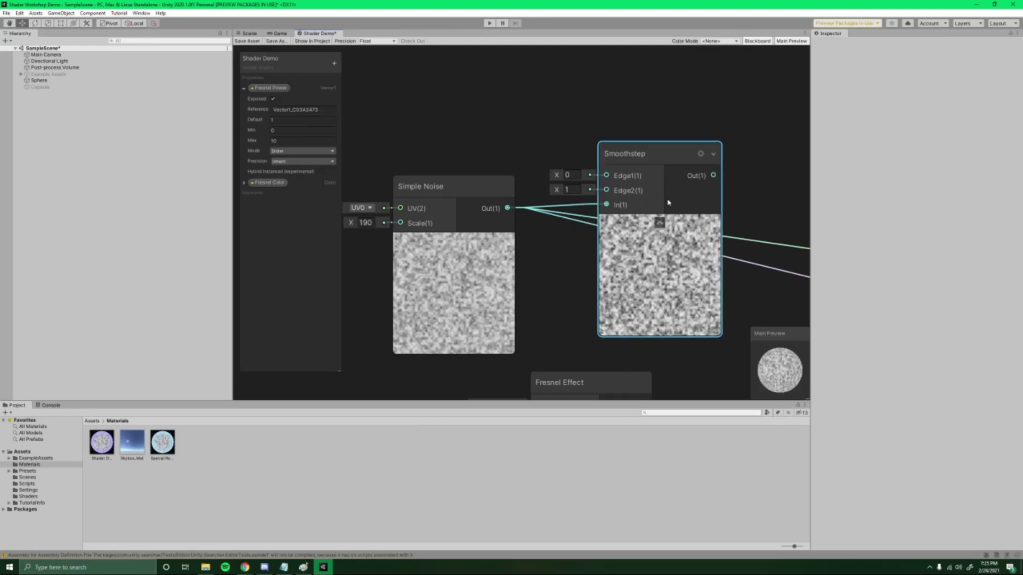
scroll(660, 270, "up", 5)
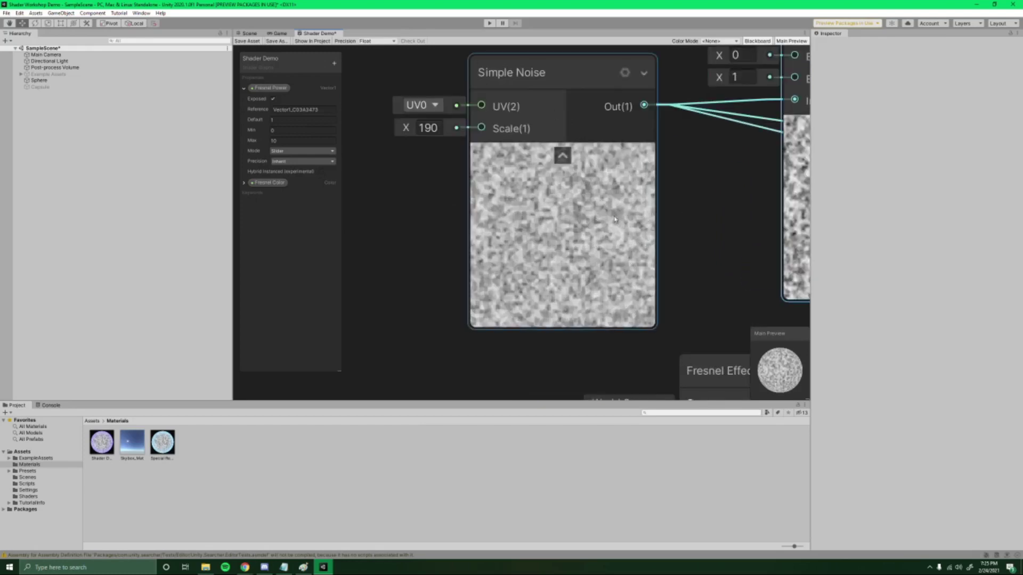
Try an Edge1 value of 0.5 on the Smoothstep node to see how it changes the noise preview.
middle_click_drag(707, 213, 666, 231)
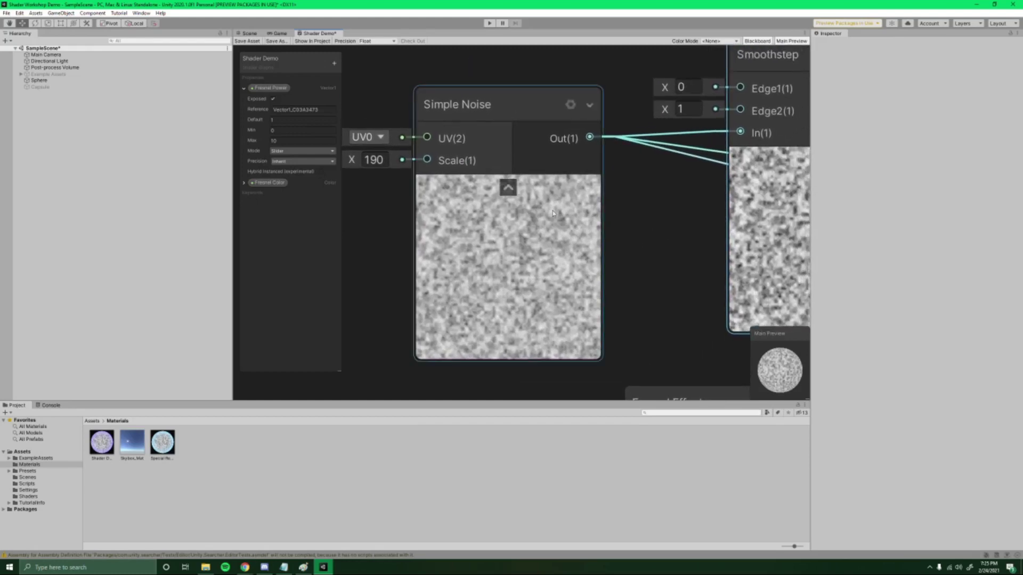
middle_click_drag(677, 186, 534, 212)
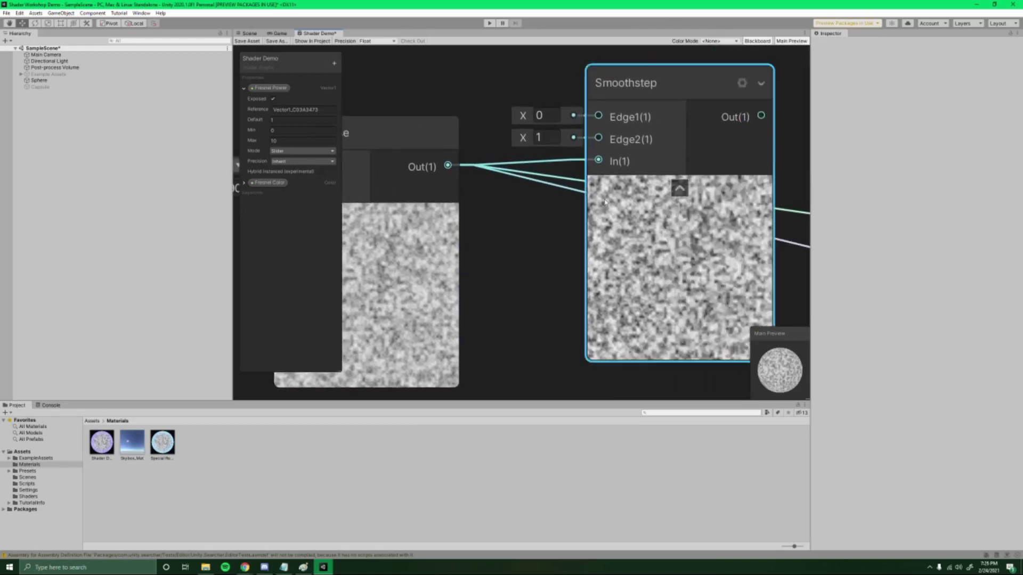
scroll(607, 207, "down", 1)
middle_click_drag(606, 207, 544, 202)
middle_click_drag(432, 229, 542, 225)
scroll(599, 135, "down", 1)
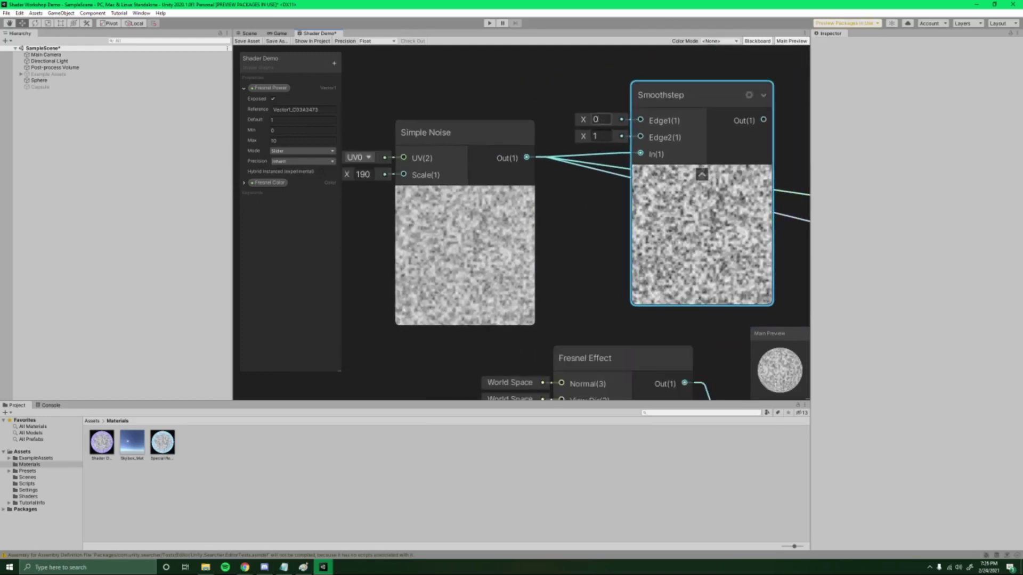
middle_click_drag(609, 121, 617, 141)
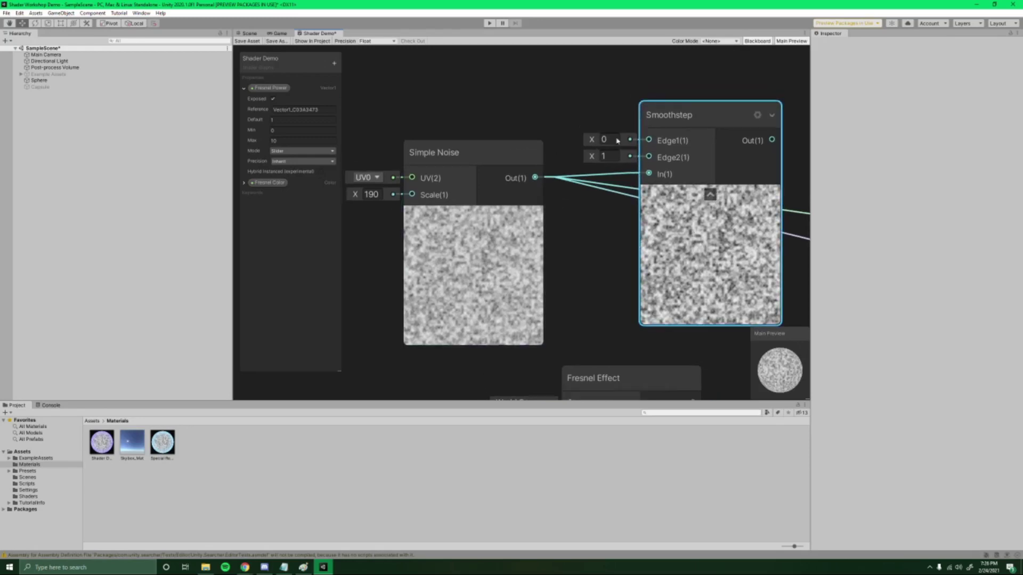
left_click(617, 141)
type("0.5")
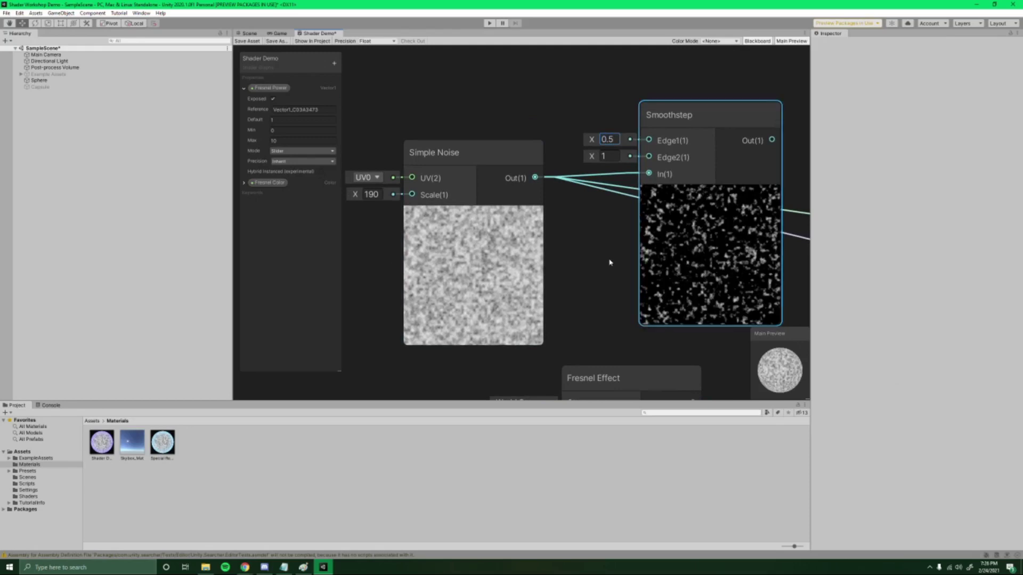
middle_click_drag(688, 260, 664, 231)
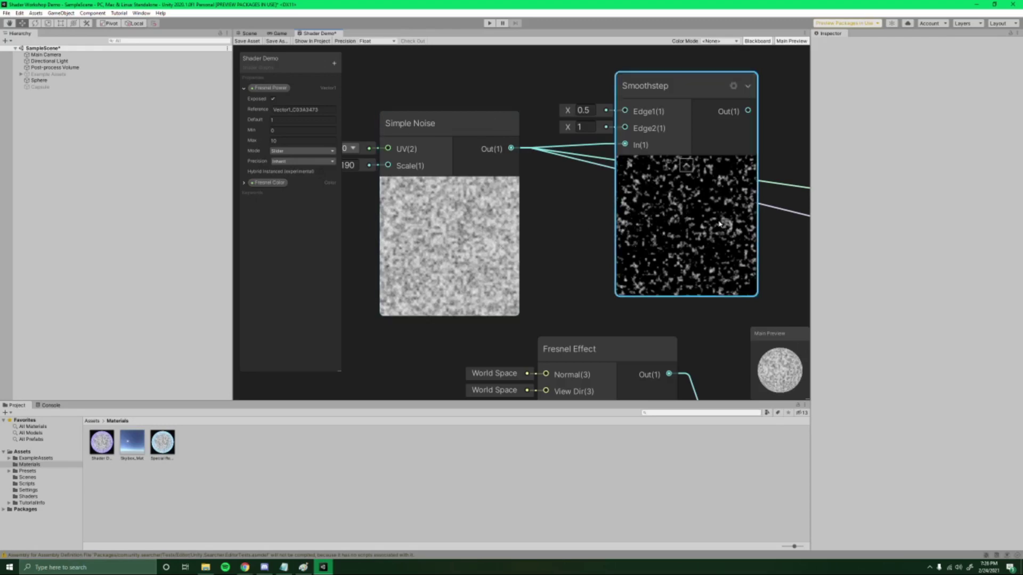
Return Smoothstep Edge1 to 0, try Edge2 at 0.5, and restore Edge2 to 1.
left_click(583, 111)
type("0")
left_click(583, 127)
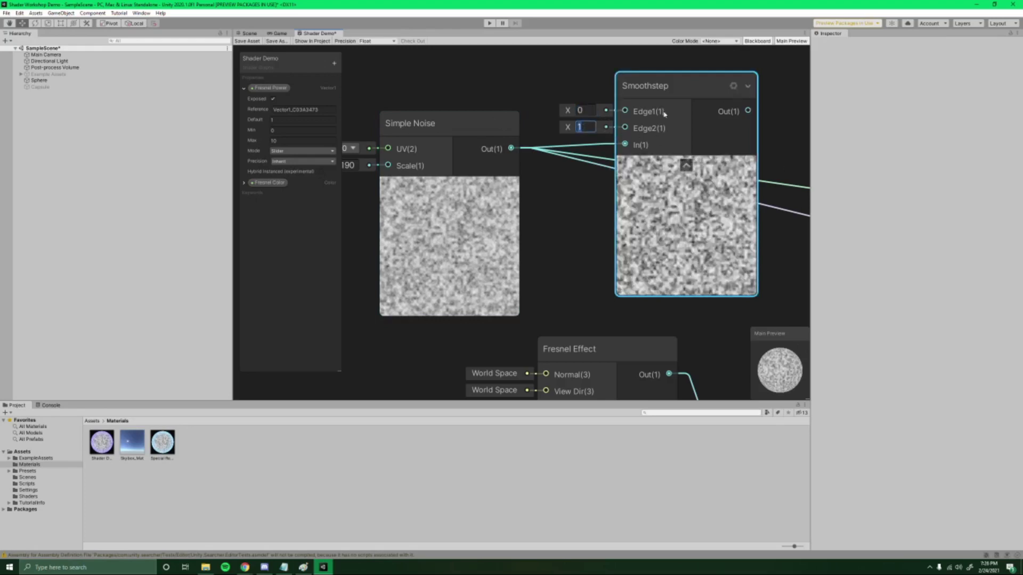
type("0.5")
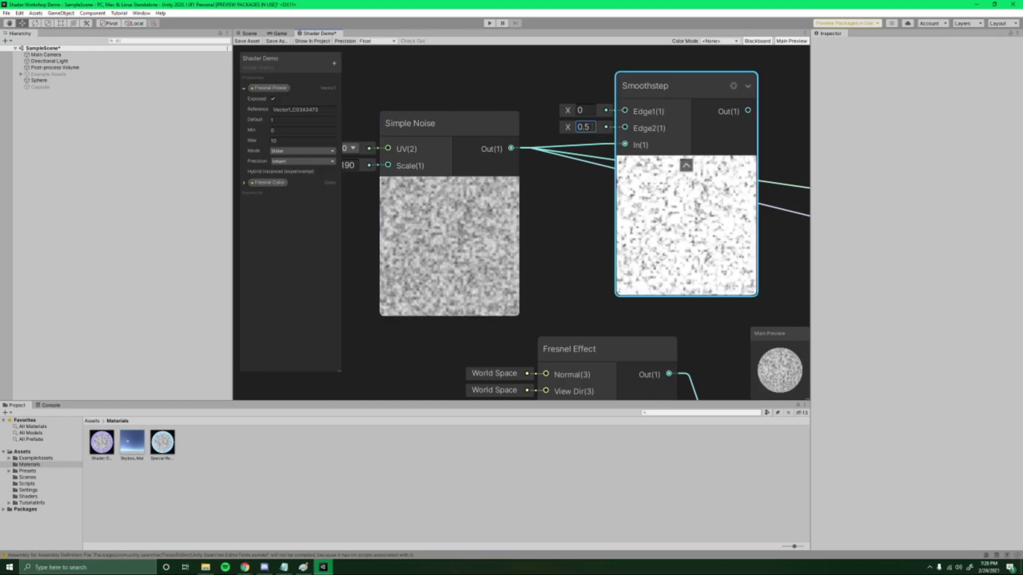
key("ctrl+a")
type("1")
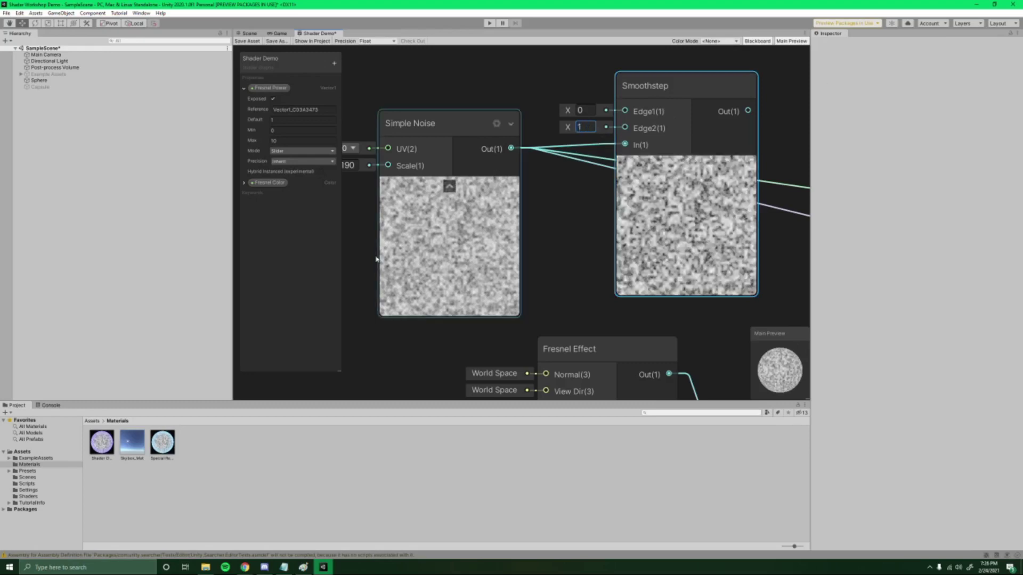
Set the Smoothstep node's Edge1 to 0.25 and Edge2 to 0.7.
middle_click_drag(707, 210, 573, 216)
scroll(599, 207, "down", 2)
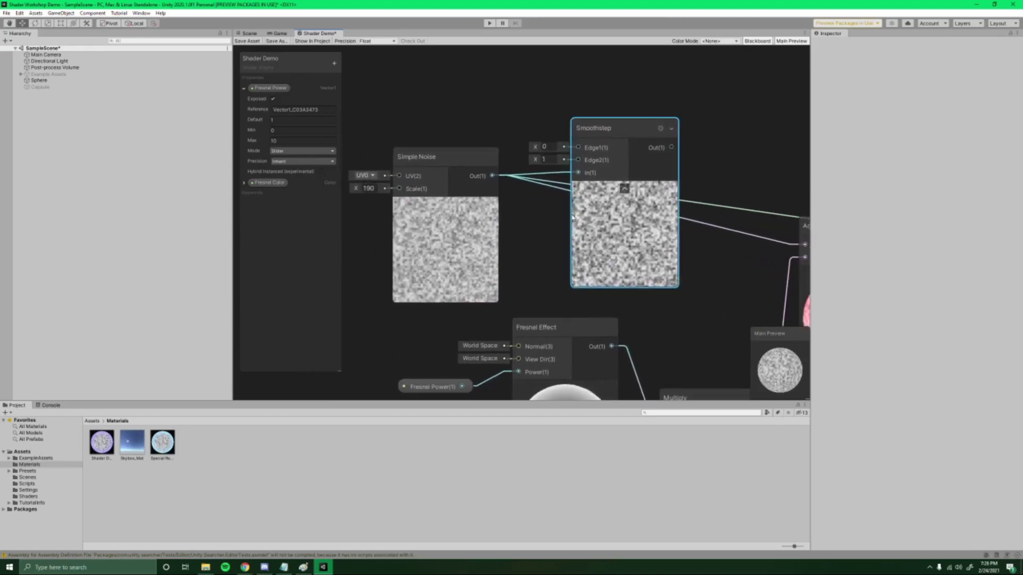
left_click(551, 146)
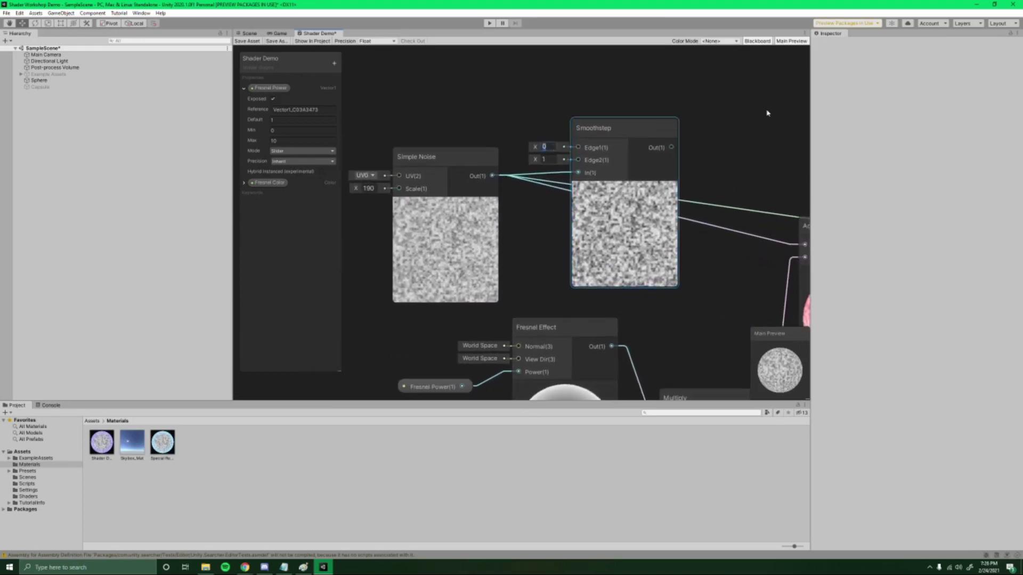
type(".25")
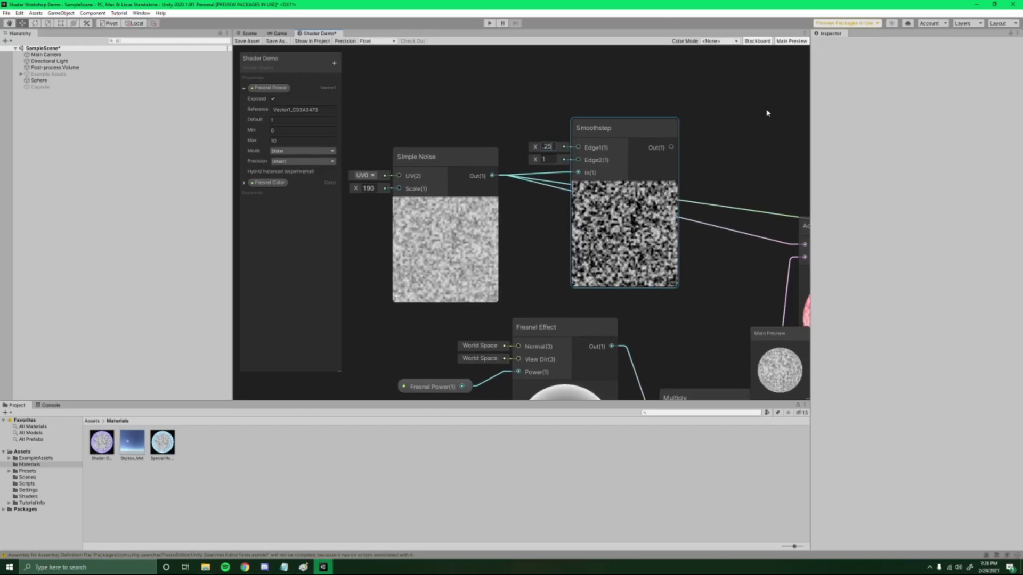
key("Tab")
type(".2")
key("BackSpace")
type("7")
key("Return")
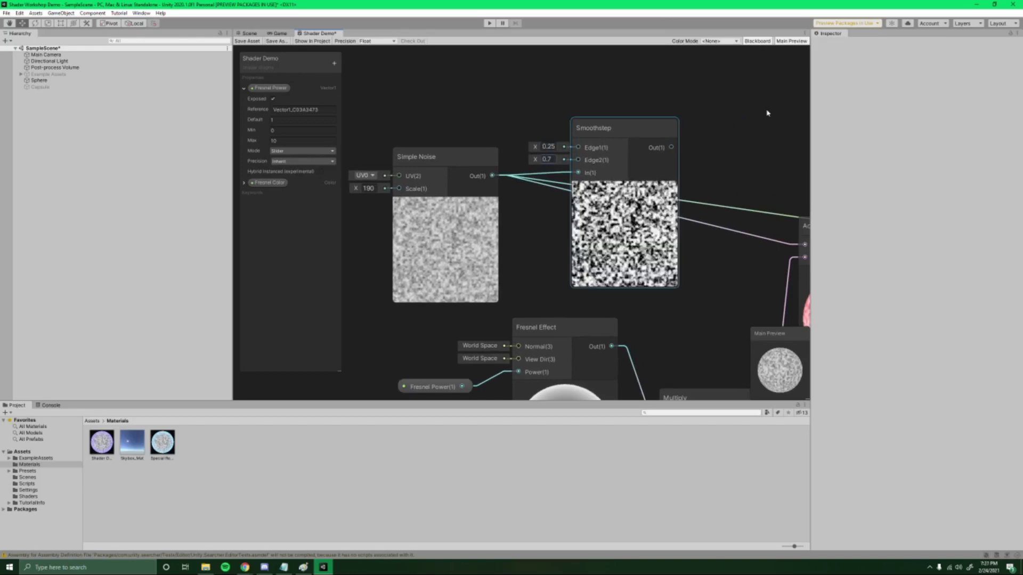
Connect the Smoothstep output to the Color input of the Unlit Master node and save the shader asset.
scroll(454, 248, "up", 5)
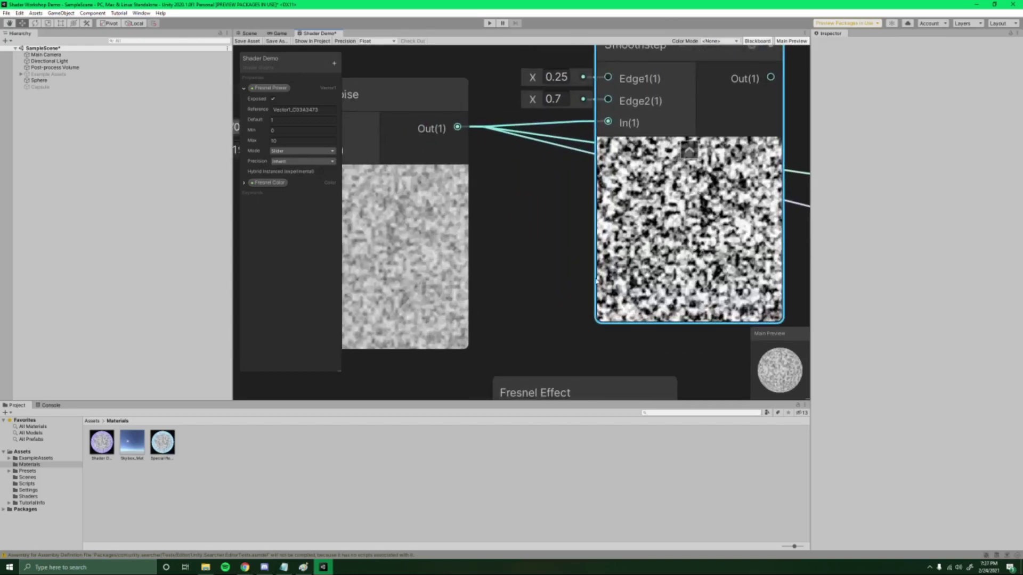
middle_click_drag(661, 273, 651, 277)
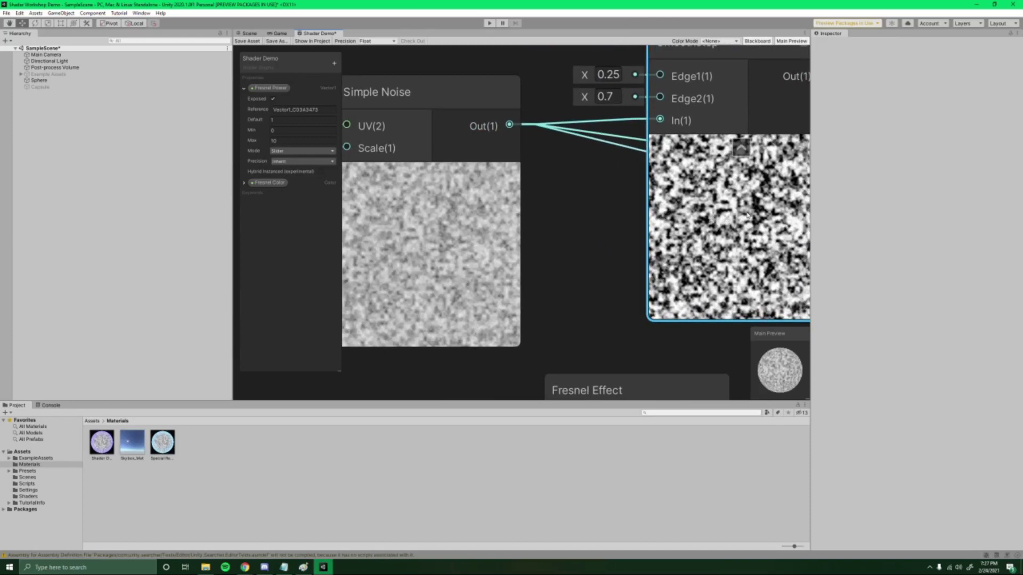
scroll(743, 213, "down", 2)
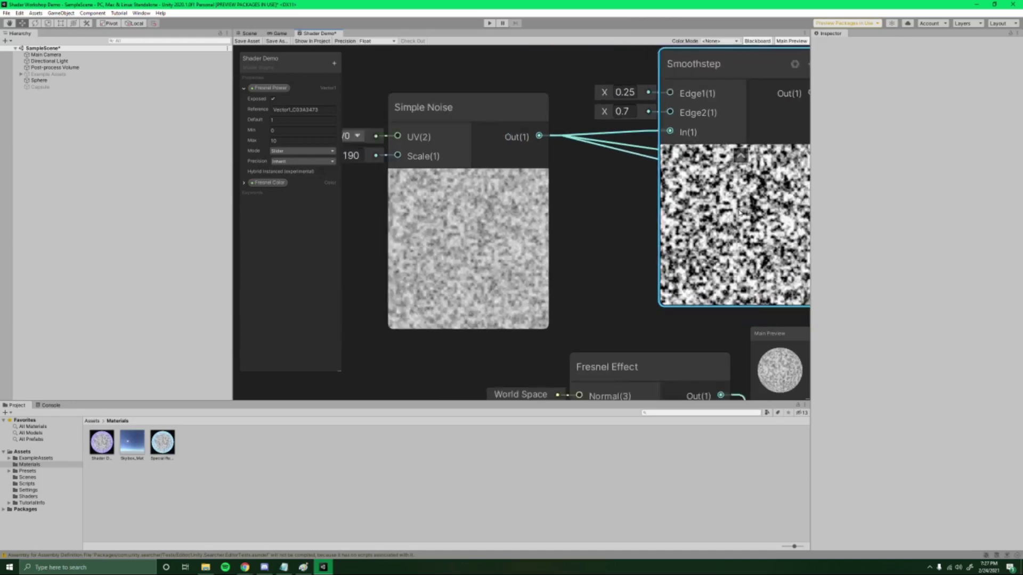
scroll(742, 215, "down", 2)
middle_click_drag(659, 205, 642, 201)
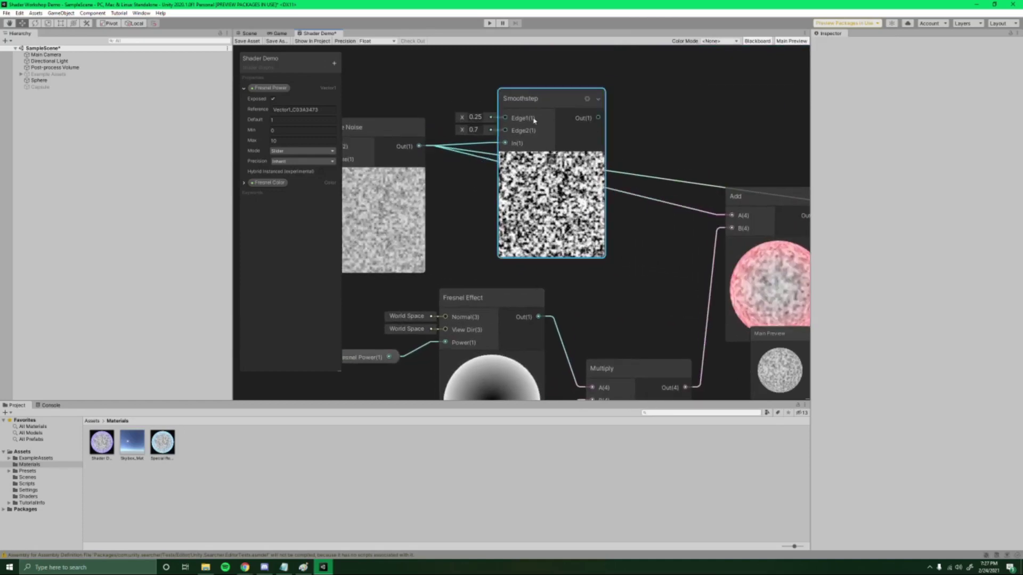
left_click_drag(602, 133, 682, 207)
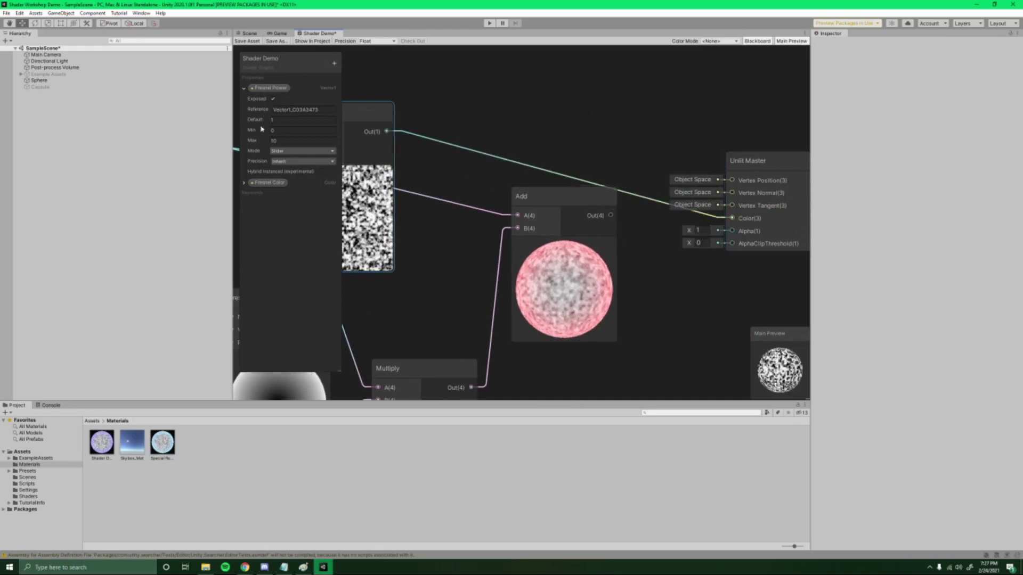
left_click(247, 42)
Inspect the Smoothstep noise on the sphere in the Scene view and return to the shader graph.
left_click(249, 33)
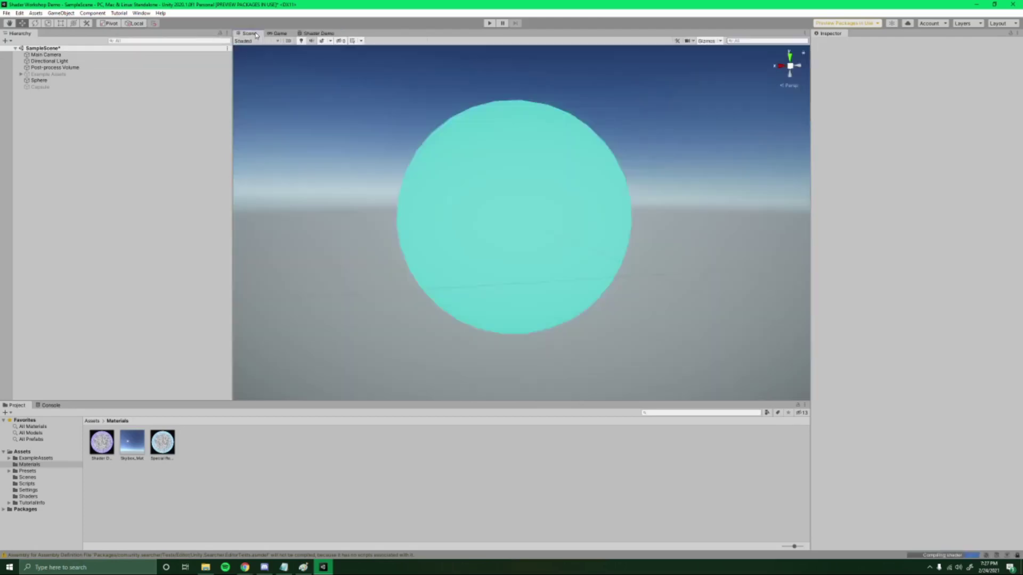
right_click_drag(589, 218, 555, 174)
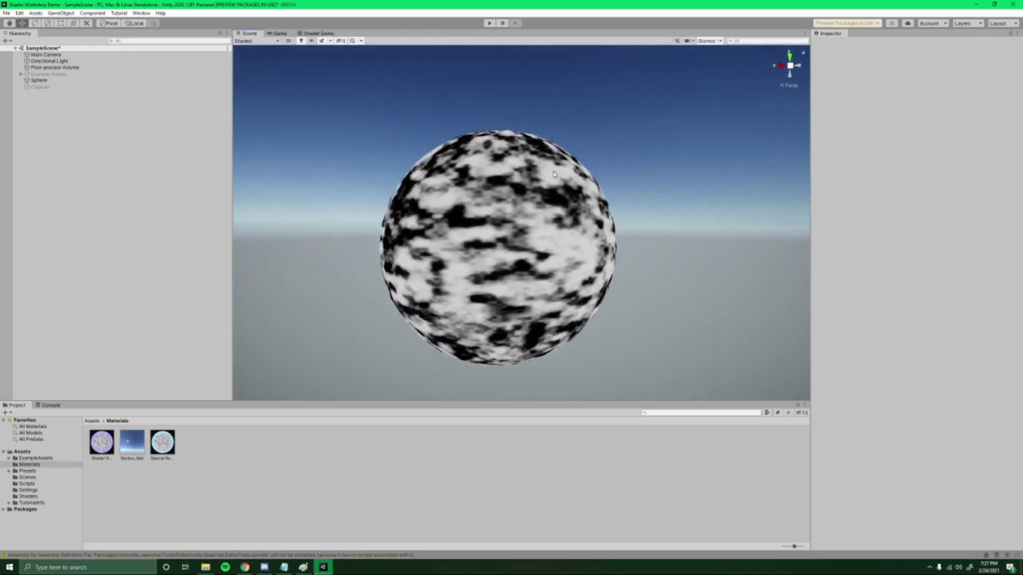
left_click(327, 34)
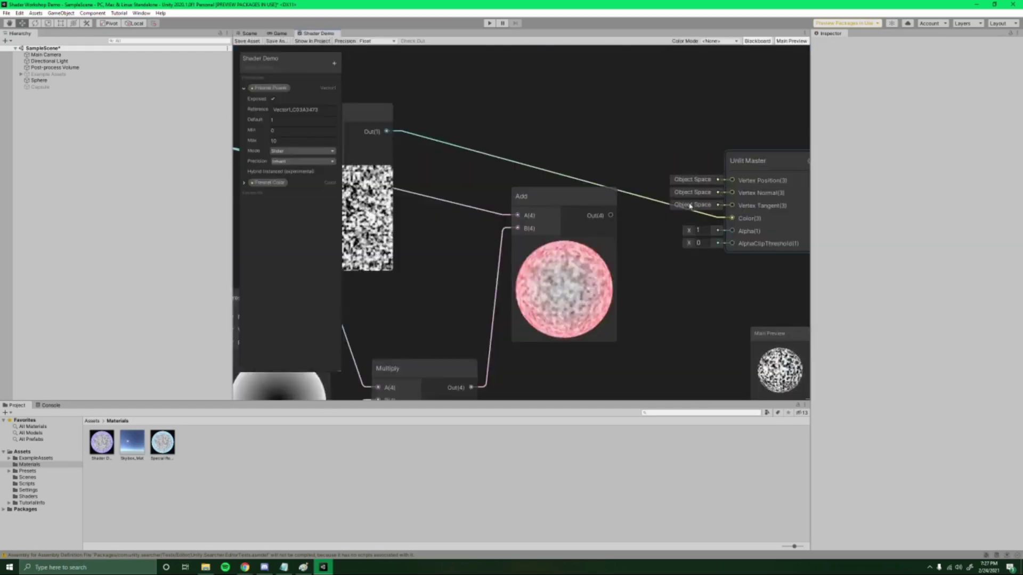
Move the Simple Noise node slightly farther away from the Smoothstep node.
middle_click_drag(581, 177, 852, 150)
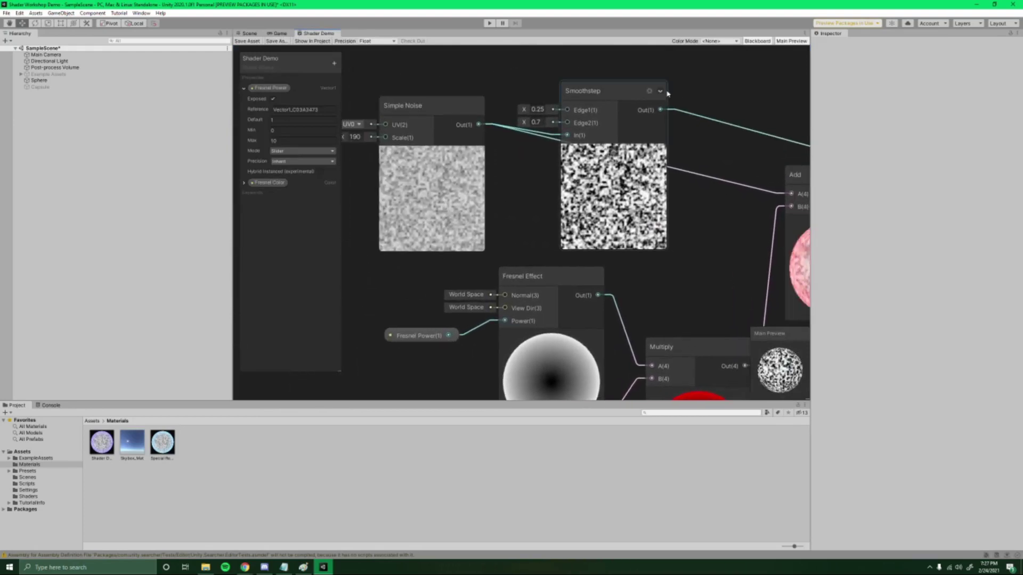
scroll(654, 153, "down", 1)
middle_click_drag(655, 153, 670, 201)
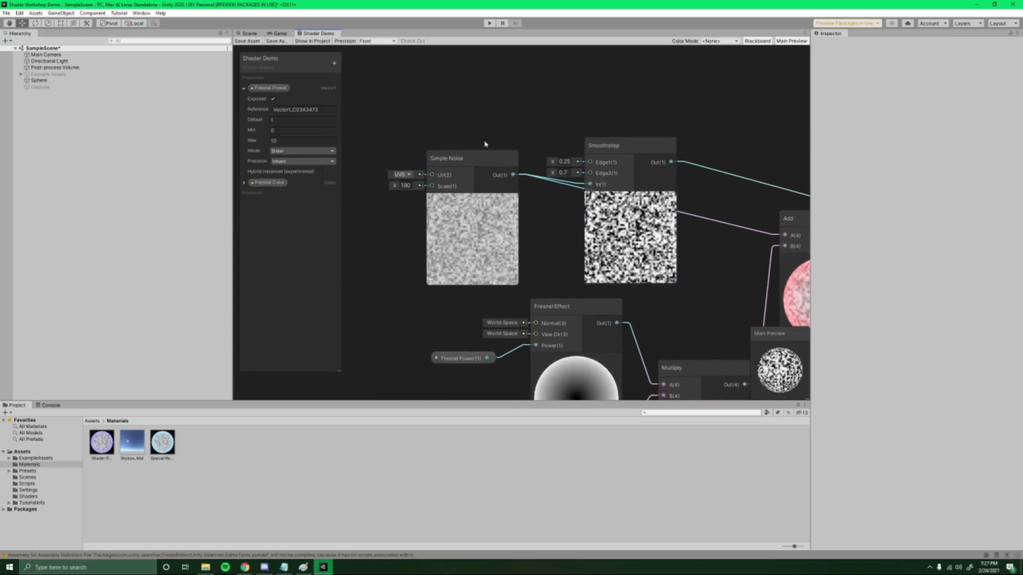
left_click(449, 156)
left_click_drag(449, 156, 417, 160)
key("f")
Create a Vector 2 node and place it in the free area above the Simple Noise node.
key("space")
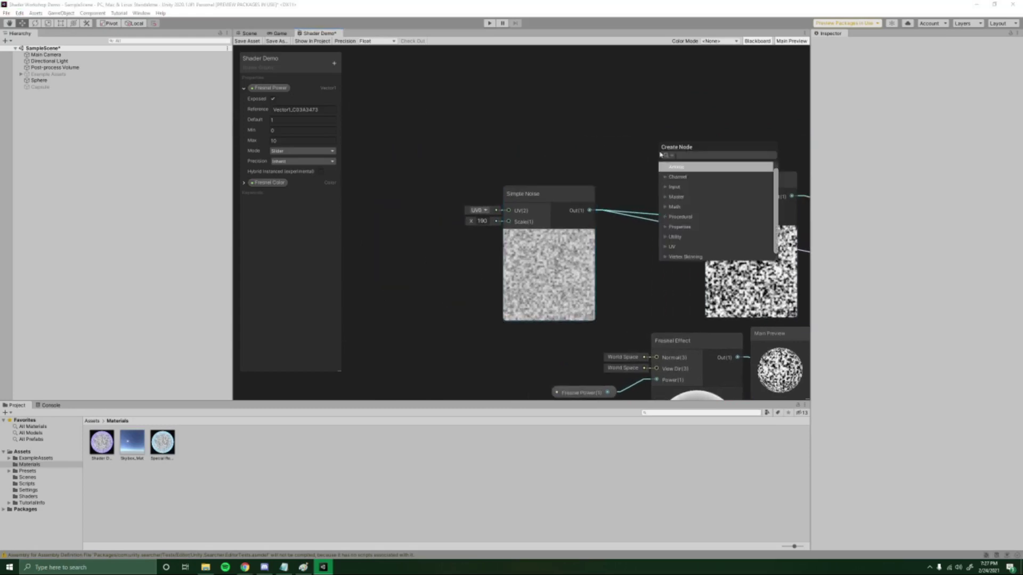
type("vector 2")
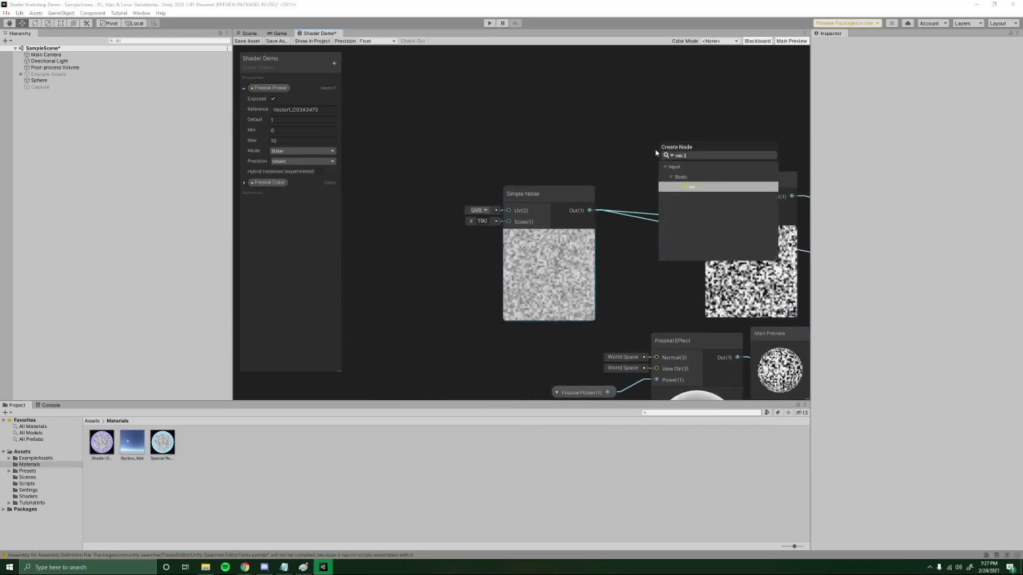
key("Return")
left_click_drag(680, 167, 600, 119)
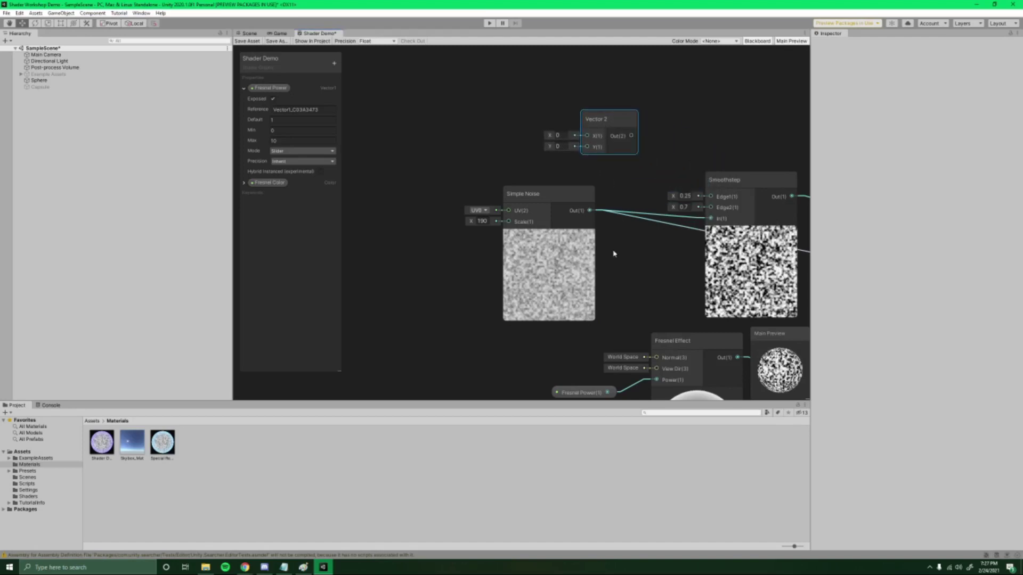
middle_click_drag(611, 220, 604, 276)
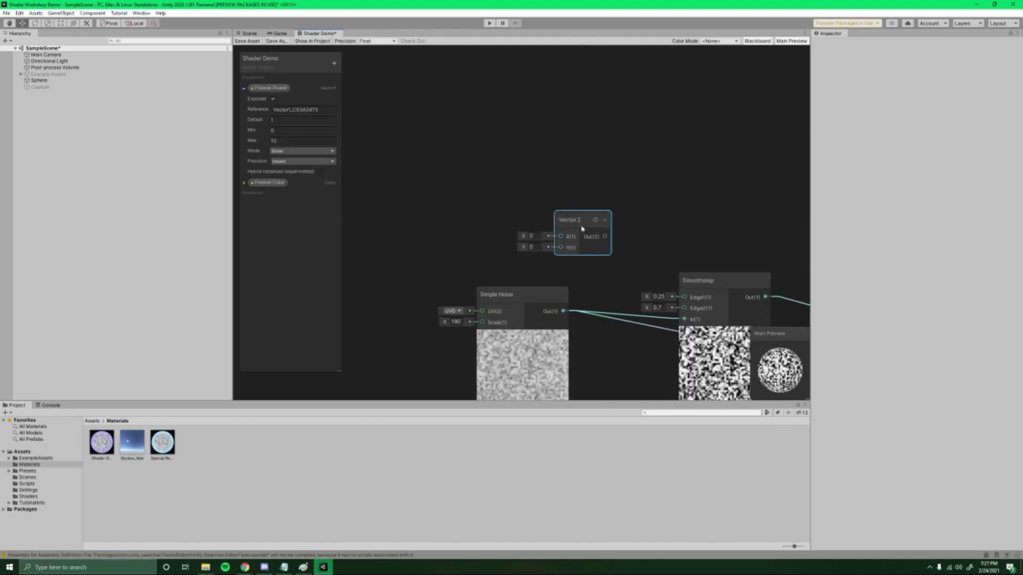
left_click_drag(582, 224, 558, 214)
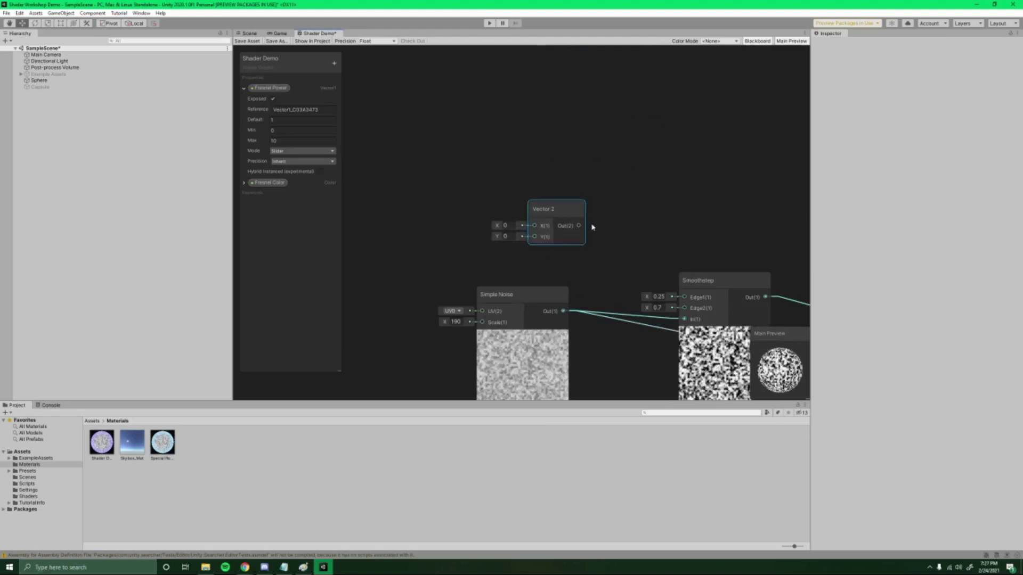
Convert the Vector 2 node to a property and rename it Smoothstep Values.
right_click(546, 212)
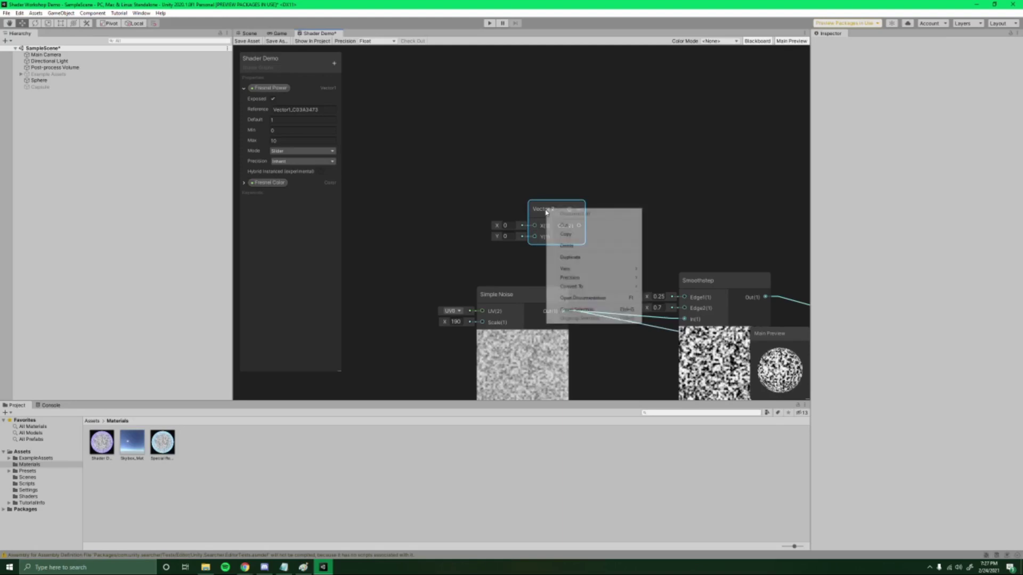
mouse_move(587, 287)
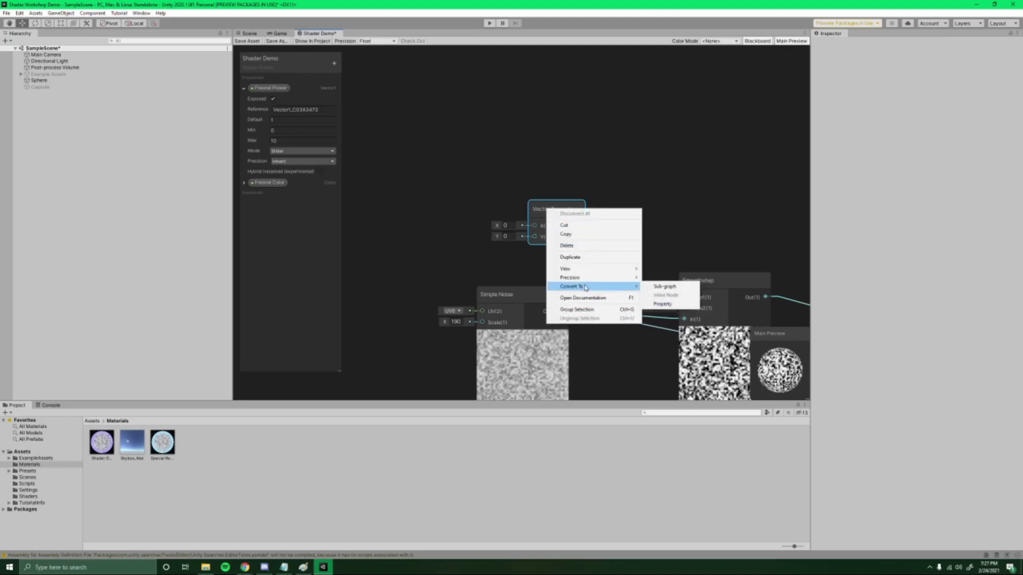
left_click(660, 304)
double_click(258, 194)
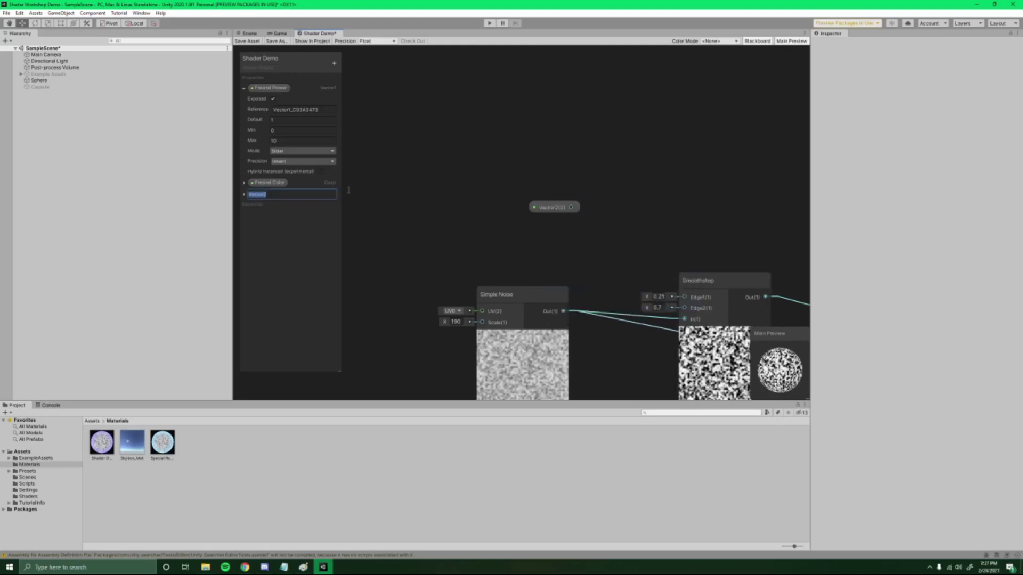
type("O")
key("Return")
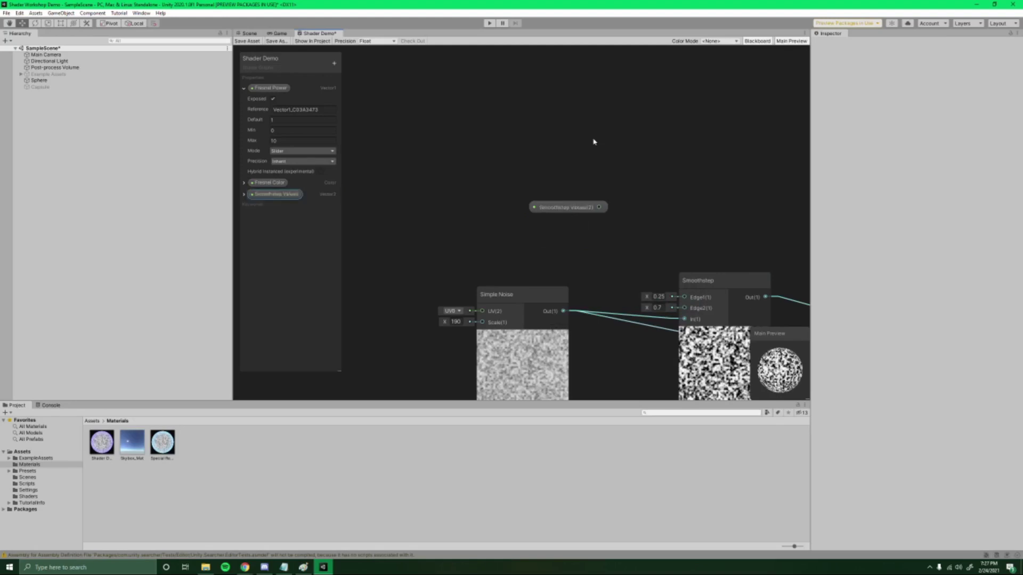
Set the Smoothstep Values property's default to X 0.25 and Y 0.7.
left_click(244, 195)
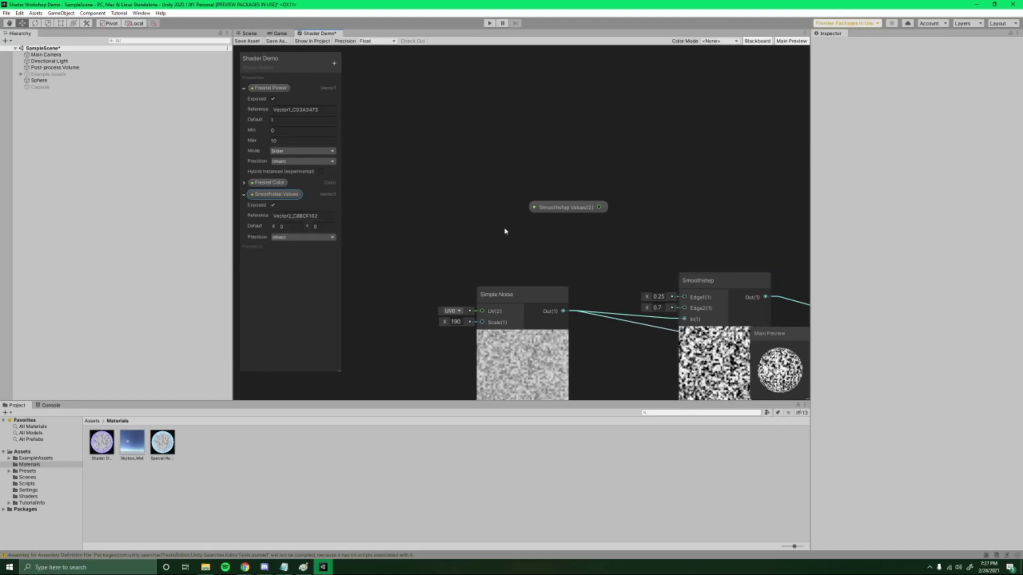
middle_click_drag(609, 241, 558, 196)
left_click(558, 172)
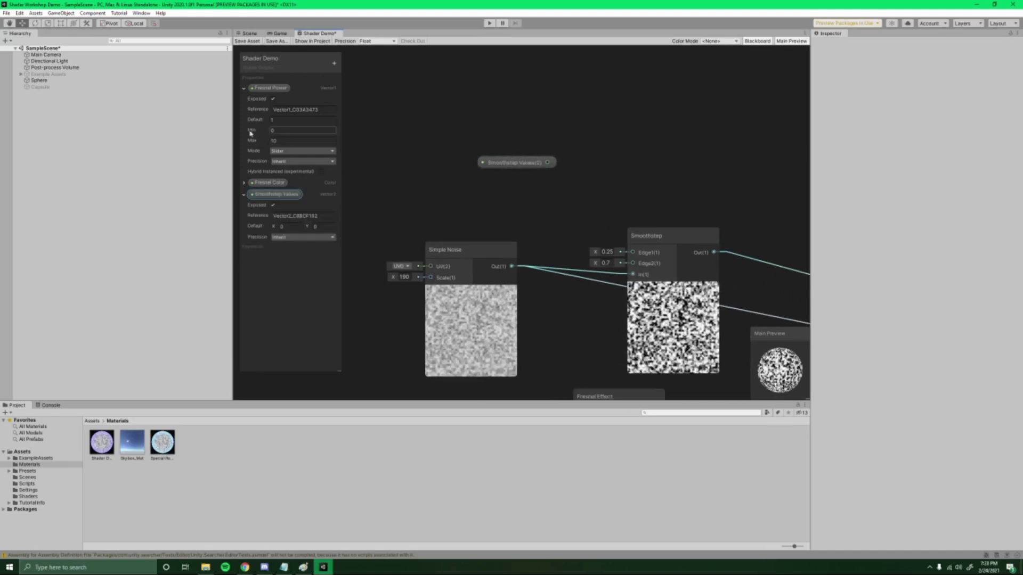
left_click(286, 228)
type("0.25")
key("Tab")
Move the Smoothstep Values property node farther from the Smoothstep node and create a Split node connected to its output.
left_click(518, 164)
left_click_drag(518, 164, 442, 167)
left_click(486, 154)
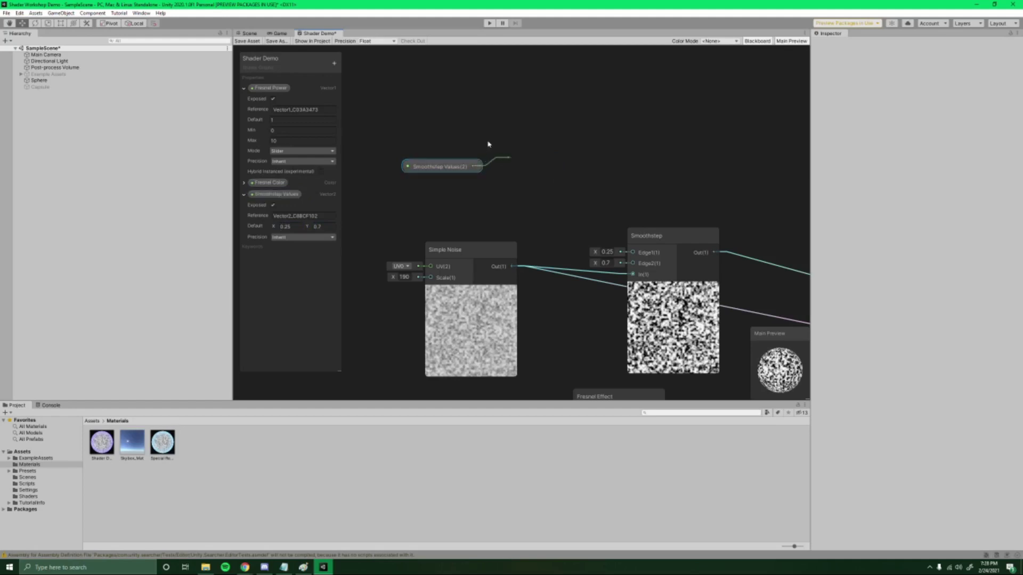
key("space")
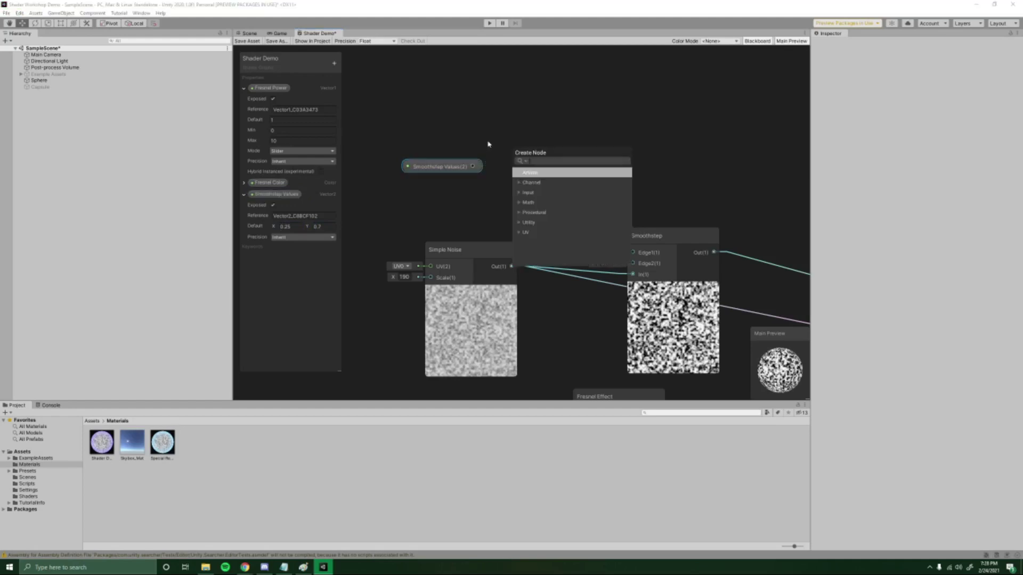
type("sp")
key("Return")
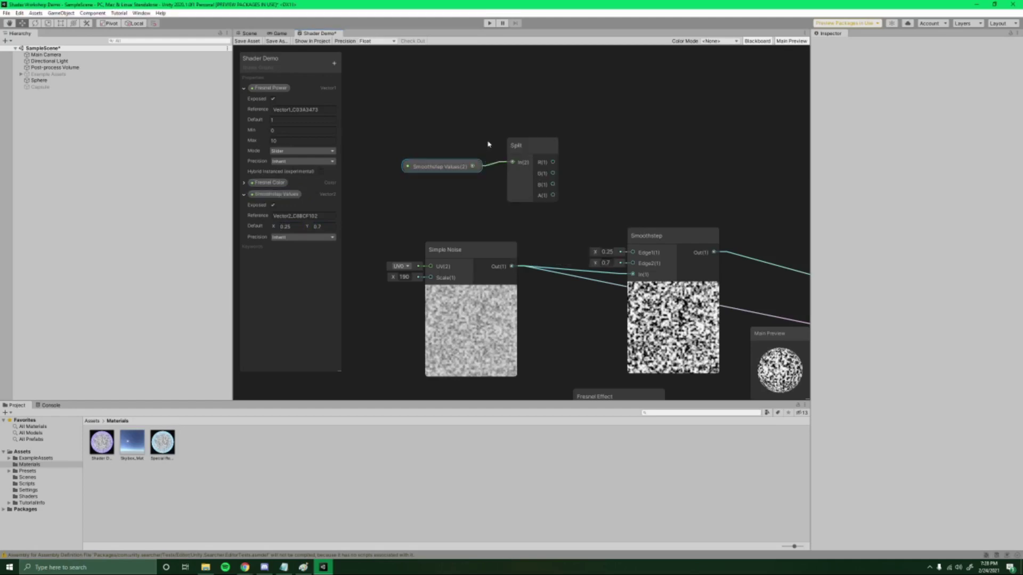
Connect the Split node's R output to Smoothstep's Edge1 and its G output to Edge2.
left_click_drag(553, 162, 633, 252)
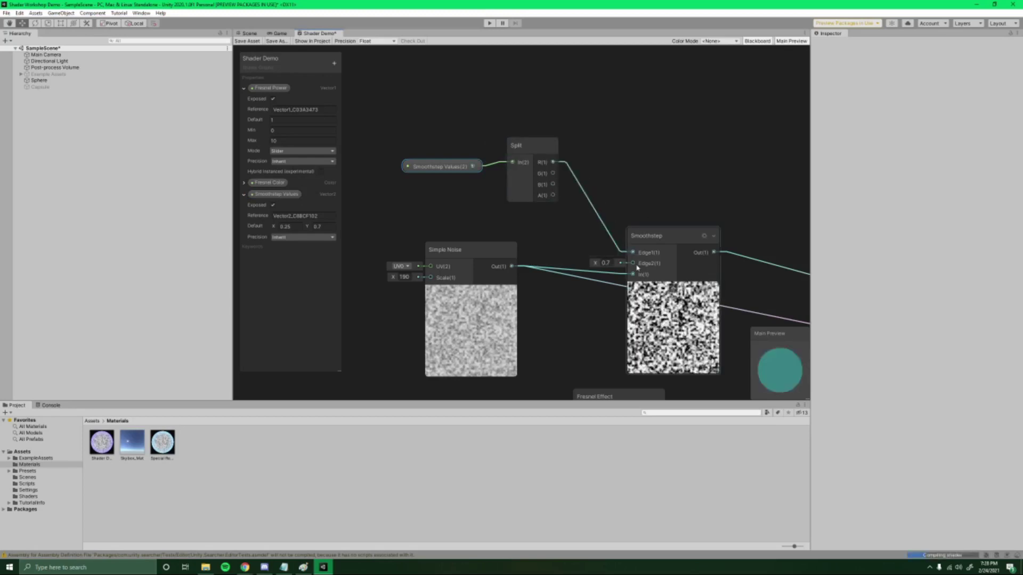
left_click_drag(553, 173, 632, 264)
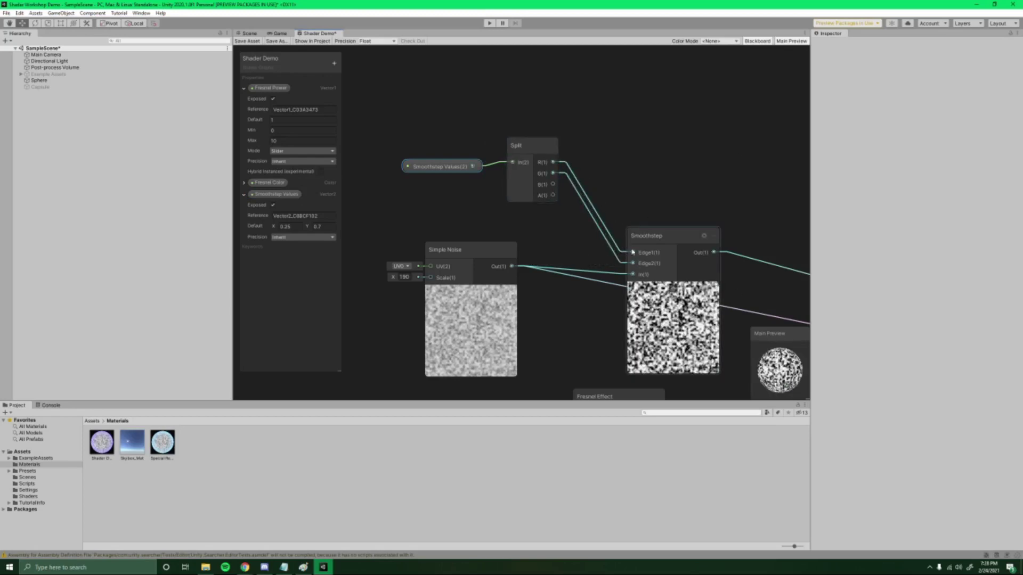
Line up the Smoothstep Values and Split nodes in the space above the Simple Noise and Smoothstep nodes.
left_click_drag(527, 145, 539, 160)
middle_click_drag(603, 155, 647, 152)
left_click(413, 132)
left_click_drag(413, 132, 424, 134)
left_click(292, 226)
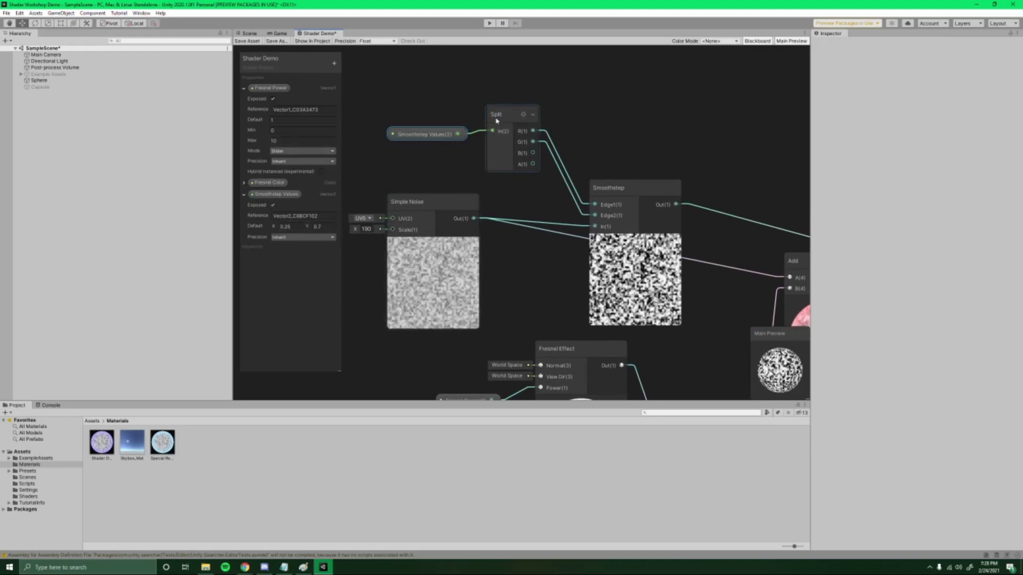
left_click_drag(504, 114, 509, 120)
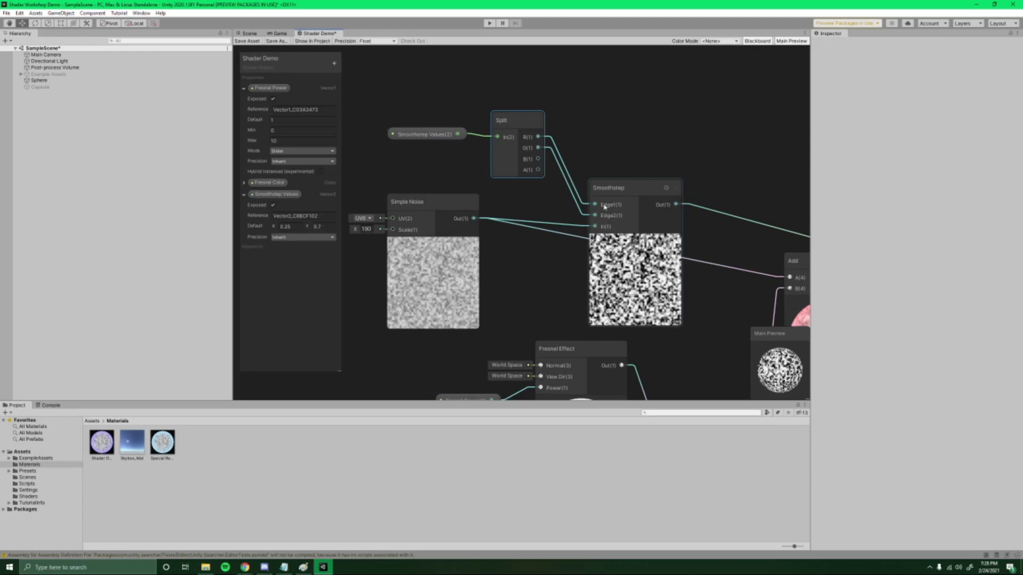
left_click_drag(418, 140, 416, 138)
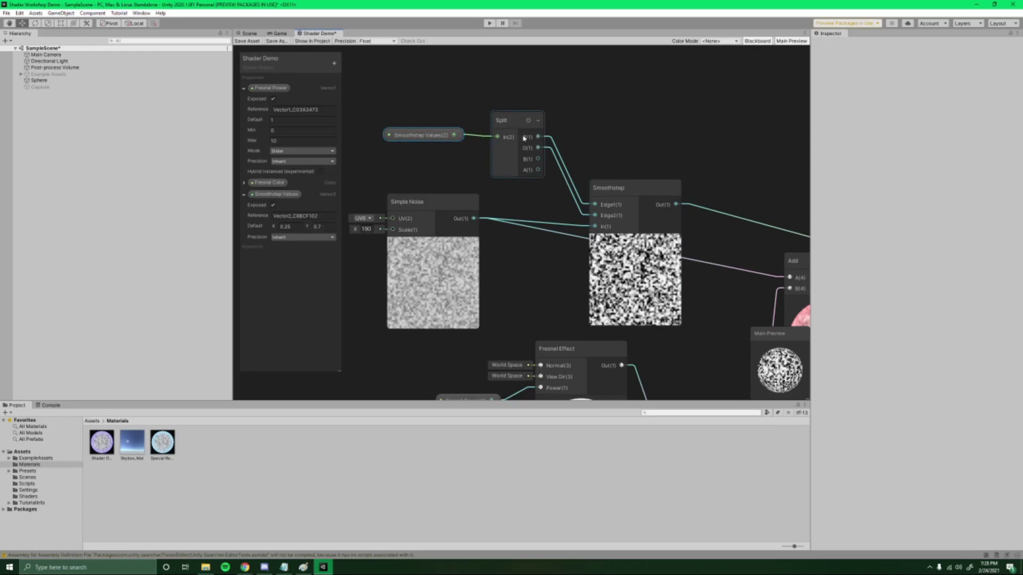
left_click_drag(513, 124, 507, 126)
Move the Fresnel Color node slightly closer to the Multiply node.
scroll(554, 160, "down", 3)
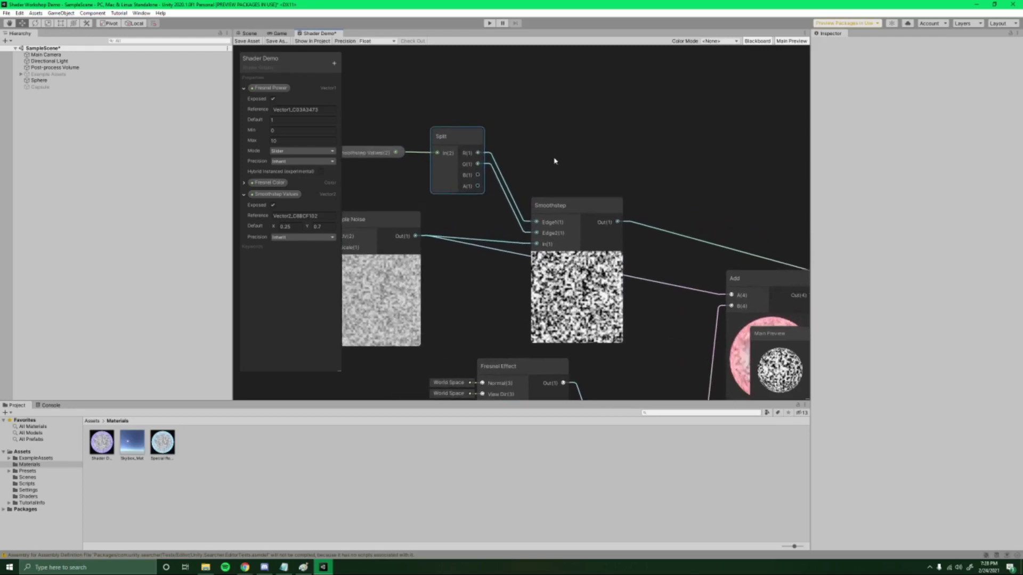
middle_click_drag(595, 135, 565, 80)
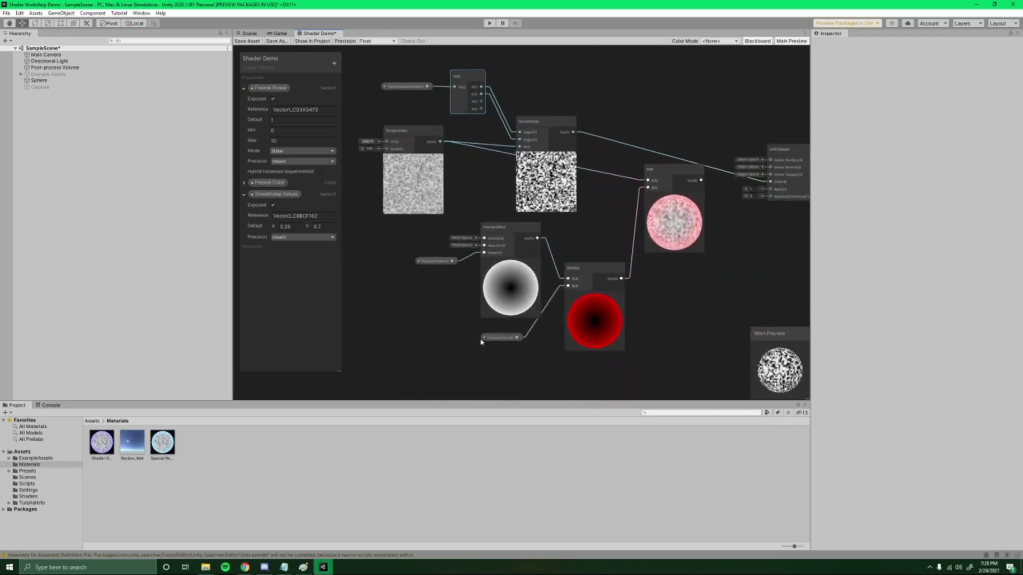
left_click_drag(493, 344, 517, 344)
left_click(634, 73)
Save the Shader Demo graph and select the sphere in the Scene view.
middle_click_drag(545, 62, 617, 137)
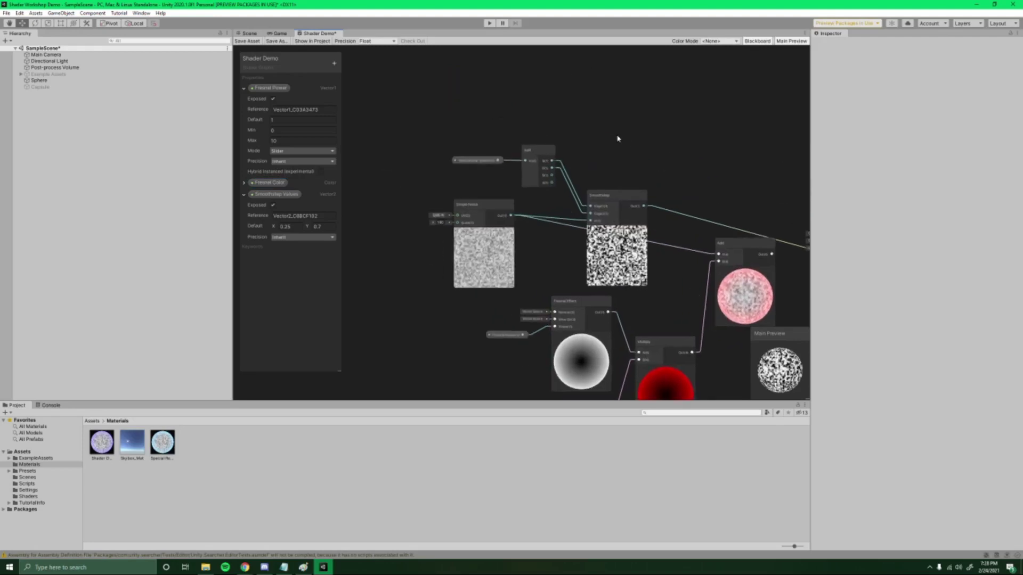
mouse_move(664, 183)
middle_mouse_down()
mouse_move(535, 162)
mouse_move(744, 171)
mouse_move(605, 173)
mouse_move(656, 179)
middle_mouse_up()
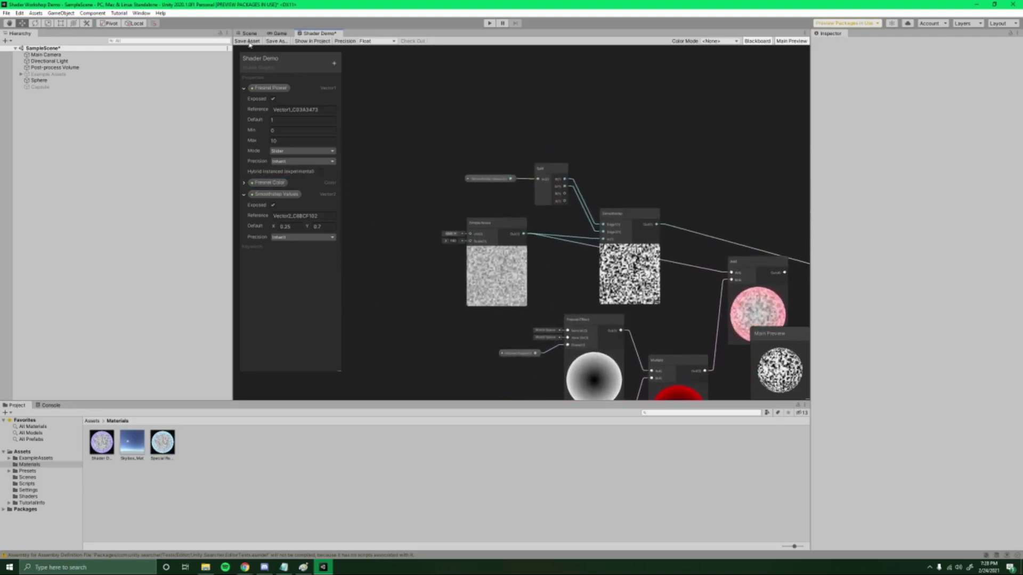
left_click(238, 33)
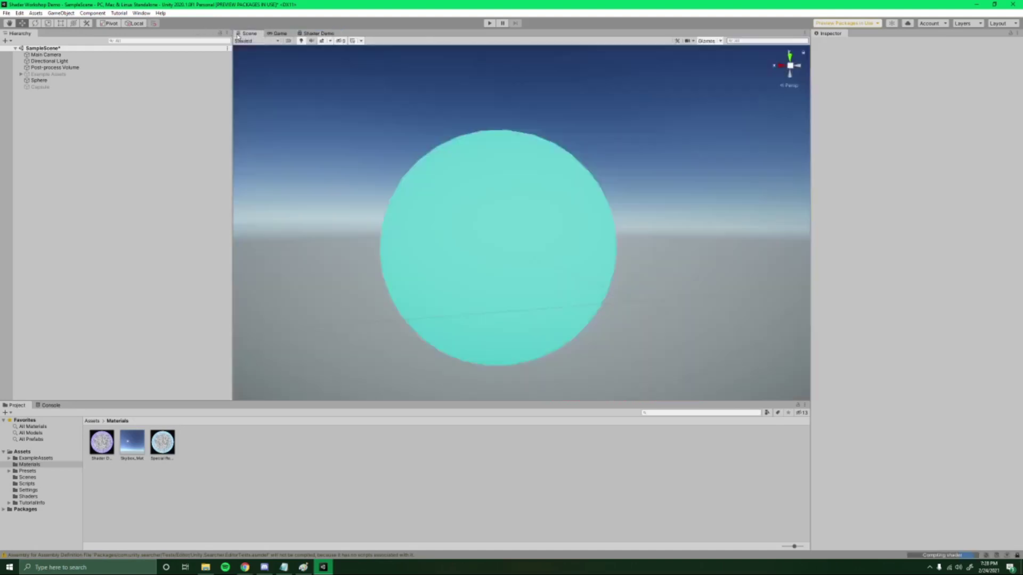
left_click(458, 225)
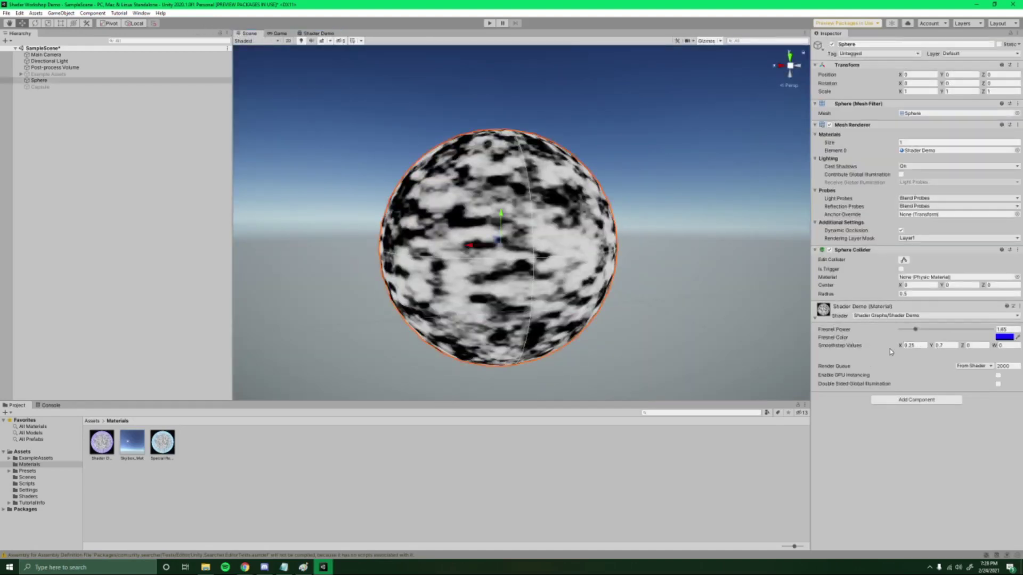
Try 0.5 as the Smoothstep Values X on the sphere's material and set it back to 0.25.
left_click(920, 345)
type(".5")
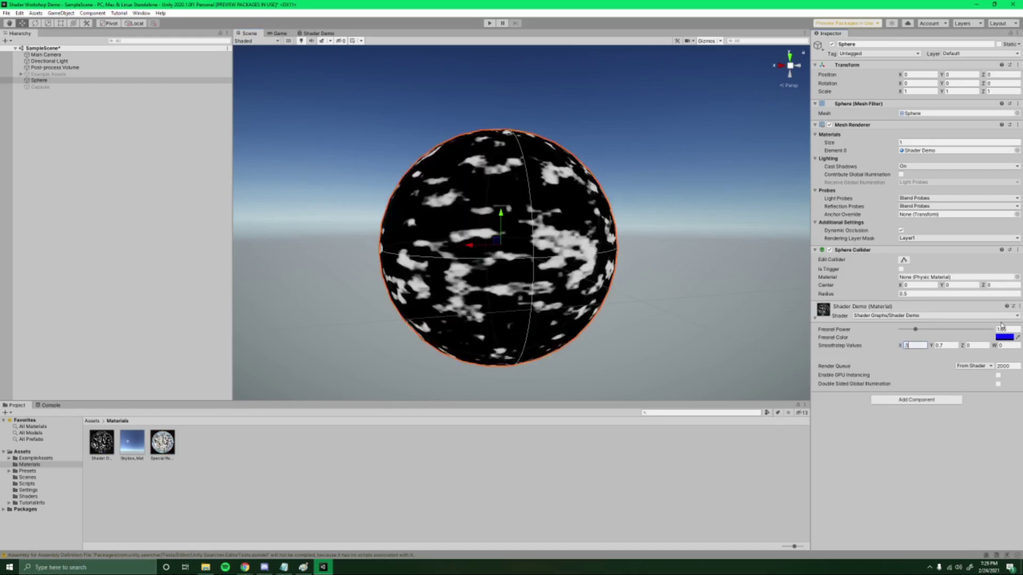
key("BackSpace")
type("25")
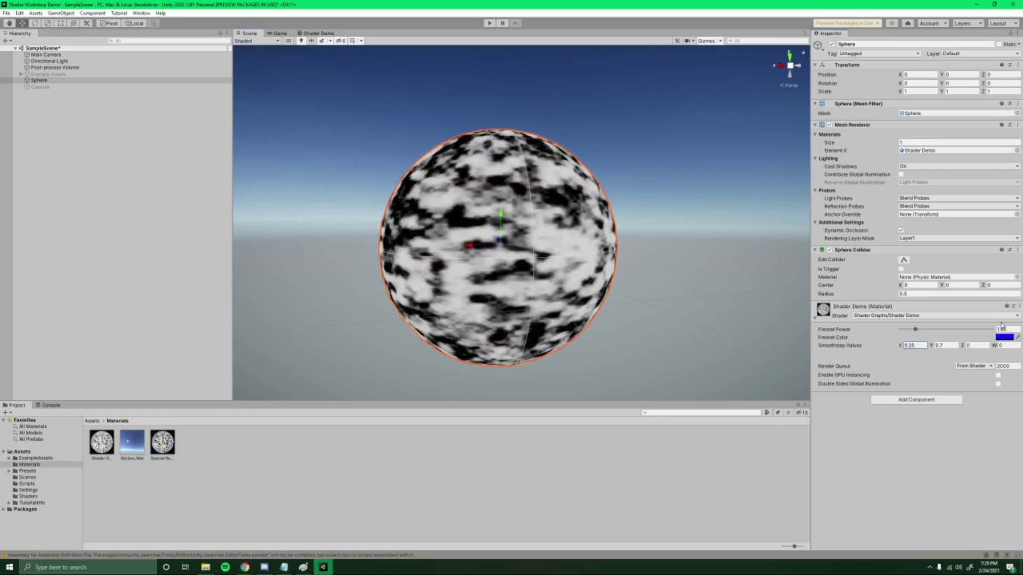
Return to the Shader Demo graph, create a Tiling And Offset node and place it before the Simple Noise node.
left_click(319, 33)
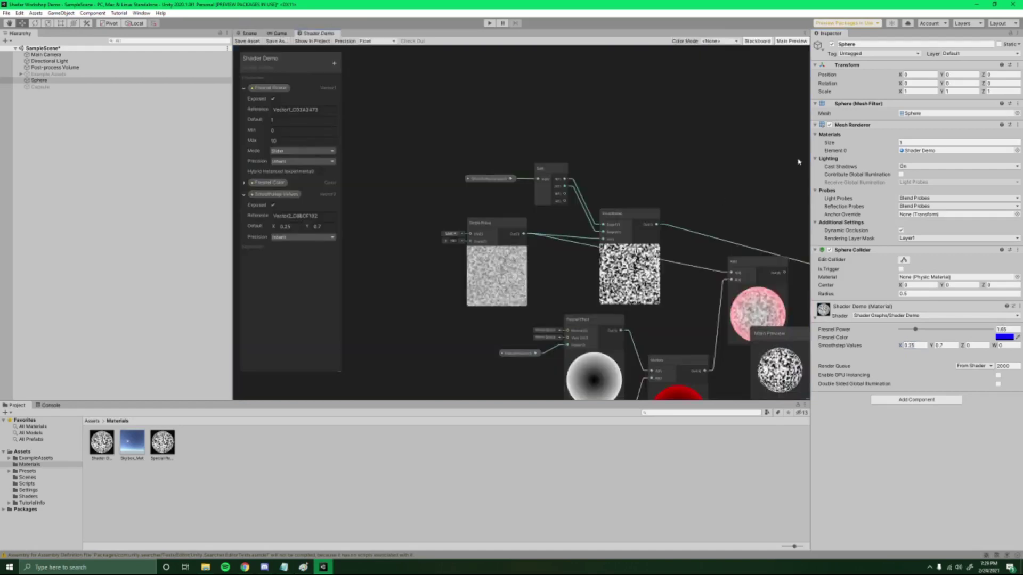
middle_click_drag(701, 149, 744, 137)
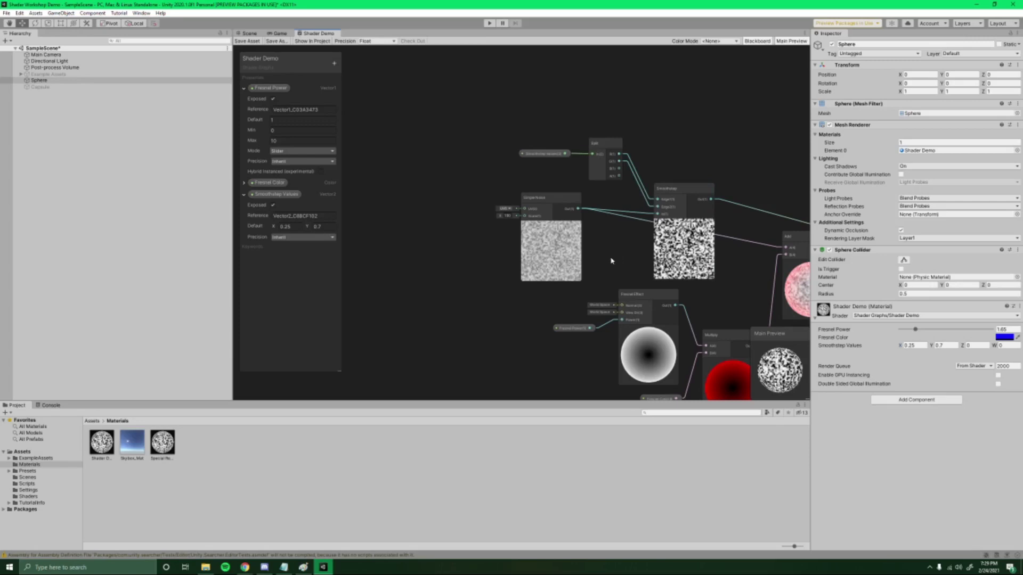
middle_click_drag(611, 261, 660, 265)
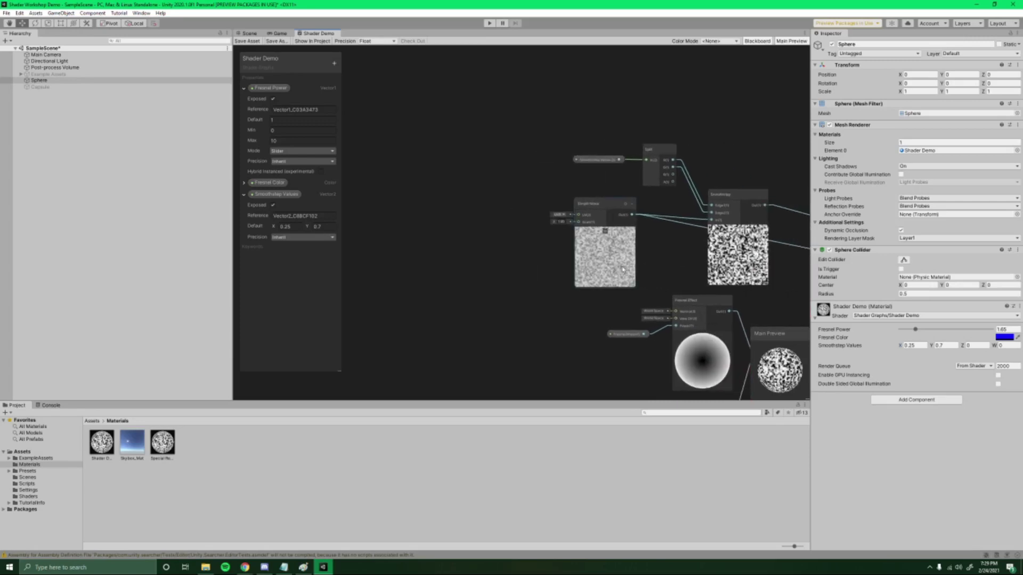
middle_click_drag(485, 265, 510, 273)
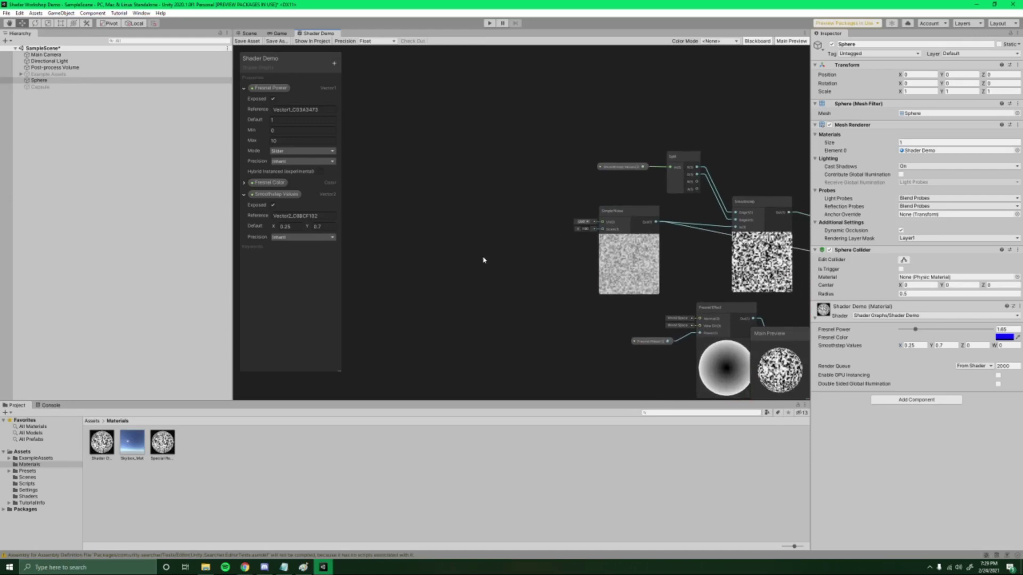
scroll(550, 223, "up", 2)
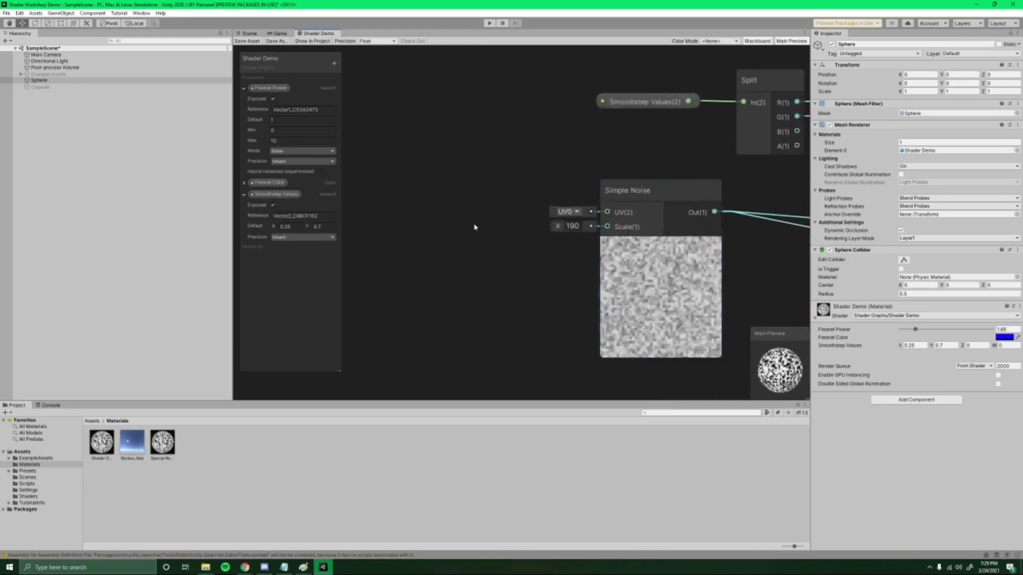
middle_click_drag(475, 227, 536, 207)
key("space")
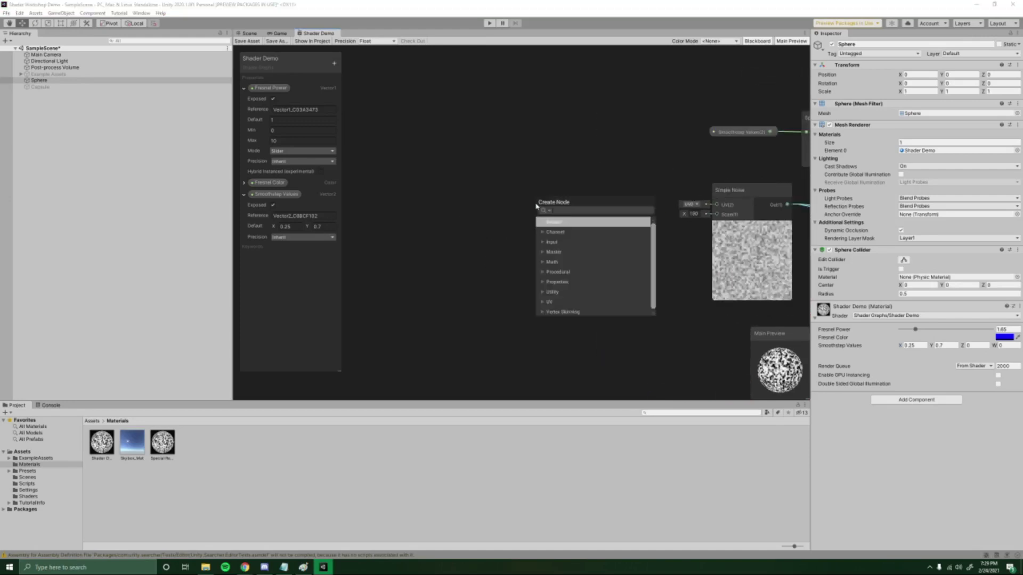
type("til")
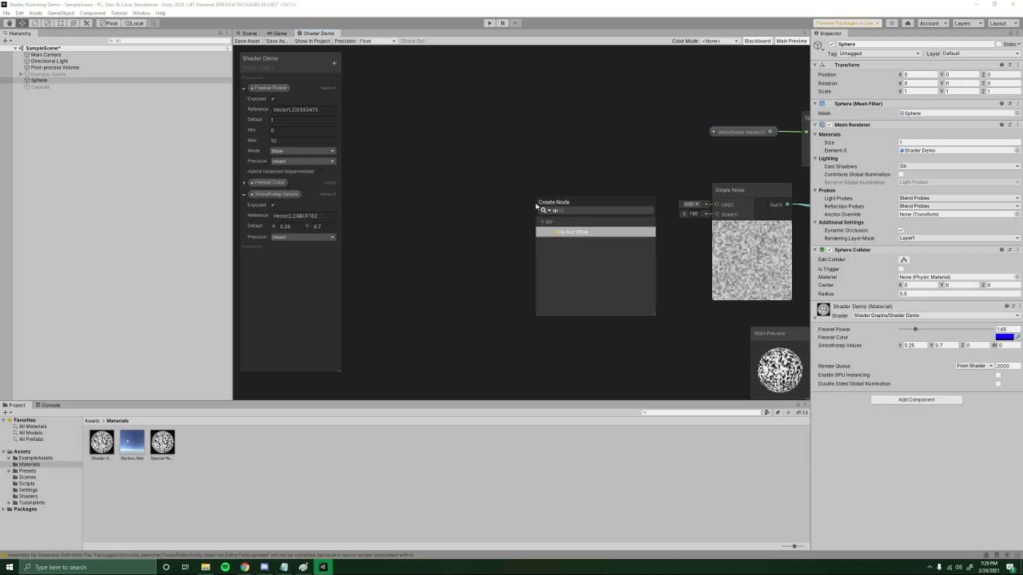
key("Return")
left_click_drag(578, 265, 555, 228)
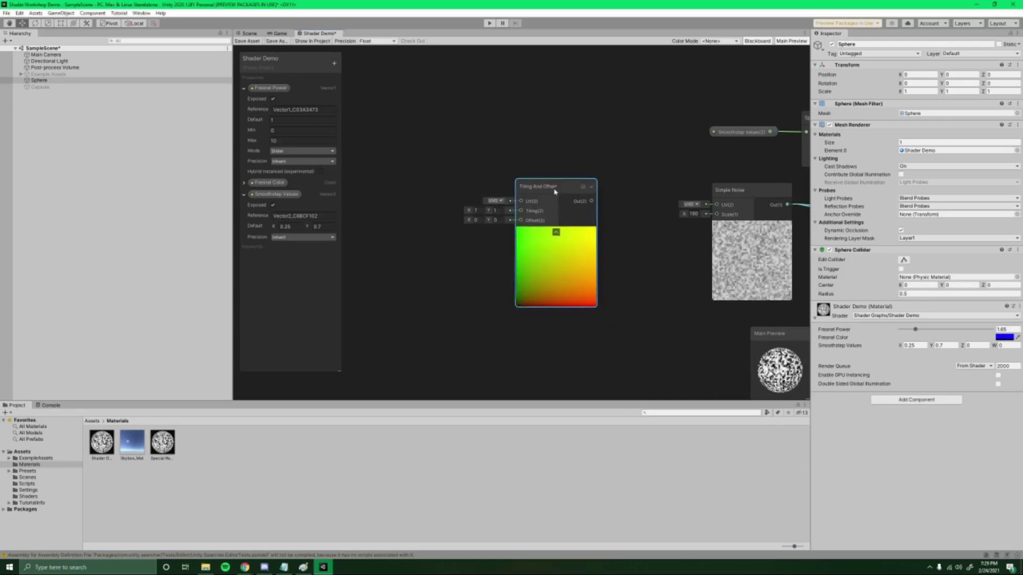
Duplicate the Split node and place the copy beside the Tiling And Offset node's output.
scroll(578, 297, "up", 3)
middle_click_drag(626, 279, 552, 255)
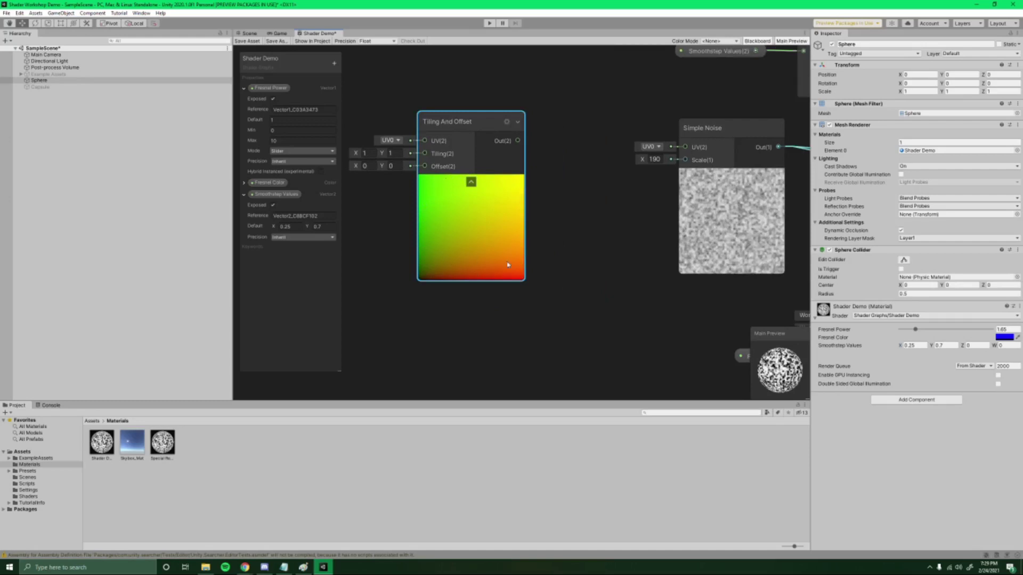
scroll(529, 270, "down", 2)
middle_click_drag(553, 273, 530, 273)
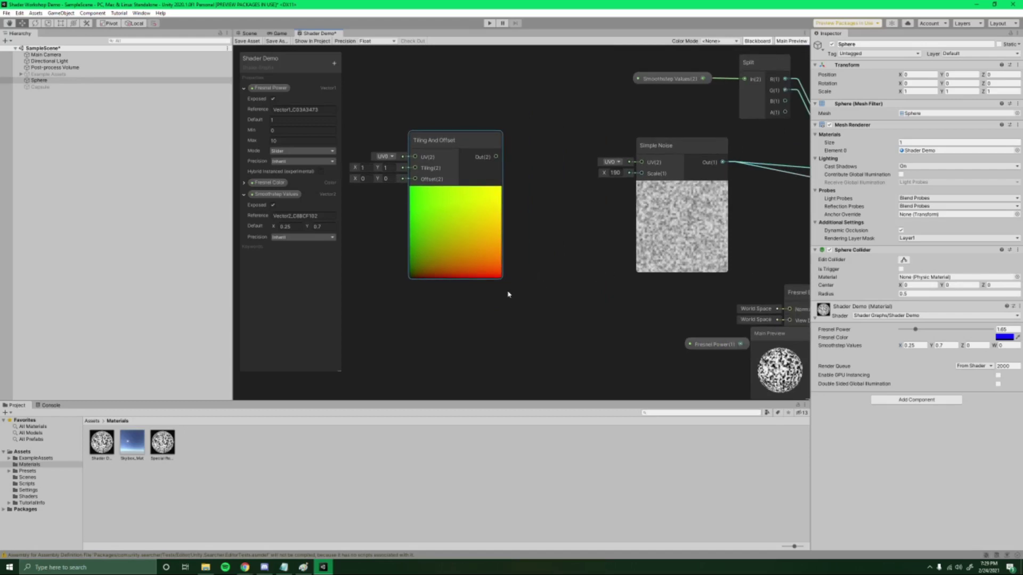
middle_click_drag(526, 294, 560, 318)
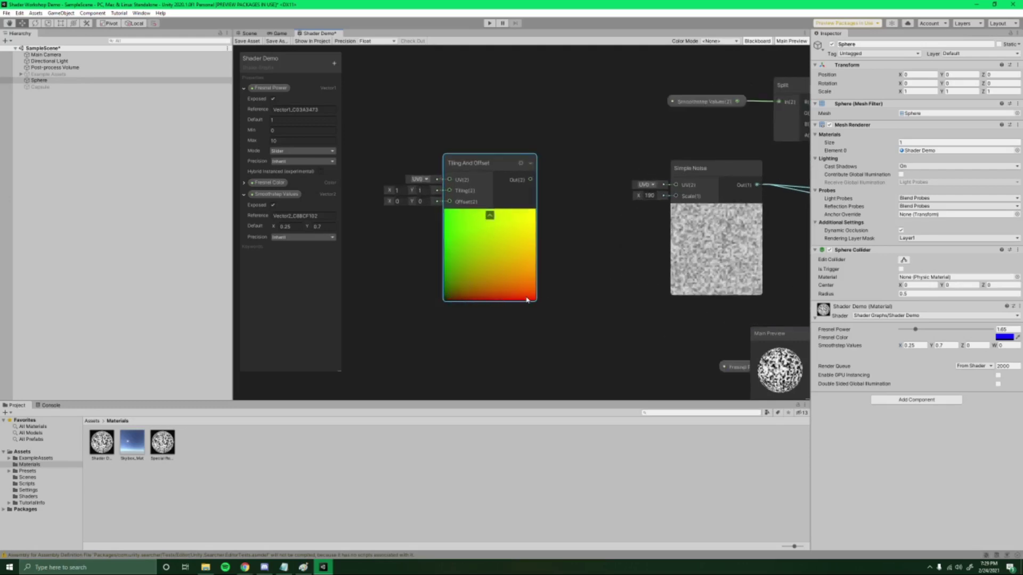
scroll(600, 267, "down", 1)
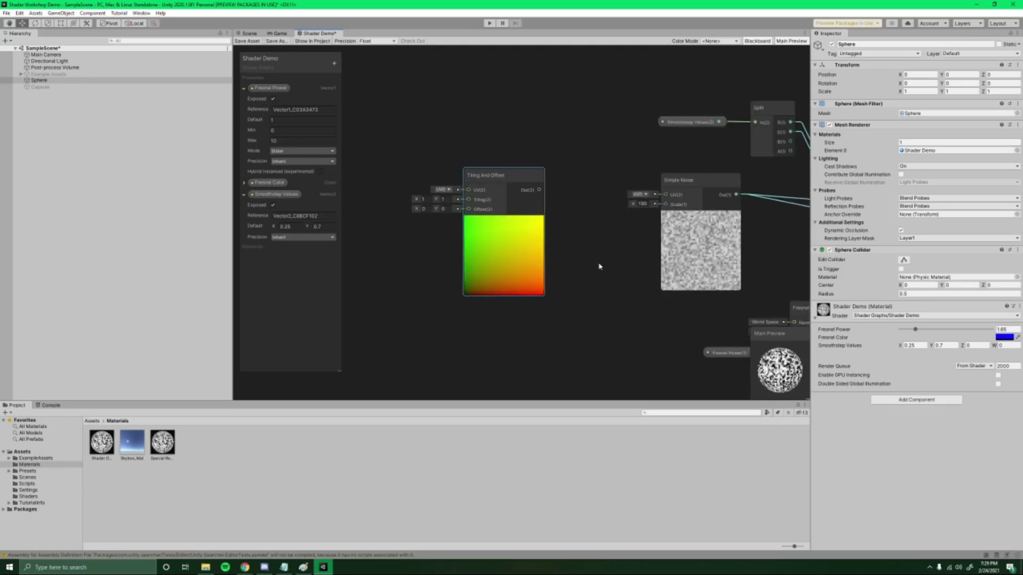
middle_click_drag(538, 269, 486, 295)
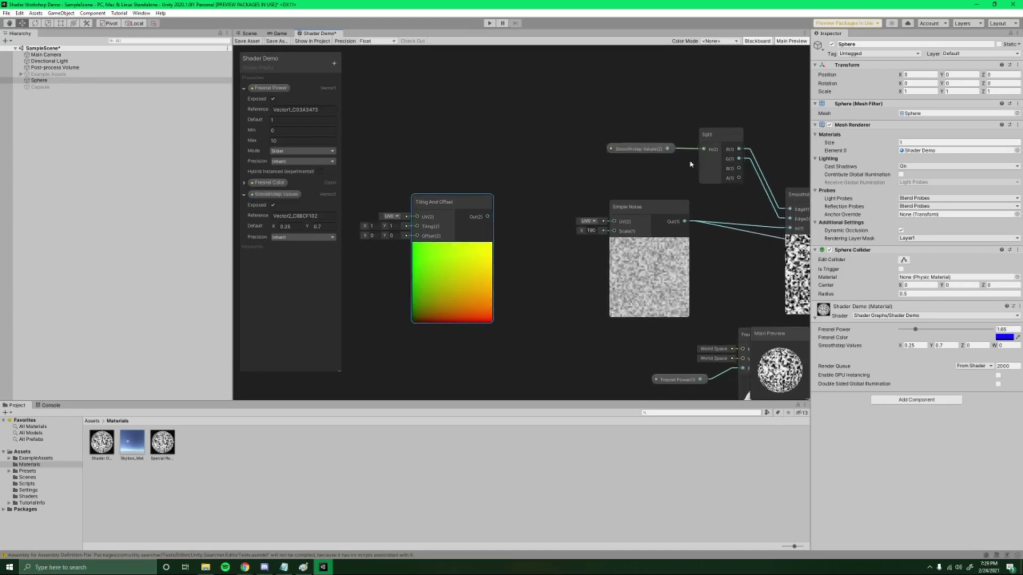
left_click(717, 155)
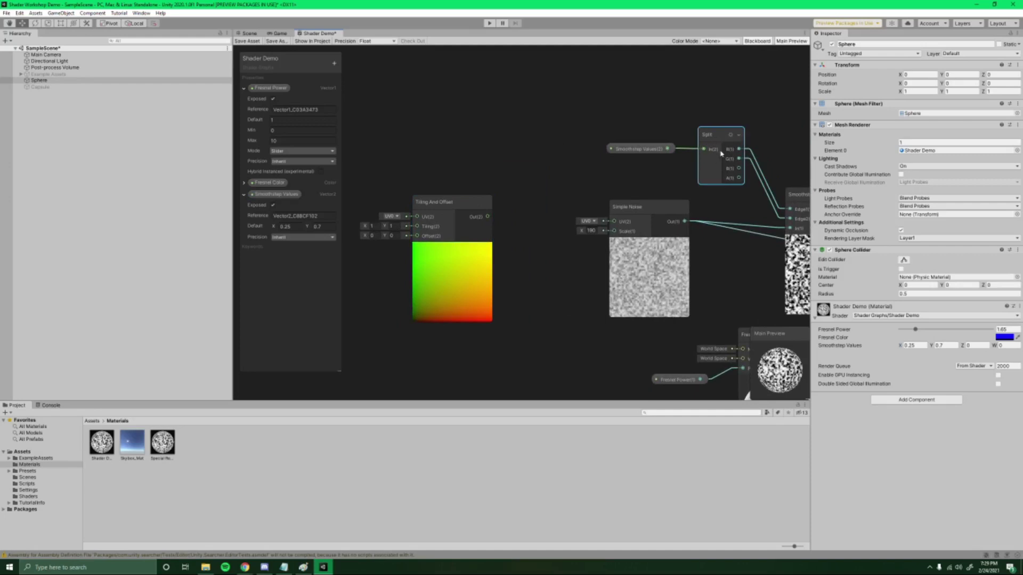
key("ctrl+d")
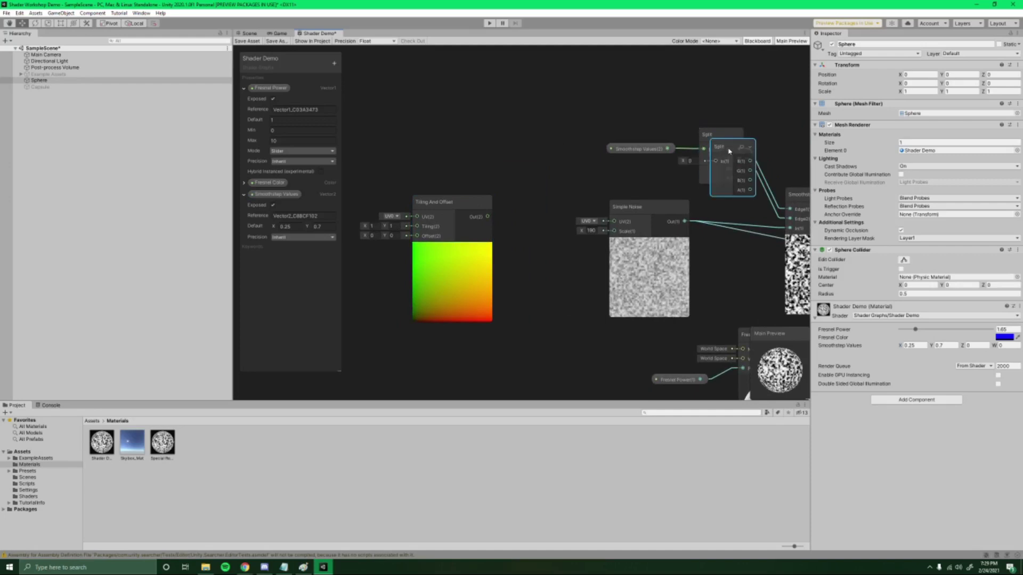
left_click_drag(729, 149, 540, 197)
Feed the Tiling And Offset output into the copied Split node and create a Preview node from its R output.
left_click_drag(450, 202, 534, 120)
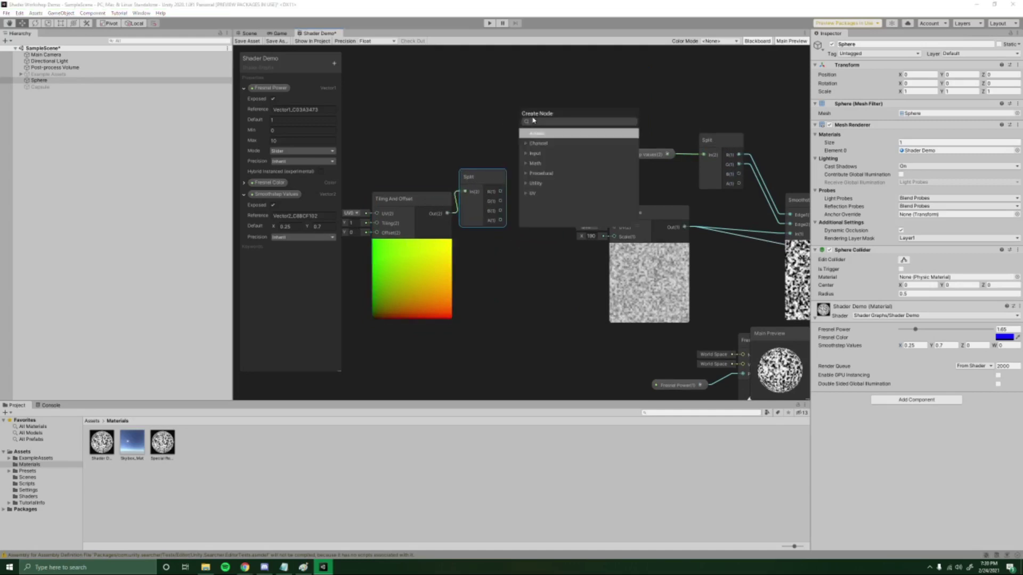
type("pre")
key("Return")
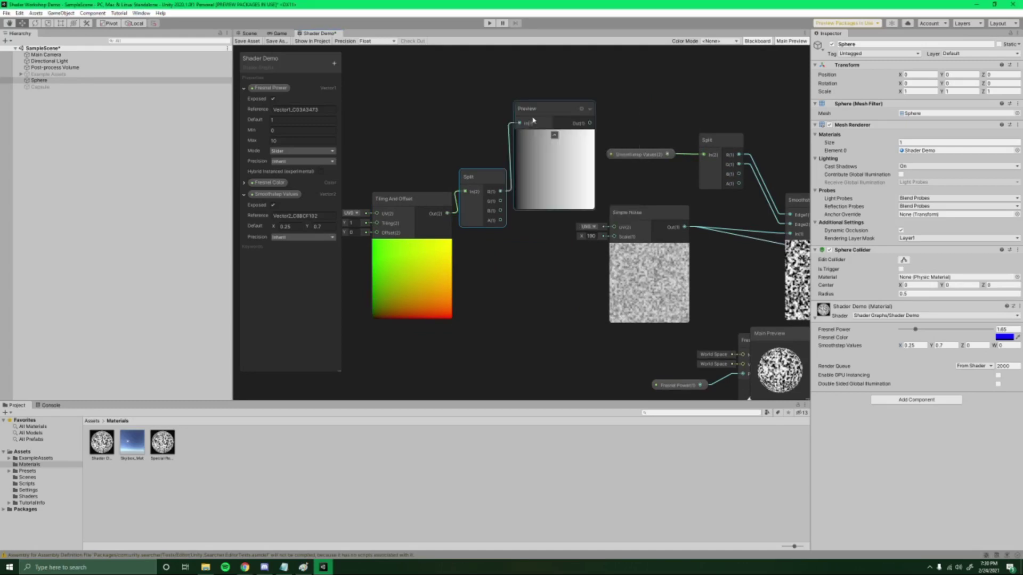
Move the Tiling And Offset node and its Split node farther from the Preview node, leaving them side by side.
middle_click_drag(509, 268, 660, 238)
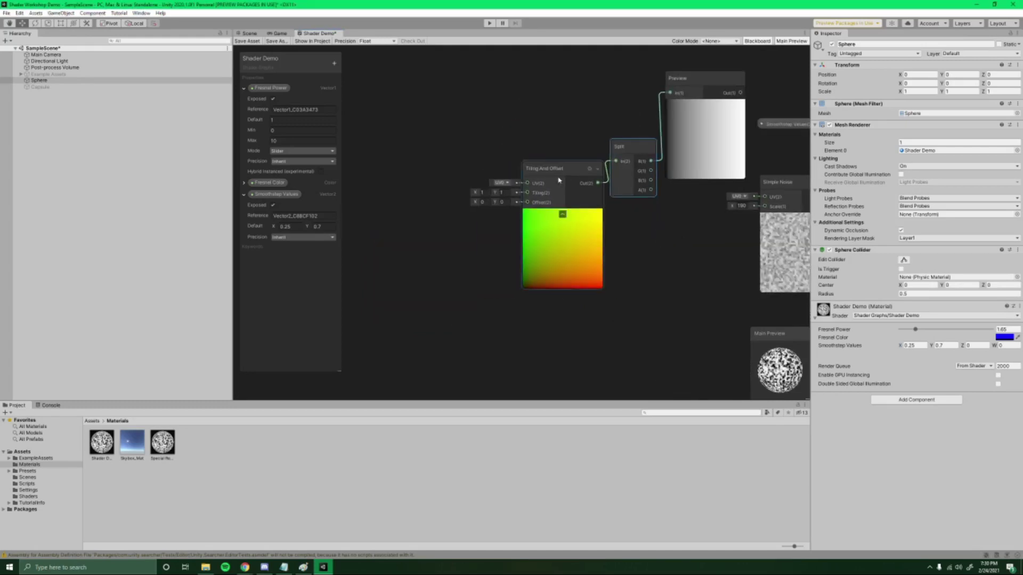
left_click_drag(556, 174, 495, 171)
left_click_drag(618, 171, 573, 189)
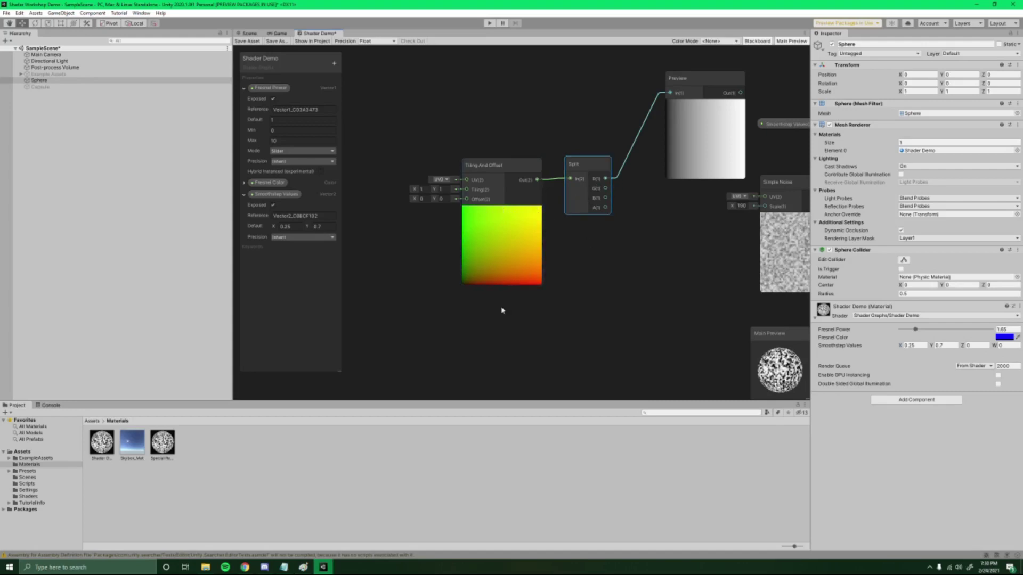
Place the Preview node beside the copied Split node and feed the Split's G output into it.
scroll(482, 308, "up", 3)
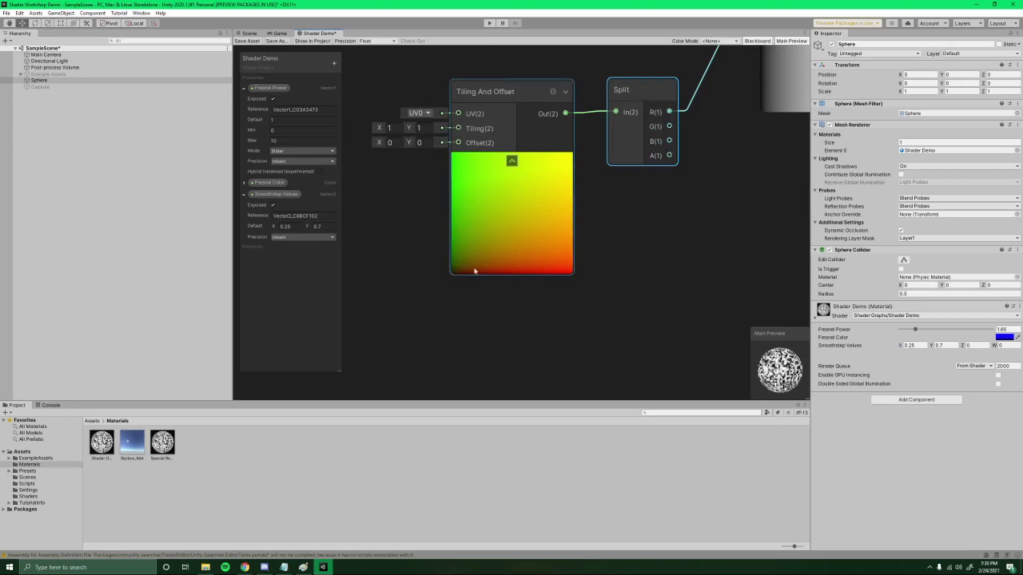
scroll(506, 306, "down", 3)
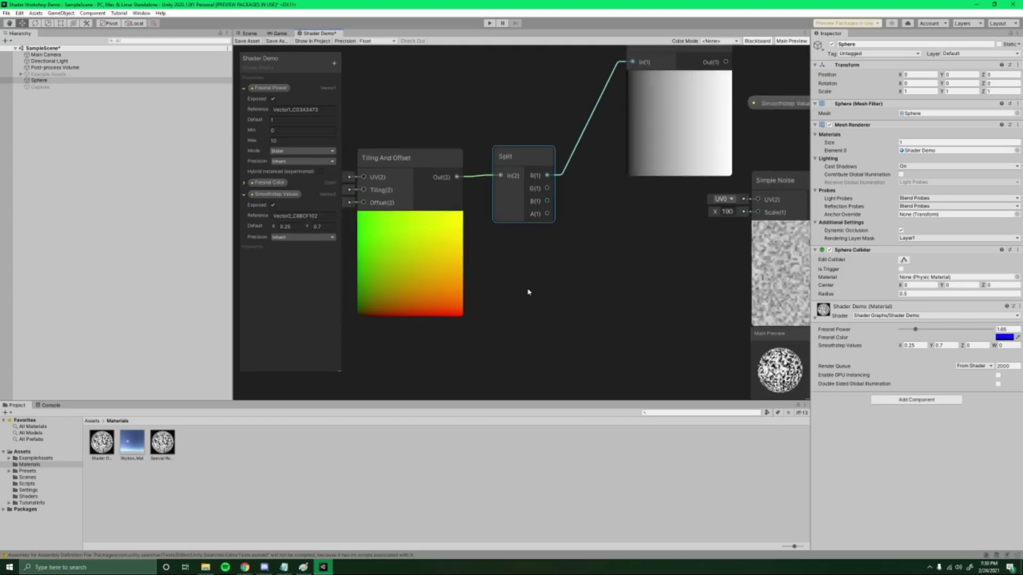
left_click_drag(690, 197, 653, 291)
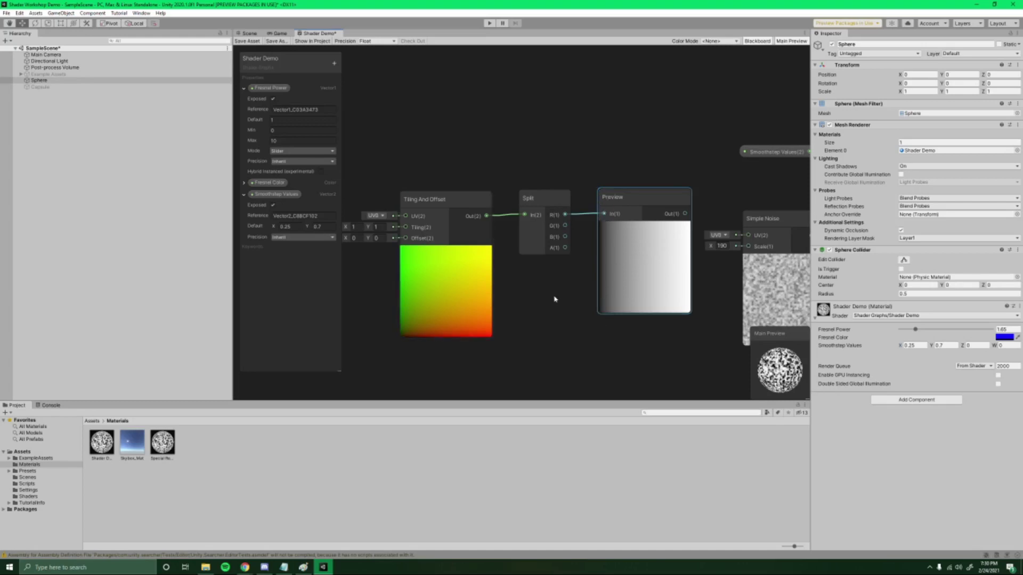
left_click_drag(565, 225, 604, 213)
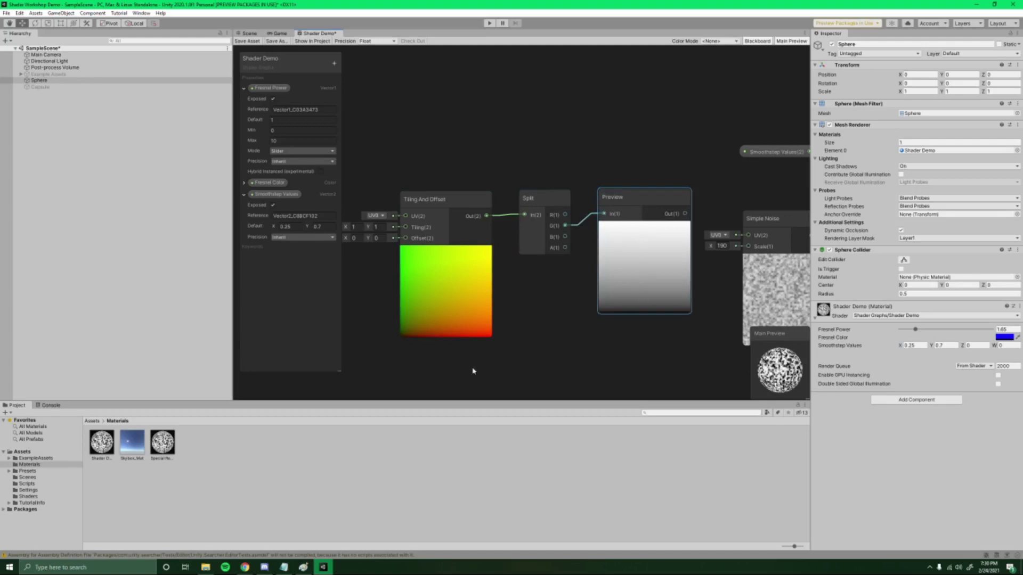
Set the Tiling And Offset node's Offset to X 0.2 and Y -0.3, switching the Preview between the Split's R and G outputs.
scroll(525, 247, "down", 2)
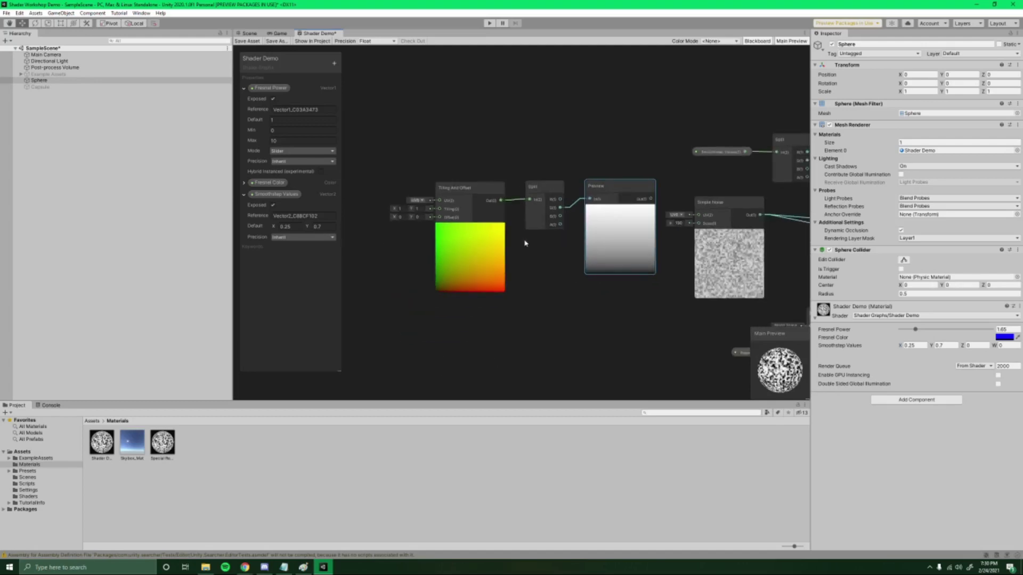
middle_click_drag(516, 267, 528, 240)
mouse_move(640, 212)
middle_click_drag(596, 315, 662, 297)
scroll(585, 221, "up", 2)
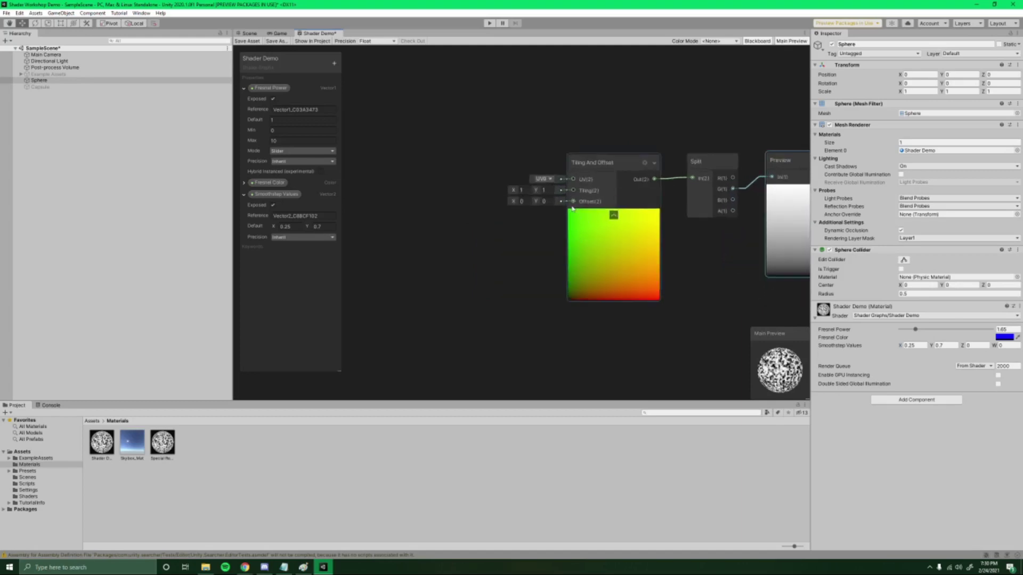
middle_click_drag(597, 207, 493, 220)
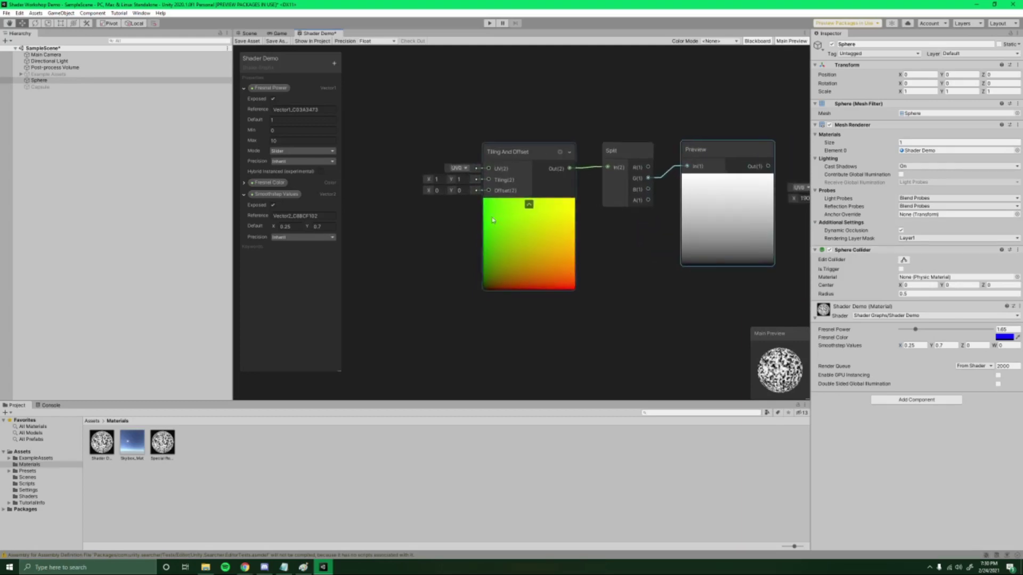
middle_click_drag(606, 238, 623, 251)
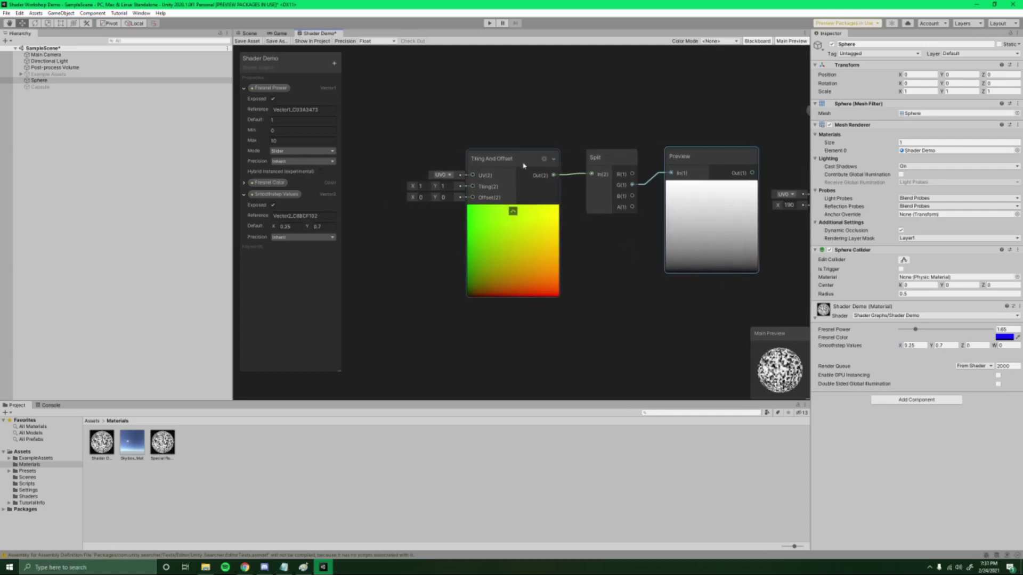
middle_click_drag(588, 267, 585, 269)
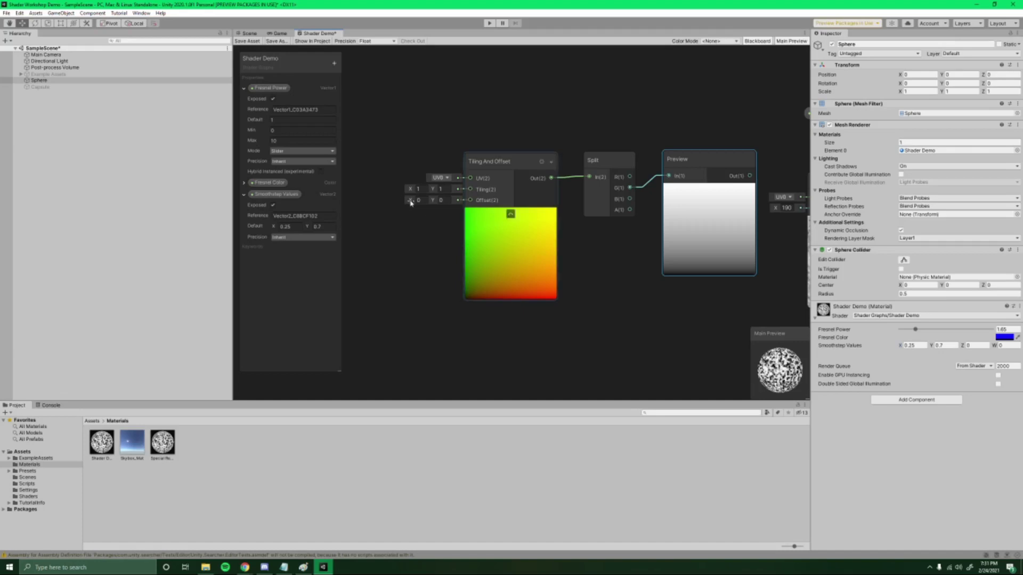
left_click_drag(410, 203, 423, 208)
left_click_drag(629, 177, 668, 175)
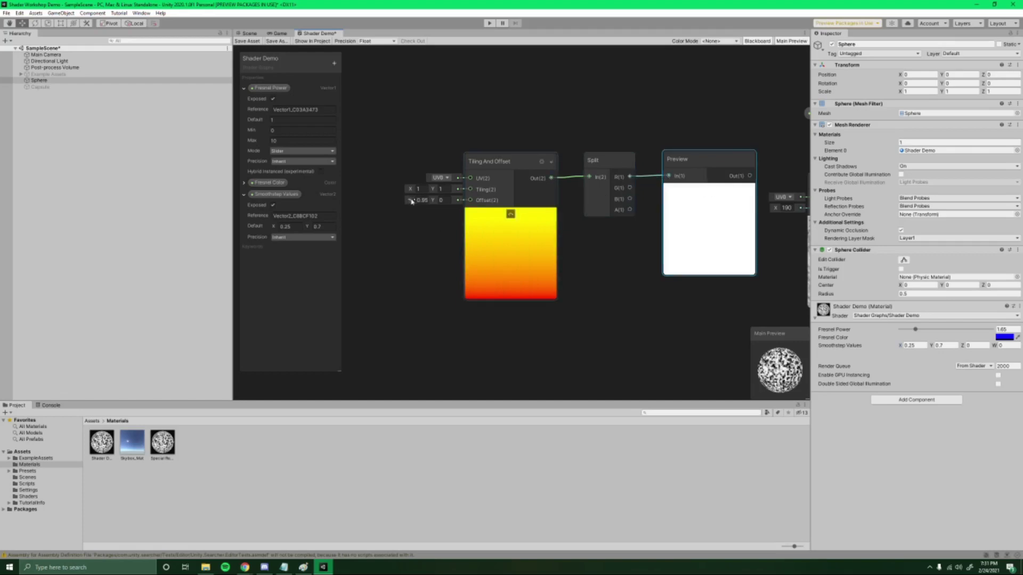
left_click_drag(411, 201, 669, 176)
mouse_move(434, 201)
left_mouse_down()
mouse_move(452, 201)
mouse_move(421, 202)
mouse_move(446, 202)
mouse_move(427, 206)
mouse_move(430, 218)
left_mouse_up()
Create a Time node and place it ahead of the Tiling And Offset node, leaving space between them.
scroll(574, 200, "down", 2)
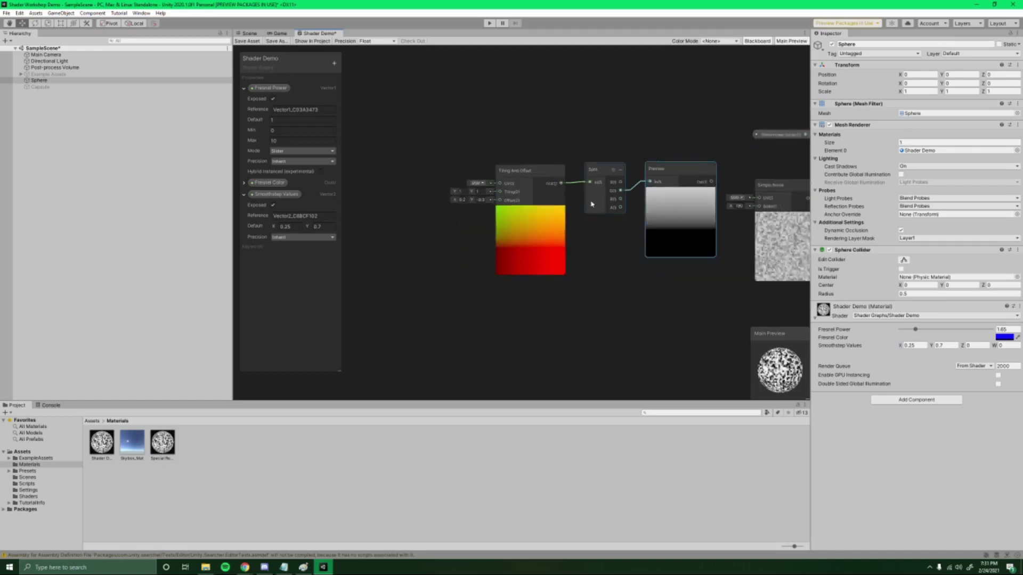
scroll(533, 269, "down", 1)
middle_click_drag(576, 279, 646, 253)
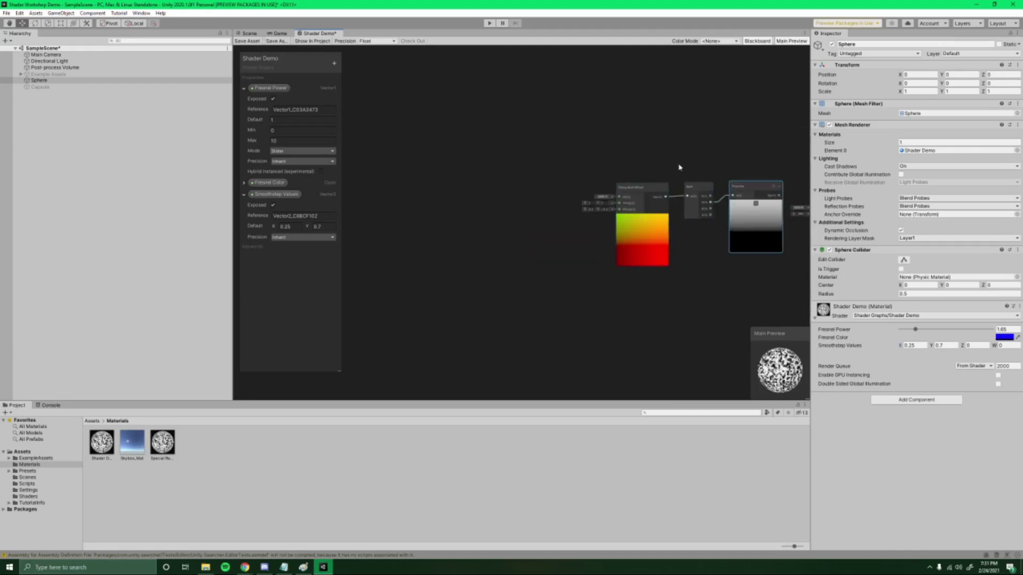
left_click(478, 189)
key("space")
type("time")
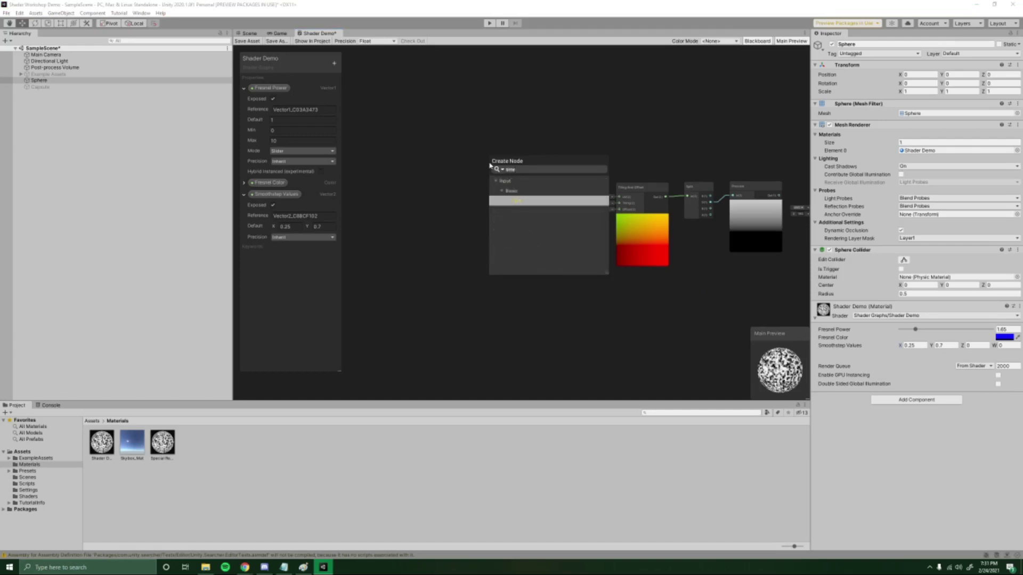
key("Return")
scroll(485, 190, "up", 4)
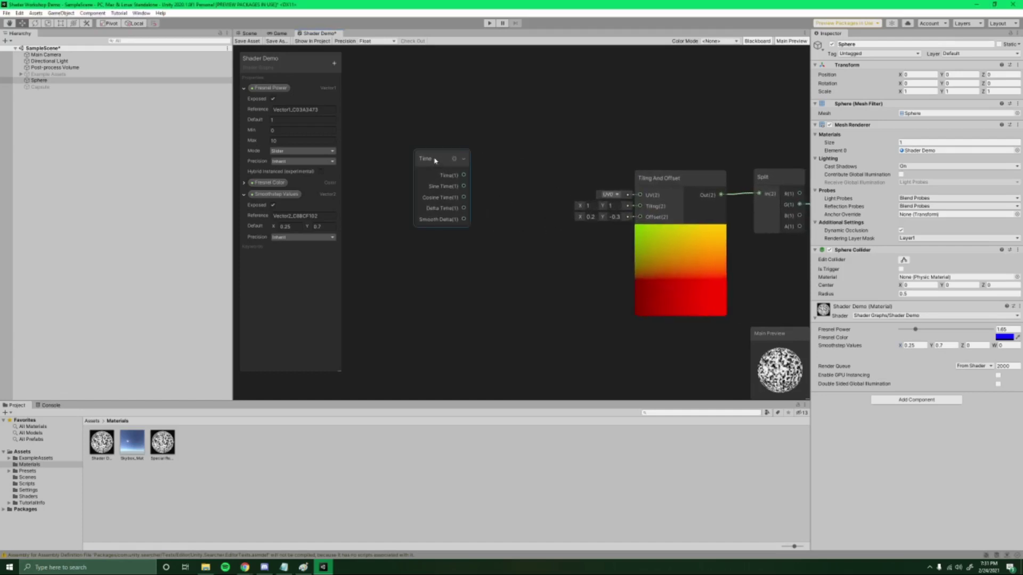
left_click_drag(432, 159, 408, 173)
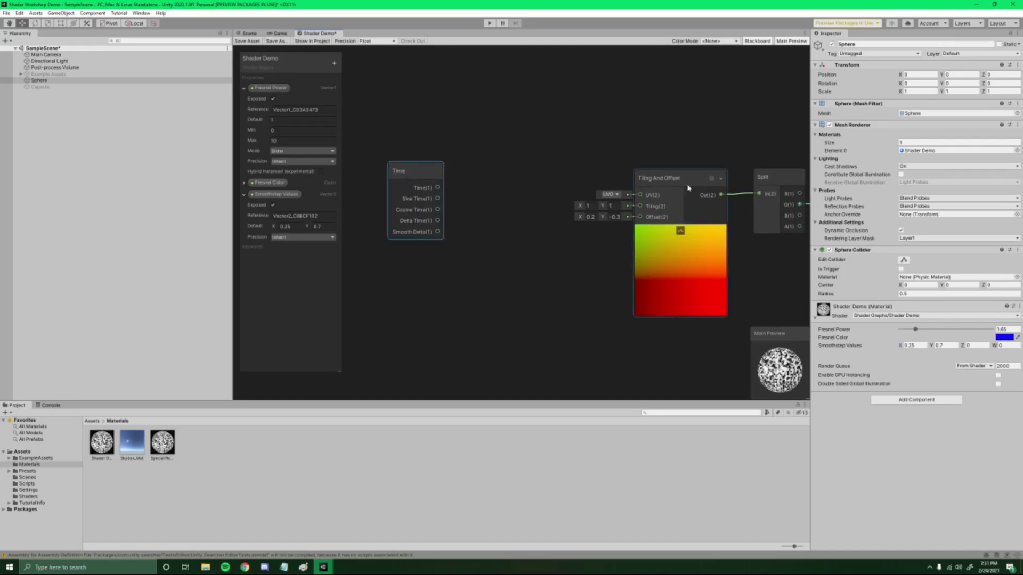
Create a Vector 1 node and place it beneath the Time node.
middle_click_drag(524, 303, 536, 327)
left_click(479, 280)
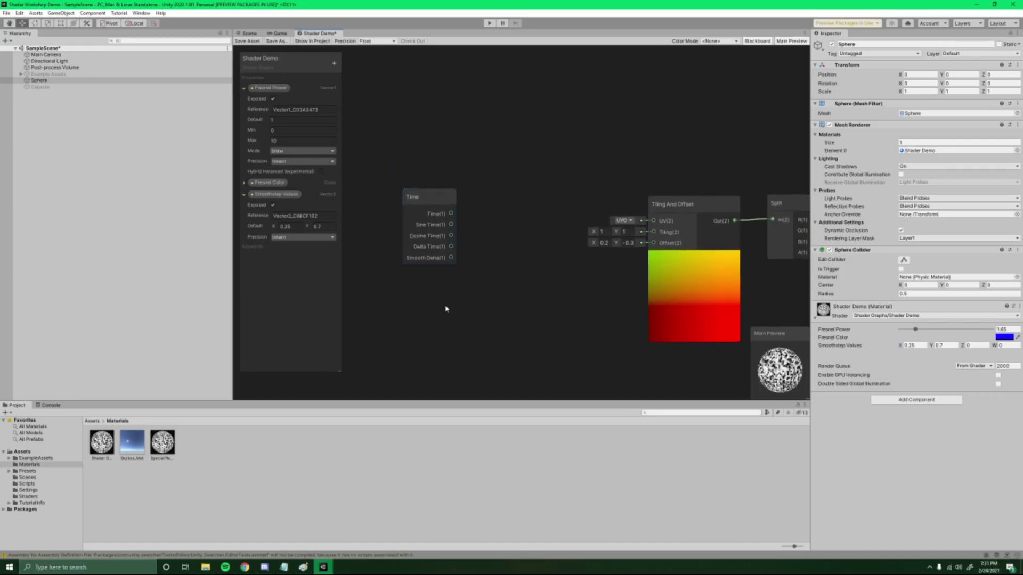
key("space")
type("vector1")
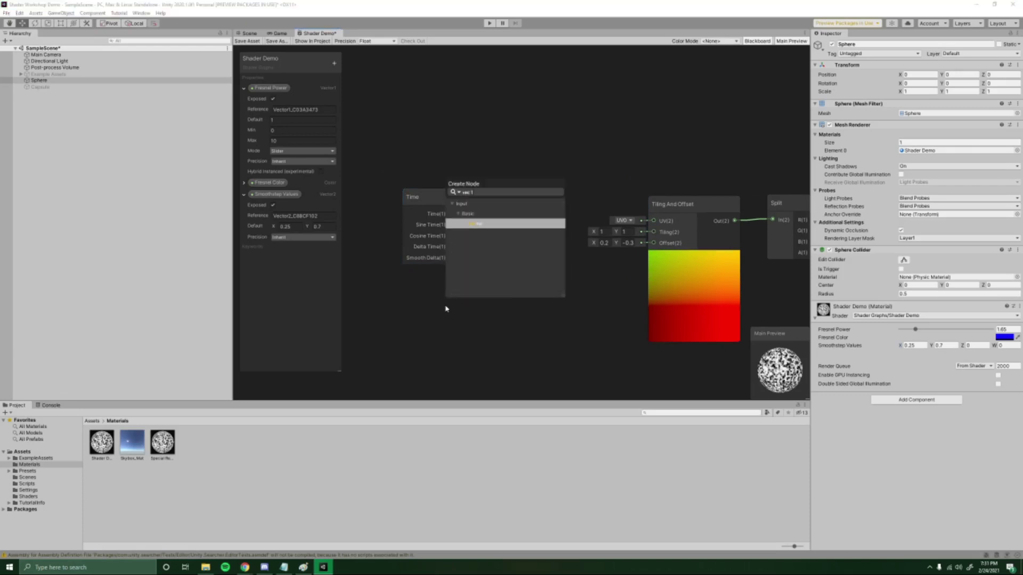
key("Return")
left_click_drag(459, 323, 431, 308)
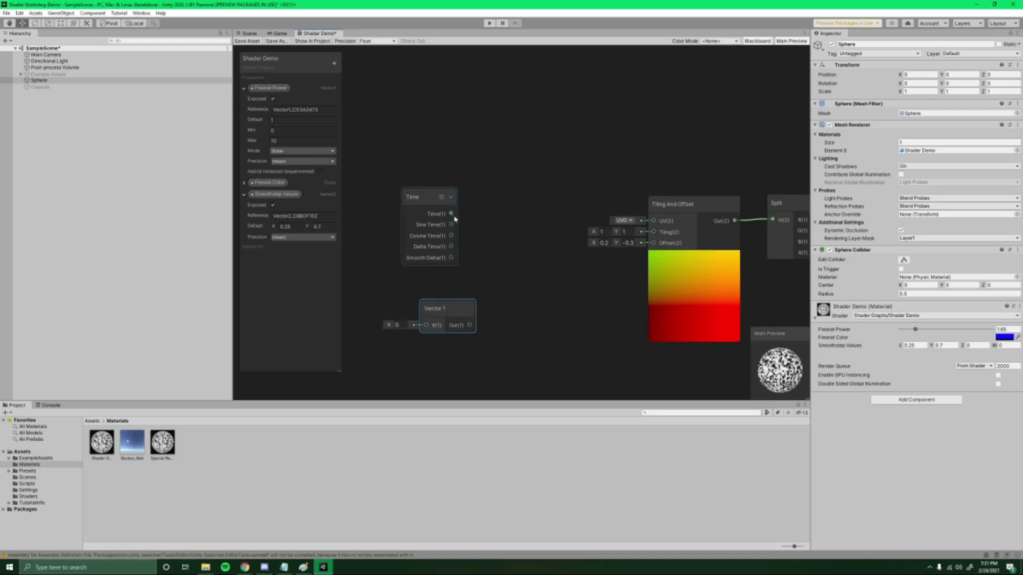
Create a Multiply node fed by the Time output and the Vector 1 output, and stack the two source nodes neatly before it.
left_click_drag(451, 214, 490, 230)
type("mul")
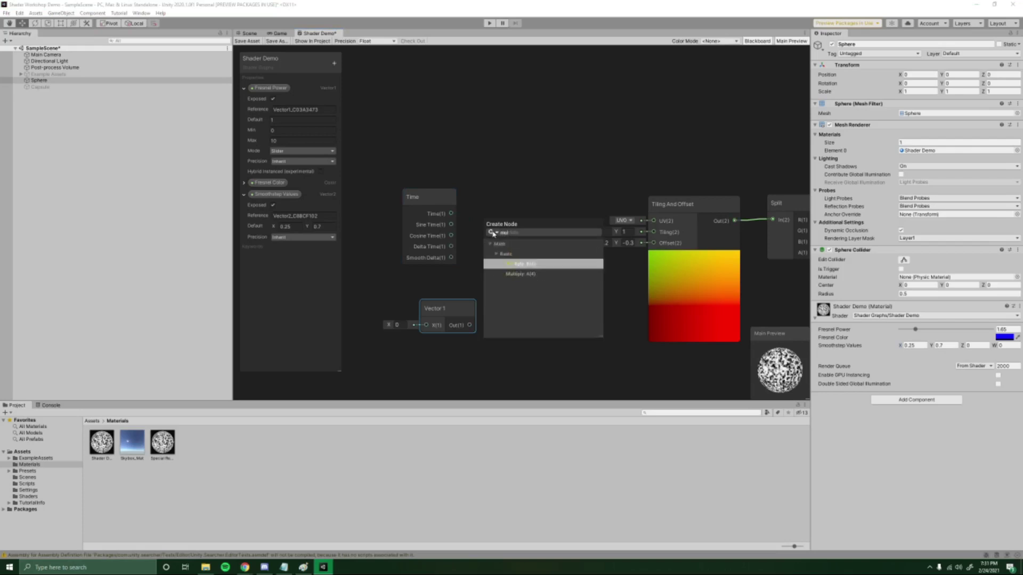
key("Return")
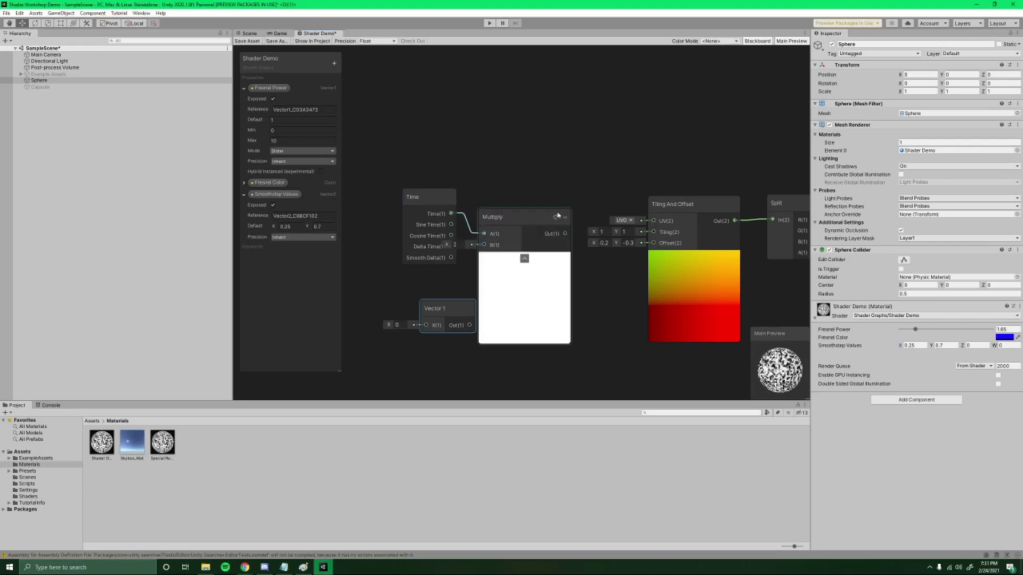
left_click_drag(497, 244, 470, 325)
left_click_drag(443, 307, 423, 290)
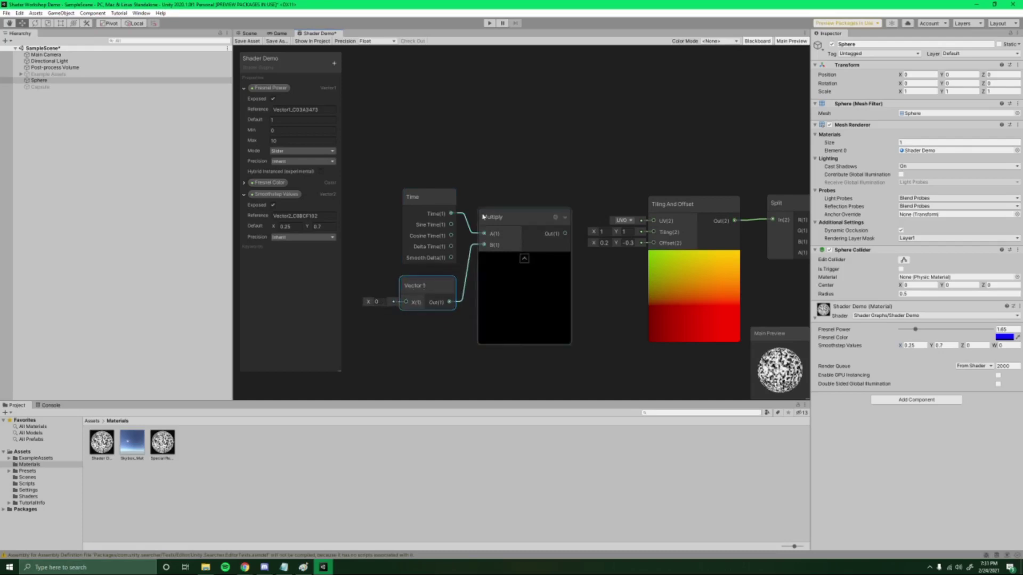
left_click_drag(420, 205, 416, 196)
Set the Vector 1 node's X value to 0.2 and feed the Multiply output into the Tiling And Offset node's Offset input.
left_click(376, 302)
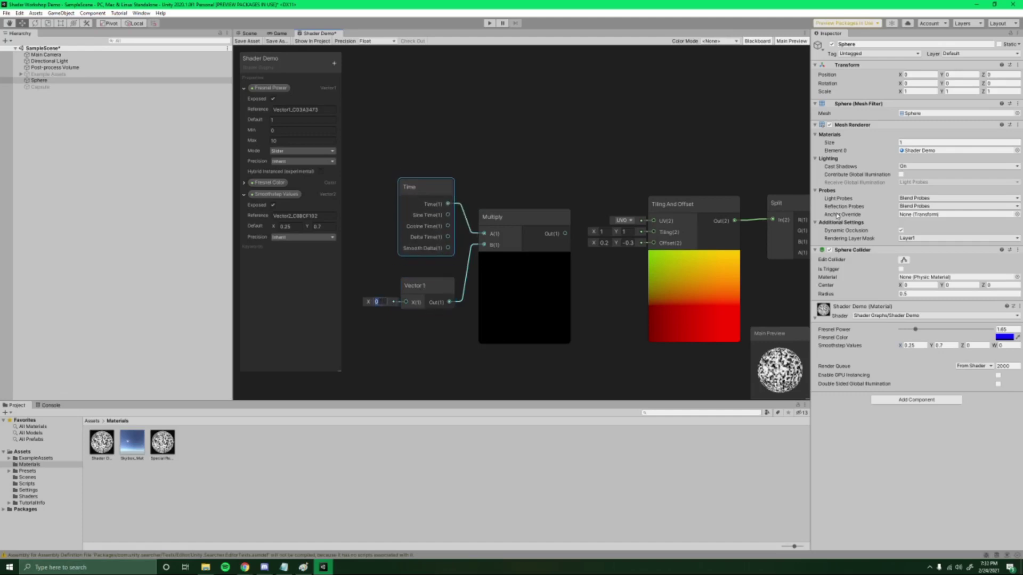
type("2")
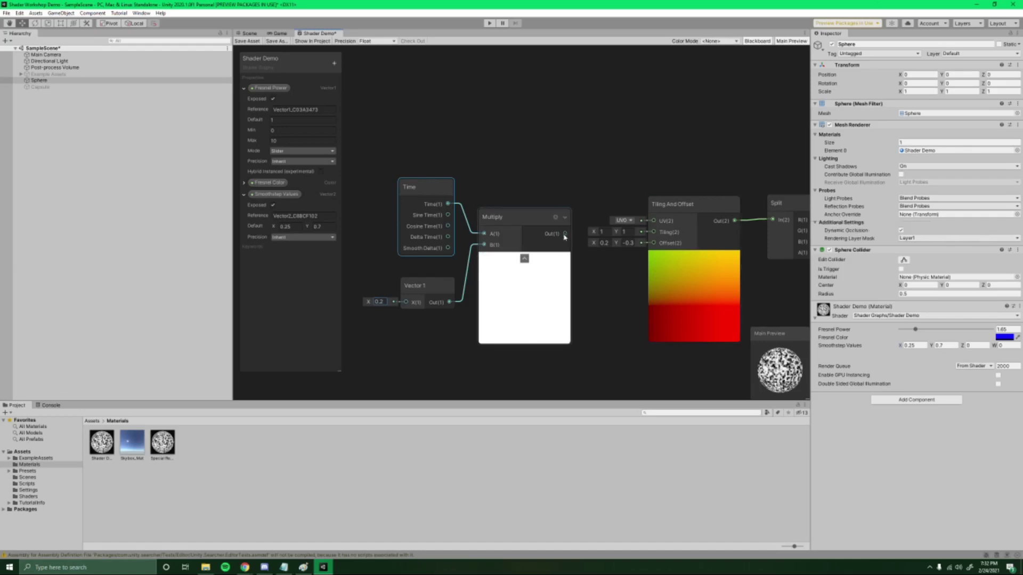
left_click_drag(565, 234, 654, 244)
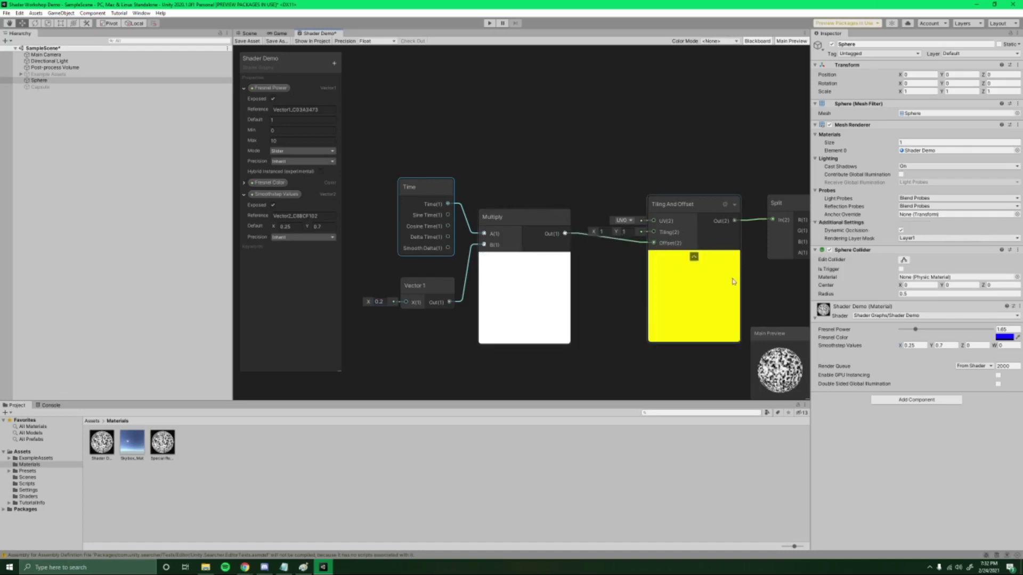
Delete the copied Split node and the Preview node after Tiling And Offset.
scroll(733, 281, "down", 2)
middle_click_drag(578, 152, 641, 153)
left_click_drag(641, 153, 714, 219)
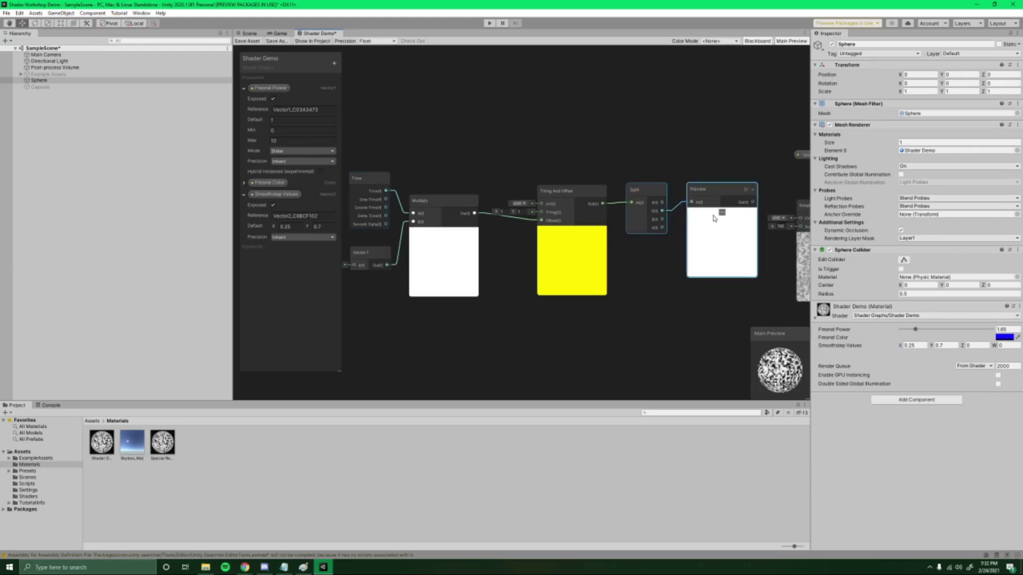
key("Delete")
scroll(652, 215, "down", 1)
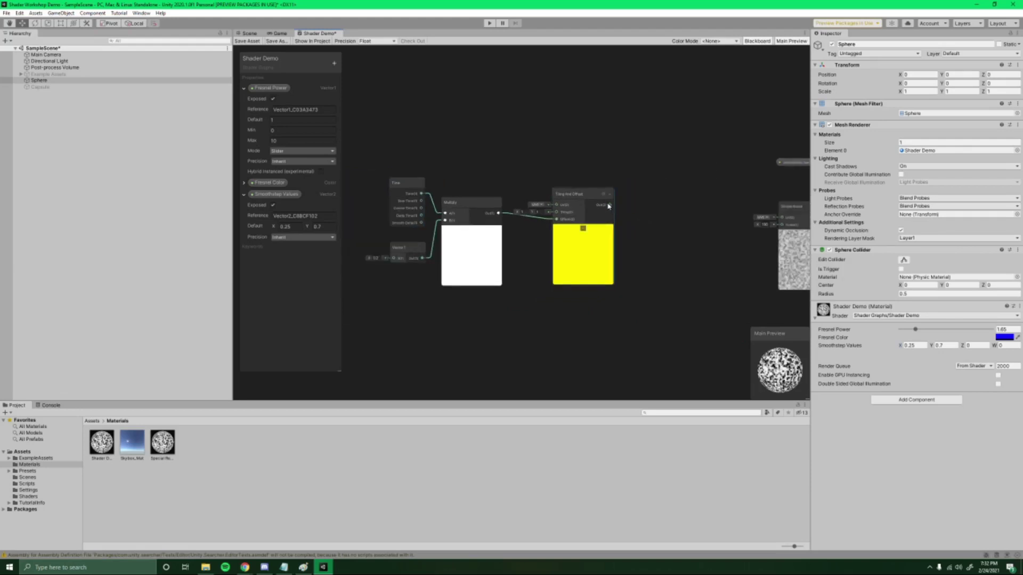
Feed the Tiling And Offset output into Simple Noise's UV input and move the time-driven node group closer to Simple Noise.
left_click_drag(748, 218, 759, 221)
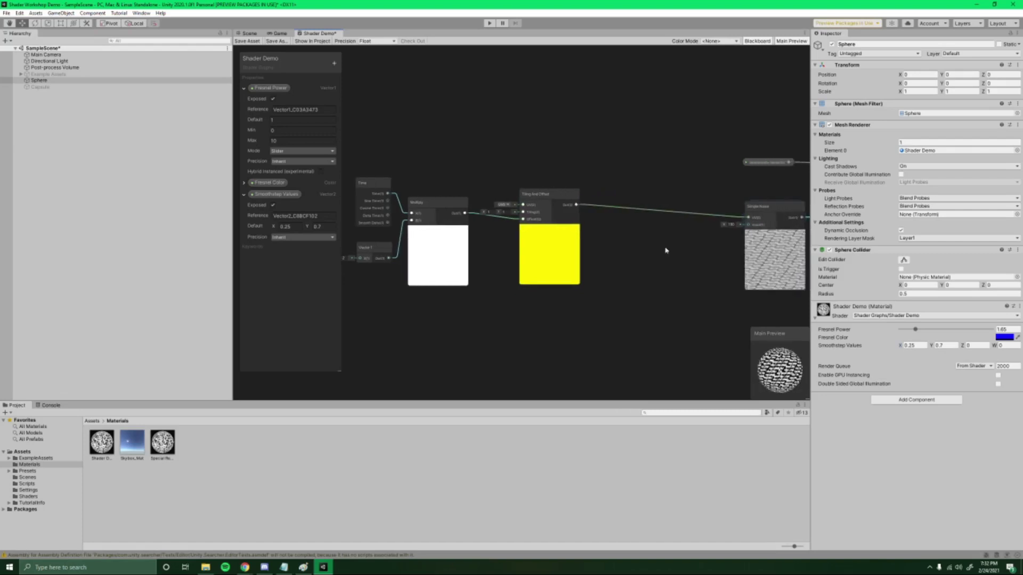
middle_click_drag(746, 219, 782, 219)
left_click(583, 275)
middle_click_drag(582, 275, 707, 281)
middle_click_drag(637, 158, 501, 118)
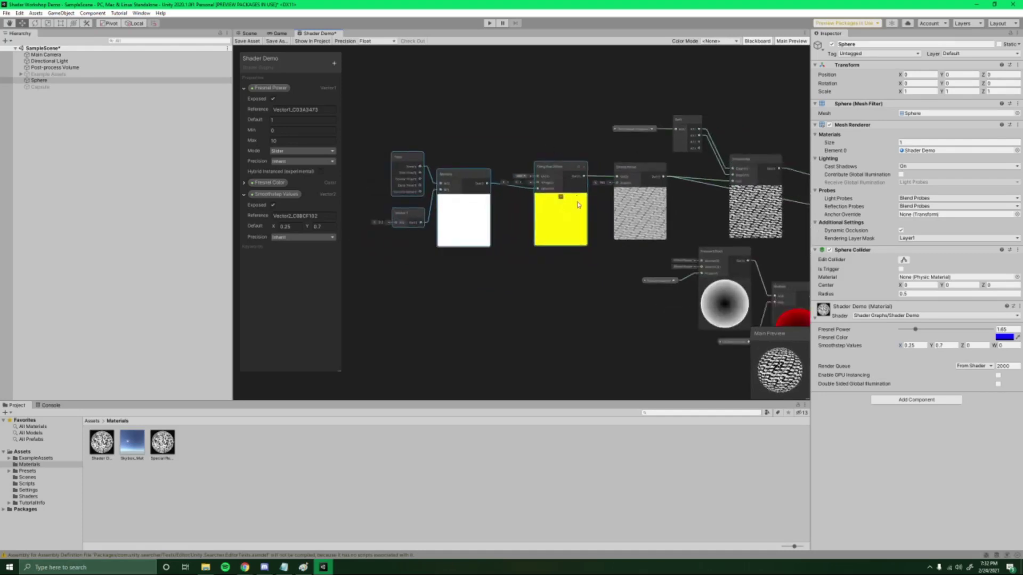
Examine the scrolling noise on the Simple Noise node and maximize the Shader Graph window to show the whole node chain.
scroll(639, 240, "up", 5)
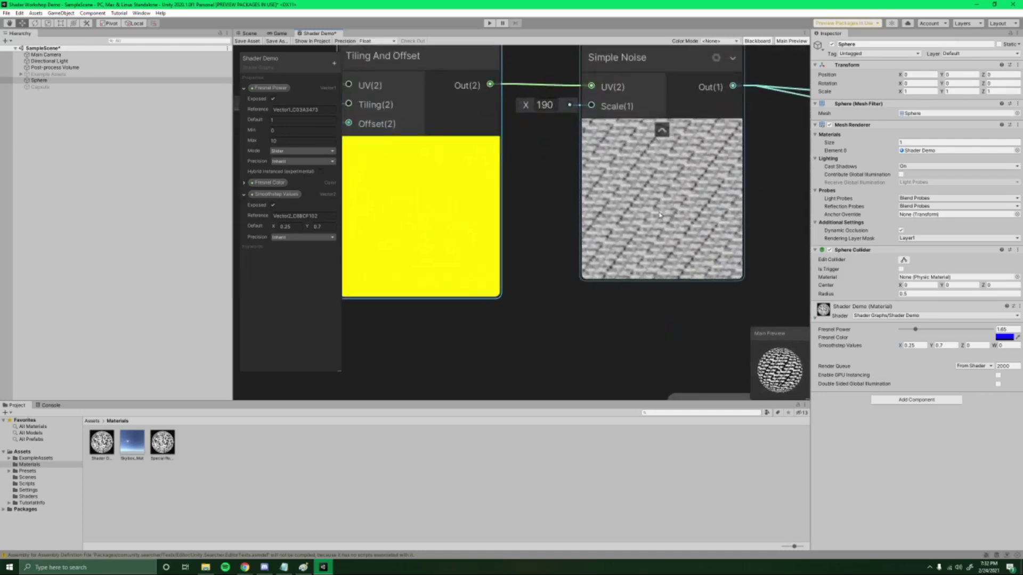
middle_click_drag(568, 247, 704, 247)
scroll(703, 247, "down", 3)
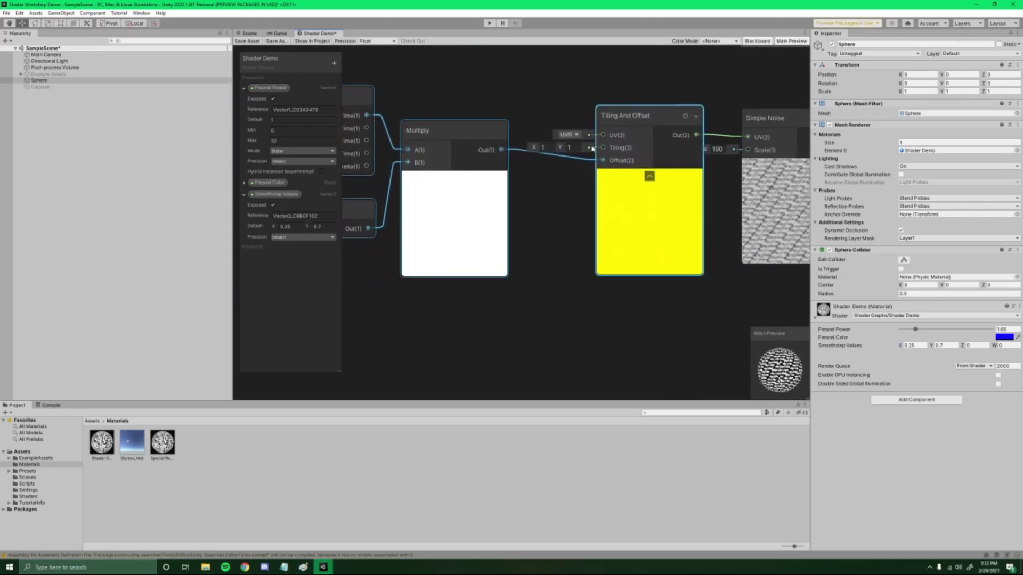
middle_click_drag(703, 285, 637, 289)
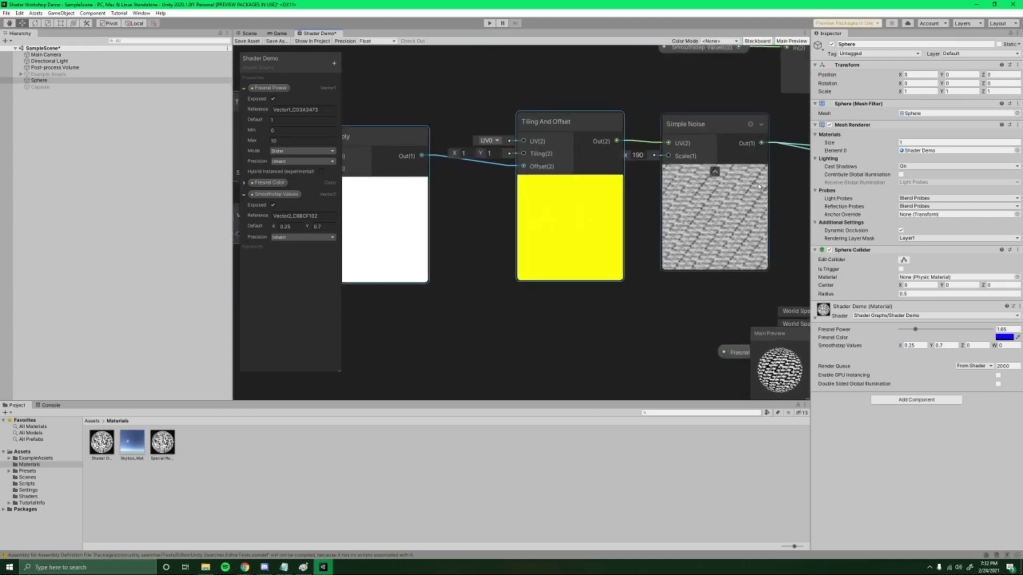
middle_click_drag(597, 316, 498, 293)
scroll(617, 299, "down", 2)
key("shift+space")
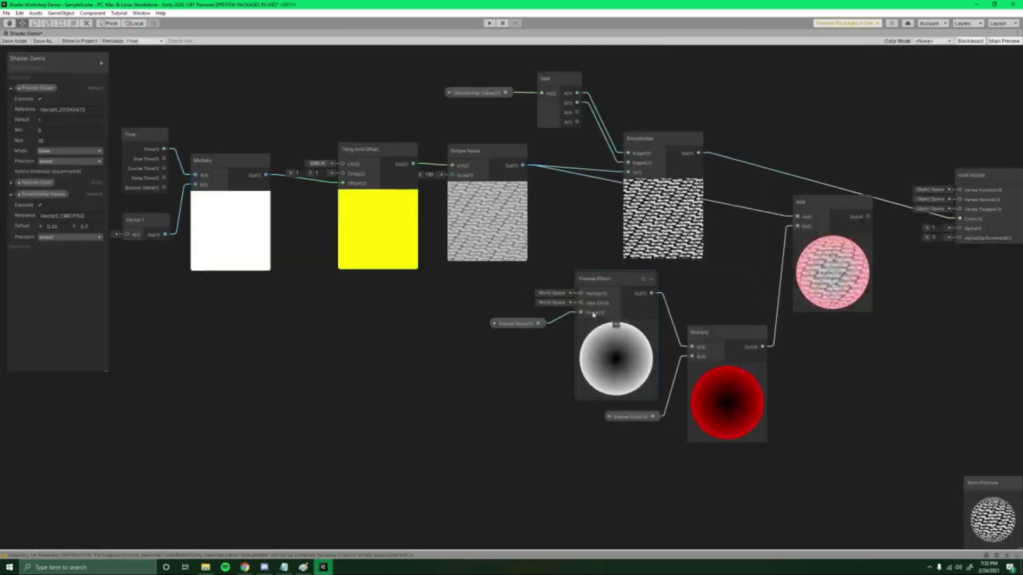
scroll(445, 327, "up", 2)
middle_click_drag(535, 366, 469, 376)
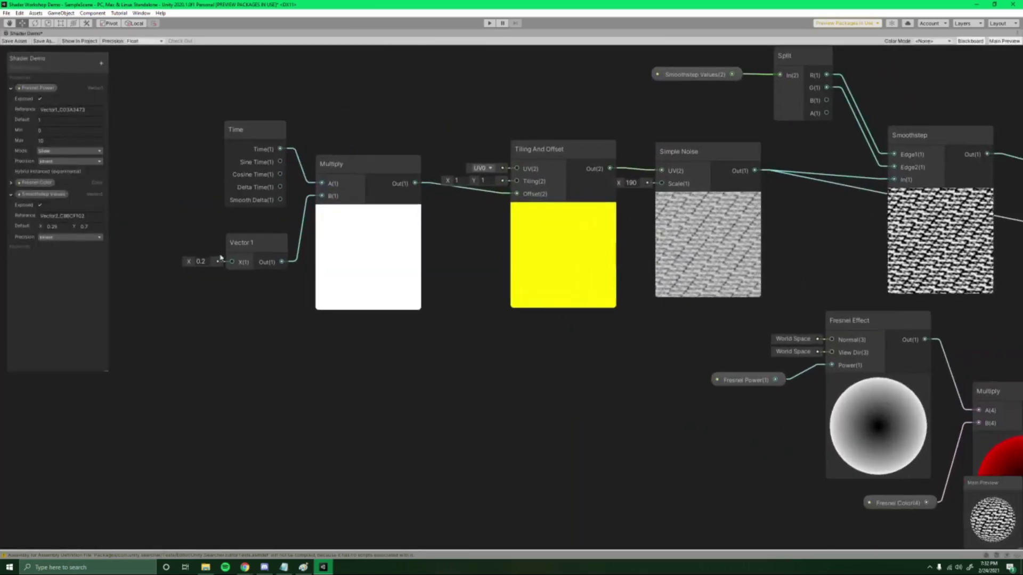
Set the Vector 1 node's X value to 0.05.
left_click(232, 253)
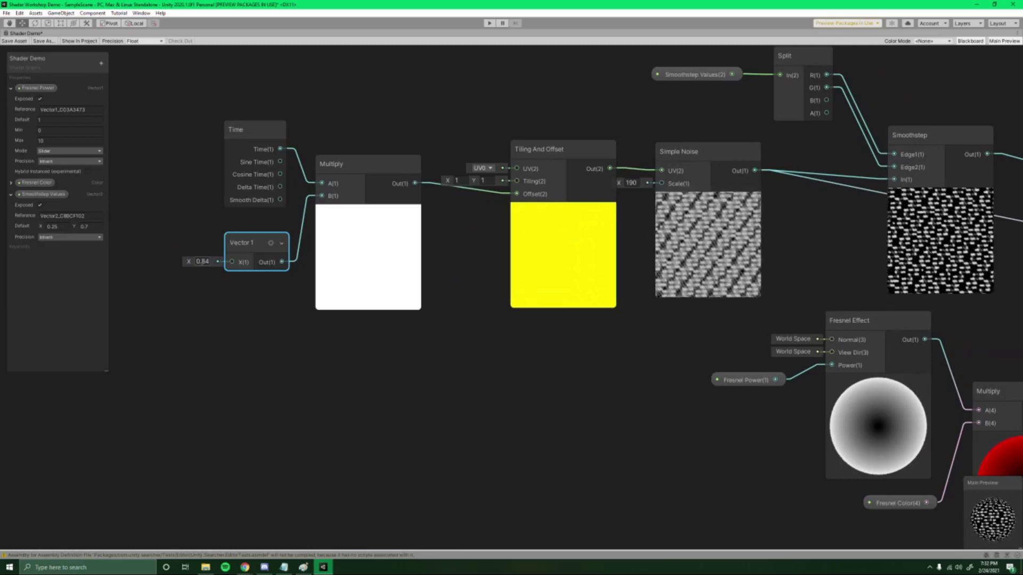
left_click(203, 261)
type("0")
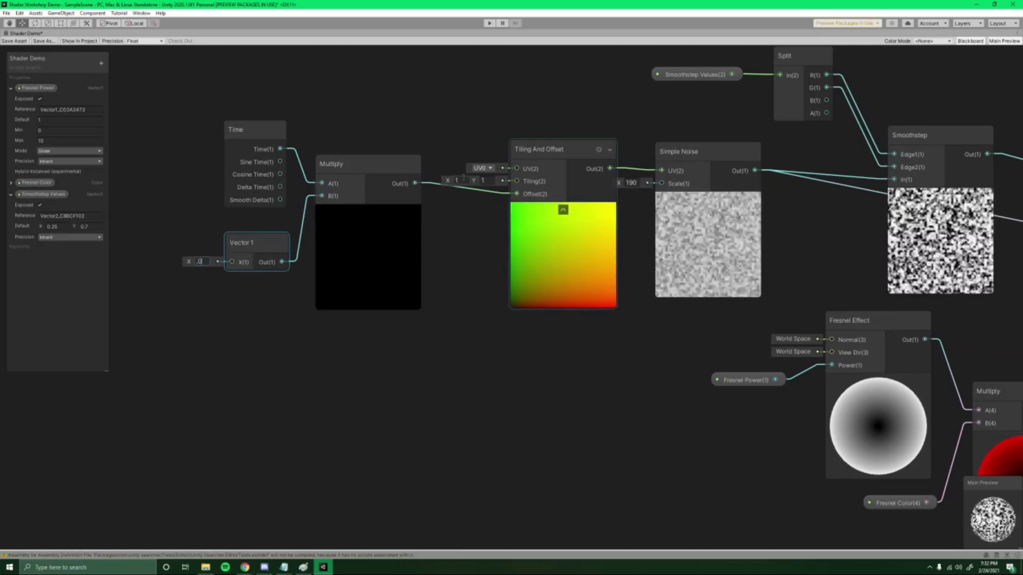
type(".05")
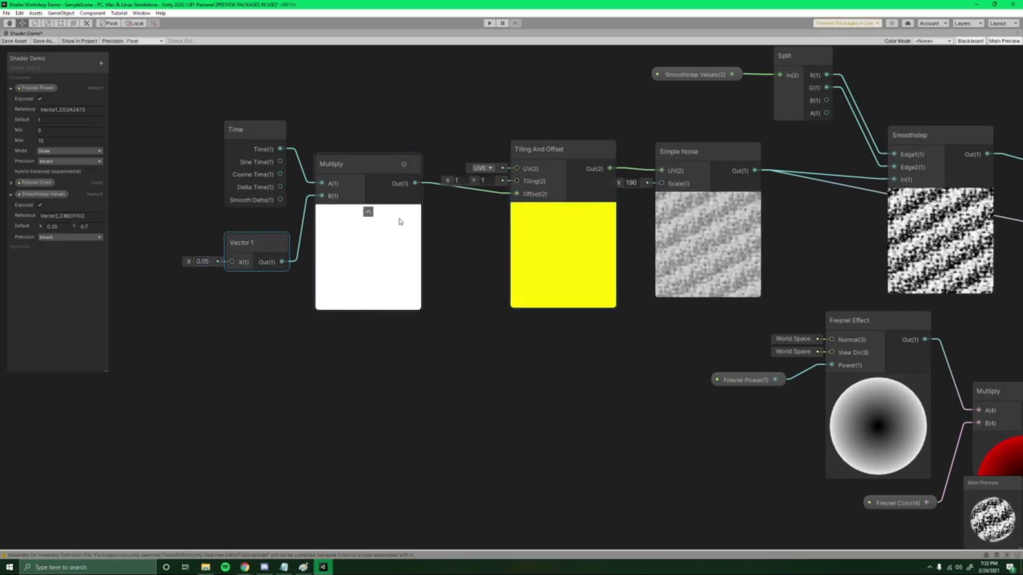
middle_click_drag(357, 314, 348, 349)
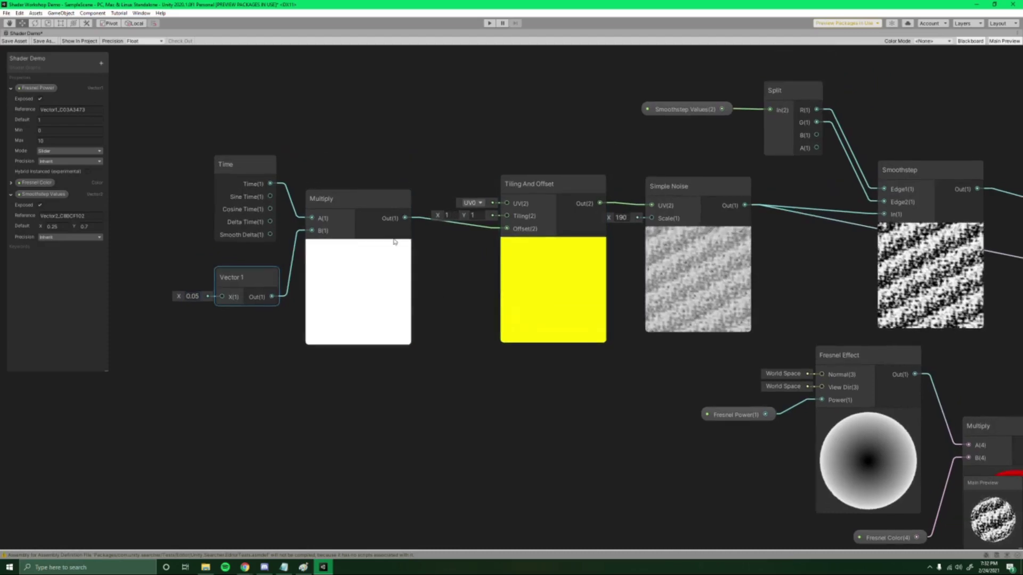
Space the Multiply and Tiling And Offset nodes further apart and delete the connection between them.
left_click(361, 213)
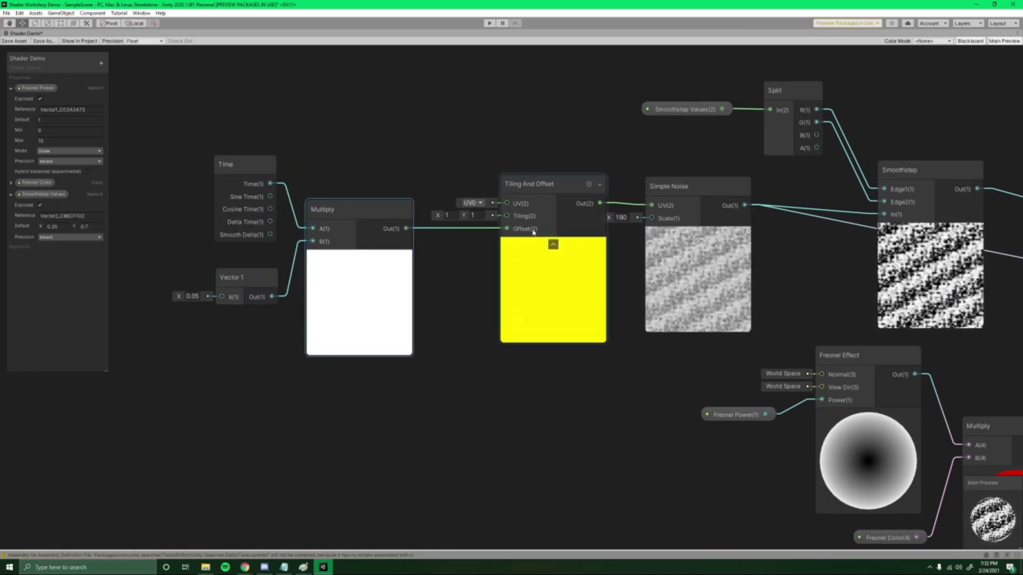
left_click_drag(542, 208, 568, 206)
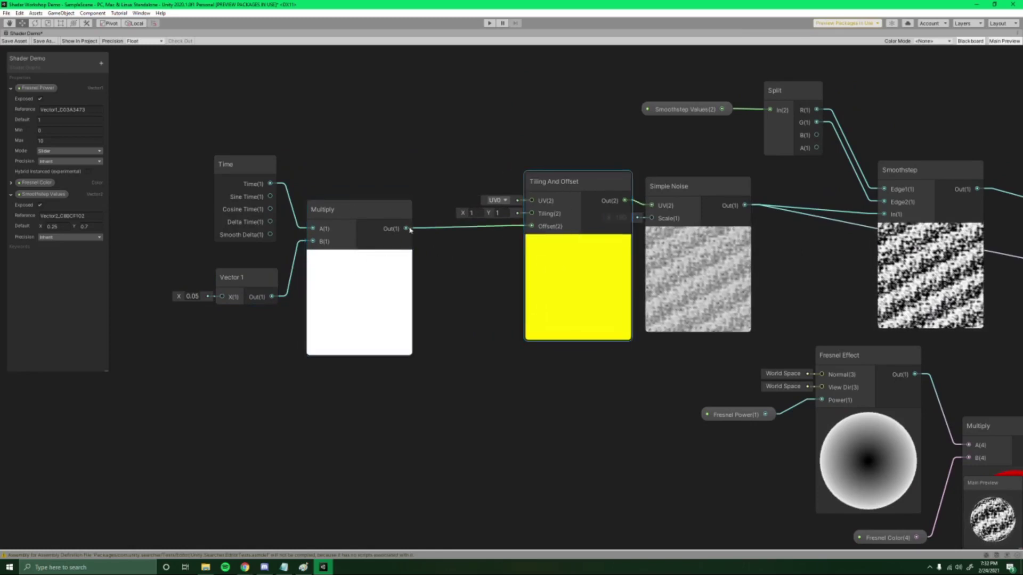
left_click_drag(374, 217, 364, 218)
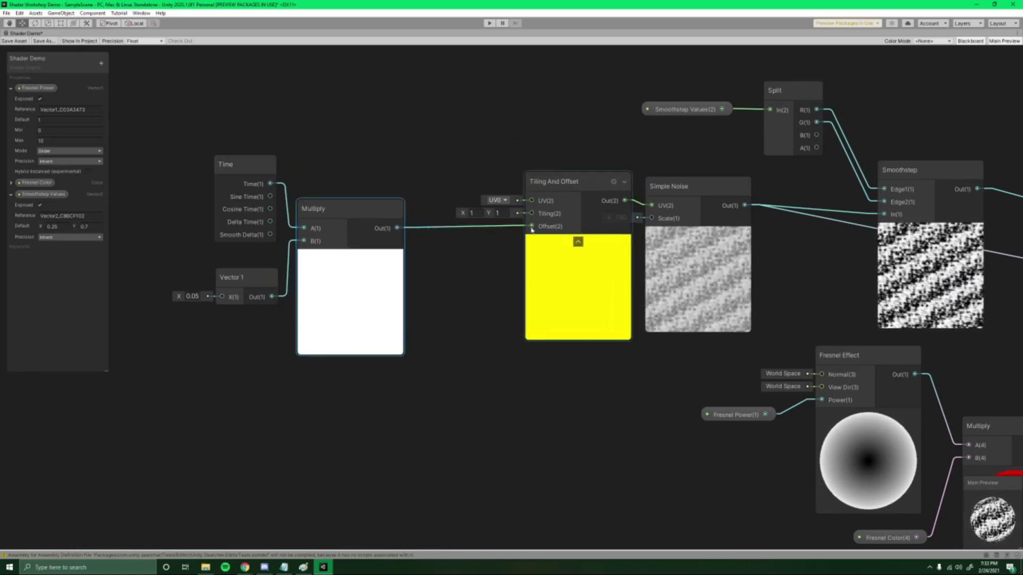
left_click(441, 227)
key("Delete")
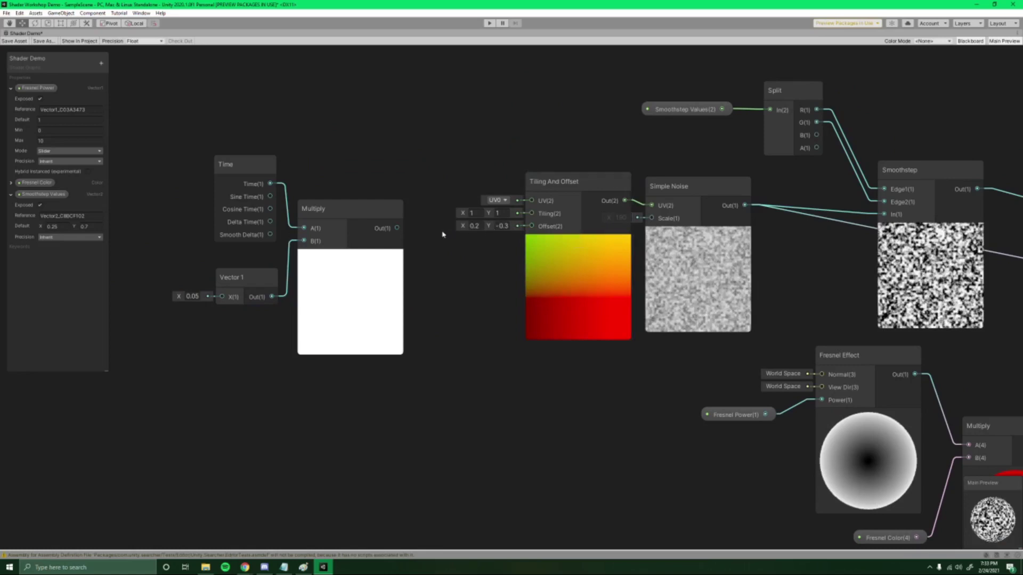
Create a Vector 2 node with its X fed by the Multiply output, and connect its output to Tiling And Offset's Offset input.
left_click_drag(397, 229, 441, 273)
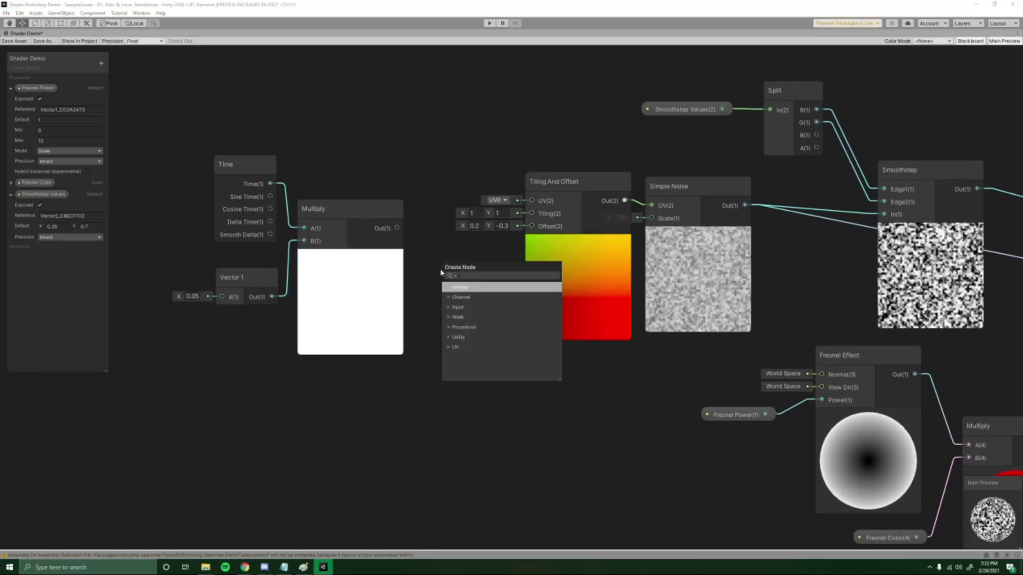
type("vec")
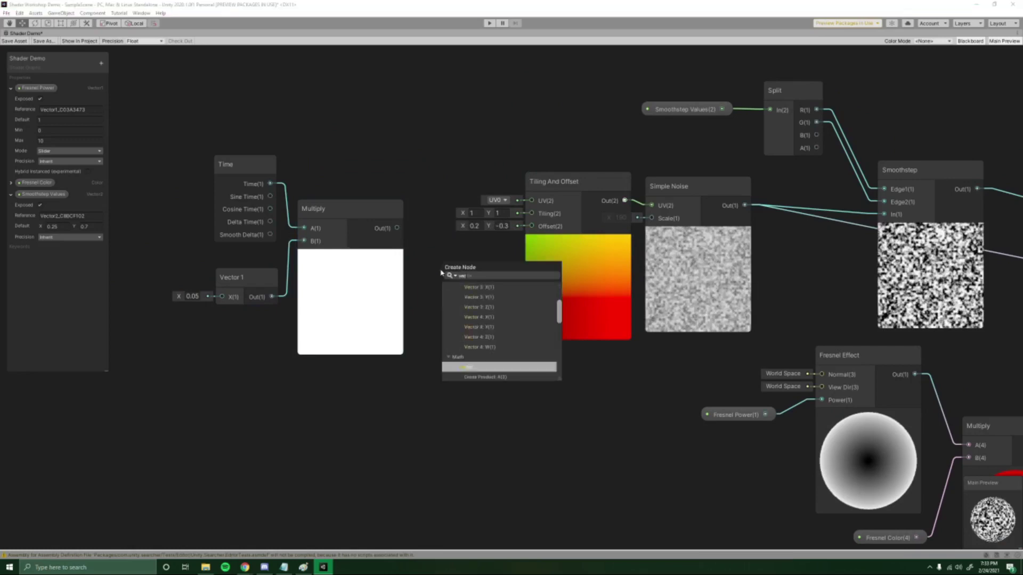
type(" 2")
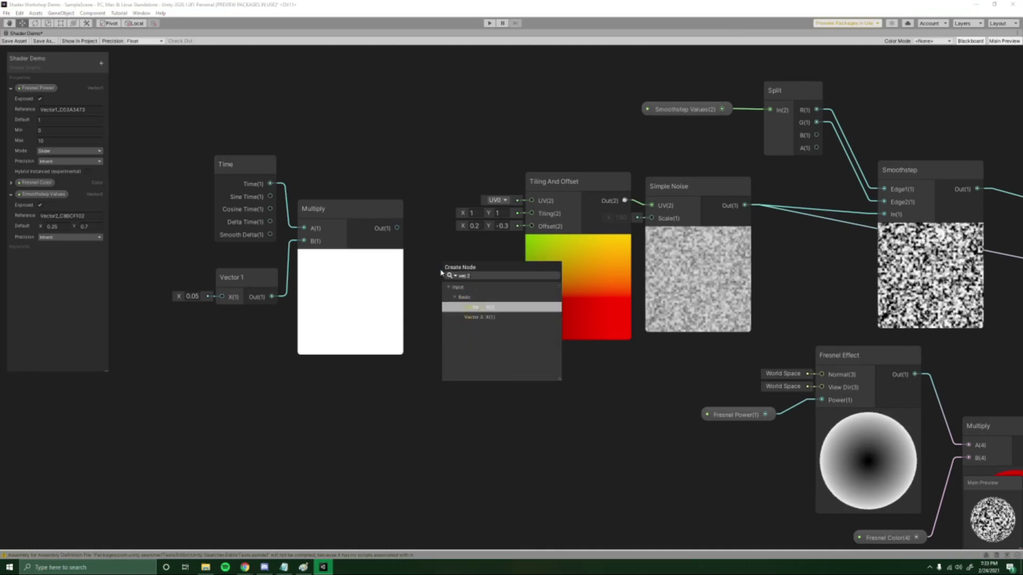
left_click(484, 317)
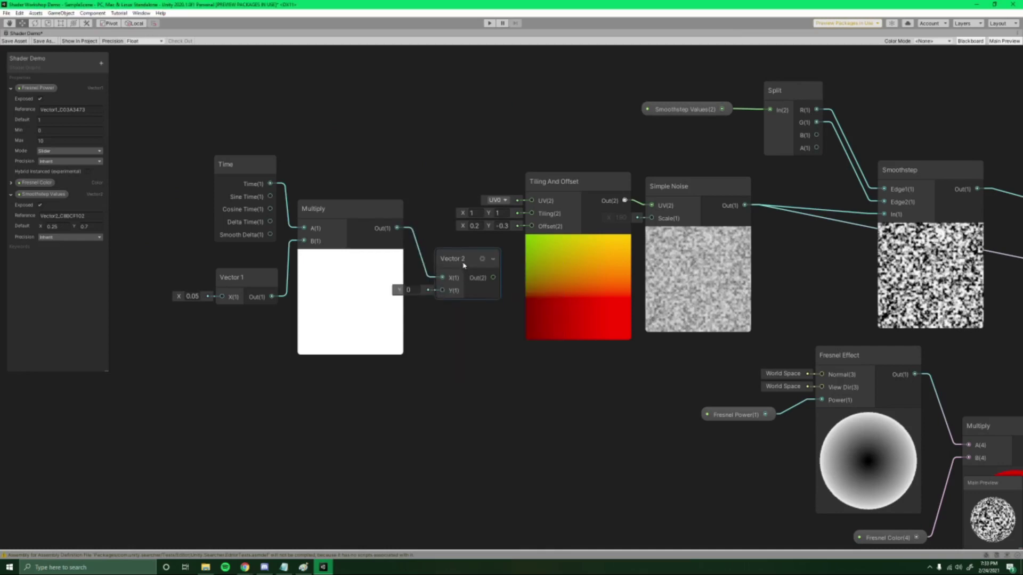
left_click_drag(464, 265, 480, 272)
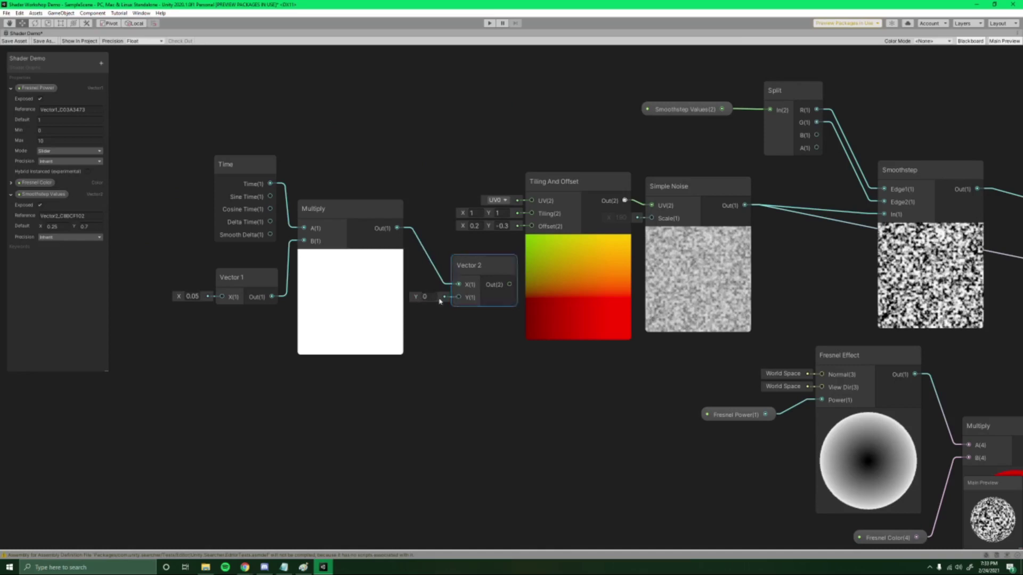
left_click_drag(506, 286, 532, 226)
Set the Vector 1 node's X value to 0.2 and review the noise previews through to the Add node.
left_click(191, 296)
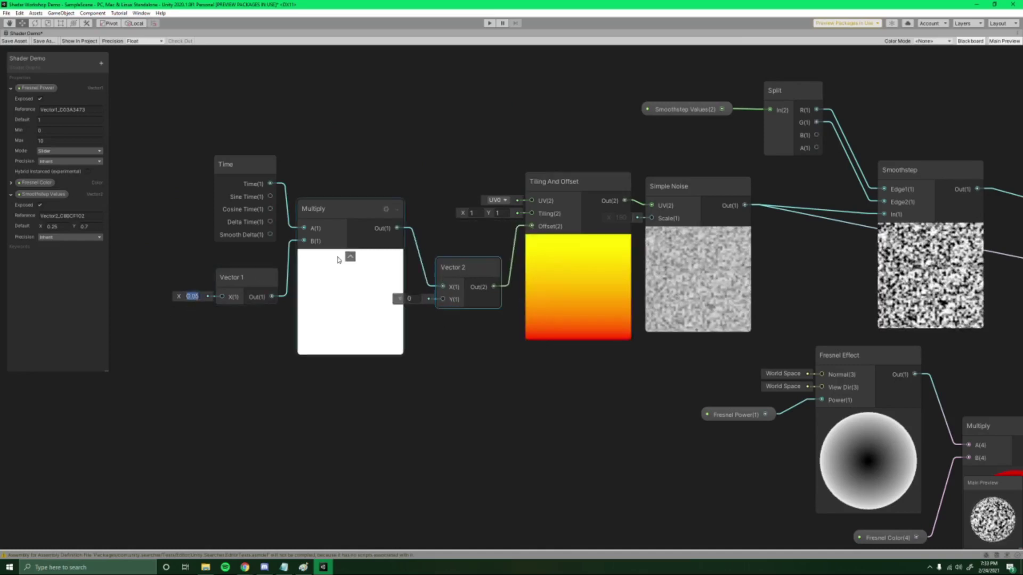
type("0.2")
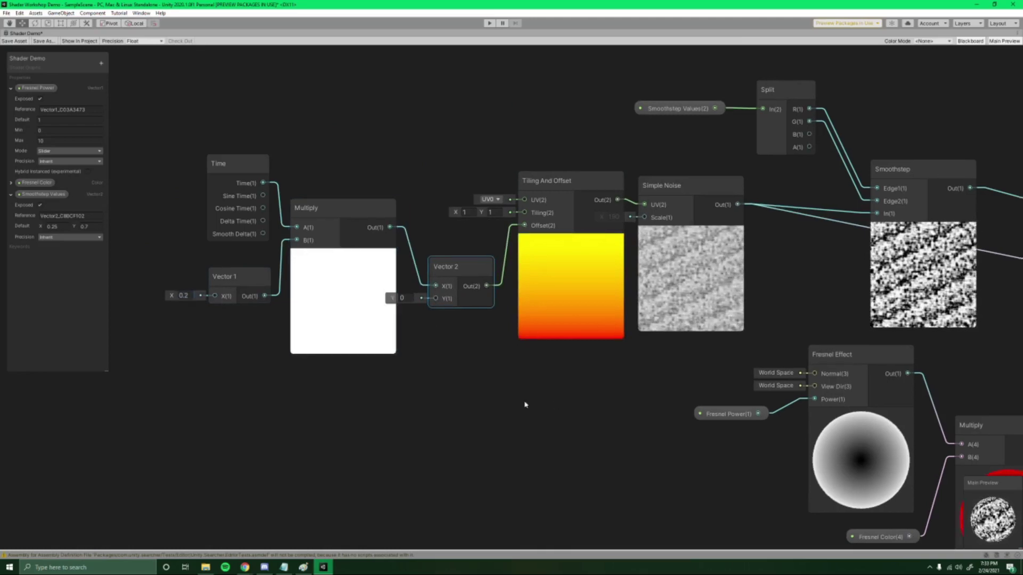
middle_click_drag(525, 405, 469, 410)
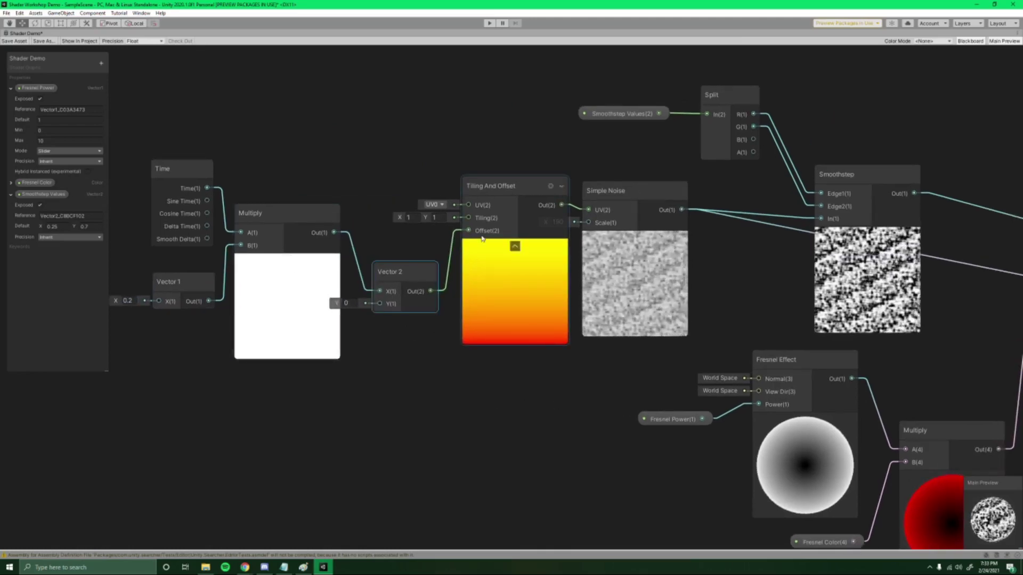
scroll(517, 293, "down", 3)
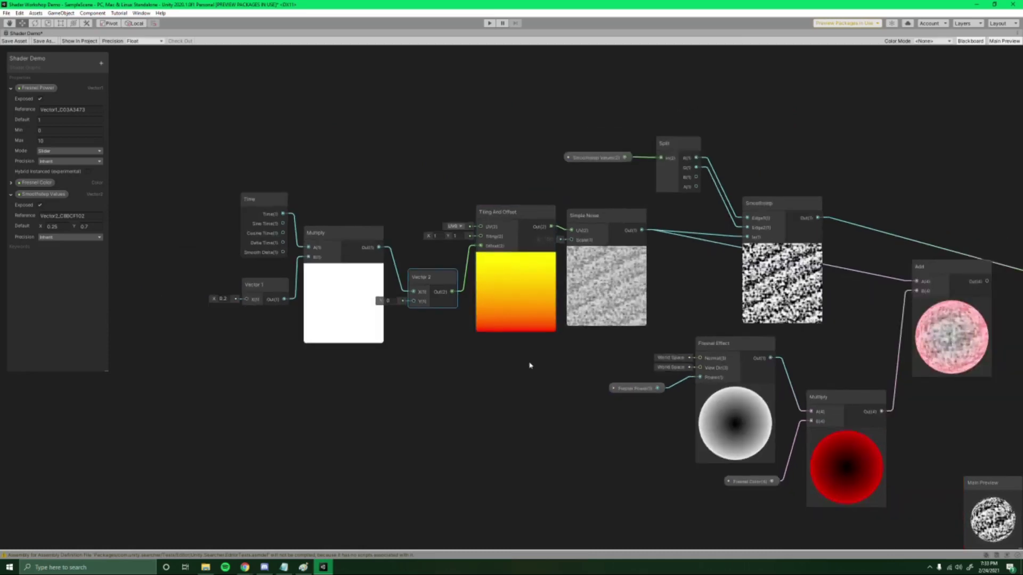
middle_click_drag(530, 365, 397, 355)
scroll(823, 234, "up", 5)
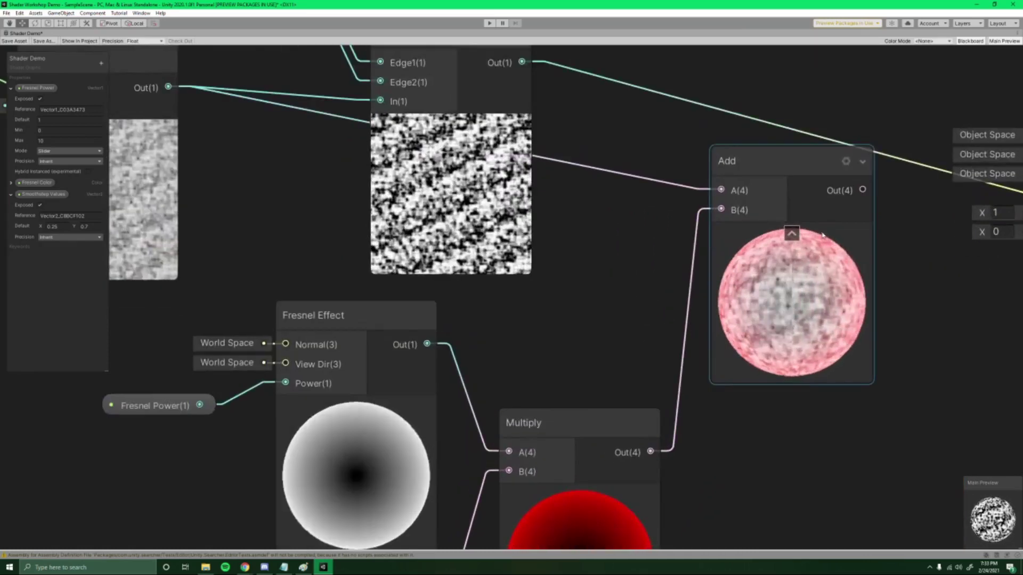
scroll(904, 311, "down", 2)
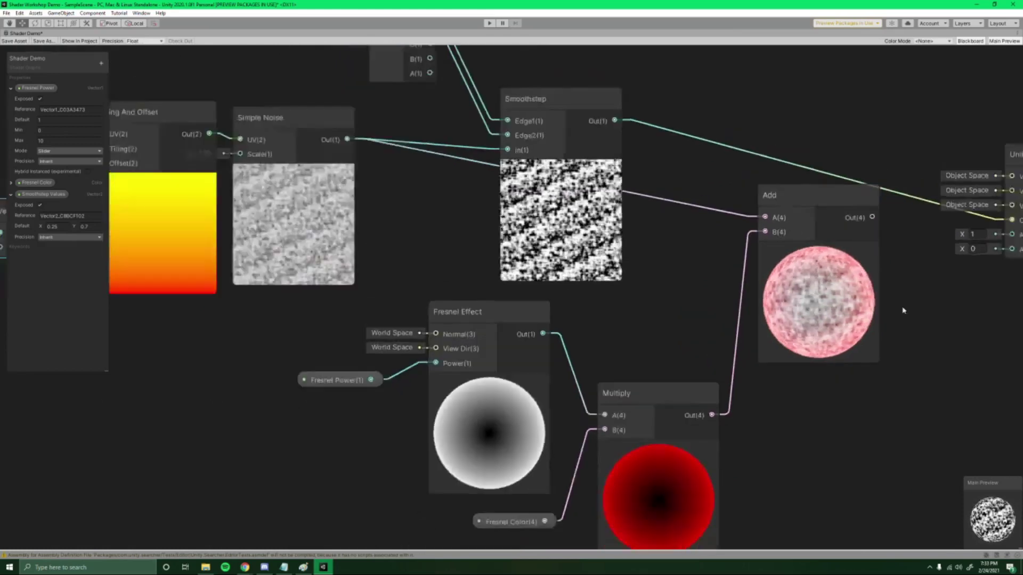
scroll(903, 310, "down", 1)
middle_click_drag(609, 248, 650, 303)
Save the shader graph and check the scrolling noise on the sphere in the Scene view.
left_click(15, 40)
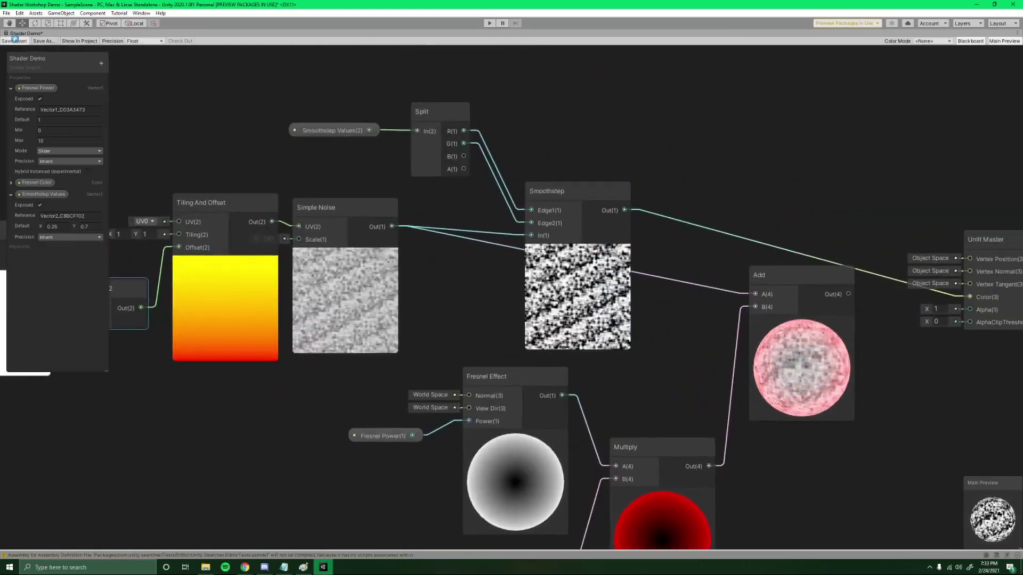
double_click(24, 33)
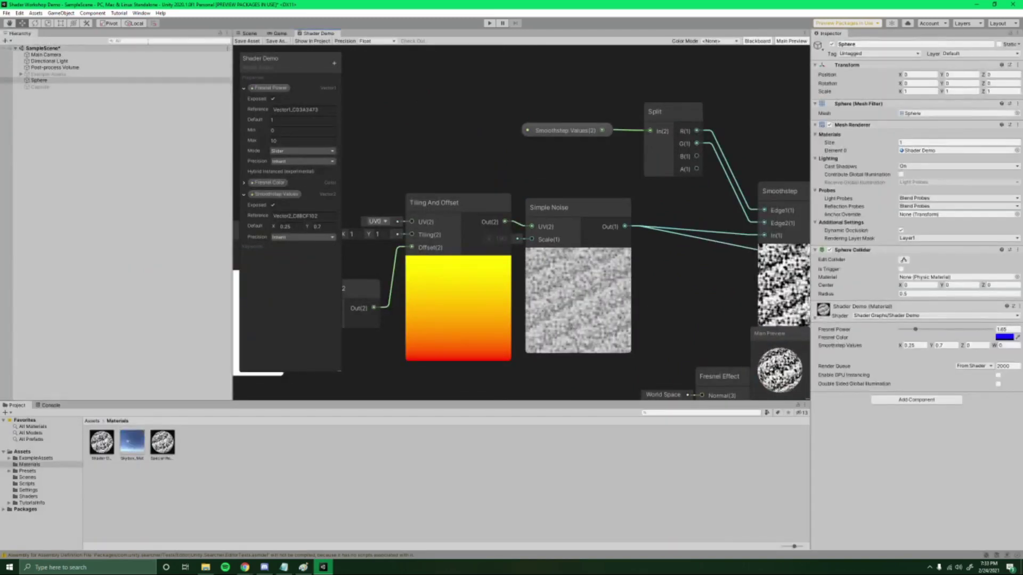
left_click(248, 33)
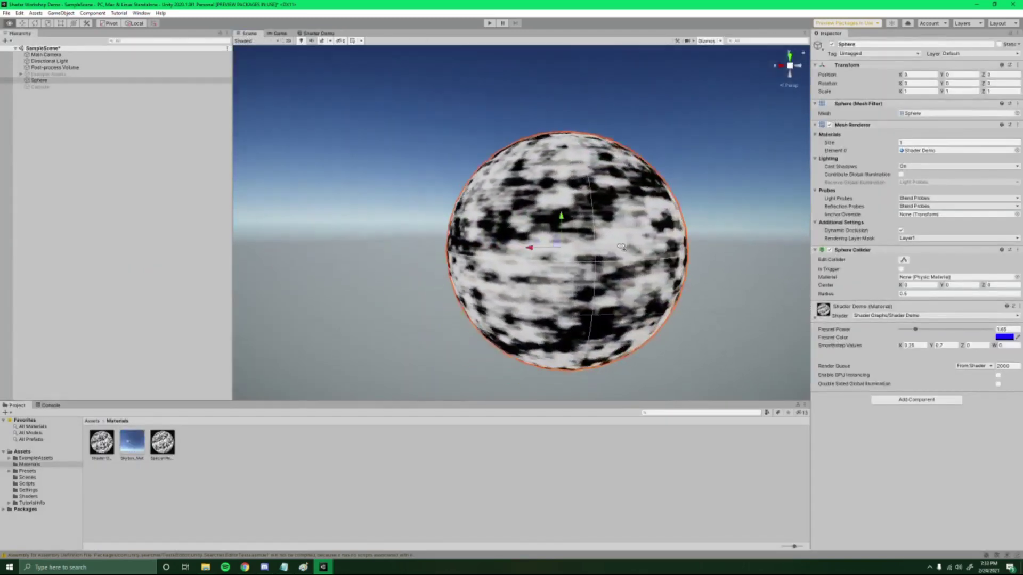
scroll(622, 247, "down", 2)
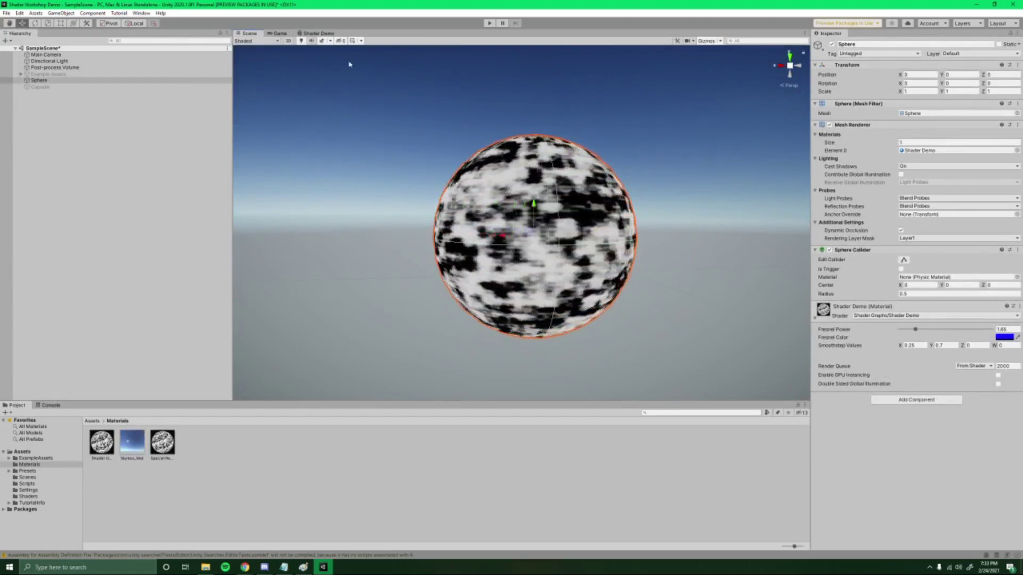
Return to the shader graph and convert the Vector 1 node feeding Multiply into a property.
left_click(319, 33)
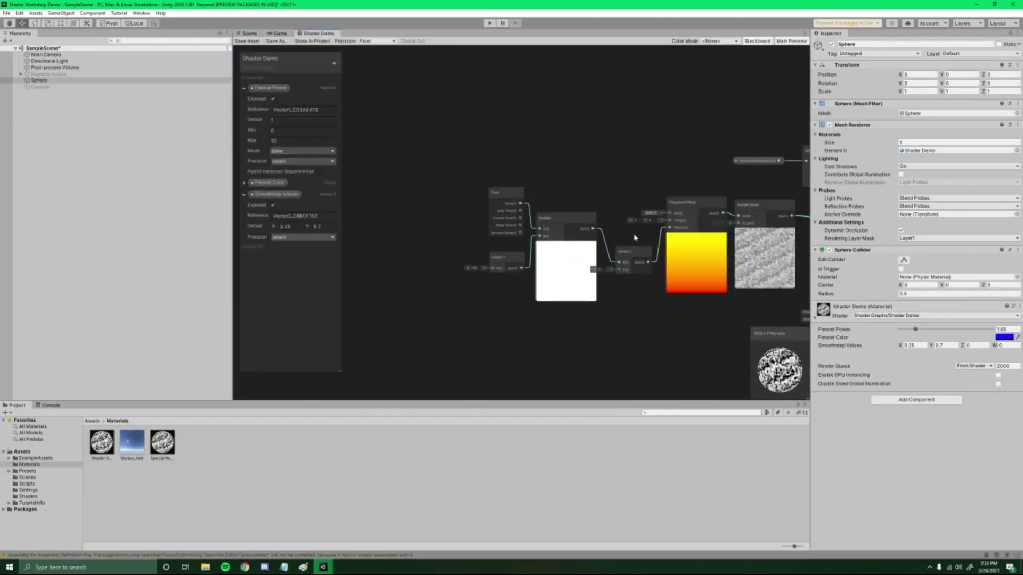
scroll(634, 237, "up", 3)
left_click(468, 235)
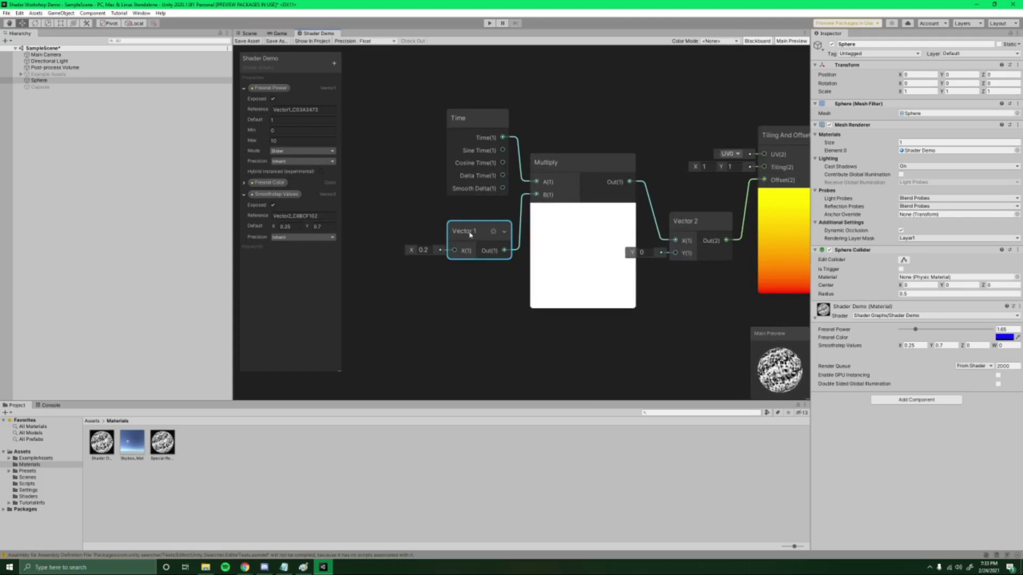
right_click(470, 235)
mouse_move(522, 311)
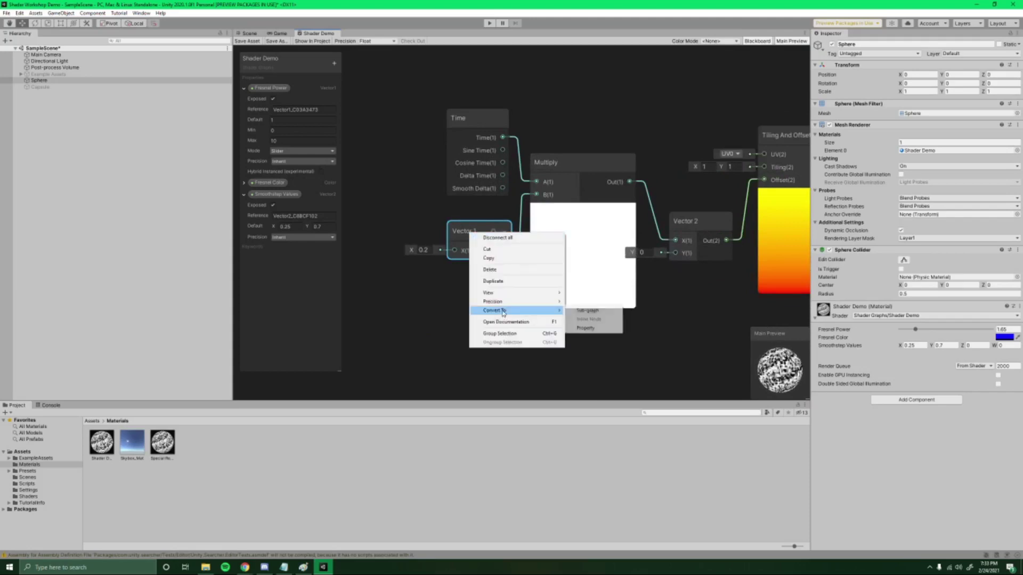
left_click(586, 328)
Rename the new property Noise Scroll Speed and move its node clear of the Multiply node.
double_click(261, 248)
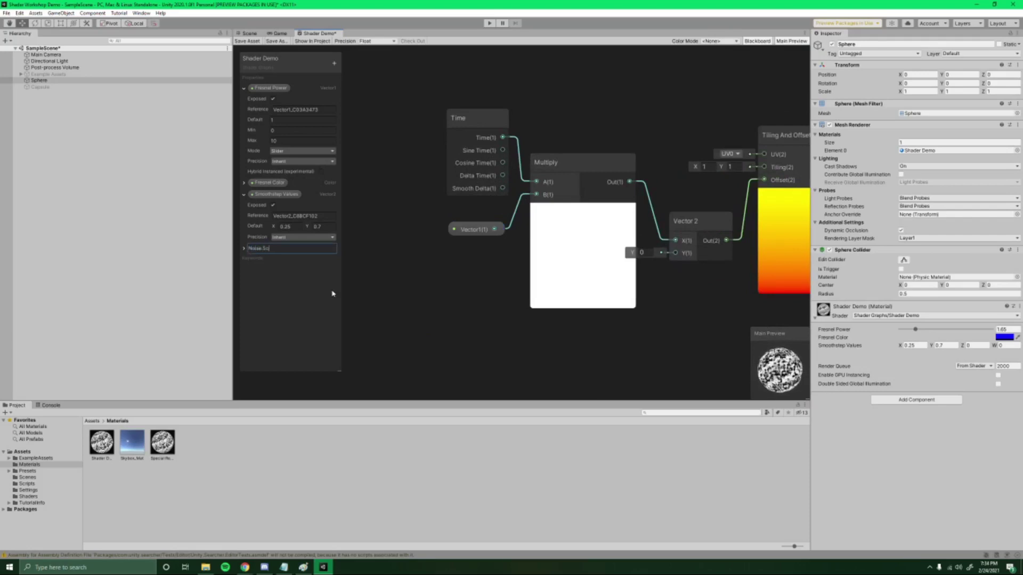
type("Noise Scroll Spe")
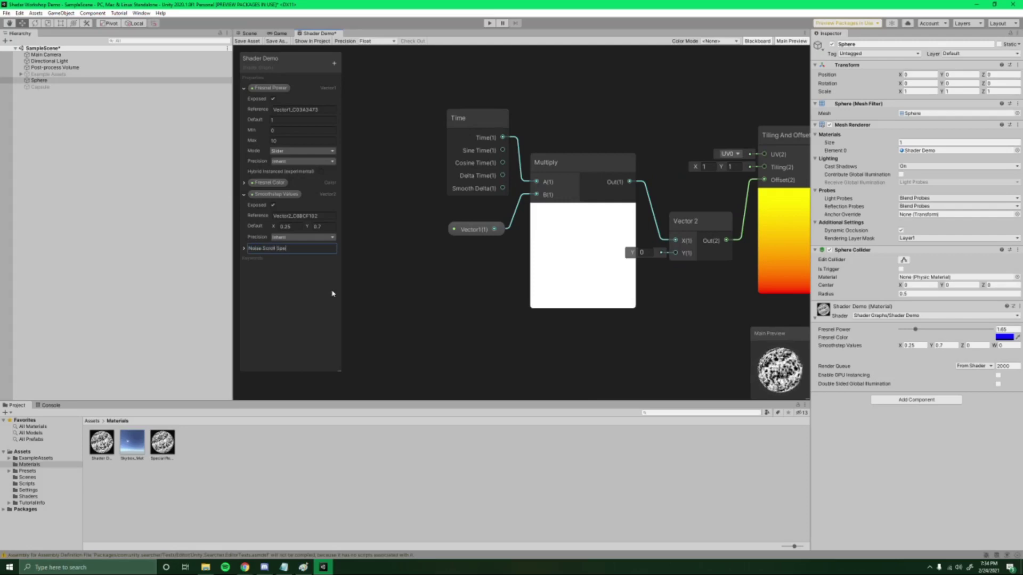
type("ed")
key("Return")
left_click_drag(487, 230, 455, 230)
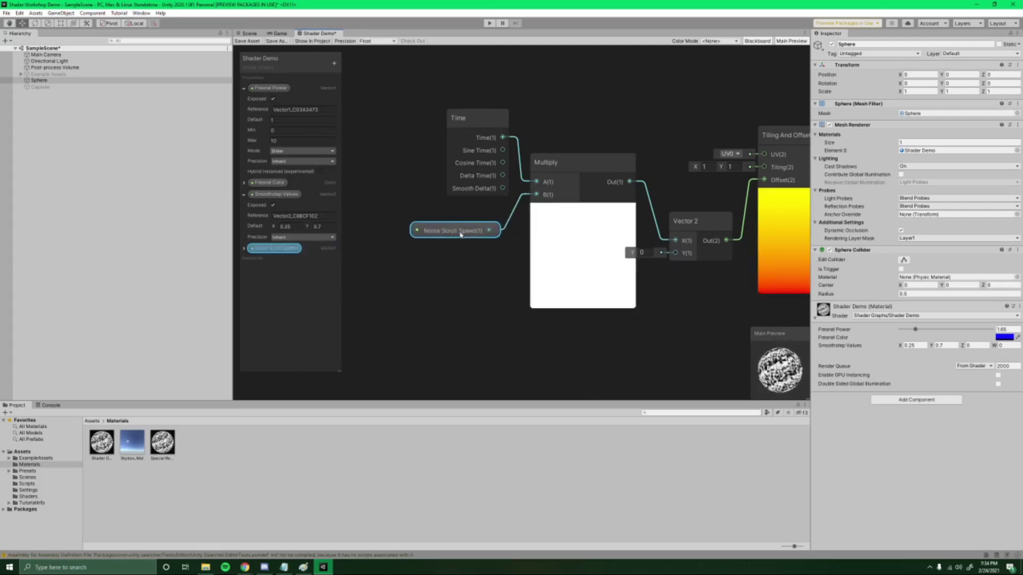
Save the shader graph and check the sphere and its material properties in the Scene view.
scroll(554, 313, "down", 2)
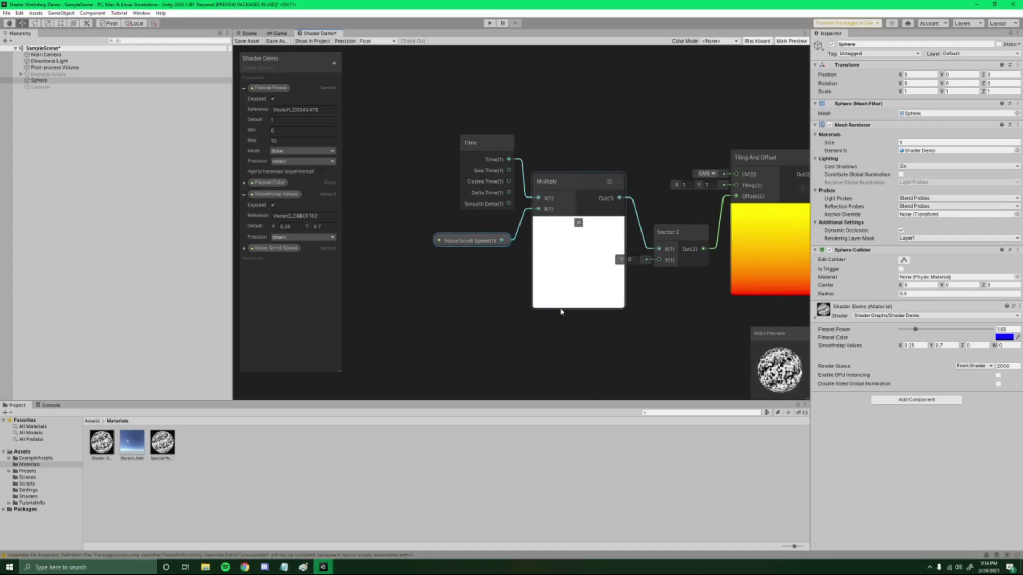
middle_click_drag(568, 311, 525, 304)
middle_click_drag(726, 316, 548, 304)
scroll(549, 306, "down", 2)
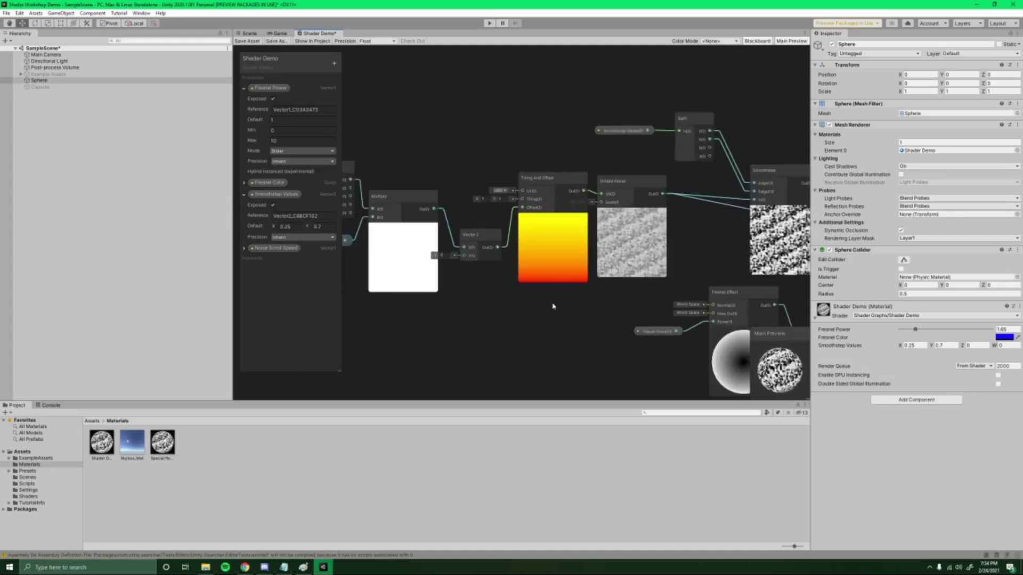
scroll(553, 306, "down", 4)
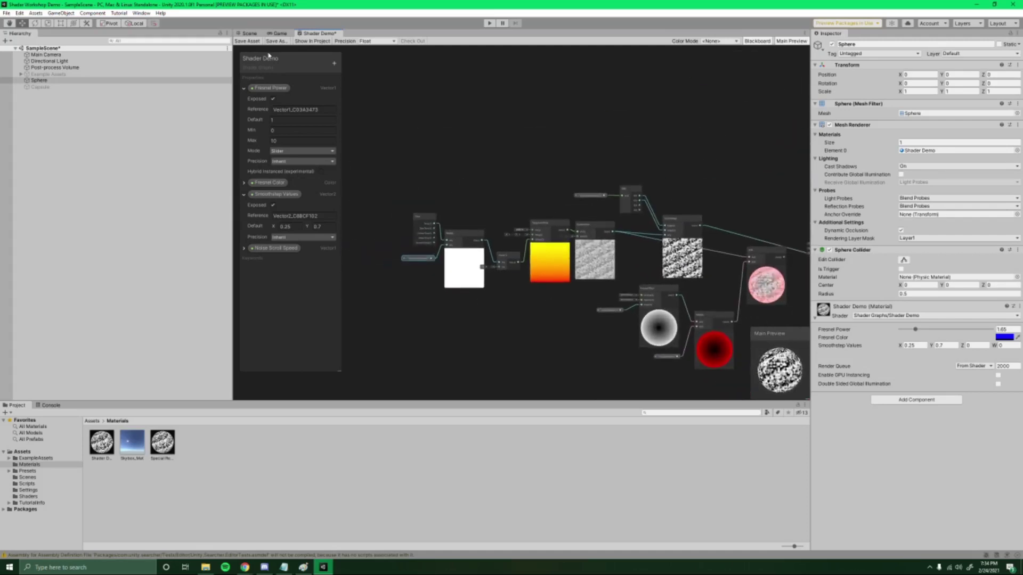
left_click(247, 41)
left_click(249, 33)
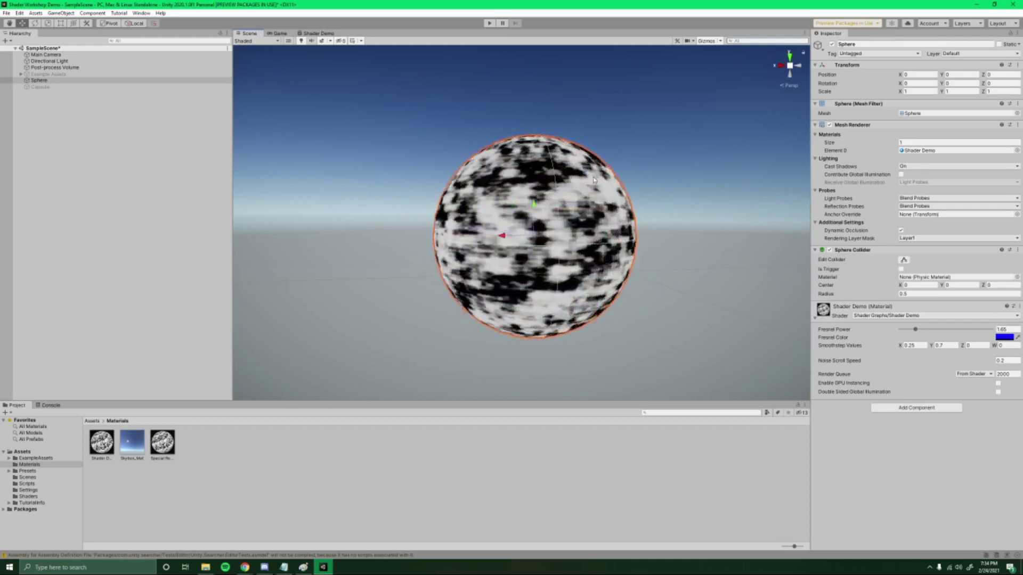
Return to the shader graph and inspect the Vector 2, Tiling And Offset and Simple Noise nodes up close.
left_click(328, 33)
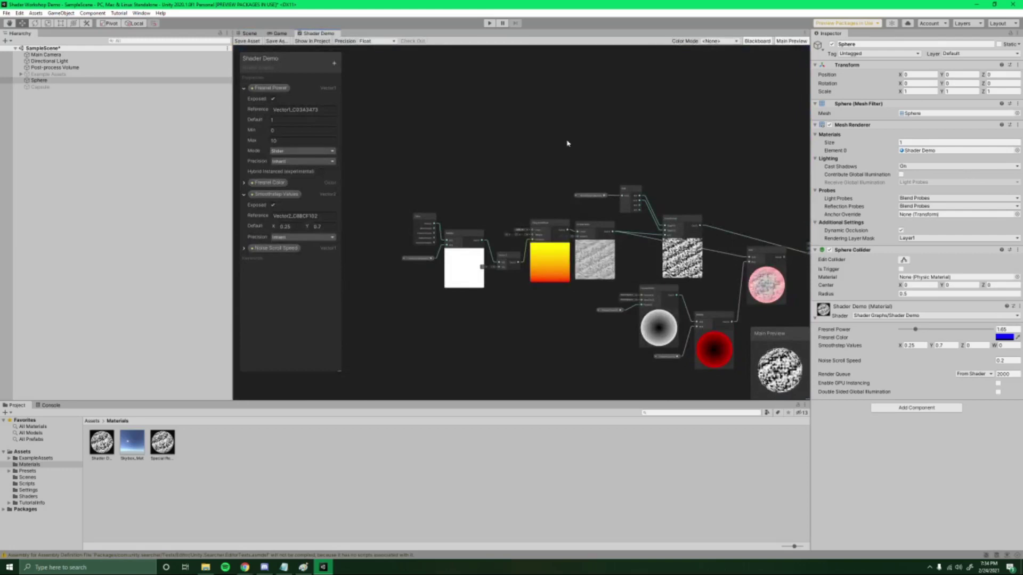
scroll(554, 287, "up", 5)
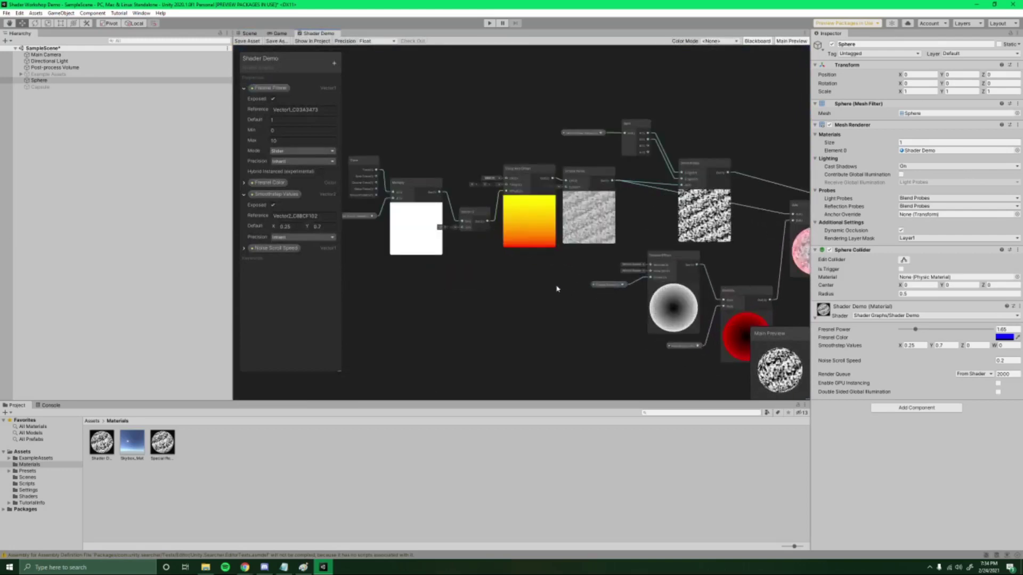
scroll(666, 229, "up", 2)
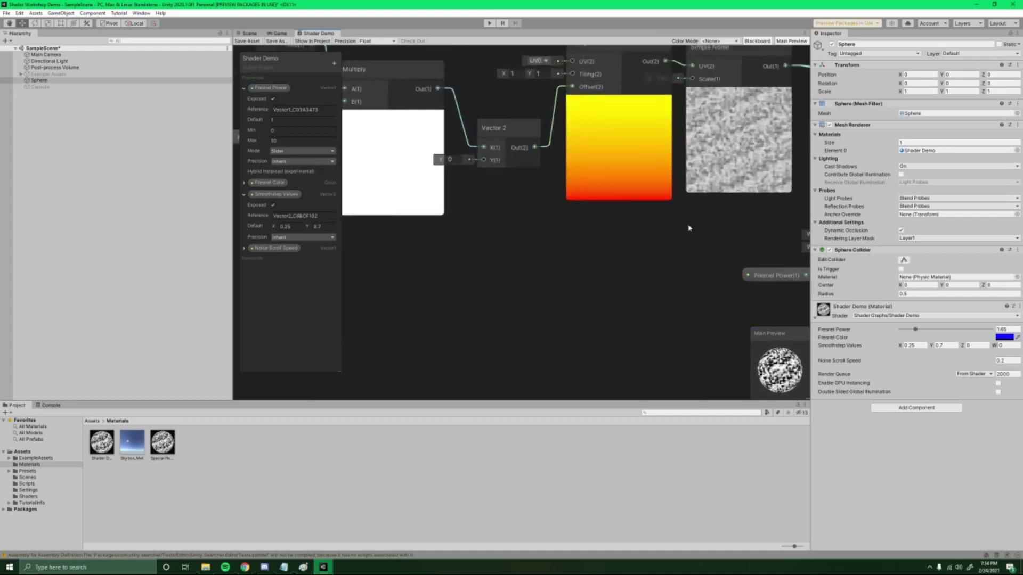
middle_click_drag(626, 228, 585, 273)
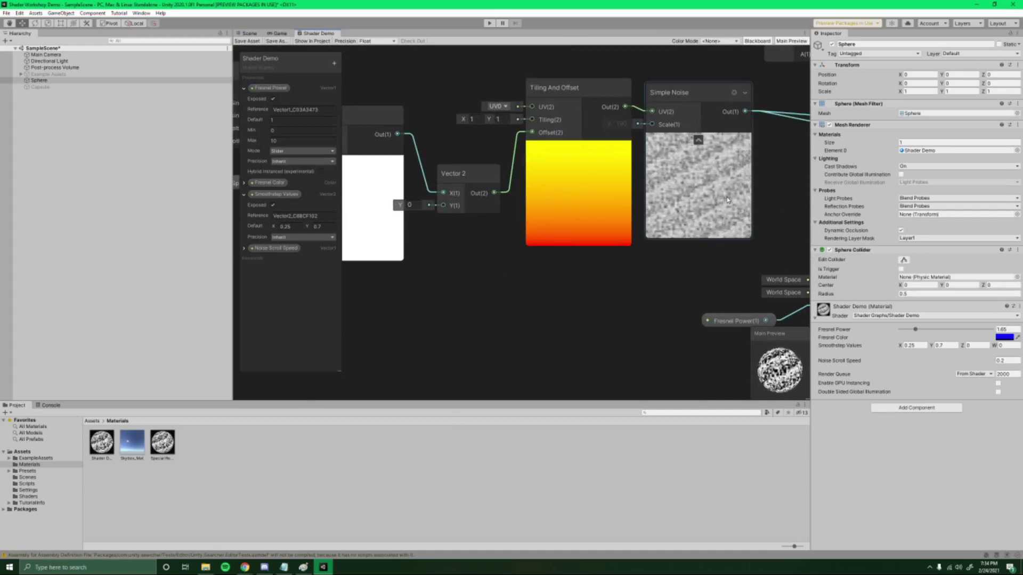
Add a second Simple Noise node to the graph below the existing noise chain.
scroll(727, 200, "down", 2)
middle_click_drag(657, 269, 693, 240)
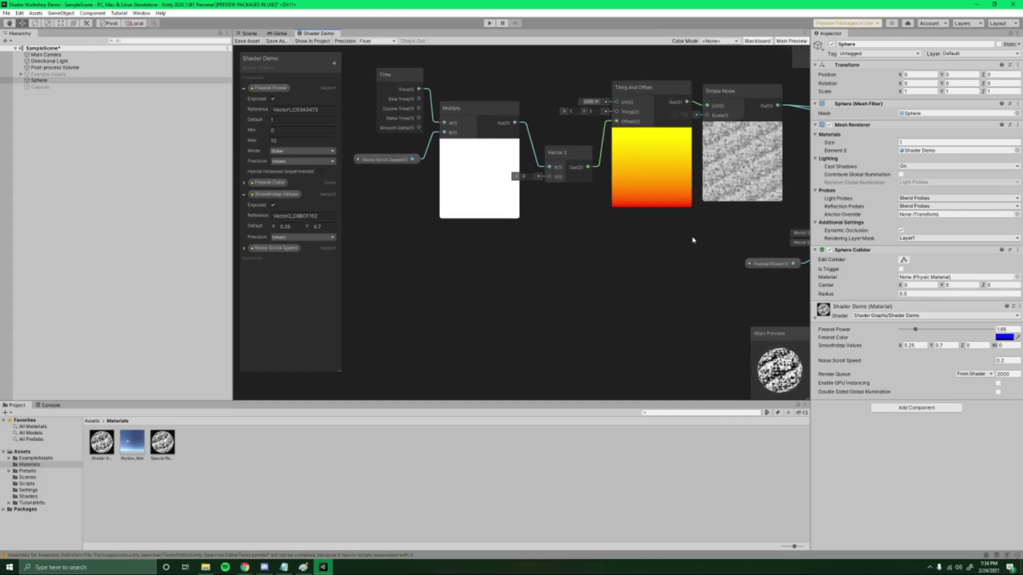
key("space")
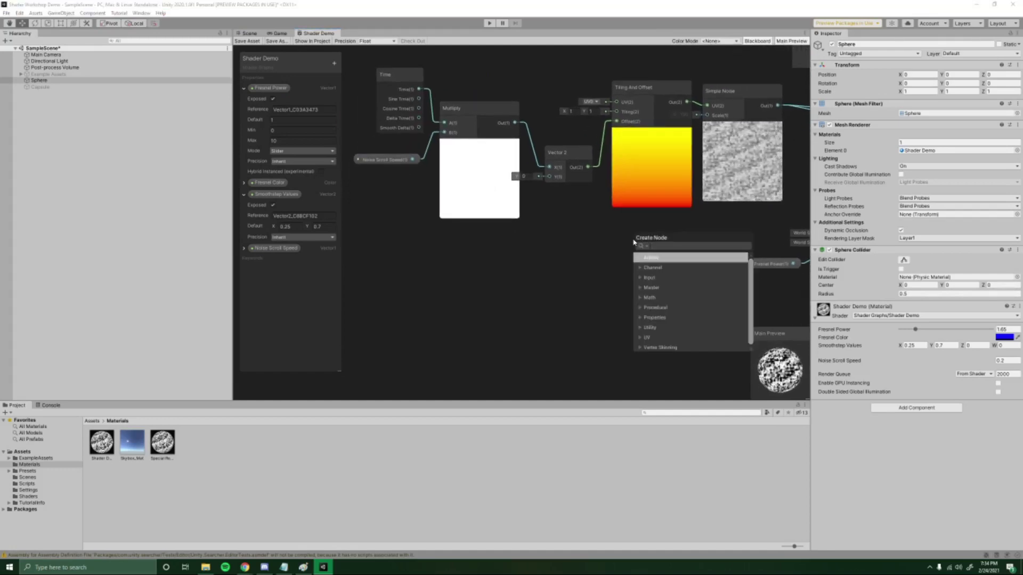
type("sim")
key("Return")
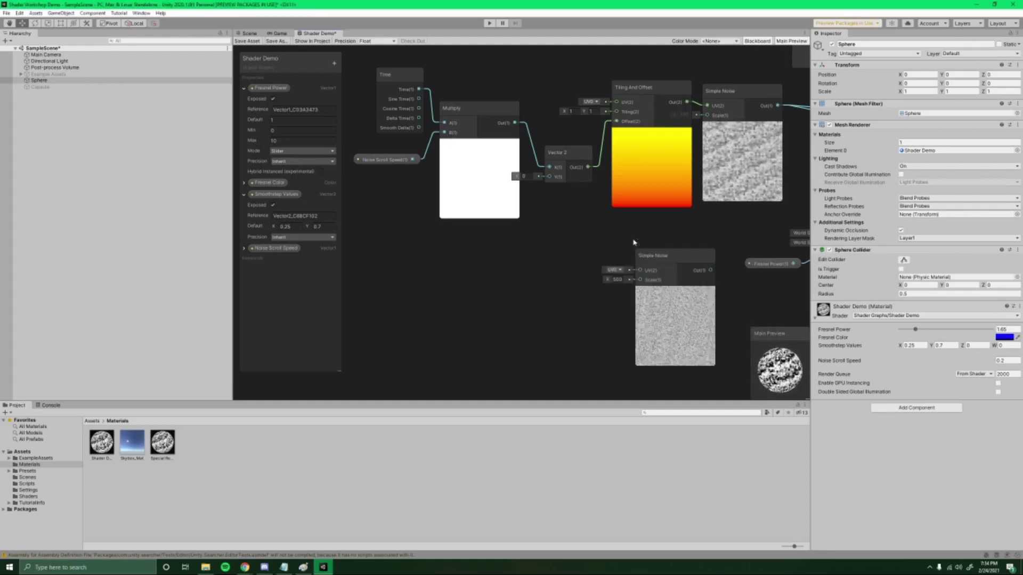
Set the new Simple Noise node's Scale to 20.
middle_click_drag(604, 311, 452, 297)
scroll(564, 269, "up", 2)
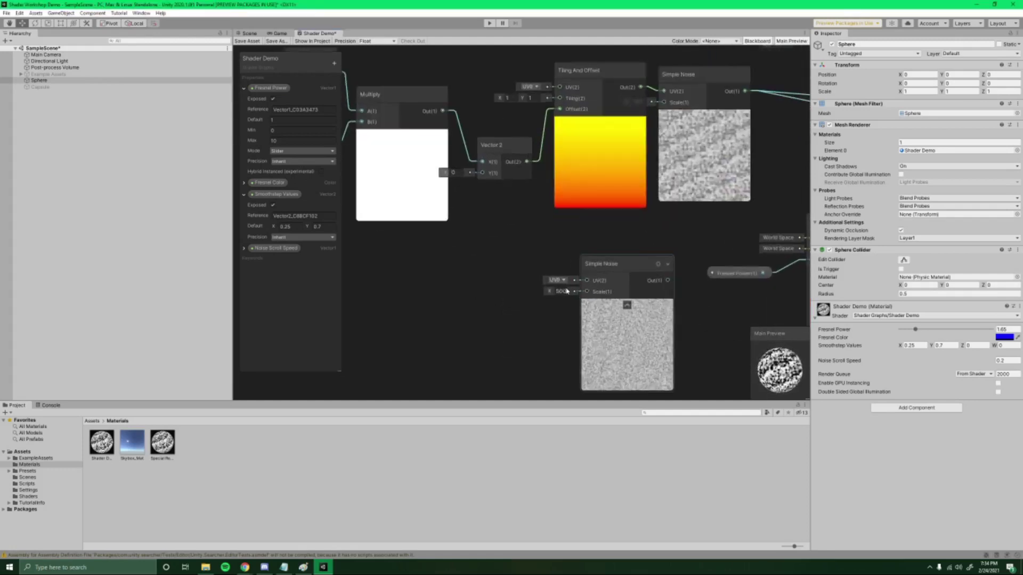
left_click_drag(597, 282, 512, 249)
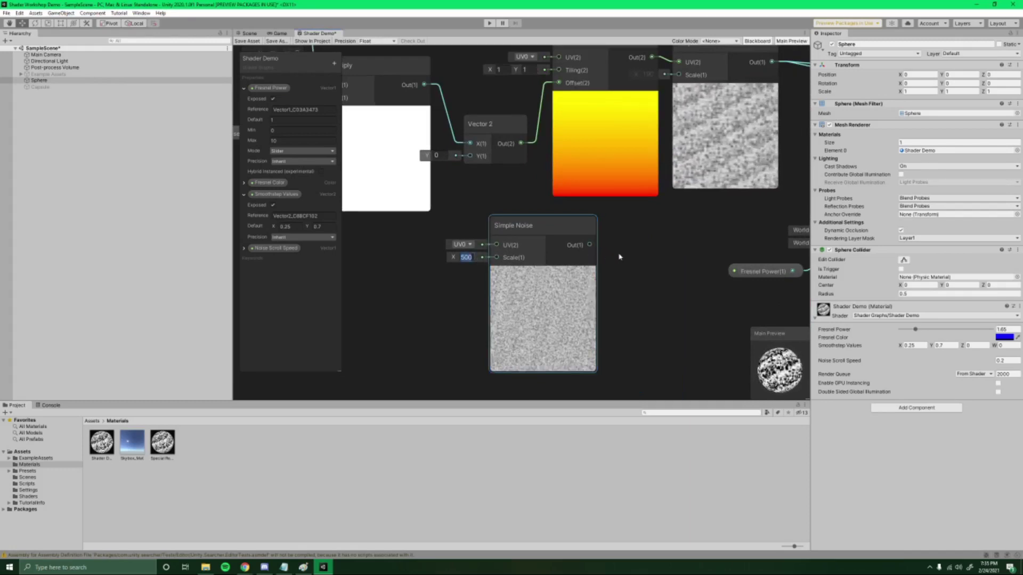
type("20")
scroll(581, 313, "up", 1)
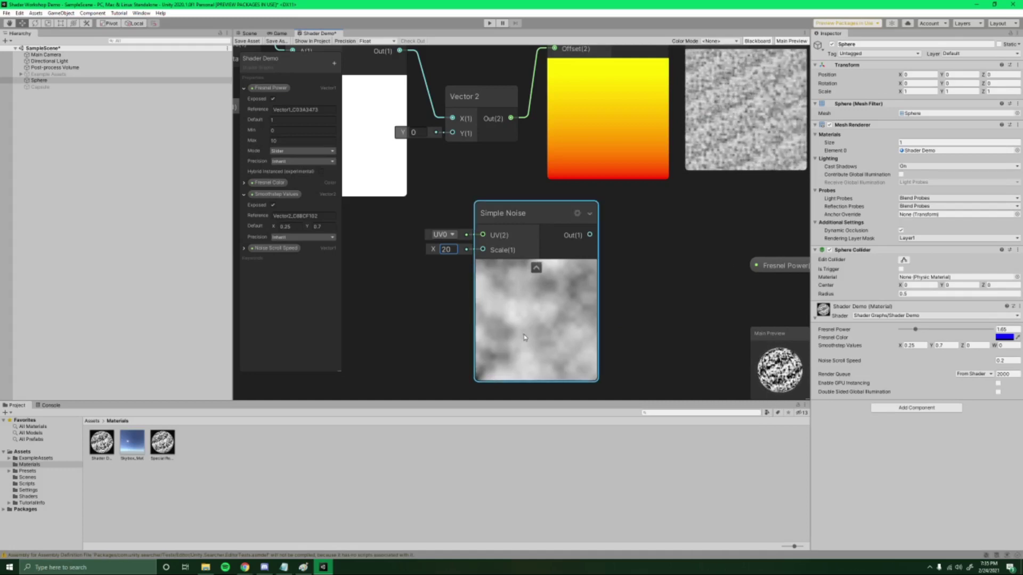
Duplicate the Tiling And Offset node, place the copy beside the new Simple Noise, and set its Offset to X 0, Y 0.
scroll(633, 327, "down", 5)
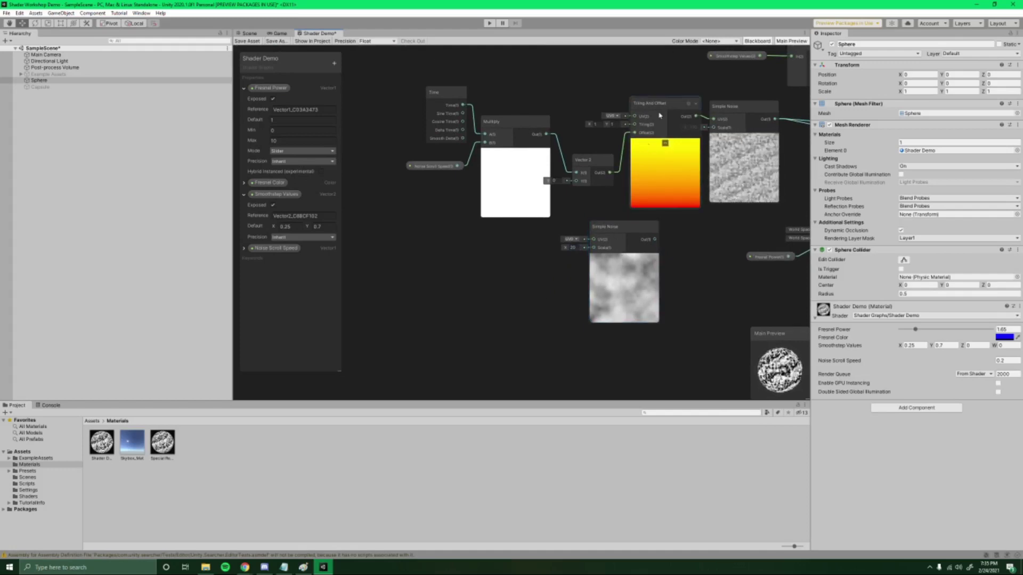
key("ctrl+d")
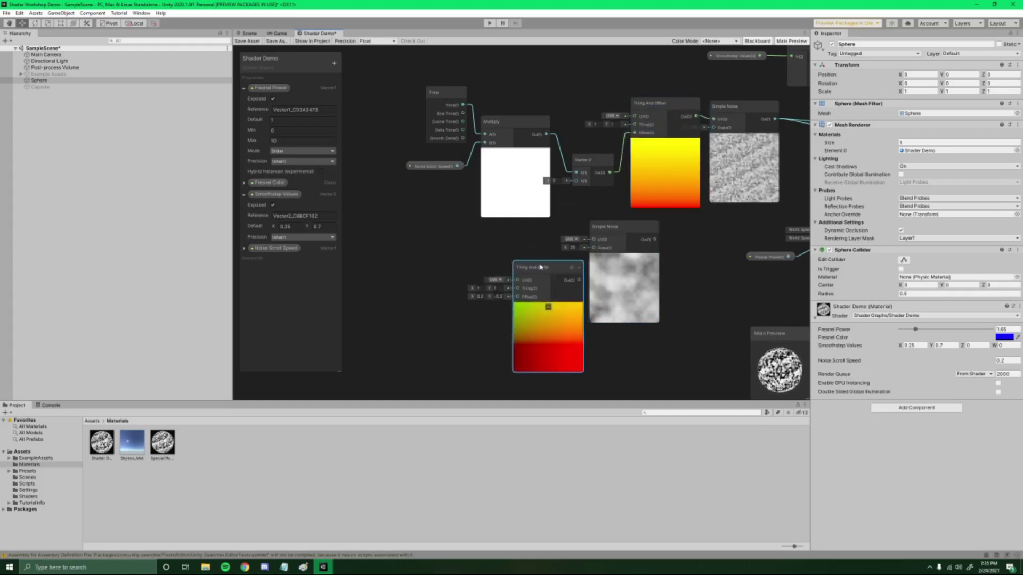
left_click_drag(541, 262, 501, 243)
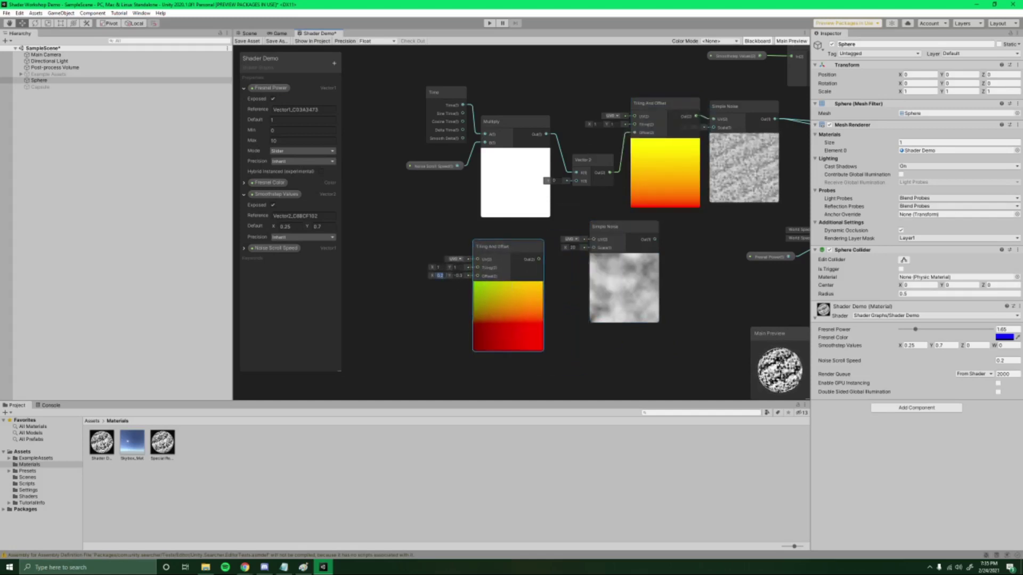
type("0")
key("Tab")
type("0")
scroll(592, 290, "up", 2)
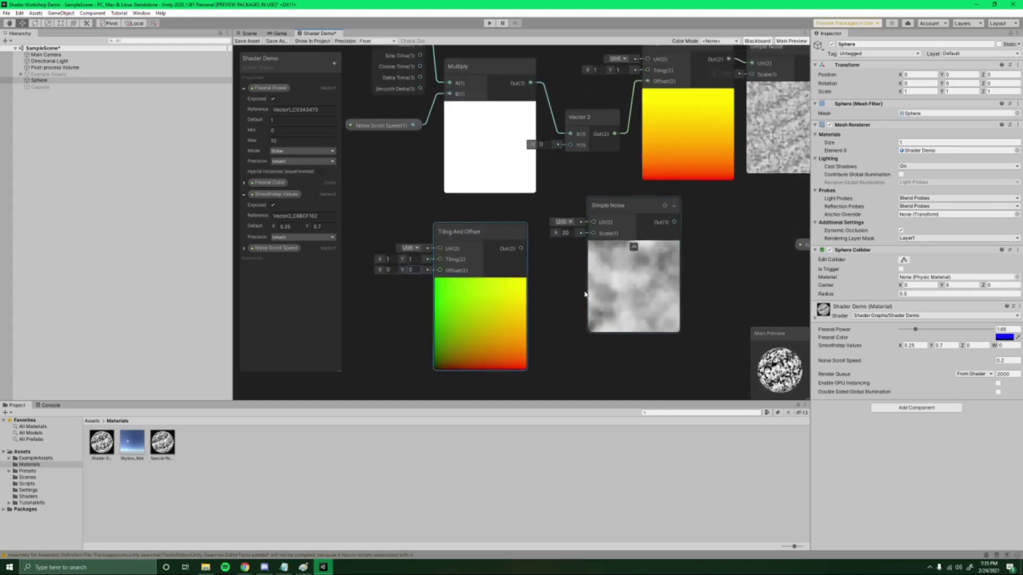
Connect the duplicated Tiling And Offset output to the new Simple Noise's UV input and align the two nodes.
left_click_drag(521, 248, 594, 222)
left_click_drag(608, 212, 613, 235)
left_click_drag(479, 232, 500, 230)
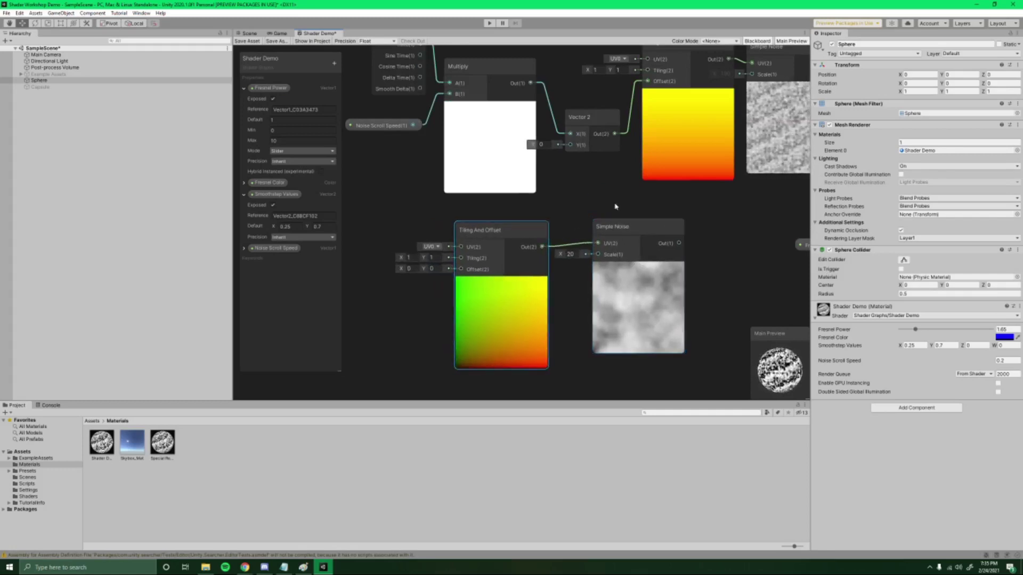
Connect the Noise Scroll Speed property directly to the lower Tiling And Offset node's Offset input.
middle_click_drag(602, 208, 679, 208)
scroll(679, 208, "down", 2)
middle_click_drag(622, 175, 666, 187)
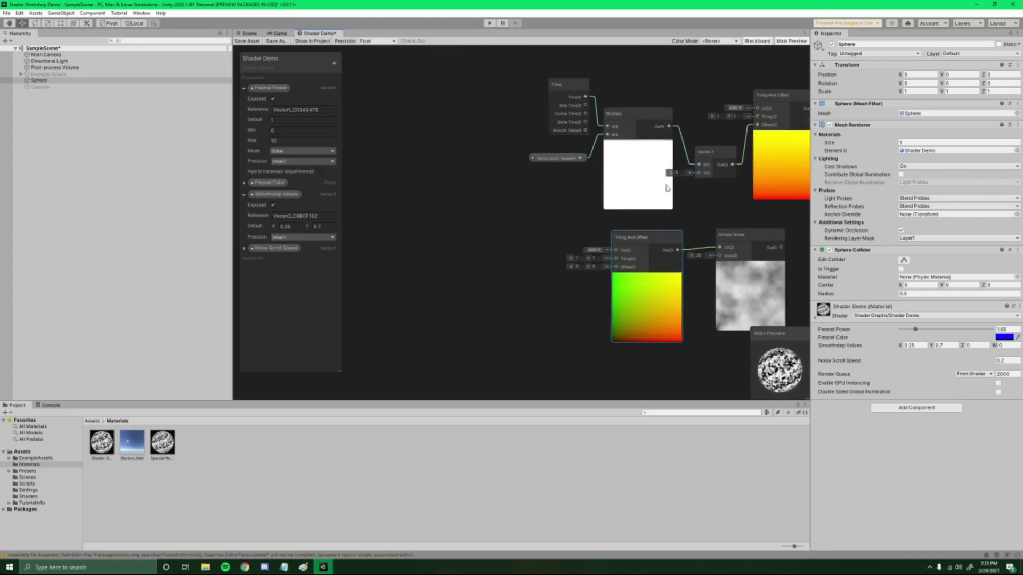
left_click_drag(561, 160, 533, 157)
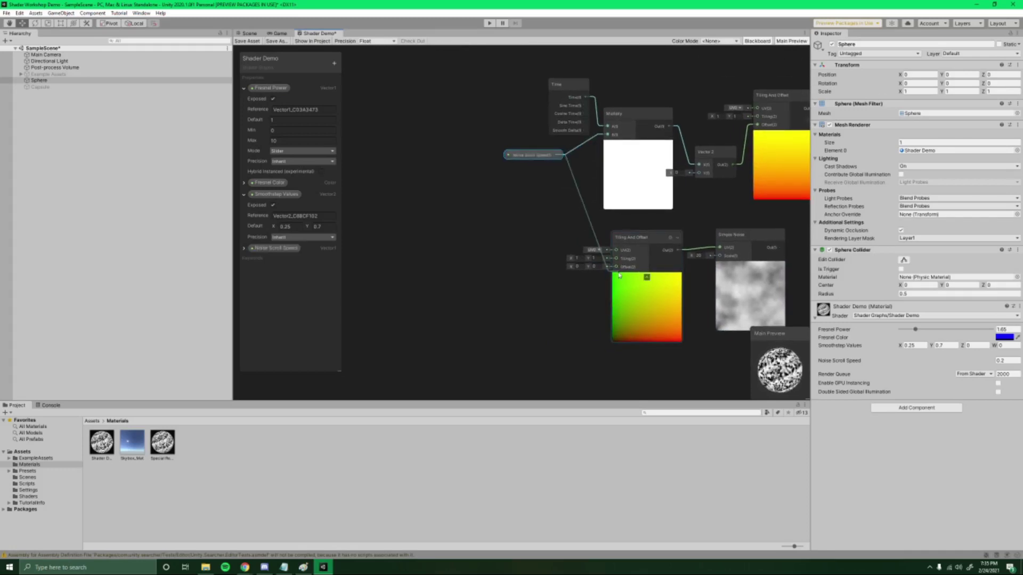
middle_click_drag(626, 306, 522, 284)
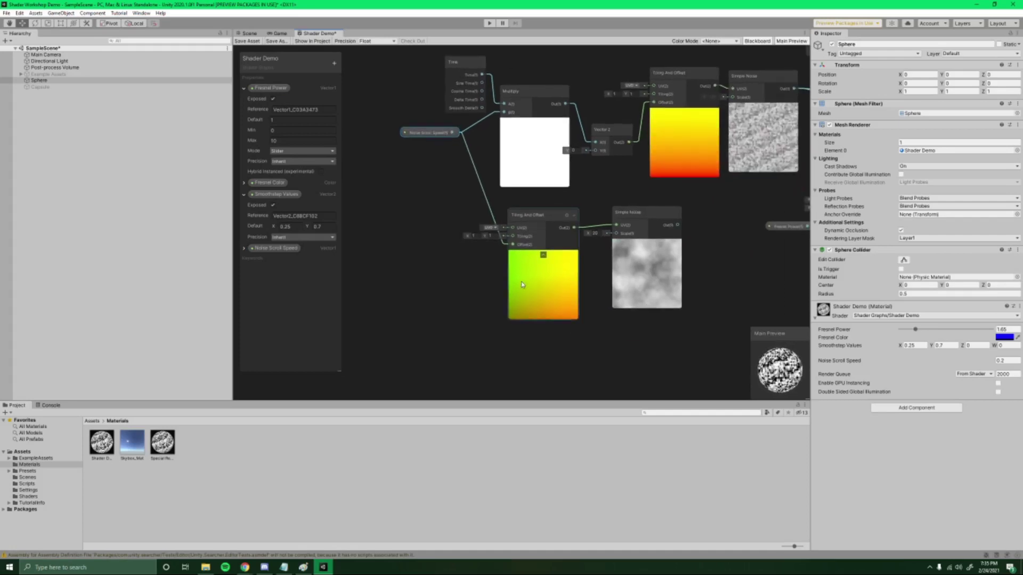
Connect the Multiply node's output to the lower Tiling And Offset node's Offset input.
middle_click_drag(456, 255, 468, 262)
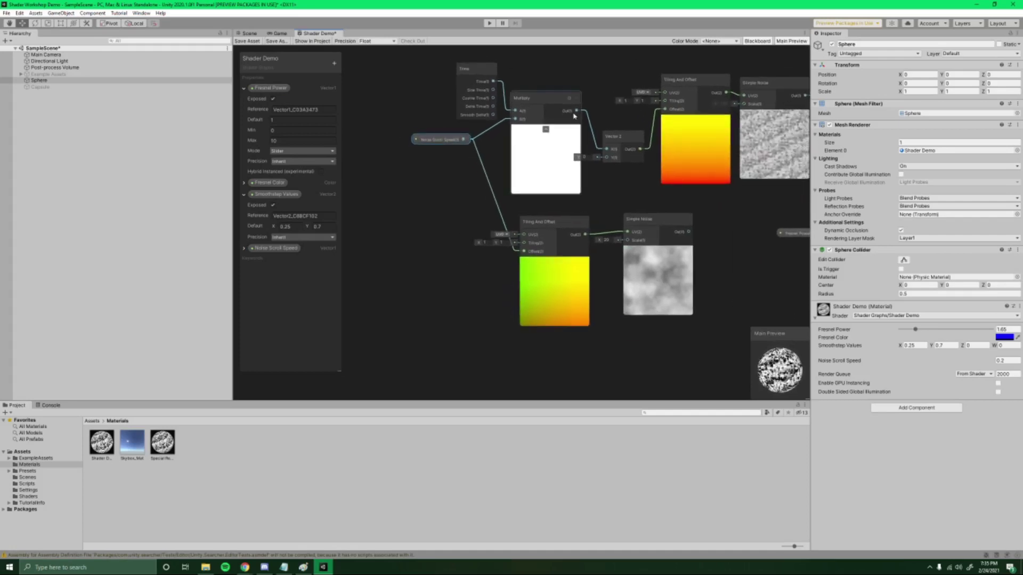
left_click_drag(525, 254, 524, 250)
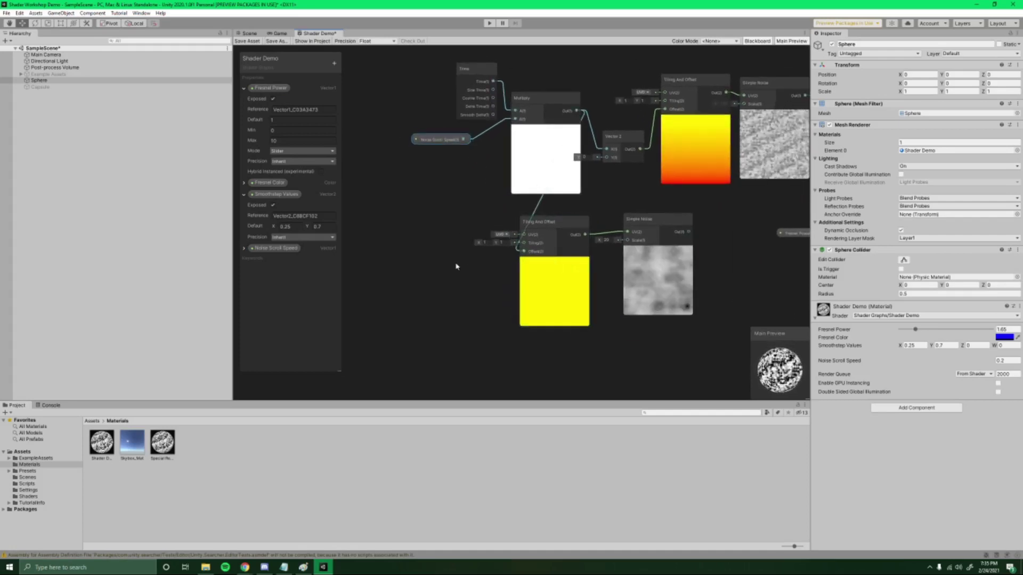
middle_click_drag(456, 266, 409, 267)
scroll(461, 287, "up", 2)
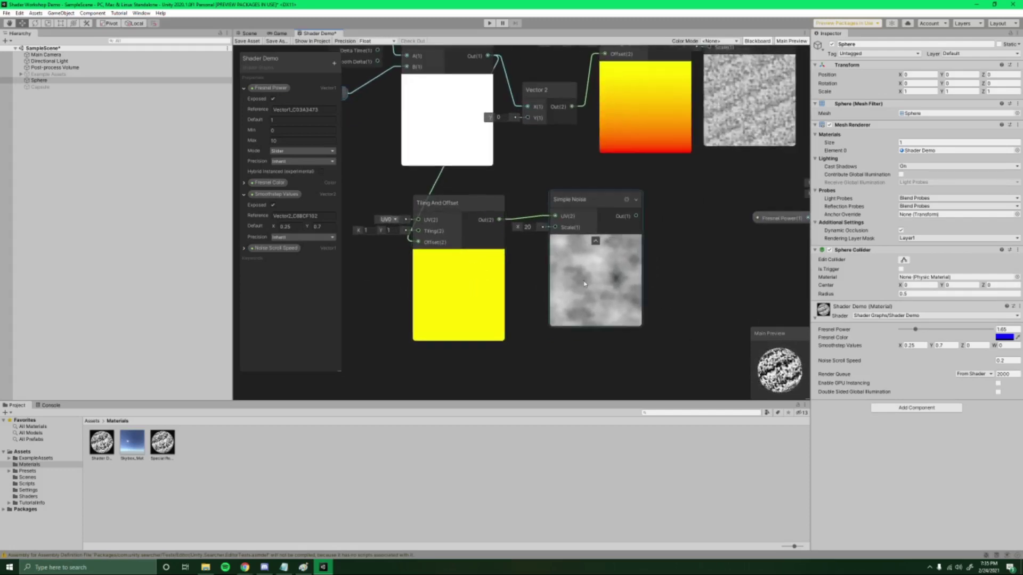
Add a Split node fed by the upper Tiling And Offset node's output.
middle_click_drag(764, 255, 500, 276)
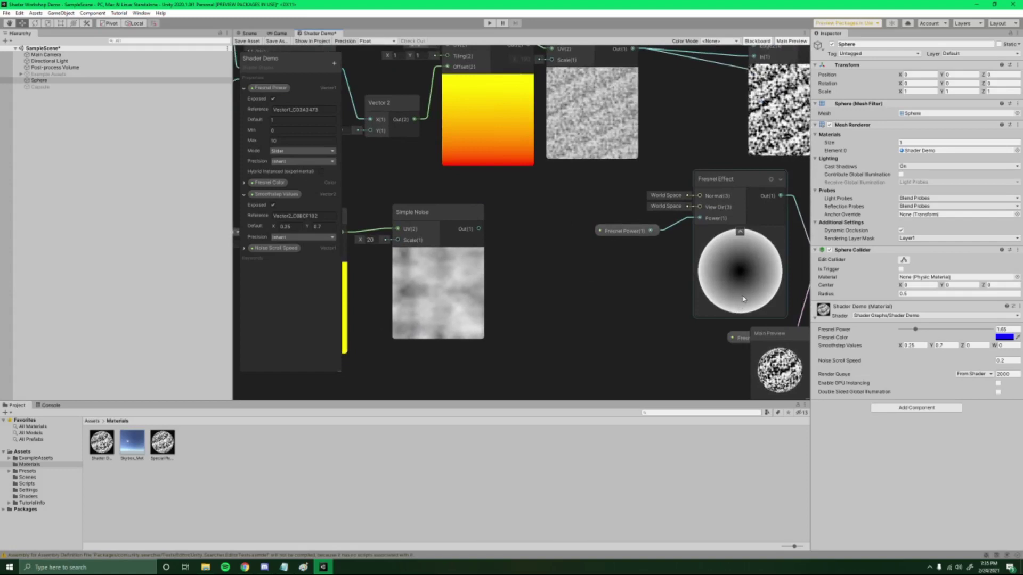
middle_click_drag(611, 306, 697, 276)
scroll(688, 293, "down", 3)
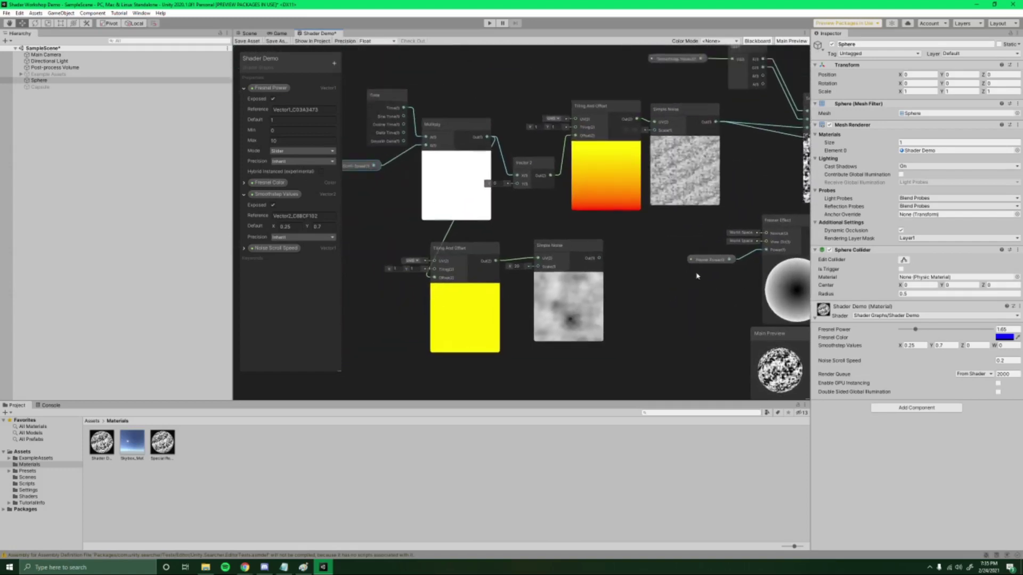
left_click_drag(606, 110, 595, 112)
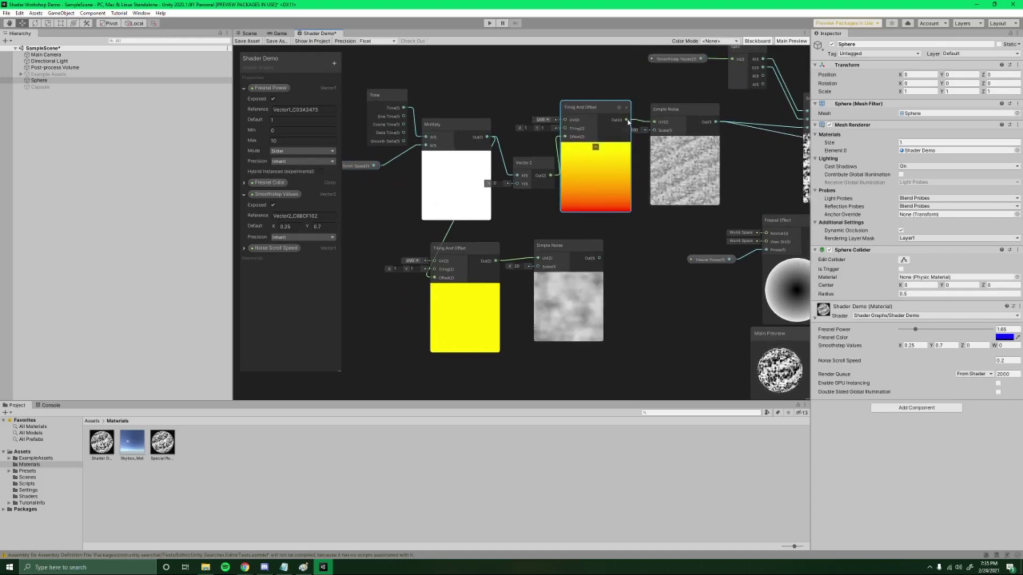
left_click_drag(645, 229, 644, 229)
type("split")
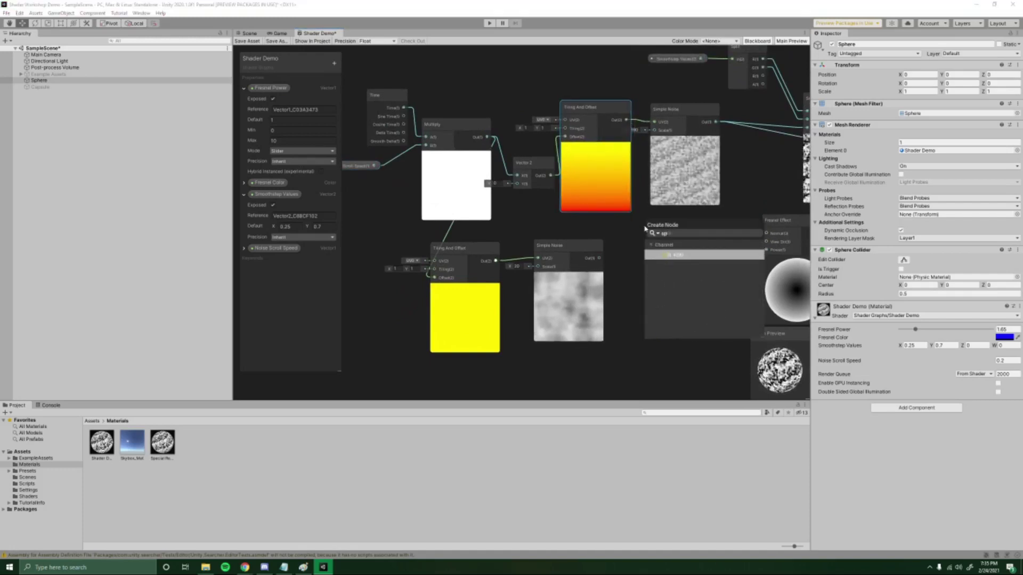
key("Return")
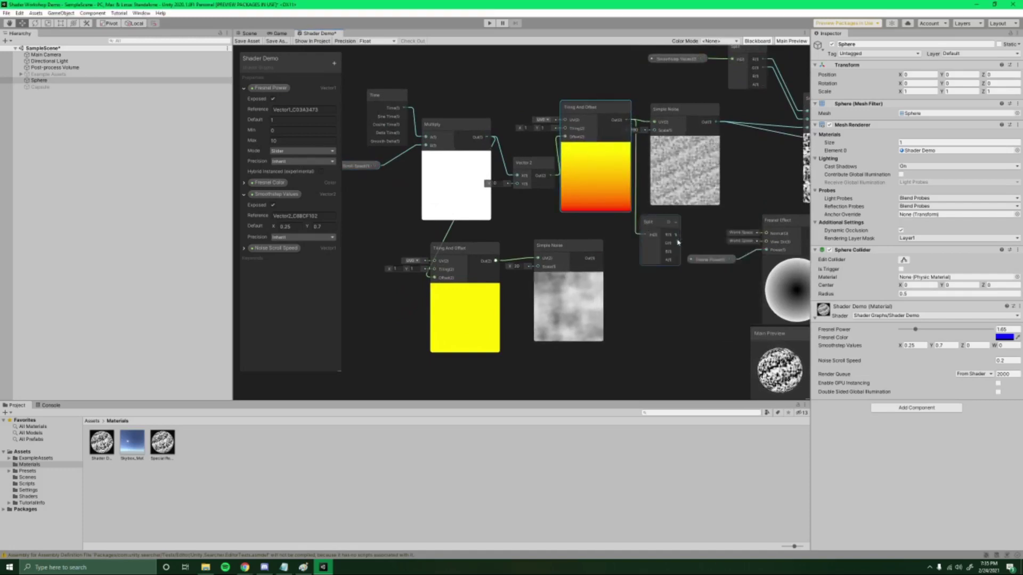
Add a Preview node connected to the Split node's R output and place it just below the Split node.
left_click_drag(677, 243, 694, 340)
type("preview")
key("Return")
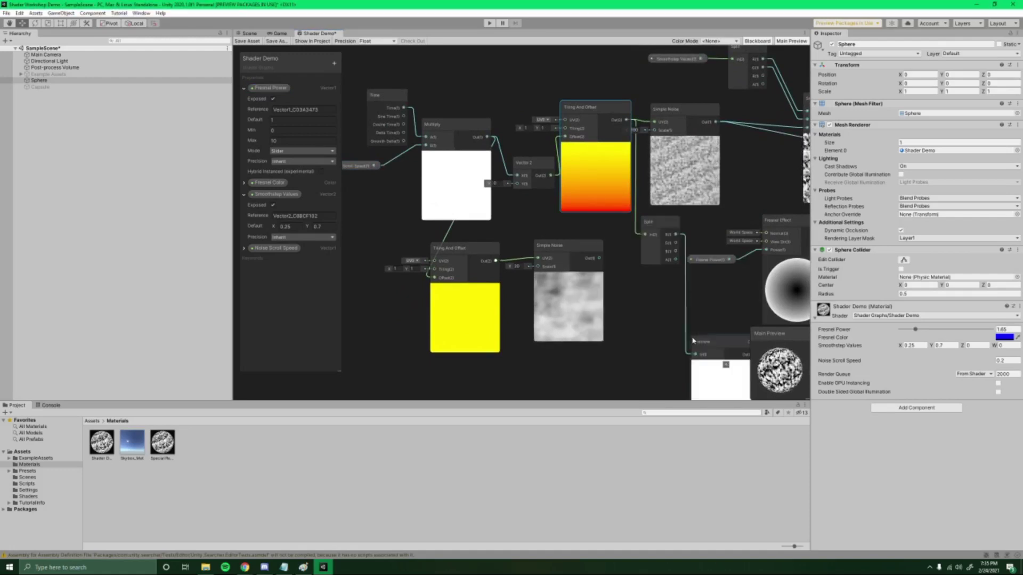
left_click_drag(719, 342, 708, 275)
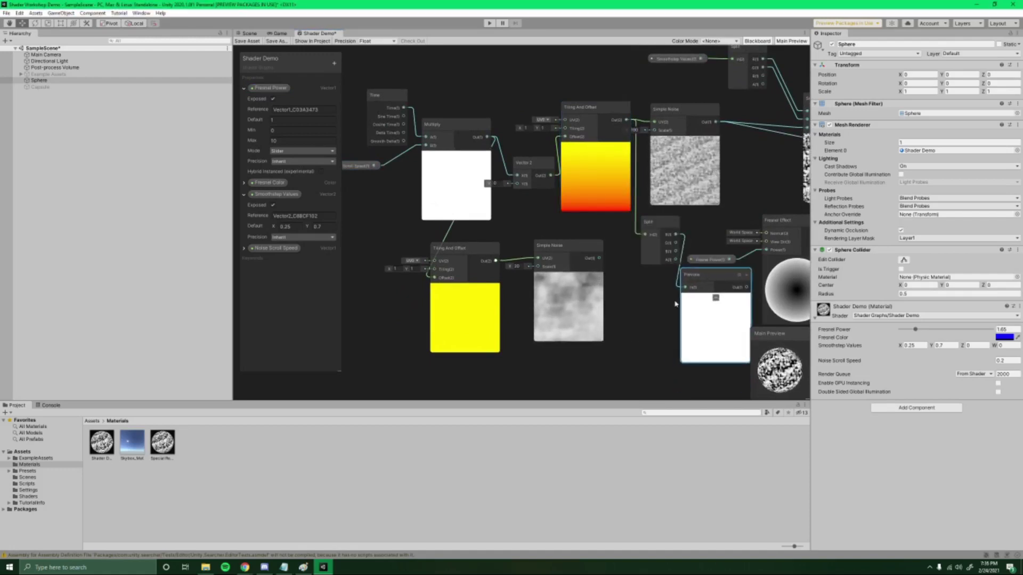
Disconnect Vector 2 from the upper Tiling And Offset node and set that node's Offset to X 0, Y 0.
middle_click_drag(627, 212, 698, 240)
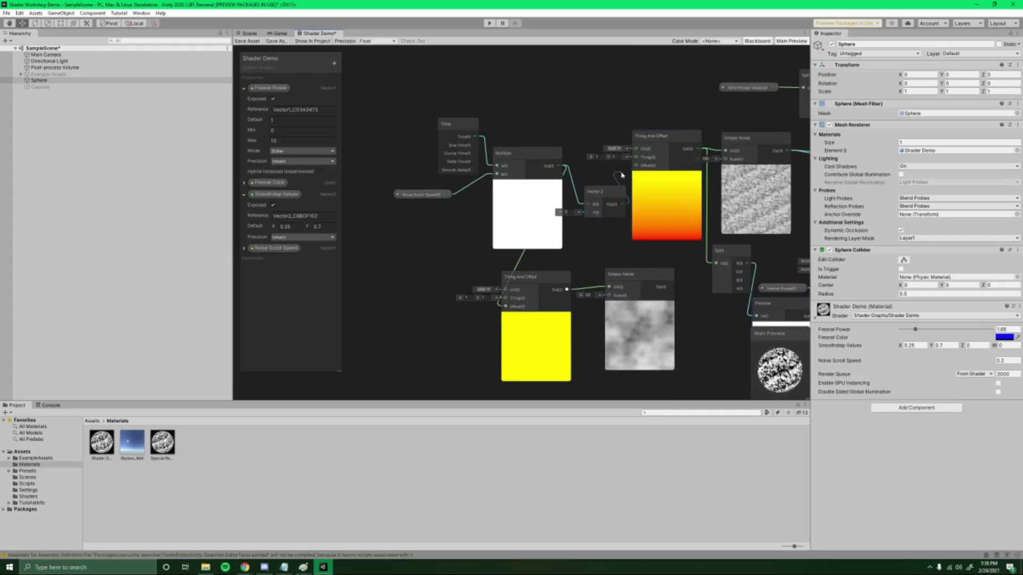
key("space")
key("Escape")
left_click(666, 171)
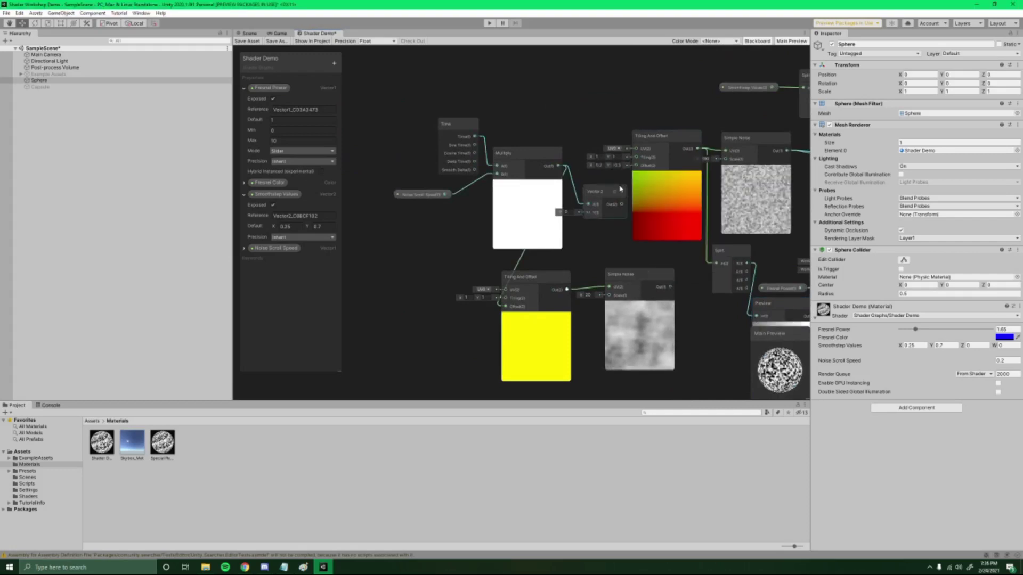
left_click(598, 165)
type("0")
key("Tab")
type("0")
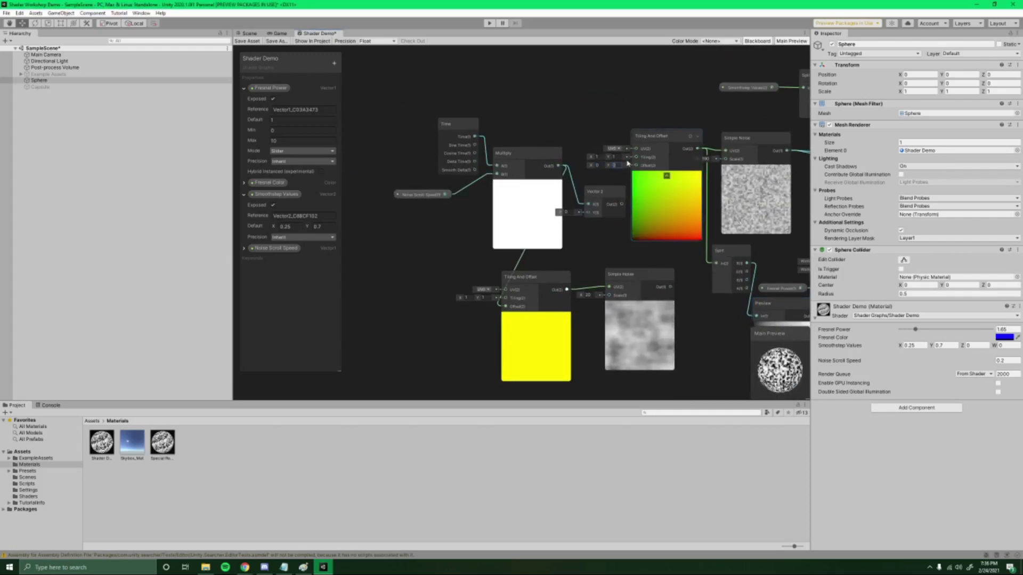
Examine the Split node's R-channel gradient in the Preview node and compare it with the upper UV and noise nodes.
middle_click_drag(700, 304, 558, 223)
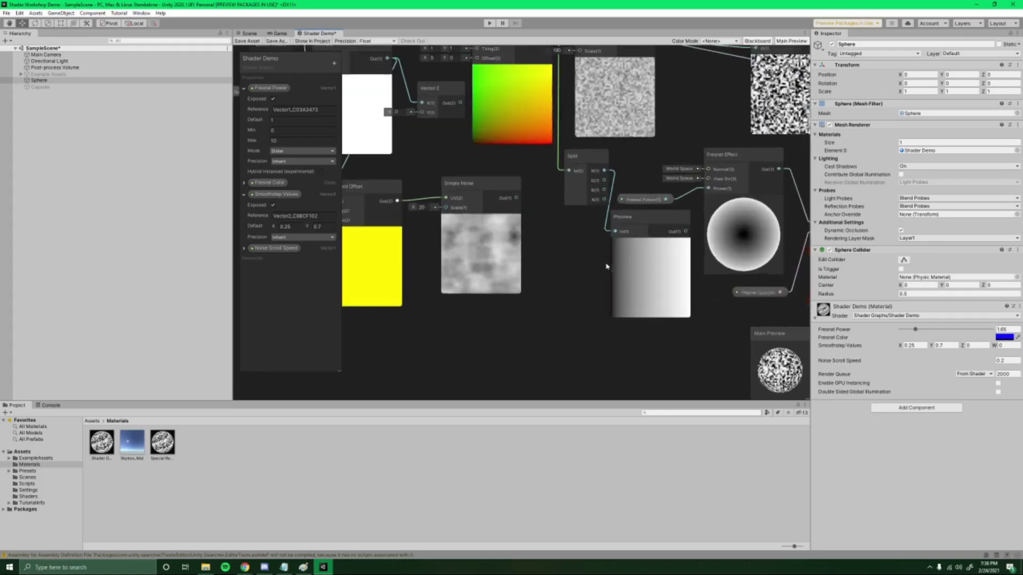
scroll(608, 207, "up", 4)
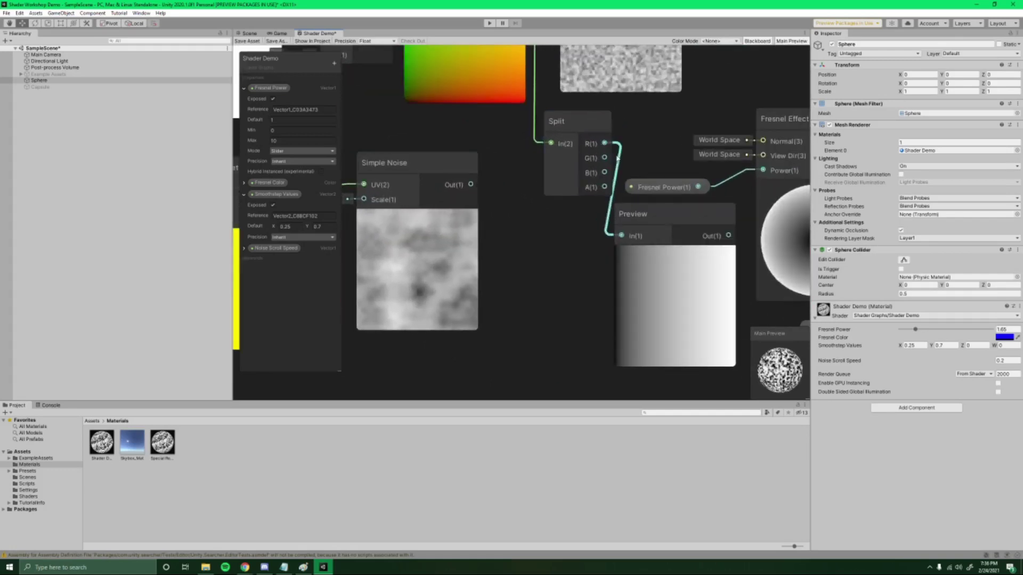
scroll(549, 367, "down", 2)
middle_click_drag(507, 69, 520, 134)
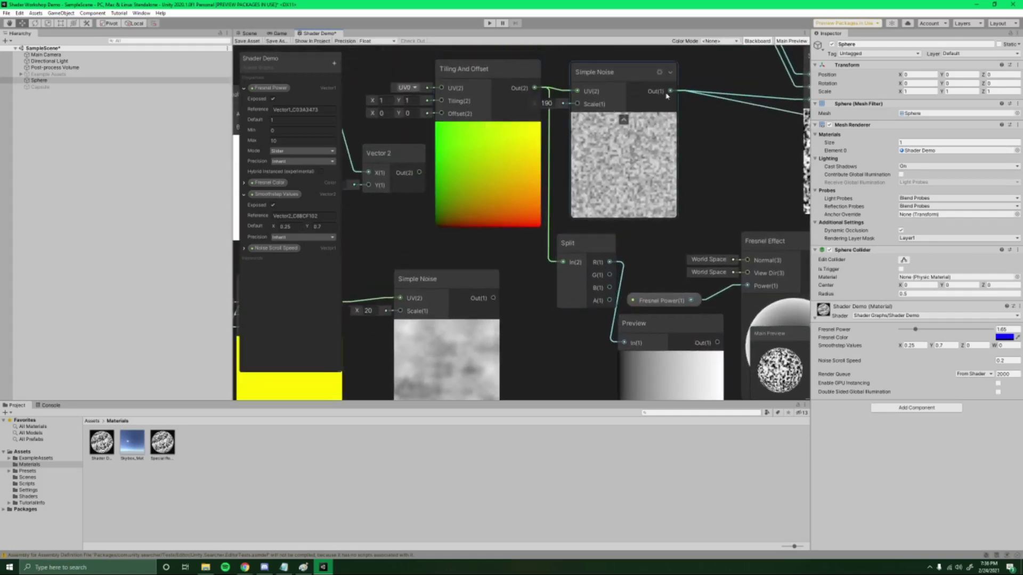
middle_click_drag(656, 373, 626, 262)
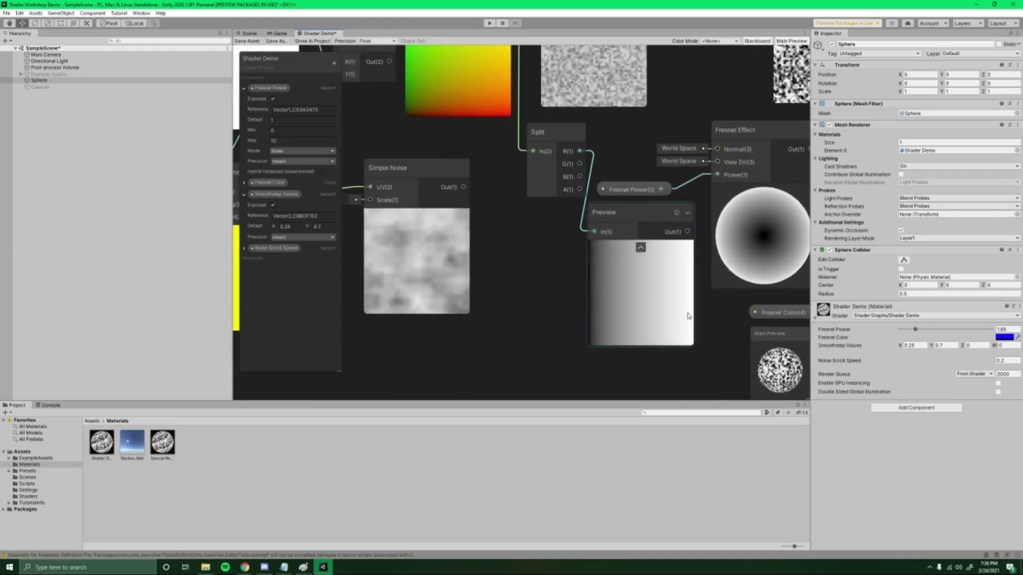
Add an Add node with its B input fed by the lower Simple Noise node's output.
middle_click_drag(527, 272, 590, 233)
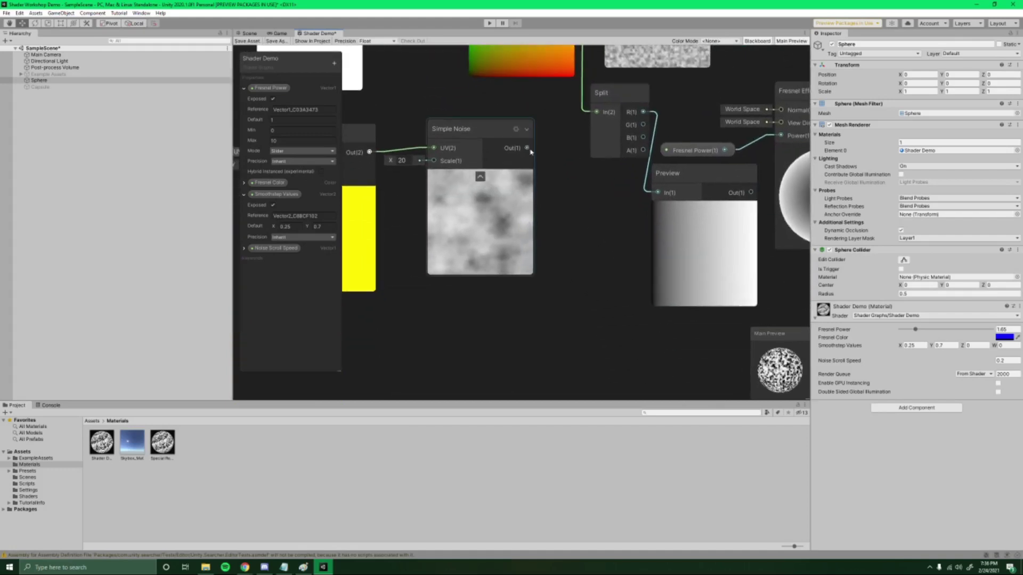
middle_click_drag(529, 150, 584, 211)
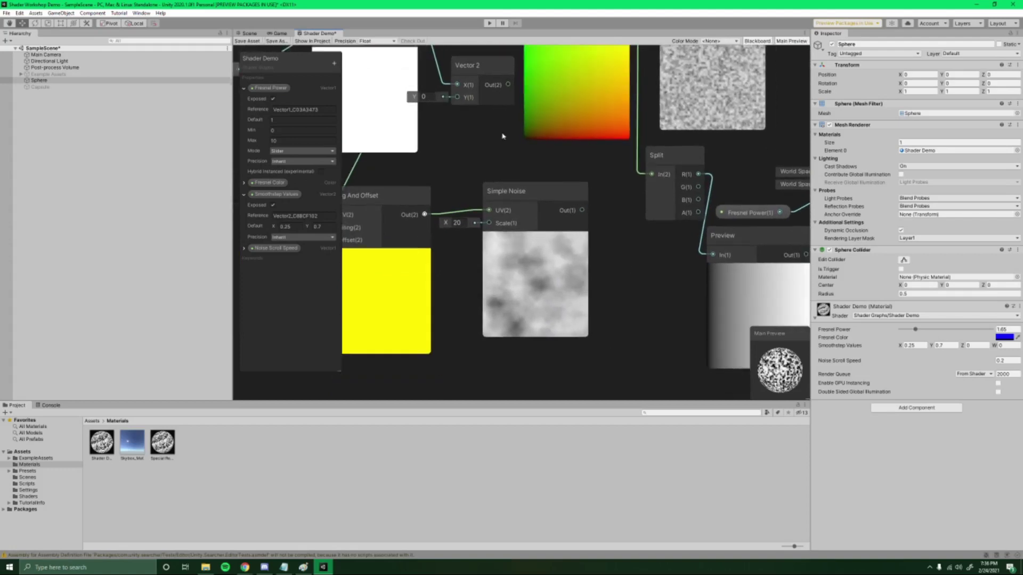
middle_click_drag(514, 102, 542, 188)
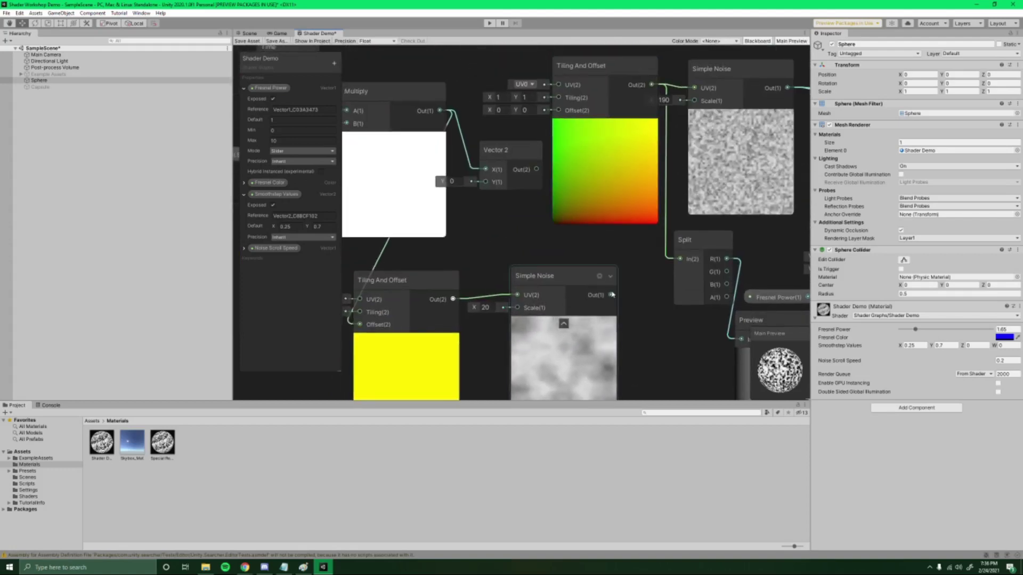
left_click_drag(611, 295, 654, 354)
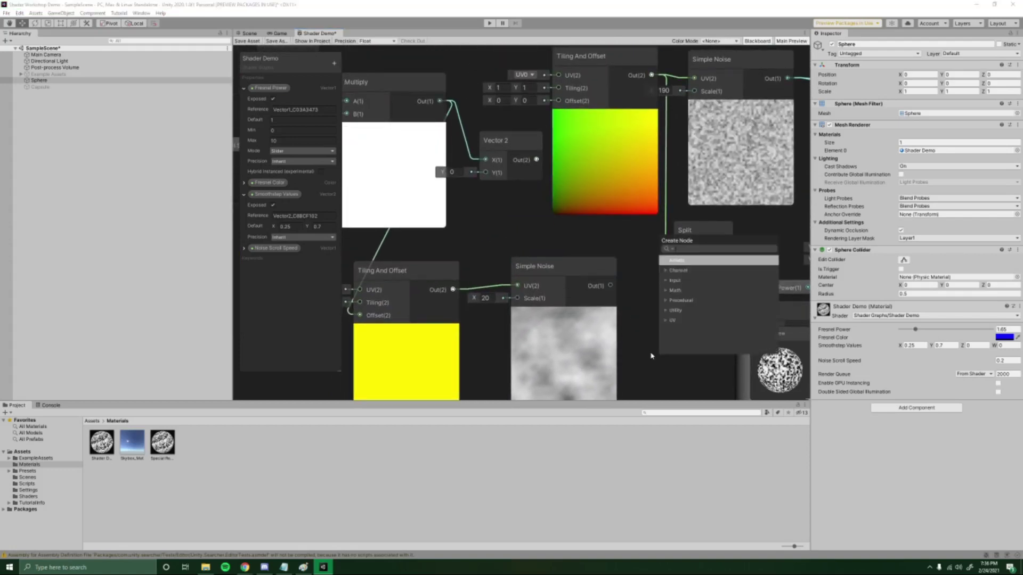
type("add")
key("Return")
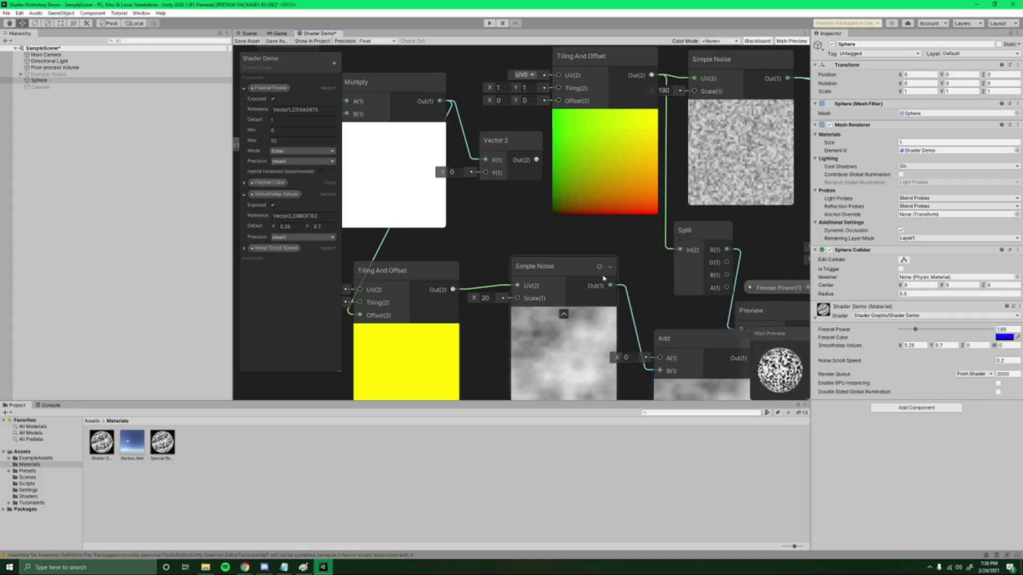
Connect the upper Tiling And Offset node's output to the Add node's A input.
scroll(635, 230, "down", 2)
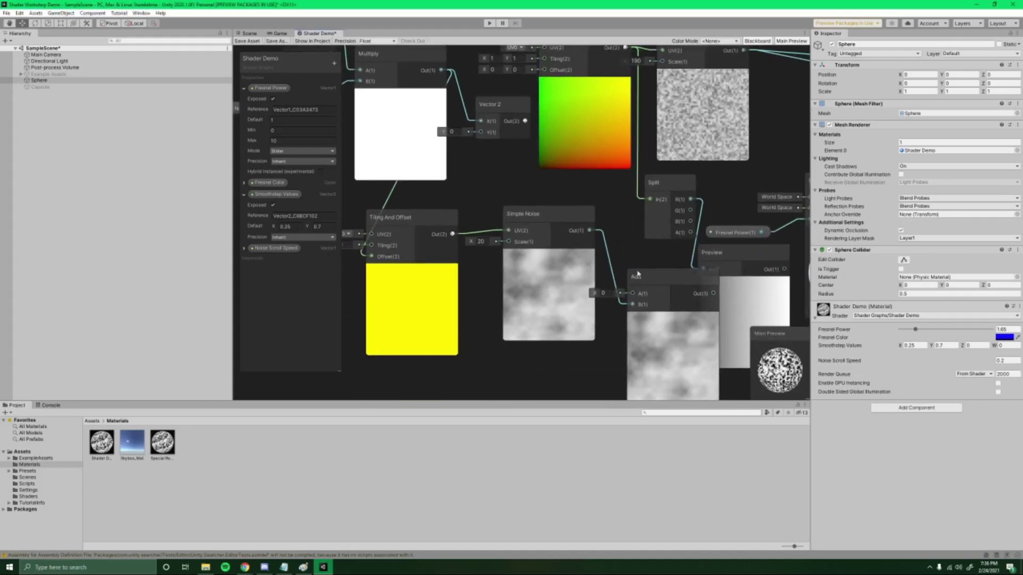
left_click_drag(626, 49, 633, 293)
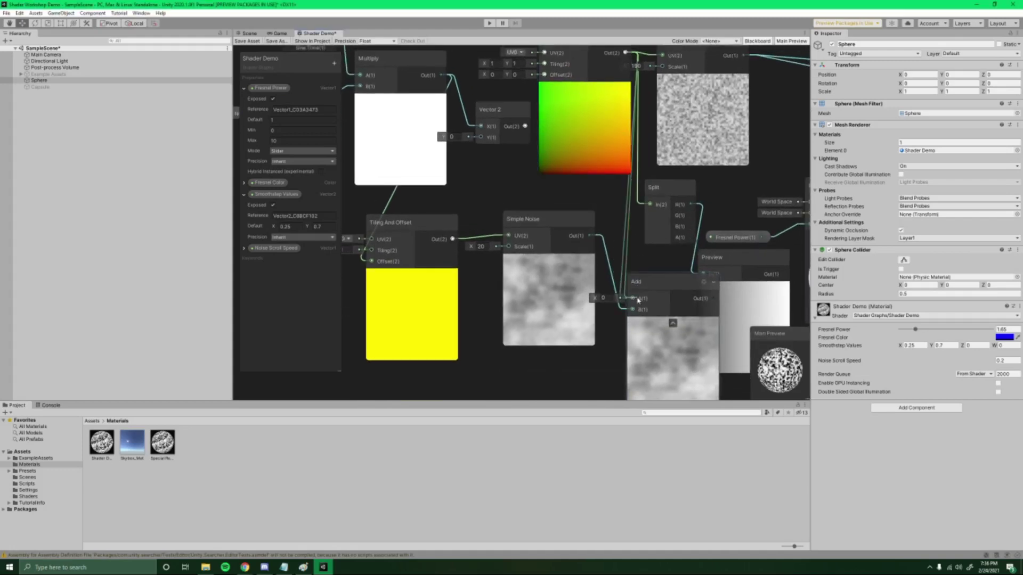
middle_click_drag(490, 220, 432, 132)
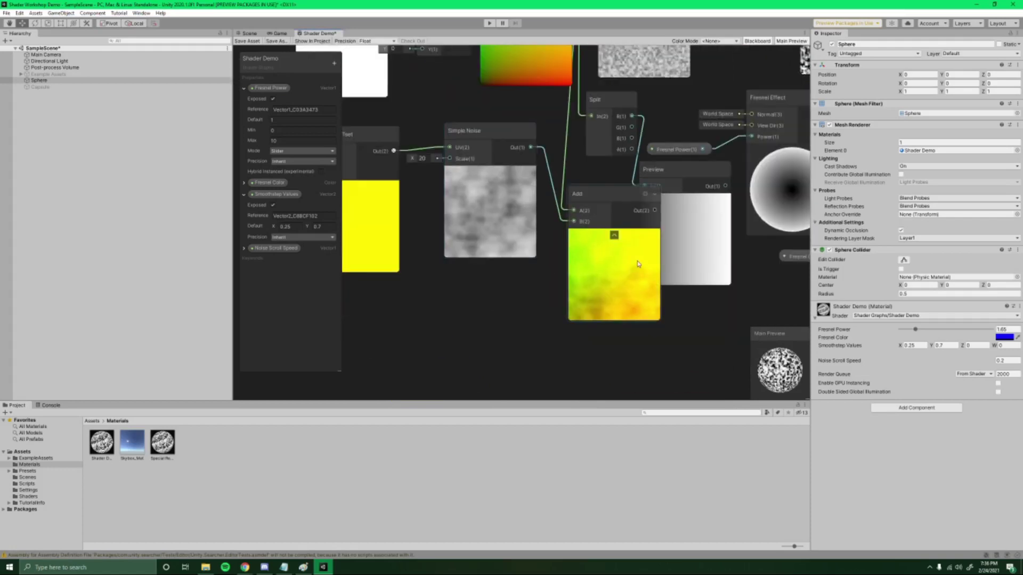
Disconnect the lower Tiling And Offset from the lower Simple Noise, and feed the Add output into Split to preview its R channel.
middle_click_drag(526, 245, 720, 287)
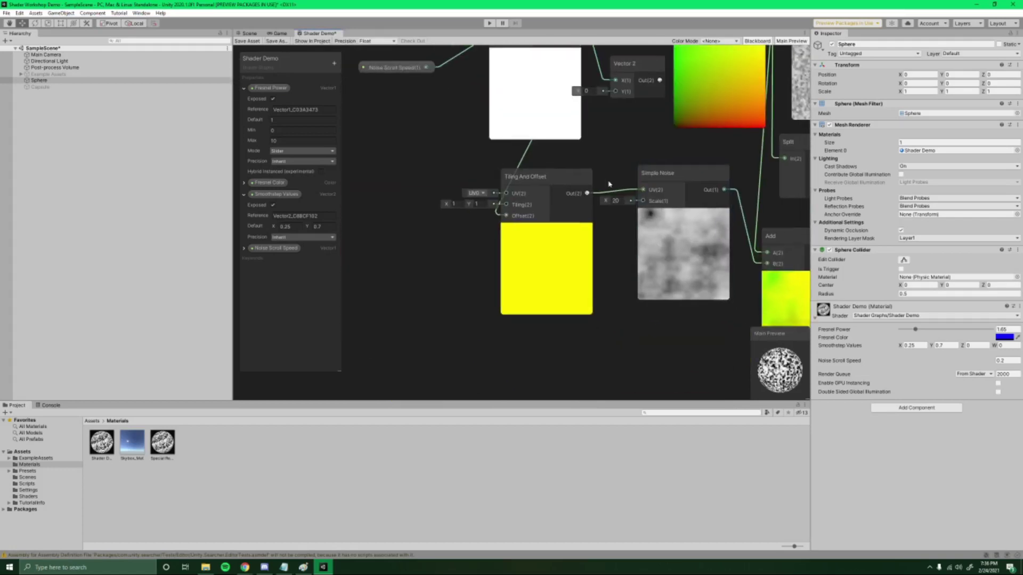
key("Delete")
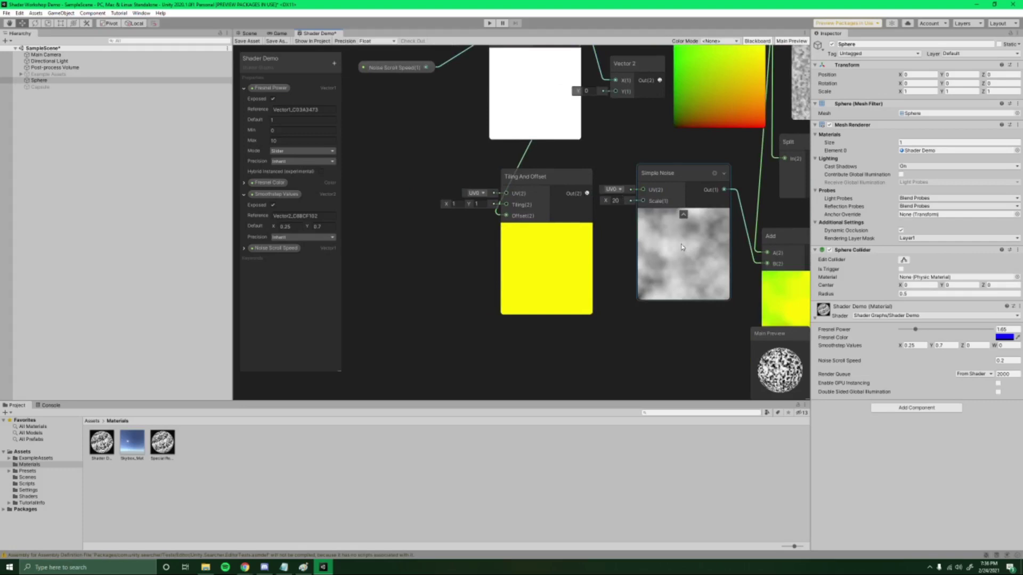
middle_click_drag(682, 247, 426, 169)
left_click_drag(555, 160, 527, 96)
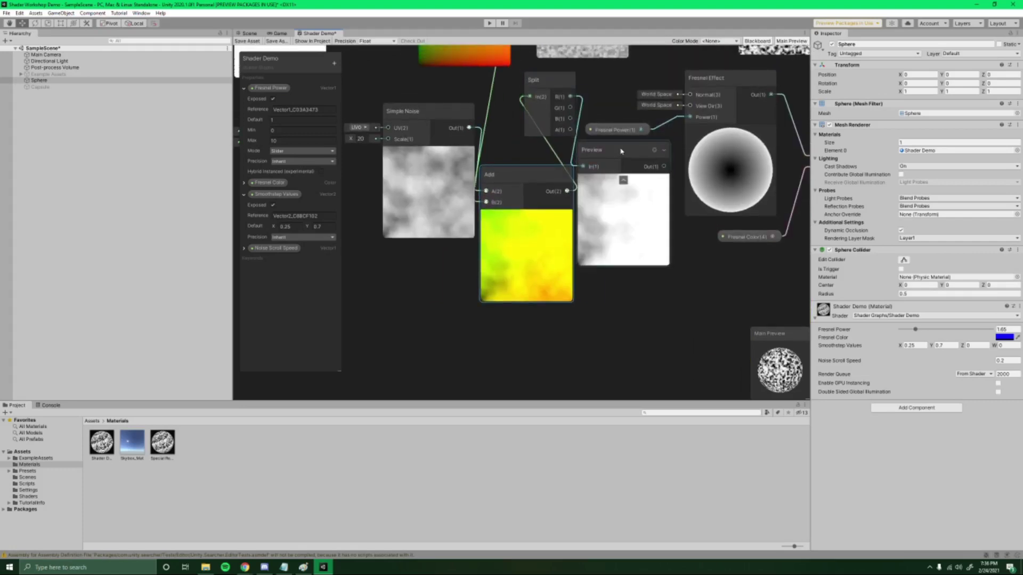
left_click_drag(620, 151, 640, 157)
middle_click_drag(611, 256, 646, 305)
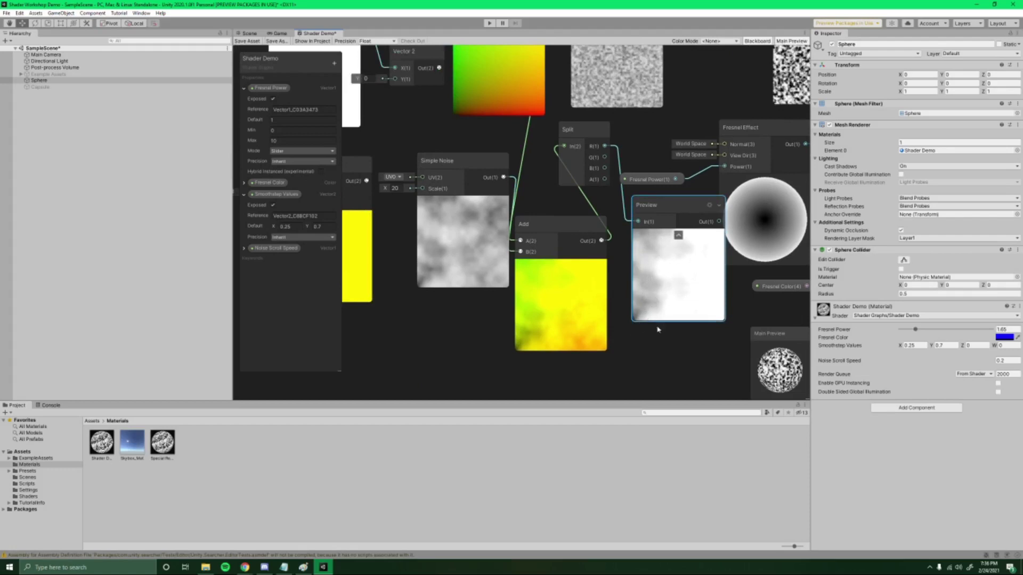
middle_click_drag(663, 217, 673, 243)
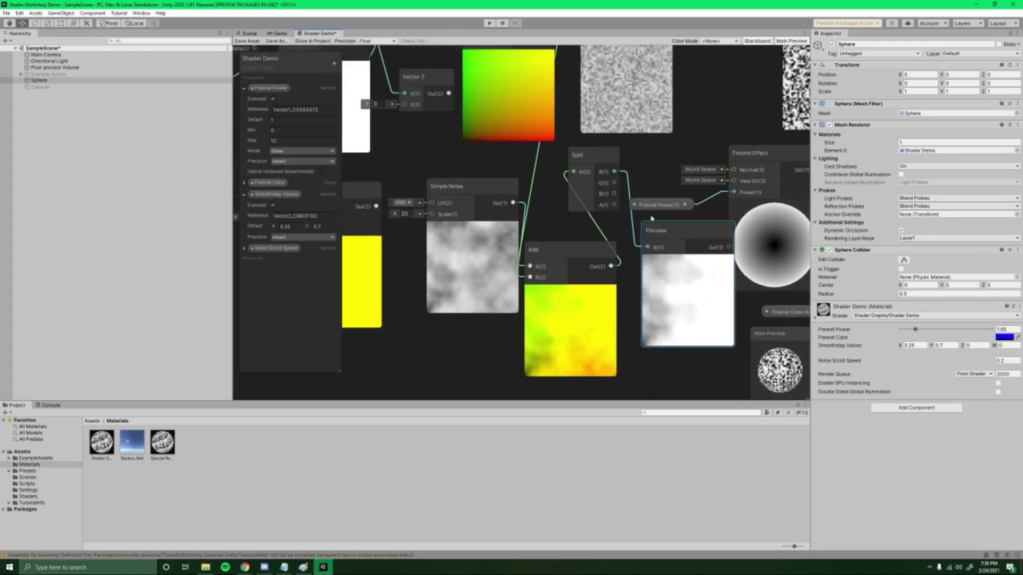
Delete the Split and Preview nodes, and connect the Add node's output to the upper Simple Noise node's UV input.
scroll(597, 160, "down", 3)
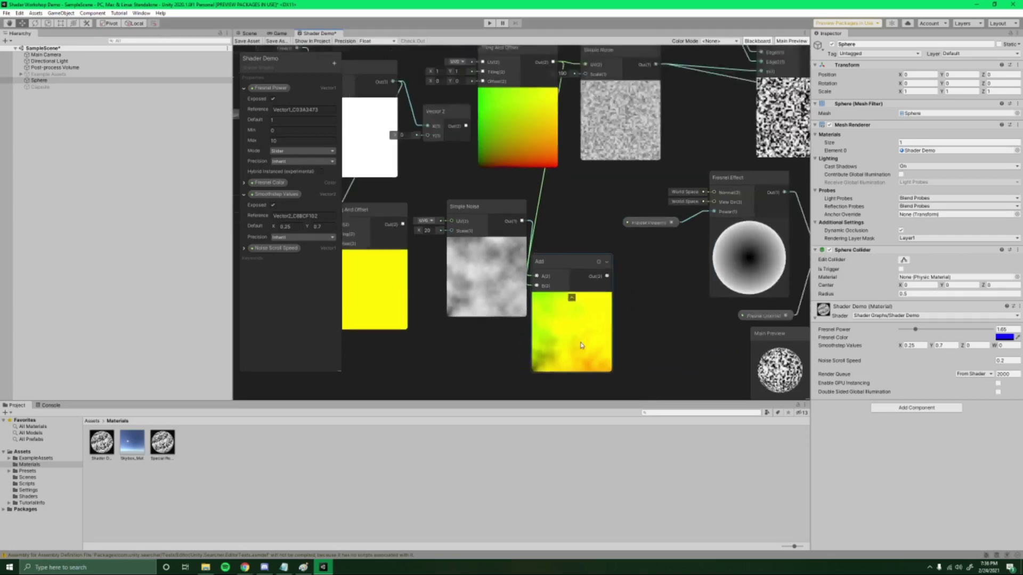
middle_click_drag(520, 128, 558, 169)
left_click_drag(536, 111, 530, 107)
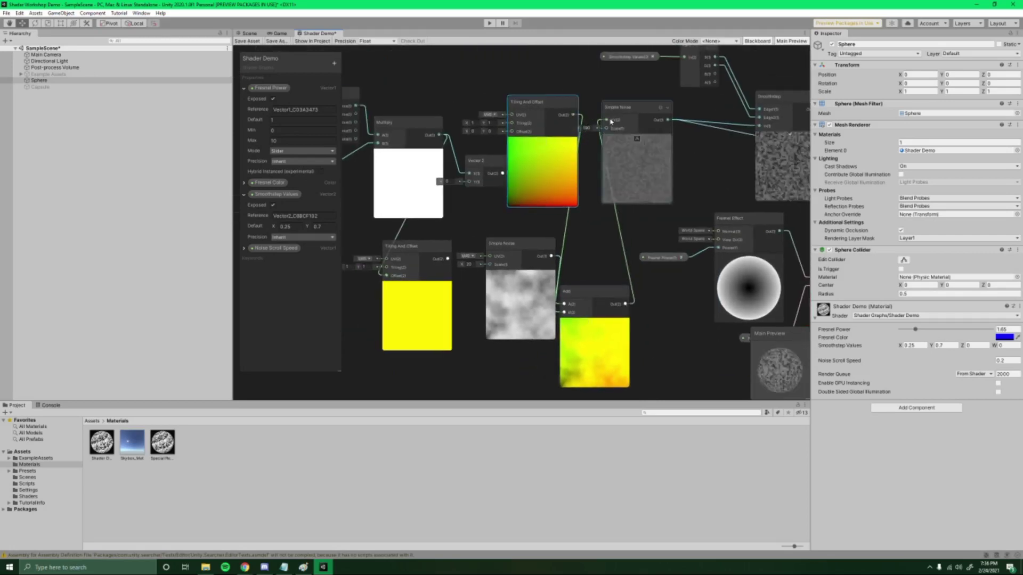
scroll(643, 148, "up", 3)
scroll(643, 155, "up", 4)
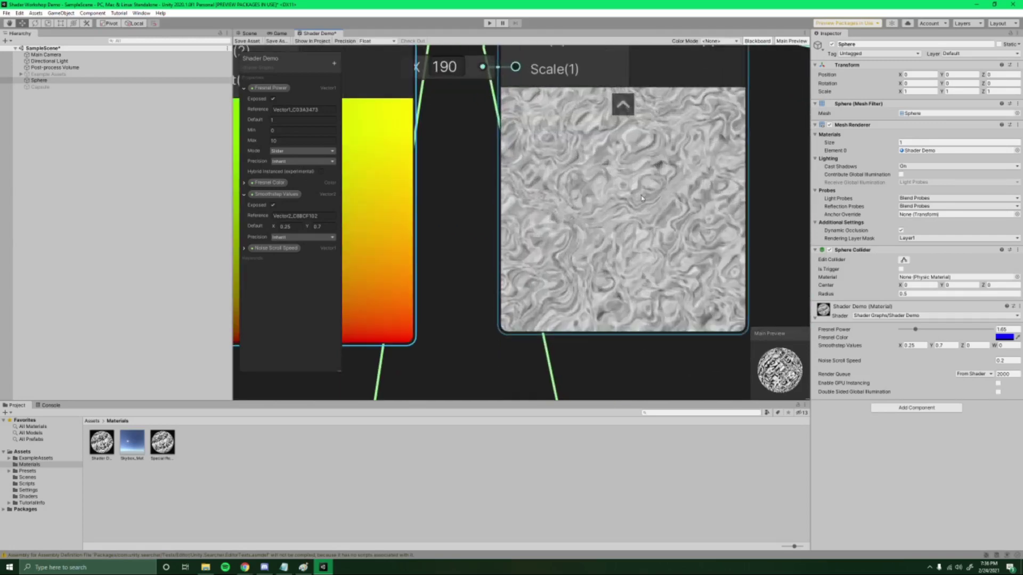
middle_click_drag(655, 171, 657, 226)
scroll(657, 225, "down", 2)
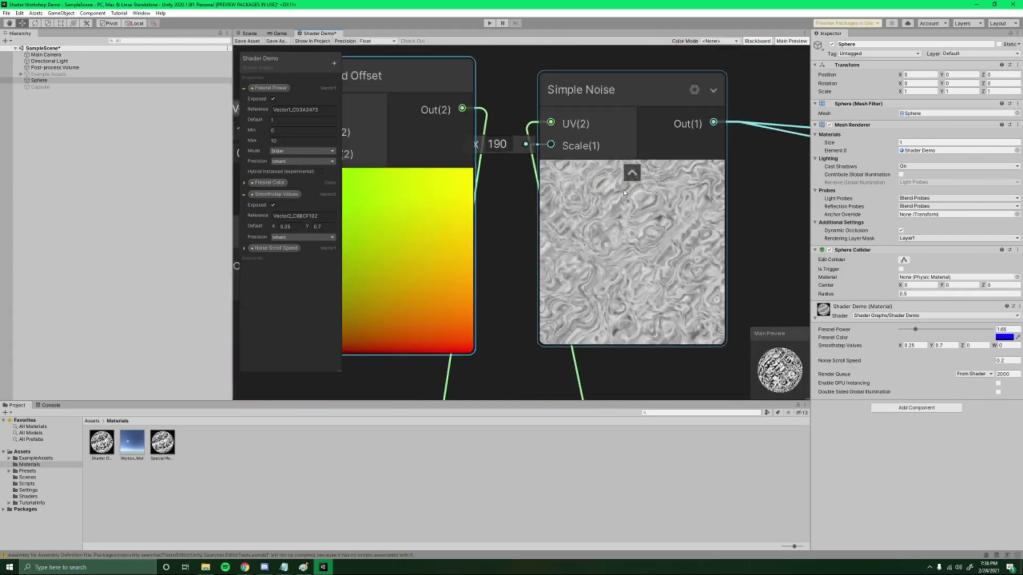
scroll(715, 241, "down", 3)
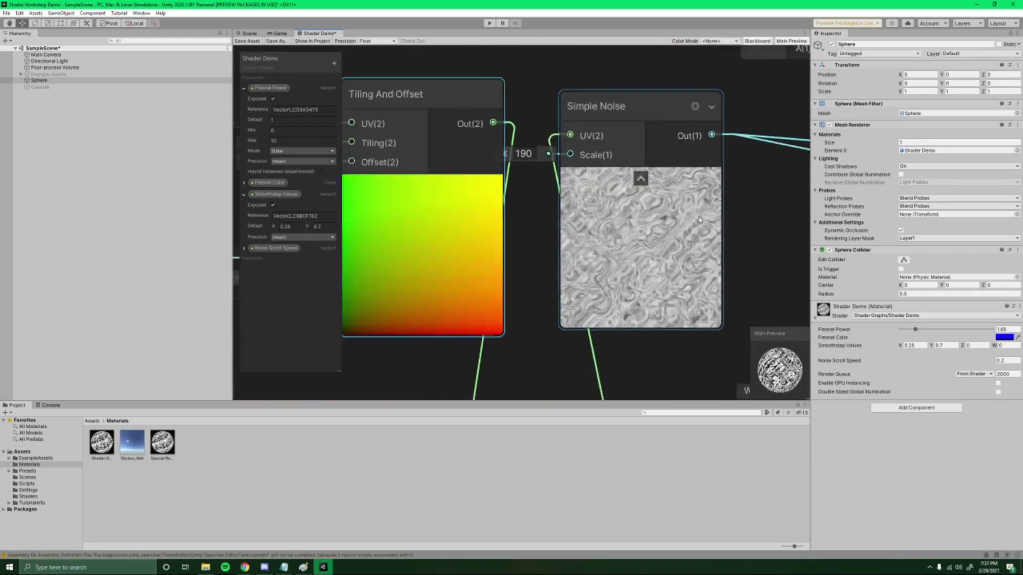
Reconnect the Vector 2 output to the Offset input of the upper Tiling And Offset node.
middle_click_drag(674, 264, 768, 231)
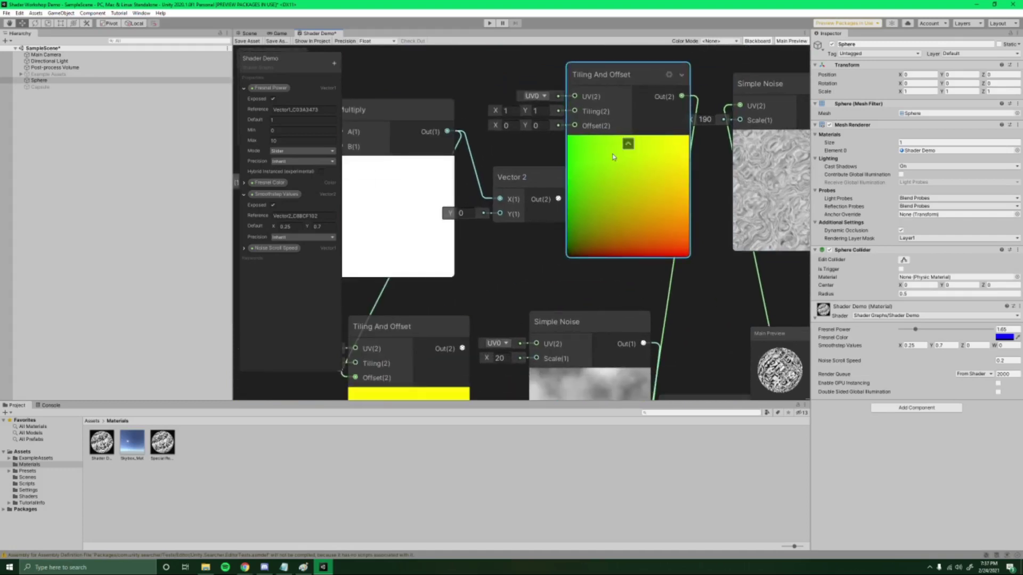
middle_click_drag(512, 206, 415, 217)
scroll(640, 167, "up", 5)
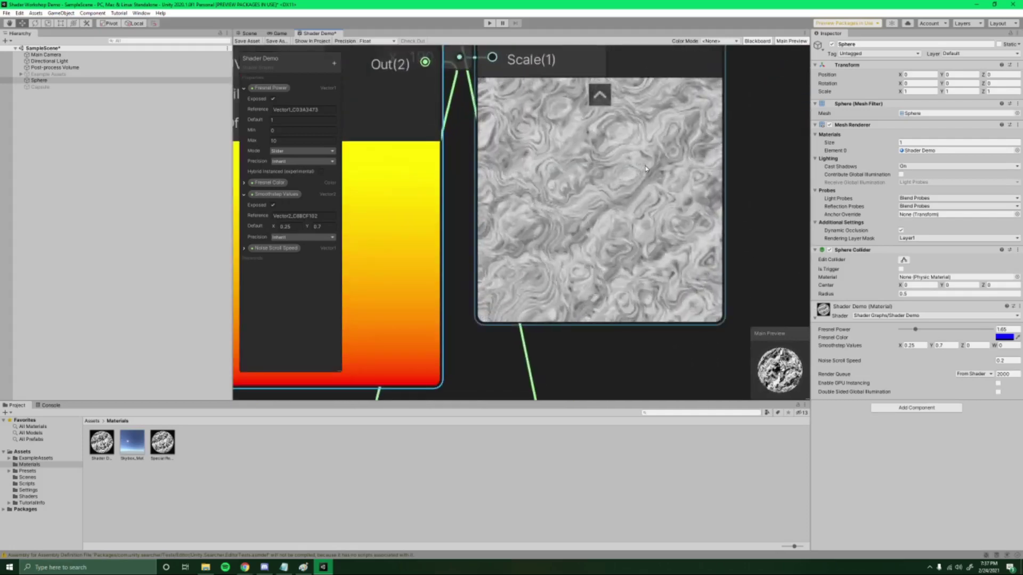
Connect the lower Tiling And Offset node's output to the lower Simple Noise node's UV input.
scroll(649, 202, "down", 6)
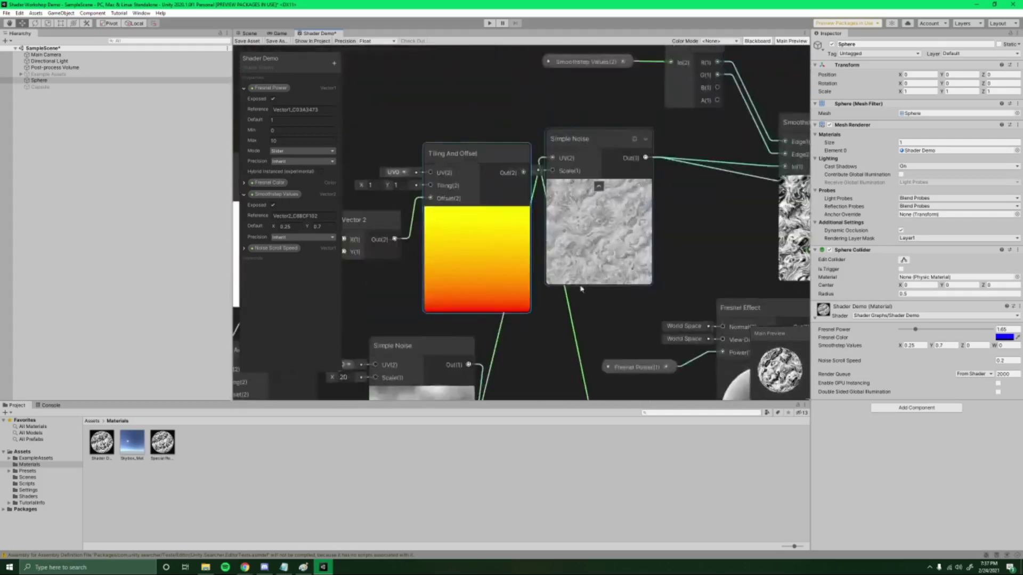
middle_click_drag(726, 120, 709, 131)
left_click_drag(504, 168, 574, 182)
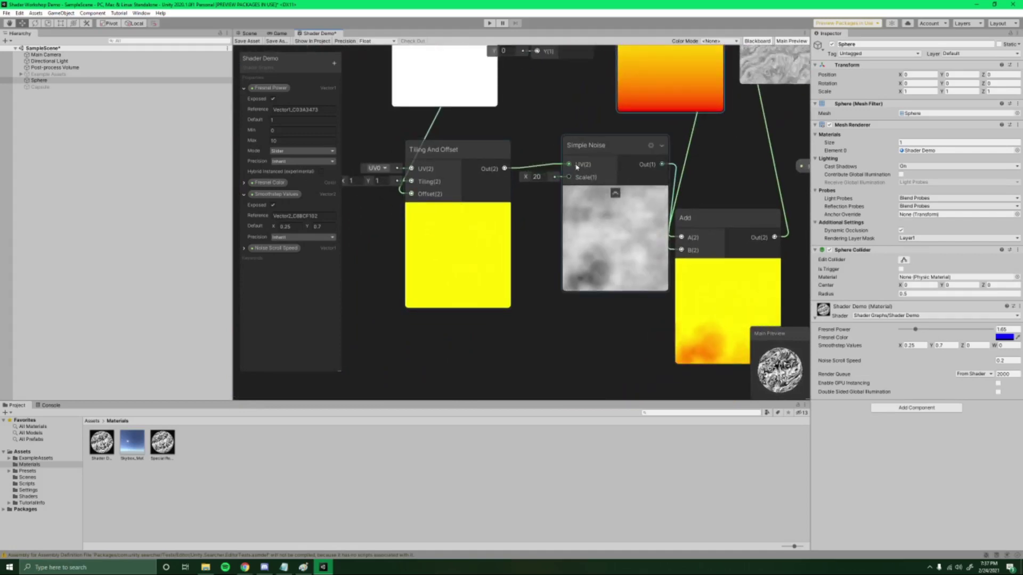
scroll(564, 229, "up", 3)
middle_click_drag(564, 229, 485, 296)
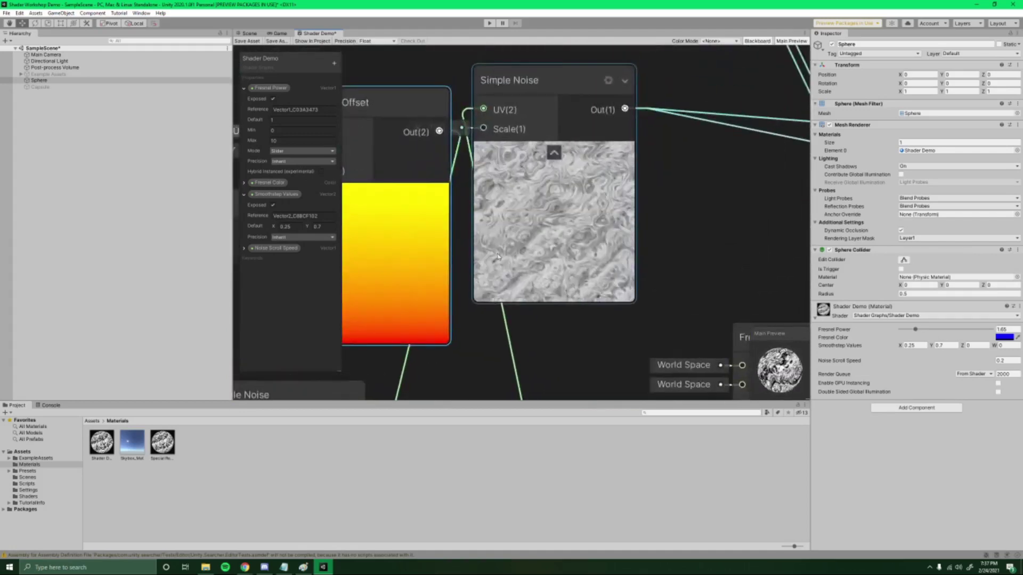
scroll(500, 252, "up", 3)
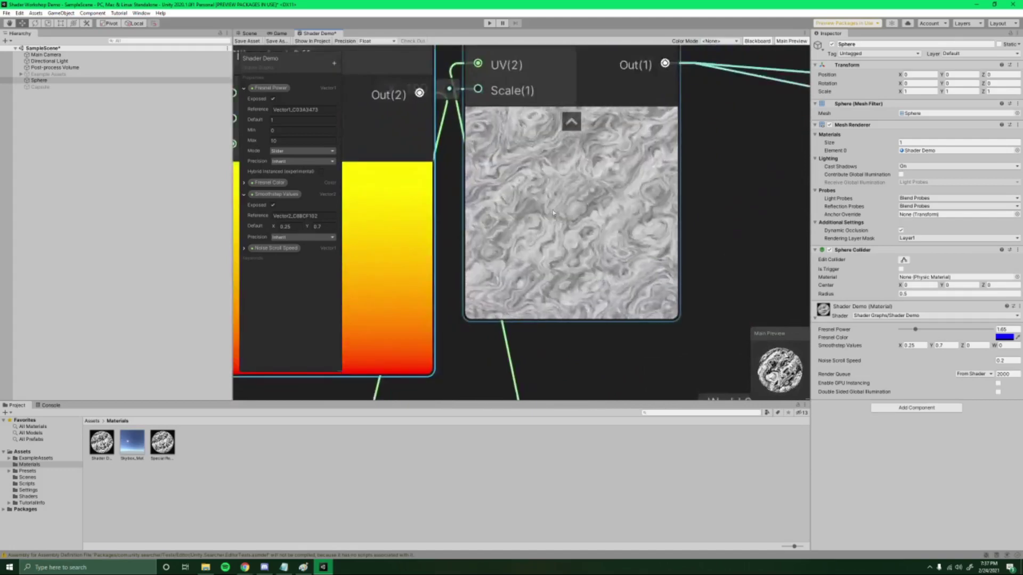
Save the Shader Demo graph and inspect the distorted noise on the sphere in the Scene view before returning to the graph.
left_click(246, 42)
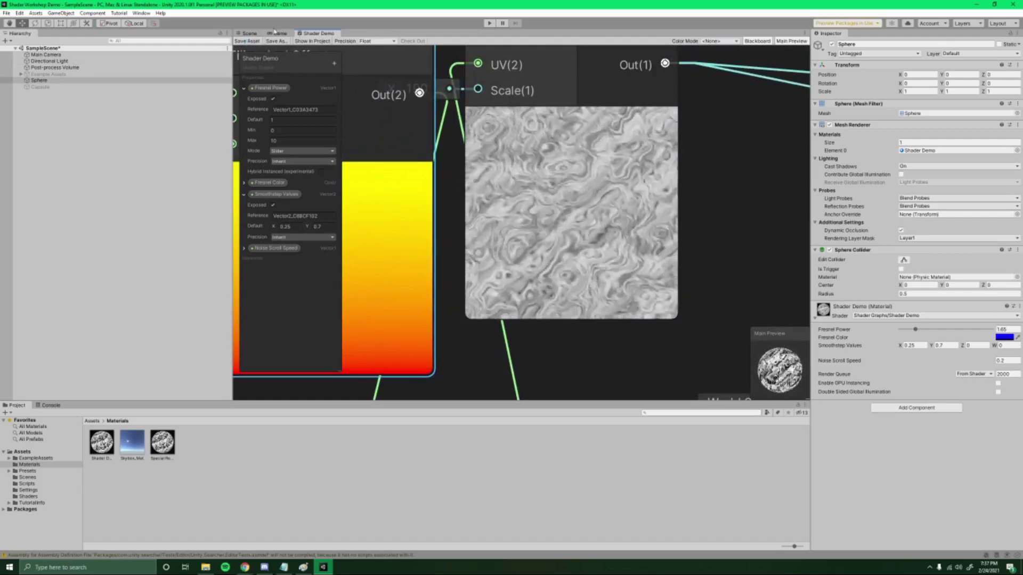
left_click(239, 34)
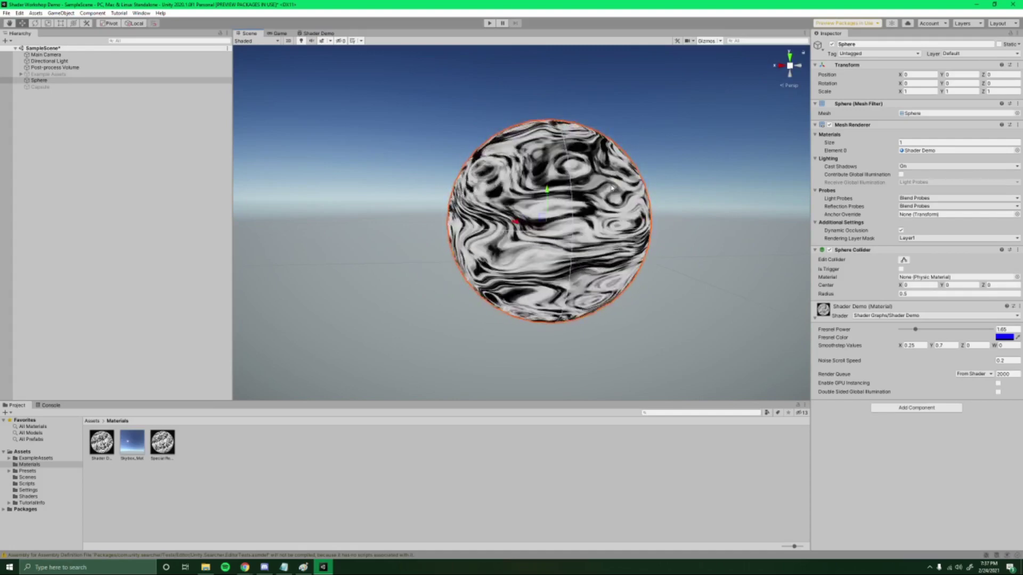
left_click(315, 33)
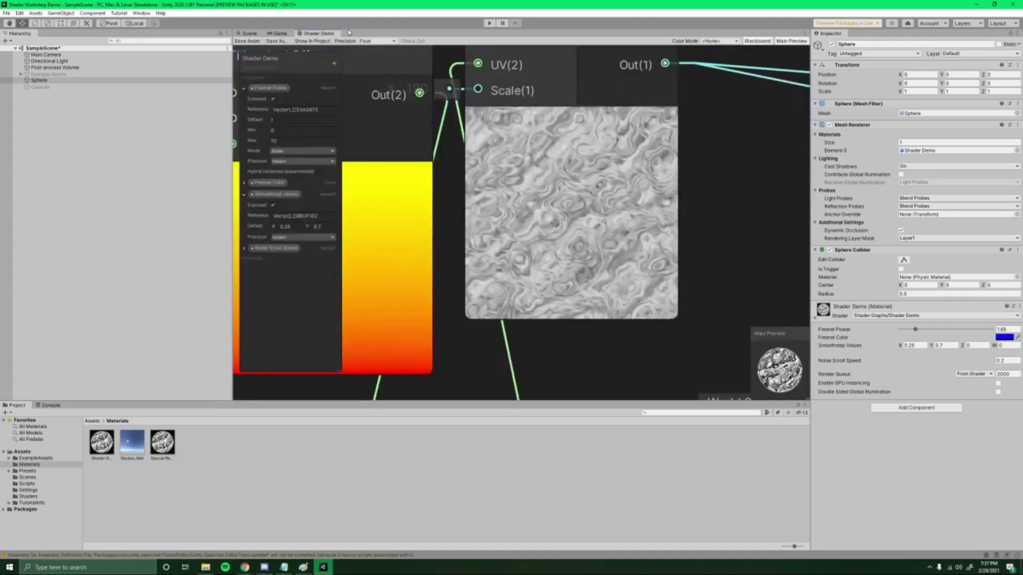
Move the upper scrolling chain, from Time and Noise Scroll Speed through Tiling And Offset, left to open a gap before the upper Simple Noise.
scroll(745, 185, "down", 6)
scroll(744, 185, "down", 4)
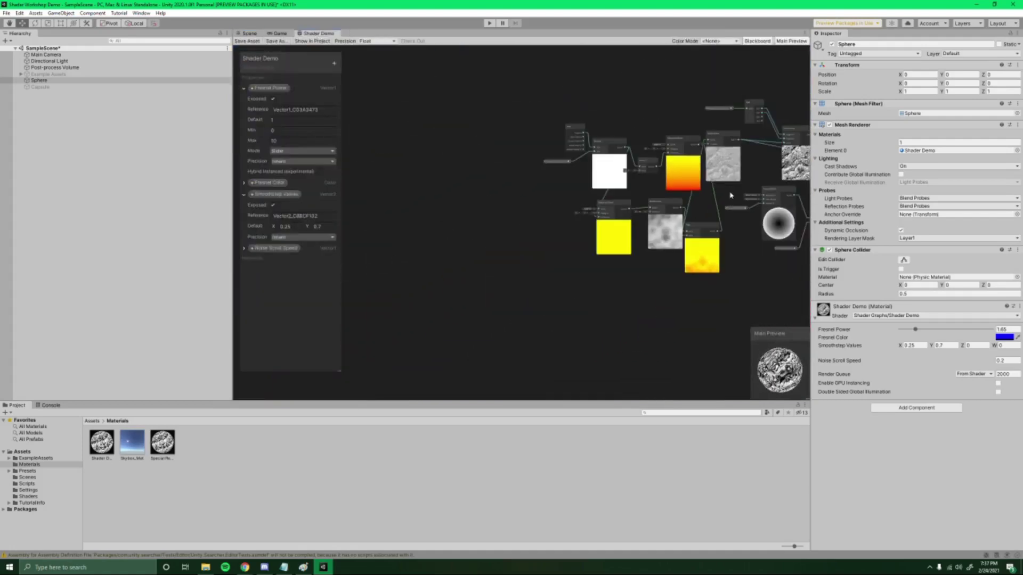
left_click_drag(486, 124, 661, 210)
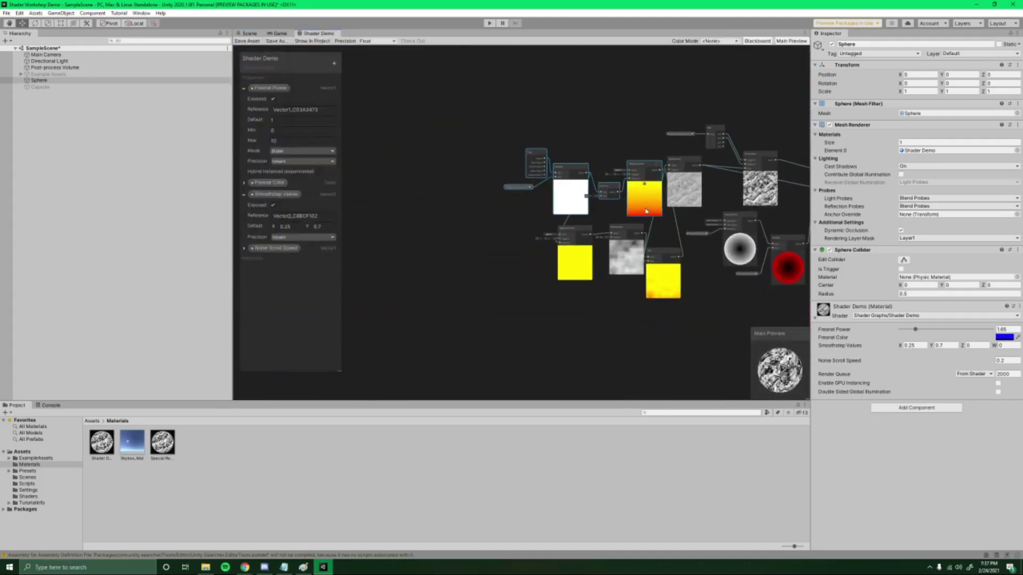
left_click_drag(637, 166, 573, 153)
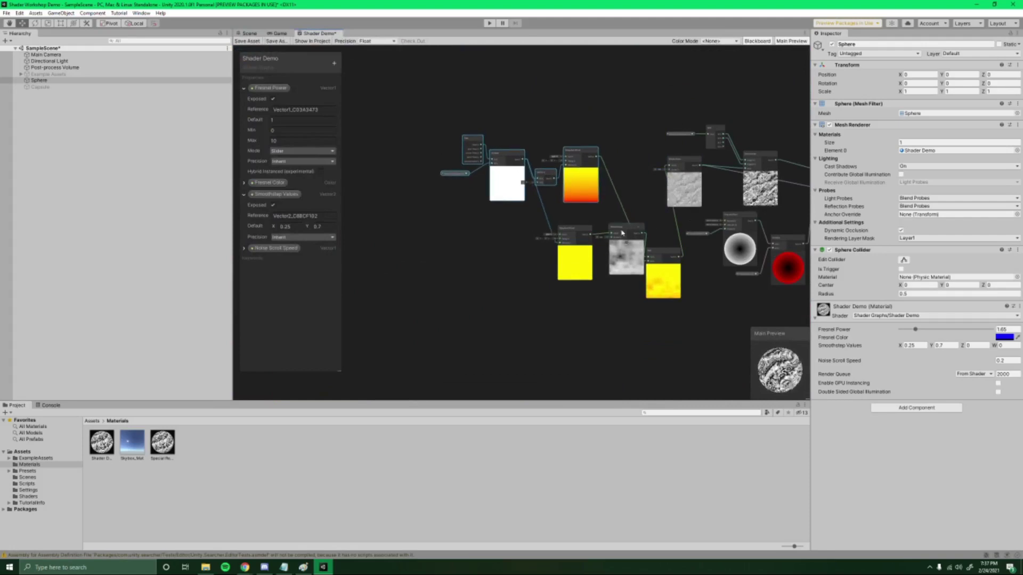
Place the Add node between the upper Tiling And Offset and Simple Noise, and shift the lower Tiling And Offset and Simple Noise left.
left_click_drag(662, 264, 639, 168)
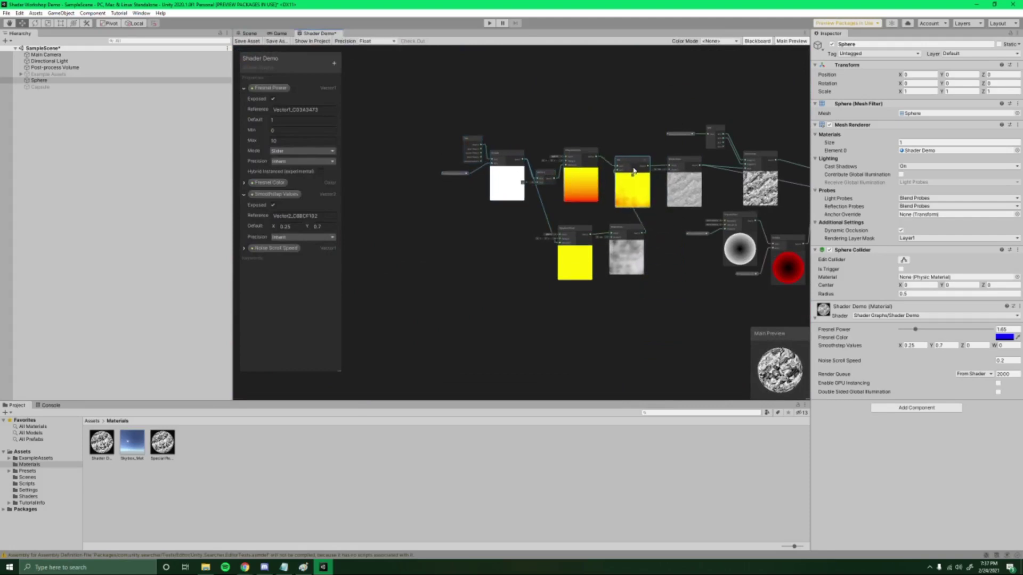
left_click_drag(570, 235, 554, 244)
left_click_drag(621, 230, 581, 238)
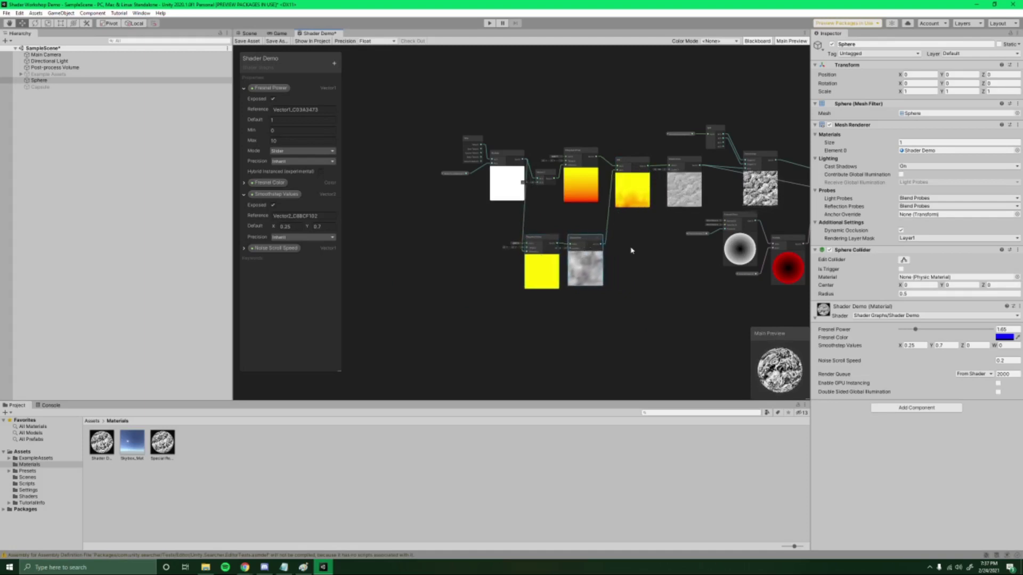
Duplicate the lower Simple Noise node, place the copy beneath it, and change the copy's Scale.
scroll(631, 251, "up", 3)
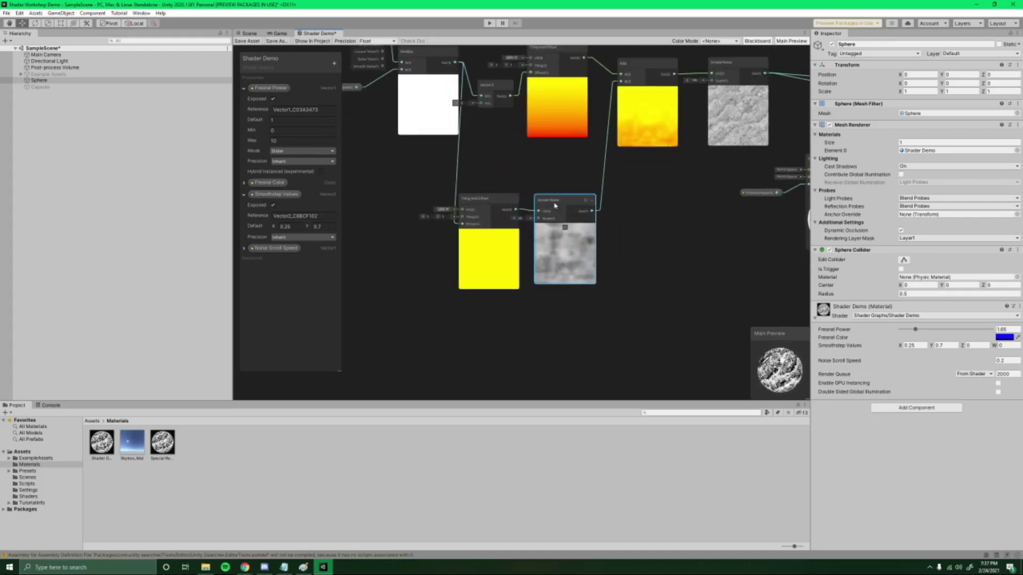
left_click_drag(566, 221, 614, 307)
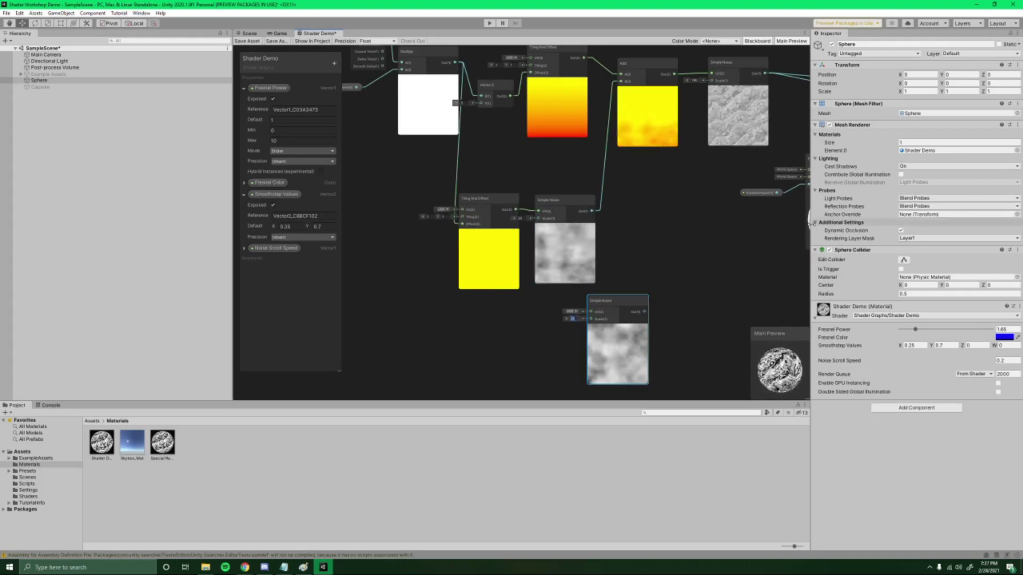
type("2")
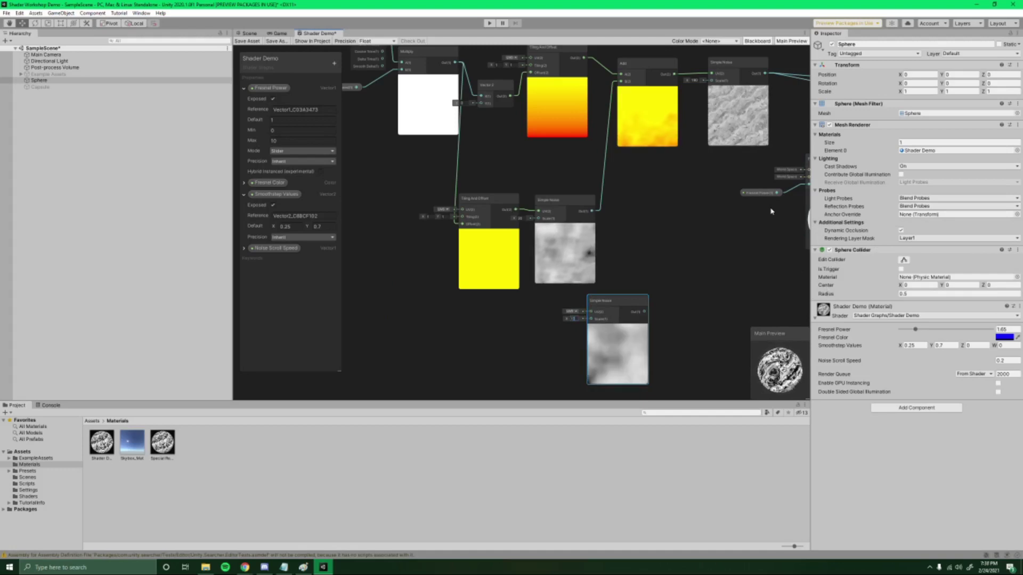
Add an Add node that sums the outputs of the two lower Simple Noise nodes.
middle_click_drag(687, 241, 662, 248)
left_click_drag(633, 234, 633, 233)
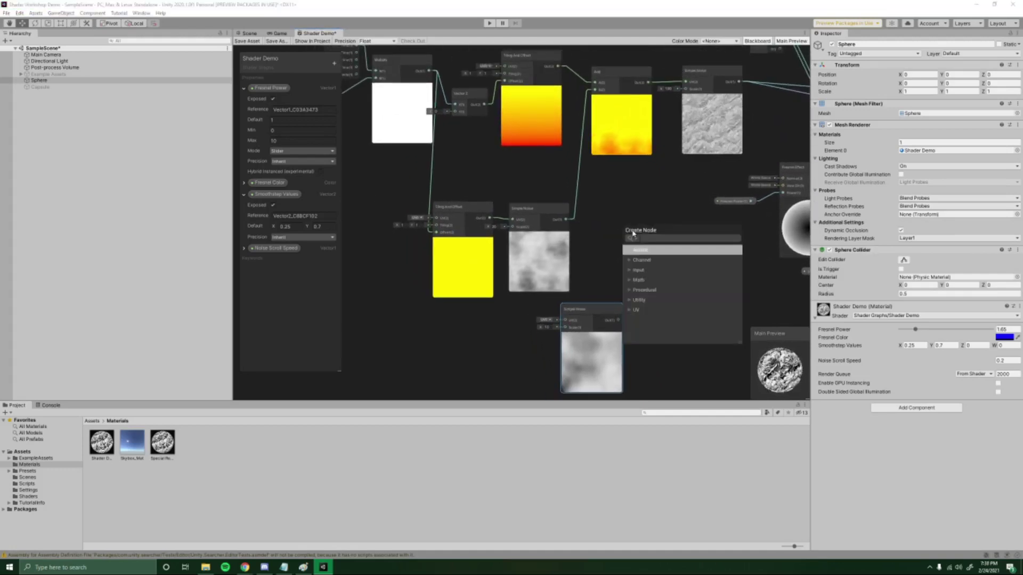
type("add")
key("Return")
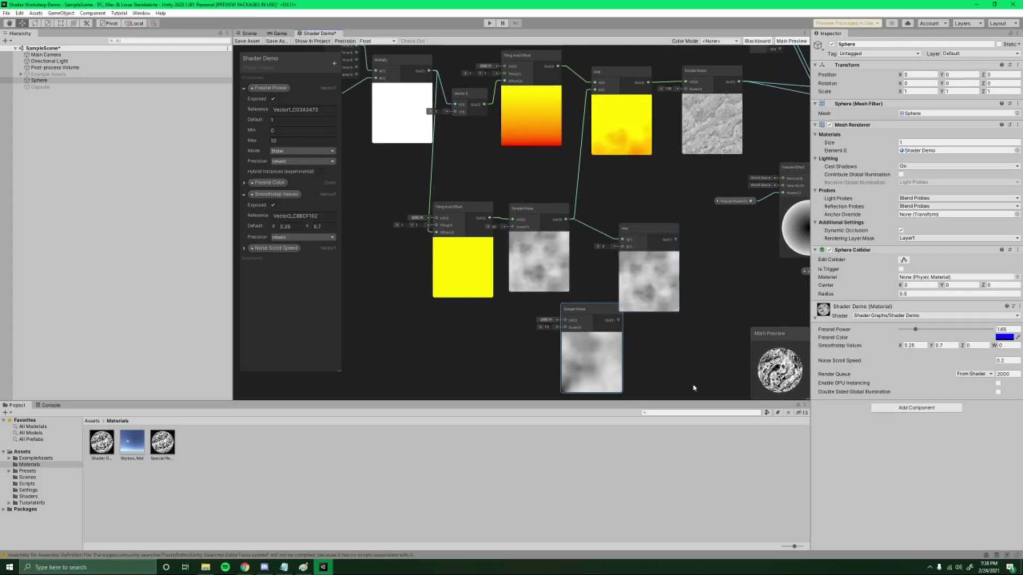
left_click_drag(582, 308, 539, 307)
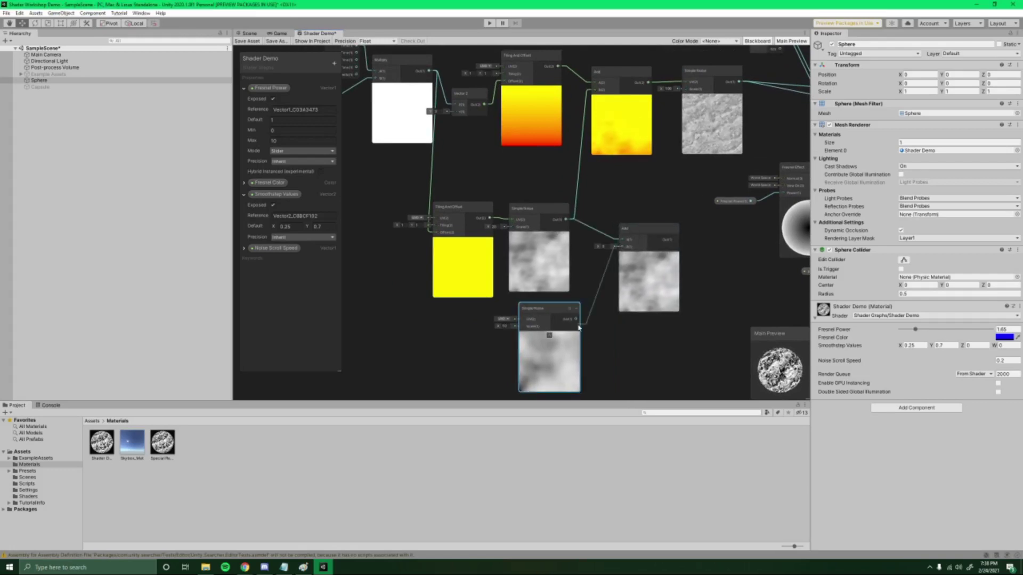
scroll(584, 321, "up", 1)
scroll(569, 217, "up", 2)
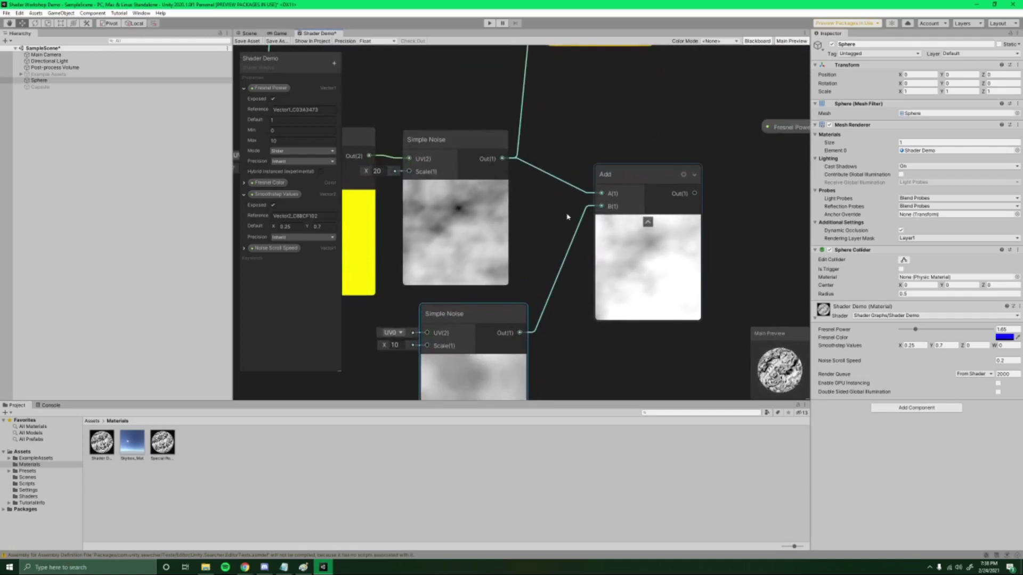
Connect the lower Add node's output to the upper Add node's B input and inspect the distorted upper Simple Noise.
scroll(543, 278, "down", 2)
middle_click_drag(544, 278, 540, 304)
left_click_drag(611, 261, 548, 97)
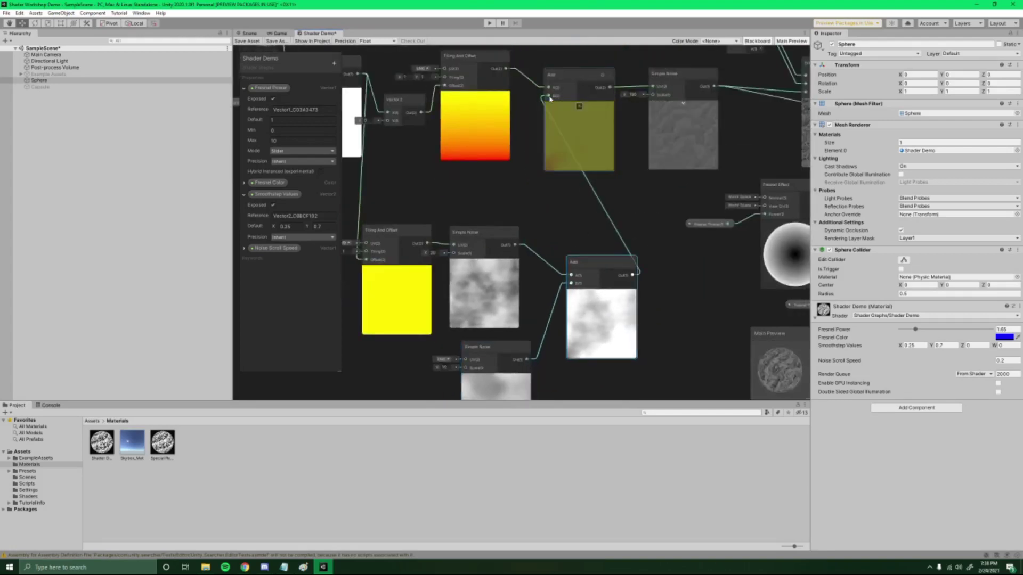
scroll(571, 193, "up", 3)
scroll(570, 193, "up", 3)
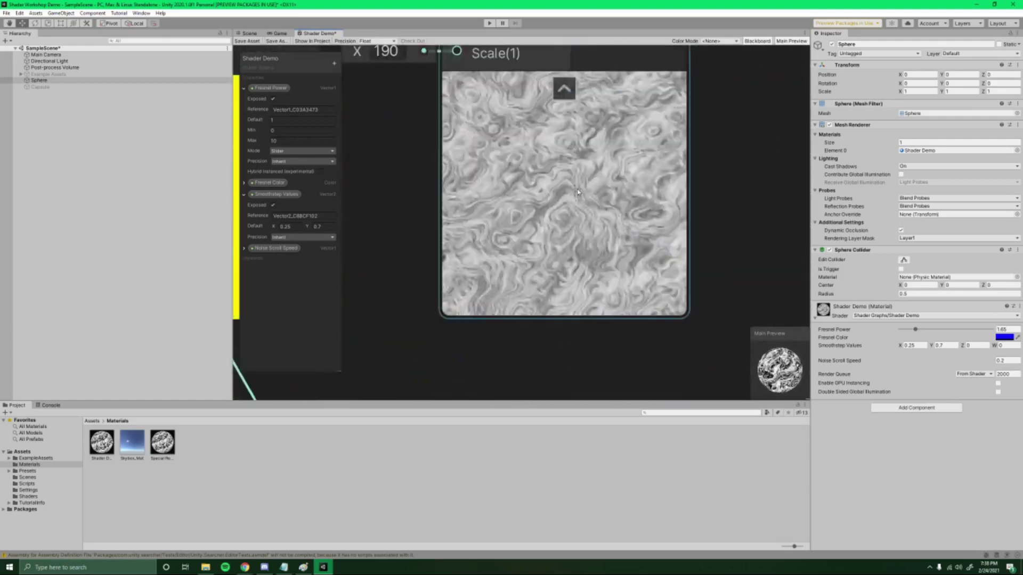
scroll(565, 279, "down", 1)
scroll(605, 256, "down", 5)
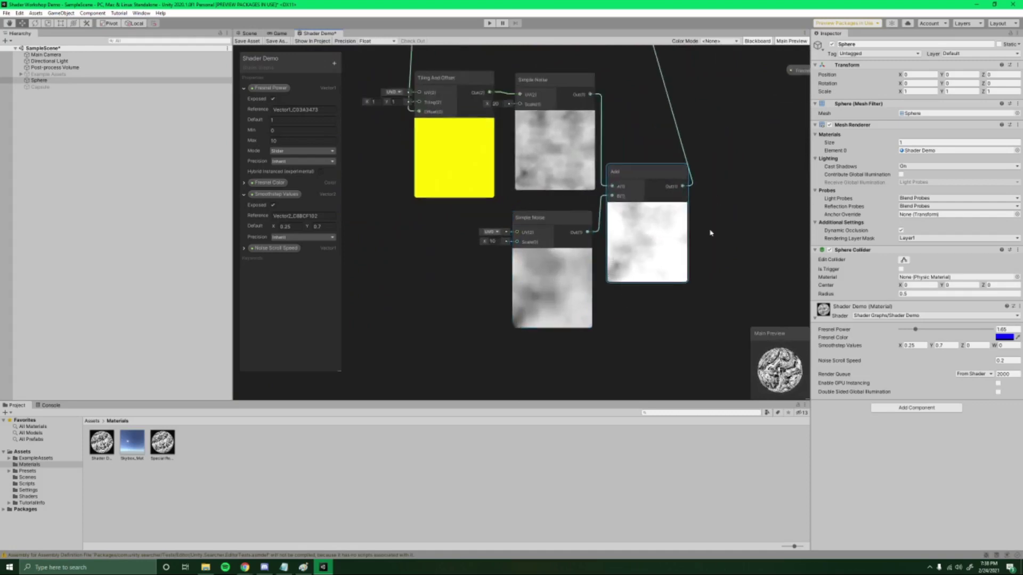
Examine the upper Simple Noise preview and compare the lower Add node's result with its two noise inputs.
scroll(710, 231, "up", 6)
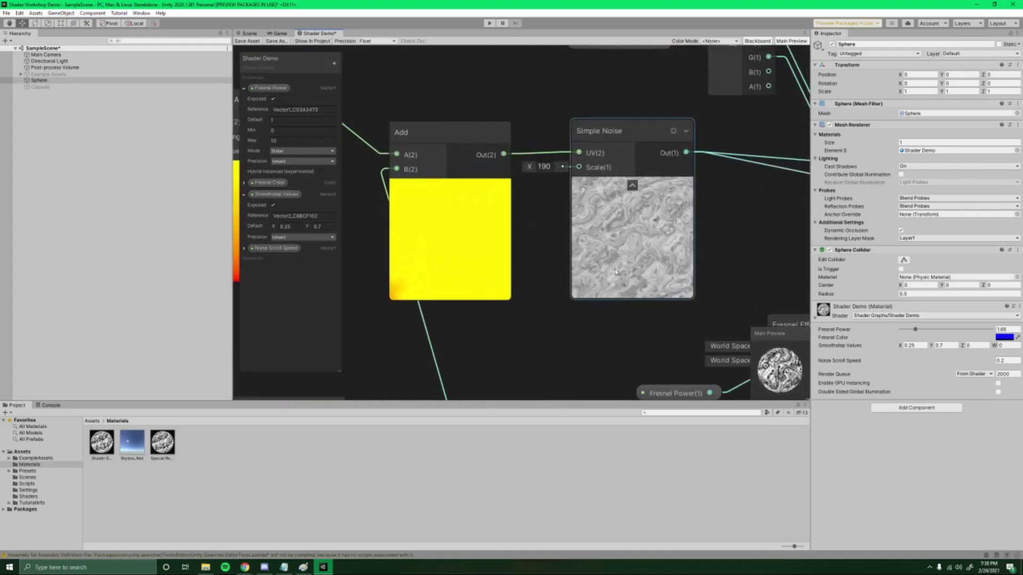
scroll(599, 291, "down", 5)
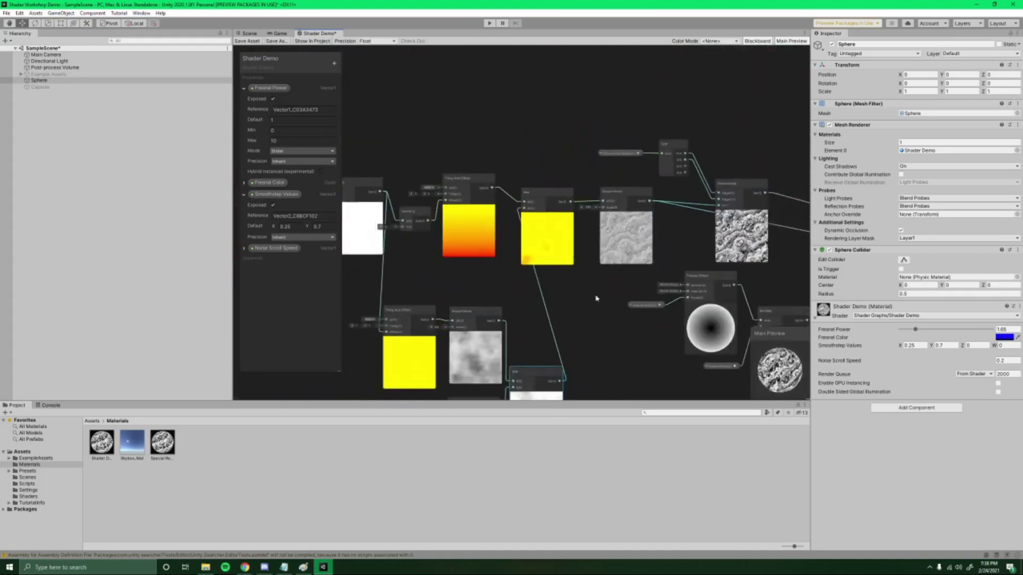
middle_click_drag(596, 299, 570, 194)
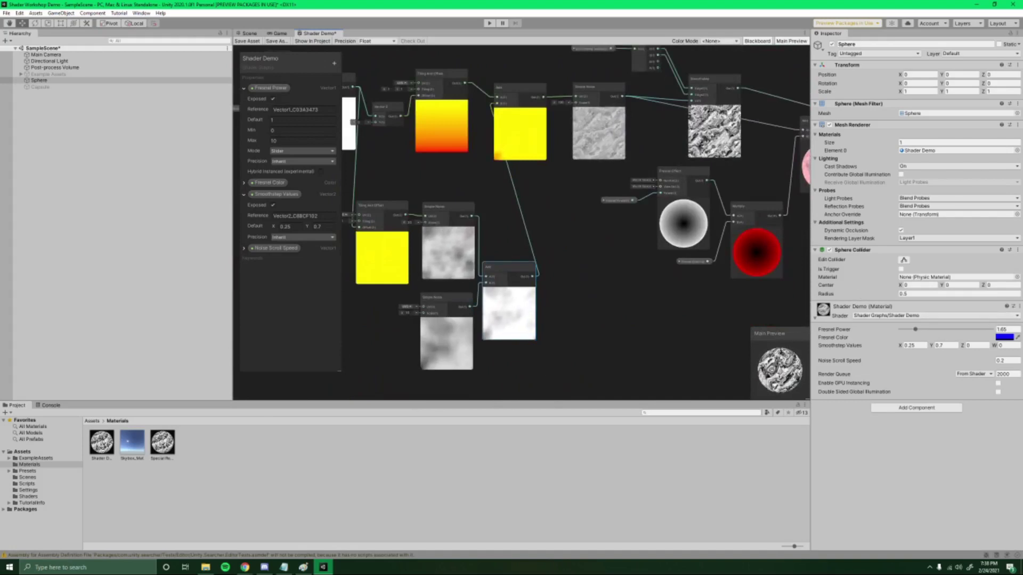
middle_click_drag(555, 216, 600, 225)
scroll(602, 303, "up", 4)
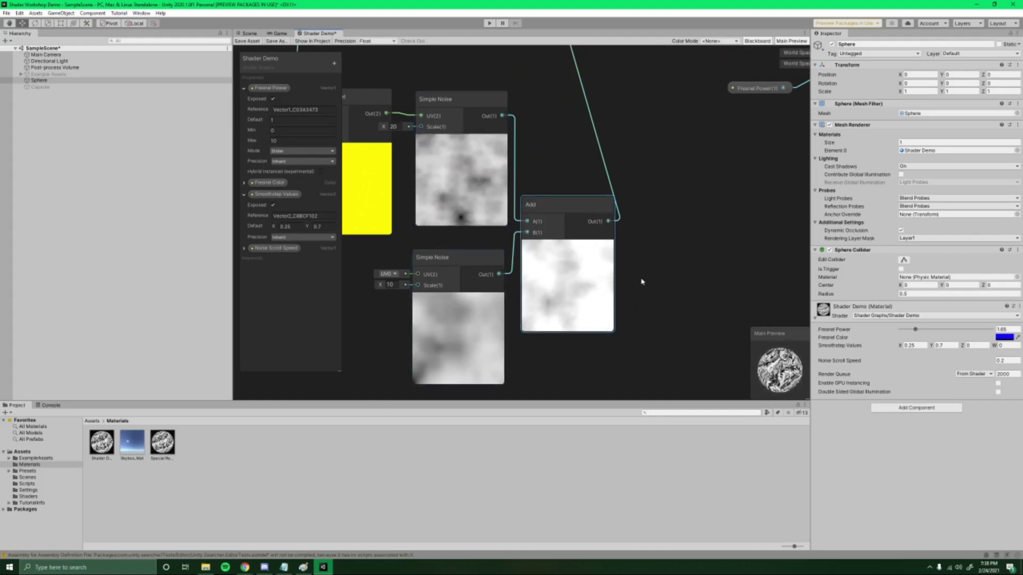
left_click_drag(581, 222, 609, 193)
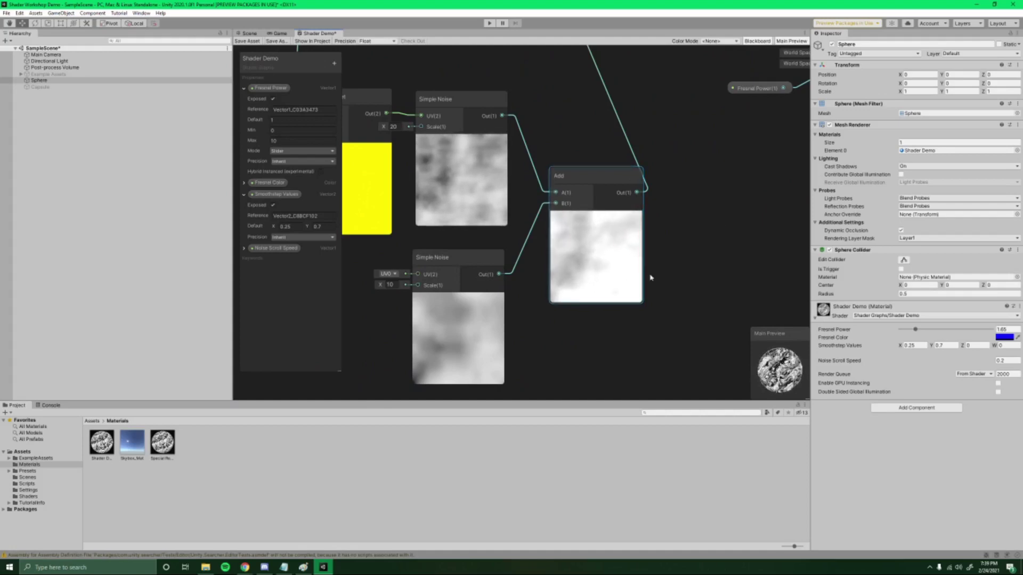
middle_click_drag(732, 264, 673, 308)
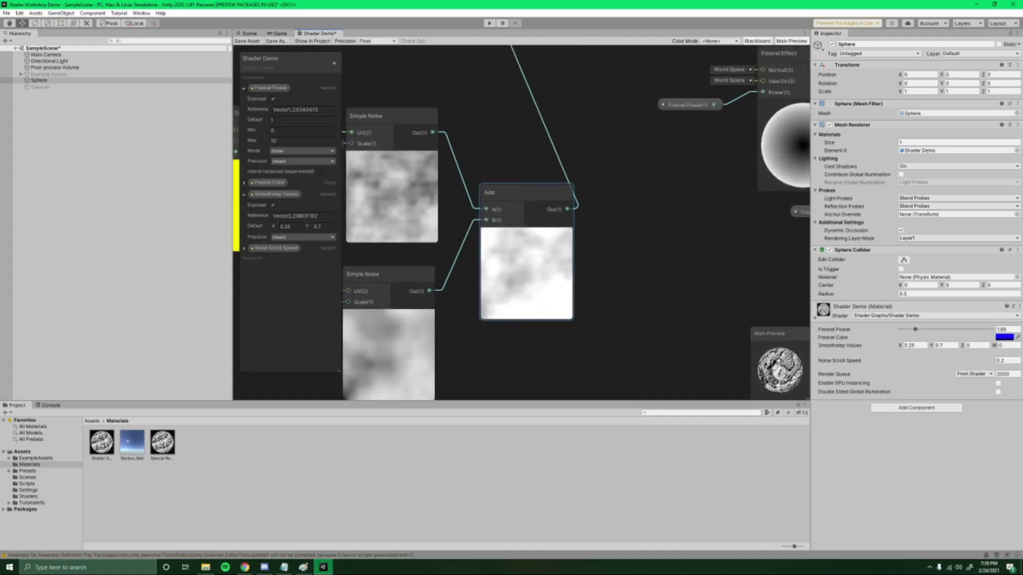
key("alt+Tab")
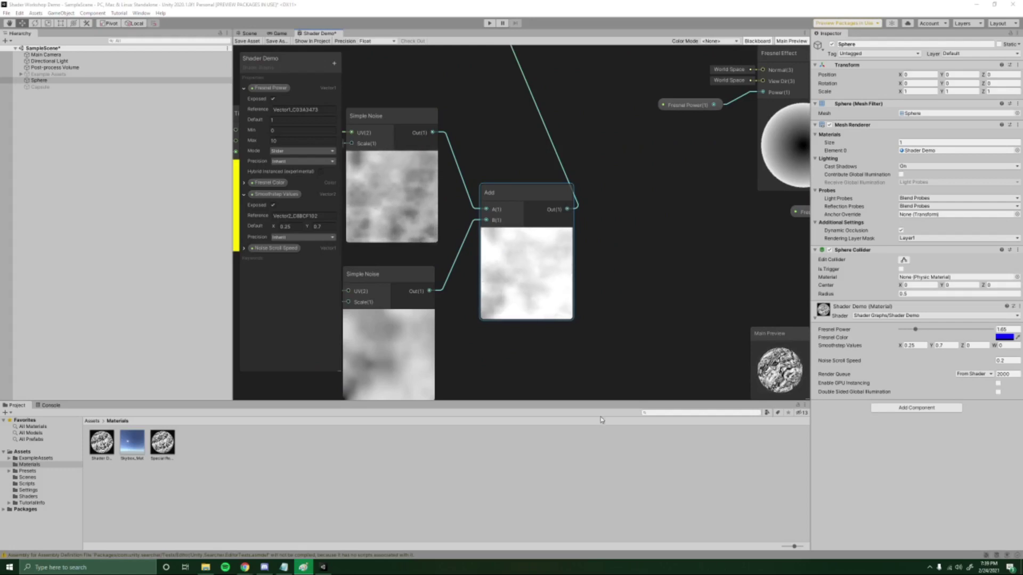
Replace the lower Add node with a Multiply node fed by both lower Simple Noise outputs.
scroll(690, 251, "down", 2)
middle_click_drag(689, 251, 697, 270)
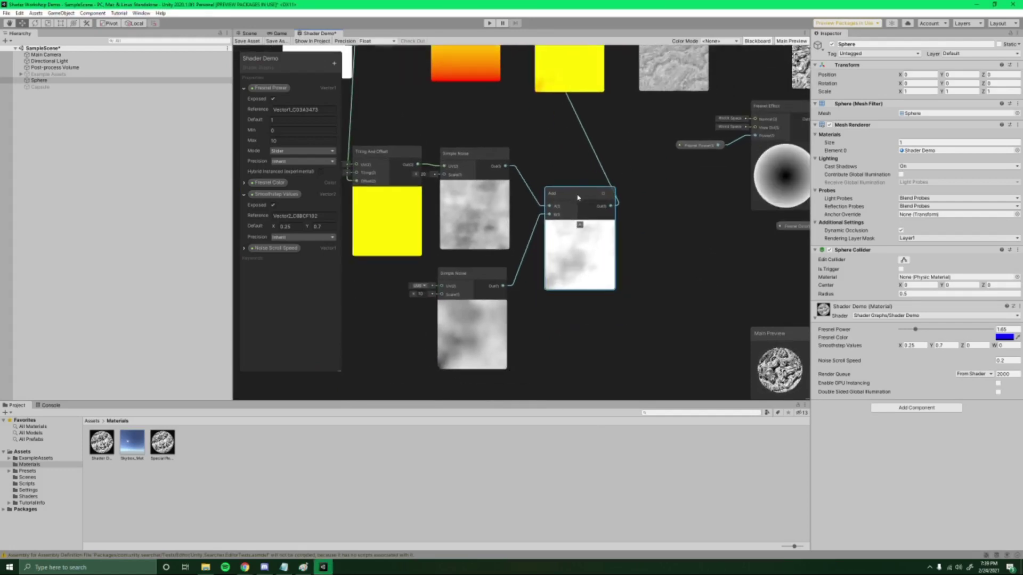
key("Delete")
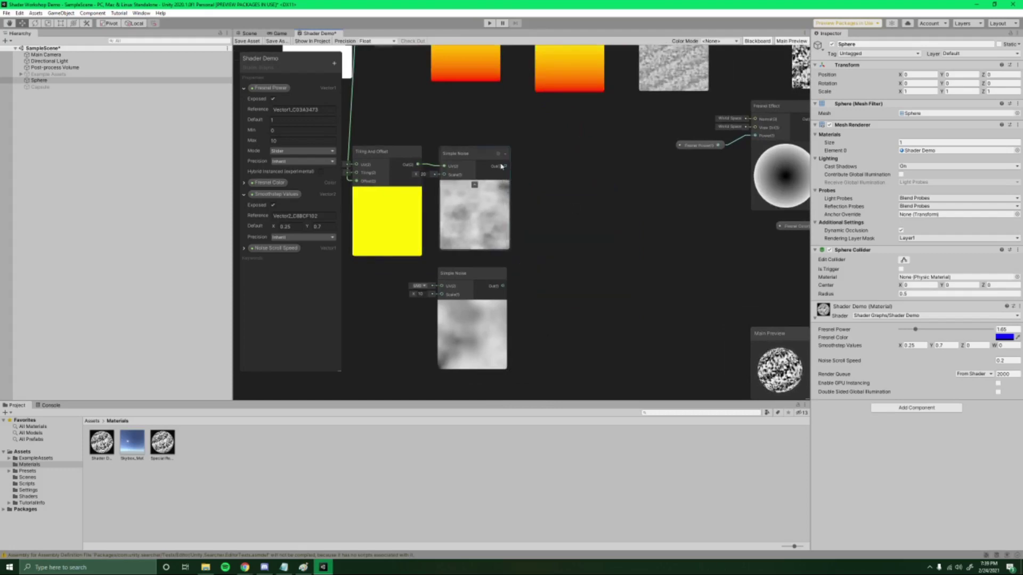
key("space")
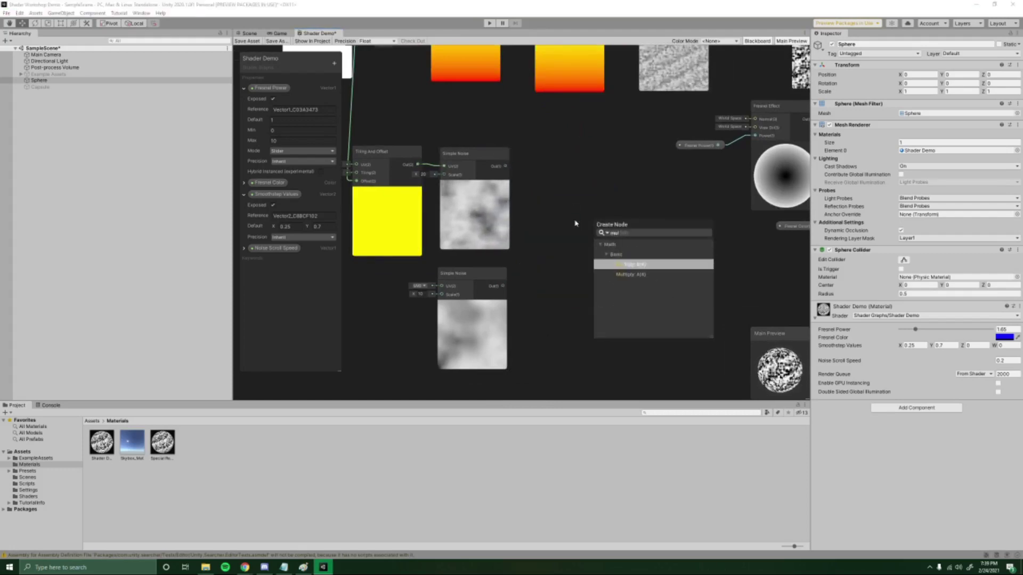
key("Escape")
left_click_drag(505, 166, 594, 234)
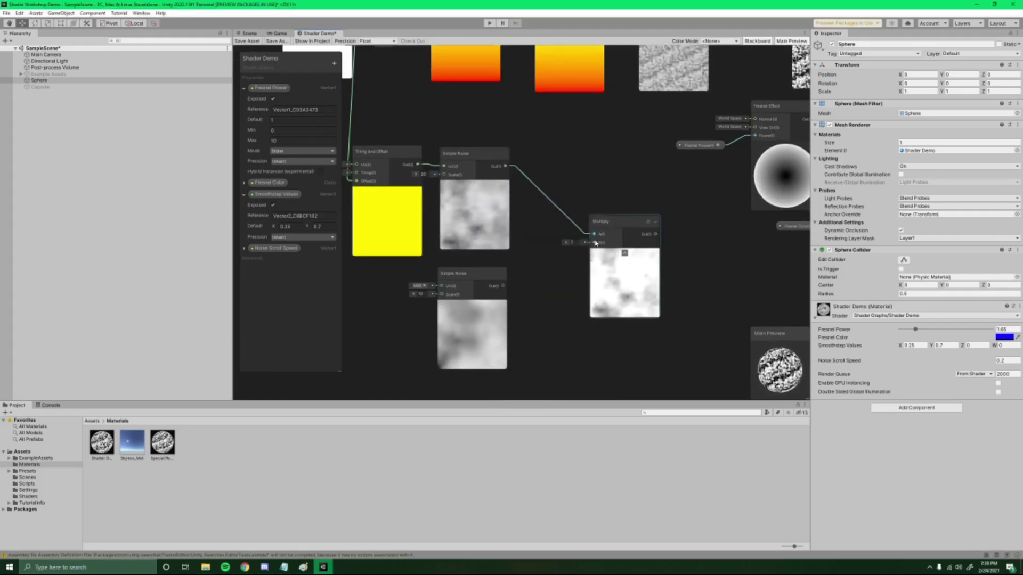
left_click_drag(502, 286, 568, 245)
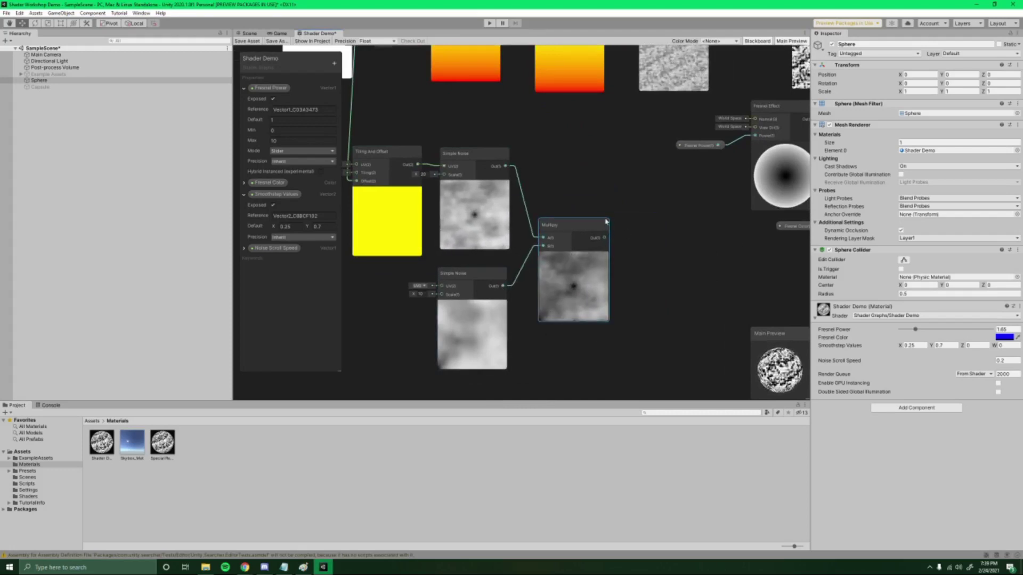
Connect the lower Multiply node's output to the upper Add node's B input and check the upper Simple Noise preview.
scroll(524, 209, "up", 2)
middle_click_drag(524, 209, 567, 143)
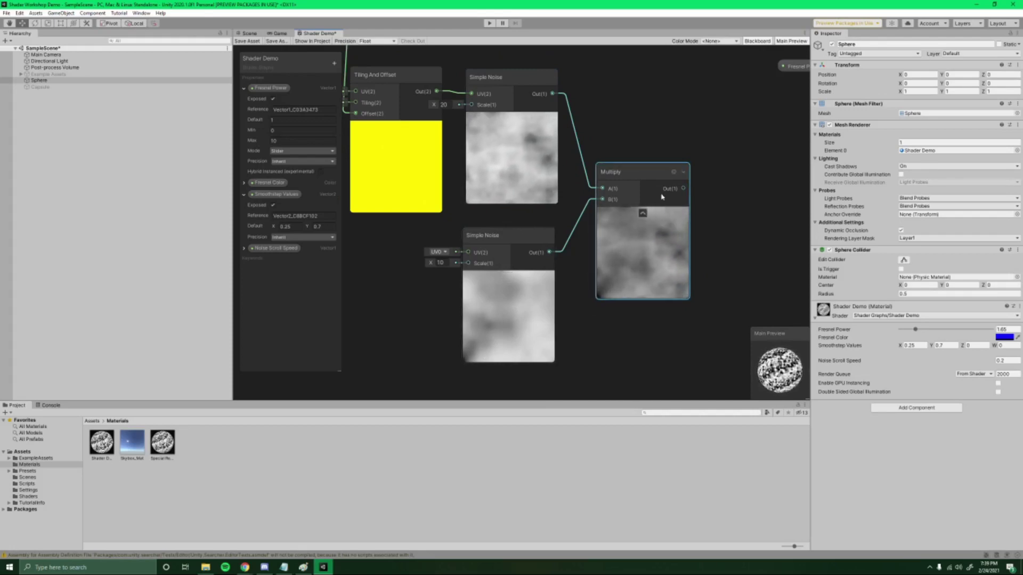
mouse_move(661, 198)
left_mouse_down()
mouse_move(676, 183)
mouse_move(668, 190)
left_mouse_up()
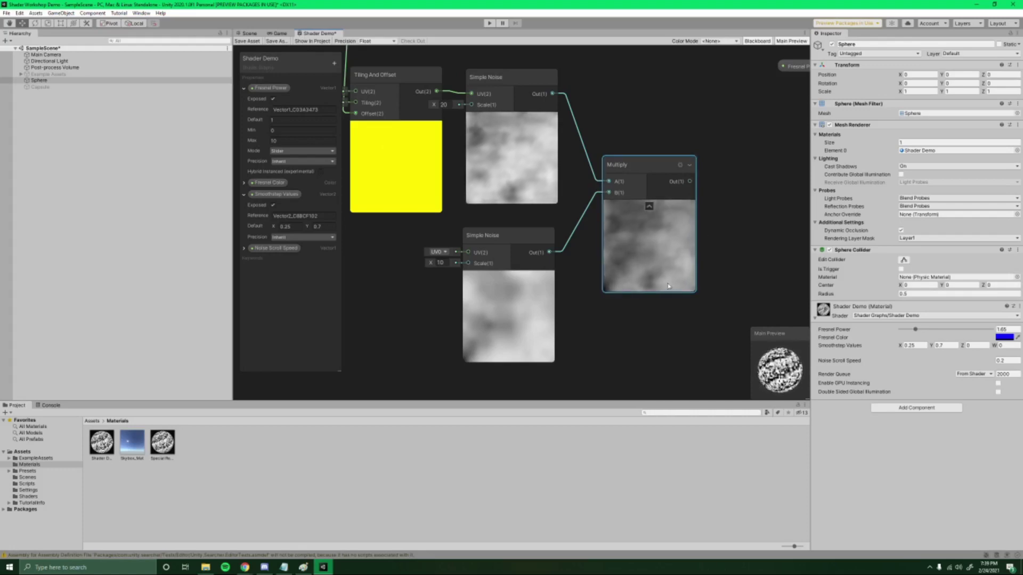
middle_click_drag(740, 239, 667, 274)
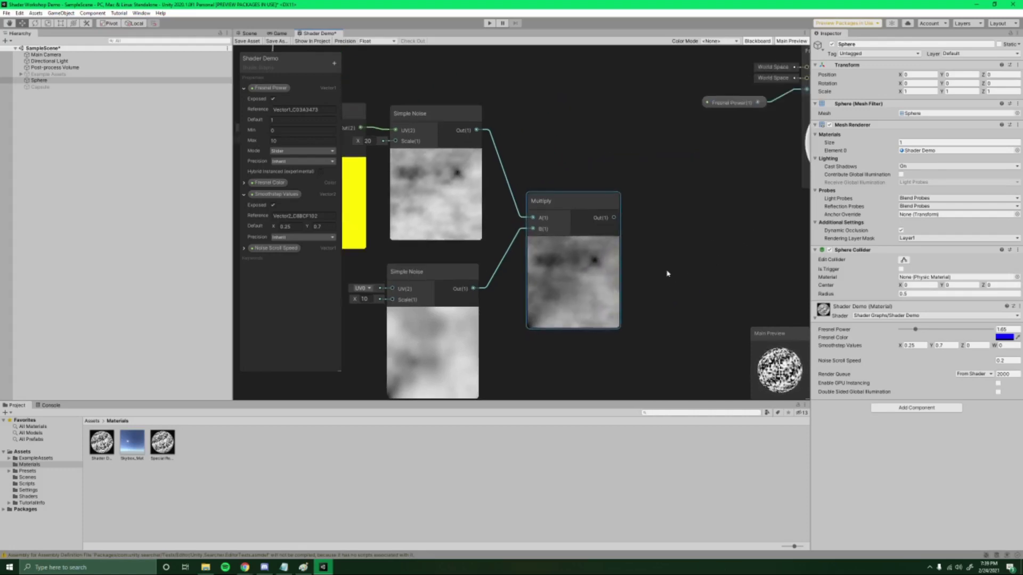
scroll(691, 260, "down", 5)
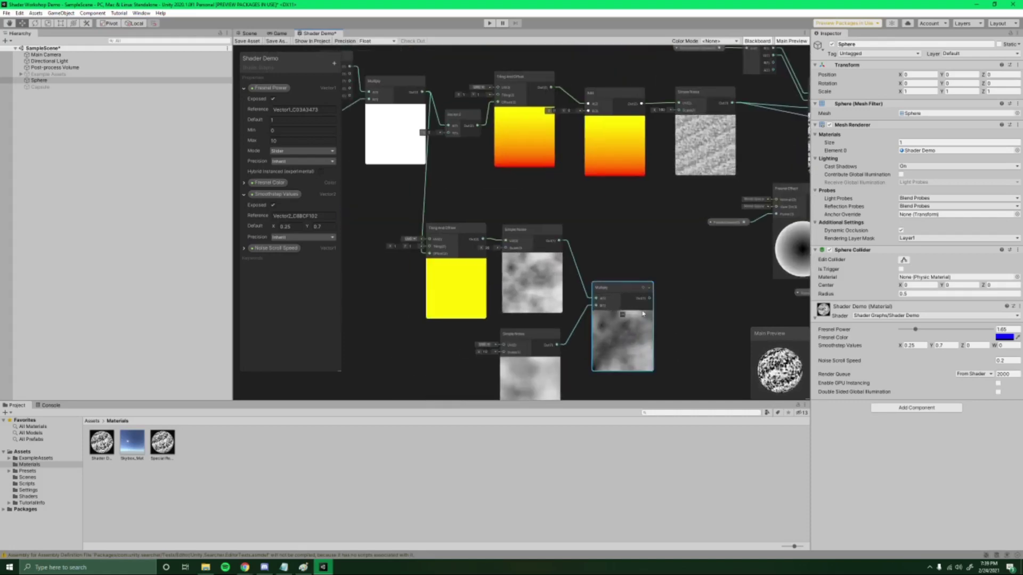
left_click_drag(649, 298, 593, 112)
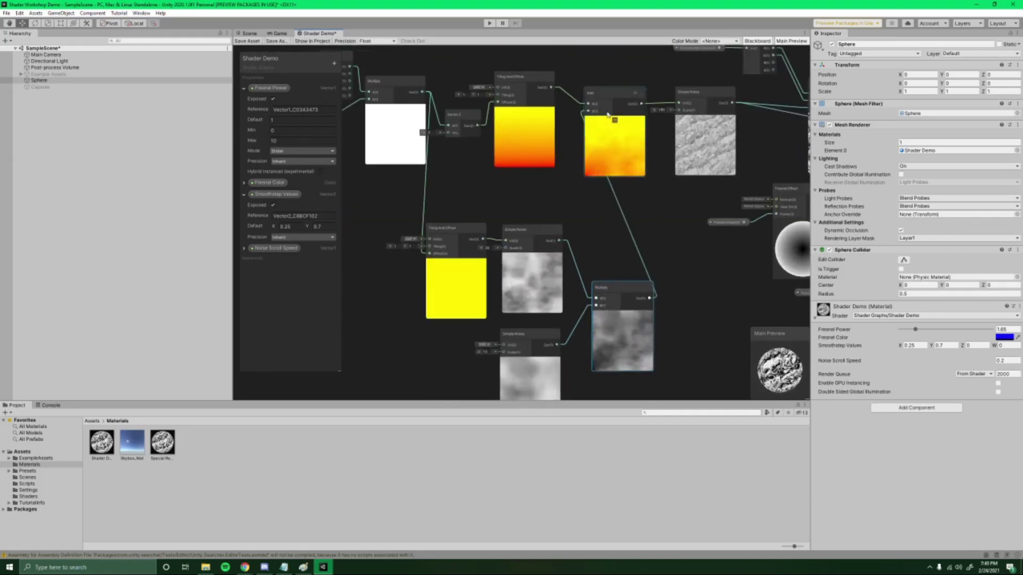
scroll(718, 162, "up", 2)
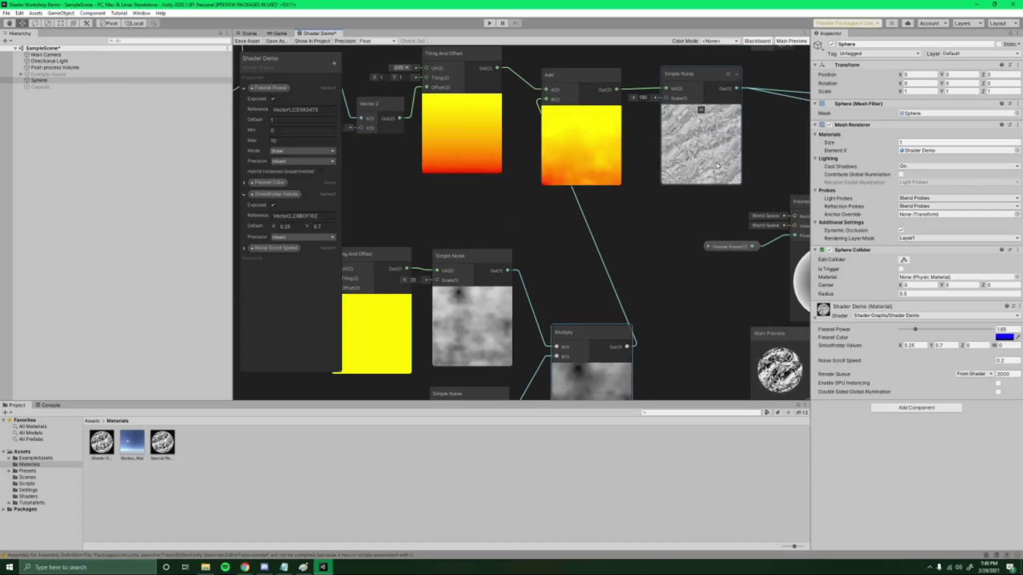
middle_click_drag(641, 231, 626, 268)
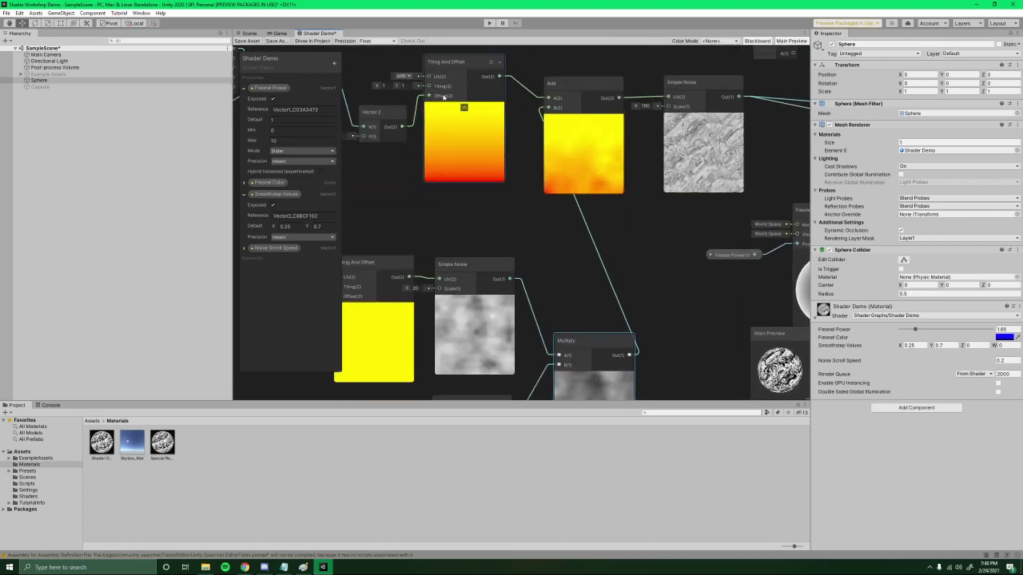
Shift the Time, Noise Scroll Speed and Multiply group left, along with the lower Tiling And Offset, Simple Noise and Multiply nodes.
scroll(581, 145, "down", 5)
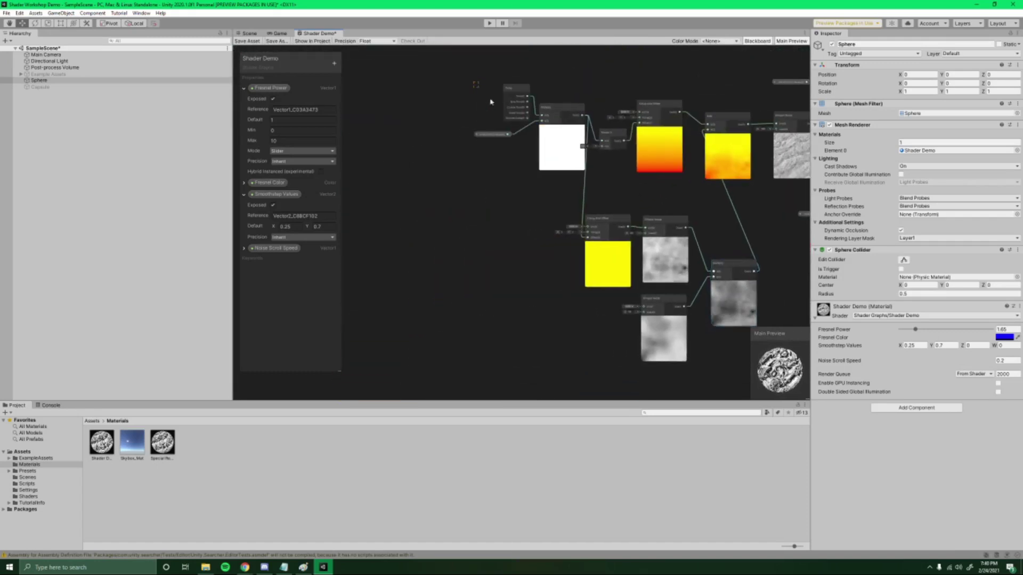
left_click_drag(481, 87, 449, 152)
left_click_drag(604, 222, 521, 201)
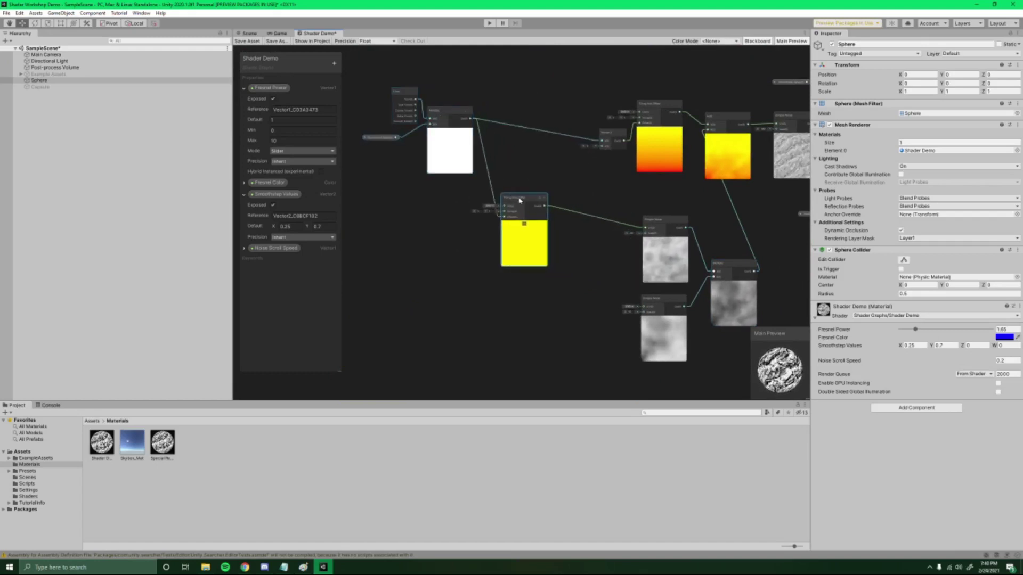
left_click_drag(660, 220, 584, 209)
left_click_drag(651, 307, 580, 303)
left_click_drag(731, 271, 653, 267)
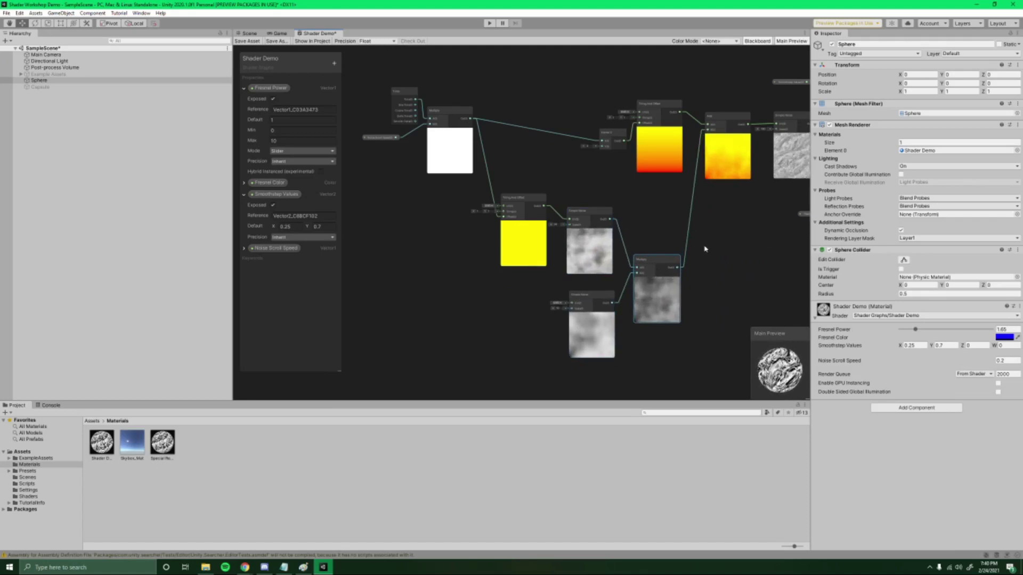
Move the Vector 2, upper Tiling And Offset and upper Add nodes left to widen the gap before the upper Simple Noise.
scroll(703, 248, "up", 5)
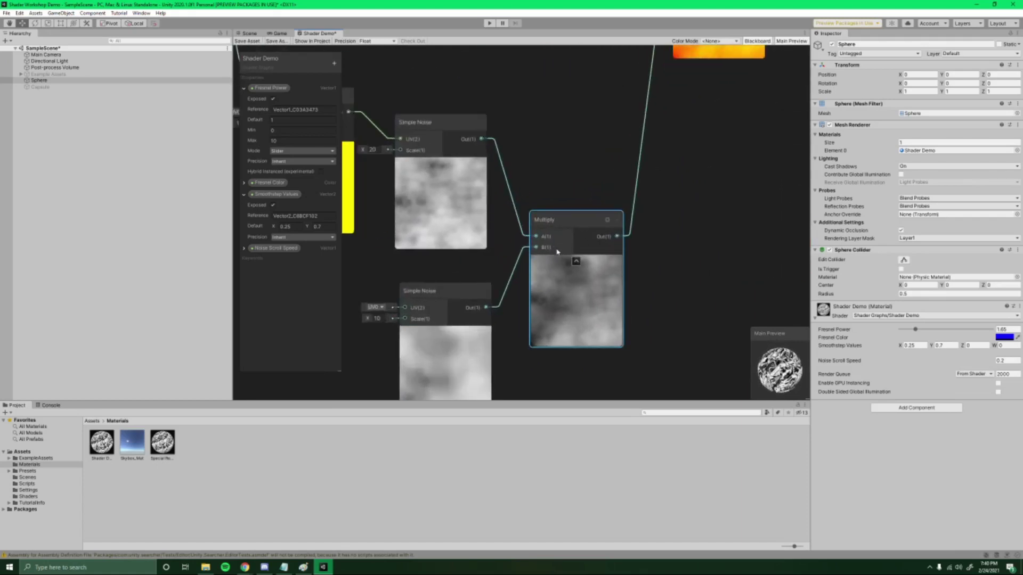
scroll(689, 255, "down", 3)
scroll(689, 255, "down", 1)
middle_click_drag(689, 254, 614, 332)
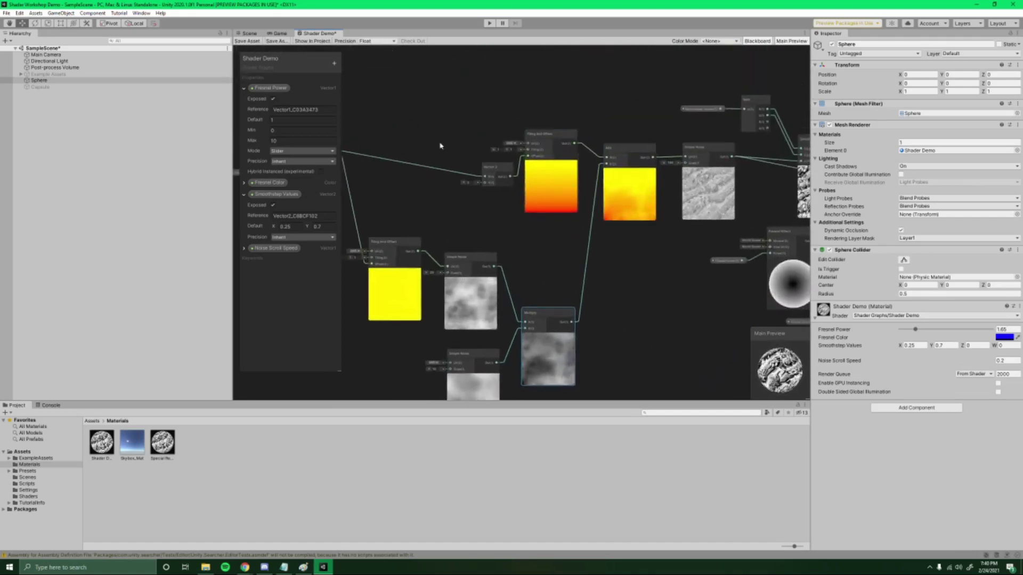
left_click_drag(440, 146, 530, 184)
left_click_drag(565, 145, 488, 150)
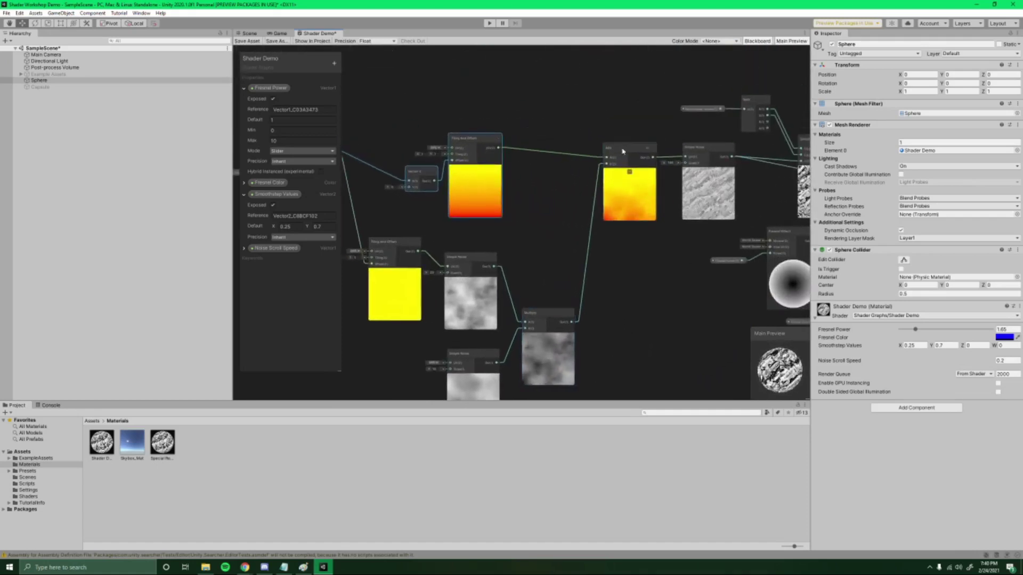
left_click_drag(612, 150, 590, 157)
Create a Remap node fed by the upper Add node's output, below the upper Simple Noise node.
middle_click_drag(655, 267, 602, 286)
scroll(581, 213, "up", 2)
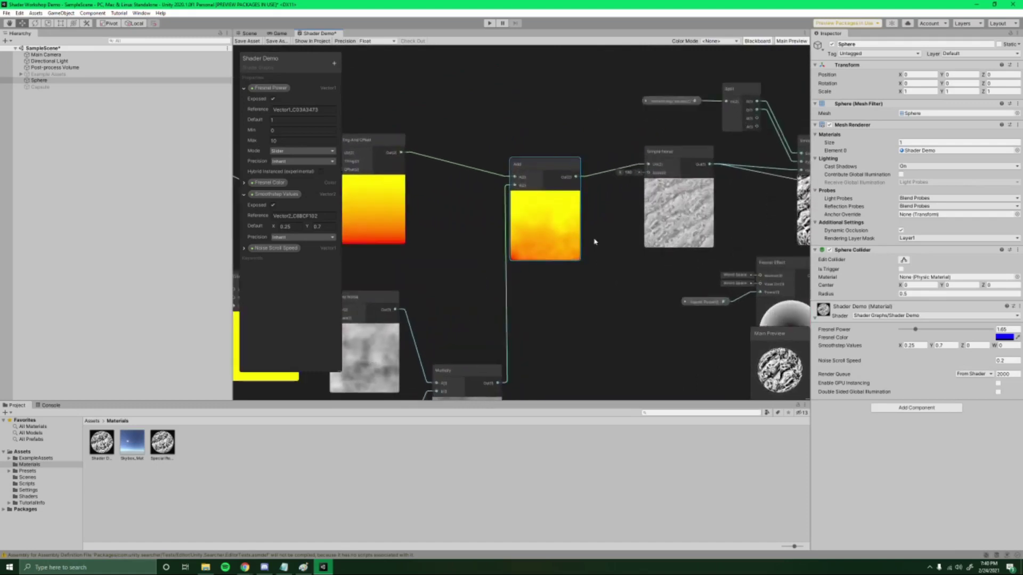
left_click_drag(578, 177, 615, 274)
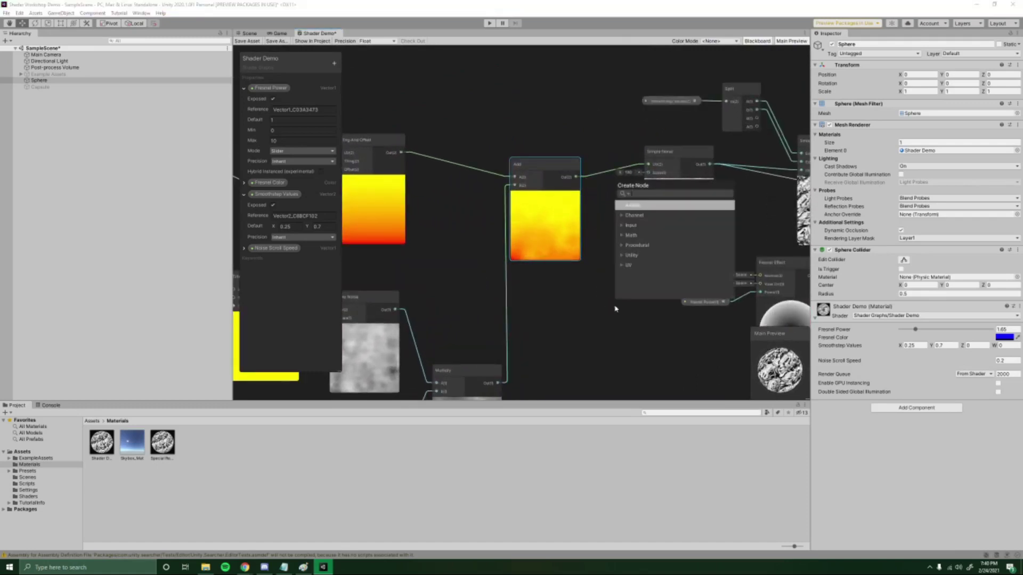
type("remap")
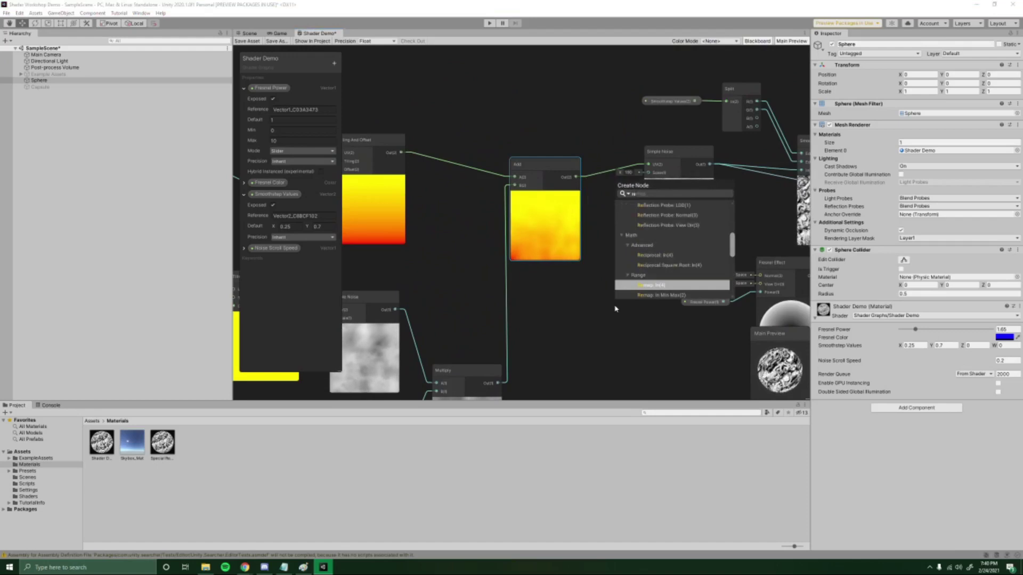
key("Return")
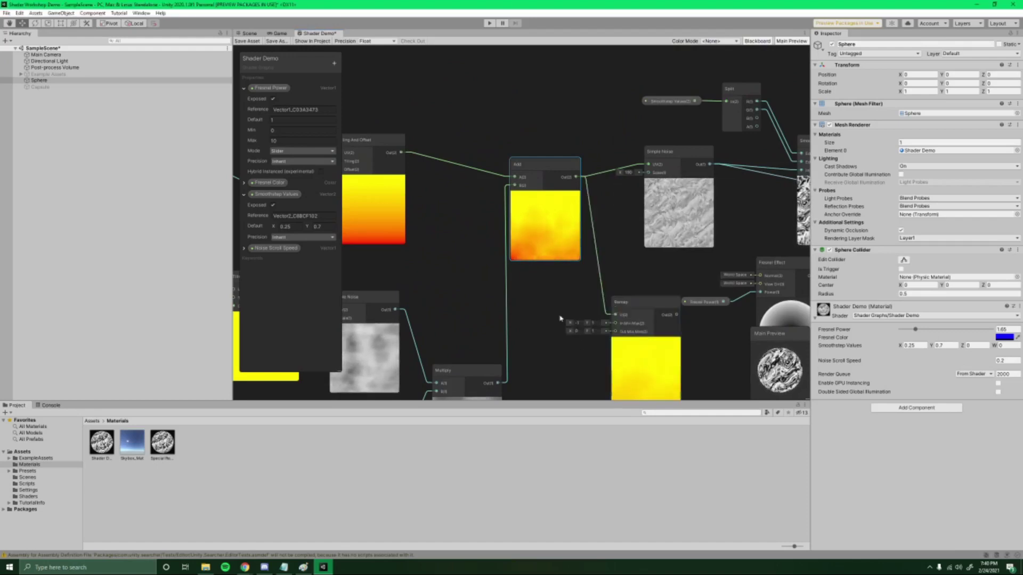
Set the Remap node's In Min Max to X 0 and Y 2.
middle_click_drag(564, 320, 503, 237)
scroll(502, 237, "up", 1)
middle_click_drag(558, 268, 610, 278)
middle_click_drag(470, 171, 534, 213)
scroll(605, 267, "down", 3)
middle_click_drag(604, 267, 632, 278)
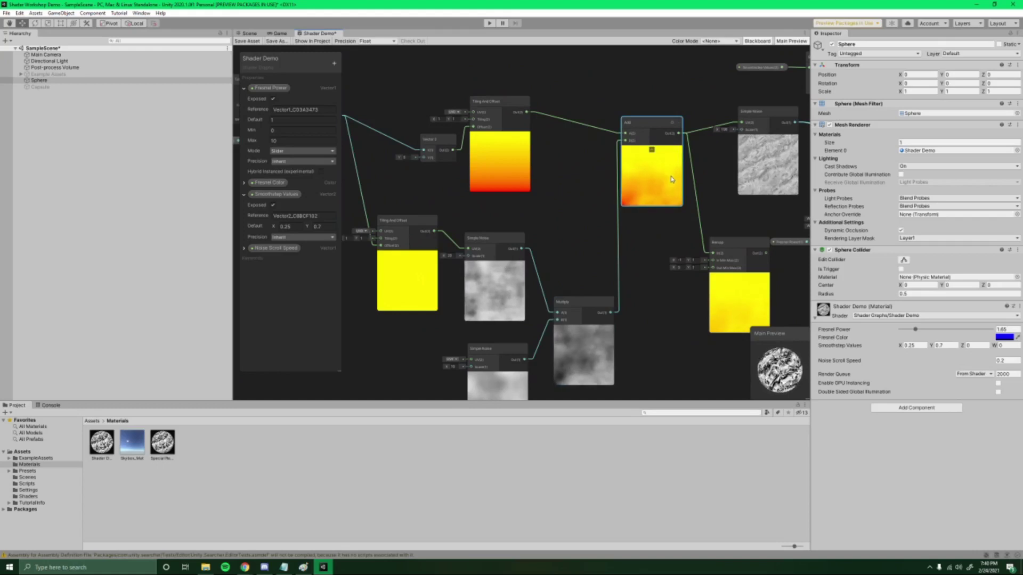
scroll(687, 241, "up", 2)
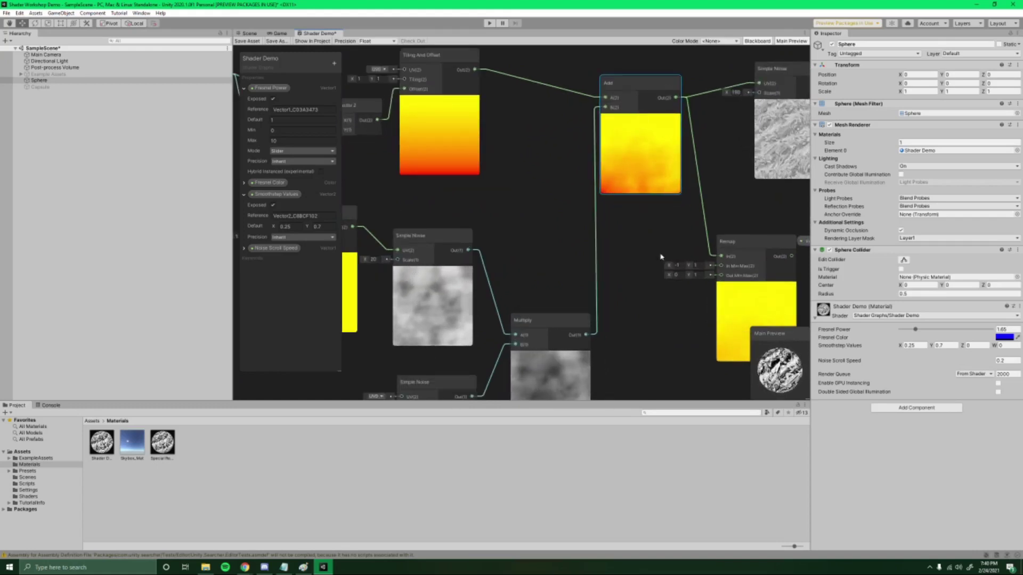
type("2")
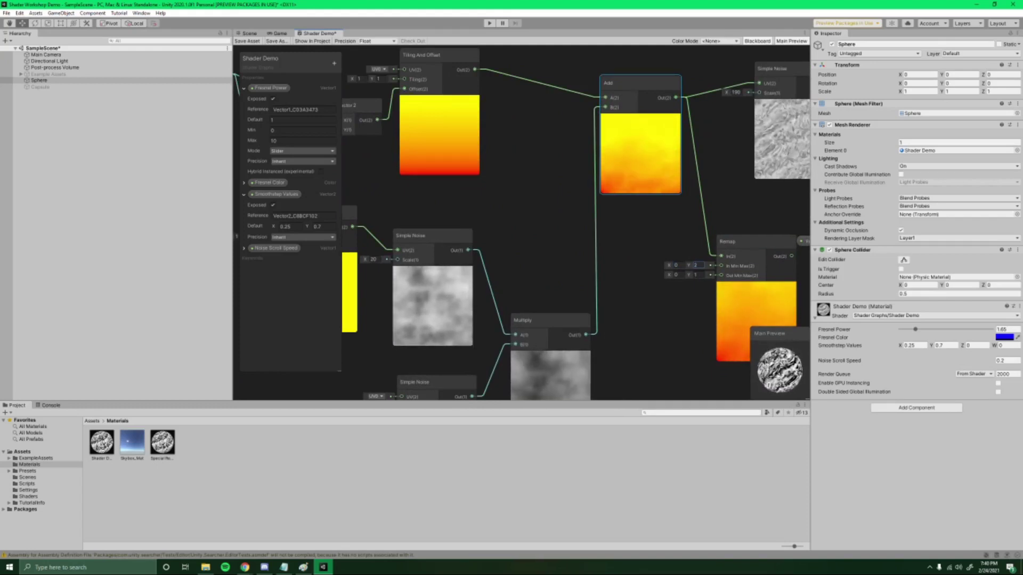
Compare the Remap node's preview with the preview of the Add node feeding it.
scroll(713, 226, "down", 5)
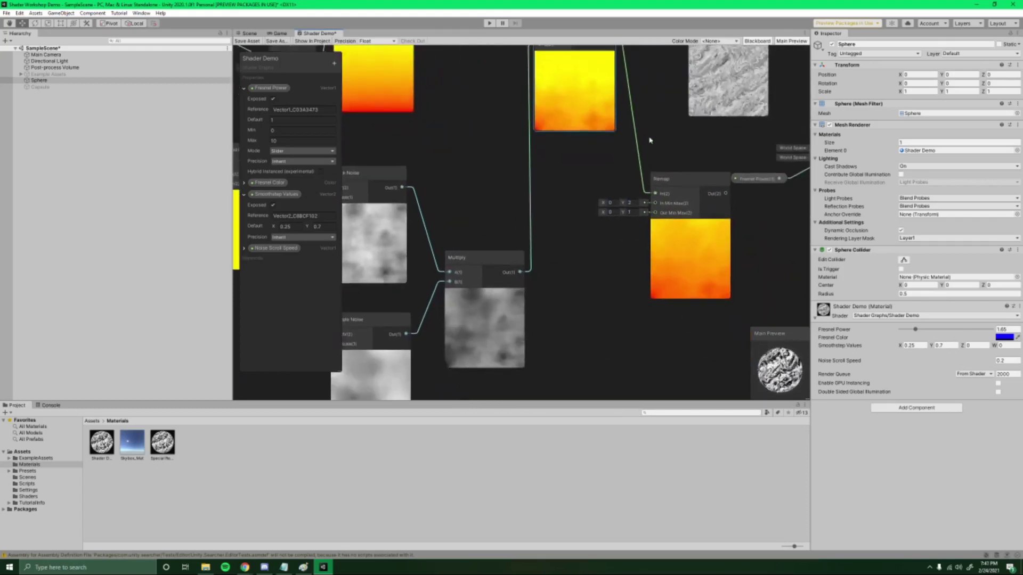
scroll(679, 176, "up", 5)
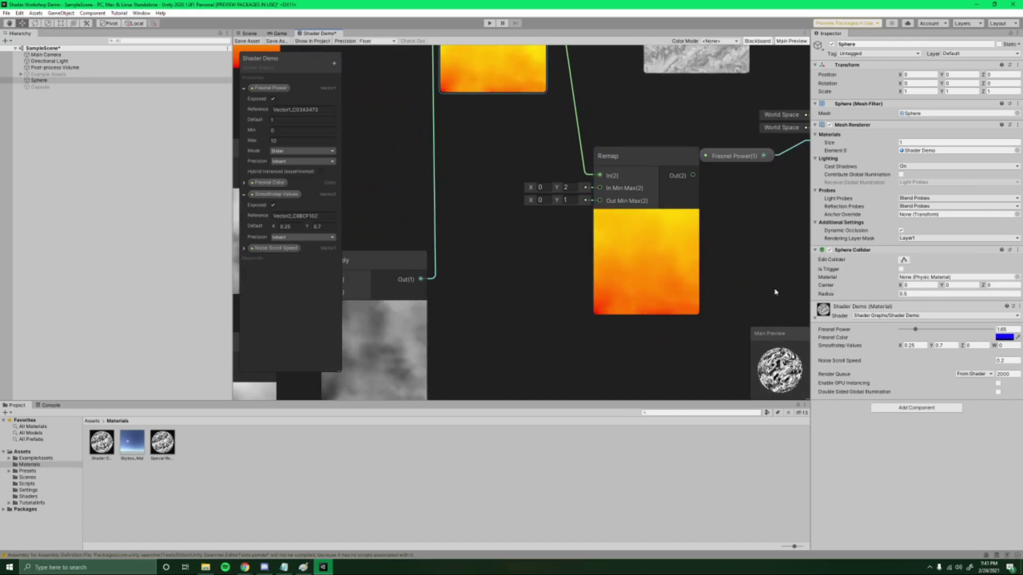
scroll(555, 221, "down", 2)
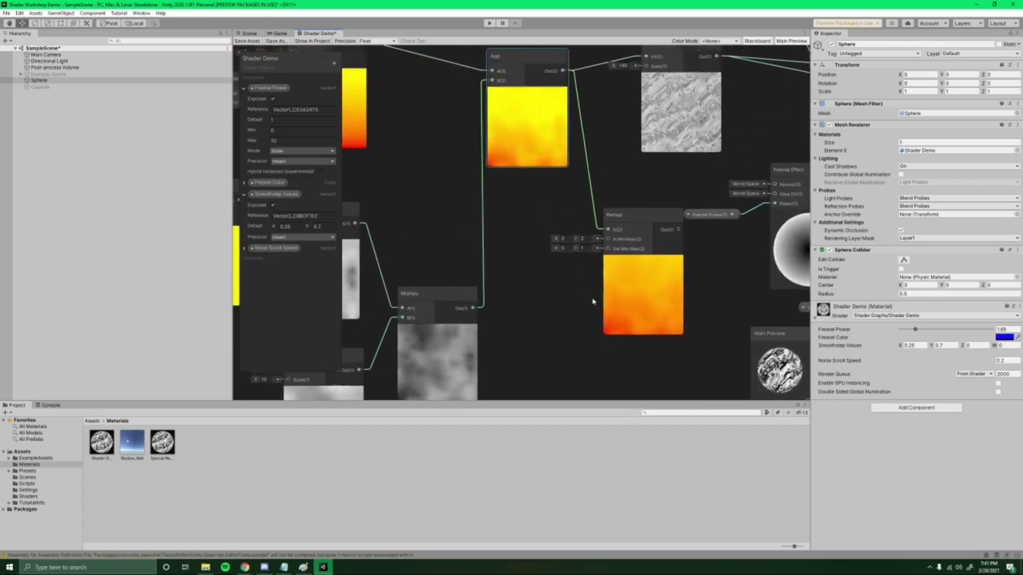
middle_click_drag(577, 209, 599, 270)
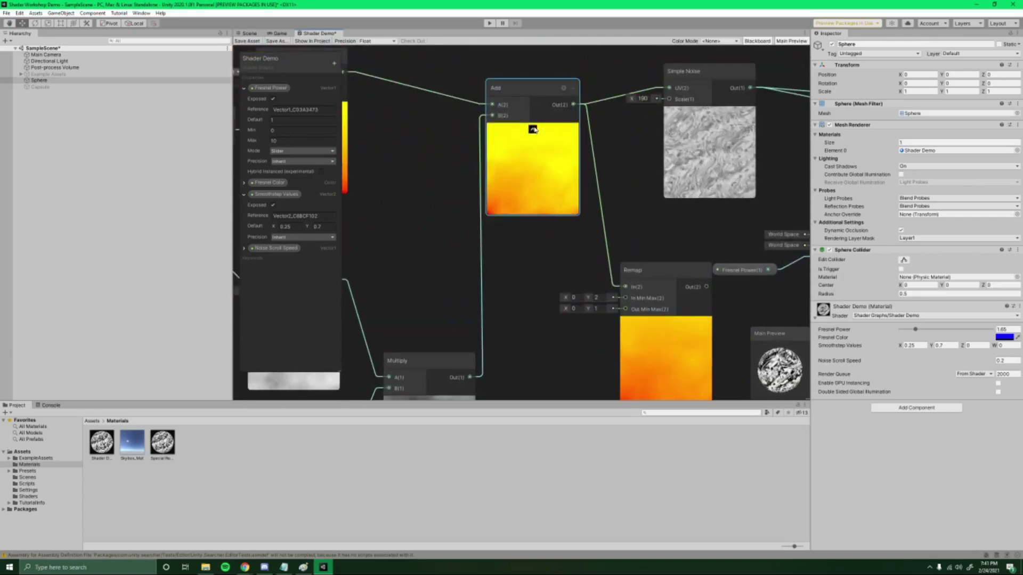
middle_click_drag(688, 275, 635, 262)
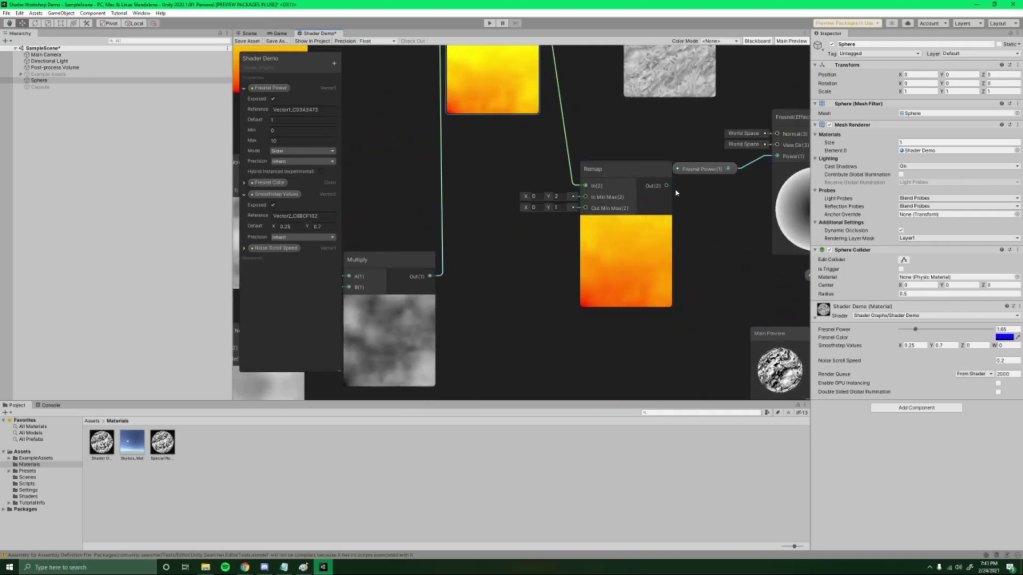
middle_click_drag(498, 210, 535, 286)
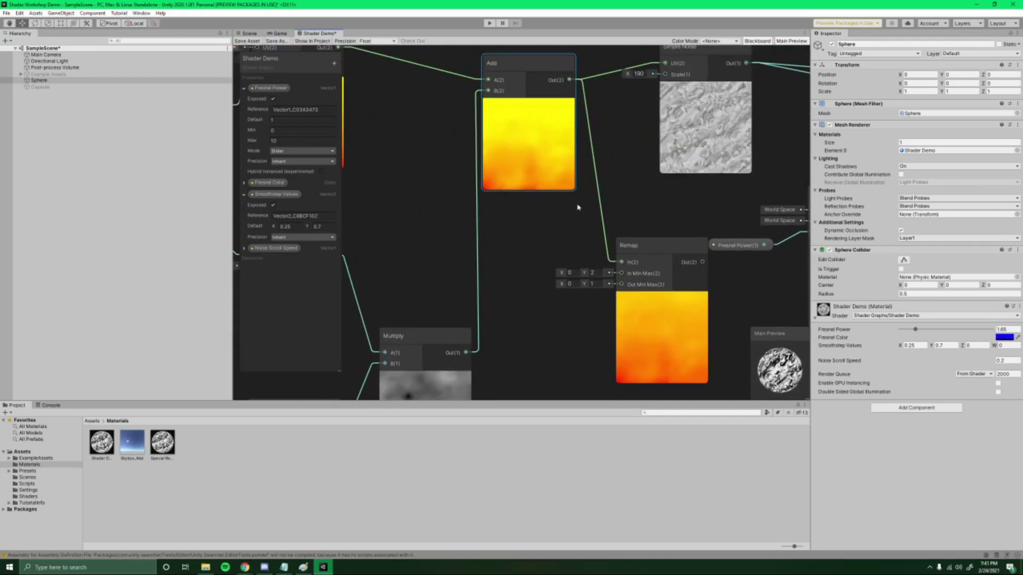
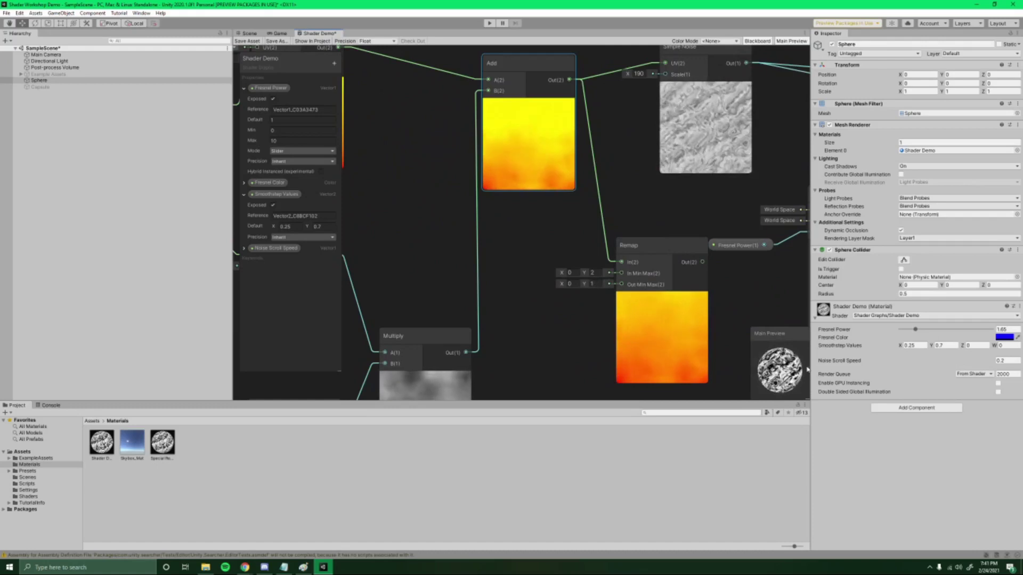
Create a Vector 1 node in the empty area below the Remap node.
middle_click_drag(570, 329, 578, 225)
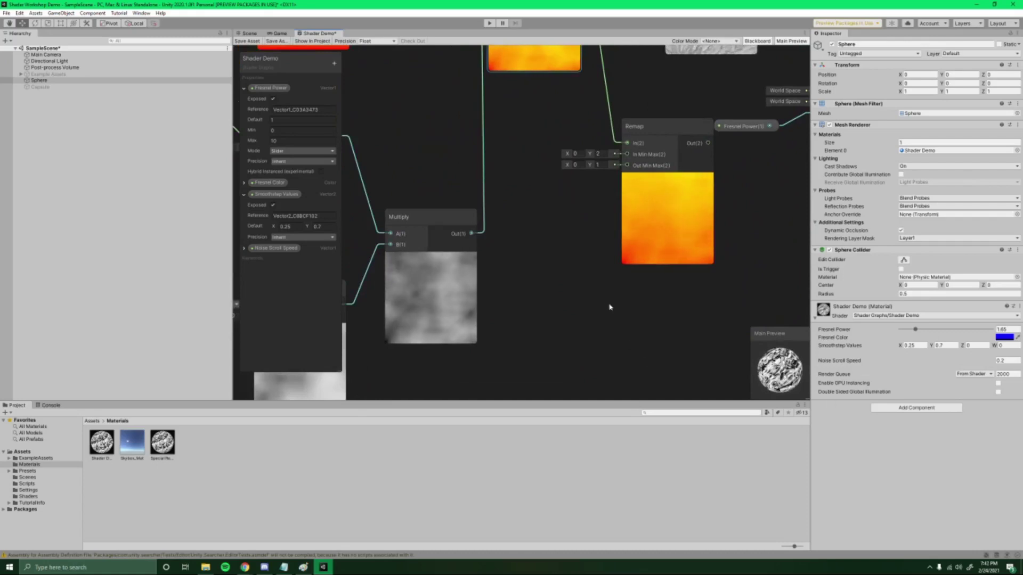
key("space")
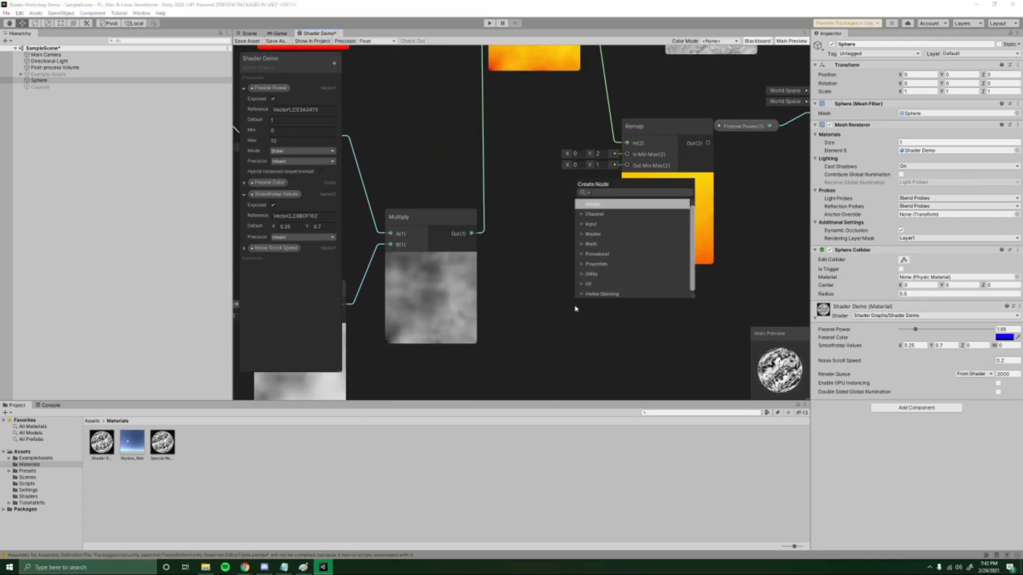
type("vector1")
key("Return")
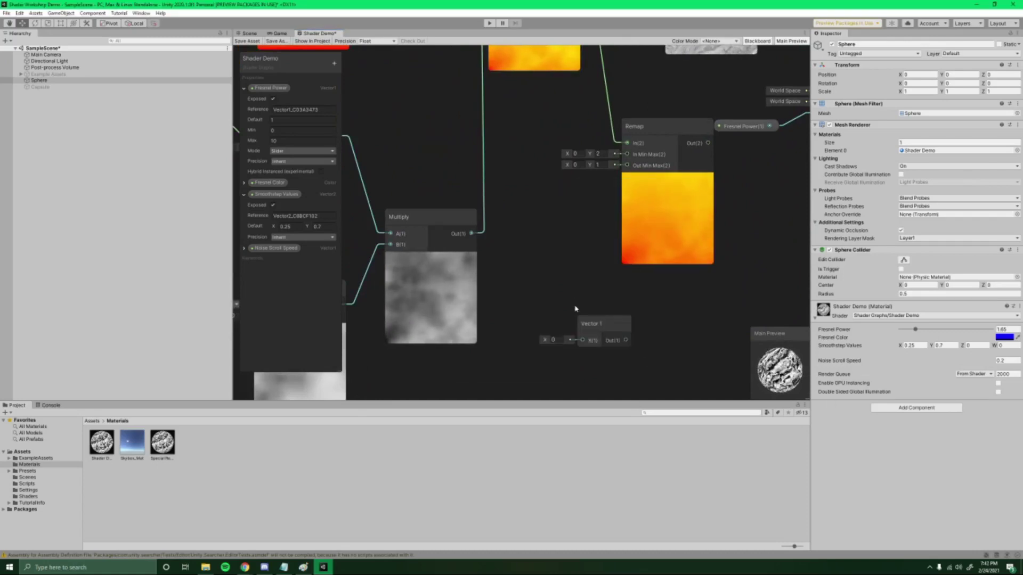
Feed the Vector 1 output into a new Vector 2 node's X input and connect that node to Remap's Out Min Max.
mouse_move(595, 324)
left_mouse_down()
mouse_move(541, 304)
mouse_move(603, 326)
left_mouse_up()
type("sm")
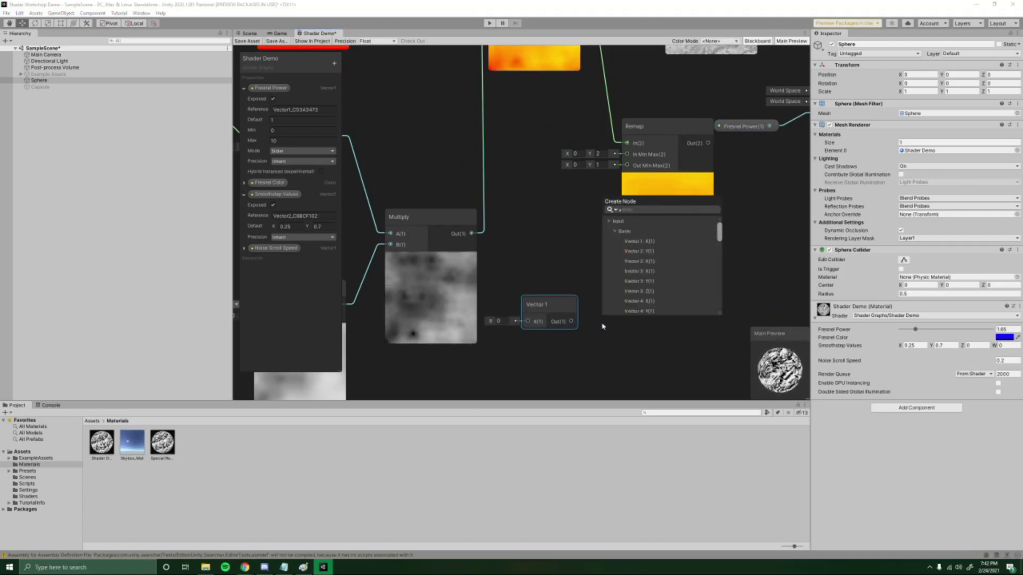
type("2")
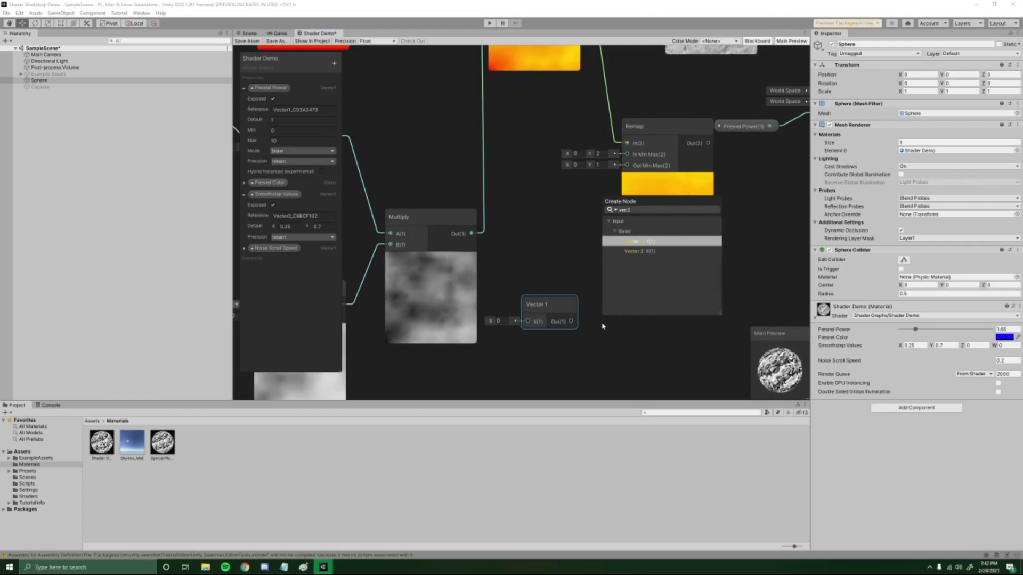
key("Return")
middle_click_drag(641, 276, 542, 258)
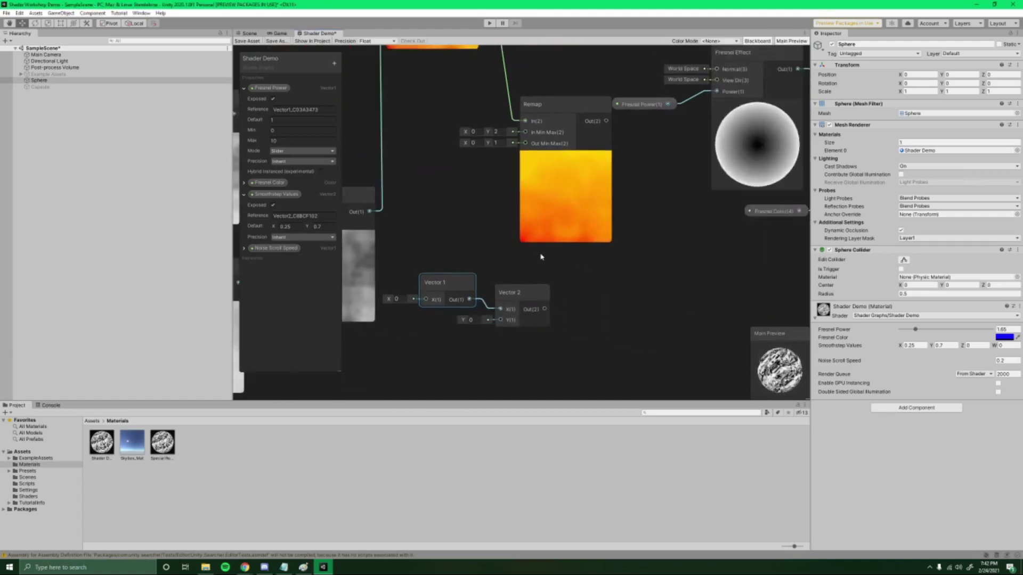
left_click_drag(544, 309, 525, 145)
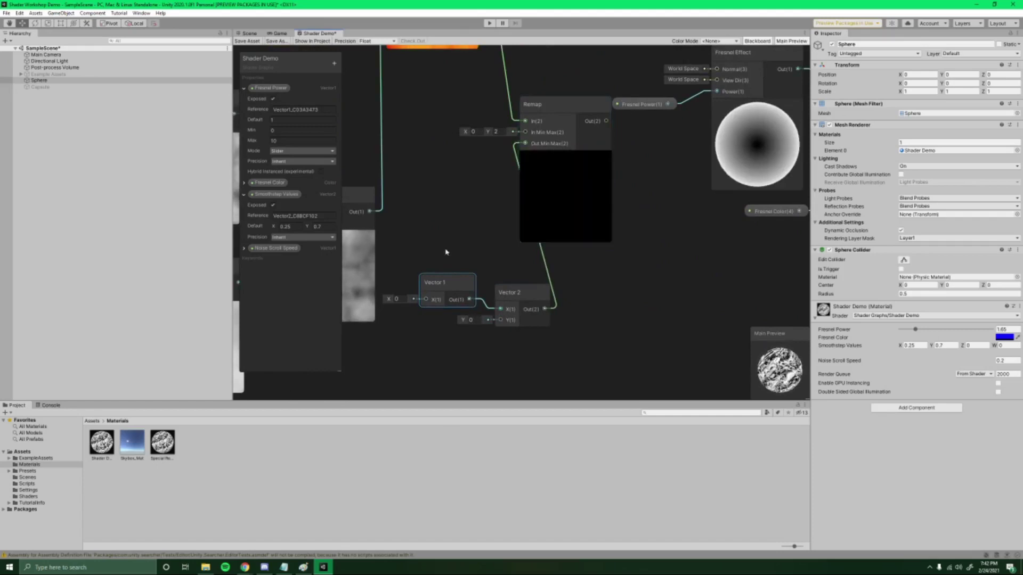
Set the Vector 1 node's X value to 0.5.
middle_click_drag(447, 251, 612, 250)
middle_click_drag(620, 285, 610, 282)
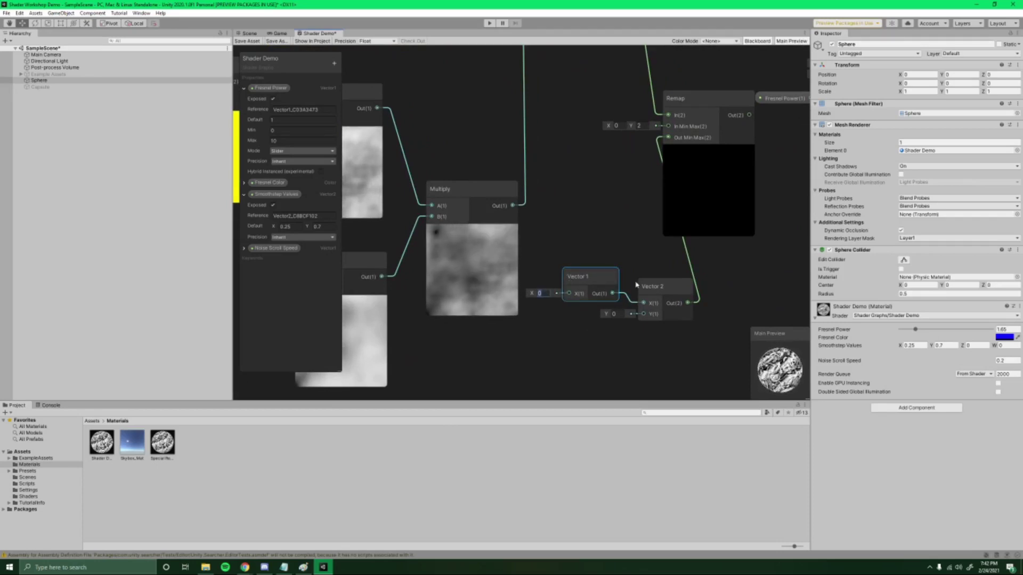
type("1")
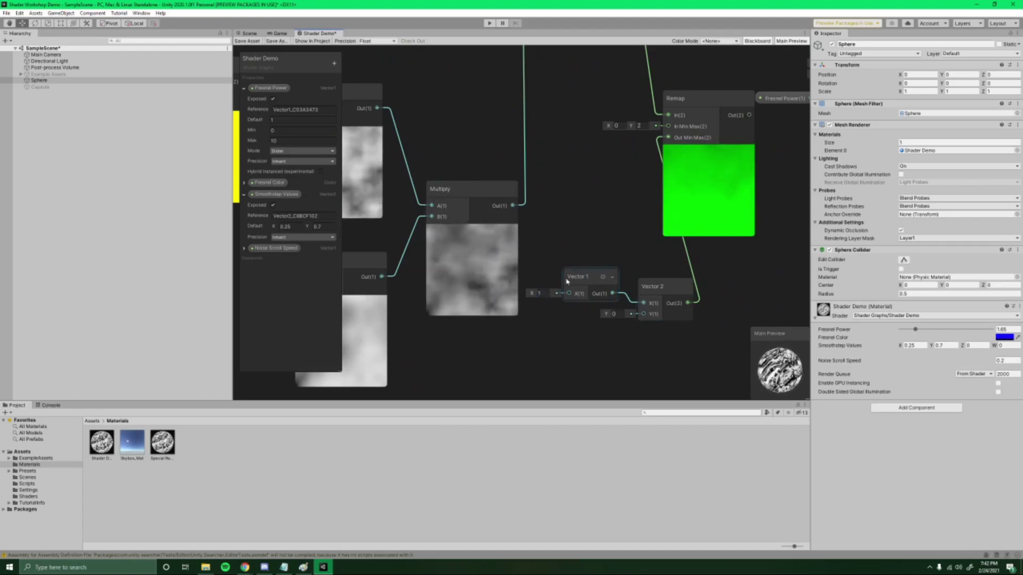
key("BackSpace")
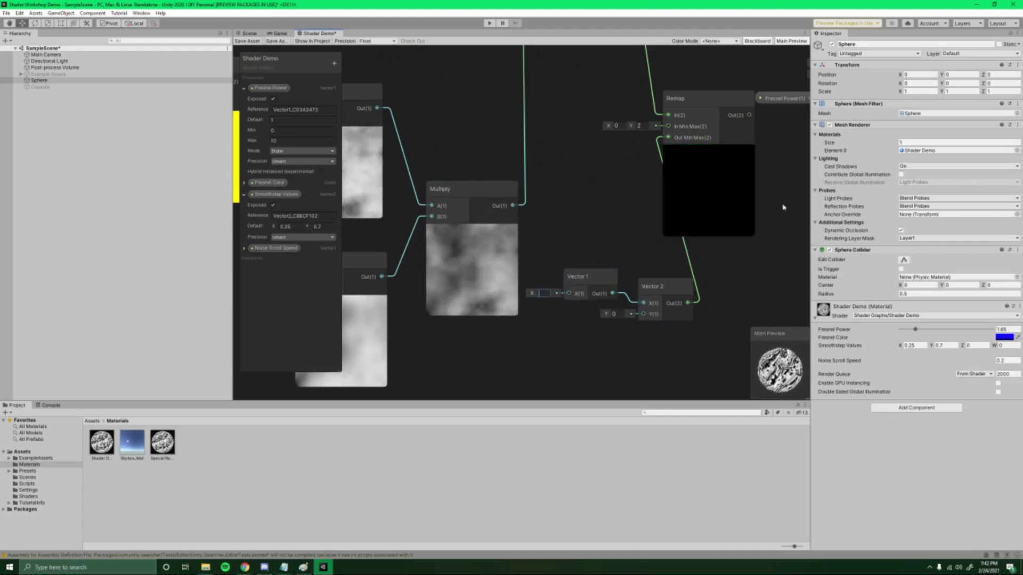
type("5")
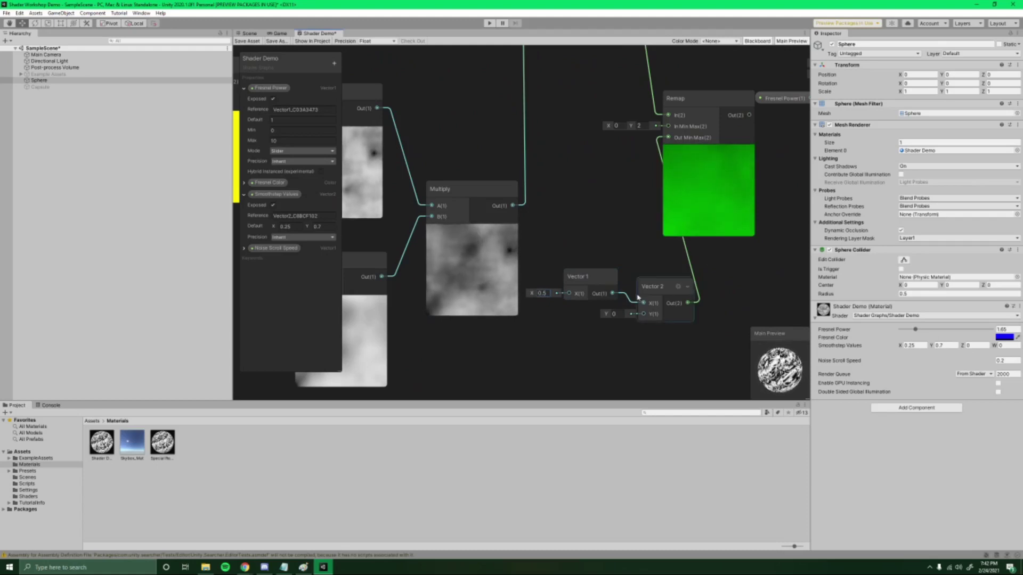
Convert the Vector 1 node to a property.
left_click(573, 277)
right_click(572, 277)
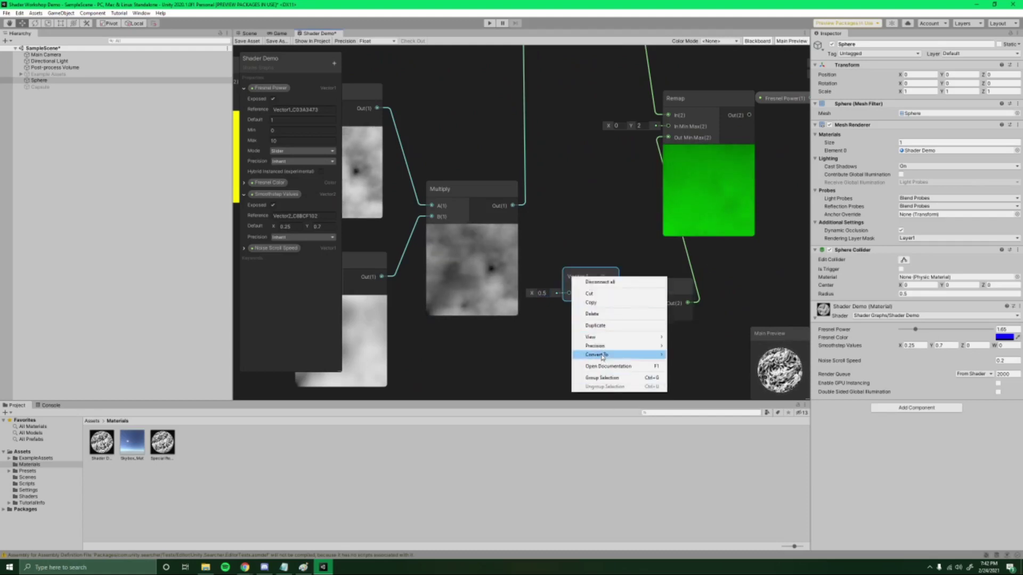
mouse_move(603, 356)
left_click(685, 373)
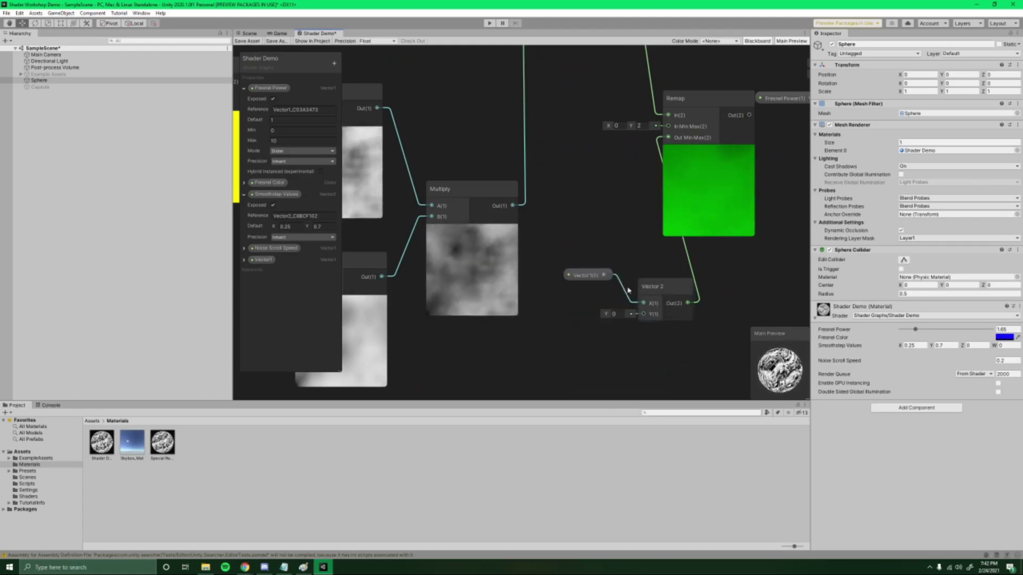
Shift the new Vector1 property node and the Vector 2 node left so their wire runs clear of the Remap node.
left_click_drag(586, 275, 571, 274)
left_click_drag(666, 287, 620, 287)
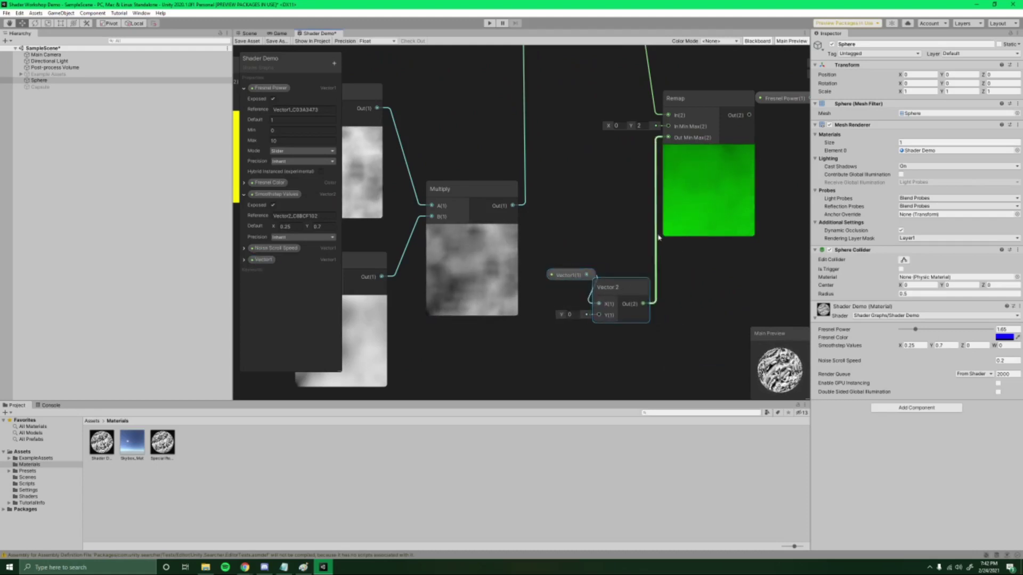
middle_click_drag(620, 205, 620, 272)
left_click(571, 311)
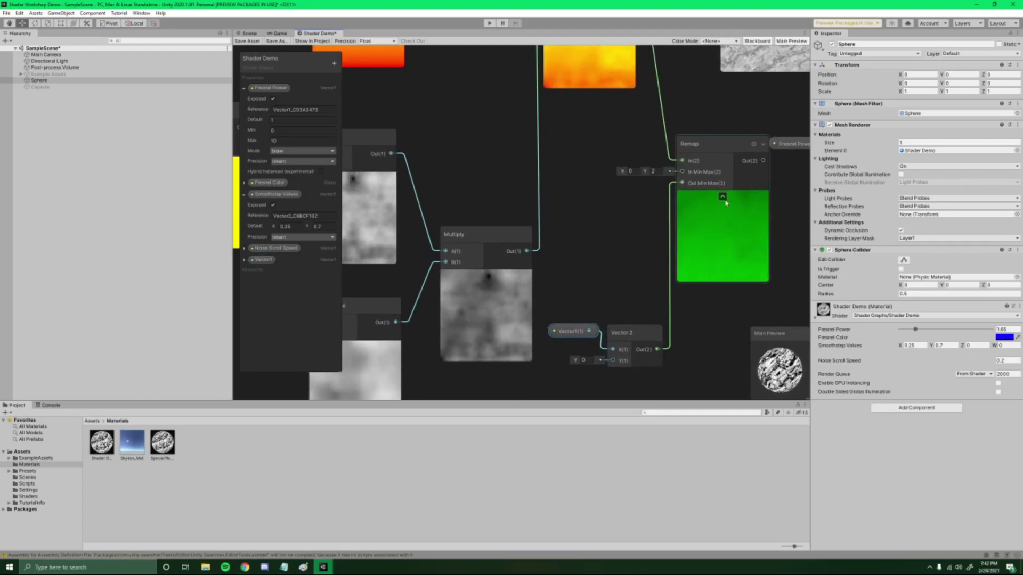
Rename the Vector1 property to "Distortion Intensity".
left_click(263, 260)
middle_click_drag(620, 248, 552, 235)
scroll(548, 286, "down", 2)
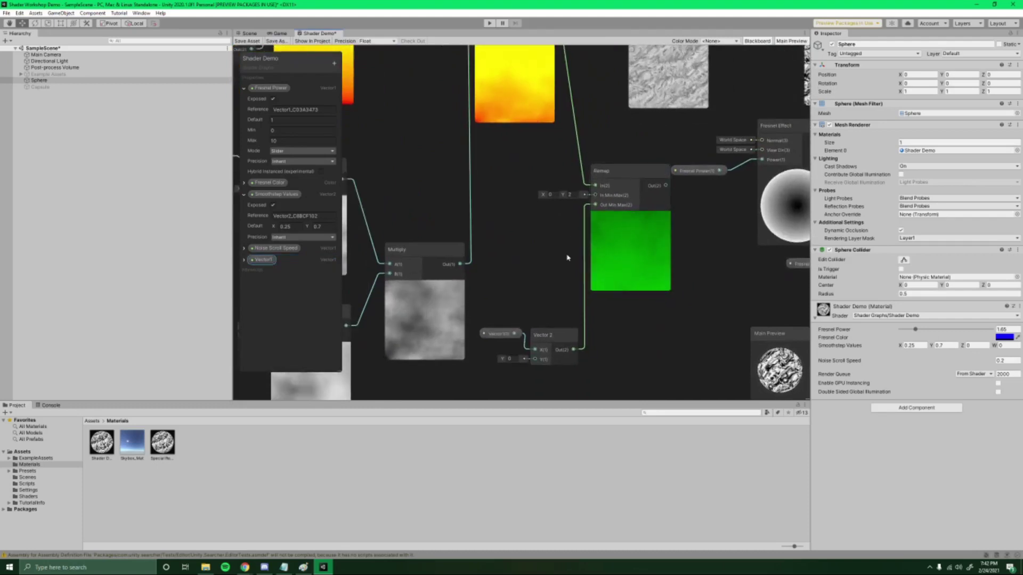
double_click(265, 259)
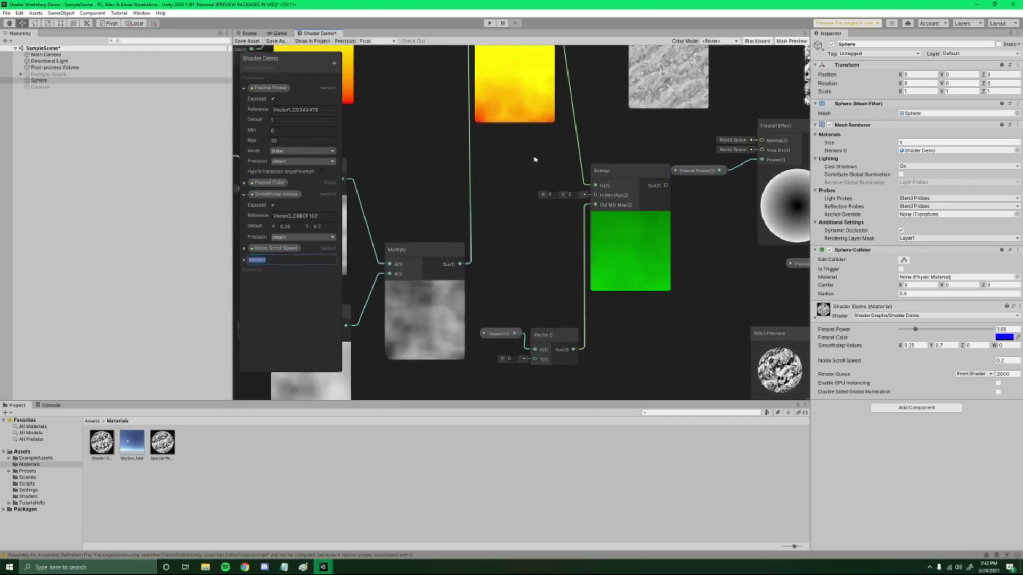
type("Dist")
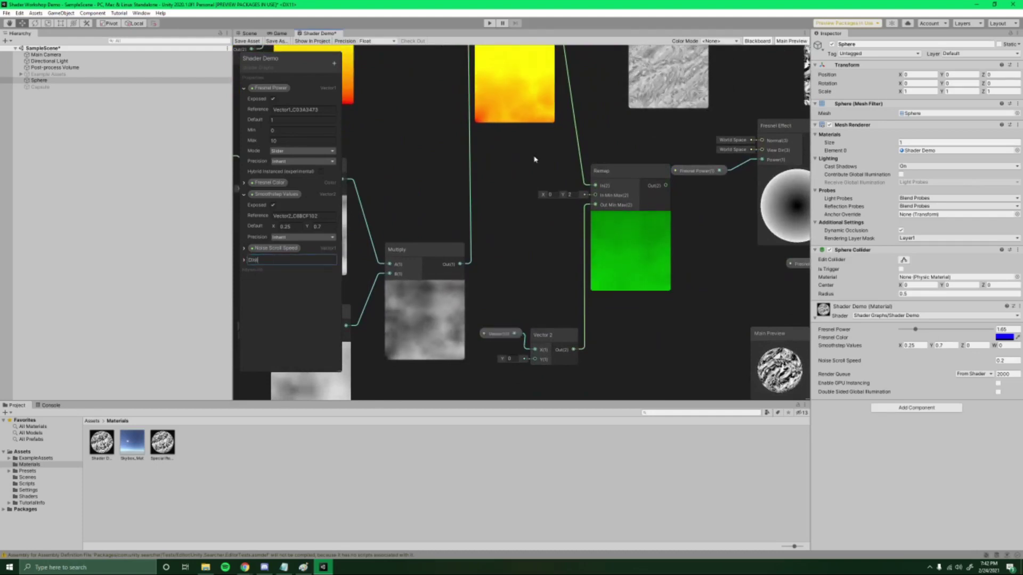
type("ortion Intensity")
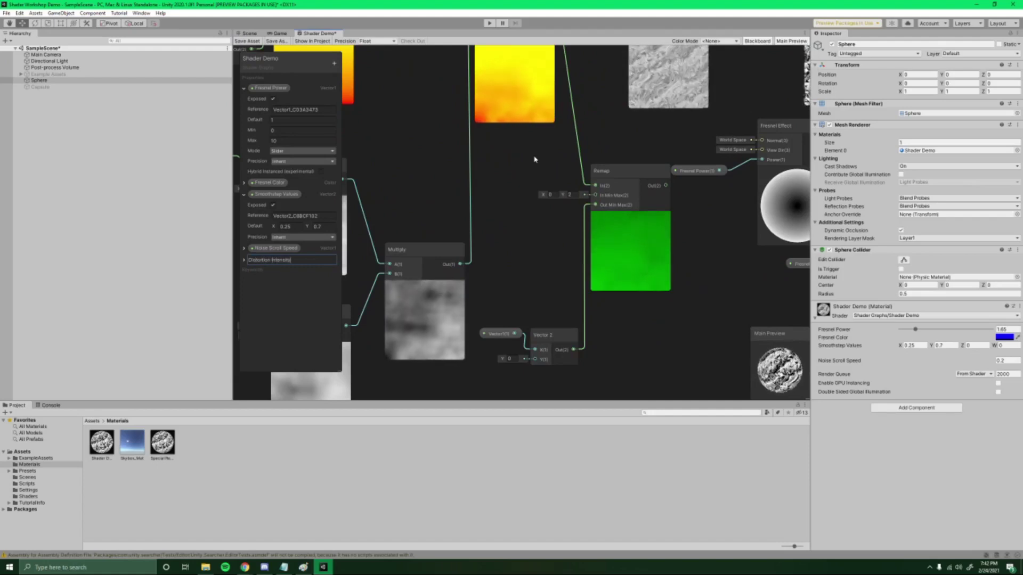
key("Return")
Connect Remap's output to the upper Simple Noise's UV input and reposition the Distortion Intensity and Vector 2 nodes below Remap.
middle_click_drag(520, 213, 520, 302)
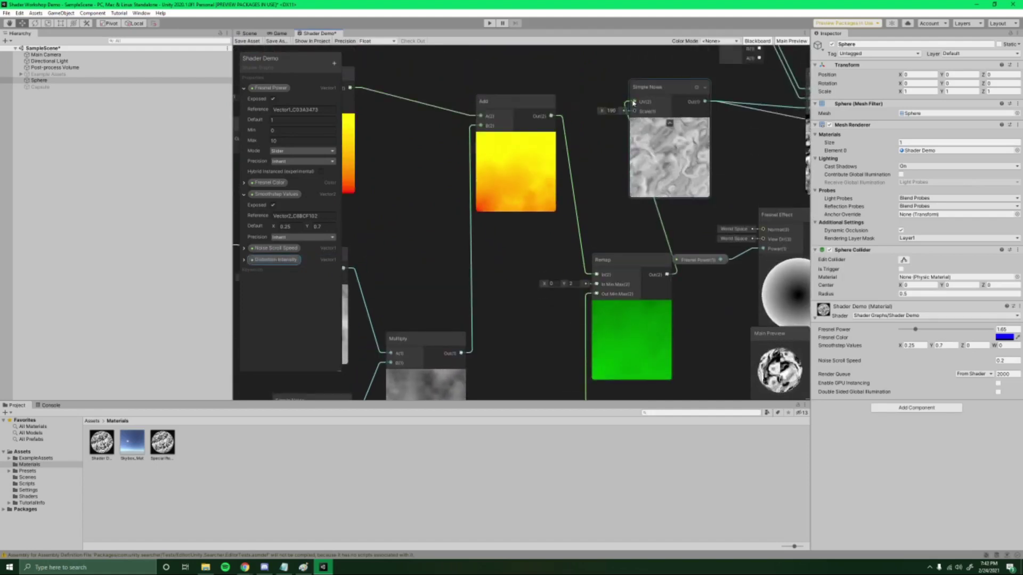
middle_click_drag(594, 228, 631, 103)
left_click(564, 302)
left_click_drag(563, 302, 601, 283)
left_click_drag(551, 226, 549, 260)
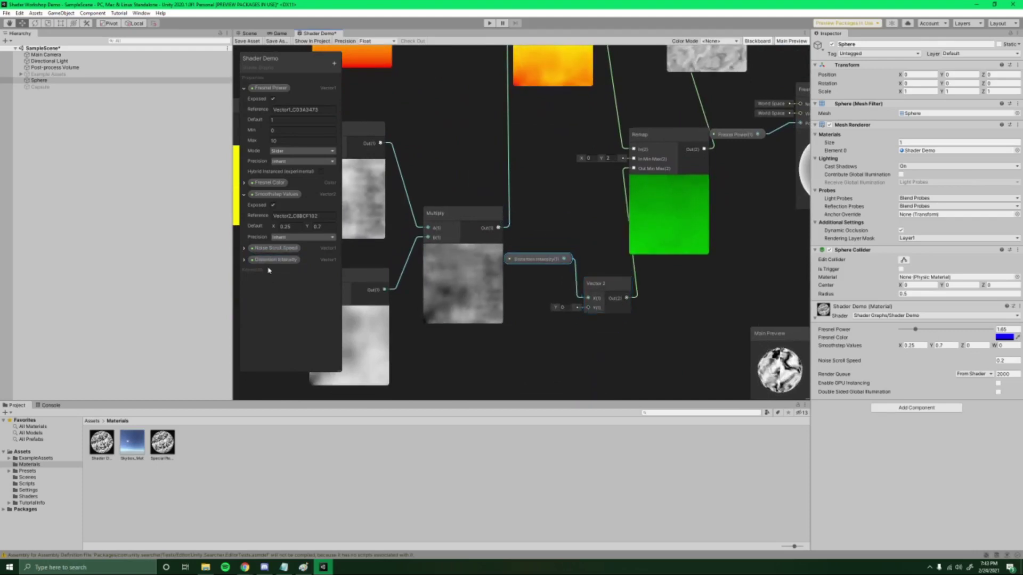
Expand the Distortion Intensity property's settings and set its default value to 0.
left_click(244, 259)
left_click(272, 292)
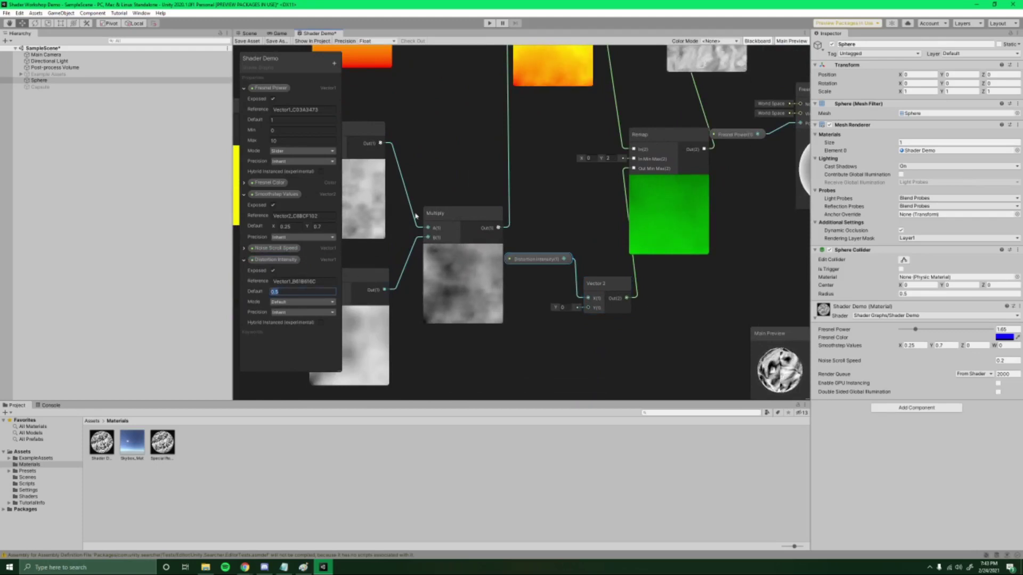
type("0")
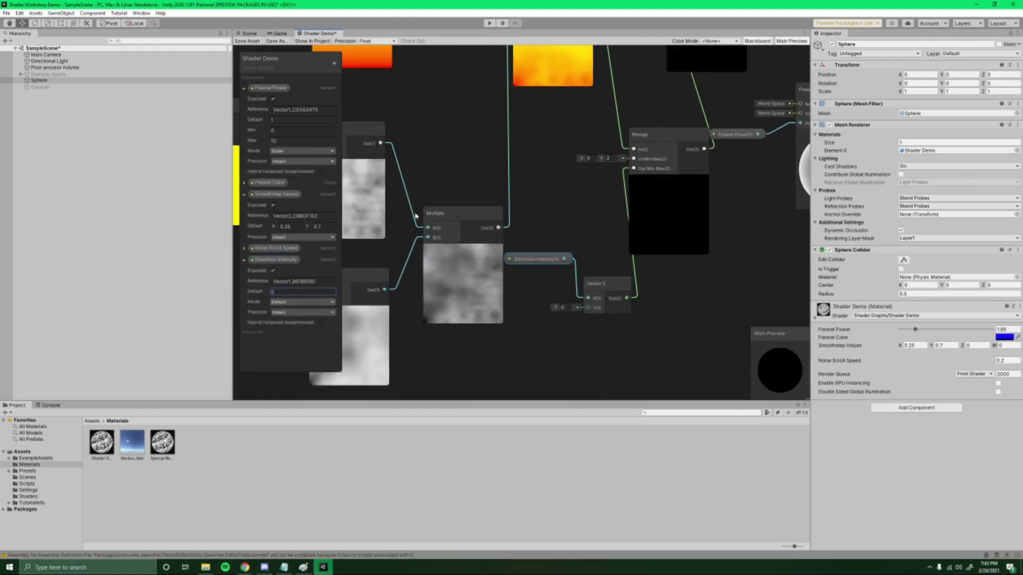
Set the Y value of the Vector 2 node to 1 and move the Distortion Intensity node down beside it.
scroll(569, 317, "up", 5)
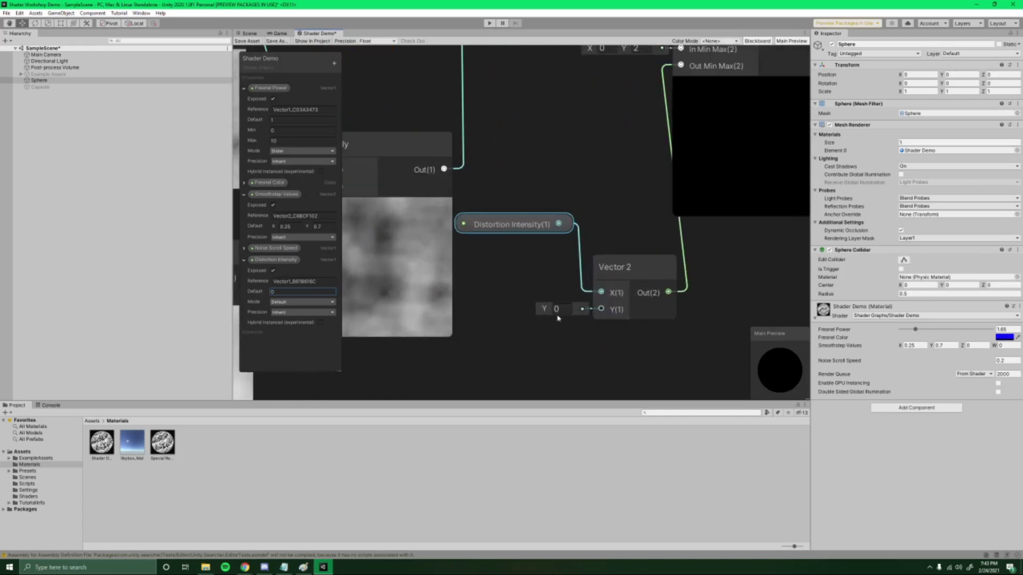
left_click(557, 309)
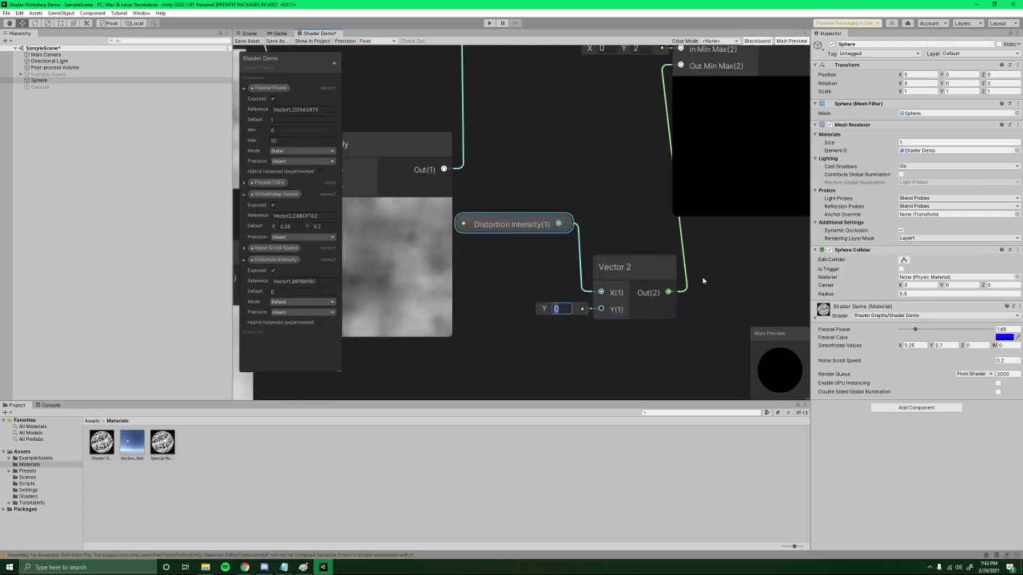
type("1")
scroll(645, 329, "down", 2)
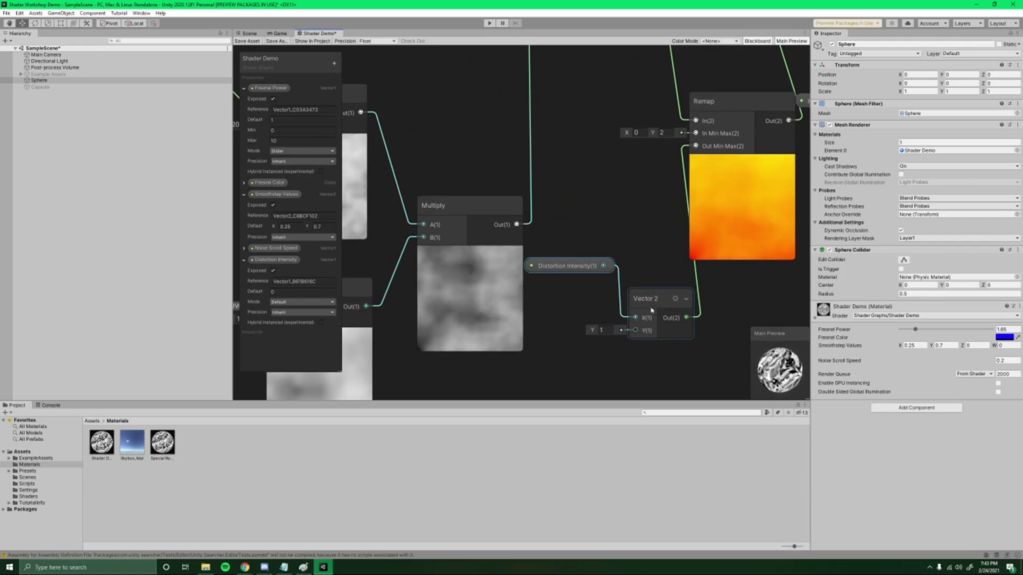
left_click_drag(580, 269, 575, 302)
left_click(616, 354)
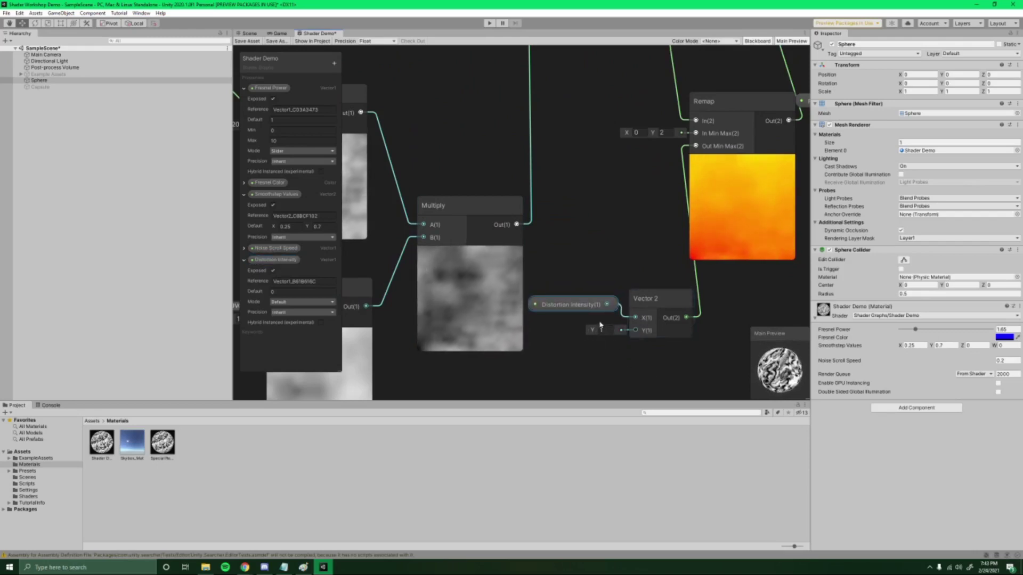
Set the Distortion Intensity property's default value to 0.2.
middle_click_drag(596, 260, 527, 257)
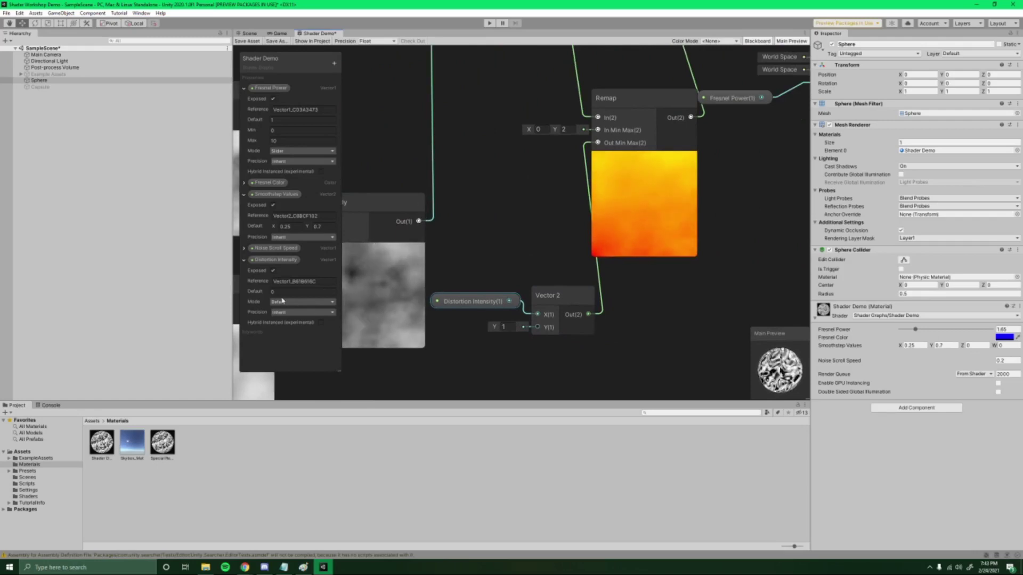
scroll(548, 251, "down", 4)
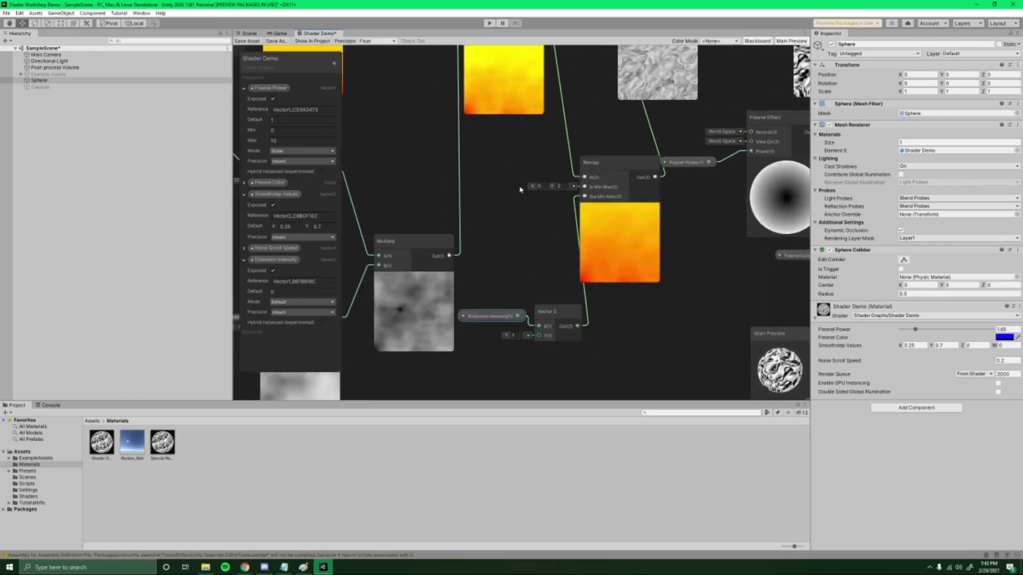
scroll(532, 304, "up", 3)
left_click(489, 265)
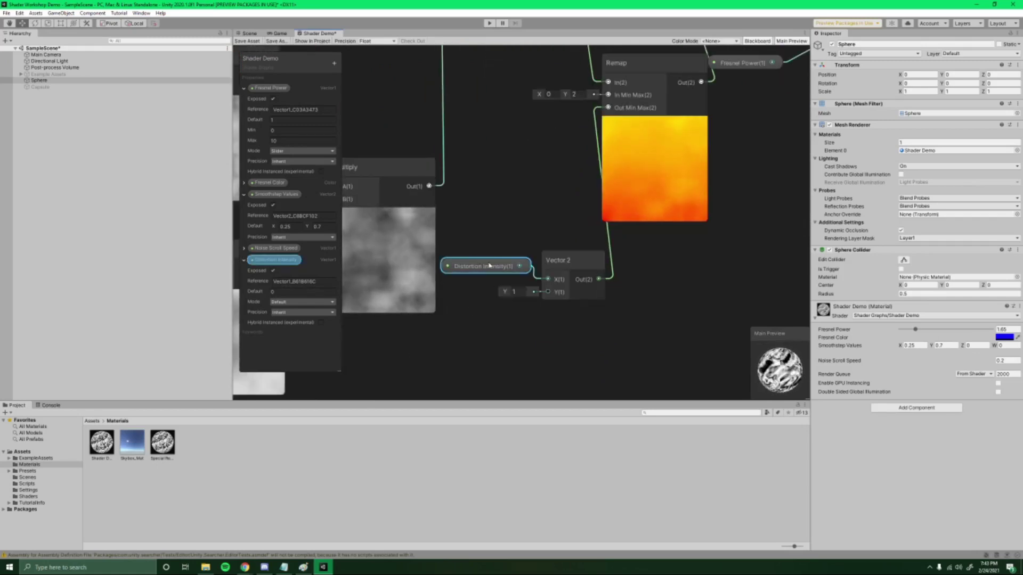
left_click(506, 310)
middle_click_drag(498, 220, 509, 231)
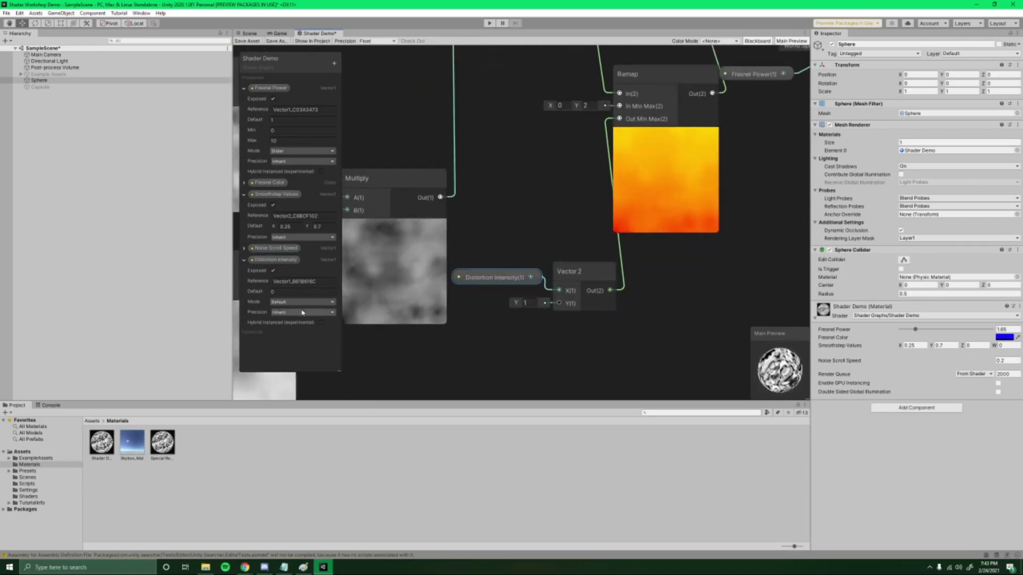
left_click(302, 291)
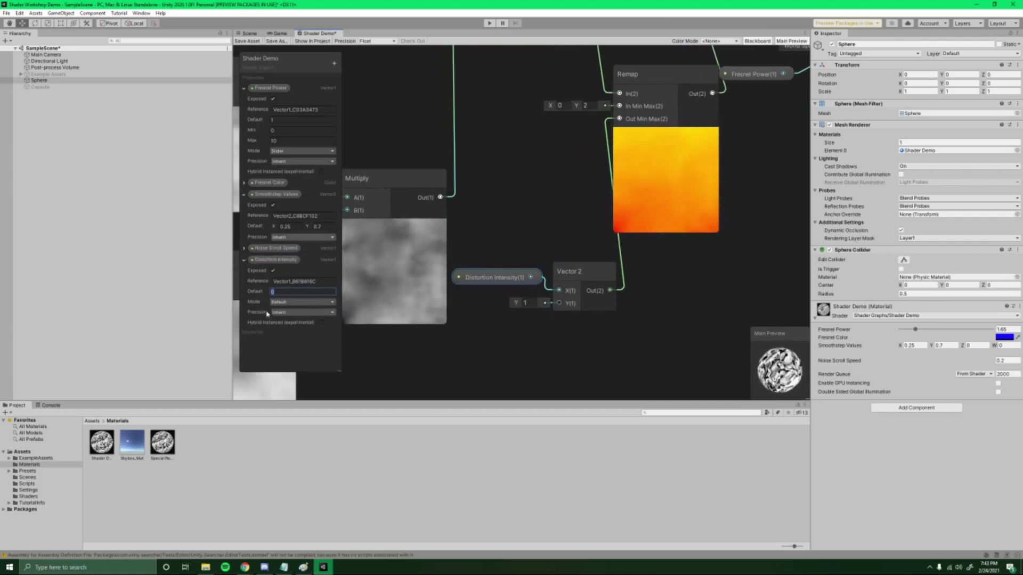
type("0.2")
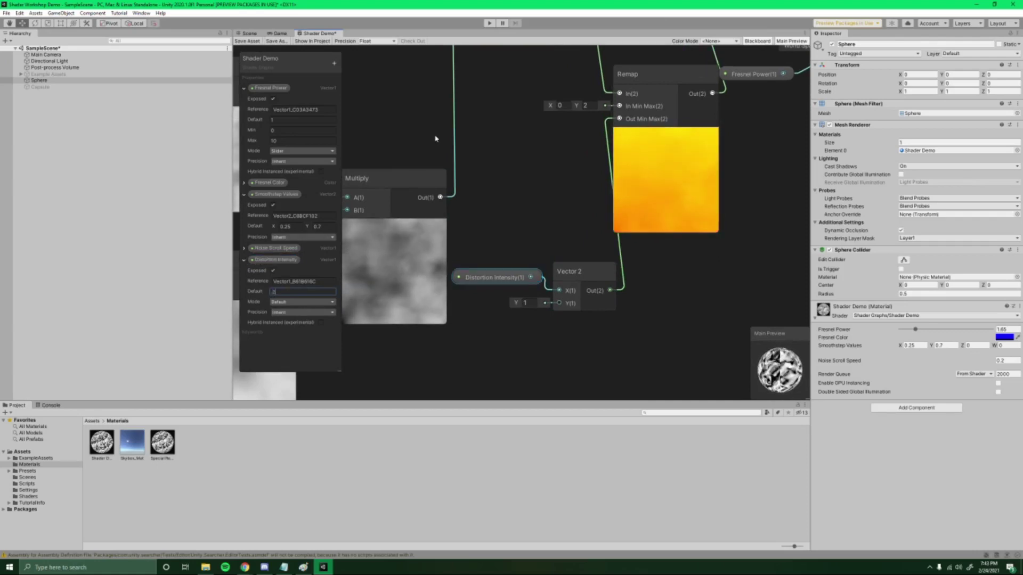
Save the Shader Demo graph and show the sphere in the Scene view.
scroll(505, 155, "down", 5)
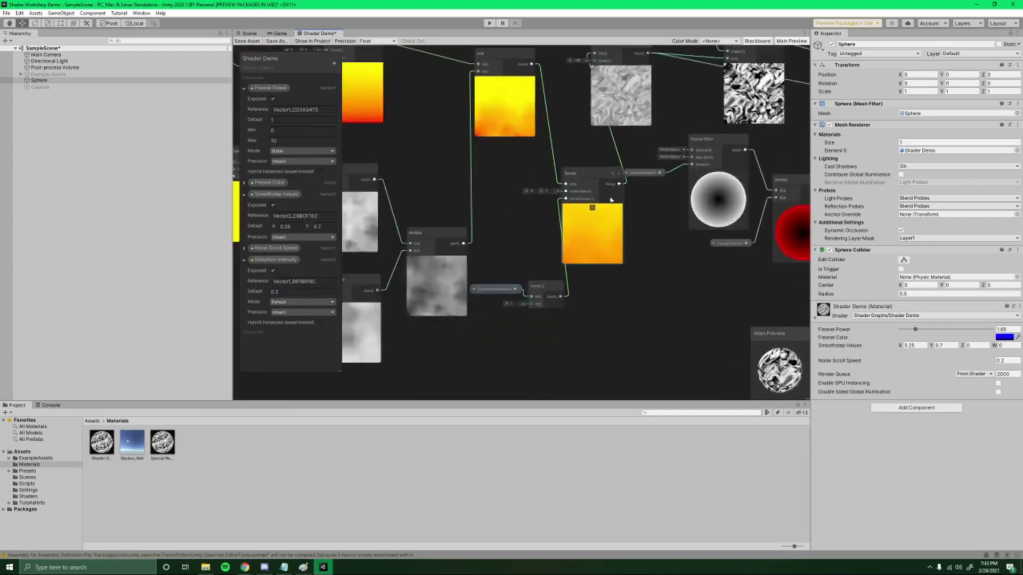
left_click(247, 41)
left_click(248, 33)
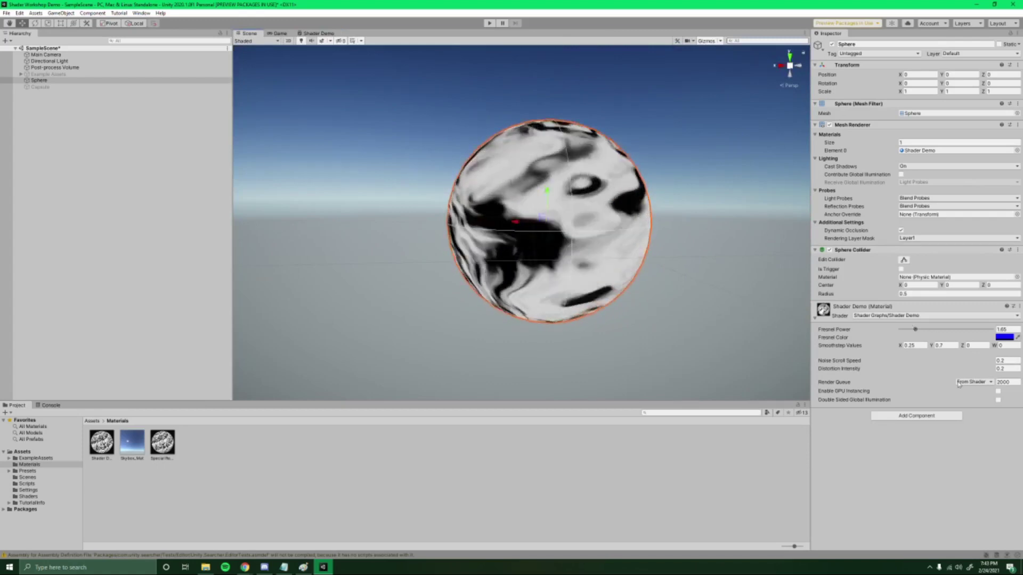
Try different Distortion Intensity values on the sphere's Shader Demo material, including 0 and 0.5.
left_click_drag(992, 370, 1002, 371)
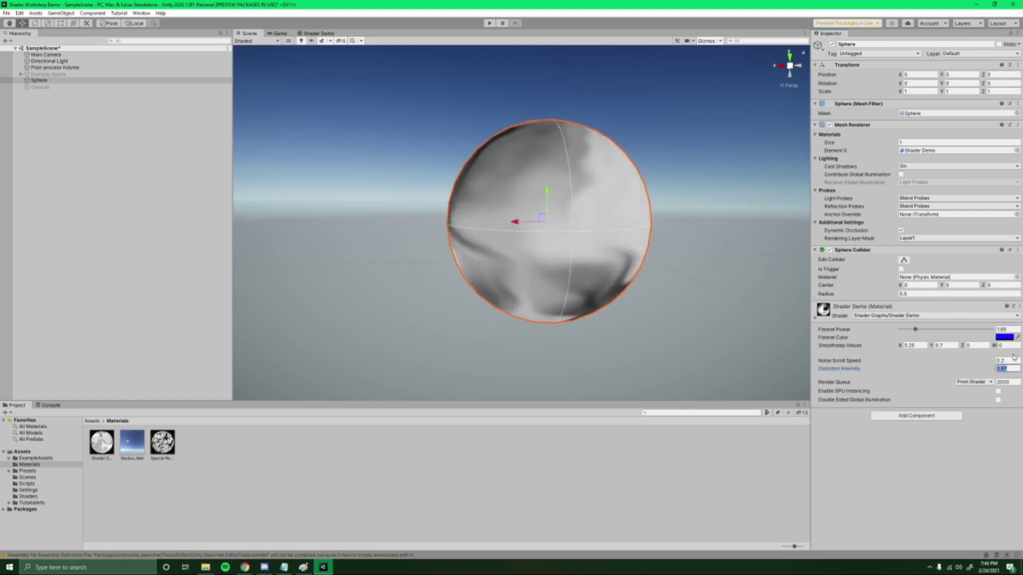
type("0")
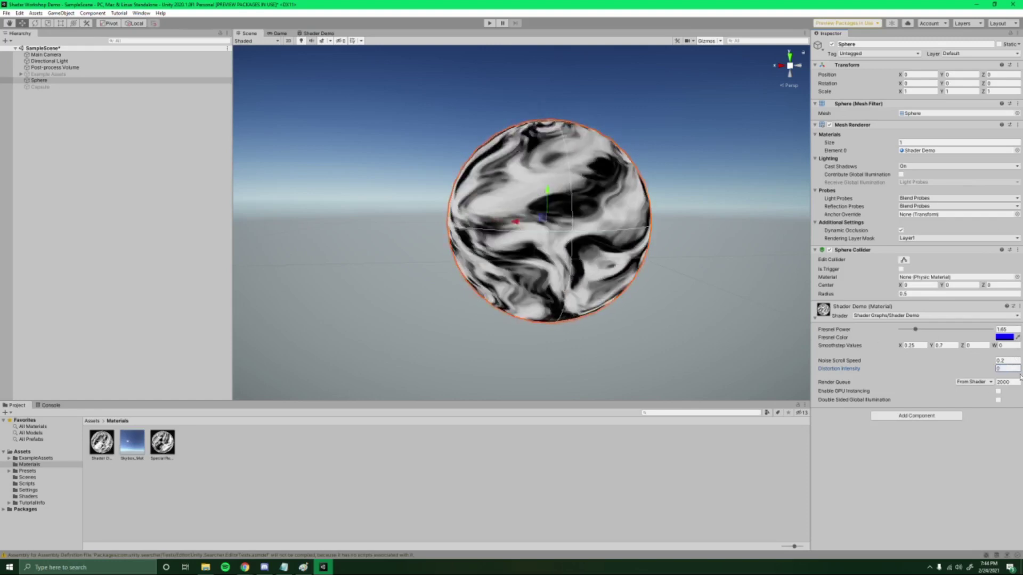
type("0.5")
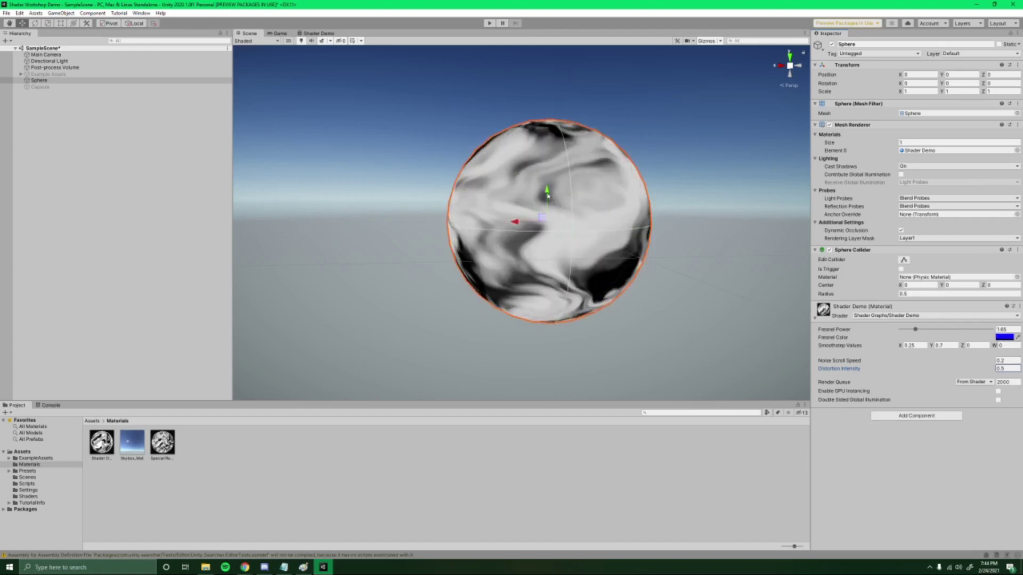
Tidy the graph by shifting the UV and noise nodes left, aligning Remap before the main Simple Noise, and placing Vector 2 and Distortion Intensity beside Remap.
left_click(315, 33)
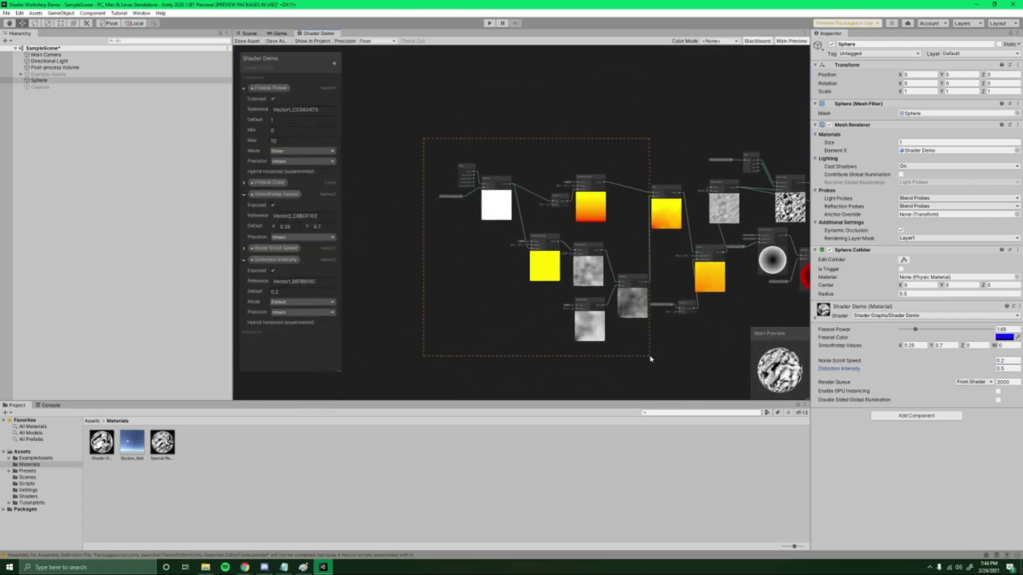
left_click_drag(644, 361, 645, 359)
left_click_drag(663, 190, 553, 183)
left_click_drag(666, 304, 669, 185)
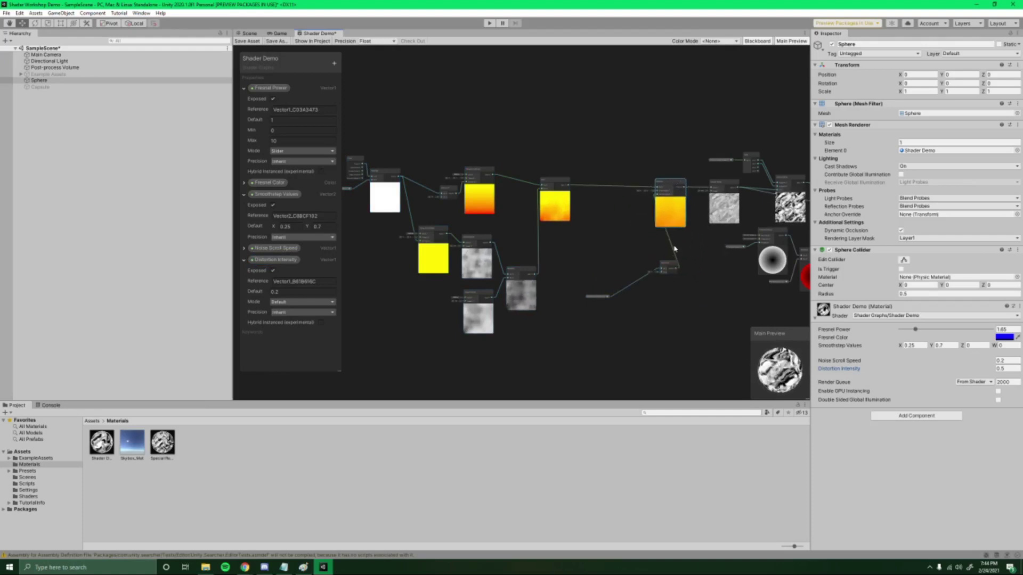
left_click_drag(666, 265, 616, 212)
left_click_drag(600, 297, 573, 239)
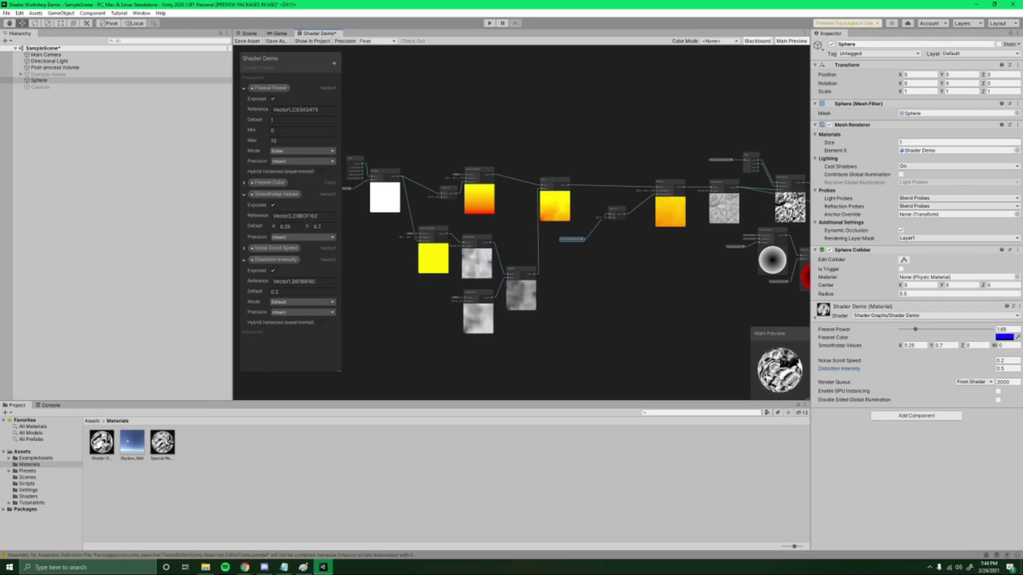
Set the Distortion Intensity property's default value to 0.45 and save the graph.
key("alt+Tab")
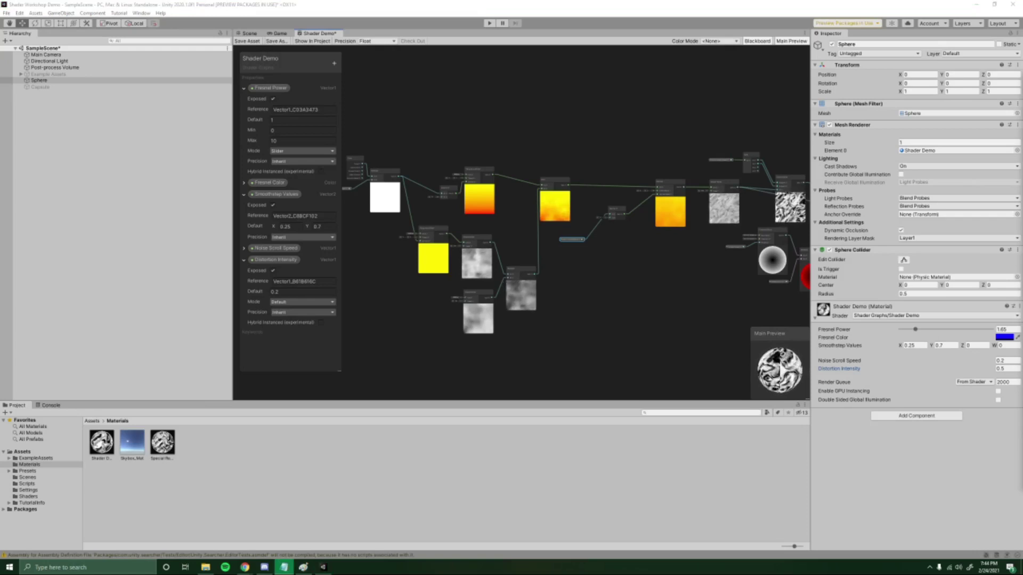
middle_click_drag(573, 320, 624, 318)
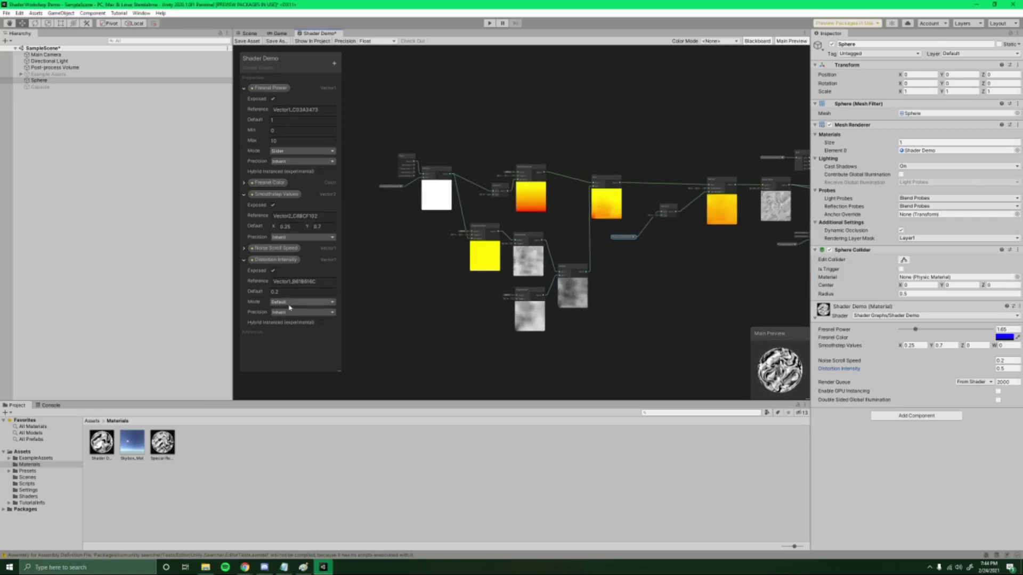
type("0.45")
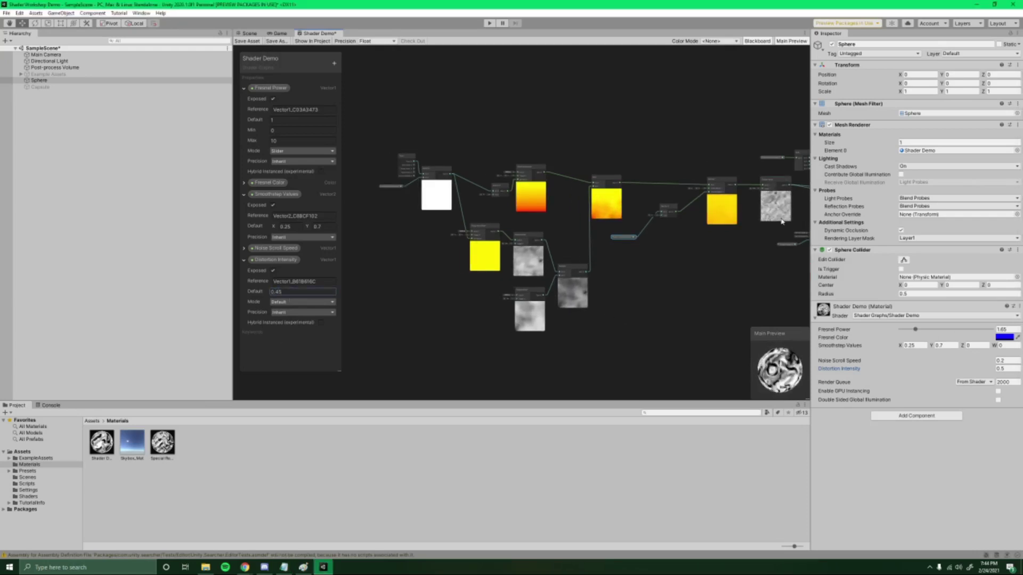
left_click(242, 40)
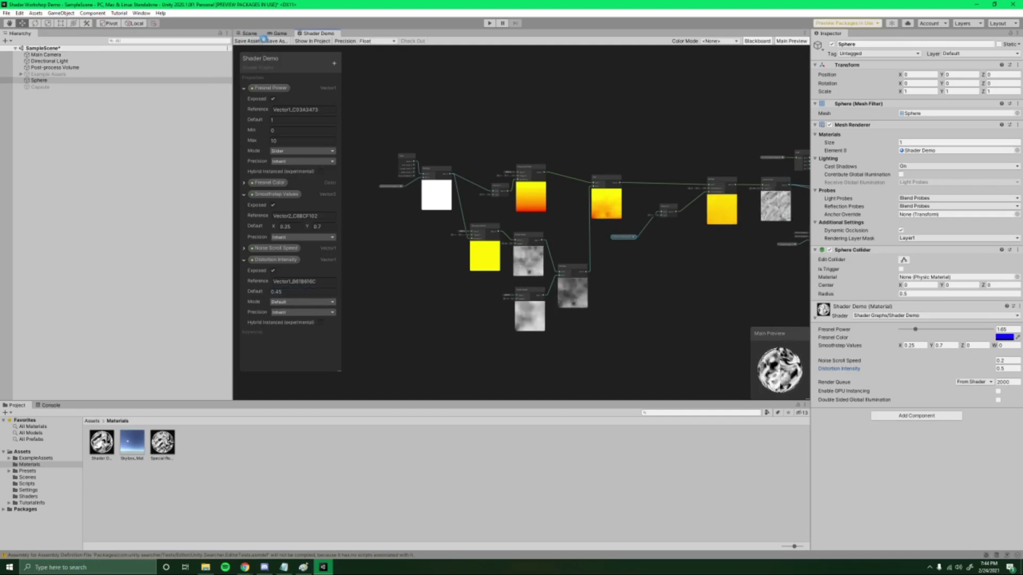
Return to the Scene view and set the sphere material's Distortion Intensity to 0.45.
left_click(250, 33)
left_click(1002, 369)
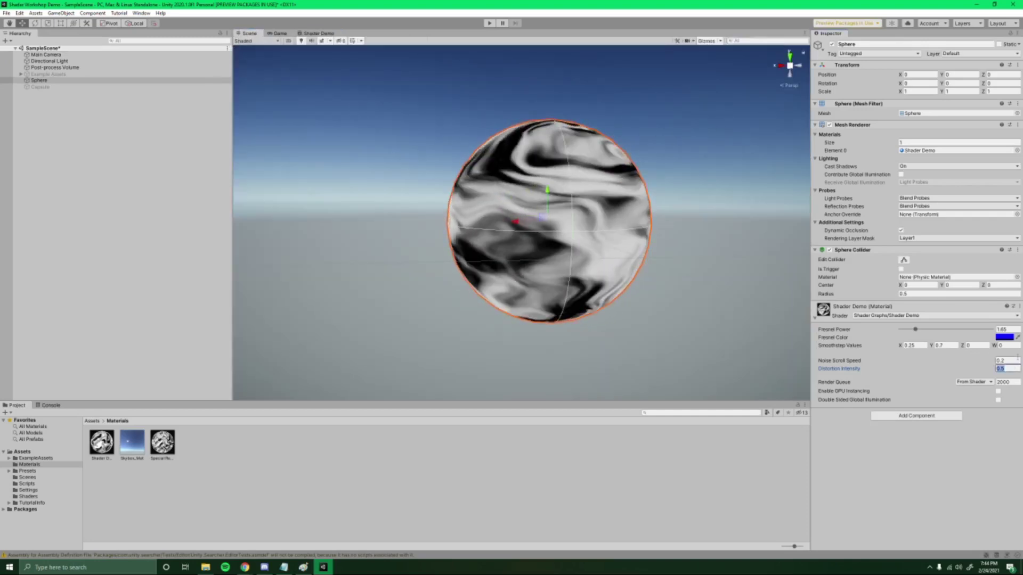
type("0.45")
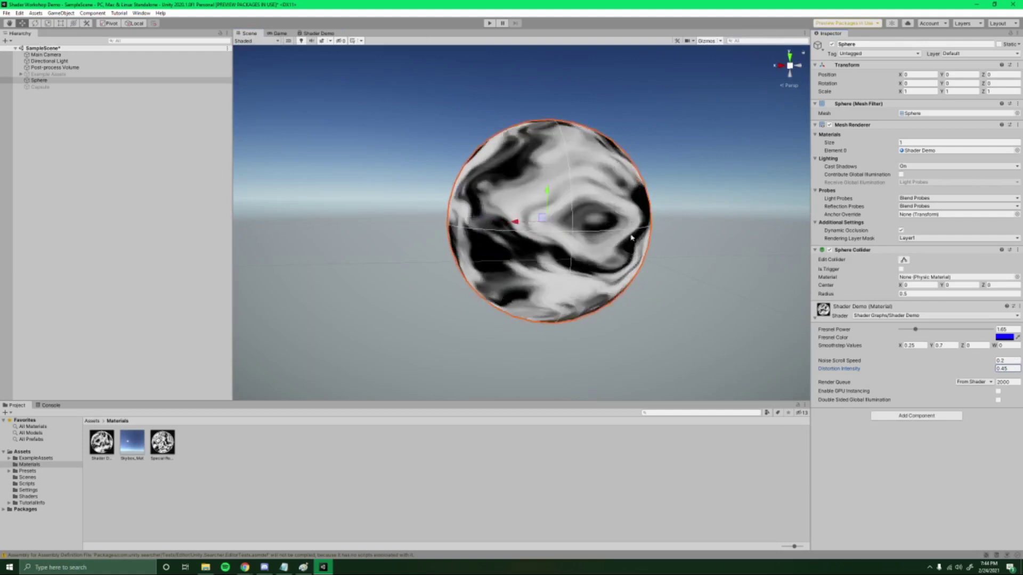
Examine the distorted sphere from several angles and compare it with the Comet Observatory reference in Chrome.
left_click_drag(631, 238, 707, 228, "alt")
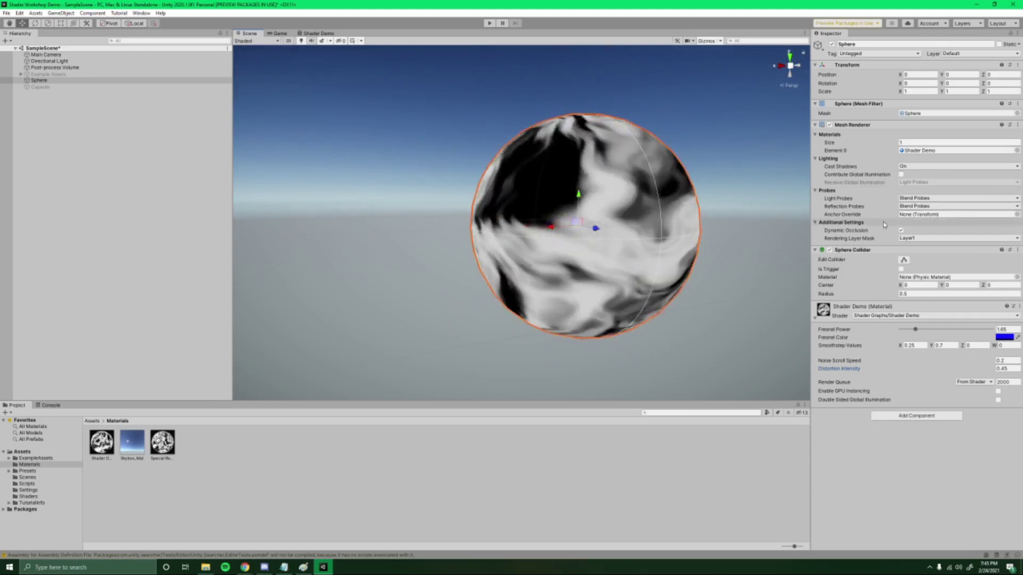
key("alt+Tab")
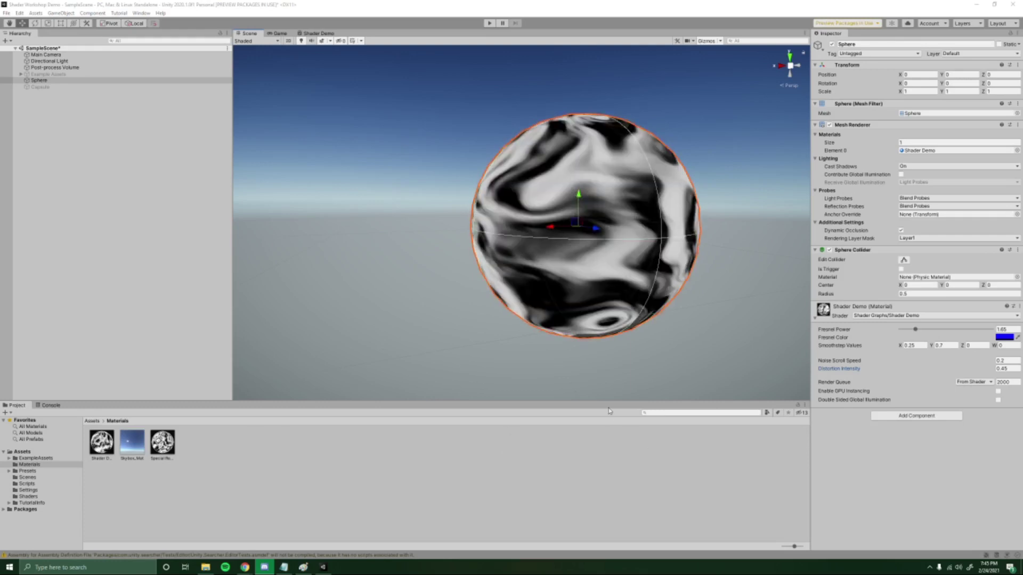
left_click_drag(660, 212, 708, 232, "alt")
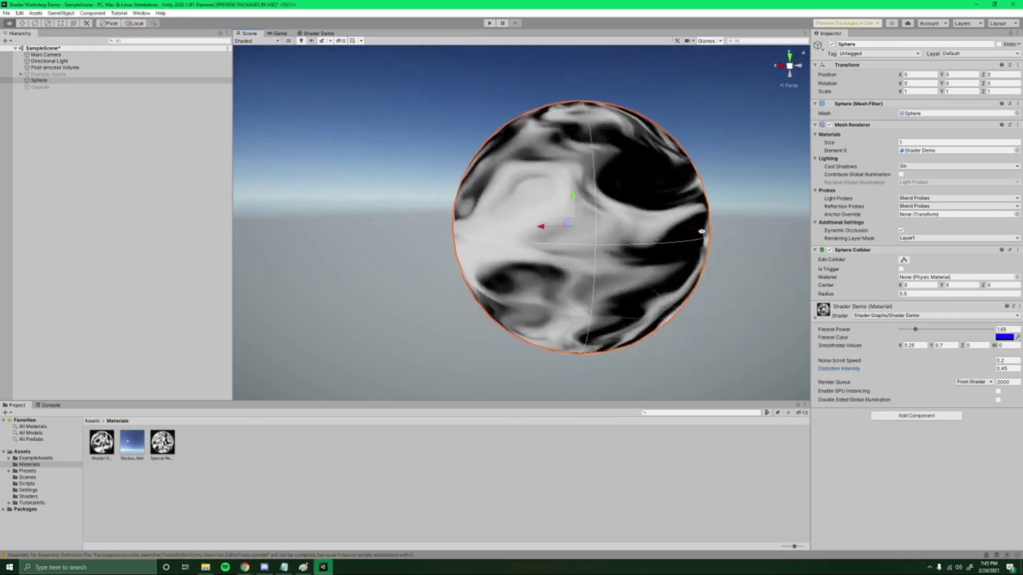
left_click(245, 568)
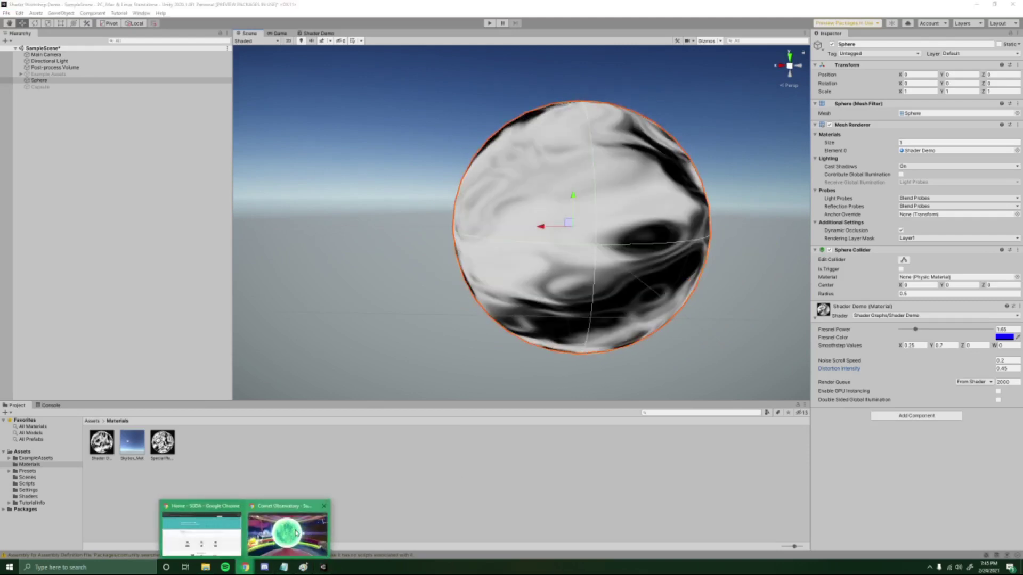
left_click(287, 533)
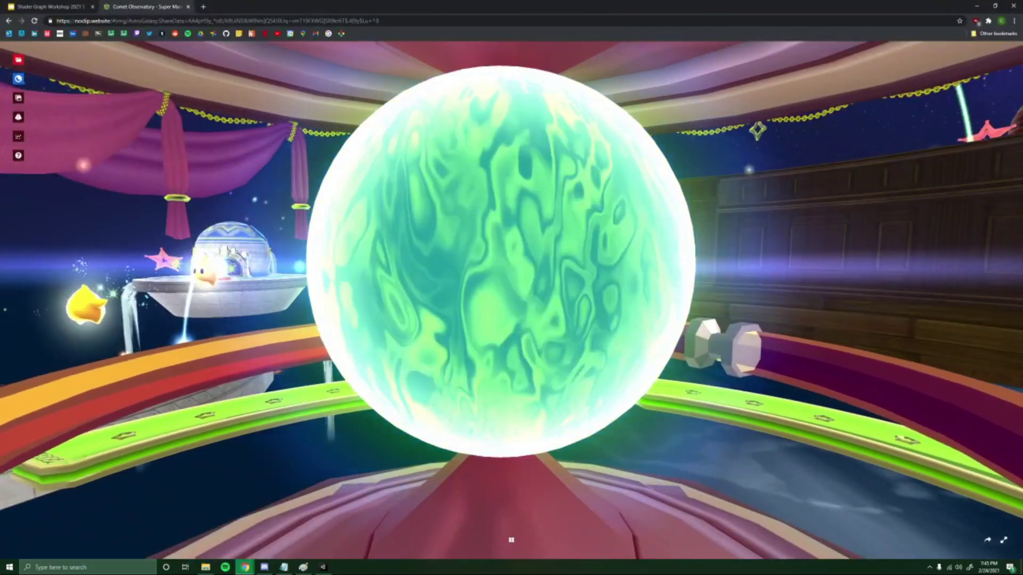
Switch back to the Shader Demo graph in Unity and connect Smoothstep's output to the Add node's A input, replacing the Simple Noise connection.
key("alt+Tab")
left_click(314, 33)
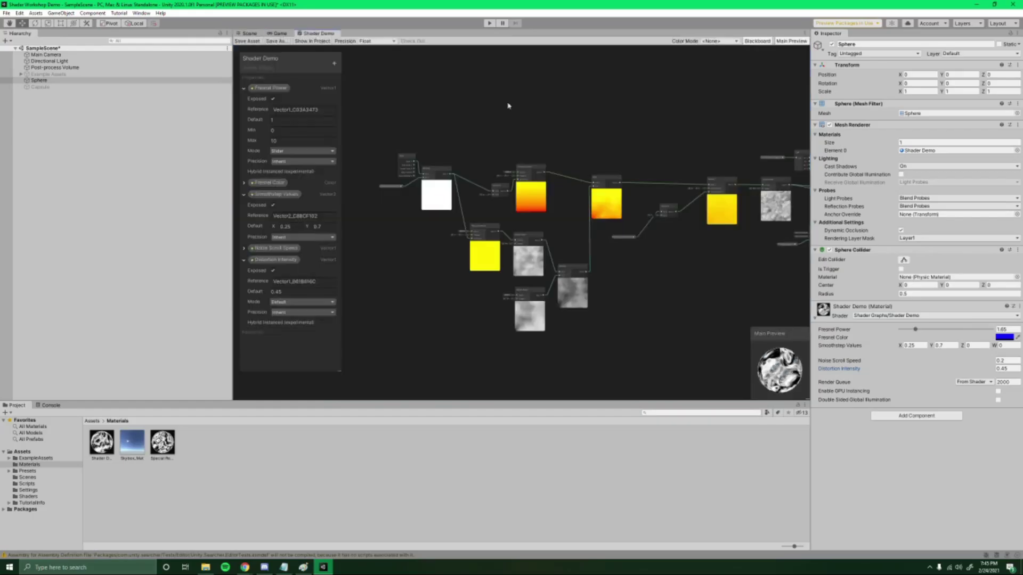
middle_click_drag(667, 275, 646, 283)
scroll(561, 262, "up", 4)
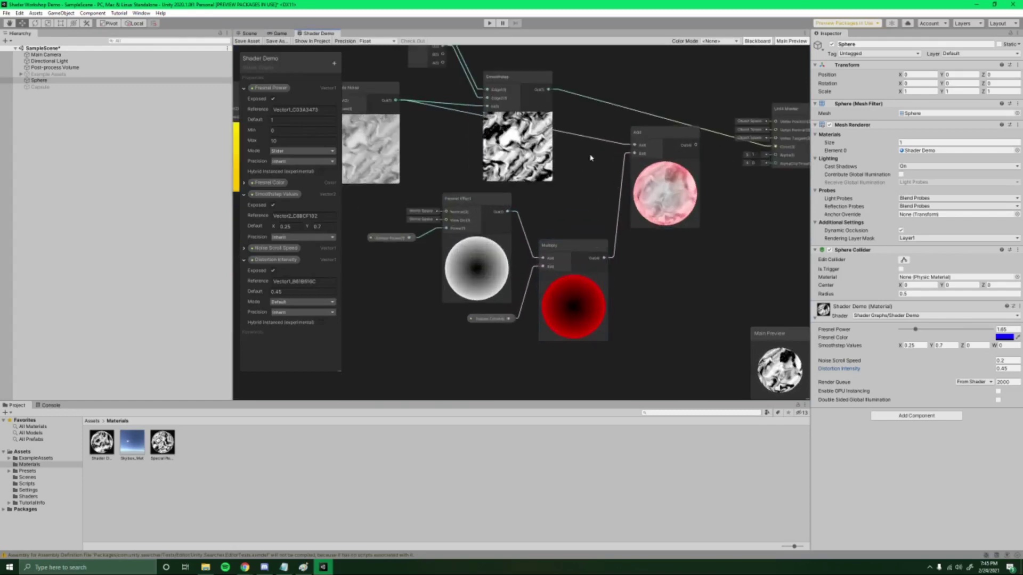
middle_click_drag(606, 141, 606, 188)
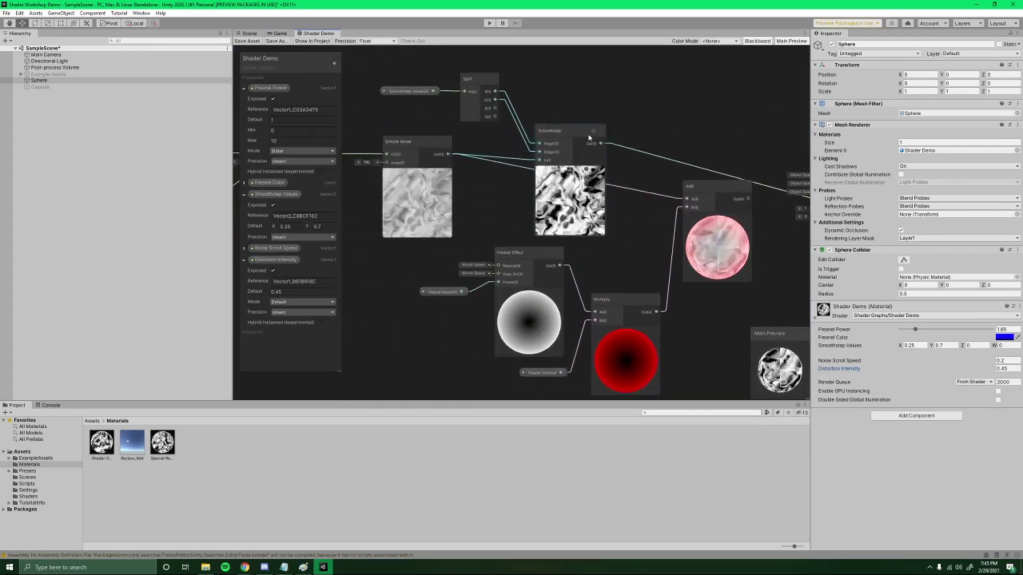
left_click_drag(604, 145, 689, 200)
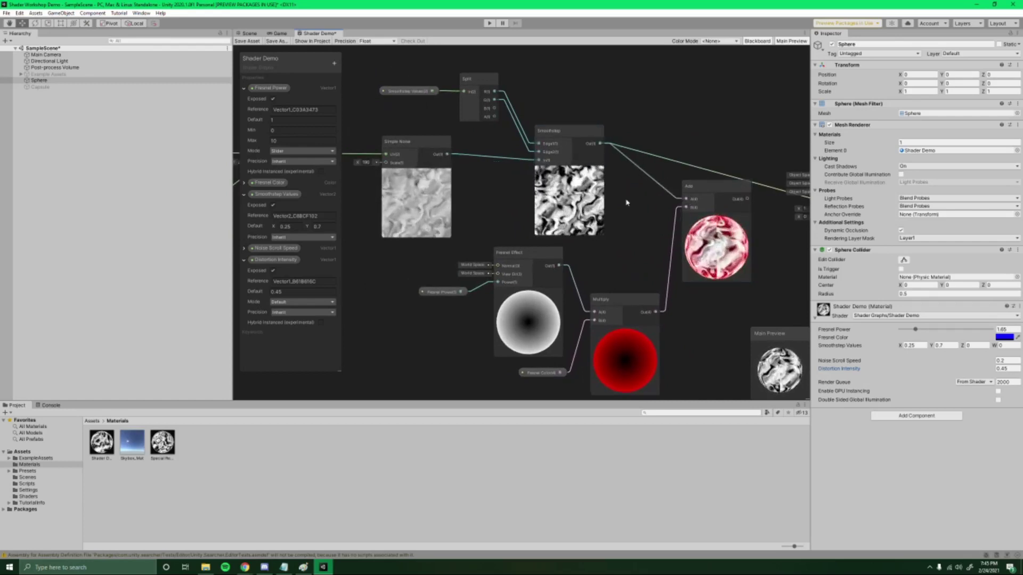
Connect the Add node's output to the Unlit Master's Color input, replacing the Smoothstep connection, and return to the Scene view.
scroll(639, 229, "up", 2)
scroll(600, 285, "up", 2)
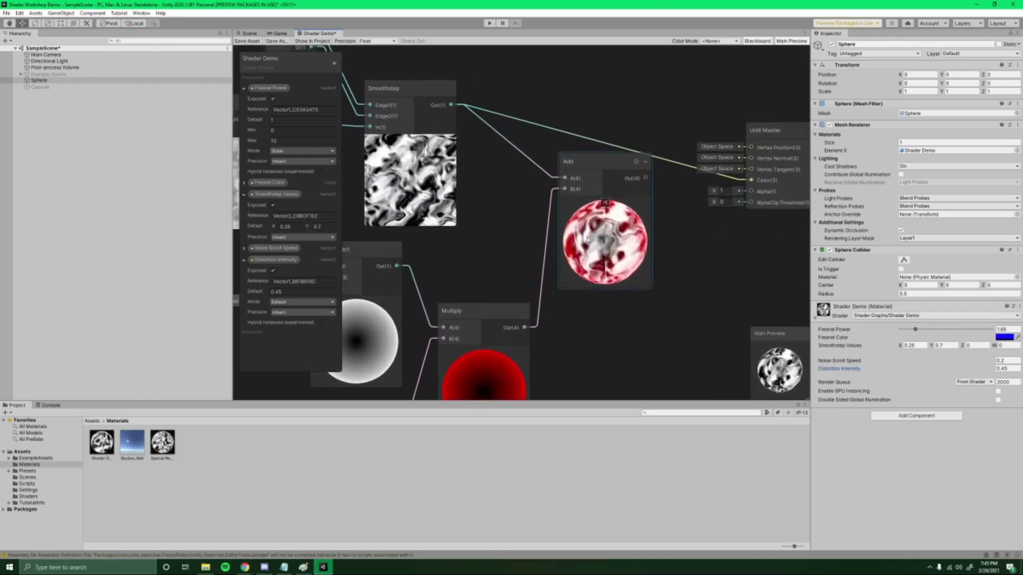
middle_click_drag(601, 285, 501, 306)
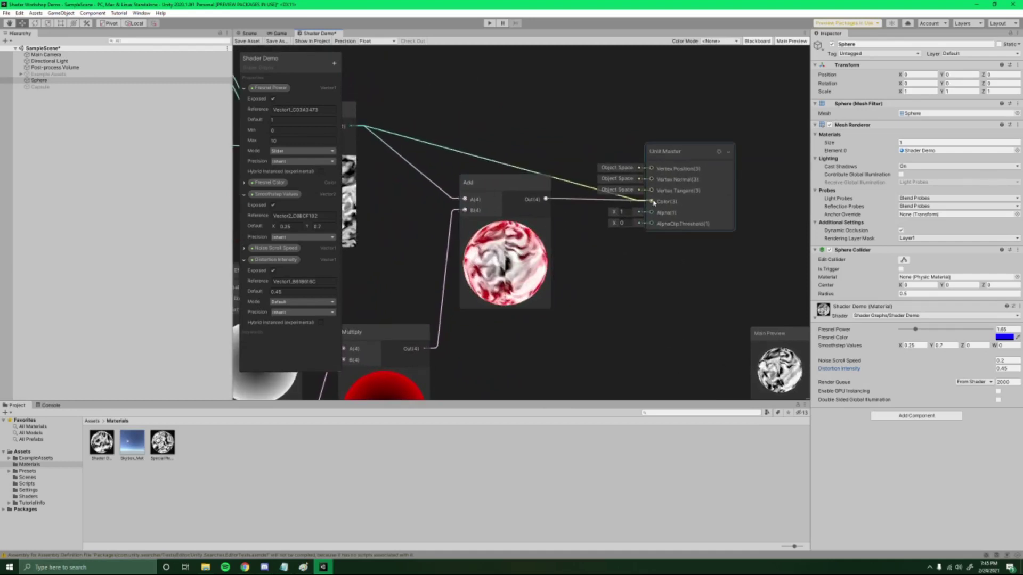
left_click(249, 33)
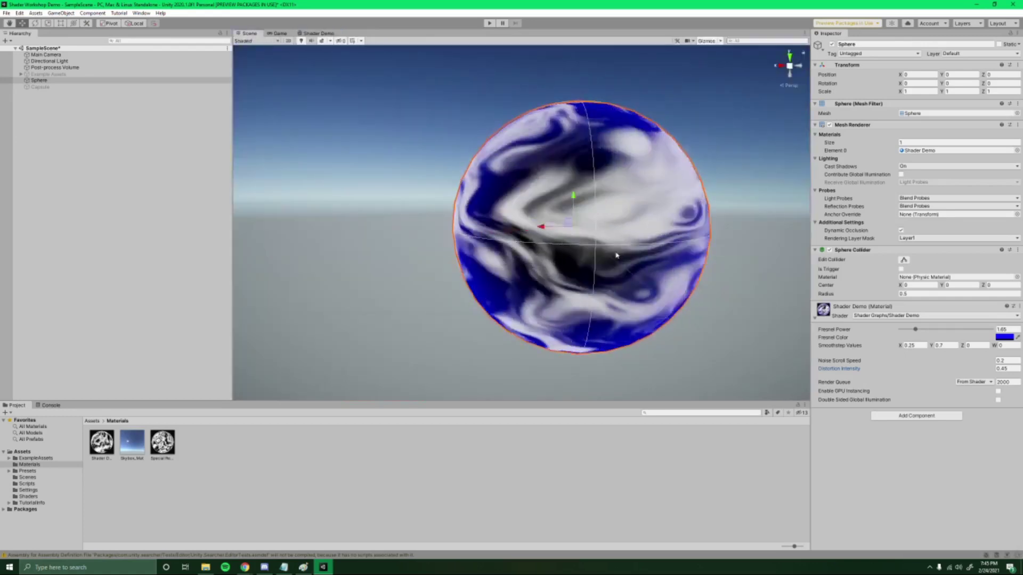
Change the sphere material's Fresnel Color to red.
left_click(1005, 337)
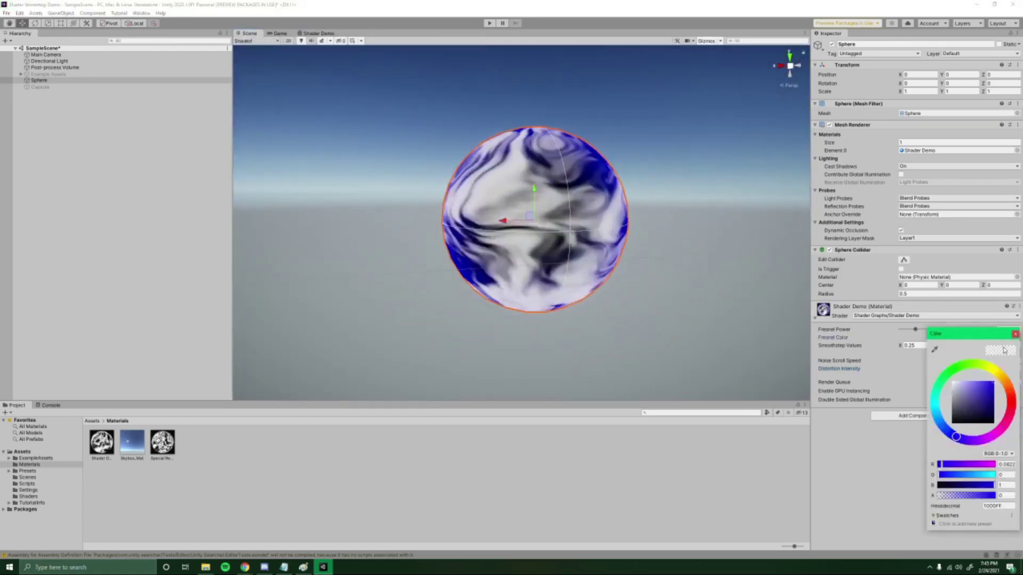
left_click_drag(945, 429, 1012, 407)
left_click(1016, 334)
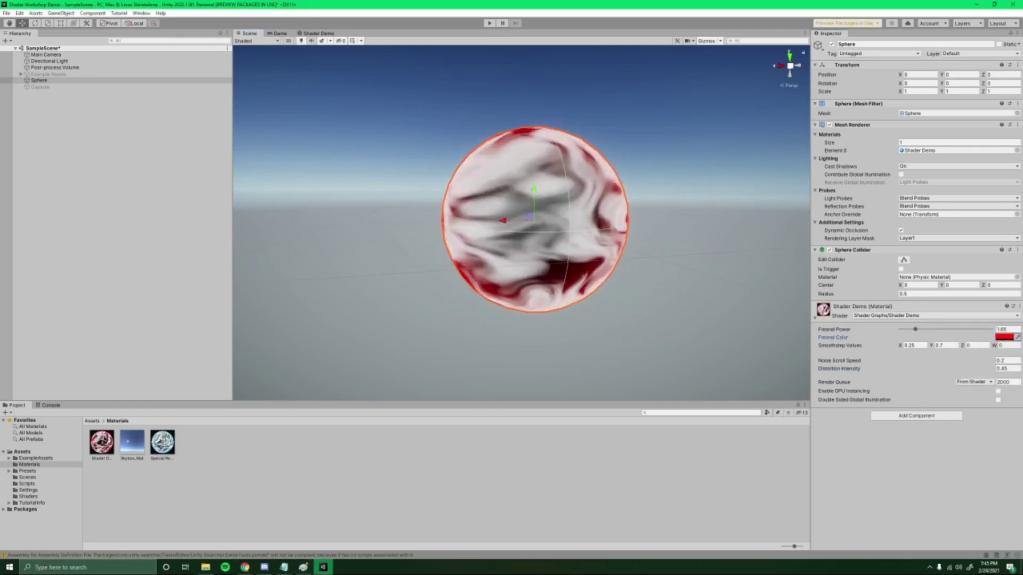
Compare the red sphere with the Comet Observatory reference in Chrome and return to Unity.
mouse_move(245, 567)
left_click(287, 530)
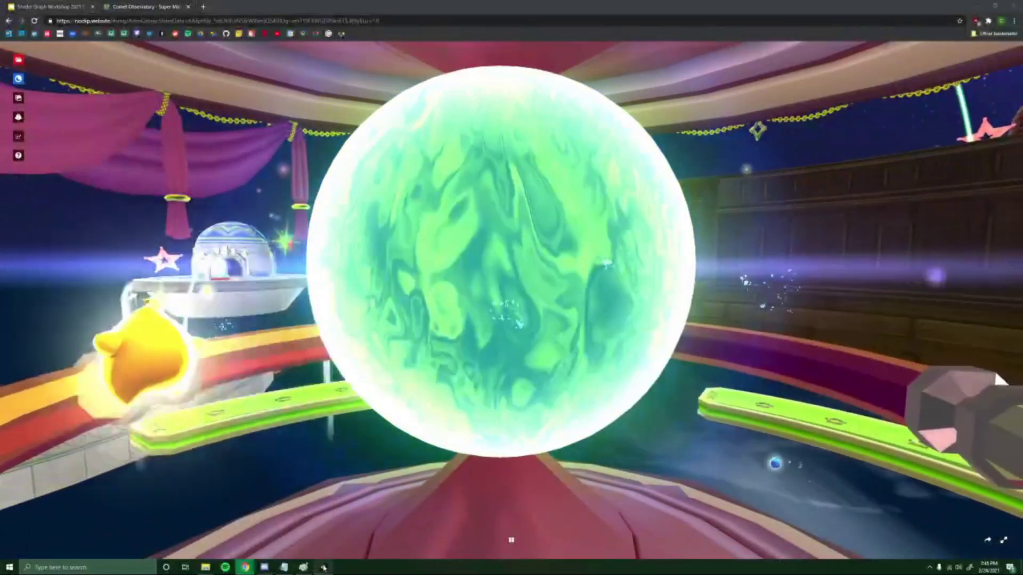
left_click(323, 568)
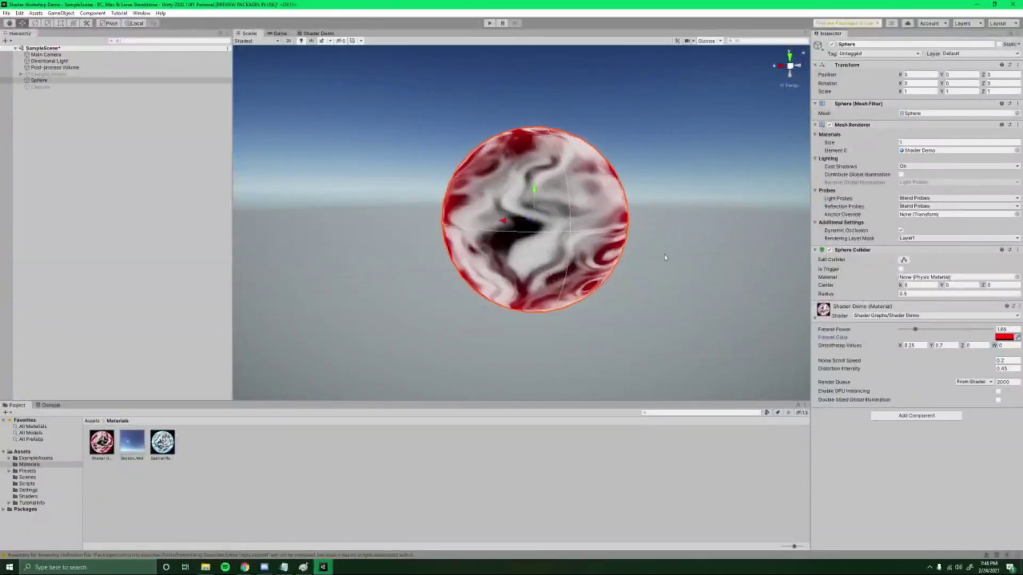
Reopen the Shader Demo graph and examine how the Smoothstep and Fresnel branches combine in the Add node.
left_click(319, 33)
middle_click_drag(531, 352, 687, 228)
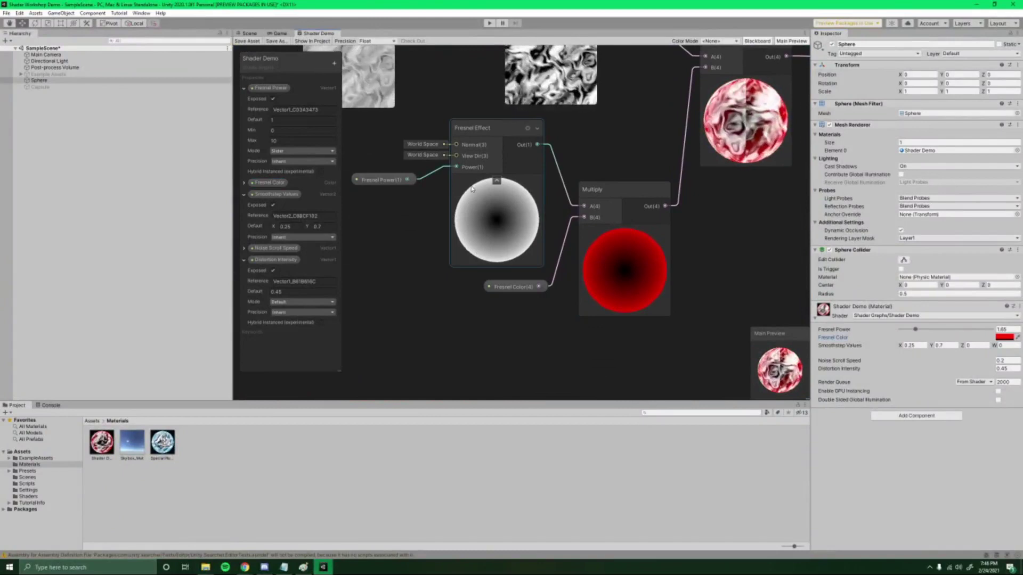
middle_click_drag(644, 169, 639, 269)
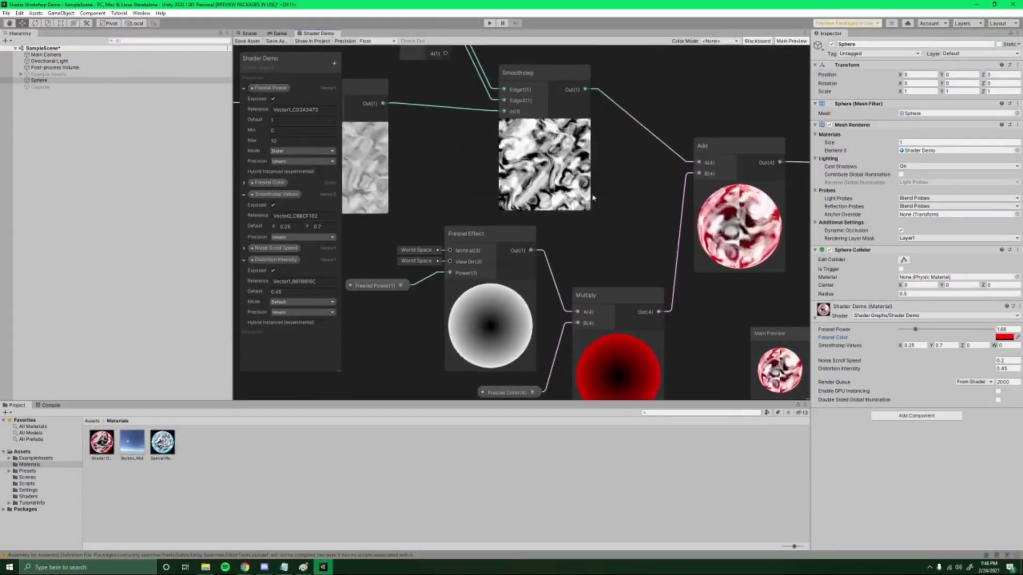
scroll(533, 298, "up", 2)
middle_click_drag(496, 309, 539, 151)
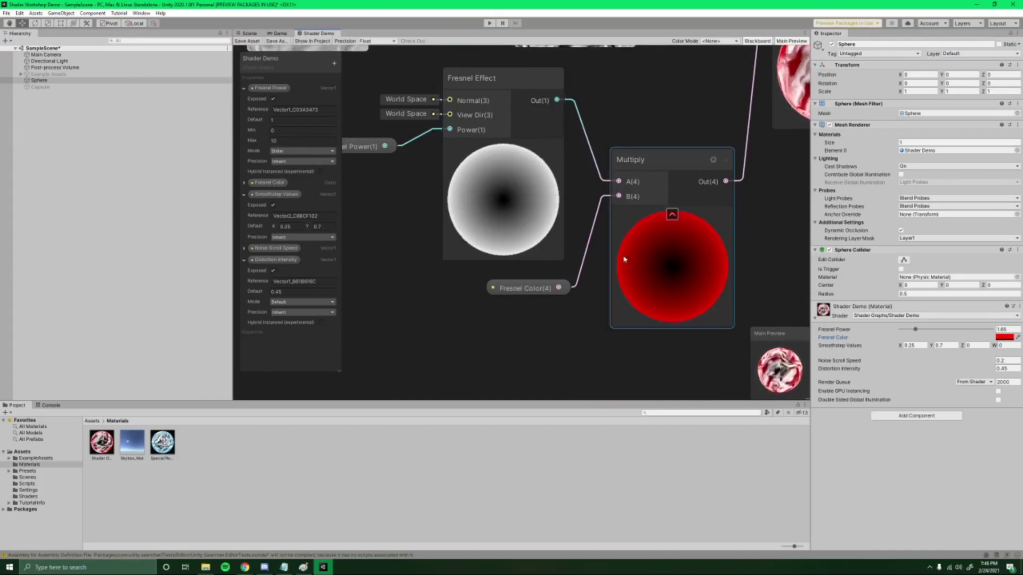
middle_click_drag(684, 237, 682, 242)
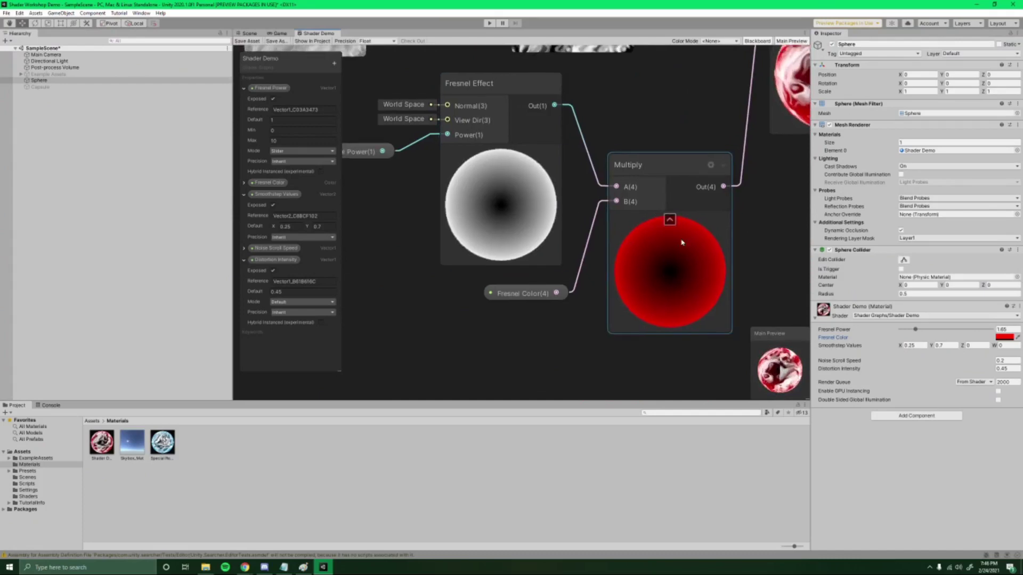
scroll(550, 250, "down", 3)
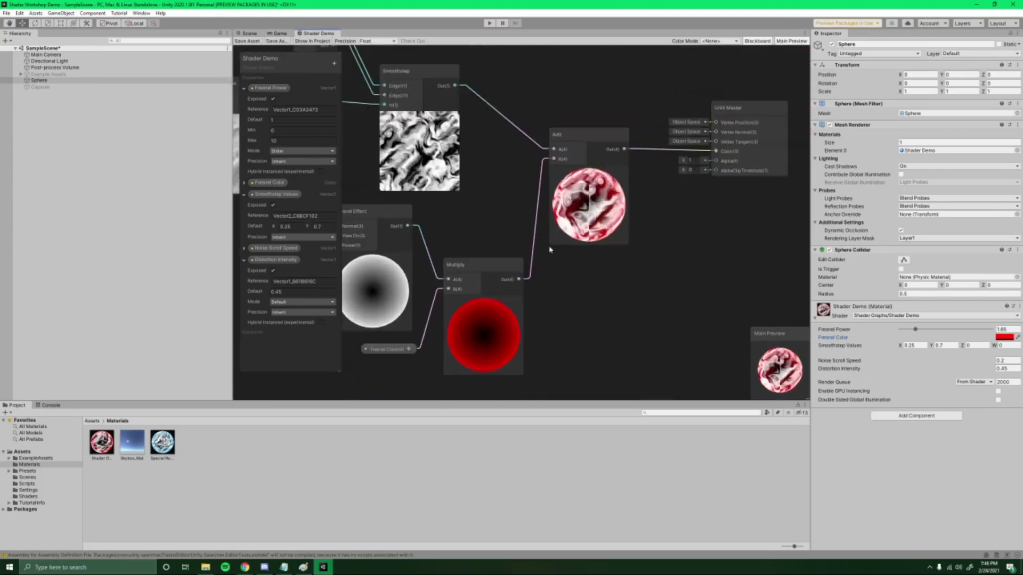
scroll(550, 249, "up", 5)
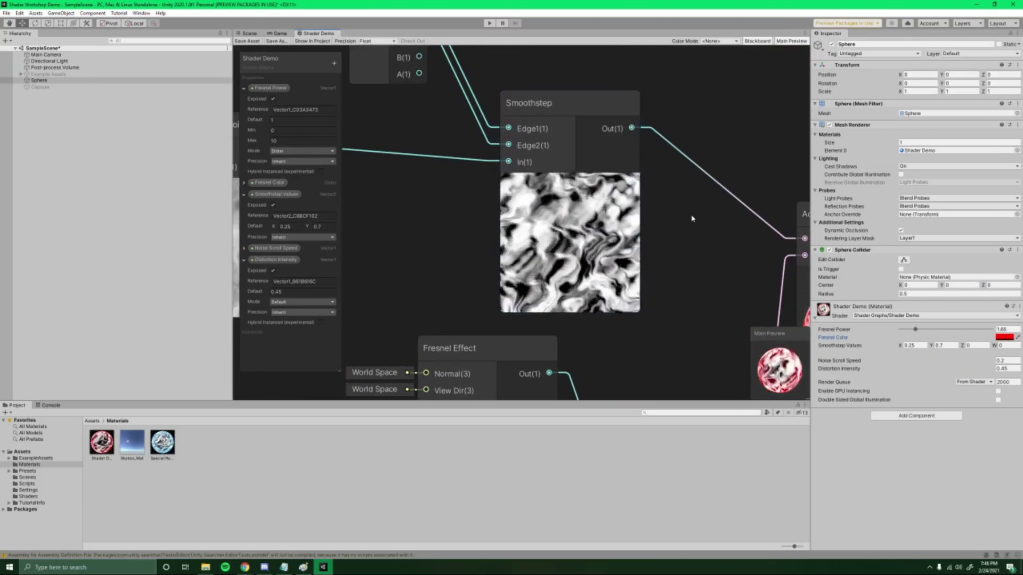
Create a Lerp node from Smoothstep's output, connected to its T input, and place it above the Add node.
scroll(692, 219, "down", 3)
left_click_drag(525, 222, 525, 199)
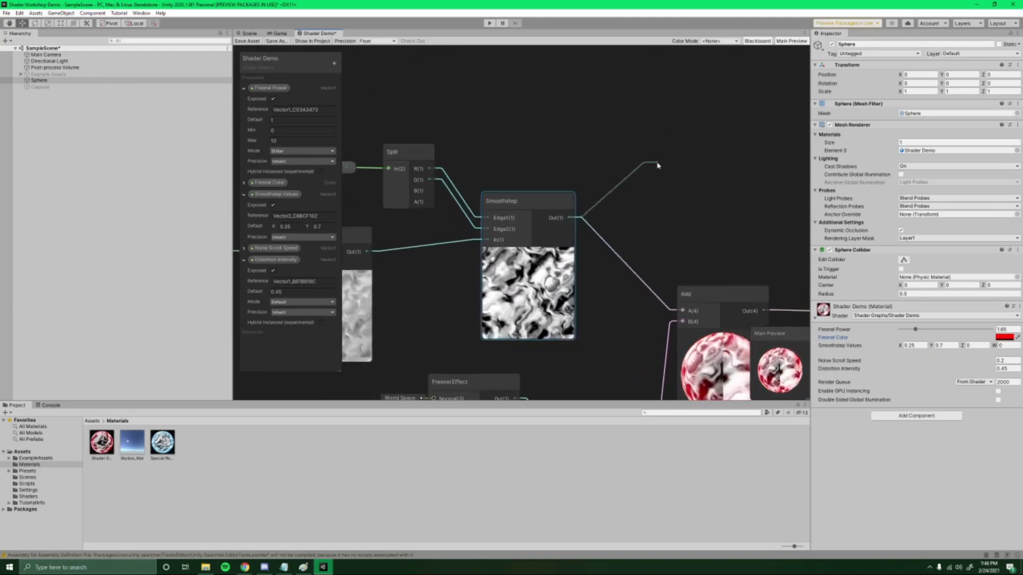
left_click_drag(658, 165, 662, 147)
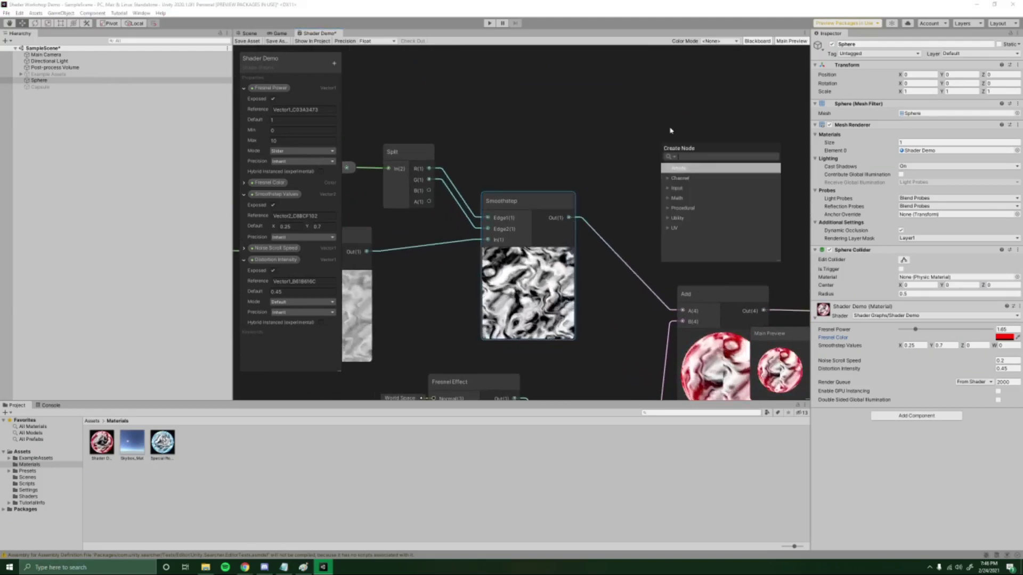
type("lerp")
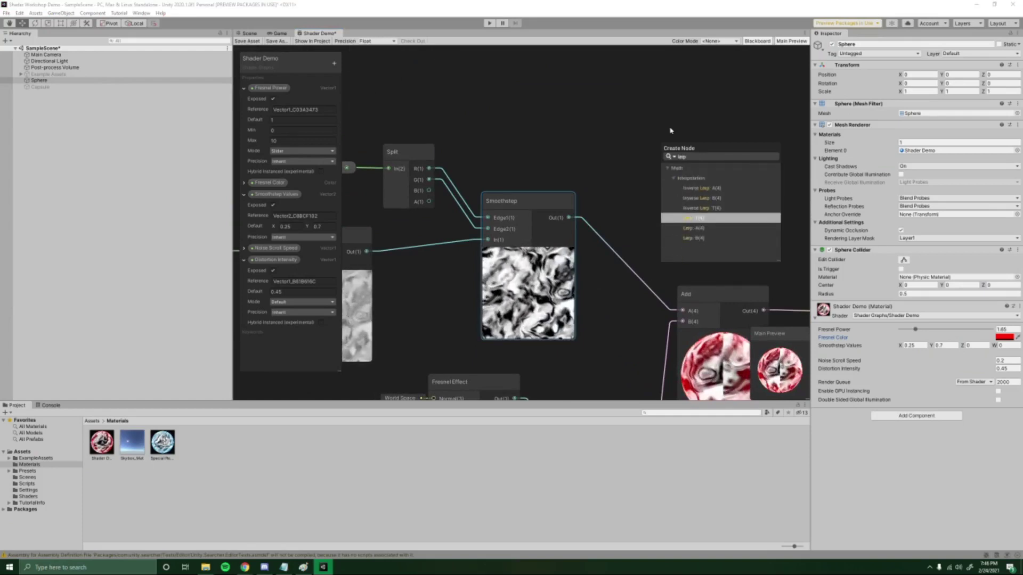
key("Return")
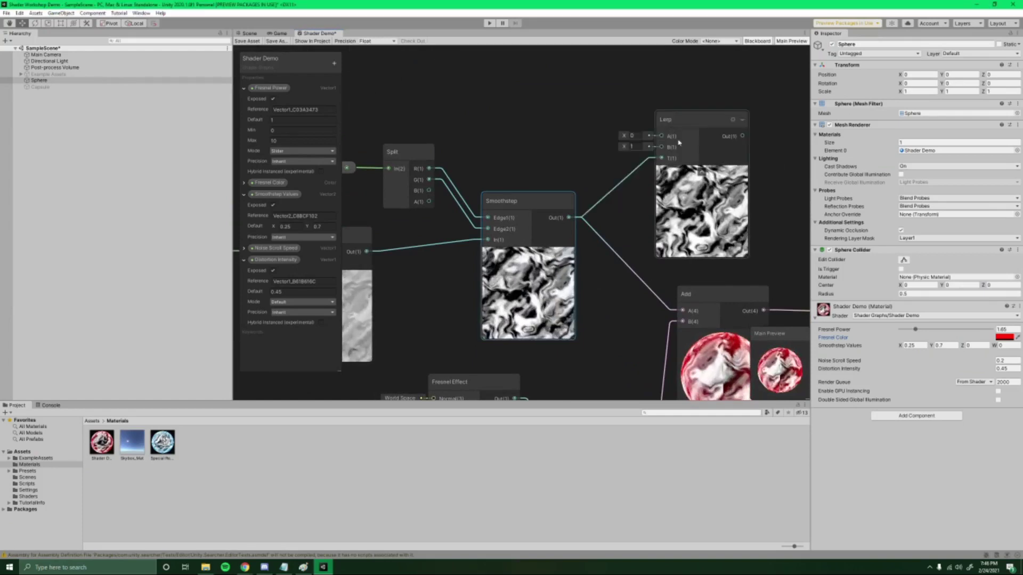
Examine the Lerp node's A, B and T inputs against the Smoothstep preview.
middle_click_drag(667, 162, 539, 160)
scroll(539, 160, "up", 3)
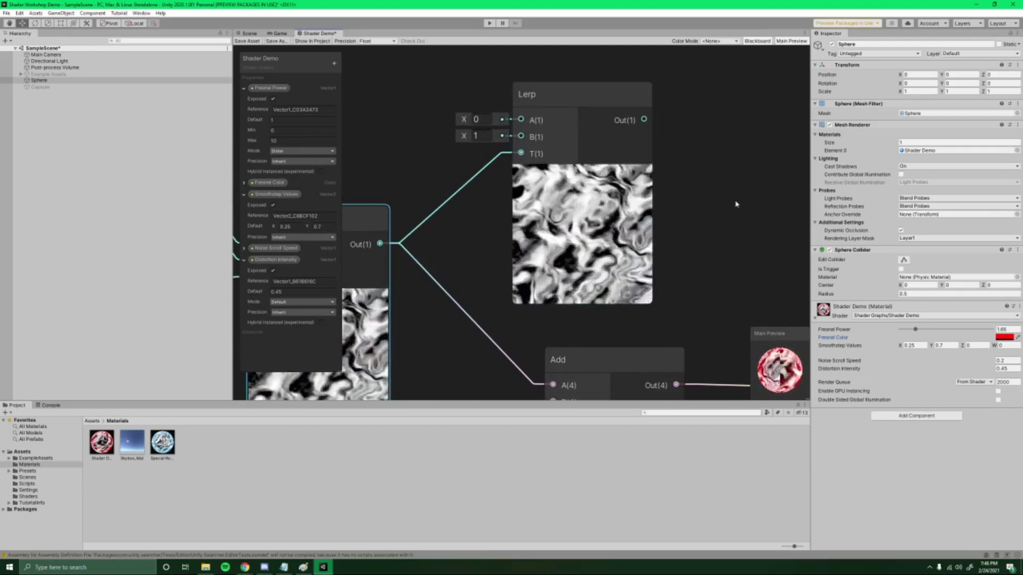
middle_click_drag(735, 204, 807, 230)
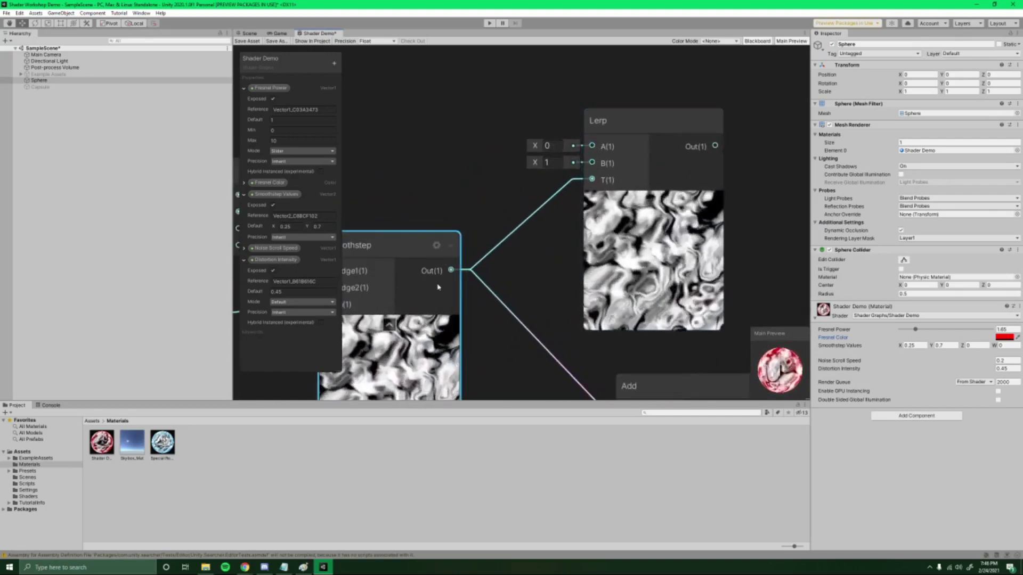
middle_click_drag(438, 287, 383, 293)
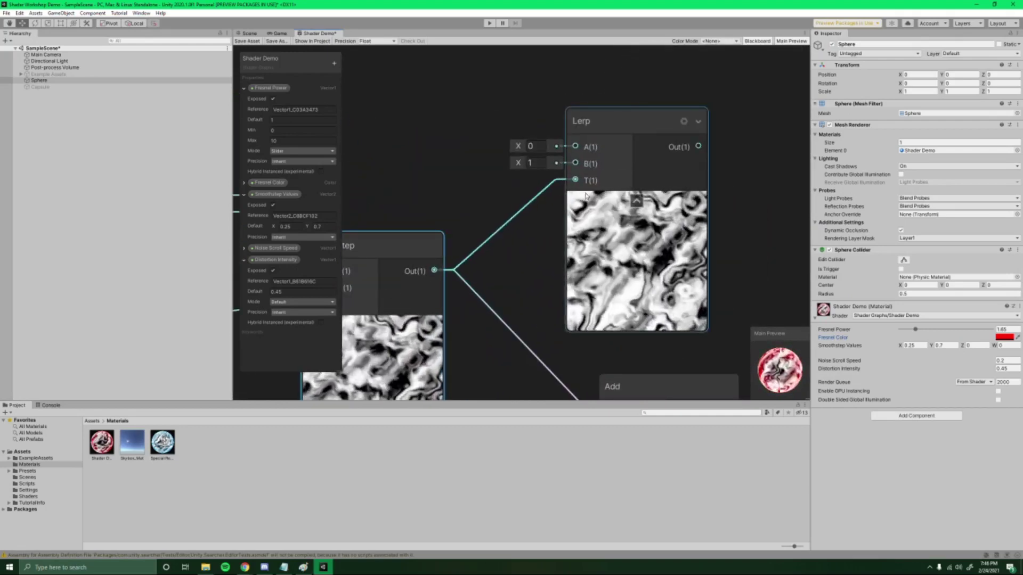
middle_click_drag(586, 195, 698, 74)
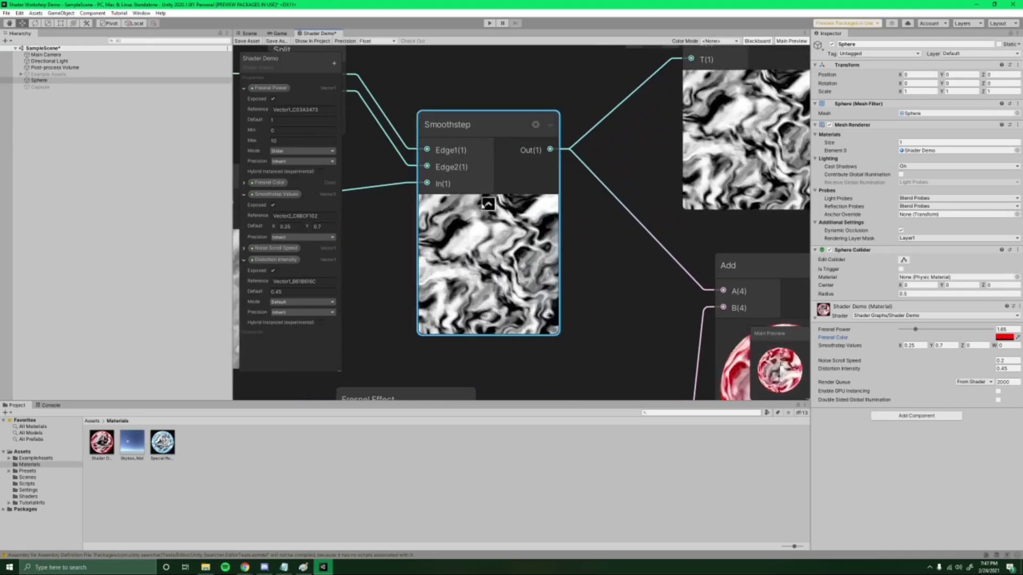
middle_click_drag(483, 204, 444, 265)
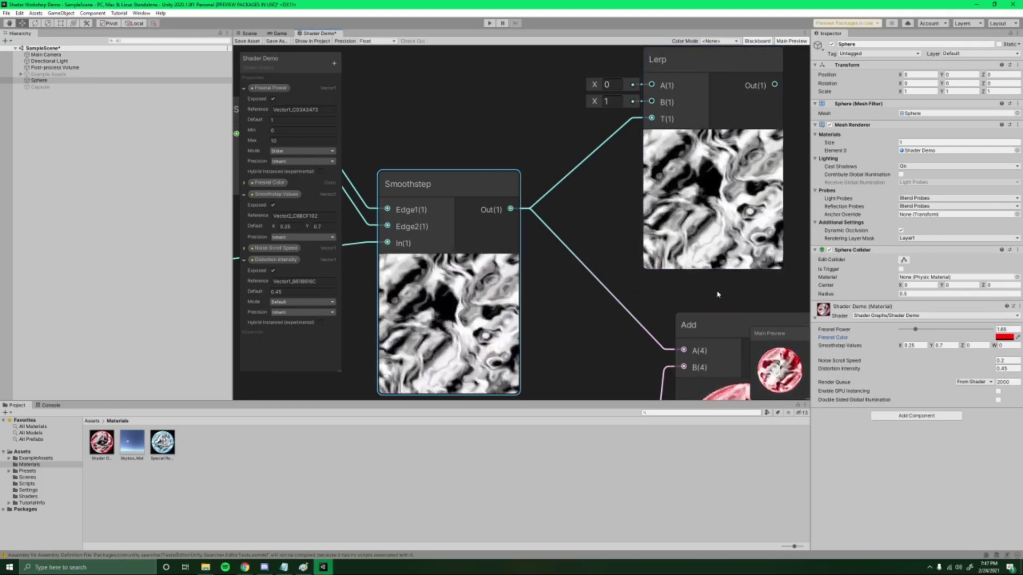
middle_click_drag(692, 216, 660, 215)
Create a Color node connected to the Lerp node's A input.
middle_click_drag(577, 102, 652, 139)
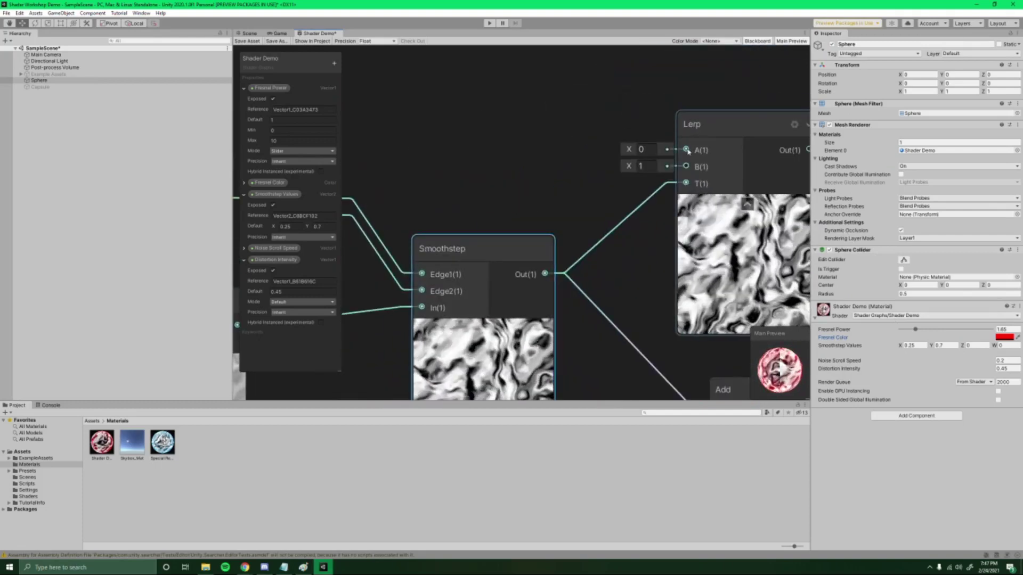
left_click_drag(687, 151, 565, 94)
type("color")
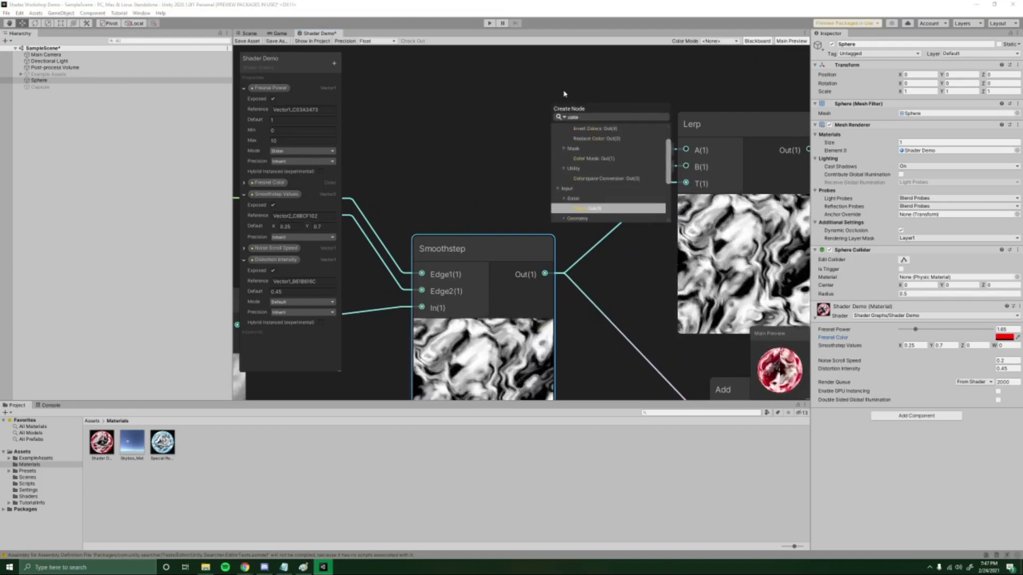
key("Return")
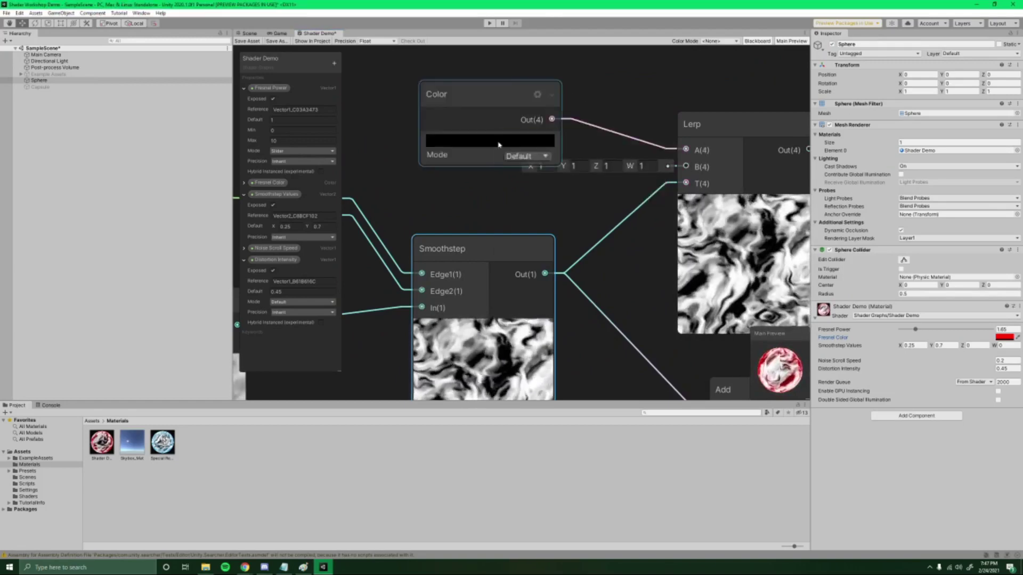
Set the Color node to red and move it closer to the Lerp node.
left_click(499, 144)
left_click(587, 136)
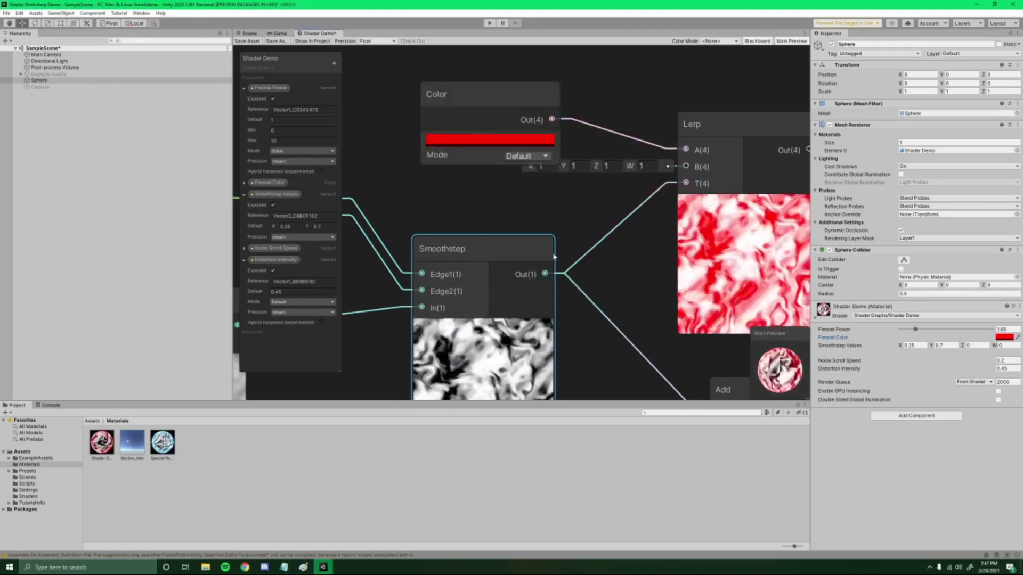
middle_click_drag(497, 391, 517, 303)
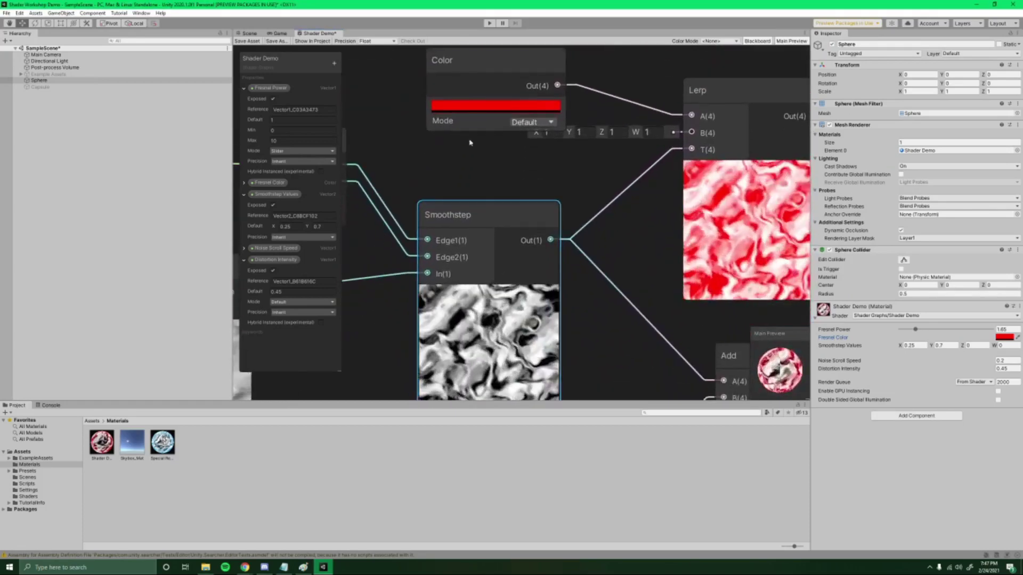
left_click_drag(486, 81, 553, 88)
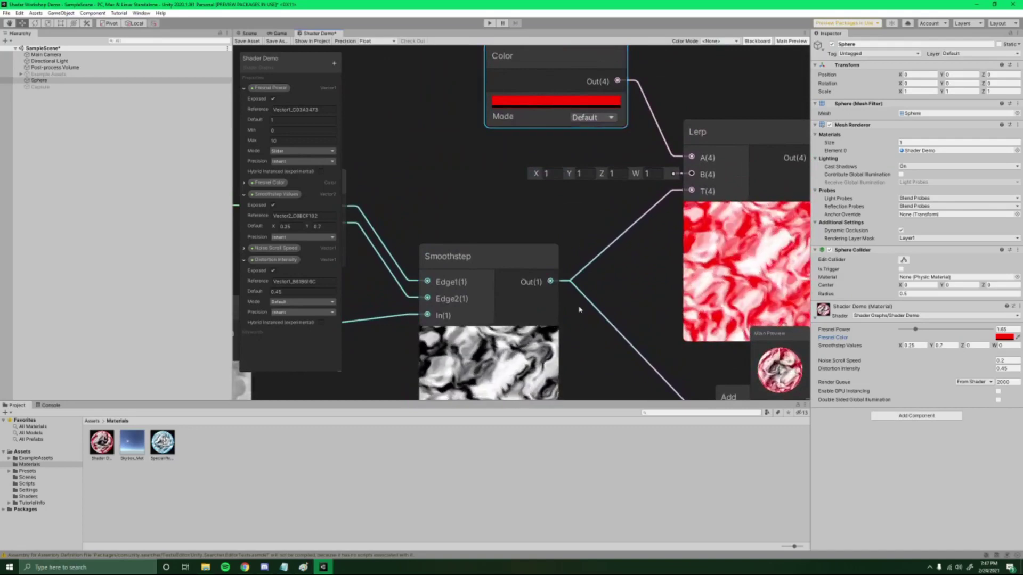
Create a second Color node connected to Lerp's B input and place it just below the red Color node.
middle_click_drag(580, 309, 578, 192)
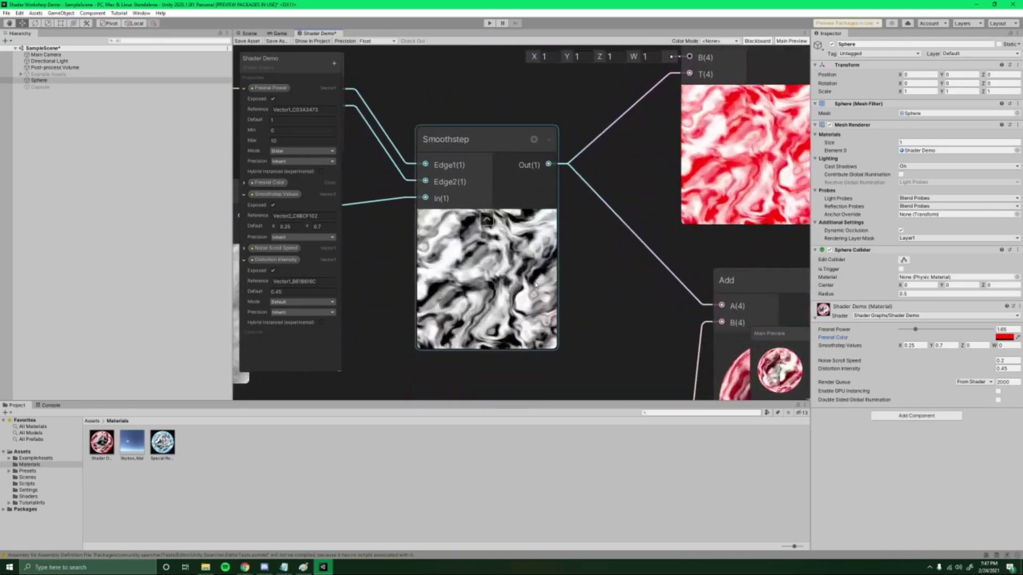
middle_click_drag(536, 285, 390, 339)
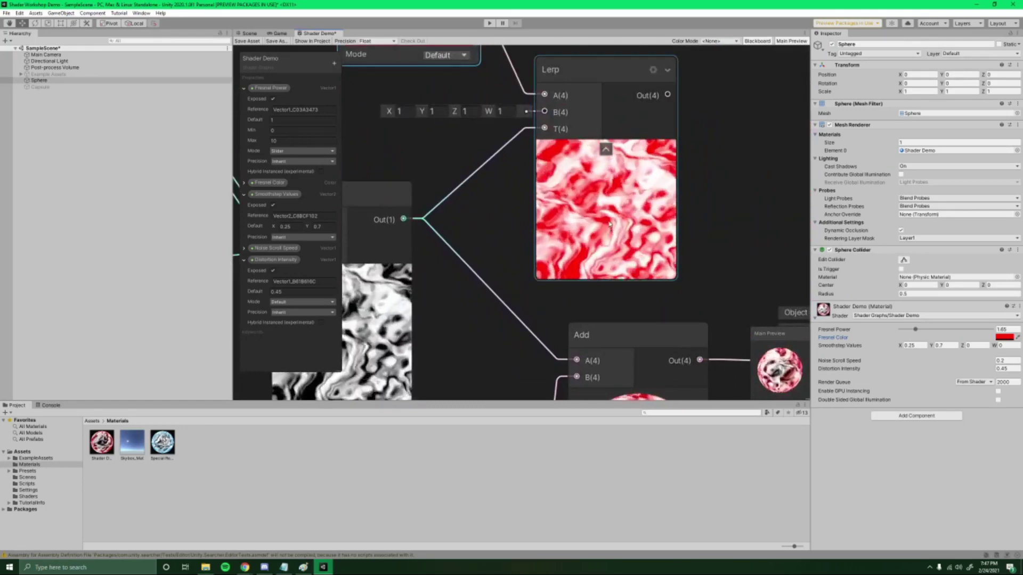
middle_click_drag(507, 194, 650, 230)
scroll(548, 115, "down", 3)
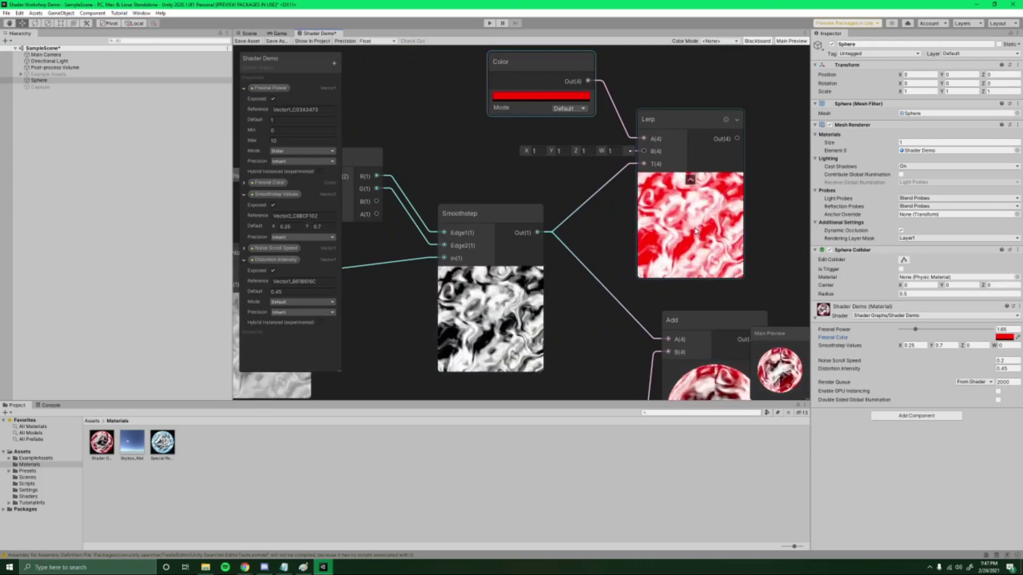
key("space")
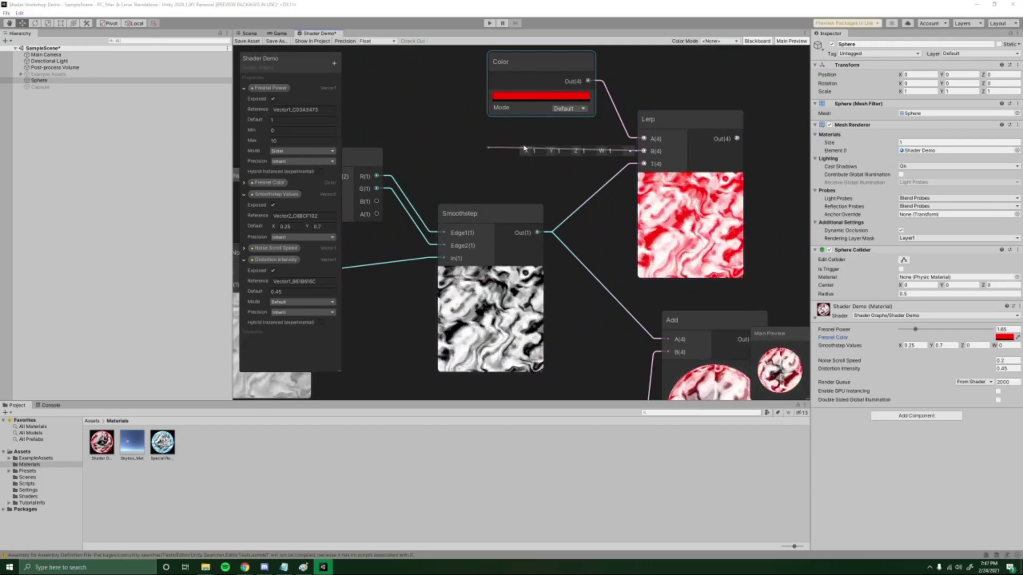
type("colo")
key("Return")
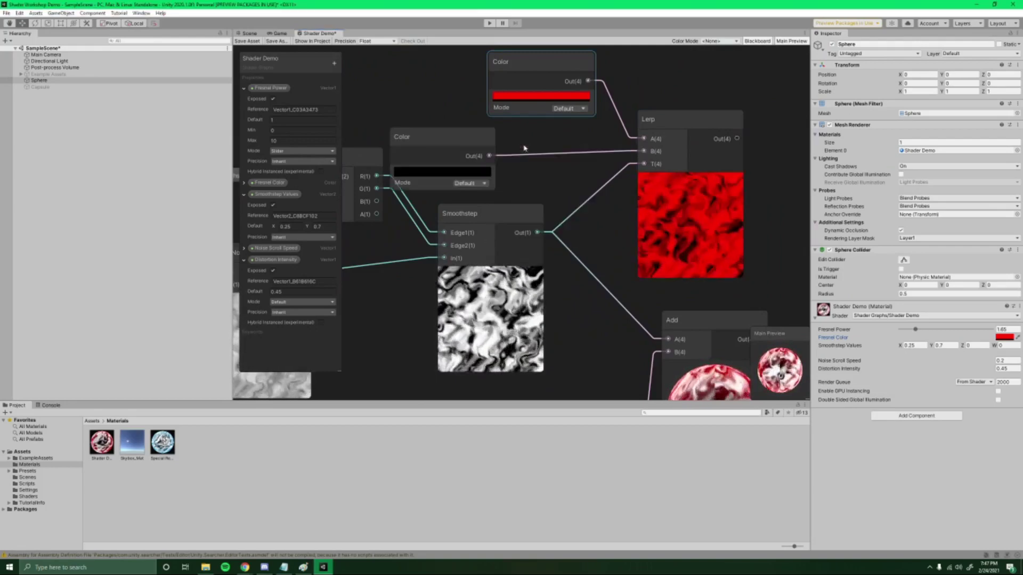
left_click_drag(443, 148, 532, 145)
Set the second Color node to blue.
left_click(531, 170)
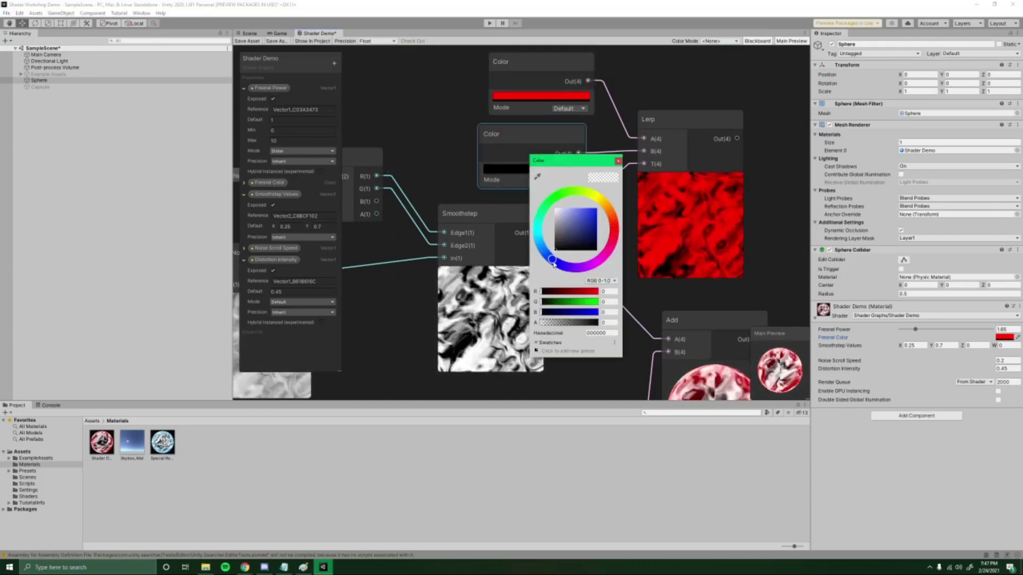
left_click(598, 225)
left_click(484, 300)
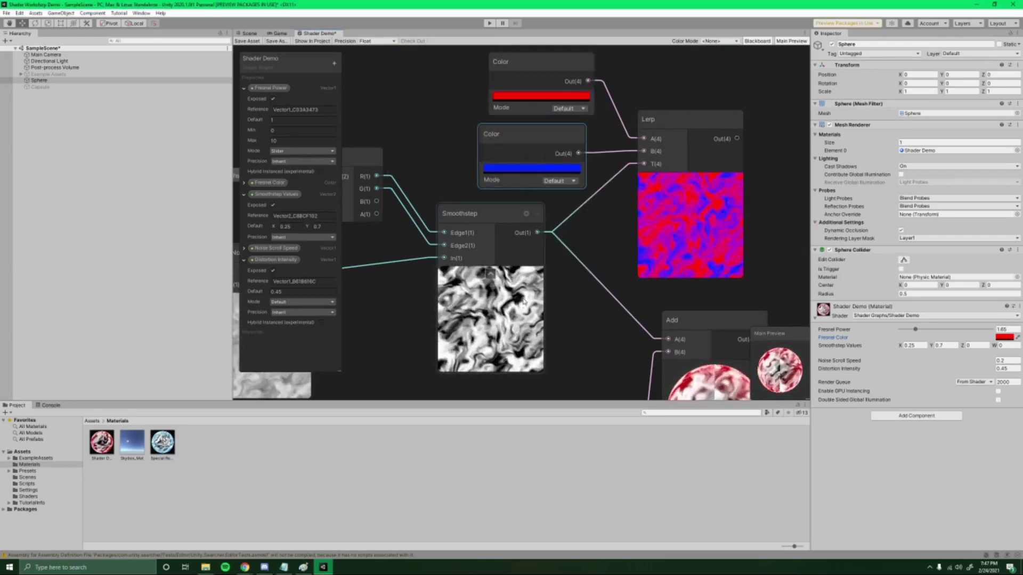
Examine the Smoothstep and Lerp previews and check the colors of the Comet Observatory sphere in the browser.
scroll(484, 300, "up", 2)
scroll(484, 300, "up", 2)
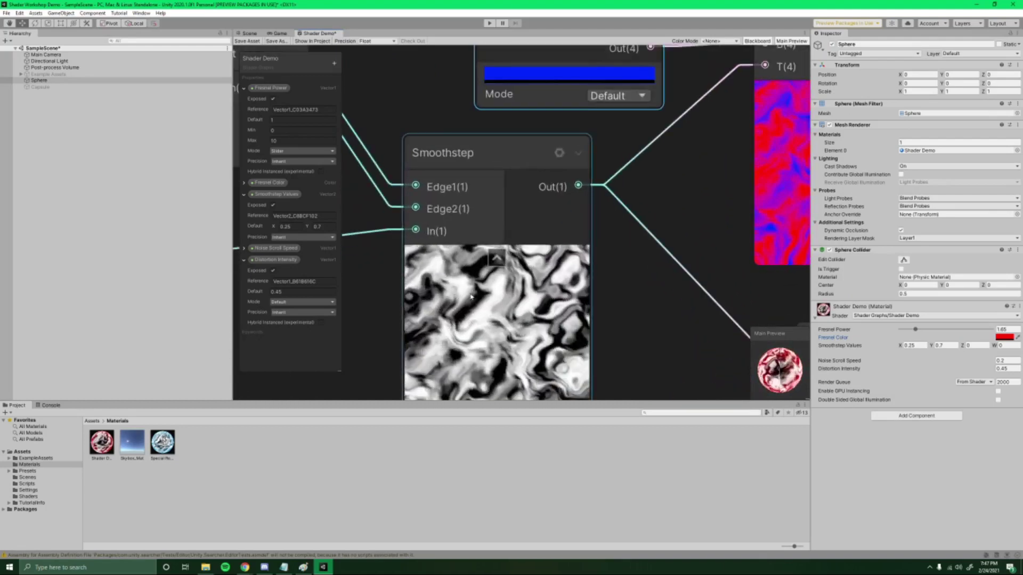
scroll(577, 284, "down", 4)
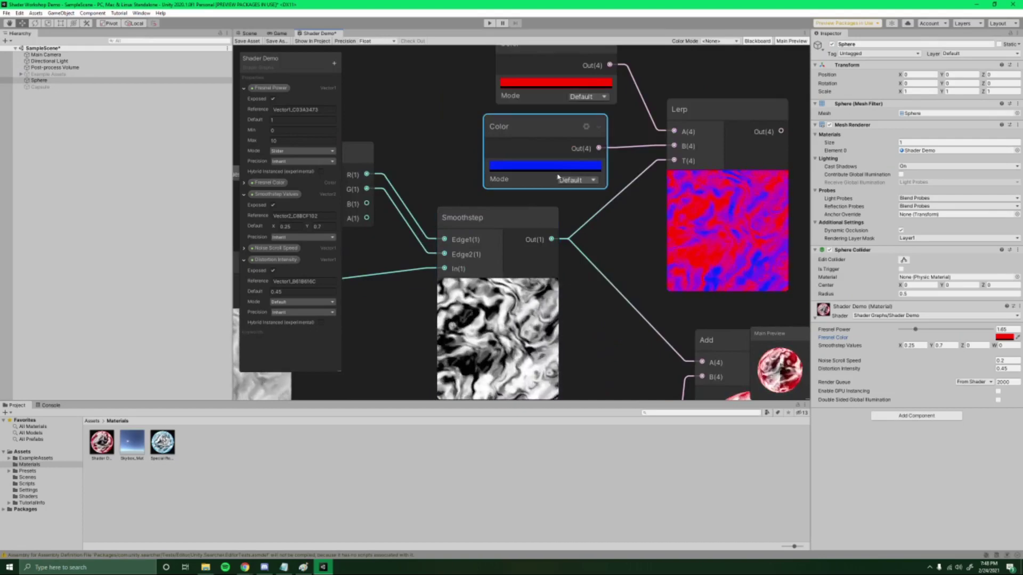
middle_click_drag(687, 213, 581, 222)
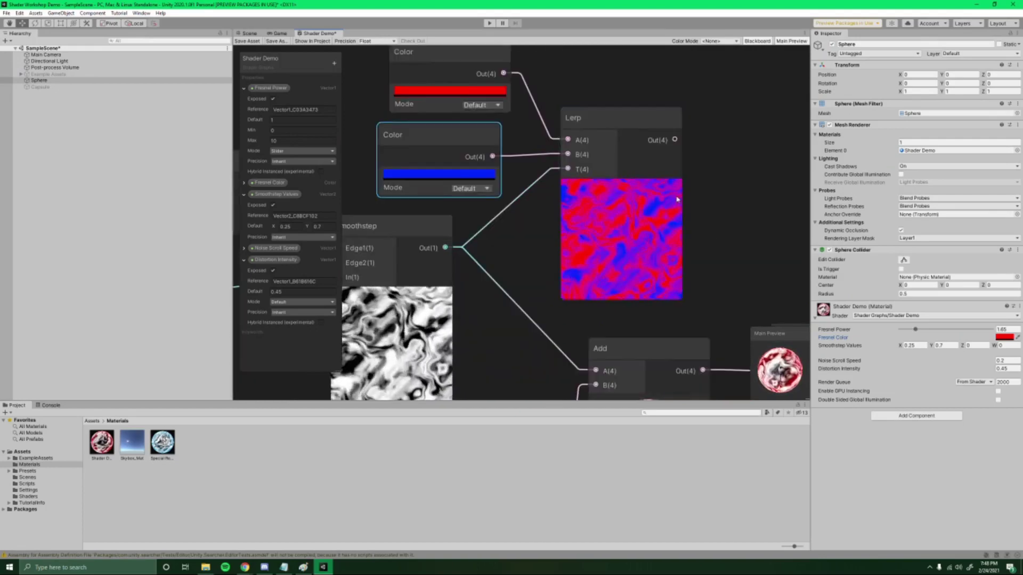
middle_click_drag(665, 237, 628, 258)
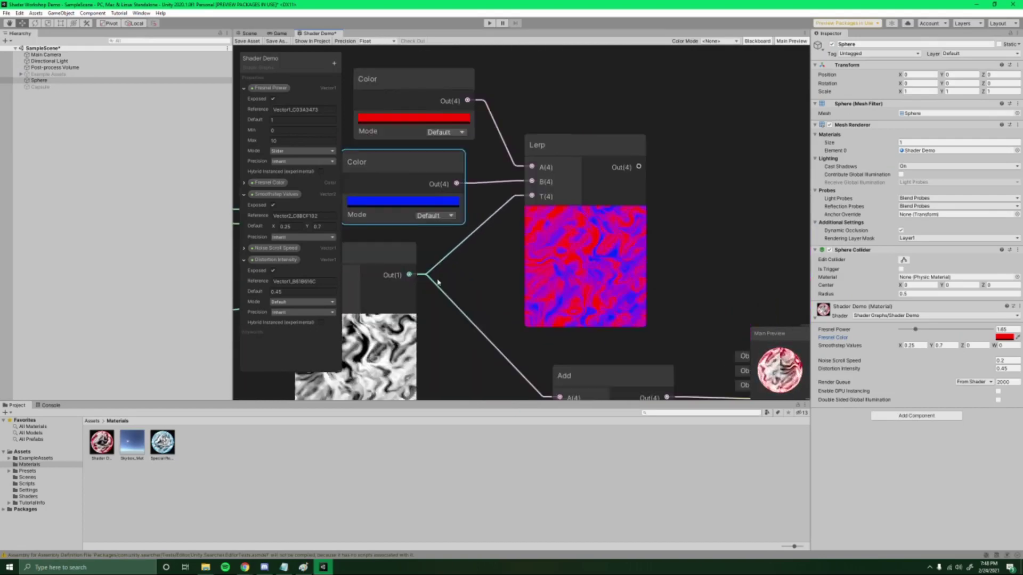
left_click(410, 117)
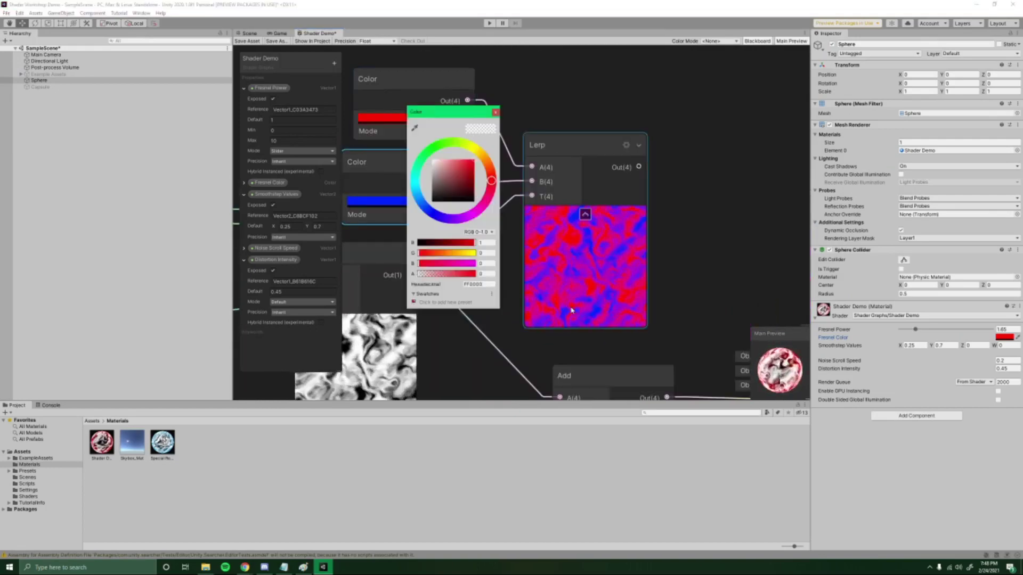
left_click(245, 568)
left_click(291, 530)
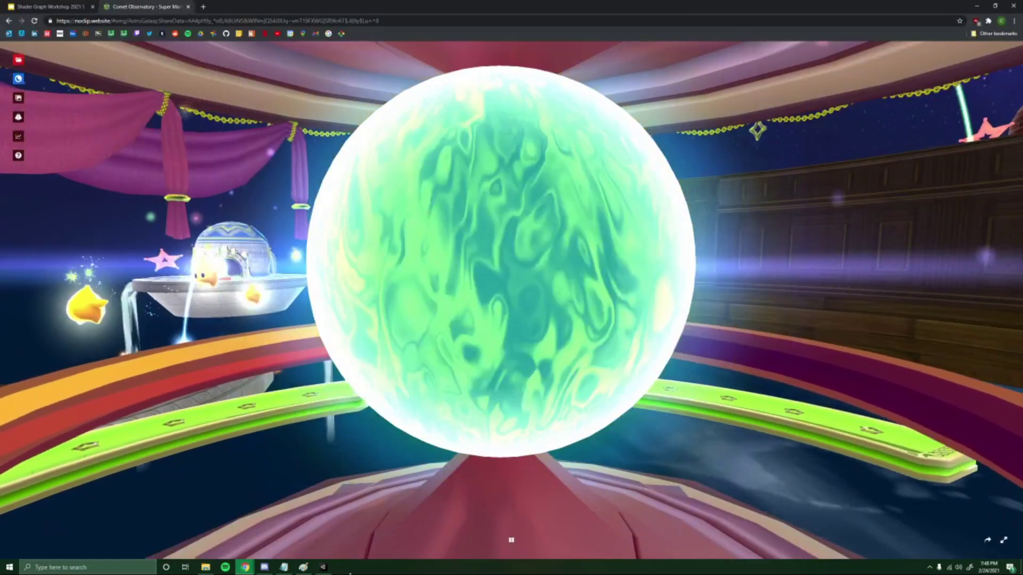
key("alt+Tab")
Change the red Color node connected to Lerp's A input to a medium blue (0D6CA4).
left_click(441, 119)
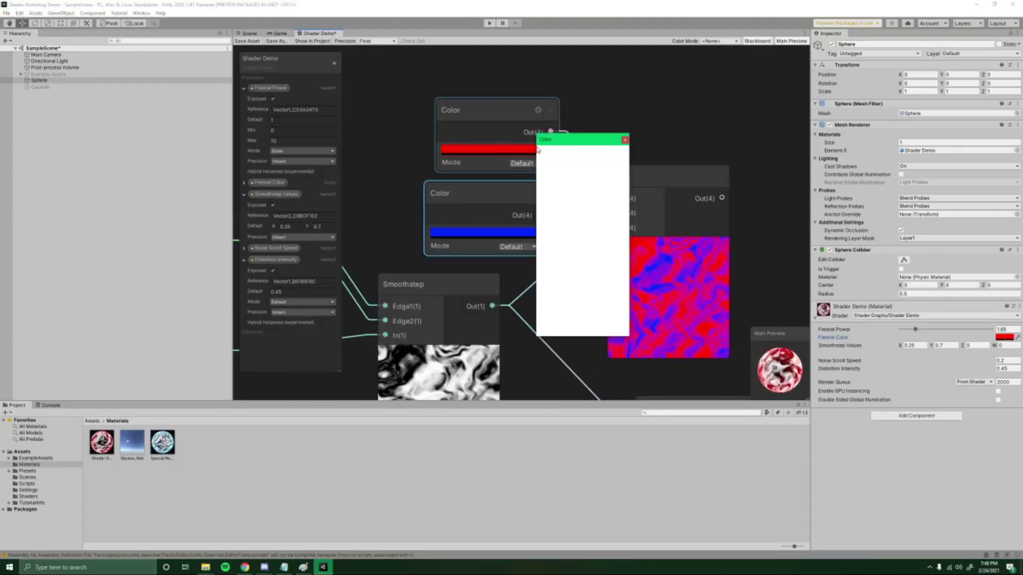
left_click_drag(552, 230, 547, 223)
left_click_drag(603, 188, 602, 205)
left_click(625, 140)
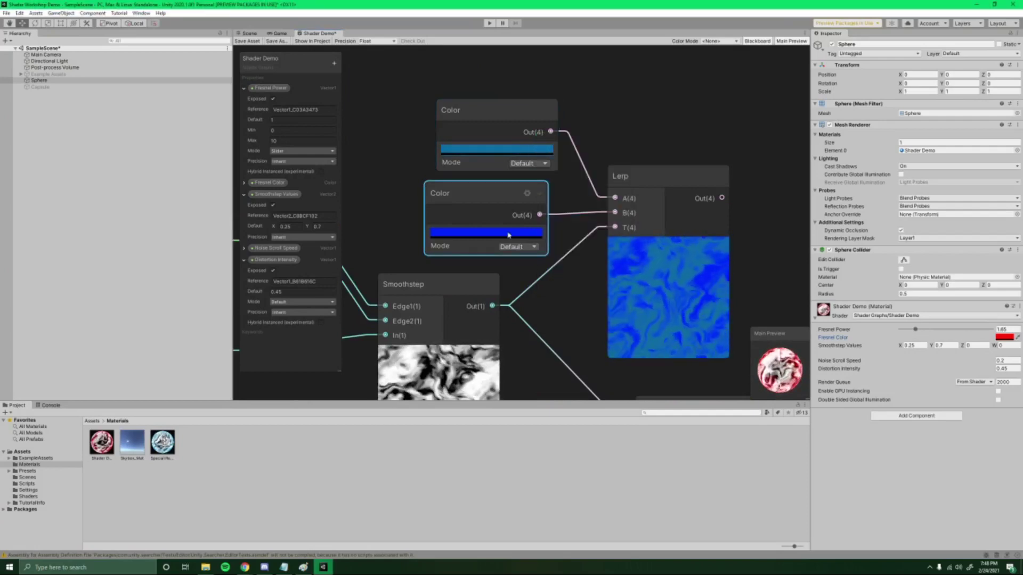
Change the Color node connected to Lerp's B input to a bright green (00FFA2).
left_click(504, 233)
mouse_move(509, 295)
left_mouse_down()
mouse_move(512, 275)
mouse_move(511, 285)
left_mouse_up()
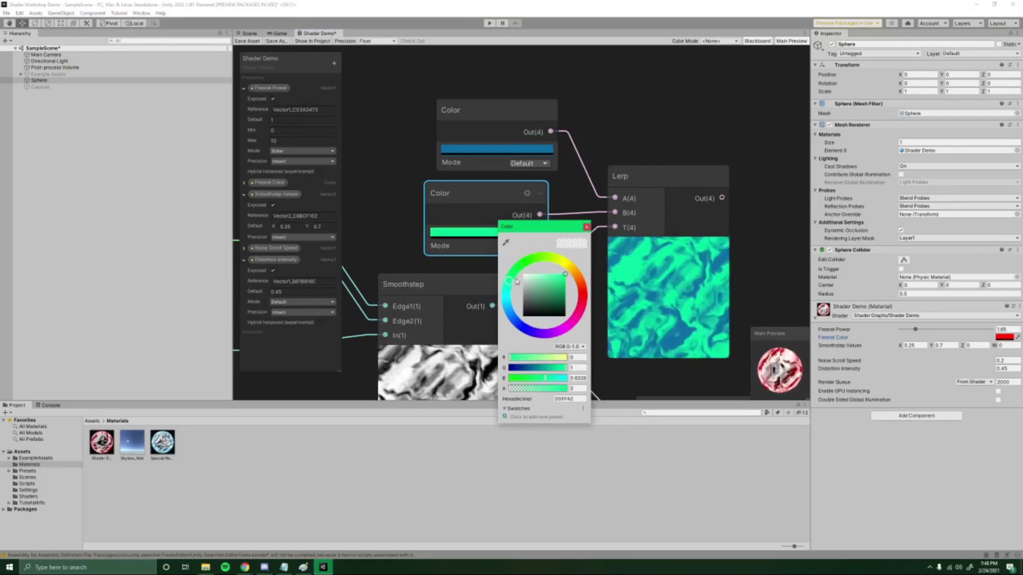
left_click(587, 227)
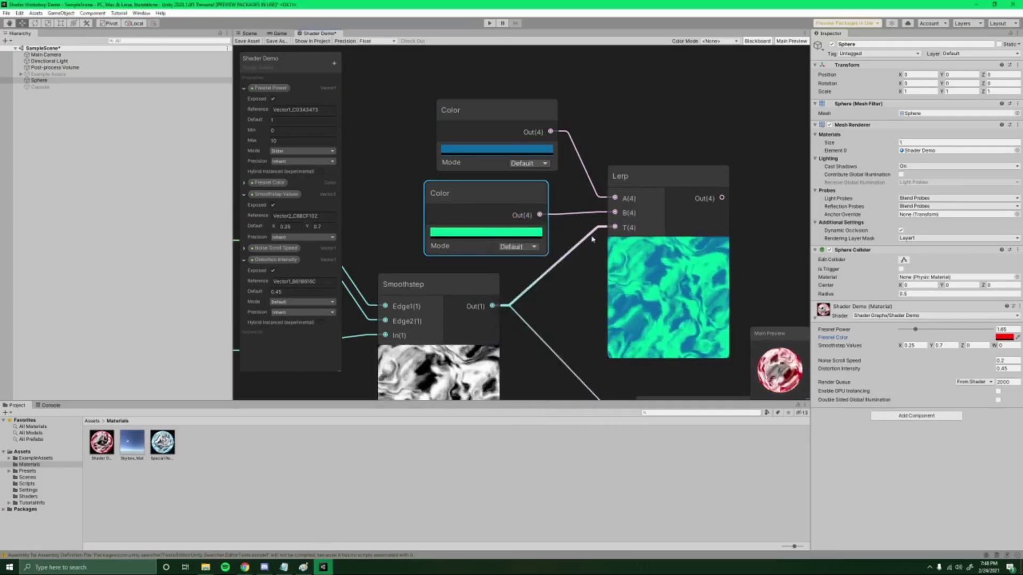
Convert both Color nodes feeding Lerp's A and B inputs into exposed properties.
middle_click_drag(731, 272, 667, 196)
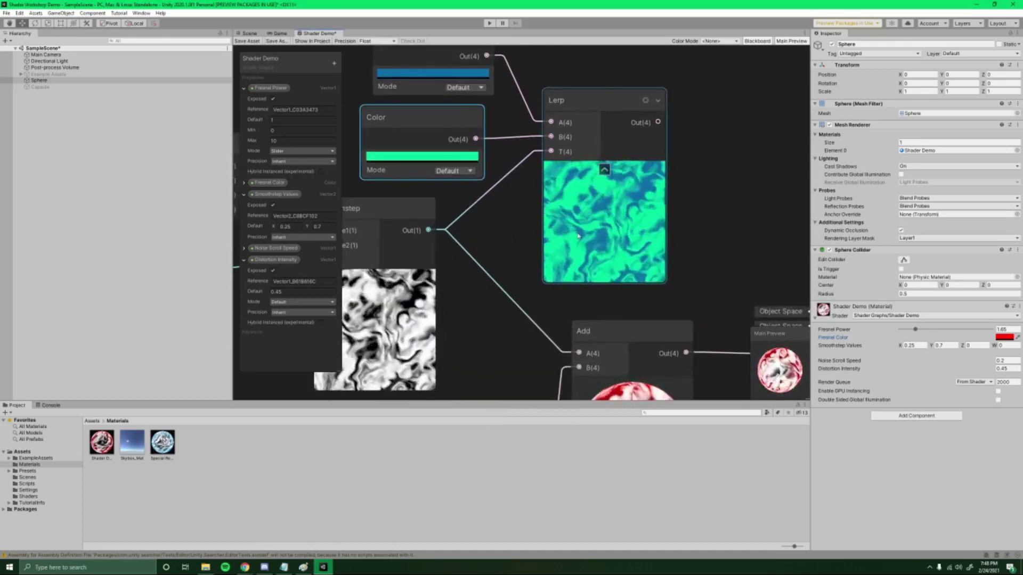
middle_click_drag(420, 46, 517, 138)
left_click(517, 137)
right_click(515, 128)
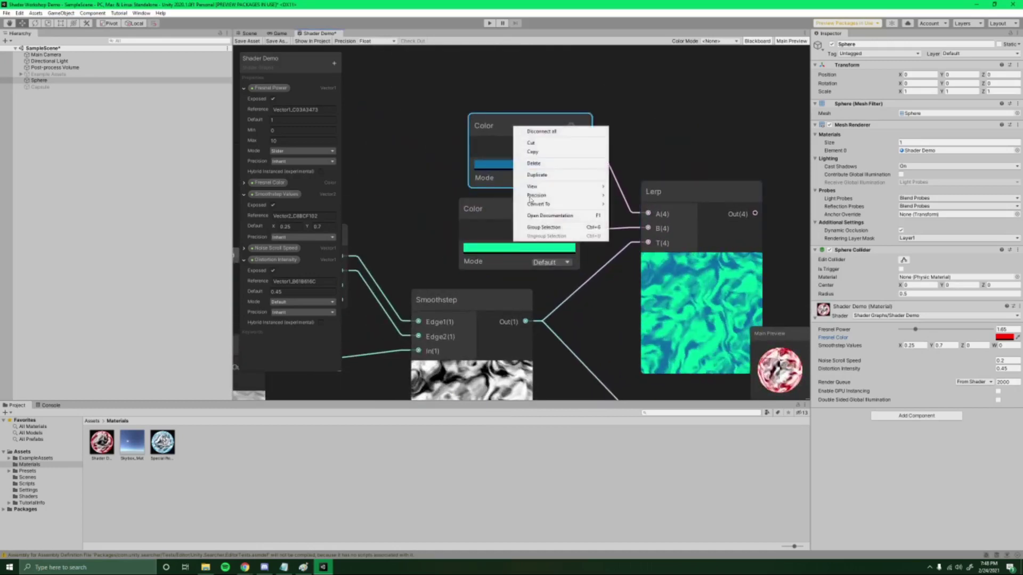
mouse_move(554, 204)
left_click(629, 222)
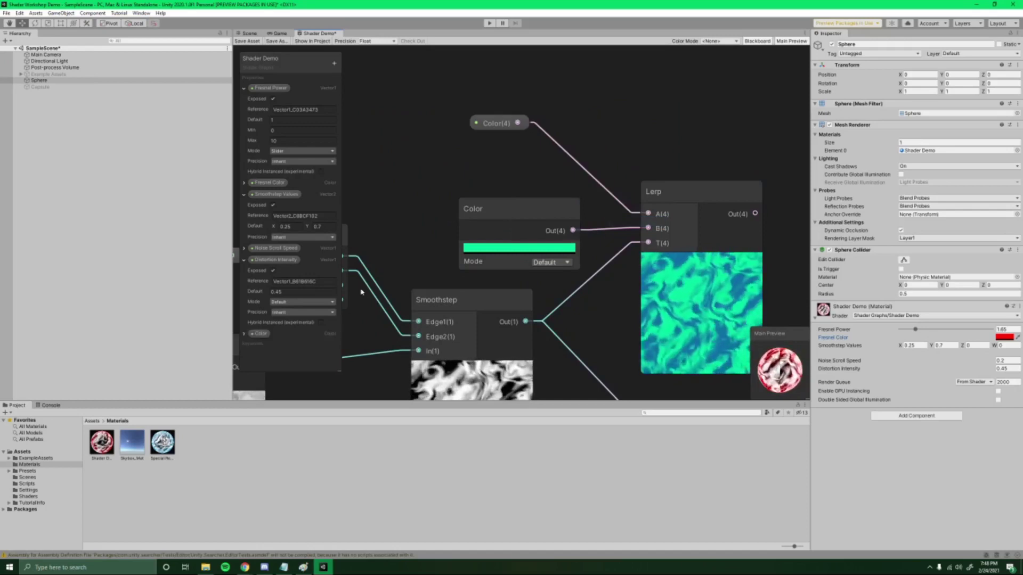
left_click(509, 209)
right_click(509, 209)
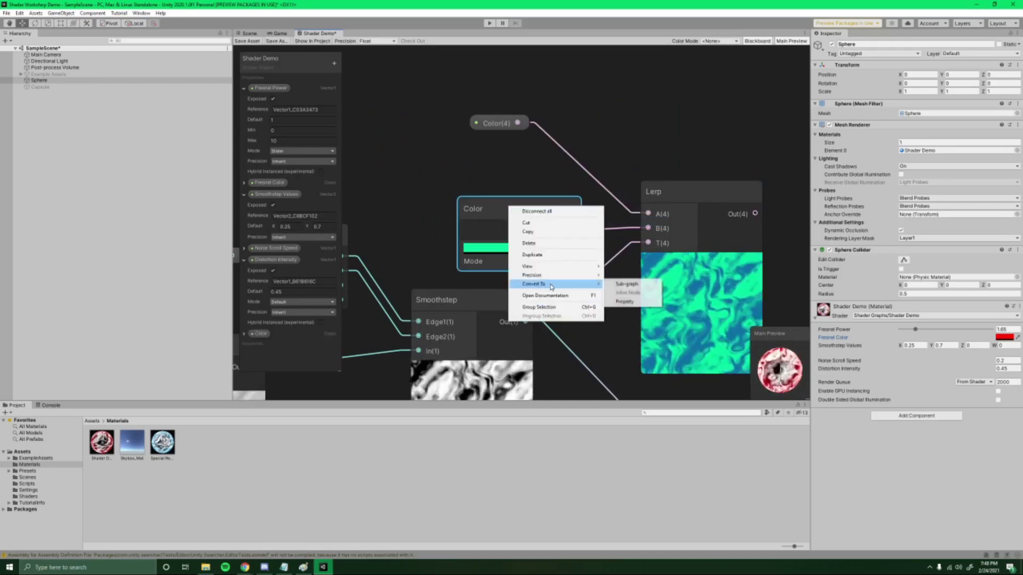
mouse_move(554, 284)
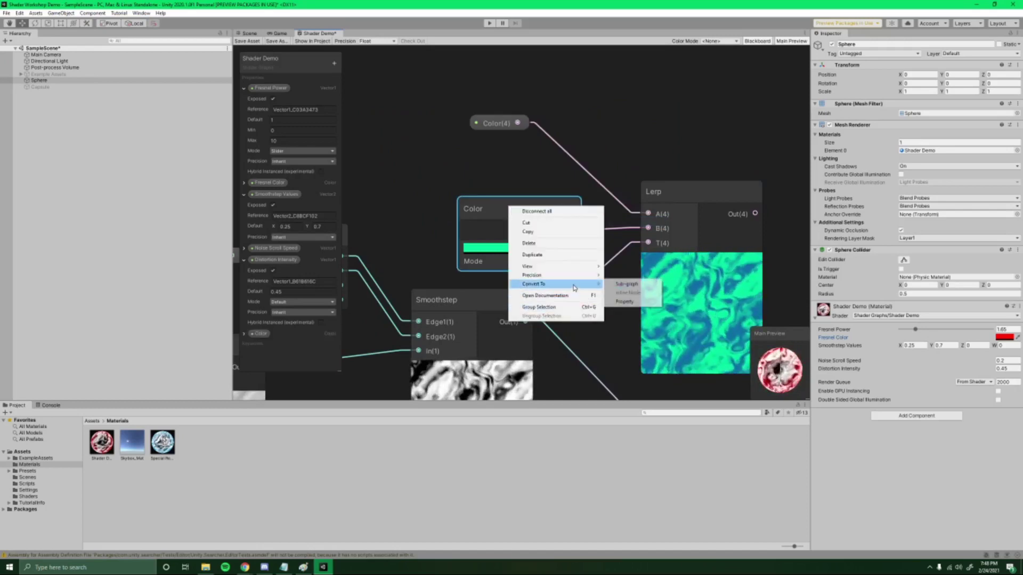
left_click(629, 302)
Rename the two new color properties Noise Color1 and Noise Color 2.
double_click(261, 334)
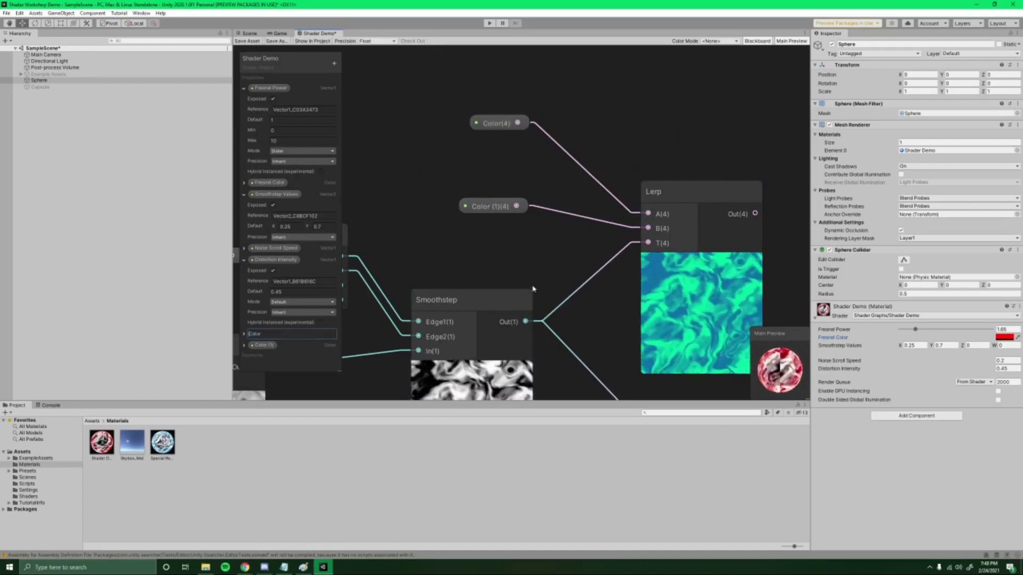
type("Noise")
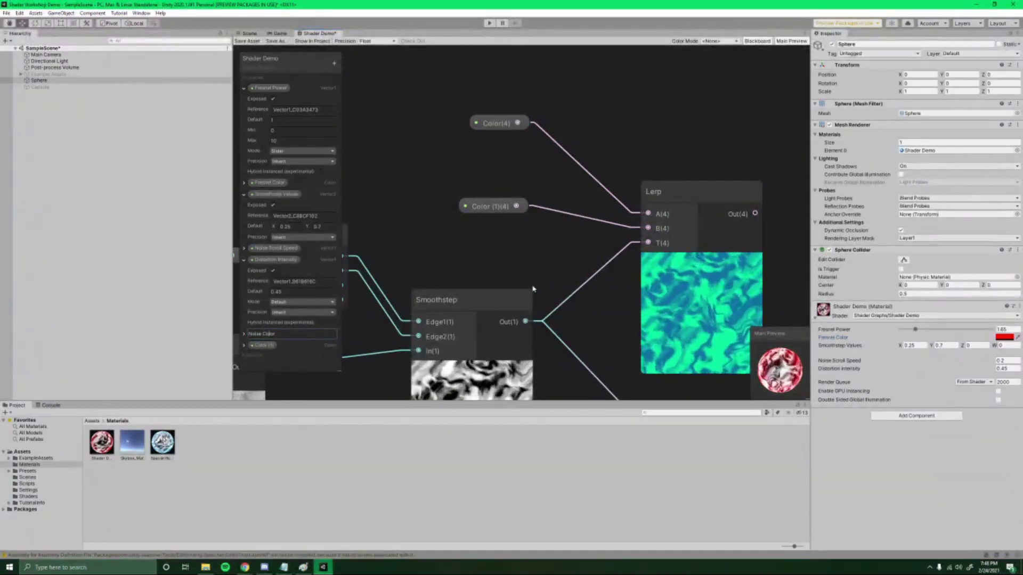
key("Return")
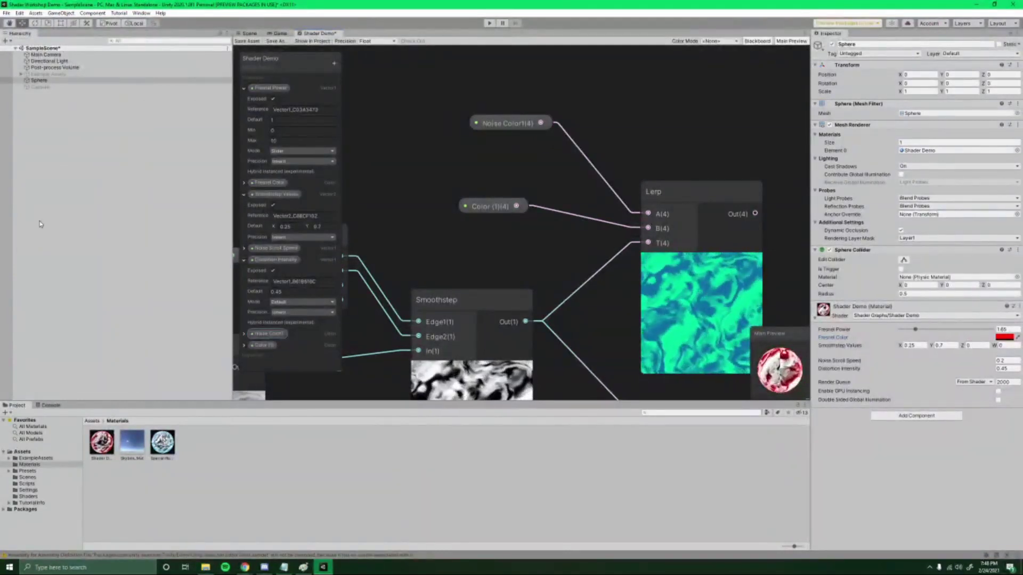
double_click(261, 345)
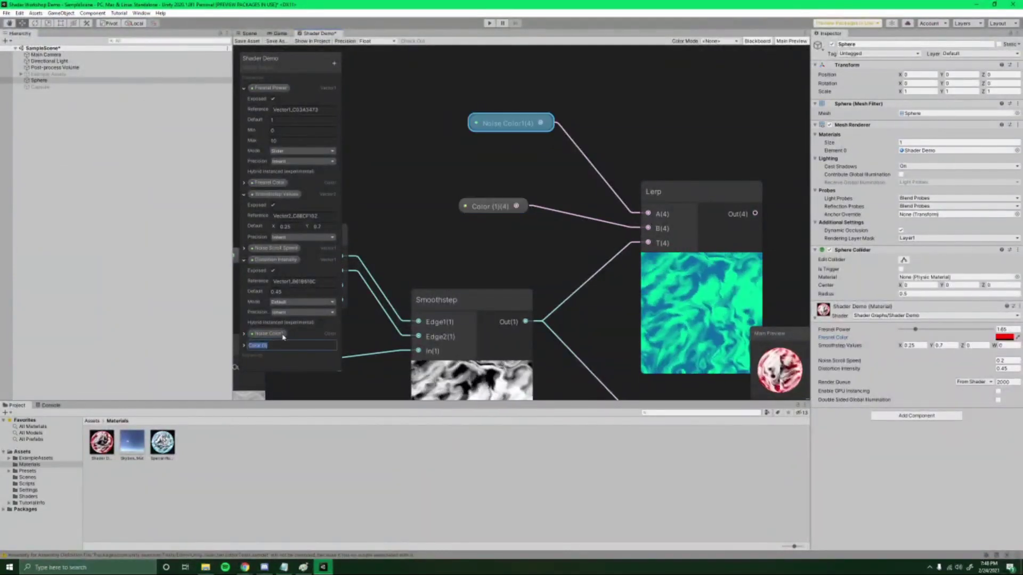
type("Noise")
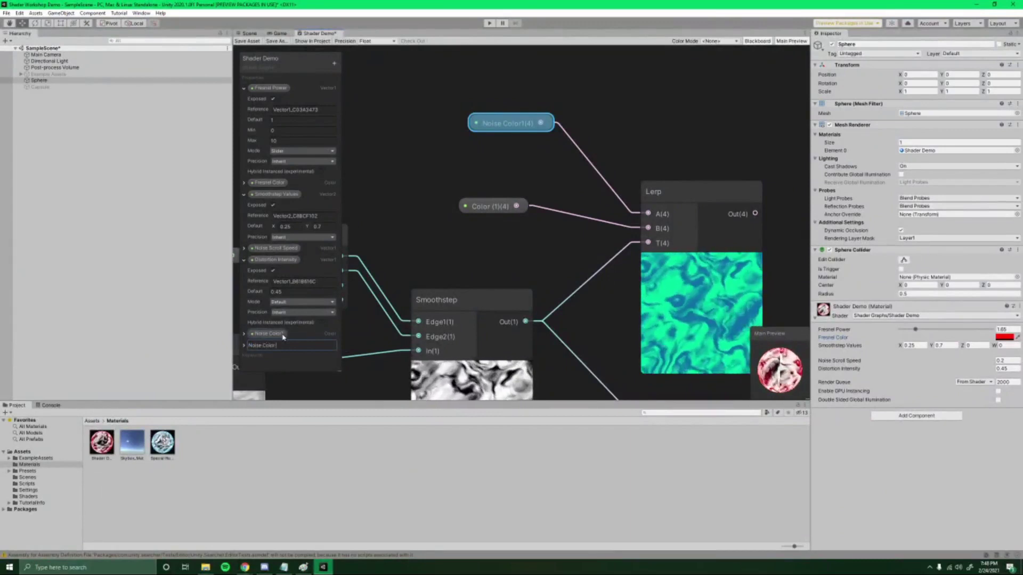
type(" Color 2")
key("Return")
Connect the Lerp output to the Add node's A input in place of Smoothstep, and save the shader asset.
scroll(545, 126, "down", 3)
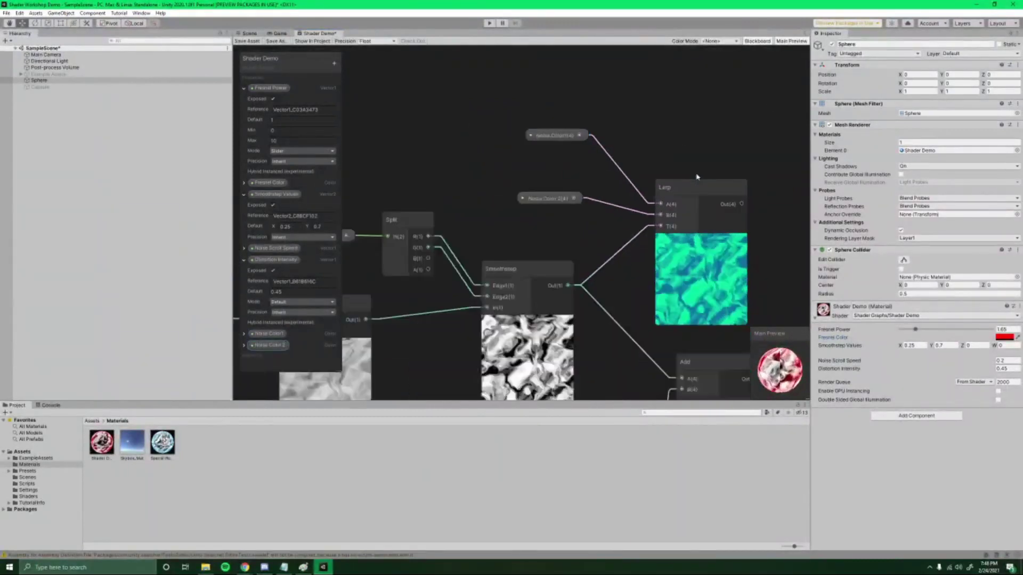
scroll(644, 233, "up", 3)
scroll(647, 90, "down", 3)
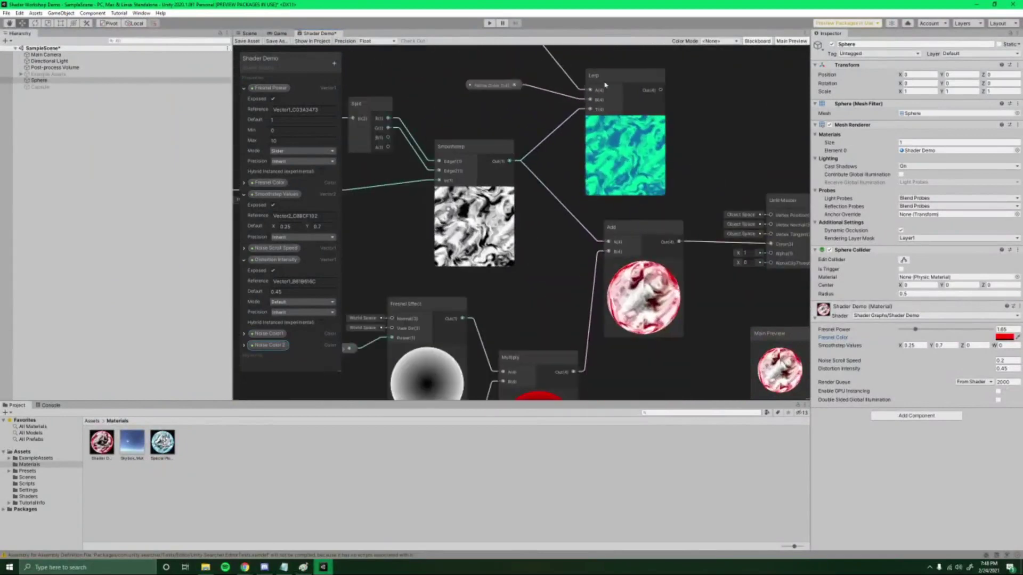
left_click_drag(646, 90, 609, 247)
scroll(653, 304, "up", 3)
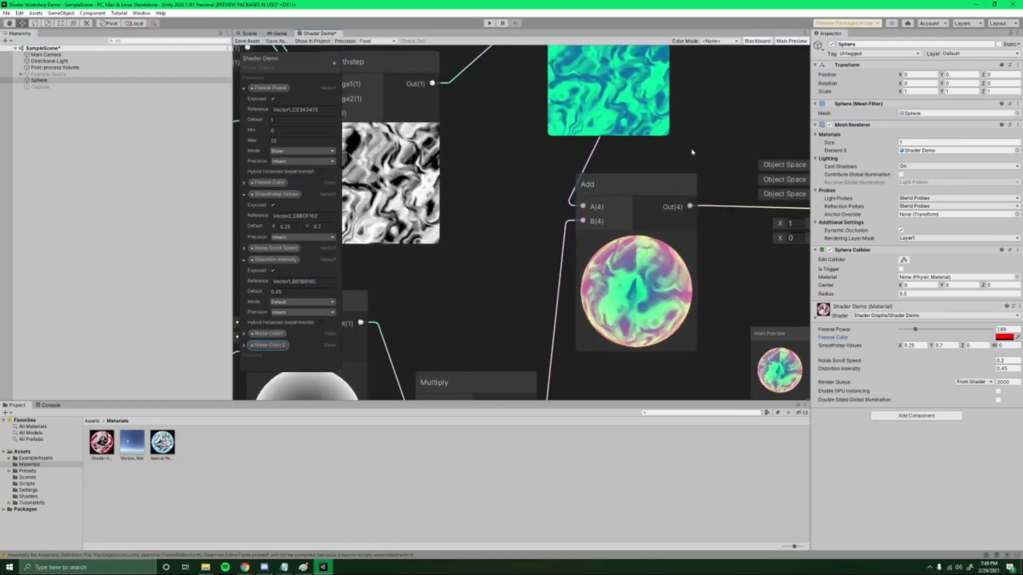
scroll(693, 154, "down", 2)
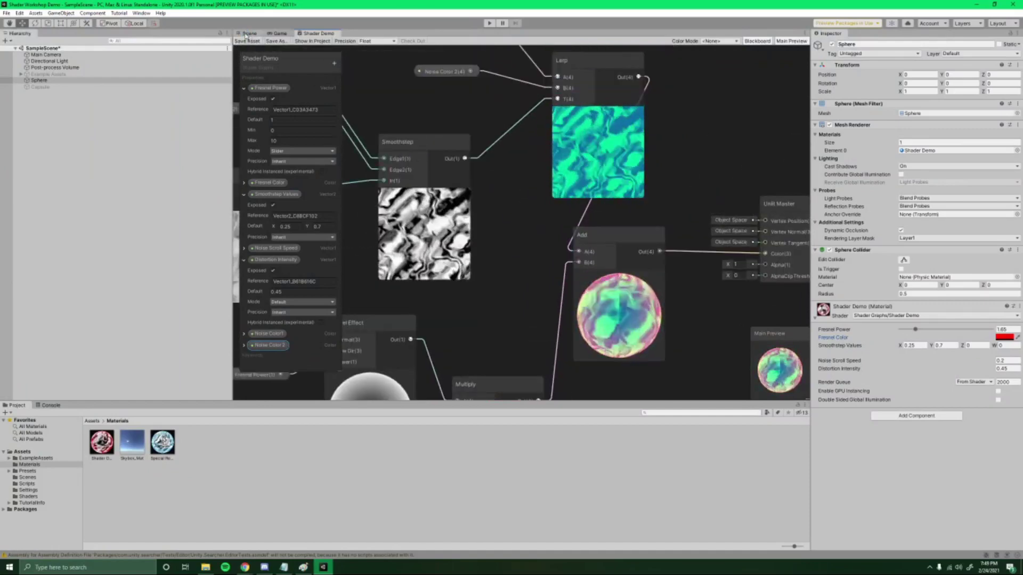
left_click(246, 41)
Show the sphere in the Scene view and set its material's Fresnel Color to a light cyan.
left_click(249, 33)
left_click_drag(568, 164, 533, 189, "alt")
scroll(614, 185, "up", 3)
scroll(532, 189, "down", 2)
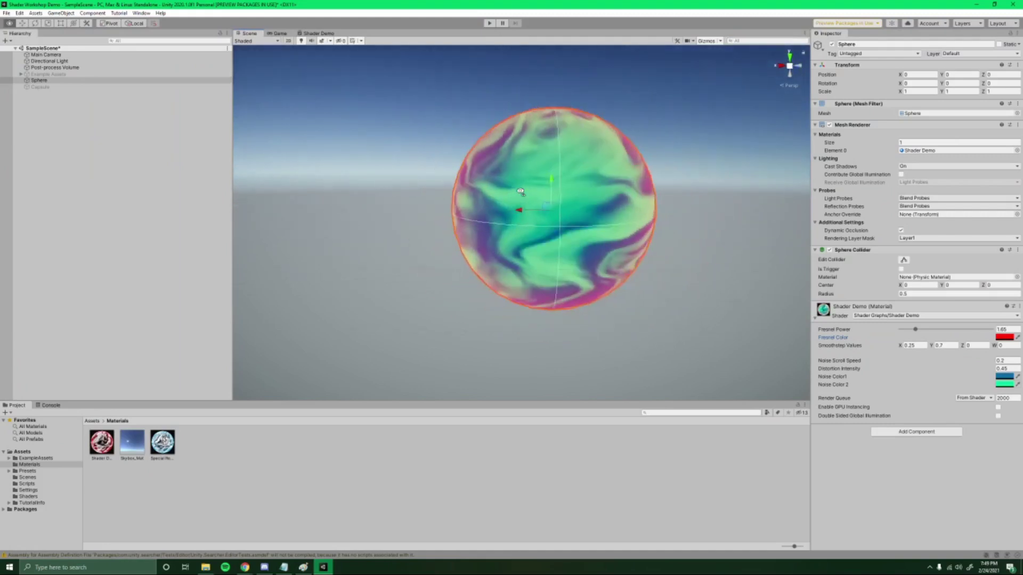
left_click(1005, 338)
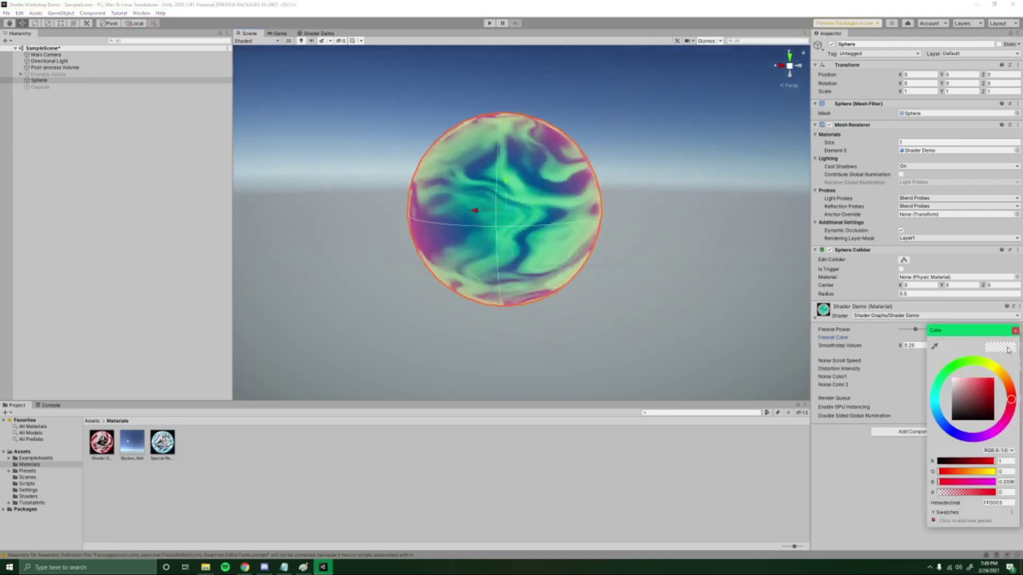
left_click(933, 406)
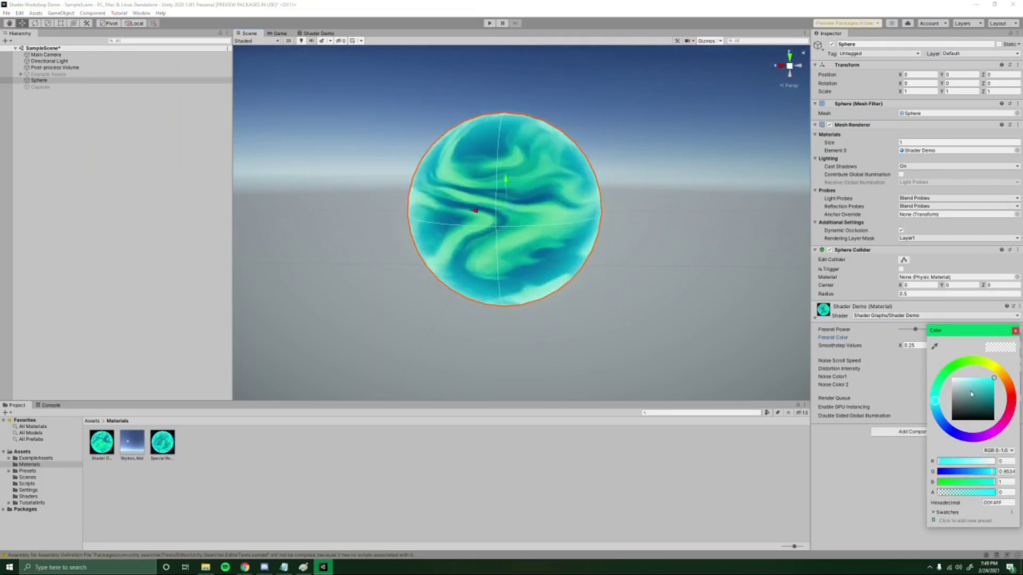
left_click_drag(979, 392, 974, 377)
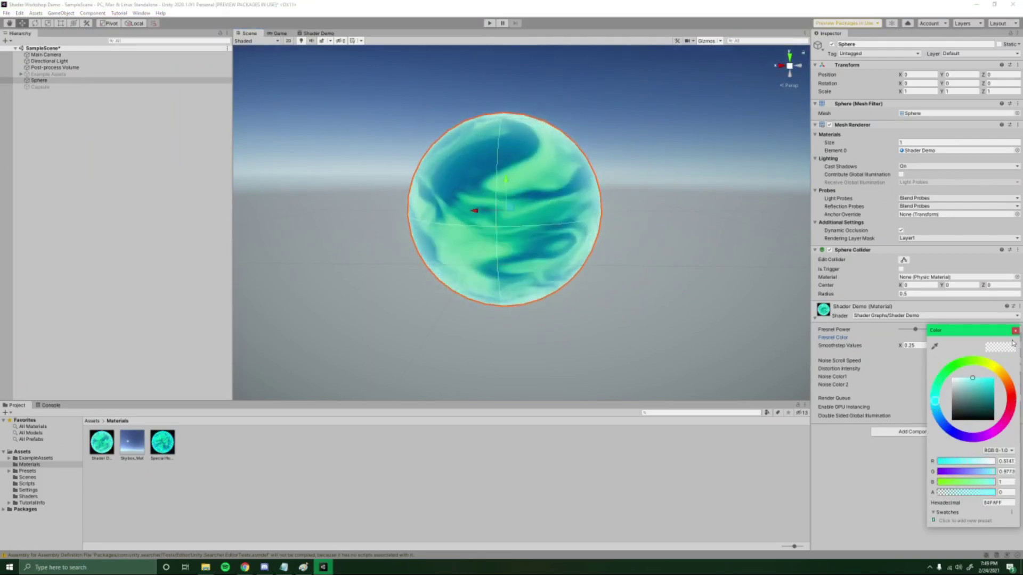
left_click(1015, 331)
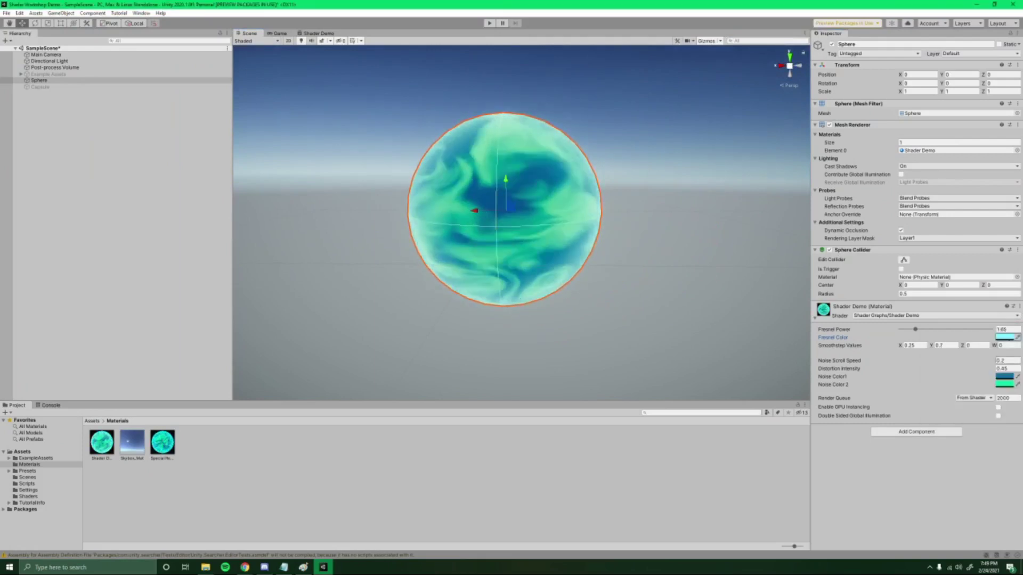
Try different hues for the material's Noise Color1 and settle on a blue.
left_click(1005, 377)
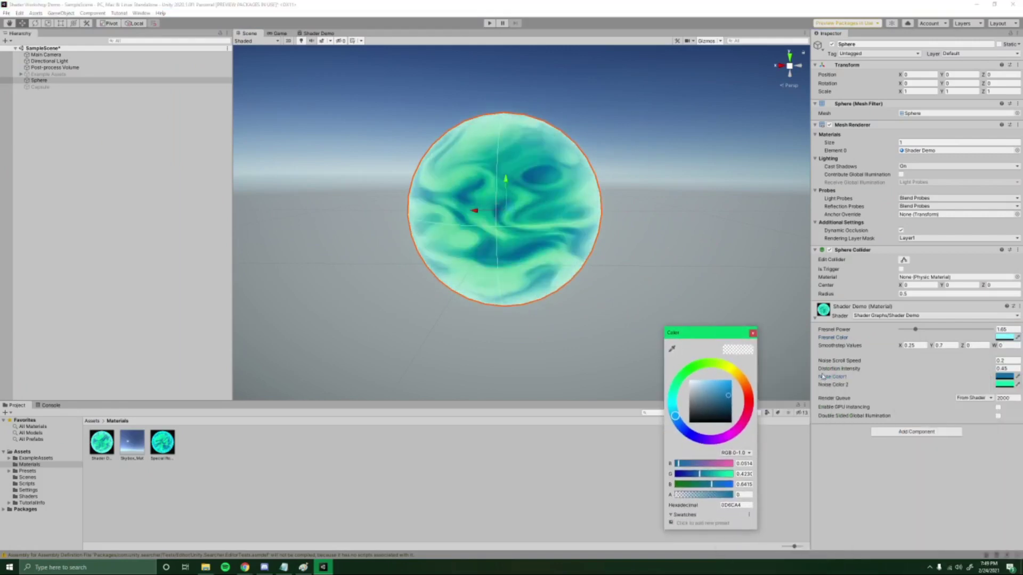
left_click_drag(754, 400, 693, 437)
left_click(752, 333)
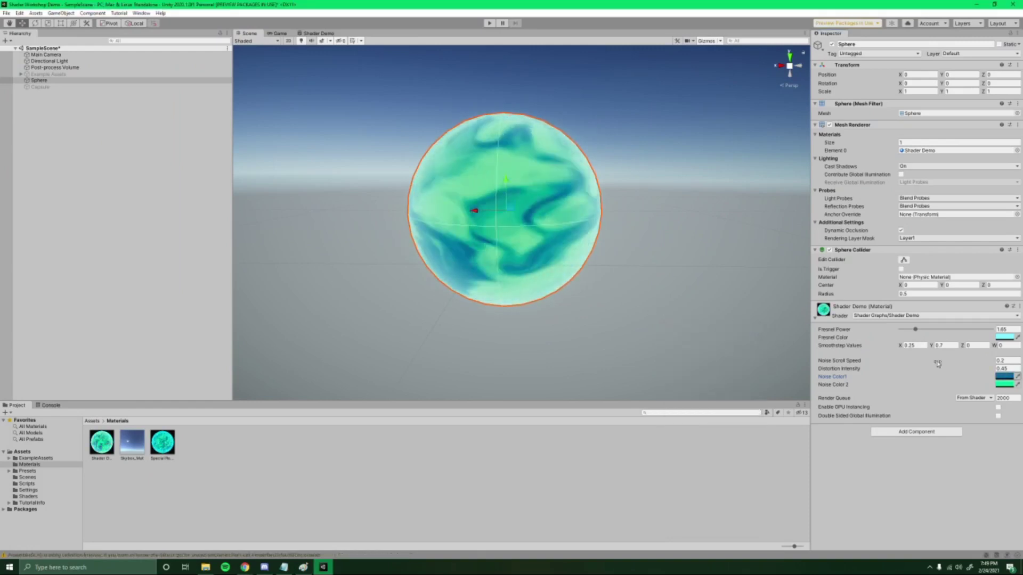
Compare the sphere with the Comet Observatory reference in the browser and return to the Shader Demo graph.
mouse_move(245, 567)
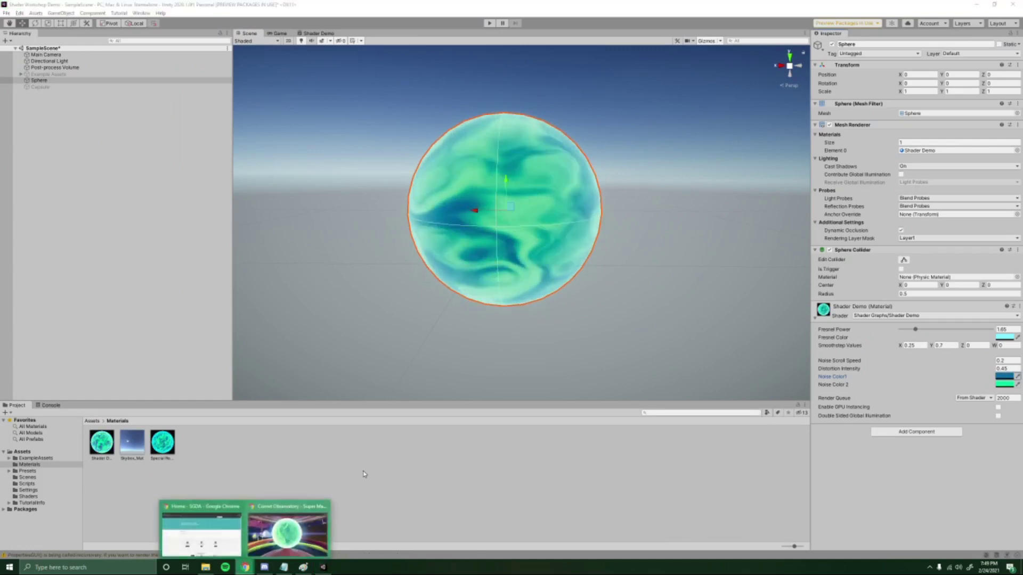
left_click(290, 528)
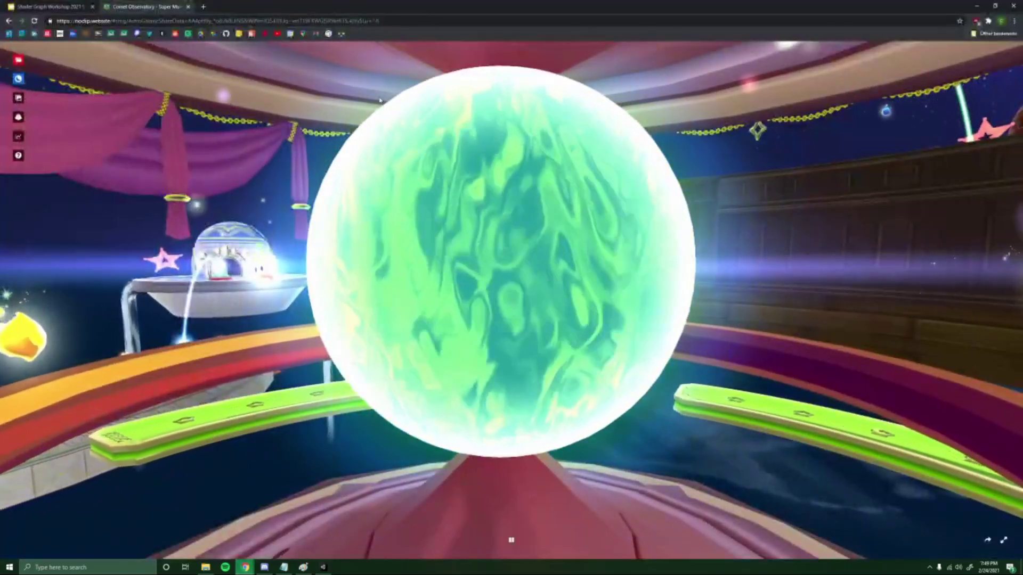
left_click(323, 566)
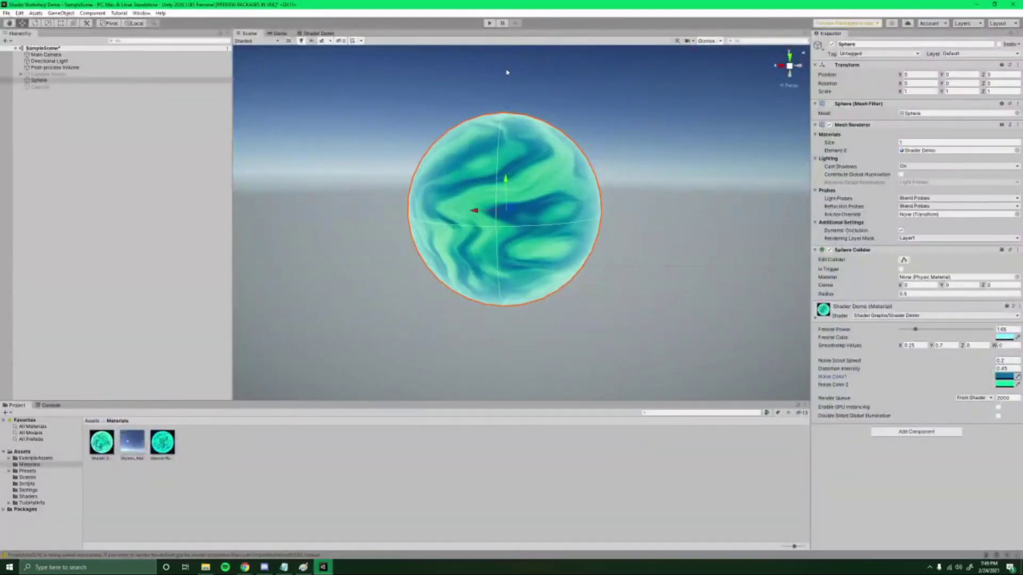
left_click(317, 34)
scroll(695, 147, "down", 3)
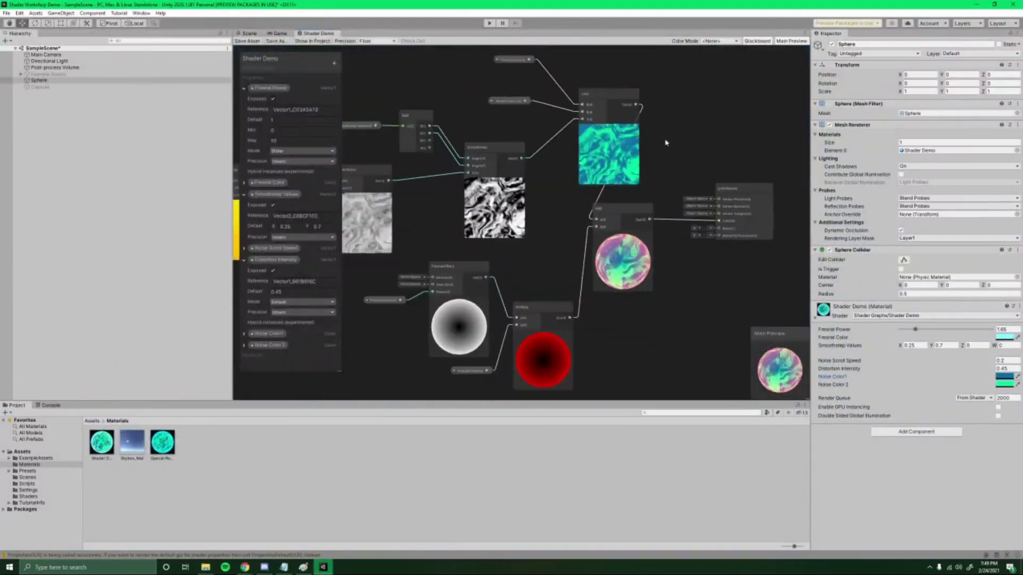
Tidy the graph by moving the two Noise Color property nodes and Lerp closer to Smoothstep, and the Add node farther from Lerp.
left_click_drag(555, 156, 538, 175)
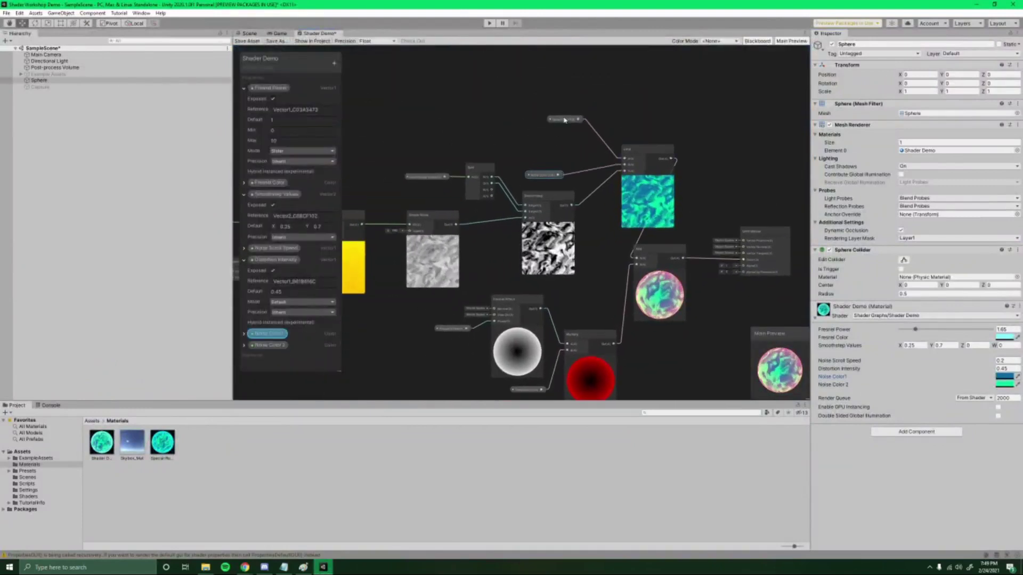
left_click_drag(566, 120, 547, 162)
left_click_drag(647, 149, 610, 170)
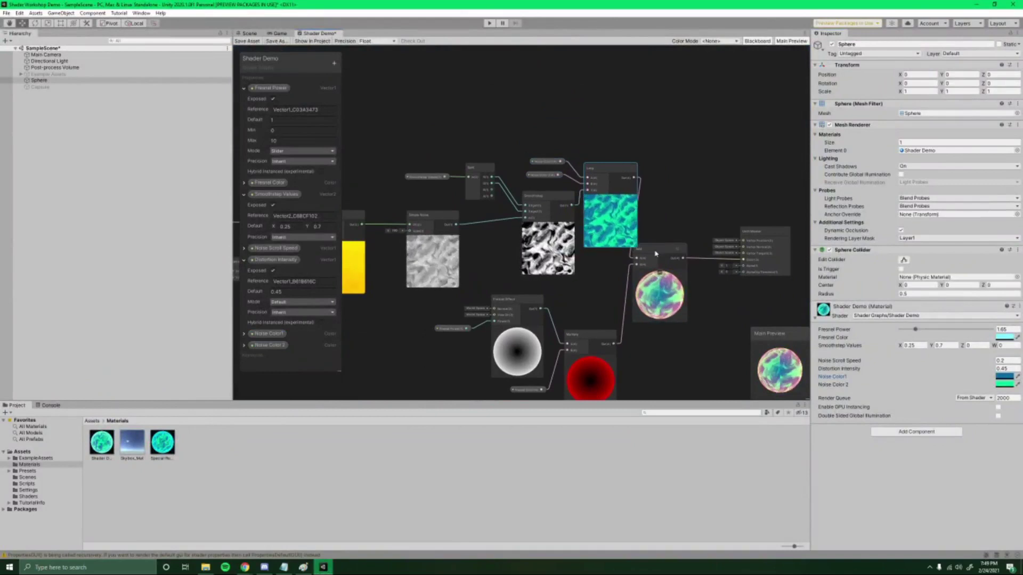
left_click_drag(649, 252, 681, 256)
left_click(610, 169)
scroll(537, 165, "up", 5)
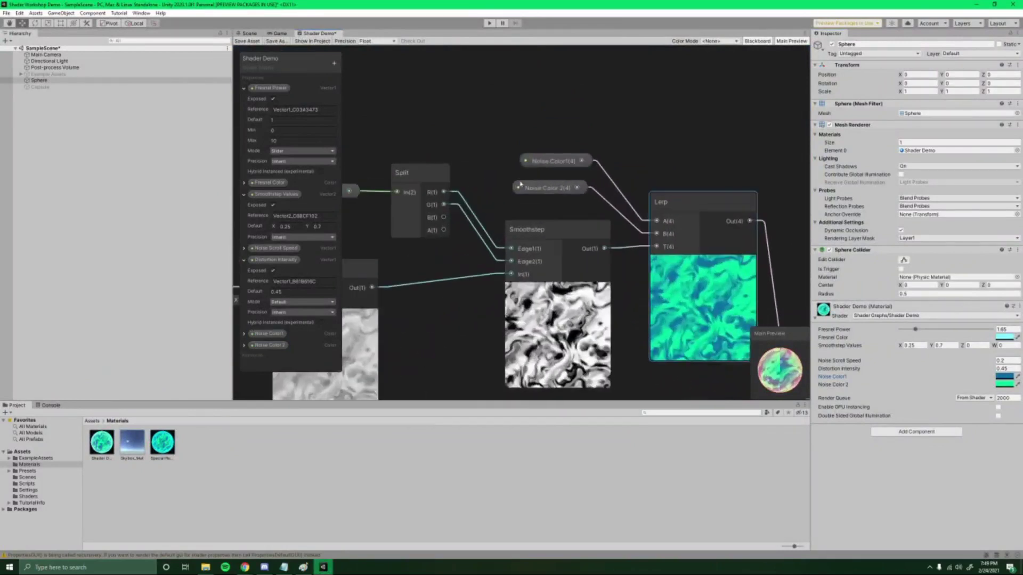
Maximize the graph and set the mode of the Noise Color1 and Noise Color 2 properties to HDR.
left_click(244, 334)
scroll(298, 320, "down", 2)
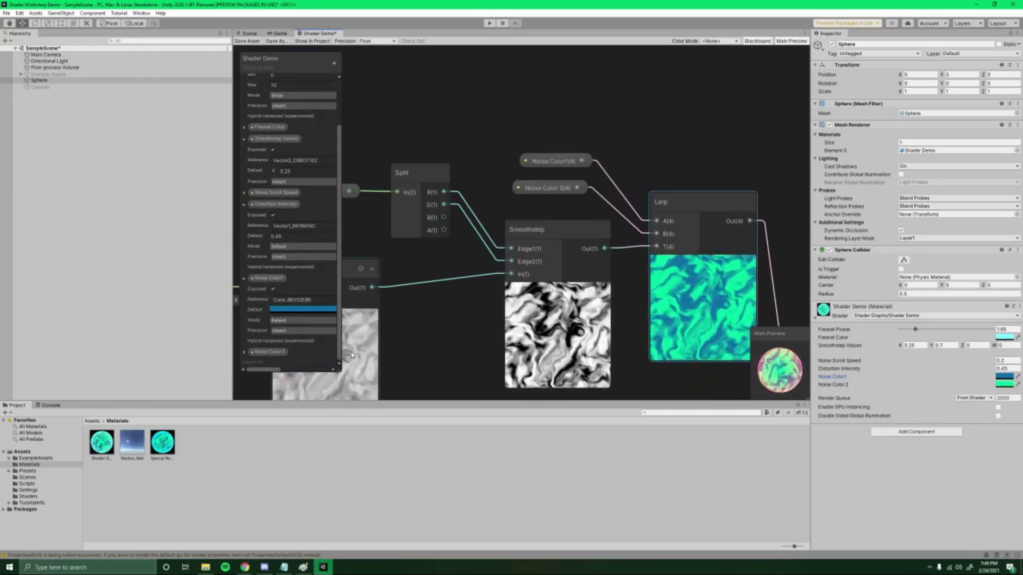
key("shift+space")
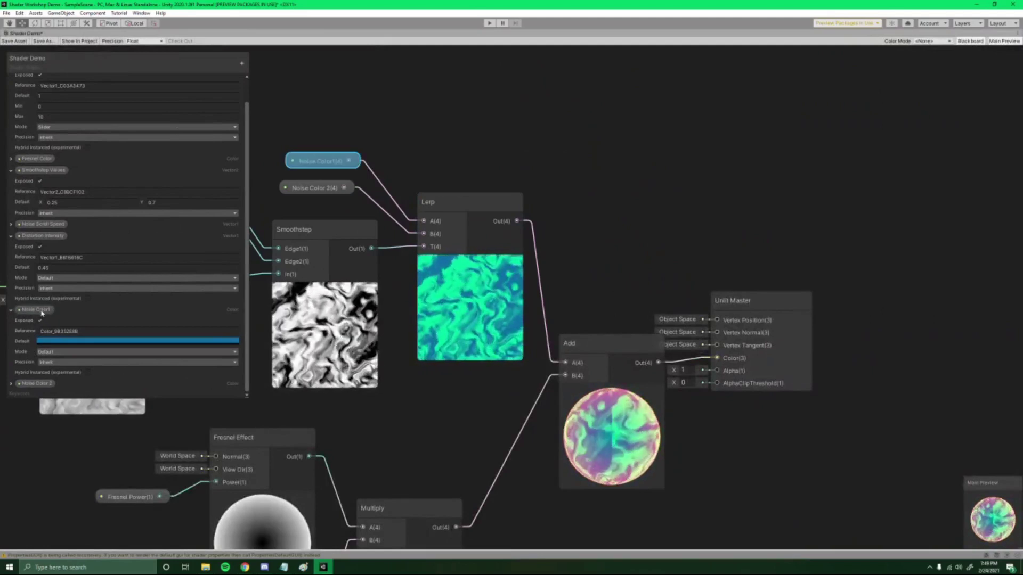
left_click(63, 352)
left_click(63, 370)
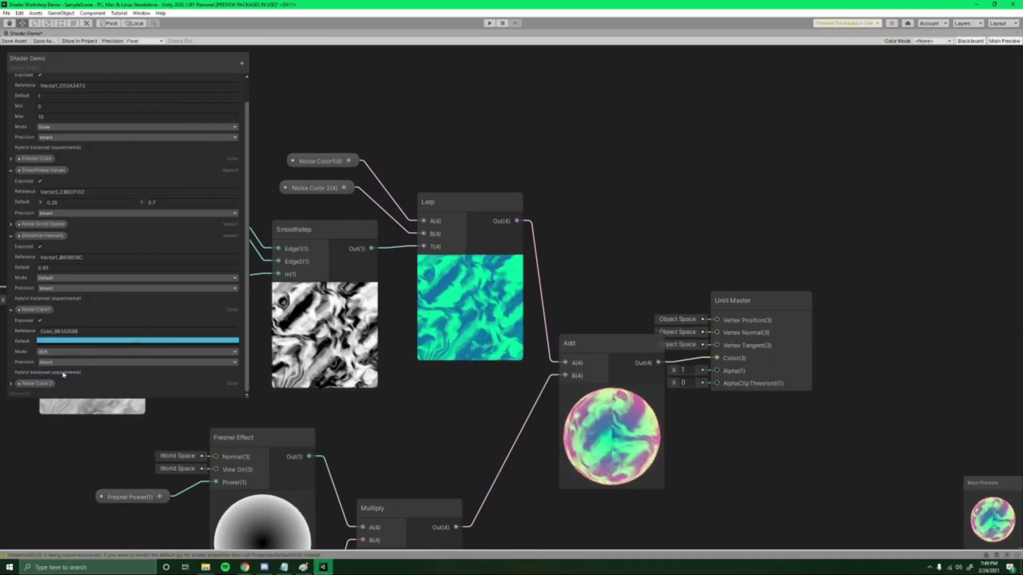
left_click(11, 384)
scroll(66, 372, "down", 3)
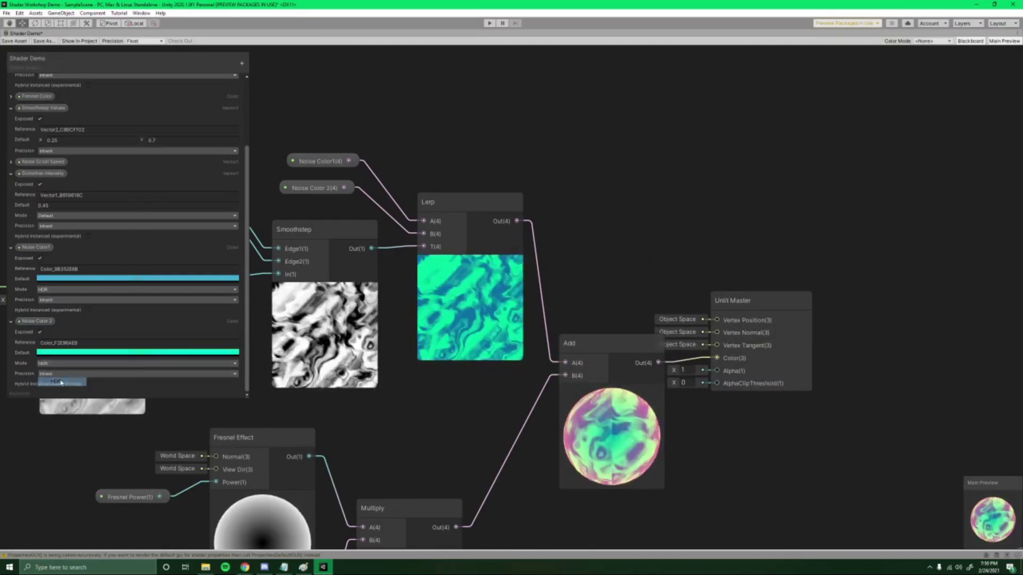
scroll(76, 382, "up", 4)
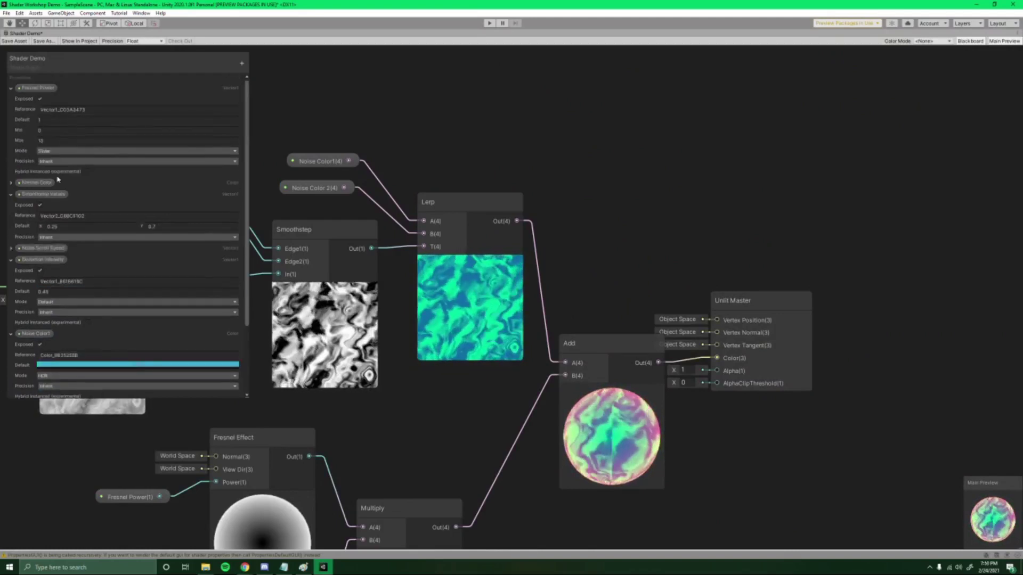
Set the Fresnel Color property's mode to HDR and save the shader asset.
left_click(12, 182)
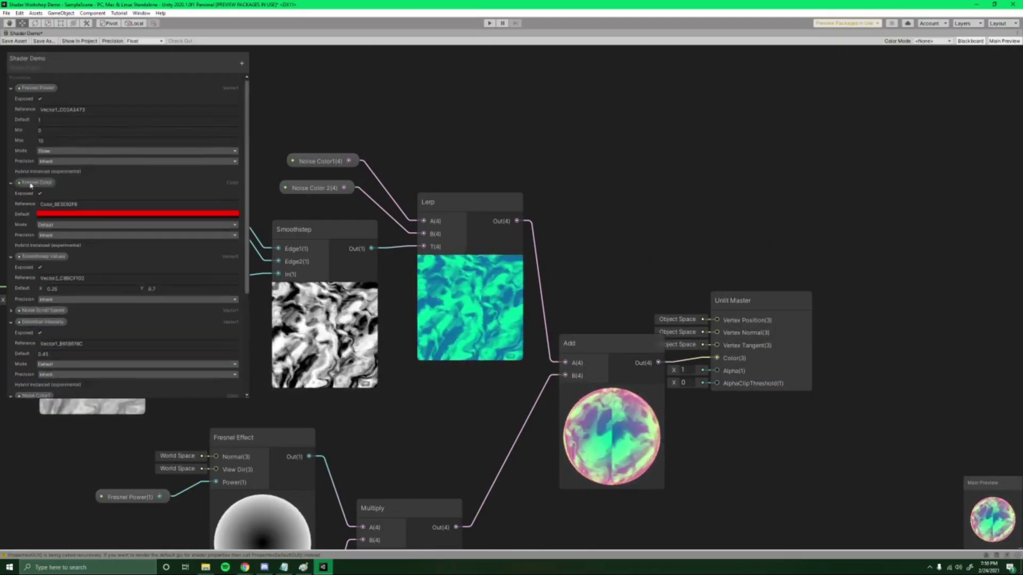
left_click(59, 225)
left_click(49, 241)
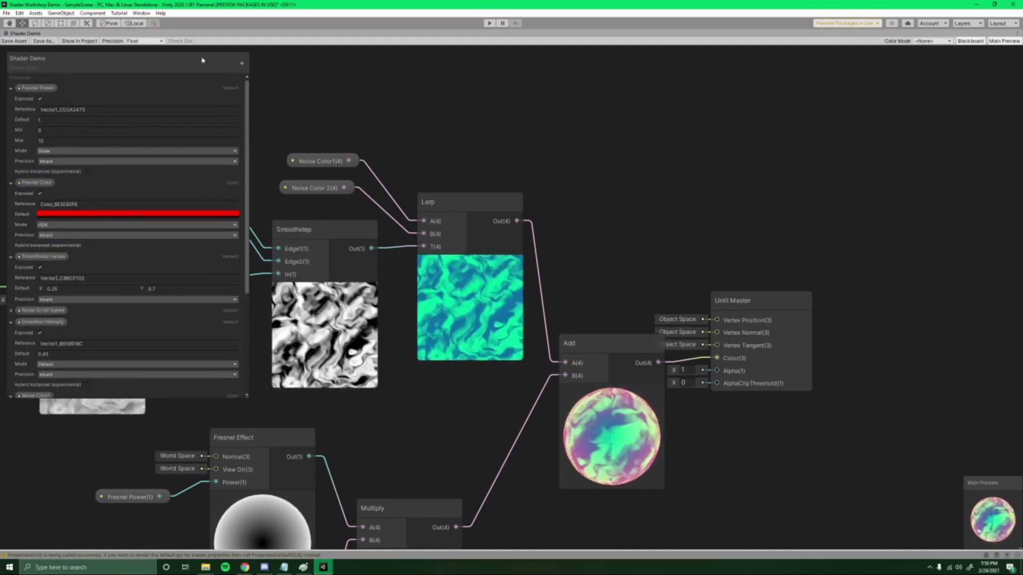
left_click(12, 41)
Show the sphere in the Scene view and examine the HDR color options of its material's Fresnel Color.
left_click(249, 33)
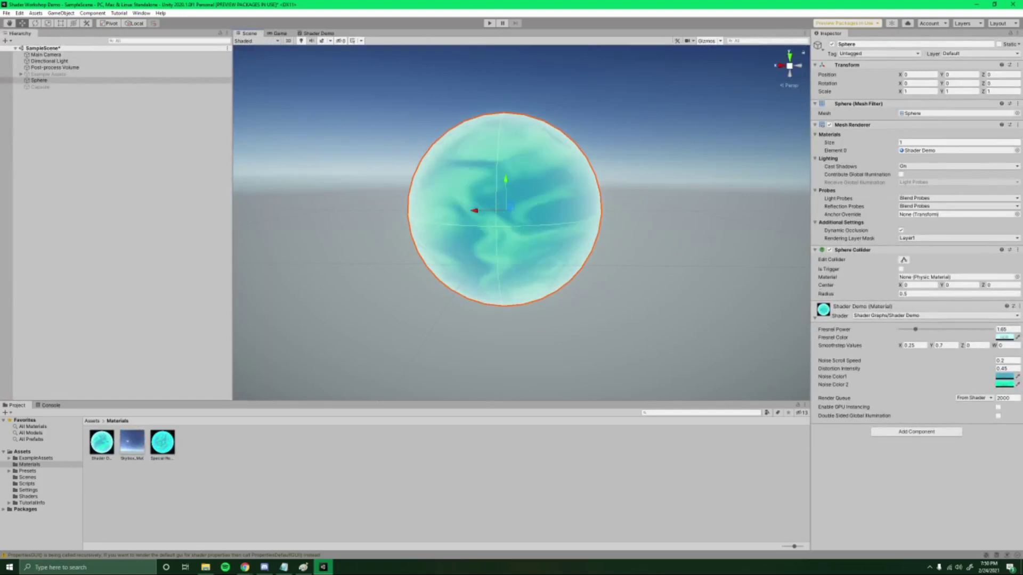
left_click(1004, 337)
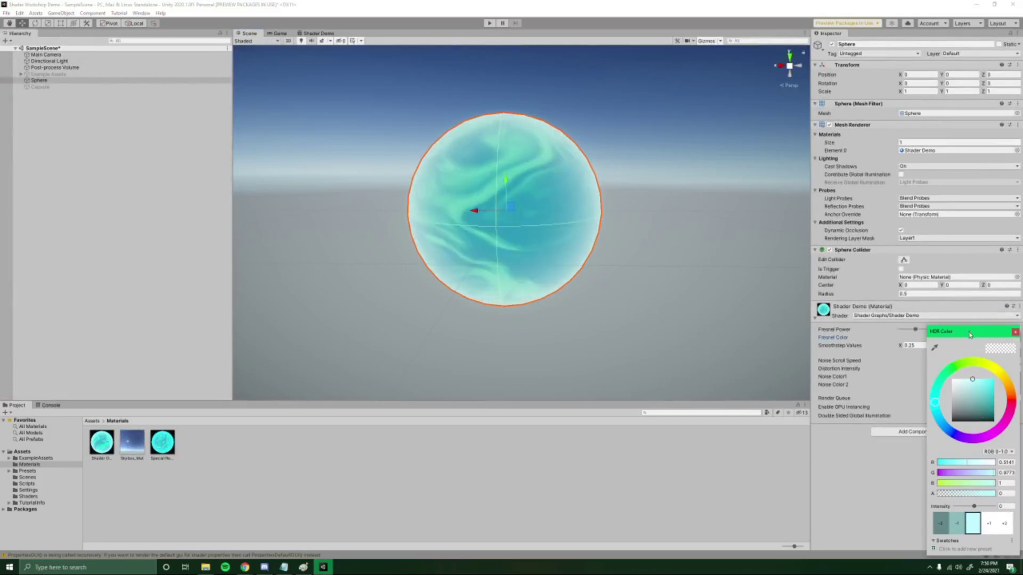
left_click_drag(967, 331, 703, 146)
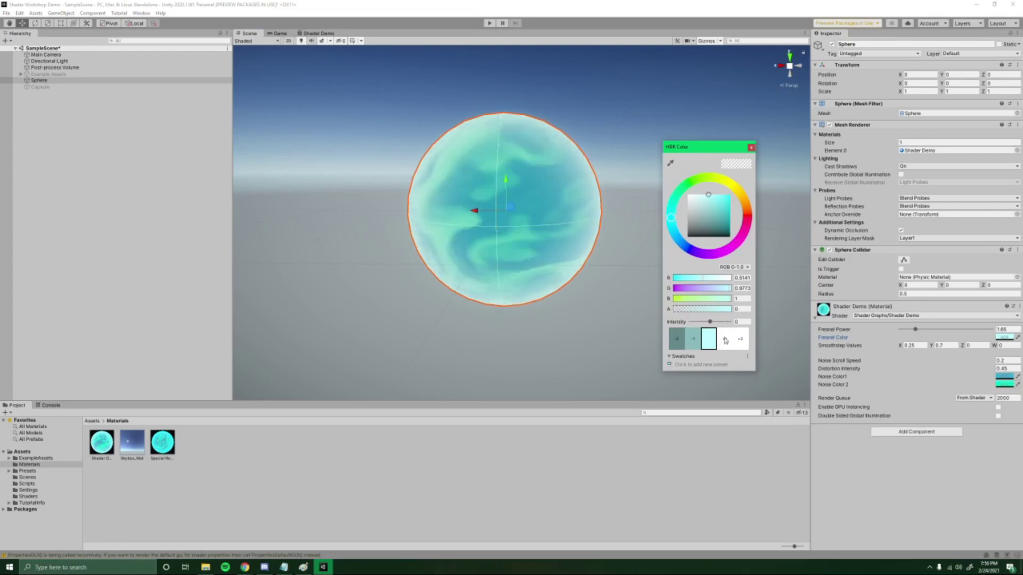
left_click(750, 147)
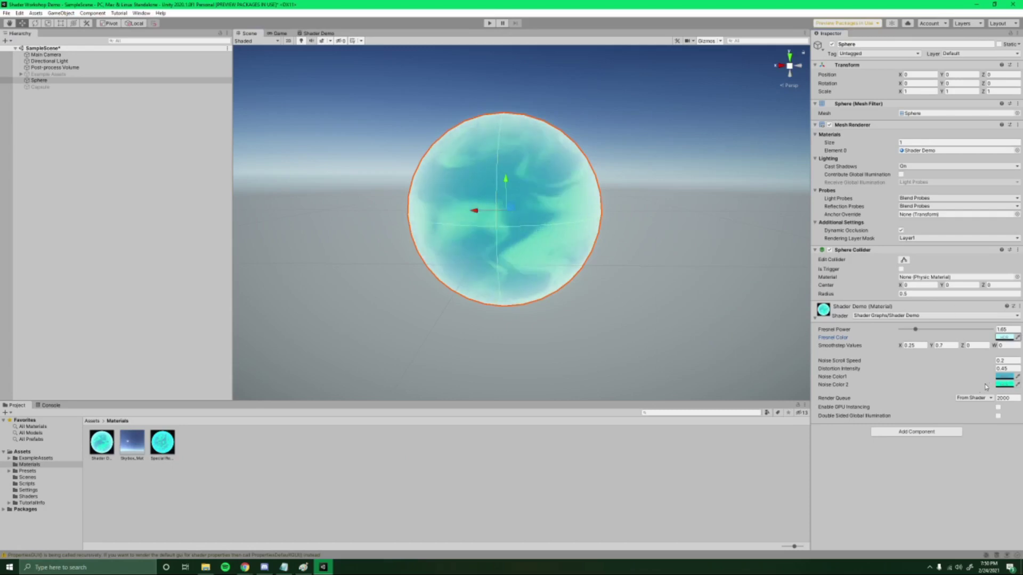
Try a fully saturated crimson for the material's Noise Color1.
left_click(1004, 377)
left_click(1011, 404)
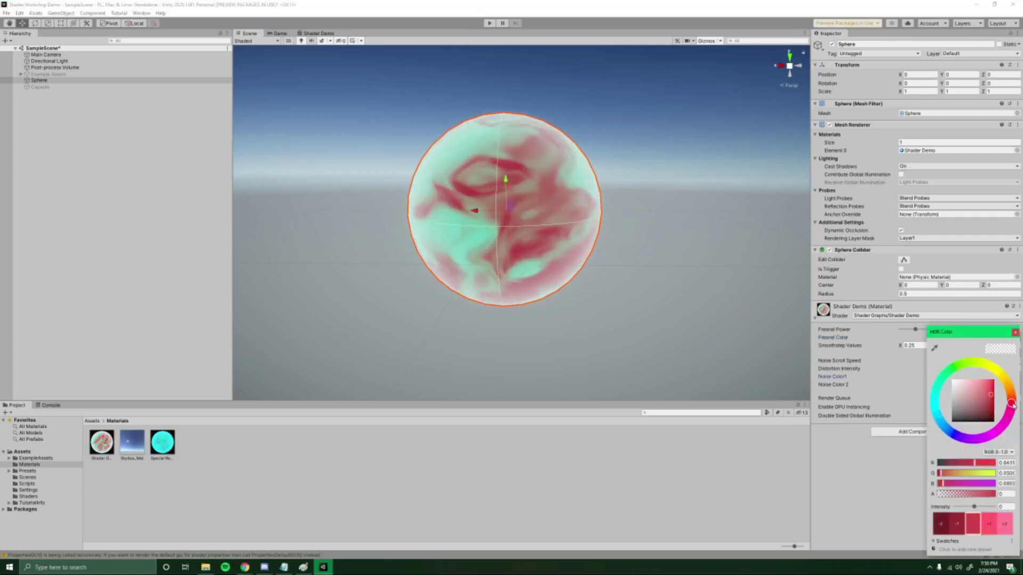
left_click(994, 379)
left_click_drag(995, 379, 1013, 322)
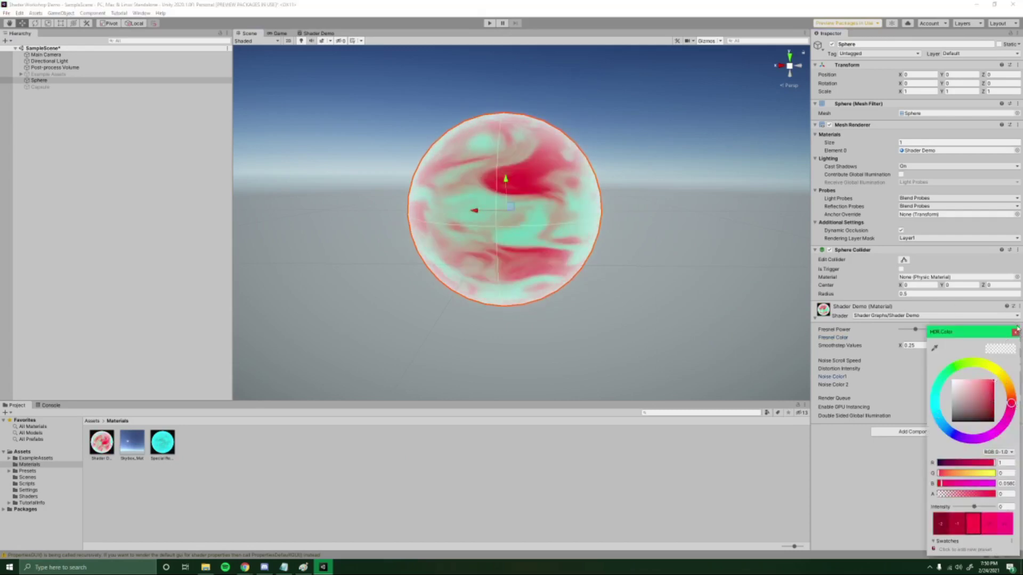
left_click(1015, 332)
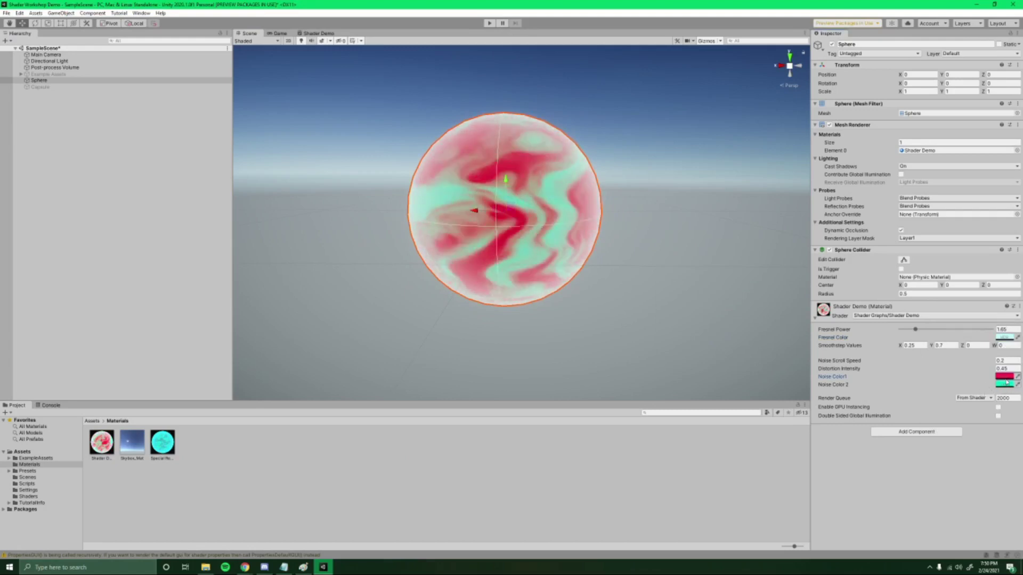
Try raising the HDR intensity of Noise Color1 in single steps up to 7.
left_click(1006, 379)
left_click(988, 528)
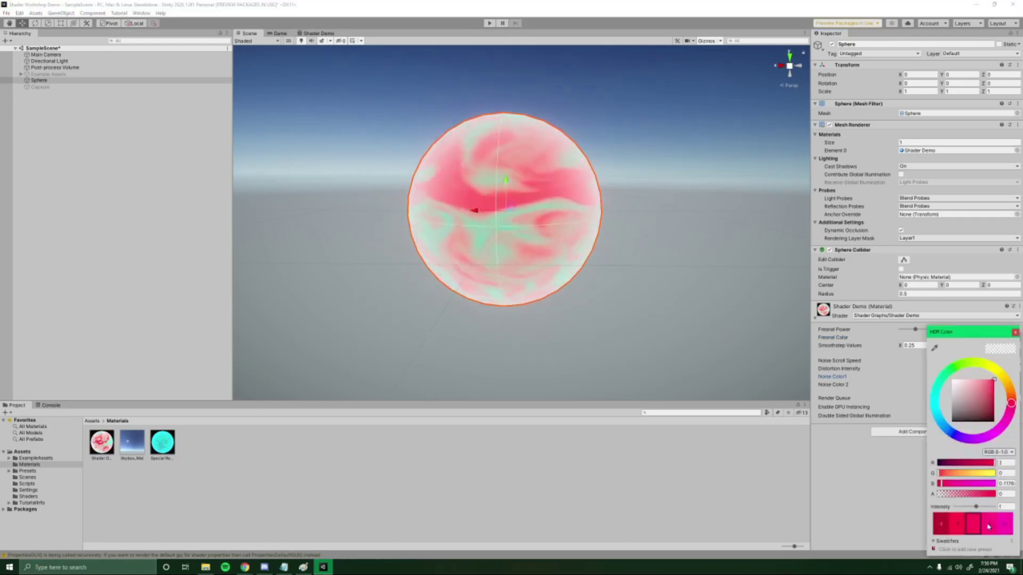
left_click(989, 527)
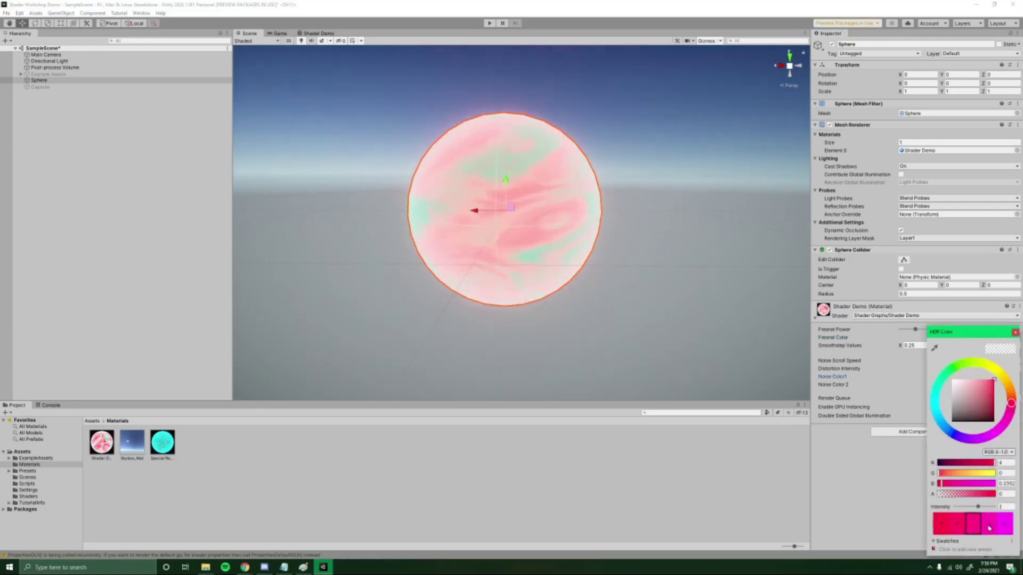
left_click(988, 528)
left_click(988, 527)
left_click(989, 528)
left_click(988, 527)
left_click(988, 527)
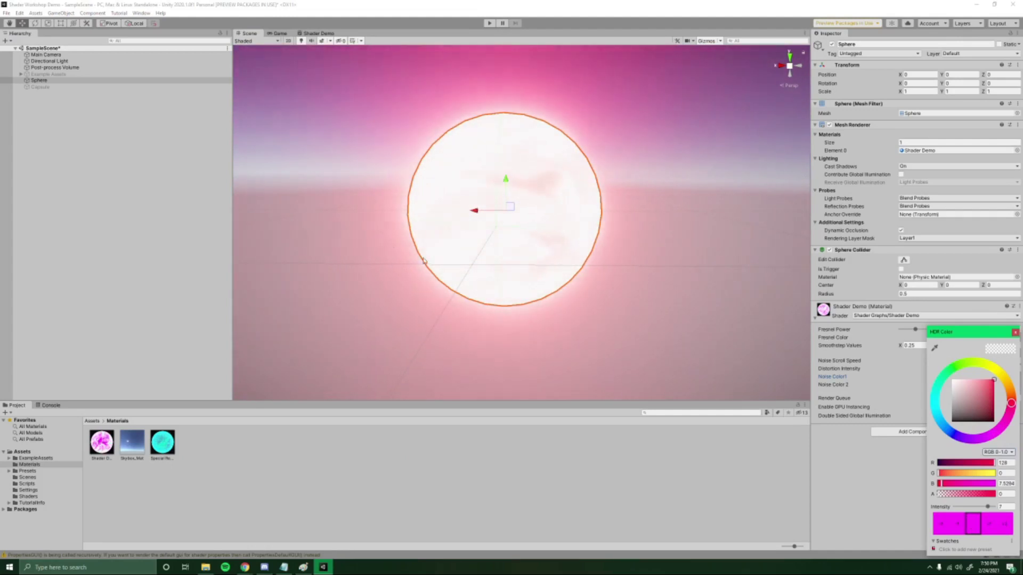
Lower the HDR intensity of Noise Color1 in single steps to 1.
left_click(962, 527)
left_click(961, 527)
left_click(962, 528)
left_click(961, 527)
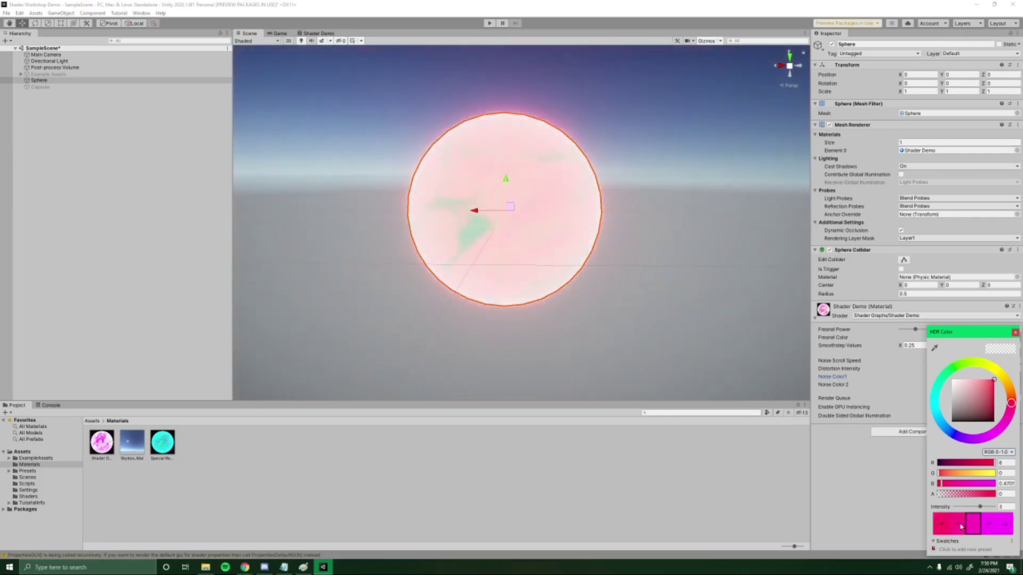
left_click(962, 527)
left_click(962, 528)
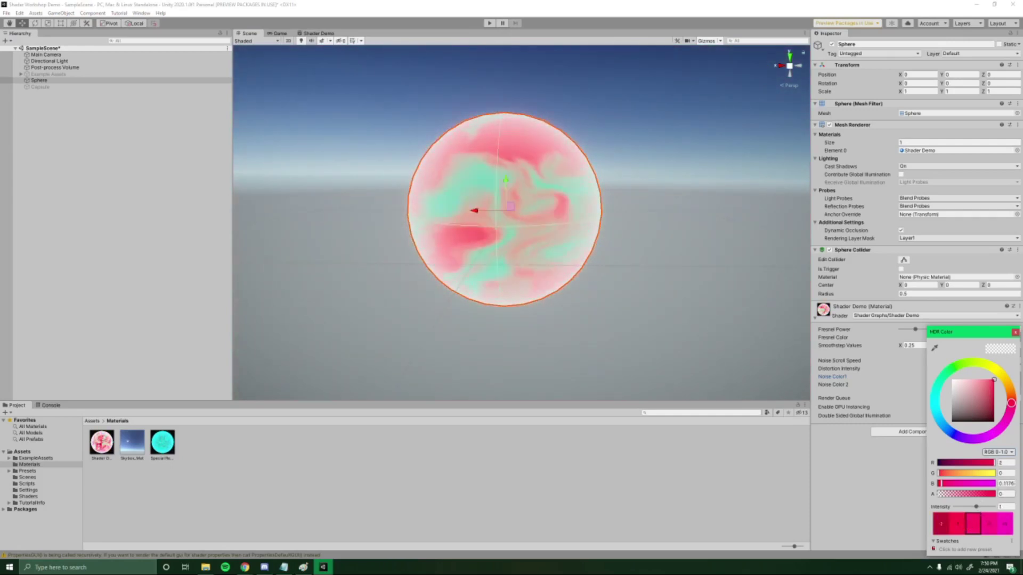
Change the material's Noise Color1 to a dark teal with an intensity of 0.4.
left_click_drag(940, 406, 995, 413)
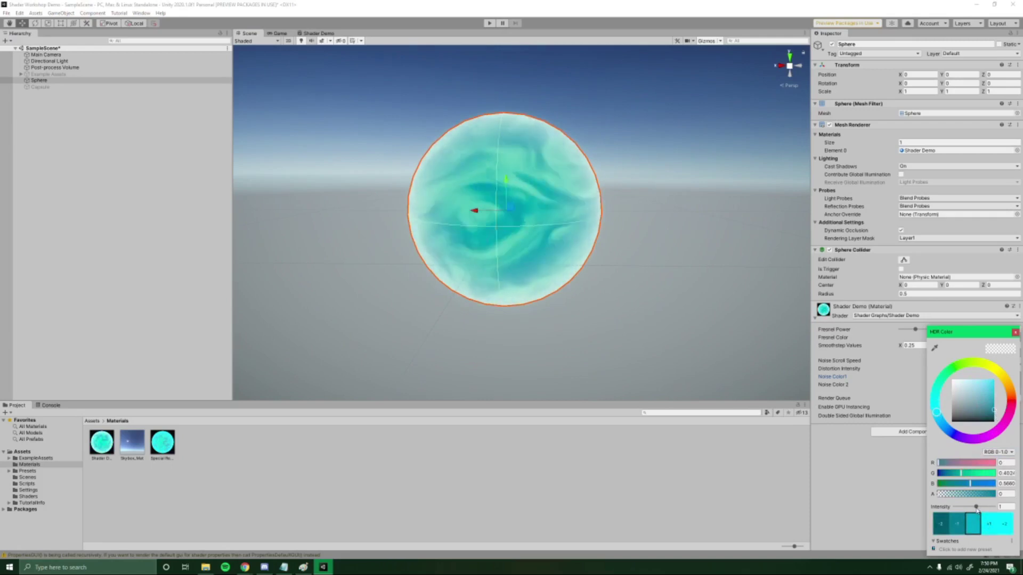
left_click_drag(977, 508, 975, 507)
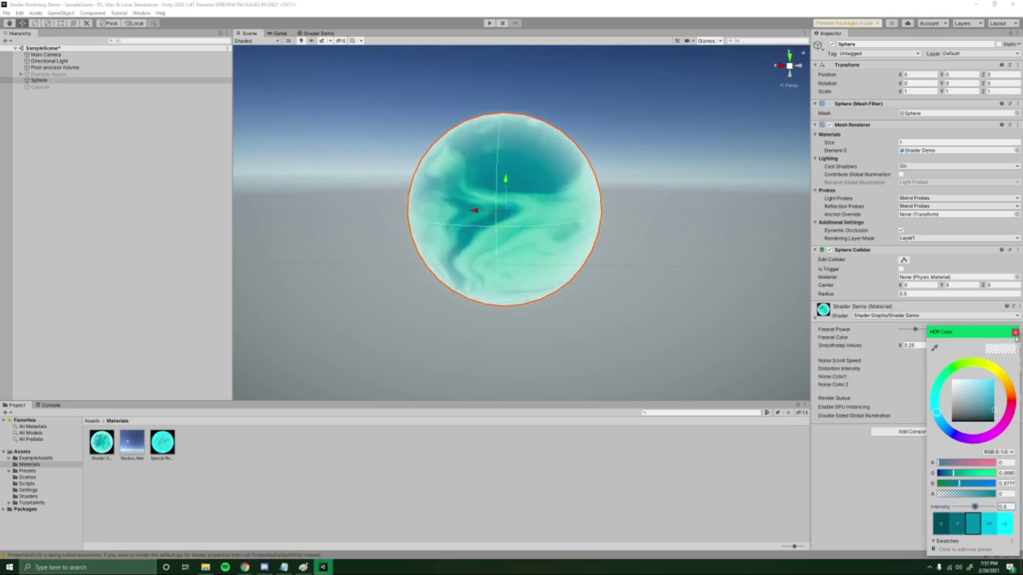
left_click(1016, 333)
Change the material's Noise Color 2 to a light green with an intensity of 2.
left_click(1007, 385)
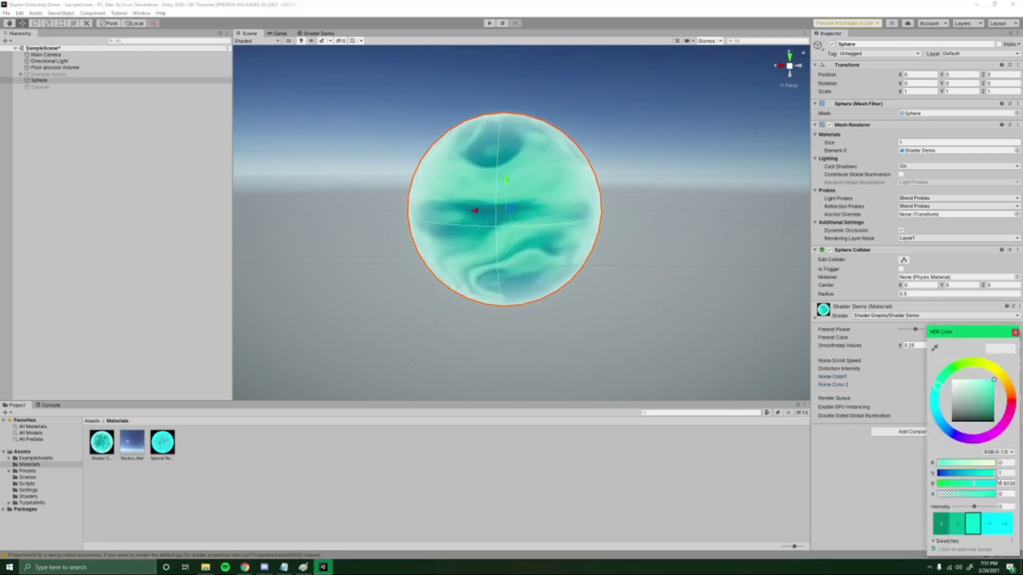
left_click(990, 526)
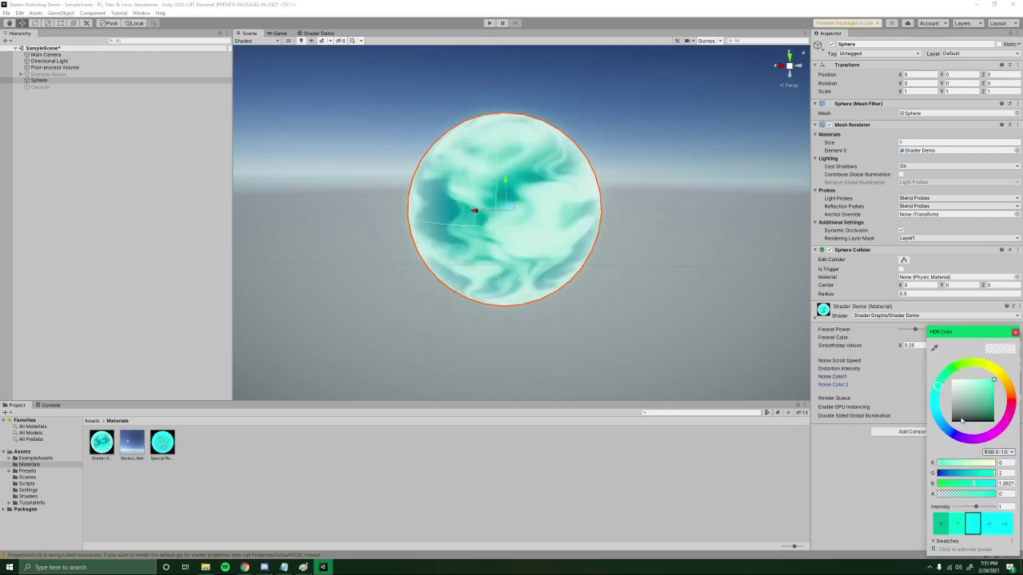
mouse_move(939, 388)
left_mouse_down()
mouse_move(946, 373)
mouse_move(1009, 408)
left_mouse_up()
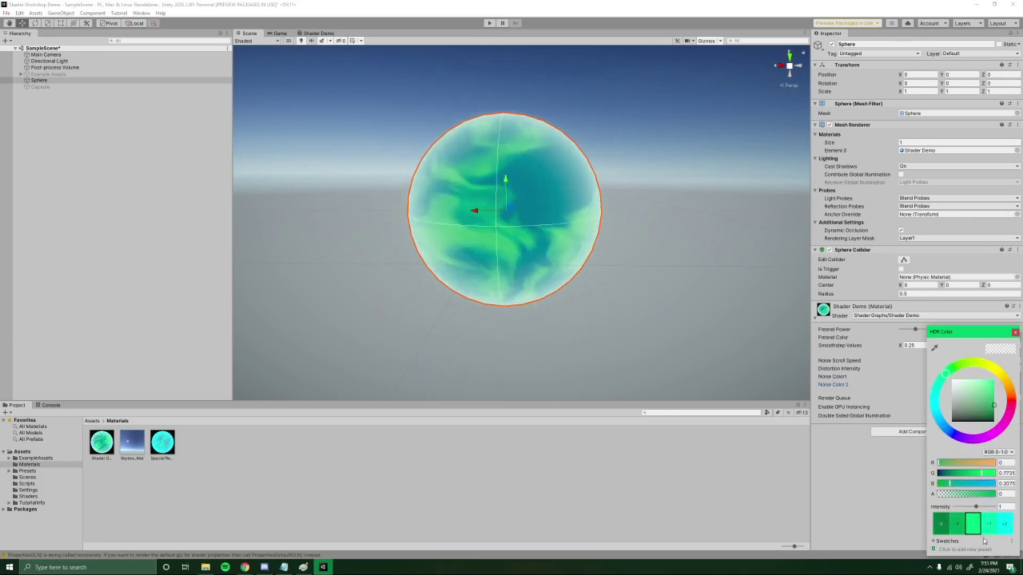
left_click(988, 524)
left_click(994, 401)
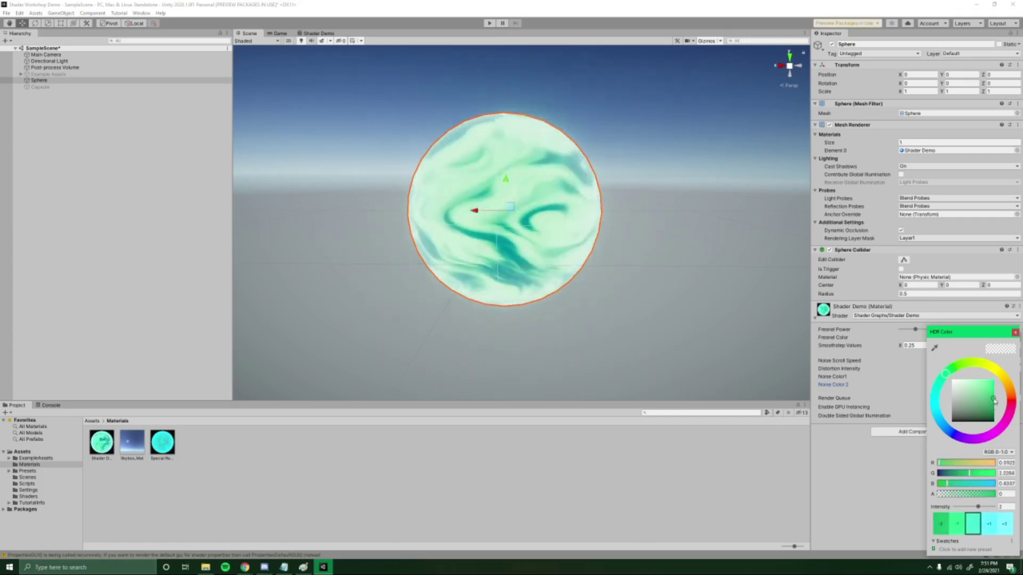
left_click_drag(947, 373, 951, 369)
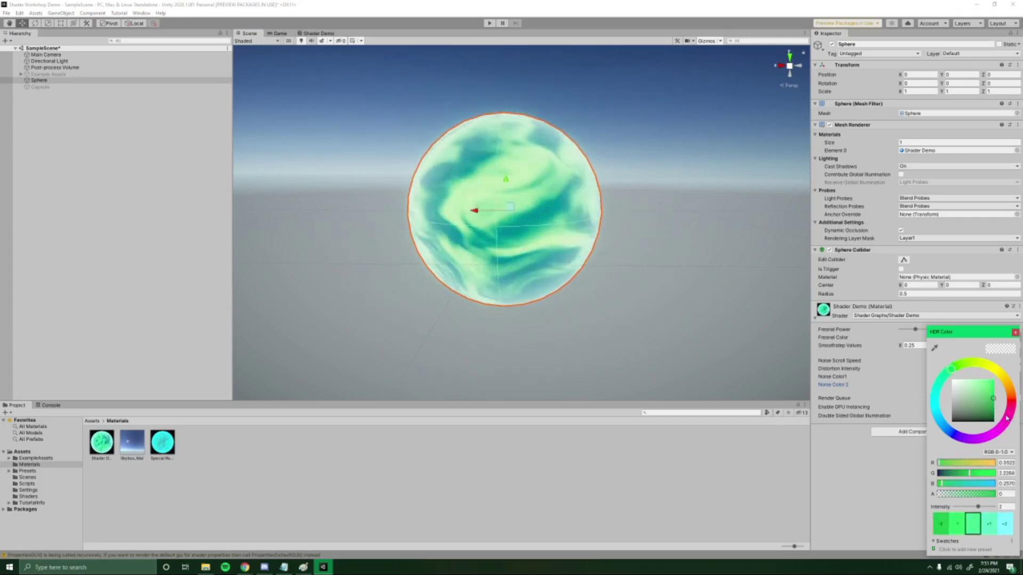
left_click_drag(995, 409, 992, 401)
left_click(1015, 332)
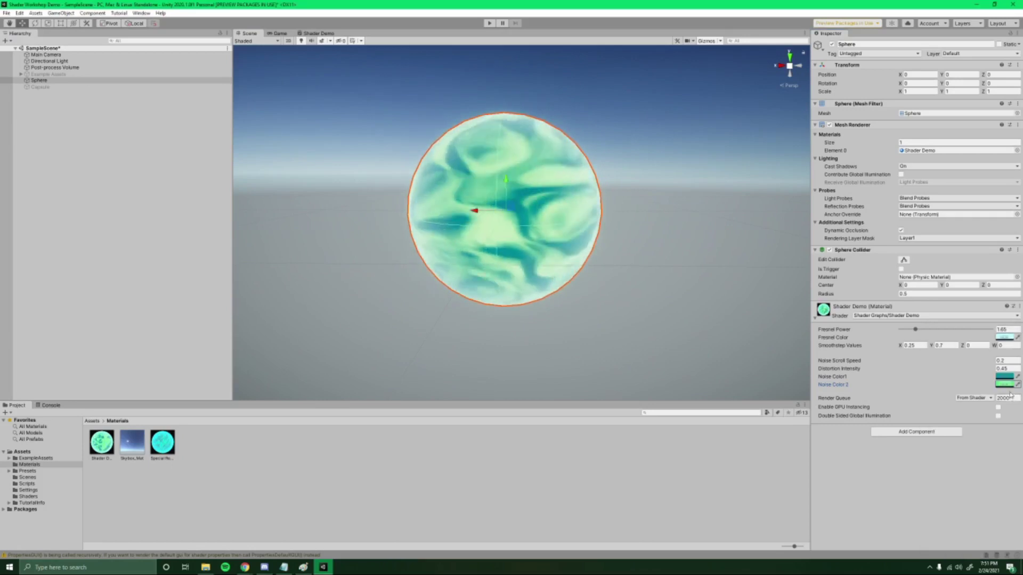
Set the intensity of the material's Noise Color1 to 1 and of Noise Color 2 to 0.5.
left_click(1006, 376)
left_click_drag(975, 507, 979, 509)
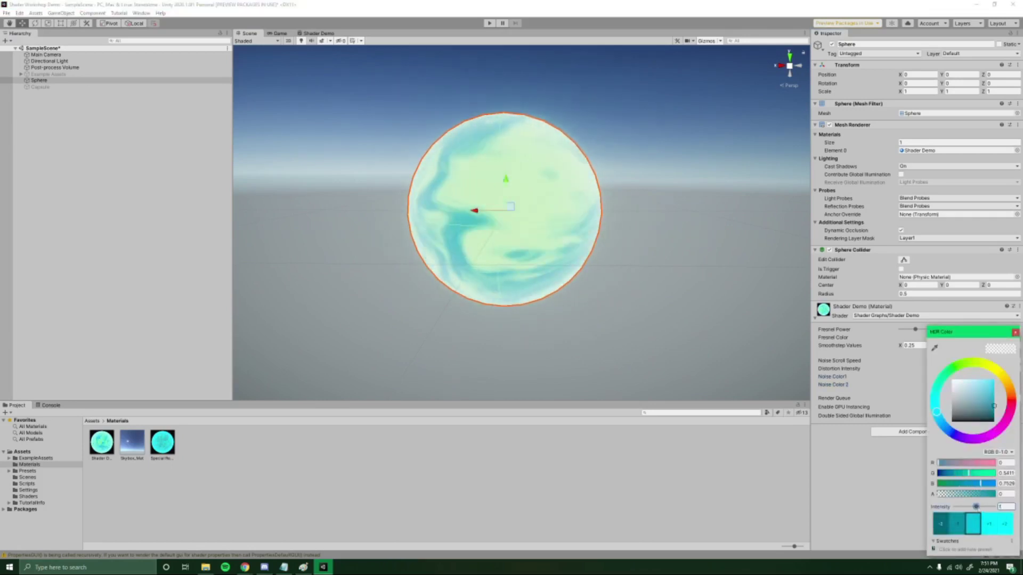
left_click(1015, 332)
left_click(1006, 385)
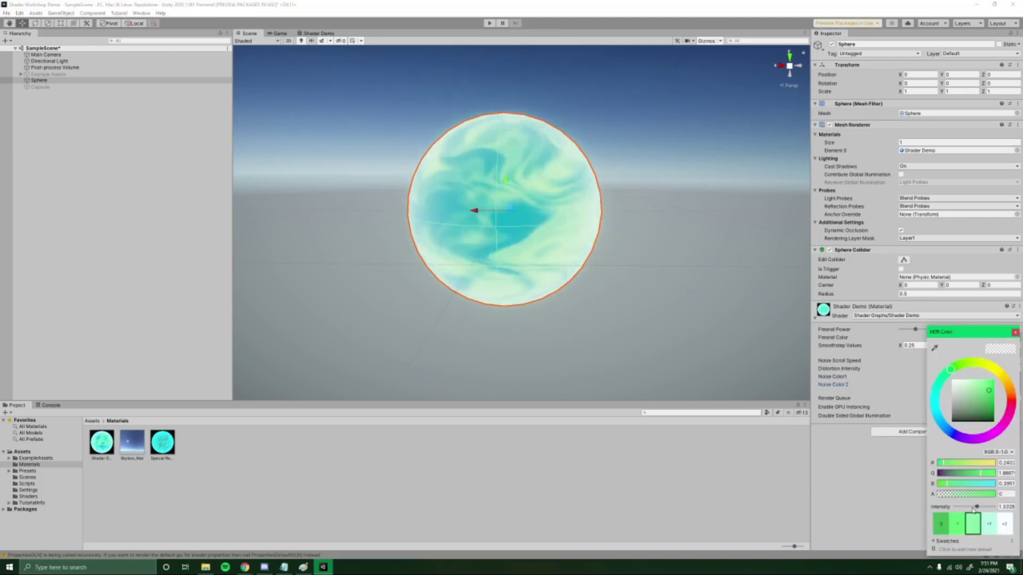
left_click_drag(979, 508, 977, 508)
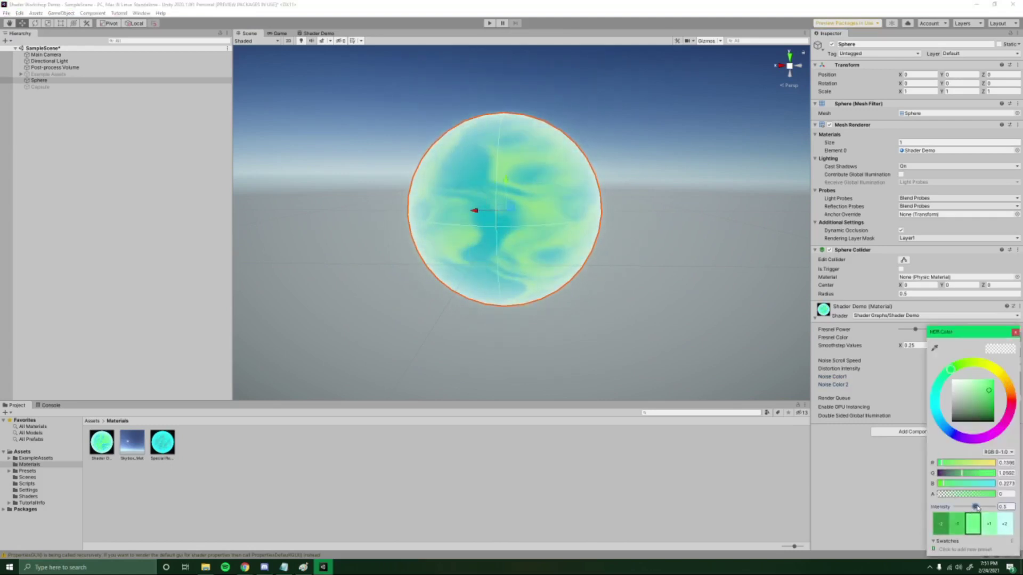
left_click(1015, 332)
Raise the HDR intensity of the material's Fresnel Color to 2 and set Fresnel Power to about 3.09.
left_click(1009, 338)
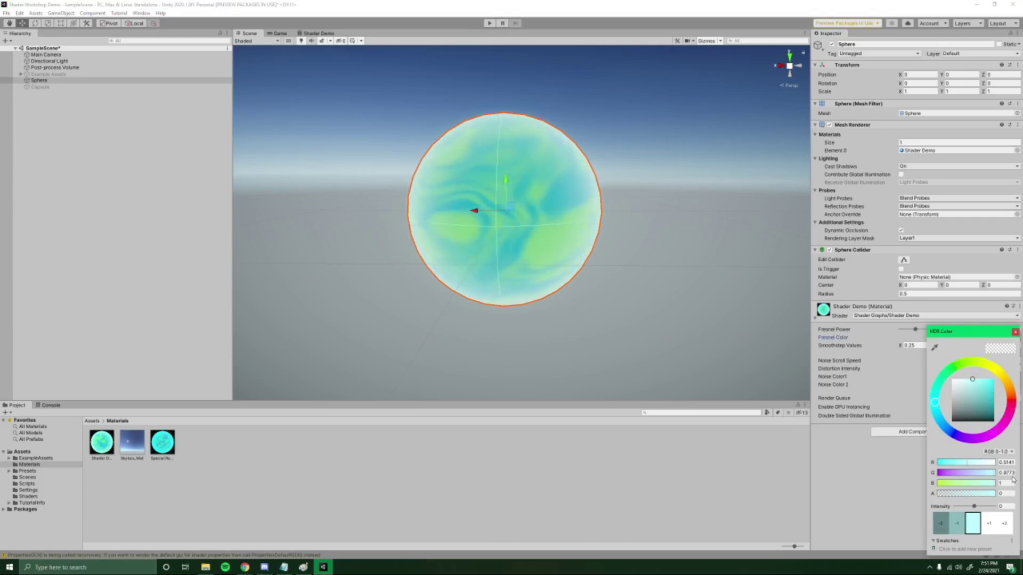
left_click_drag(968, 337, 738, 244)
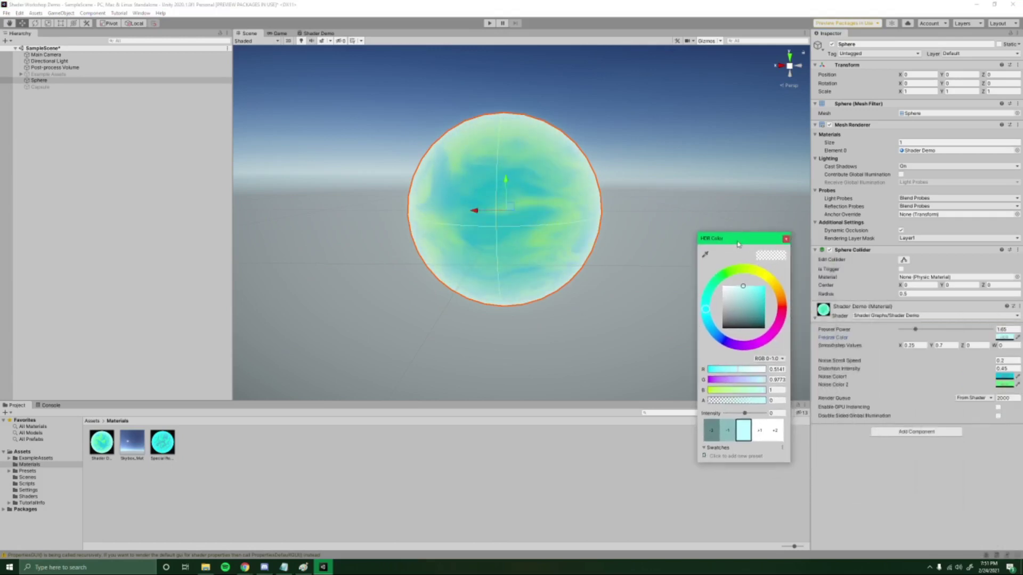
left_click(761, 433)
left_click(761, 433)
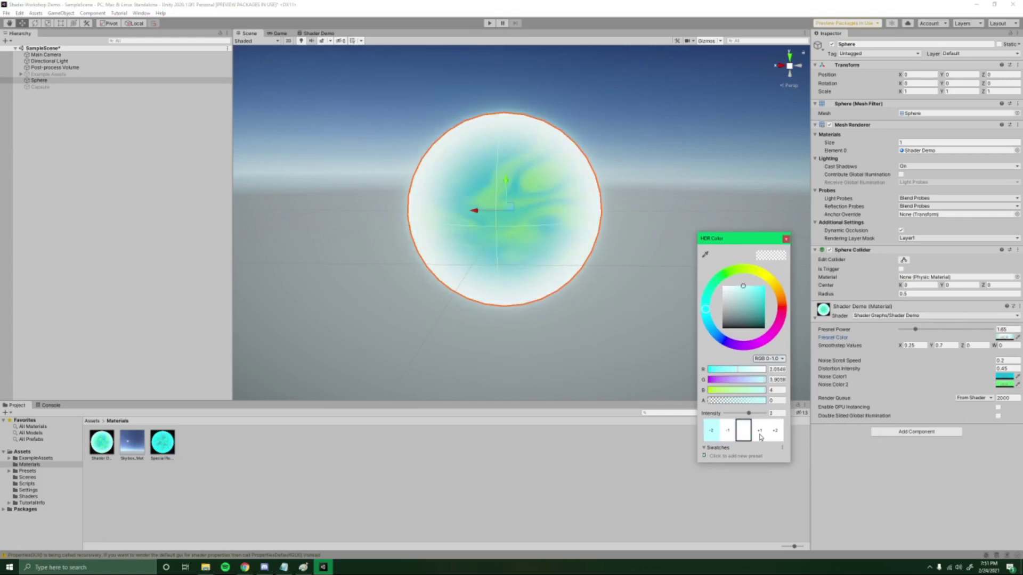
left_click(967, 360)
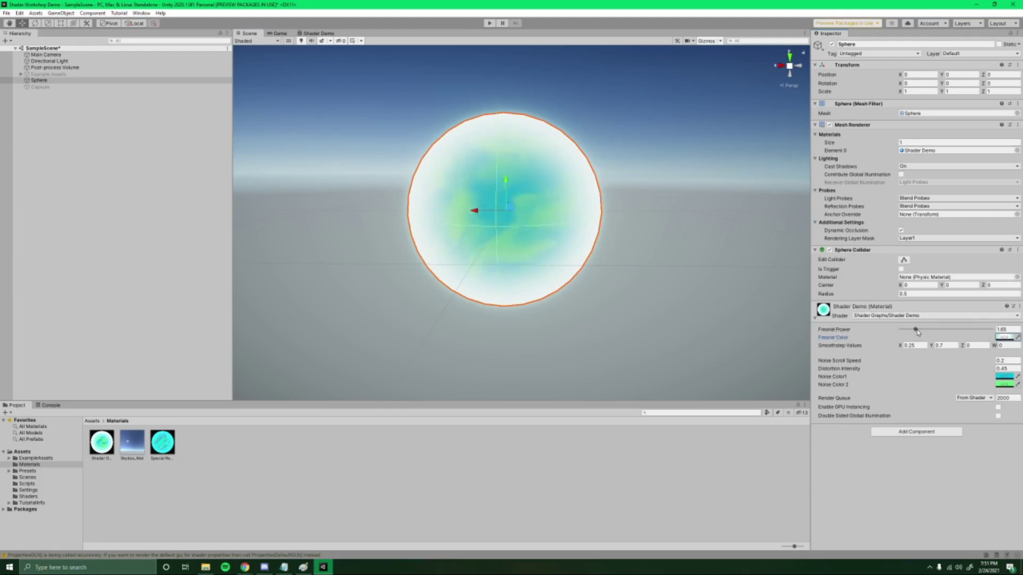
mouse_move(917, 331)
left_mouse_down()
mouse_move(944, 332)
mouse_move(931, 332)
left_mouse_up()
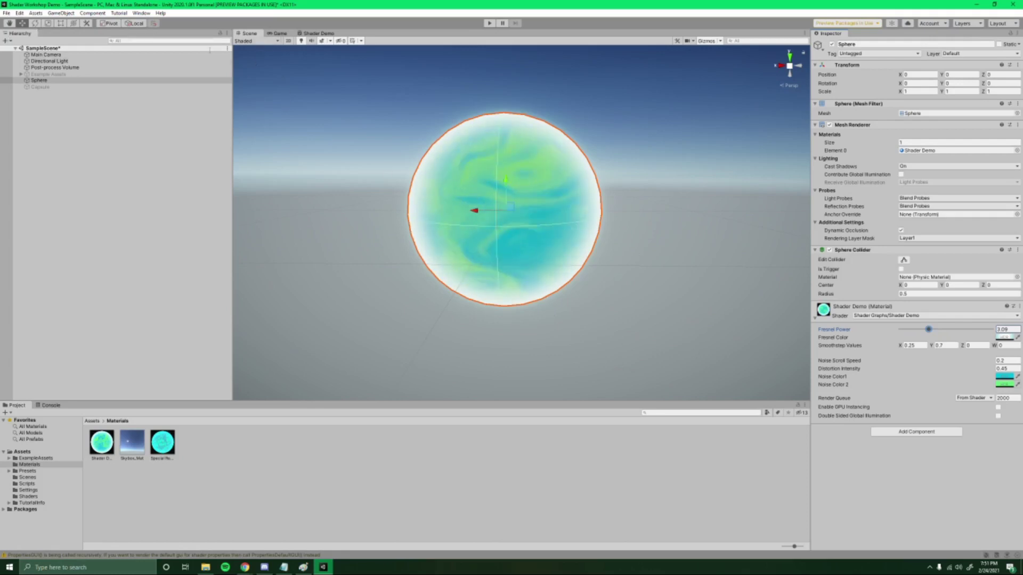
Make room after the Lerp node in the Shader Demo graph and add a Contrast node fed by the Lerp output.
left_click(318, 34)
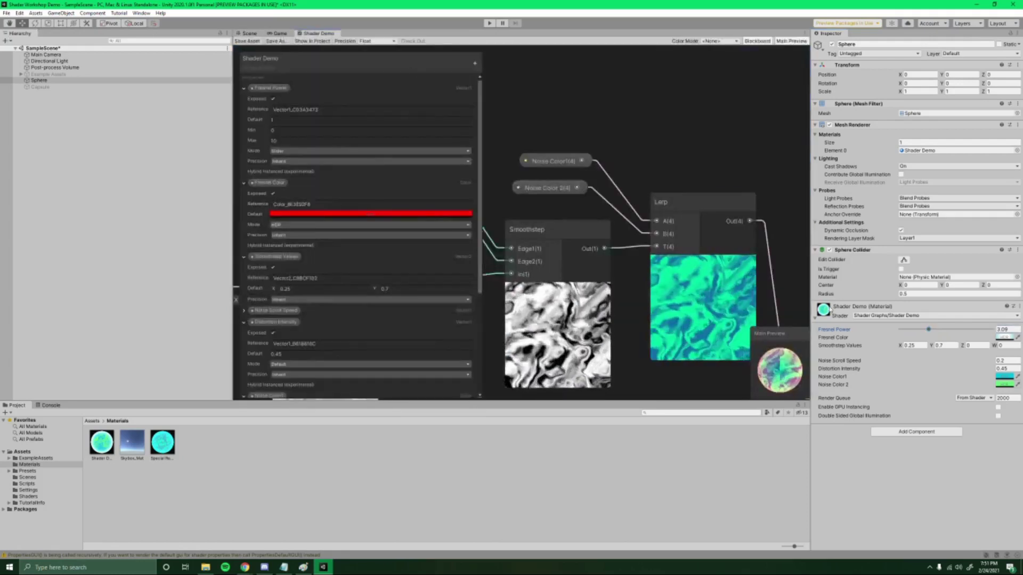
left_click_drag(671, 182, 778, 196)
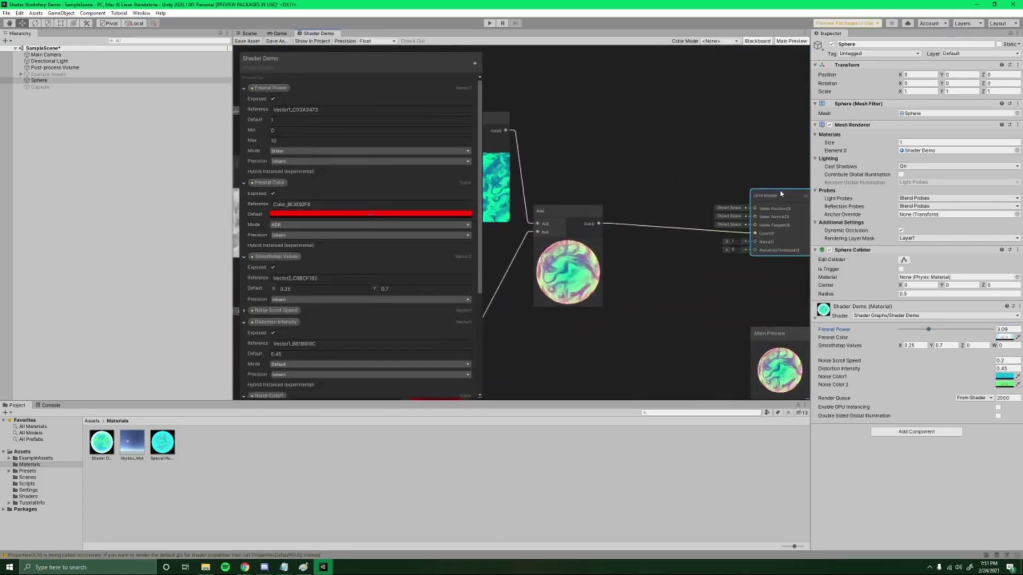
left_click_drag(565, 211, 661, 221)
middle_click_drag(533, 125, 601, 145)
key("space")
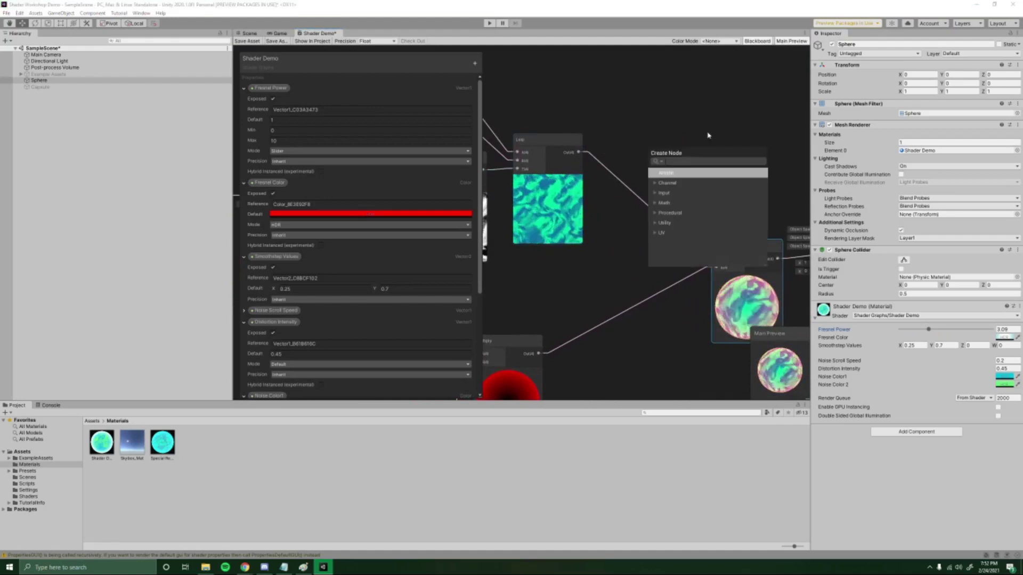
type("cont")
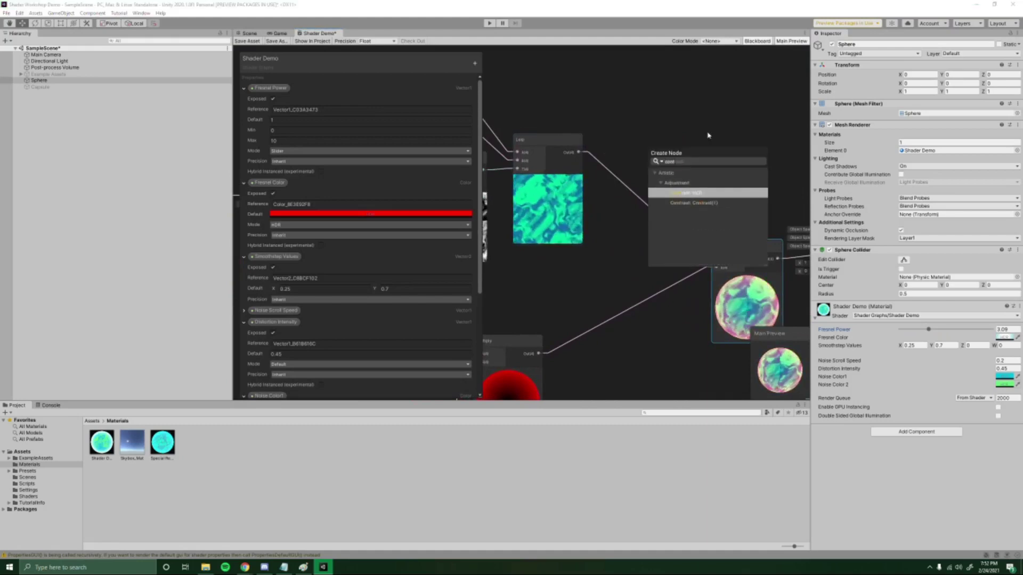
key("Return")
scroll(512, 130, "up", 2)
middle_click_drag(512, 130, 443, 109)
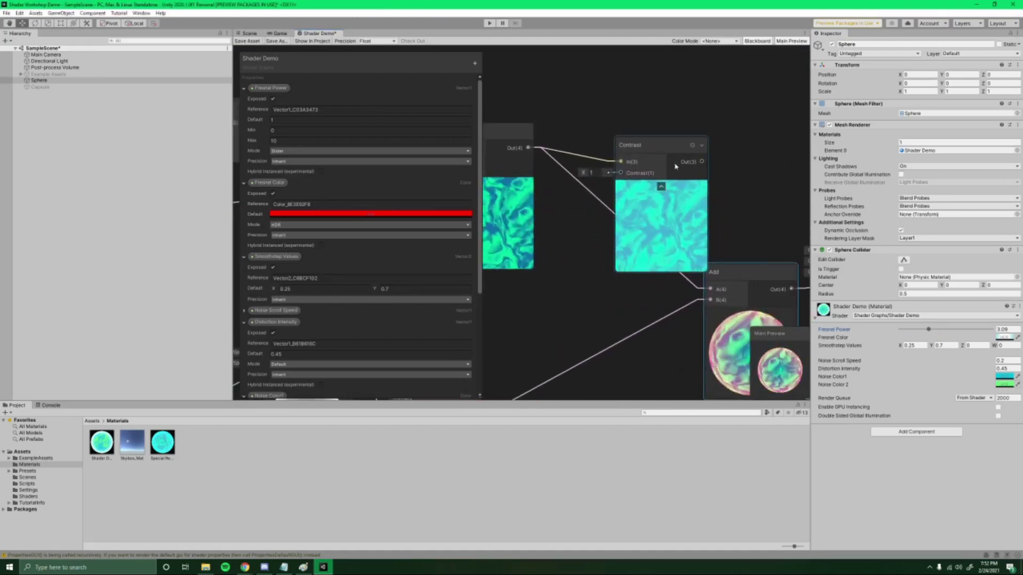
Connect the Contrast node's output to the A input of the Add node.
left_click_drag(674, 138, 710, 289)
middle_click_drag(748, 244, 681, 137)
middle_click_drag(539, 79, 659, 151)
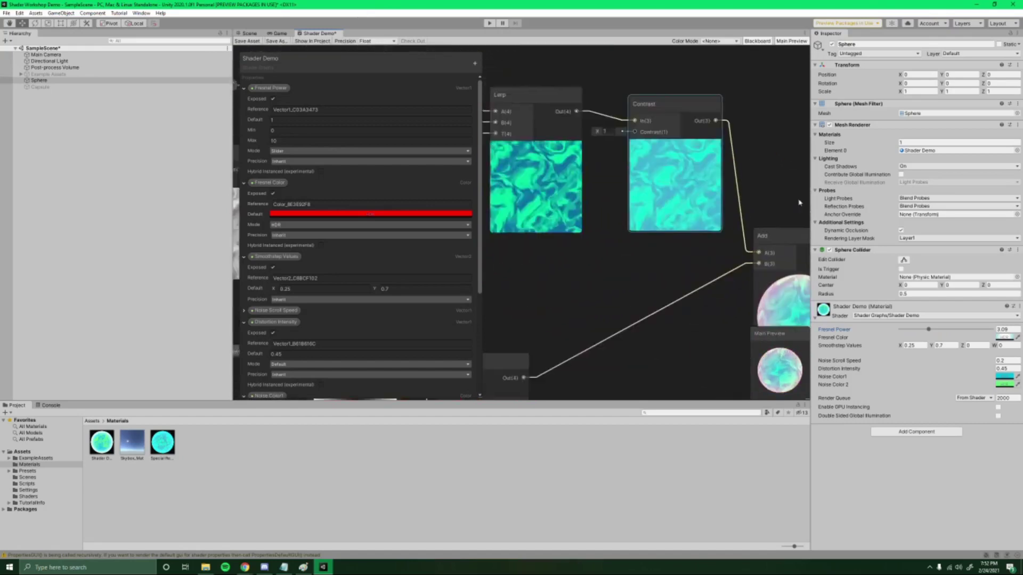
Create a Vector 1 node with X set to 1 feeding the Contrast node's Contrast input.
left_click_drag(659, 151, 608, 269)
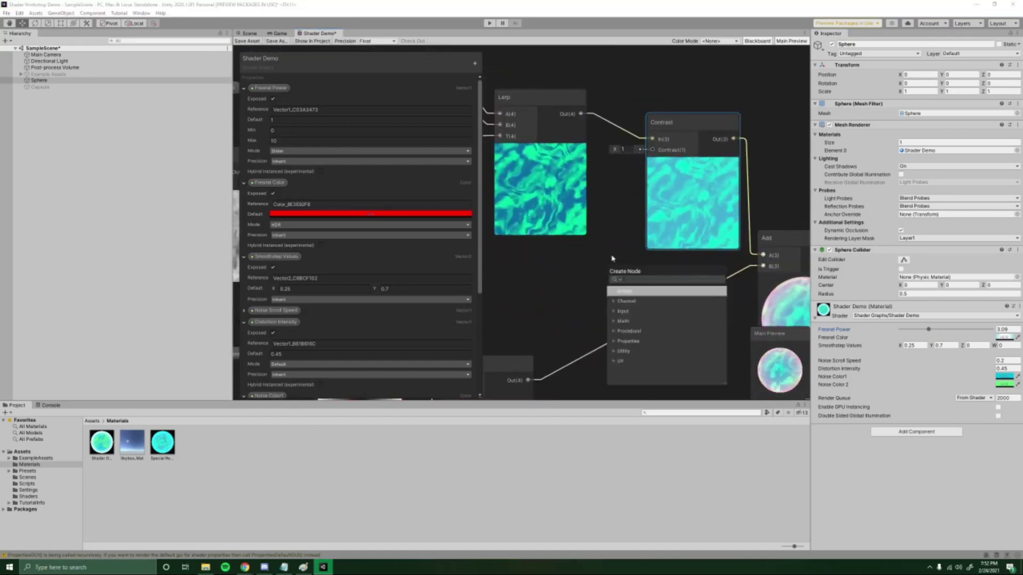
type("vec1")
key("Return")
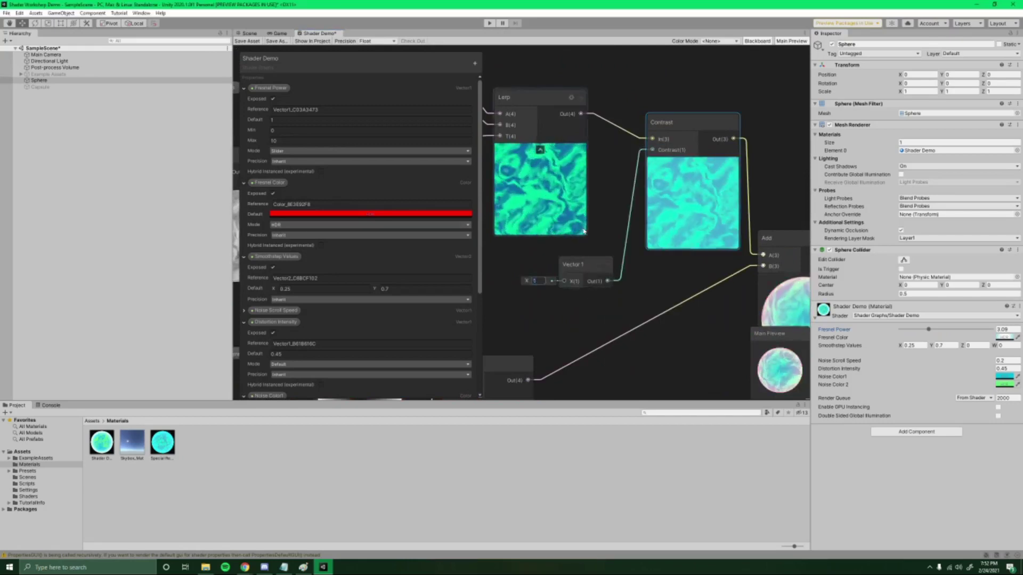
Convert the Vector 1 node to a property named Contrast, save the shader graph and return to the scene.
right_click(572, 269)
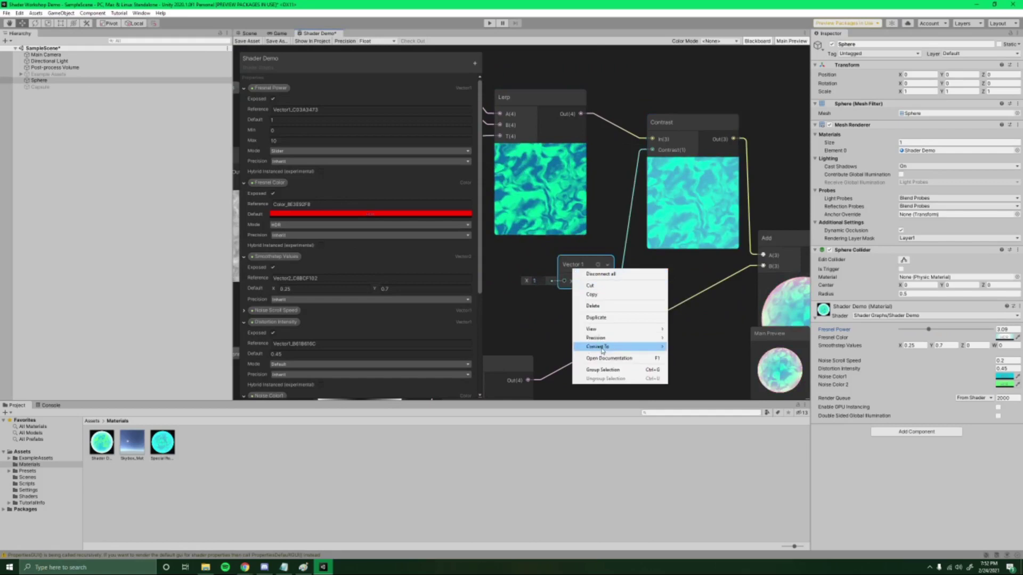
mouse_move(603, 349)
left_click(683, 367)
scroll(295, 368, "down", 4)
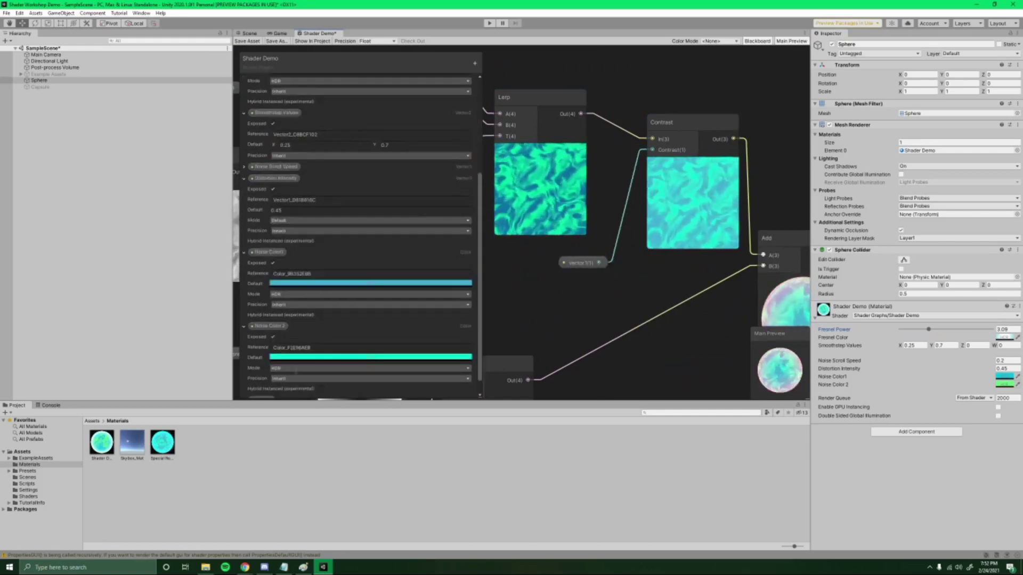
scroll(296, 369, "down", 1)
double_click(262, 384)
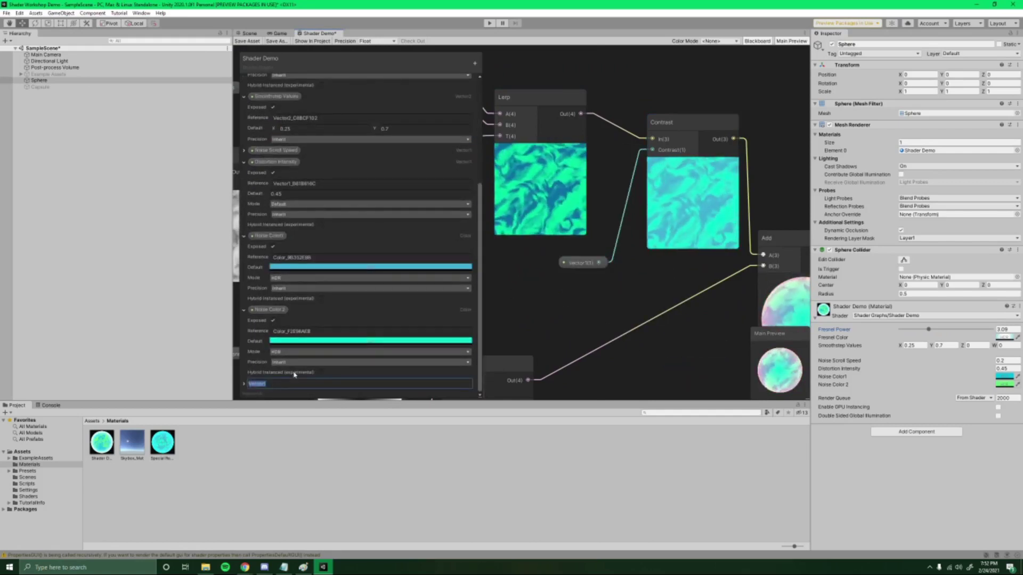
type("Contrast")
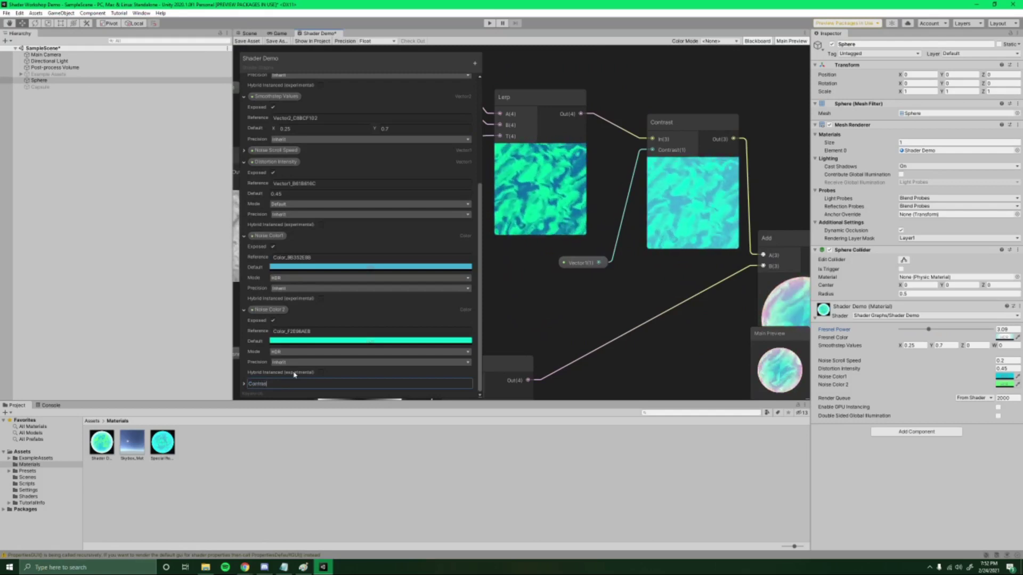
key("Return")
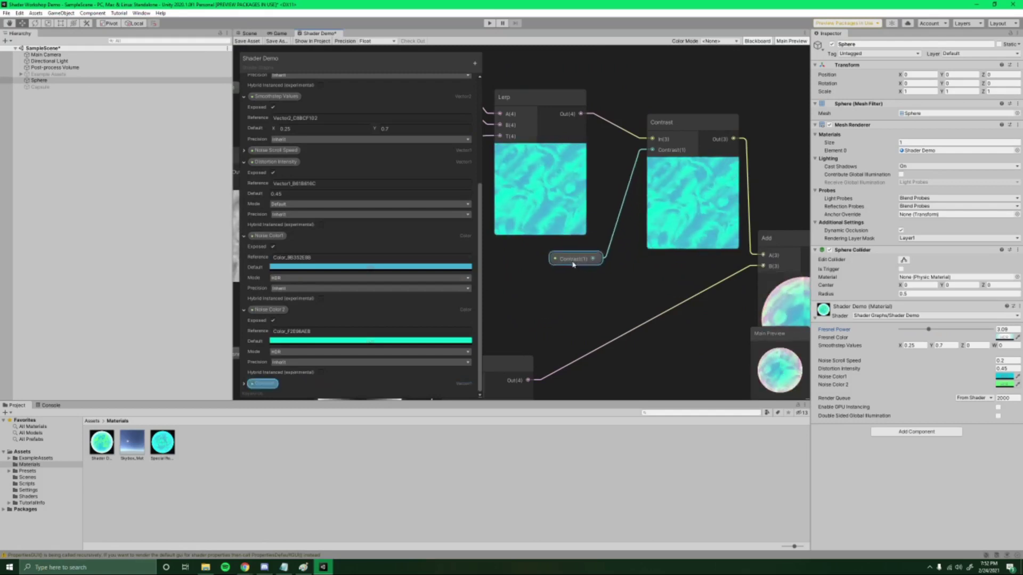
left_click_drag(573, 265, 561, 255)
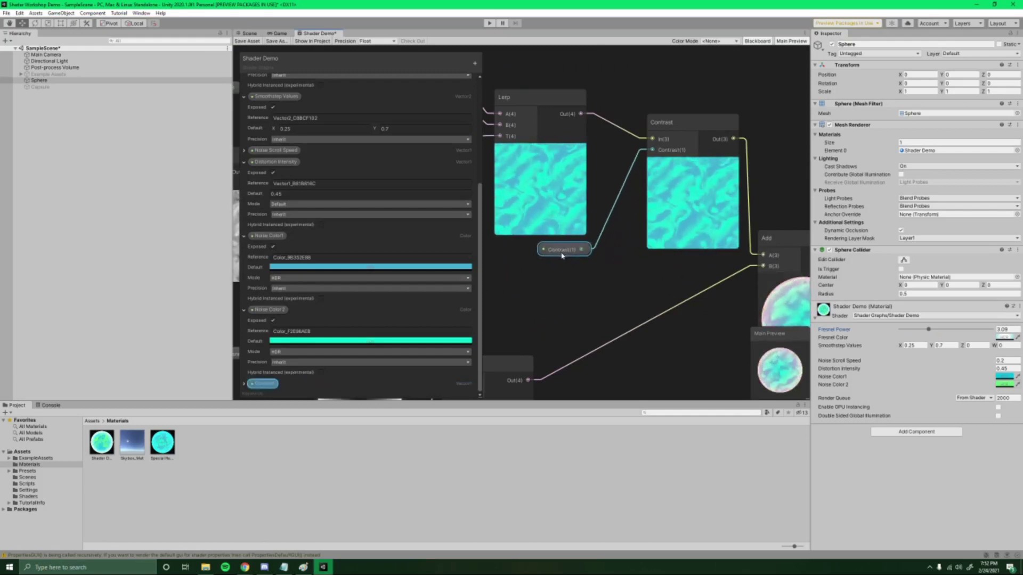
left_click(252, 42)
left_click(249, 33)
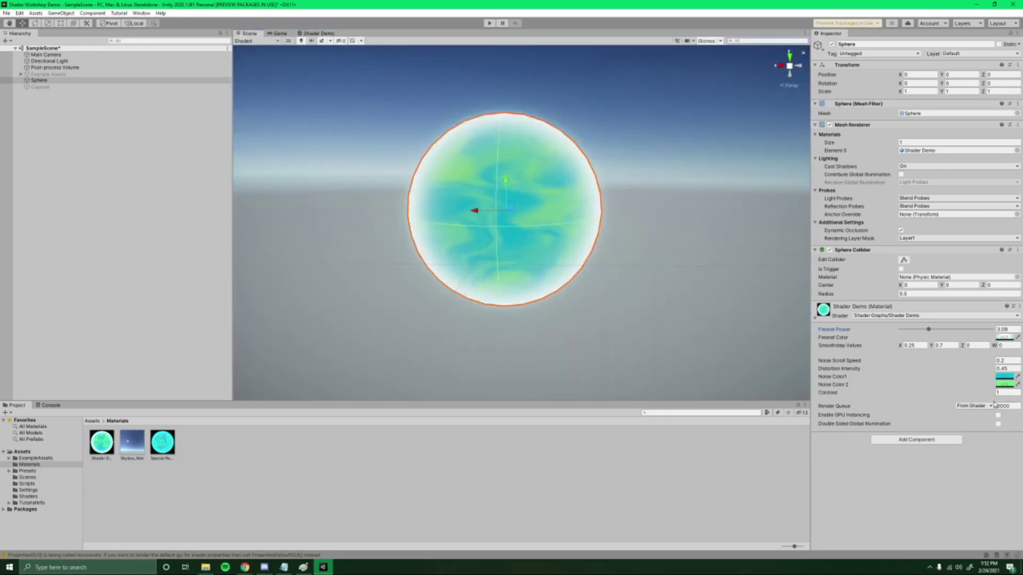
Try out other Contrast and Smoothstep X values on the sphere's material and restore them to 1 and 0.25.
mouse_move(991, 395)
left_mouse_down()
mouse_move(1004, 397)
mouse_move(992, 400)
mouse_move(1010, 407)
mouse_move(1003, 409)
left_mouse_up()
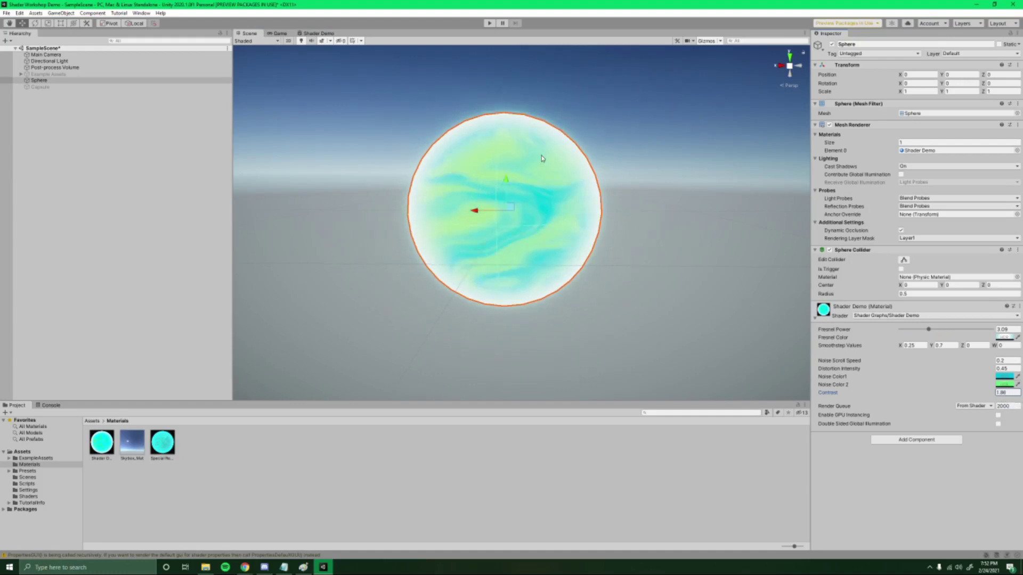
left_click_drag(991, 395, 970, 393)
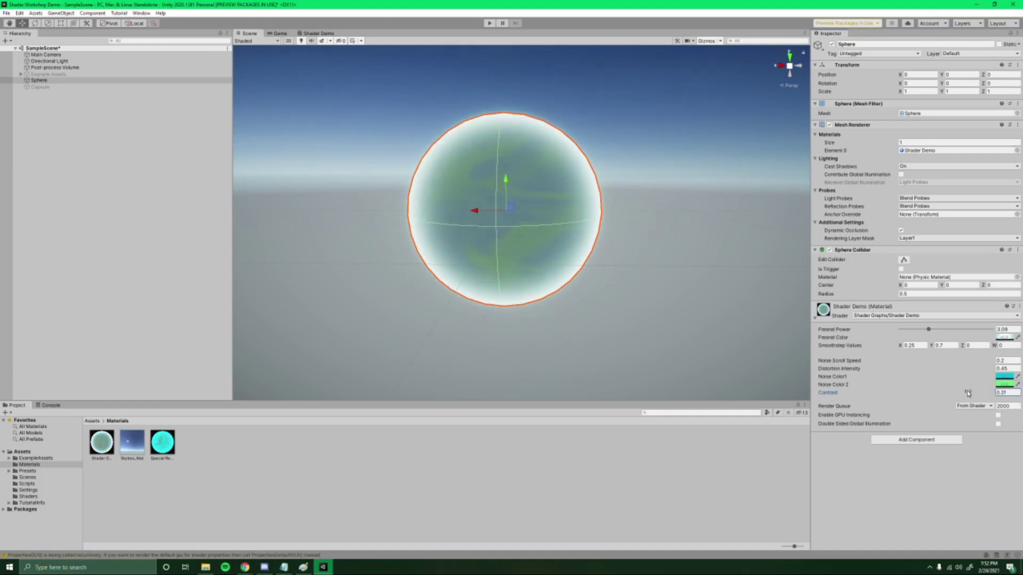
left_click_drag(971, 393, 989, 399)
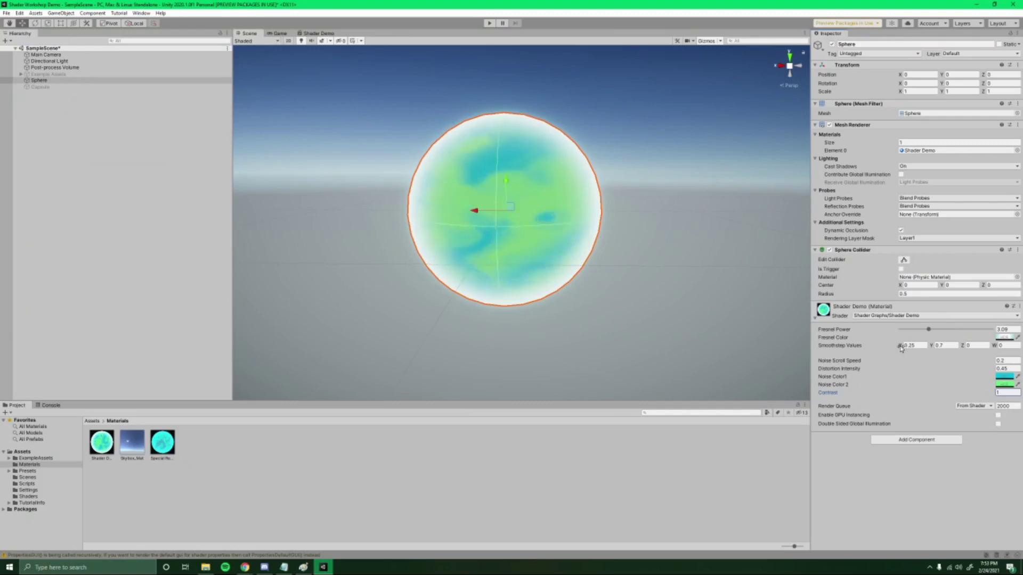
left_click_drag(899, 347, 877, 366)
key("ctrl+z")
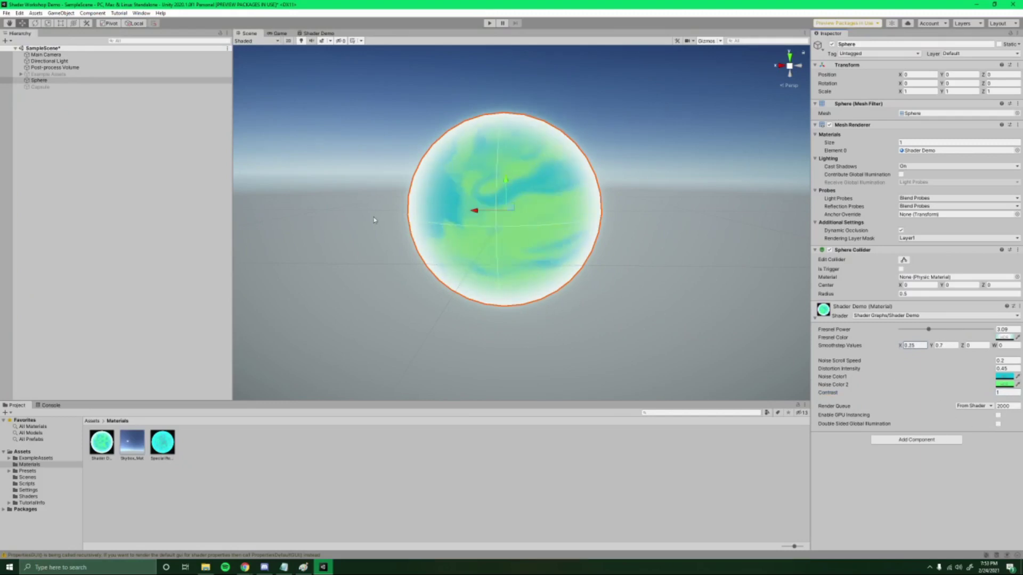
Compare the Comet Observatory sphere in the browser with the shaded sphere in the Unity scene, up close and from farther away.
left_click(245, 567)
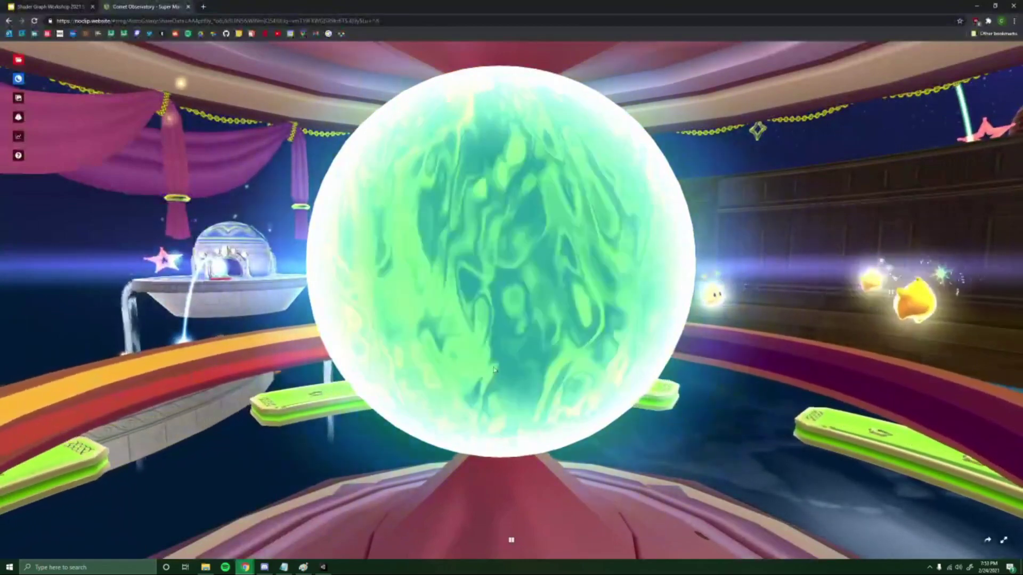
left_click(322, 568)
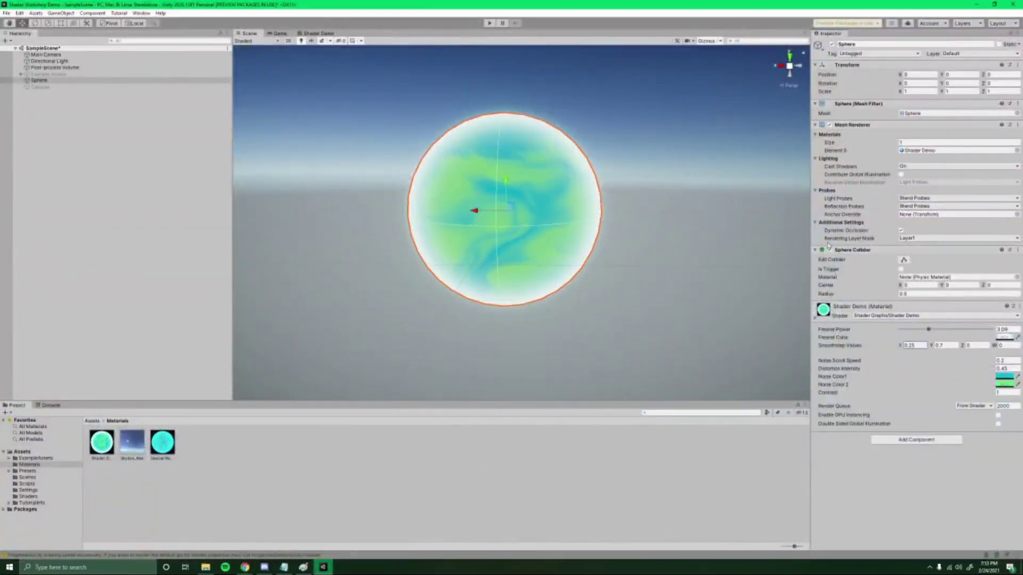
left_click_drag(643, 247, 606, 213, "alt")
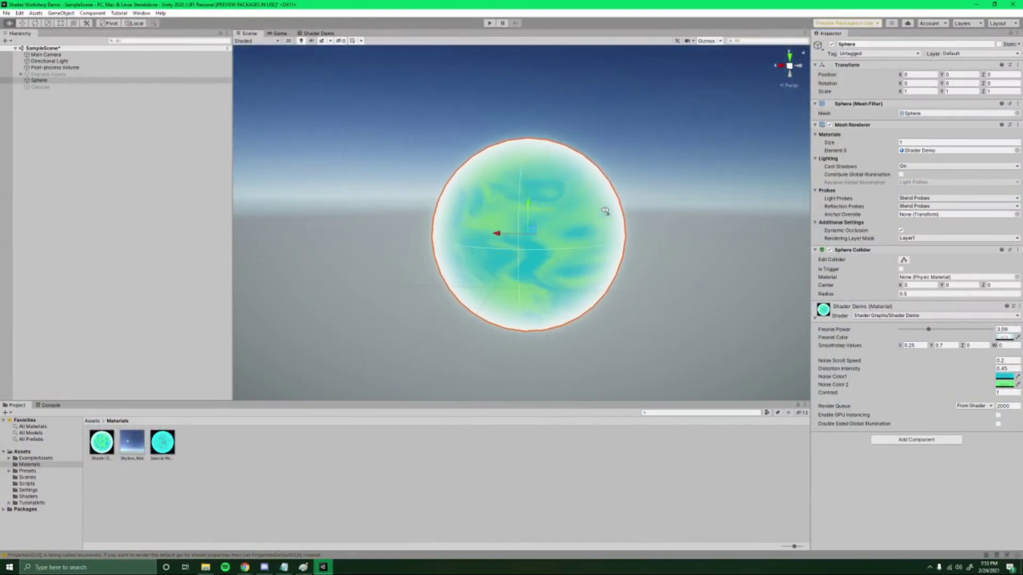
scroll(607, 217, "up", 2)
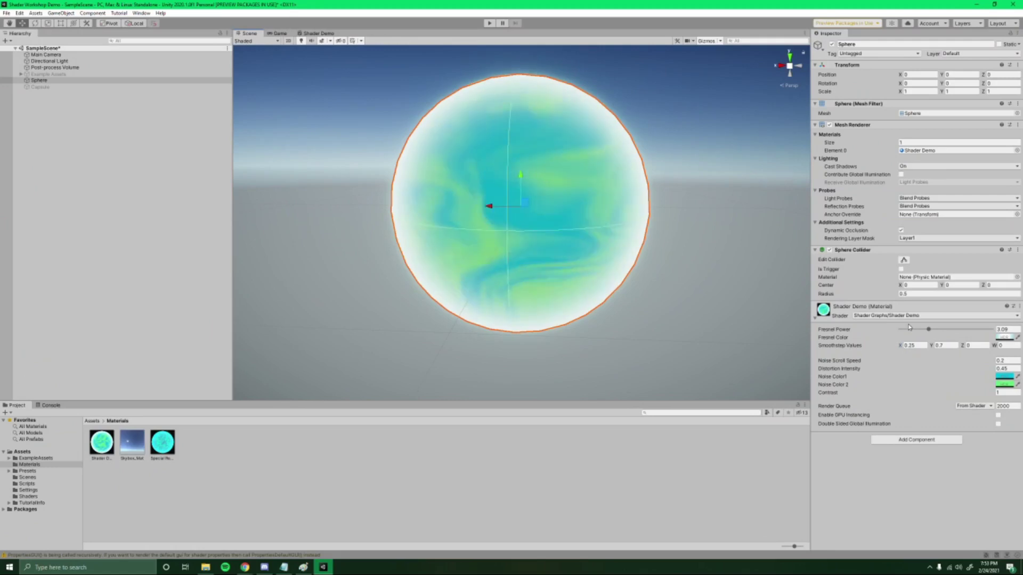
scroll(554, 256, "down", 4)
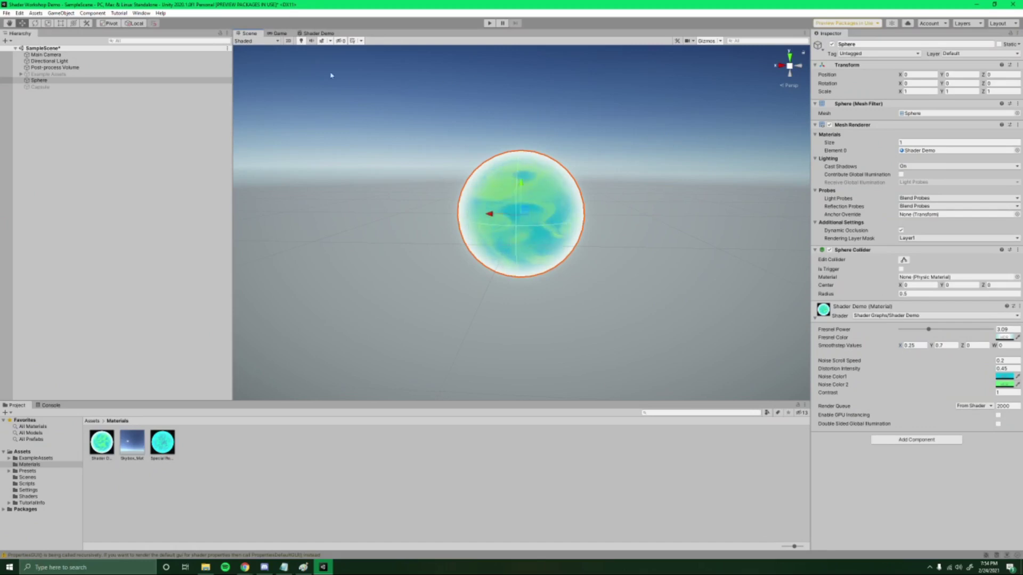
Narrow the Blackboard in the Shader Demo graph and review the complete node network from the UV inputs to the master node.
left_click(319, 33)
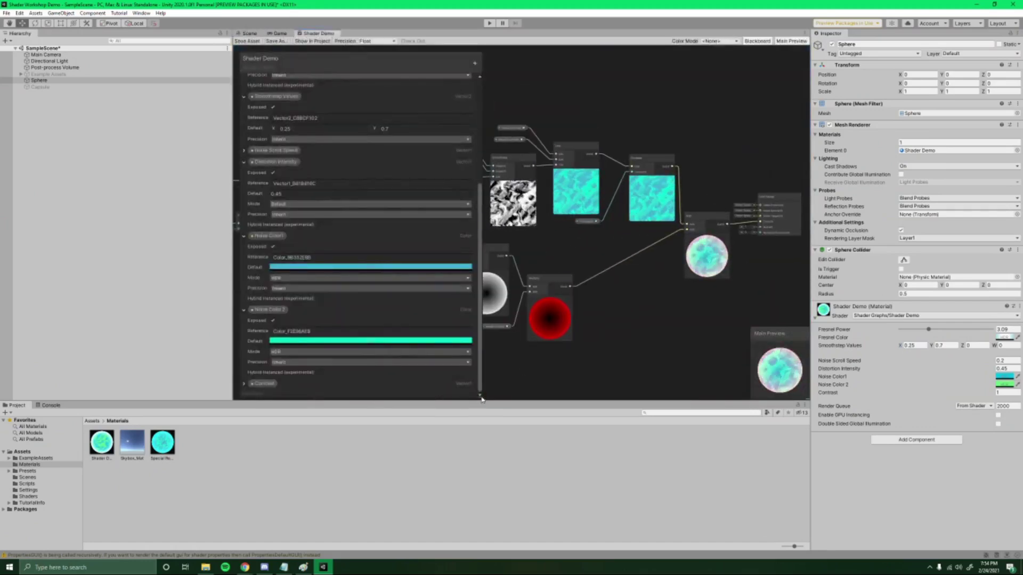
left_click_drag(470, 401, 278, 387)
scroll(426, 352, "down", 6)
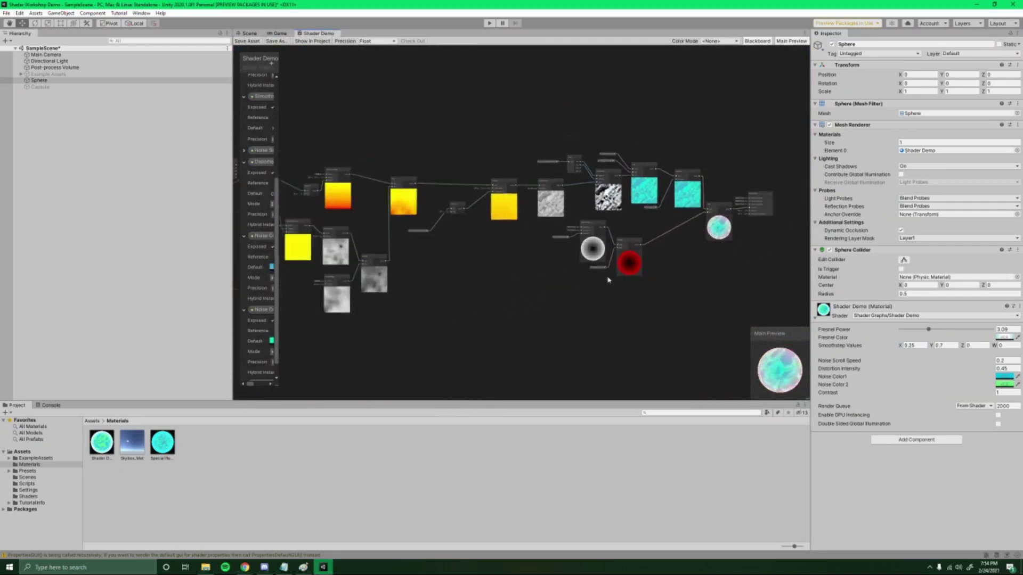
scroll(571, 276, "up", 4)
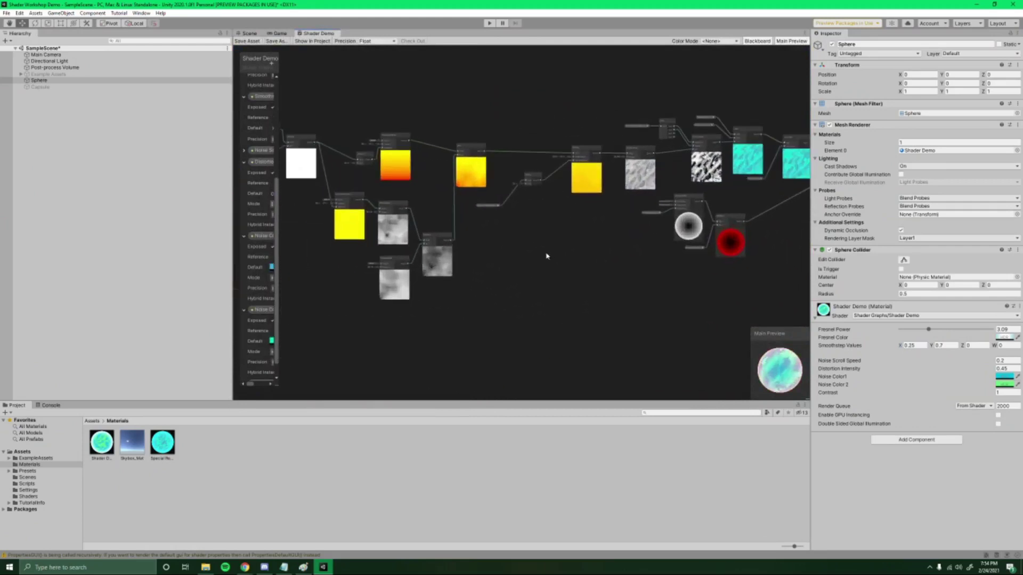
scroll(528, 229, "down", 2)
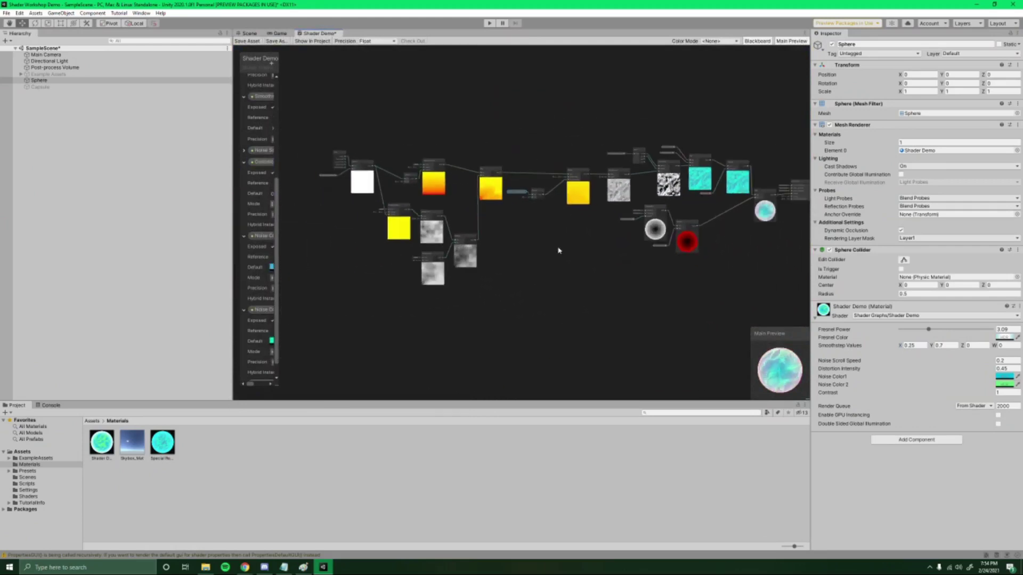
middle_click_drag(538, 222, 559, 251)
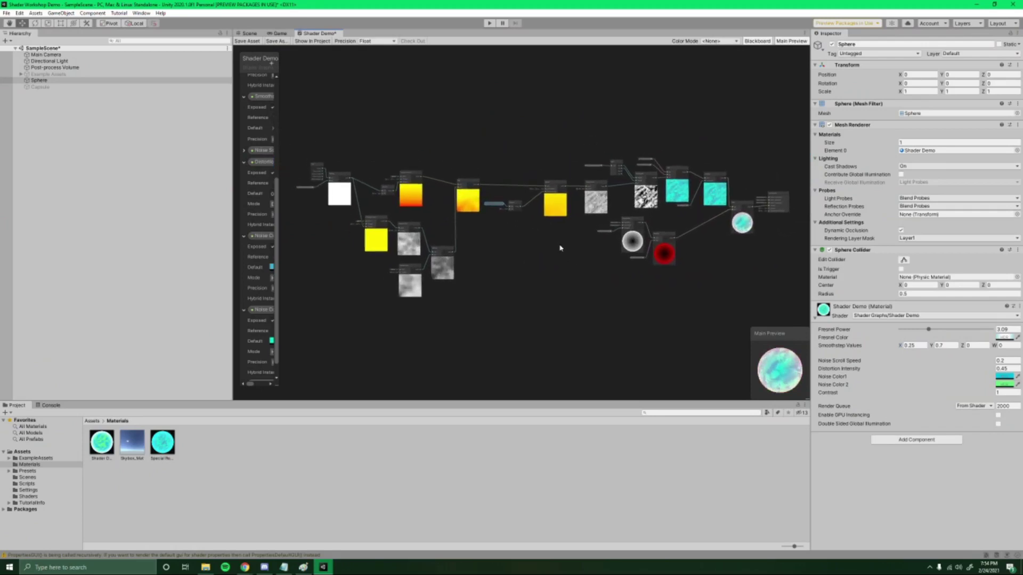
left_click_drag(313, 122, 733, 301)
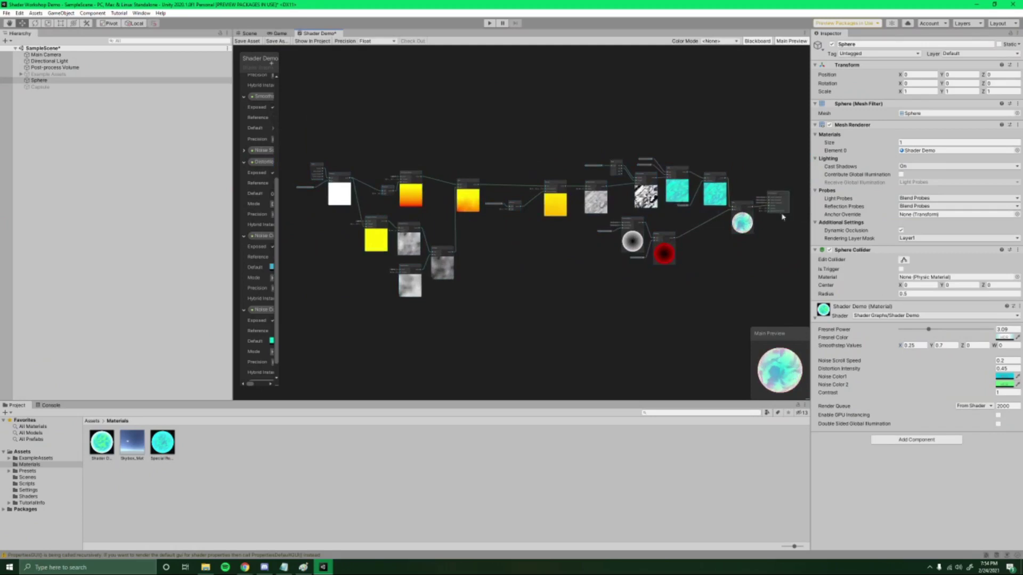
Group the Fresnel Effect and Multiply nodes with their two property nodes and move the group farther below the noise chain.
scroll(498, 178, "down", 1)
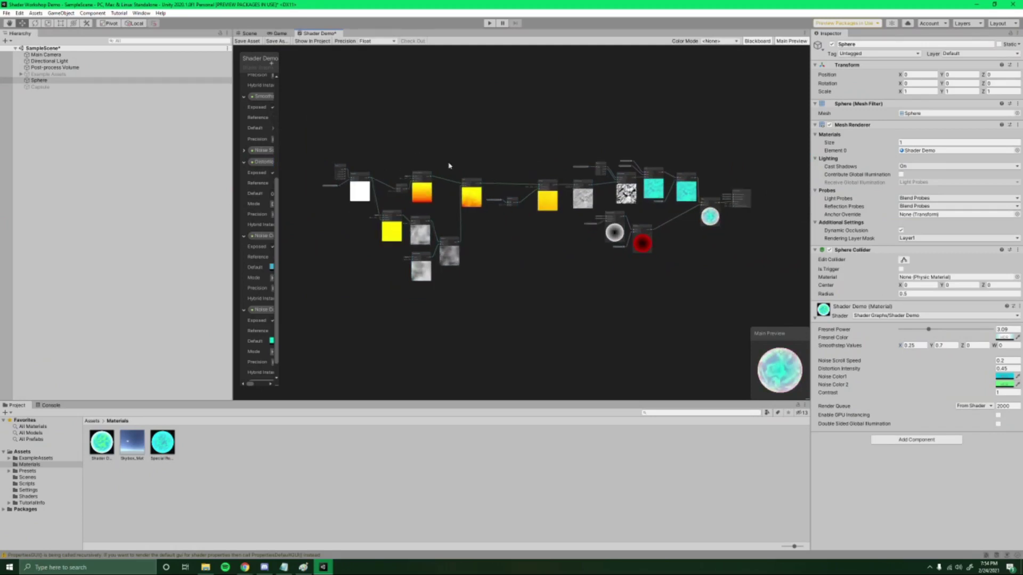
scroll(548, 177, "down", 1)
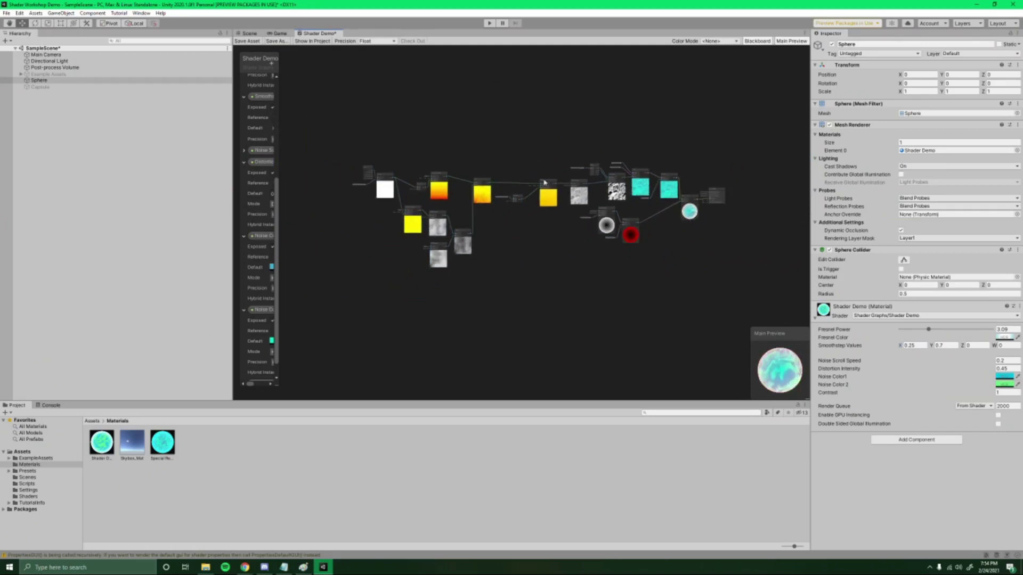
scroll(613, 258, "up", 2)
middle_click_drag(612, 258, 539, 298)
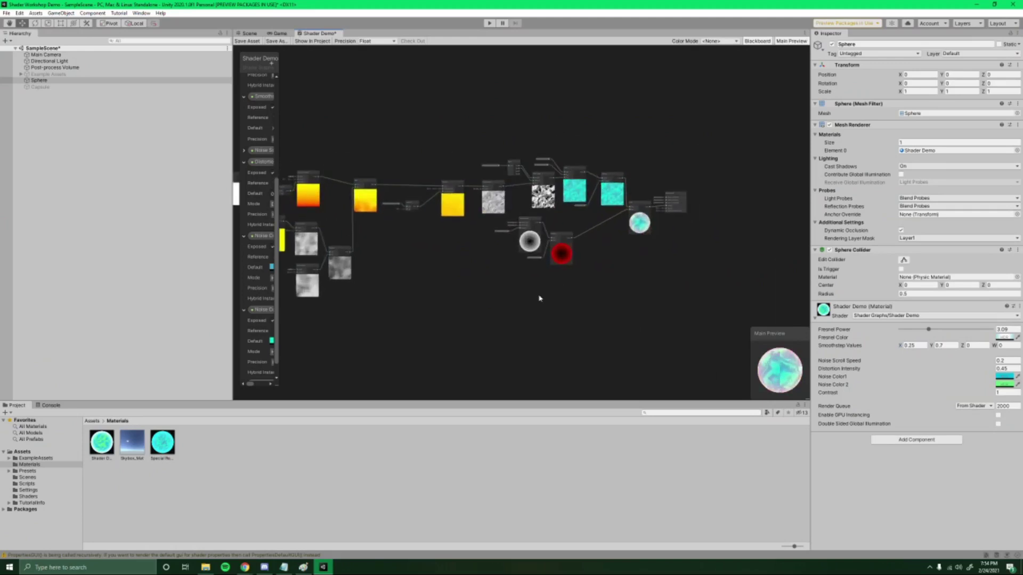
scroll(539, 299, "up", 3)
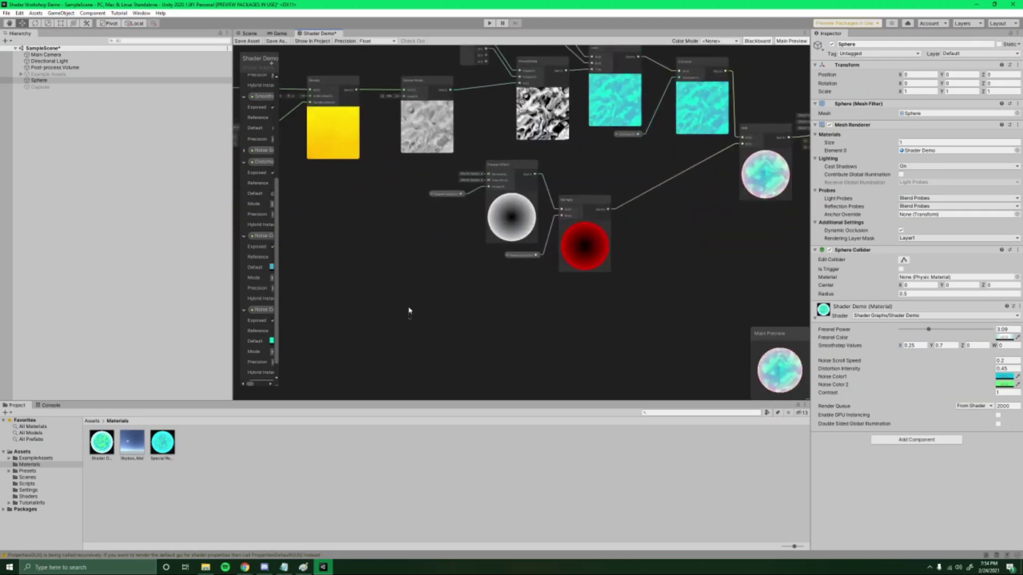
left_click_drag(413, 254, 374, 296)
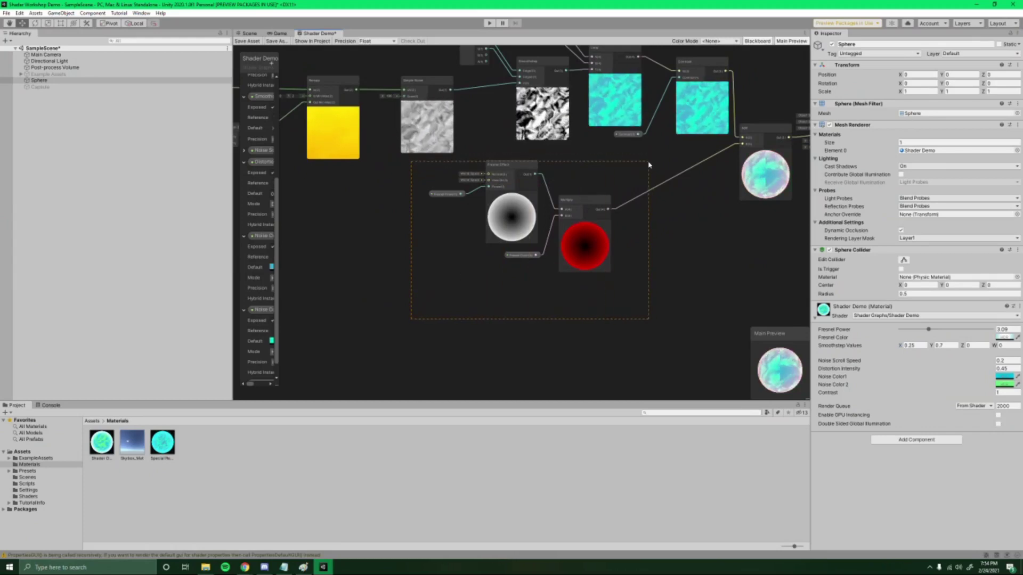
left_click_drag(648, 163, 625, 167)
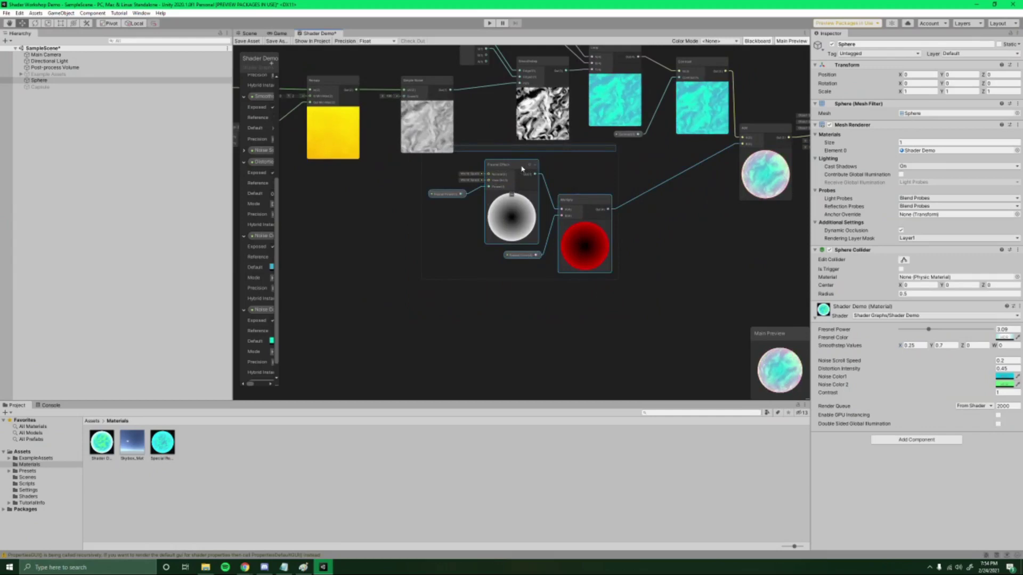
left_click_drag(516, 169, 540, 230)
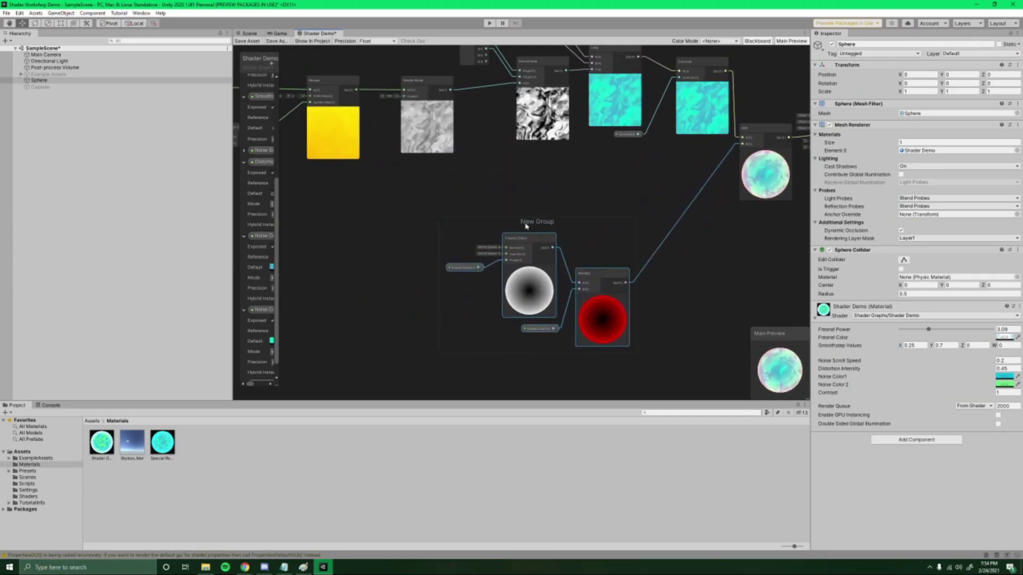
Rename the new node group to Fresnel.
left_click(542, 224)
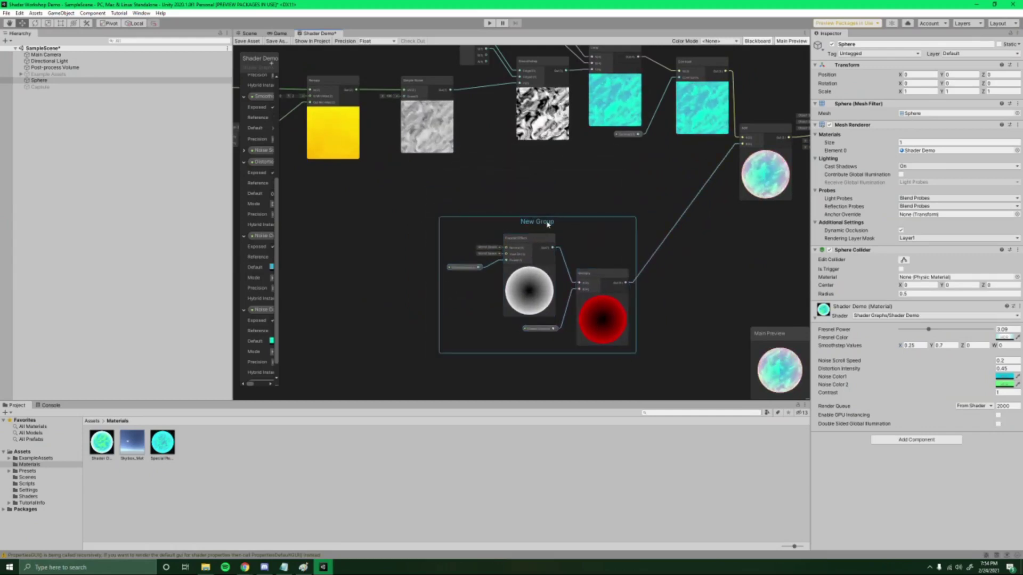
double_click(548, 224)
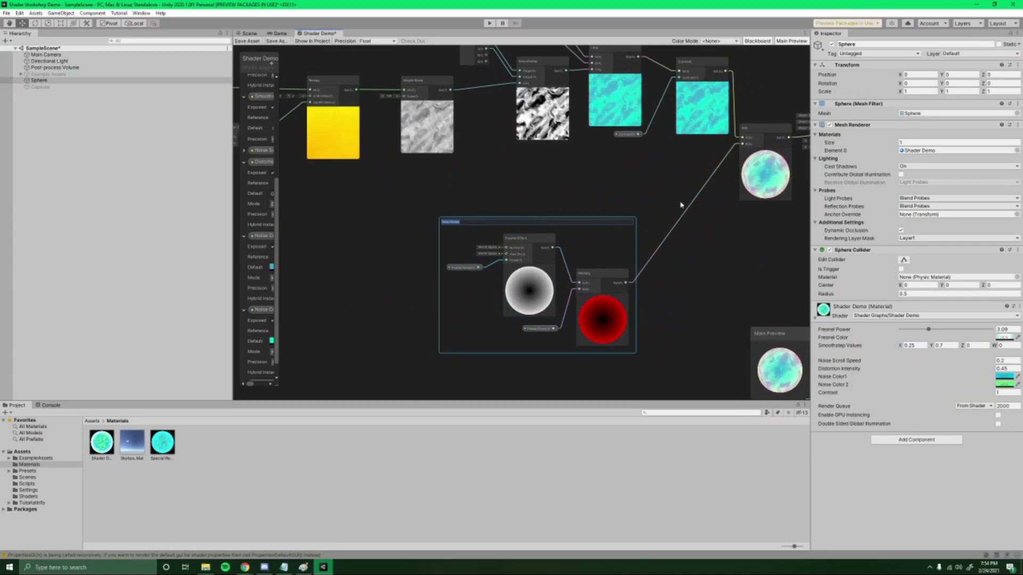
type("Fresnel")
key("Return")
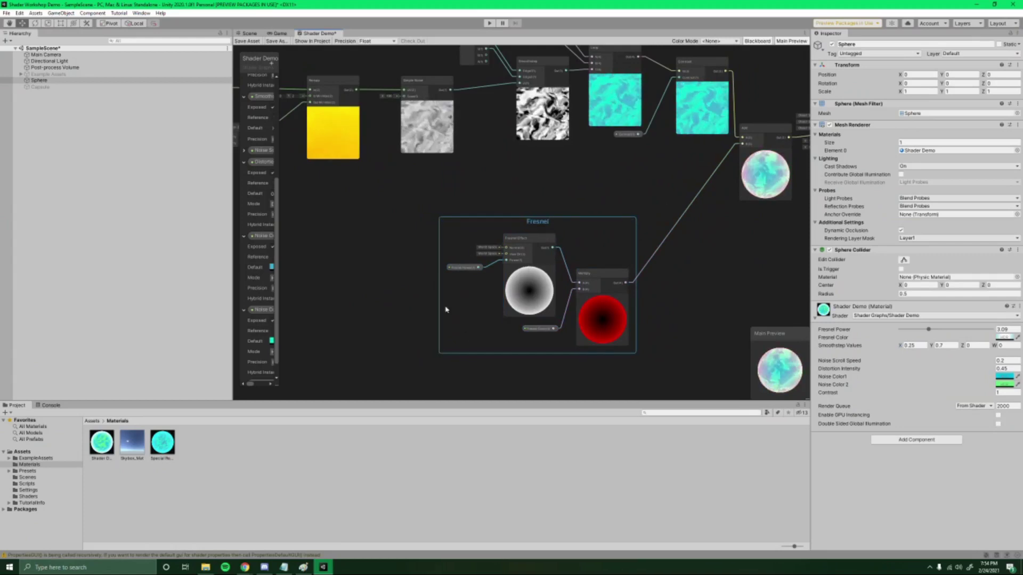
scroll(549, 230, "up", 3)
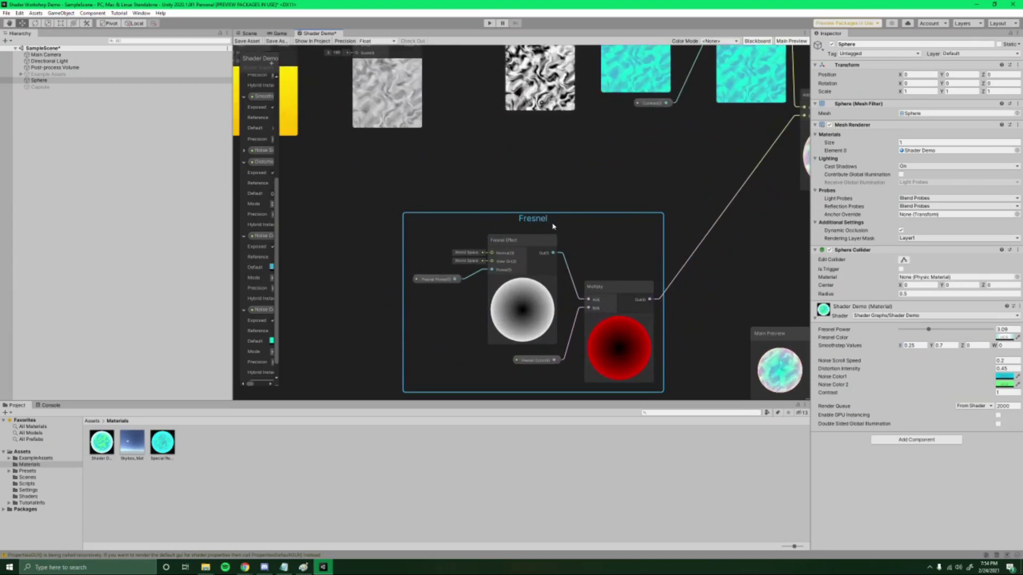
Move the Smoothstep node aside and group the Lerp and Contrast nodes with their property nodes under the title Noise Color.
scroll(693, 261, "down", 5)
middle_click_drag(714, 267, 523, 278)
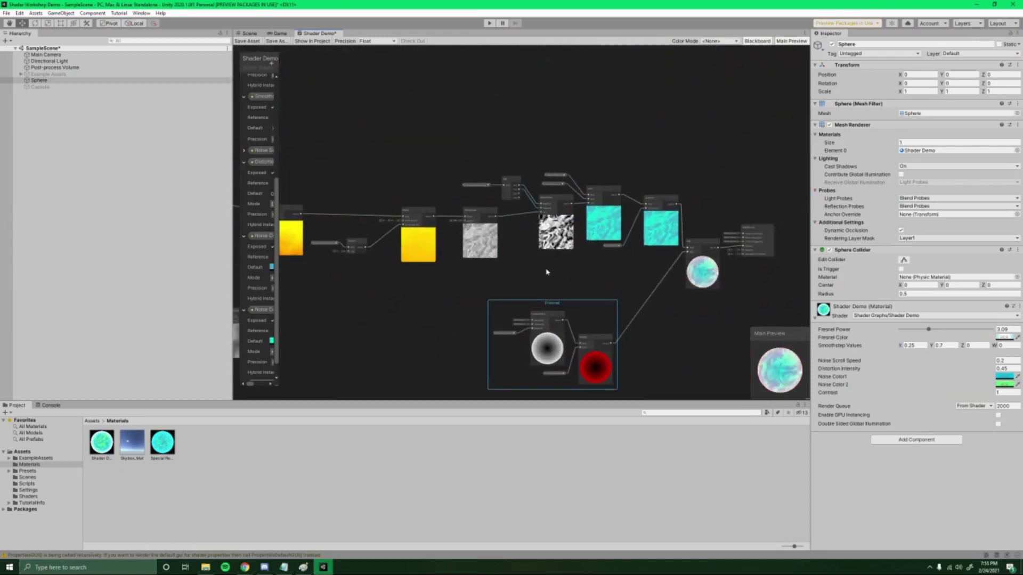
scroll(549, 203, "up", 3)
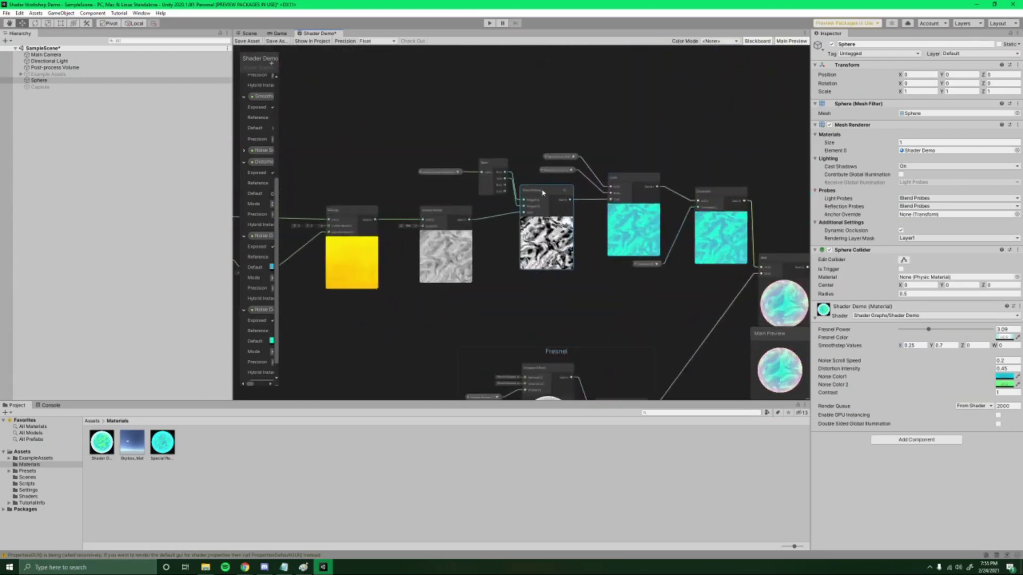
left_click_drag(546, 198, 512, 224)
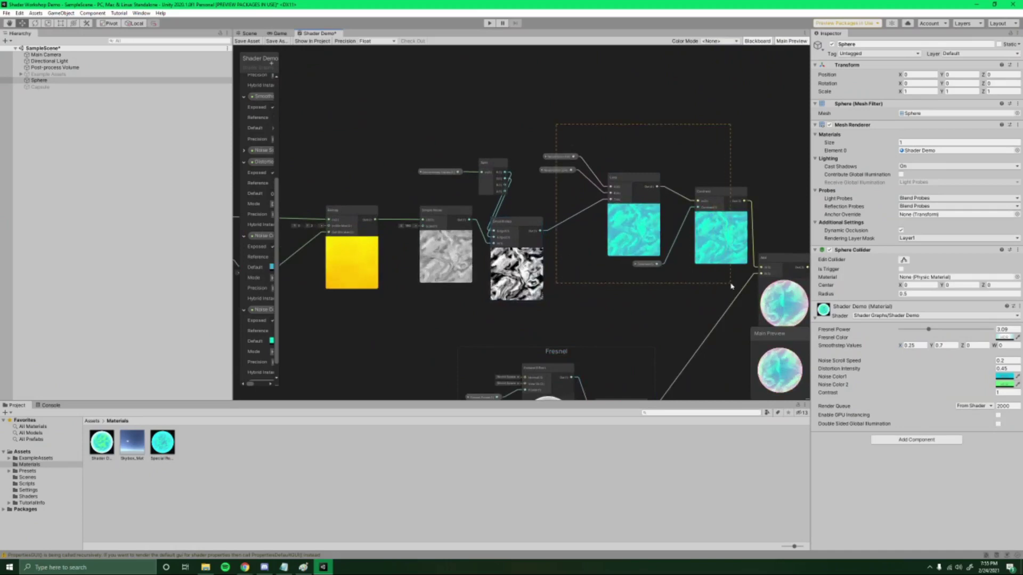
left_click_drag(736, 278, 736, 278)
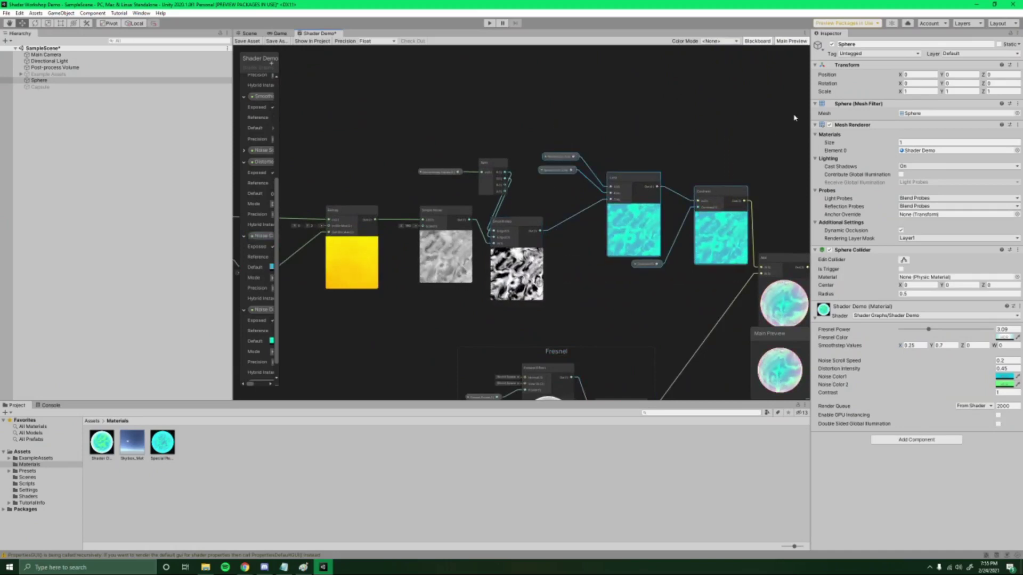
key("ctrl+g")
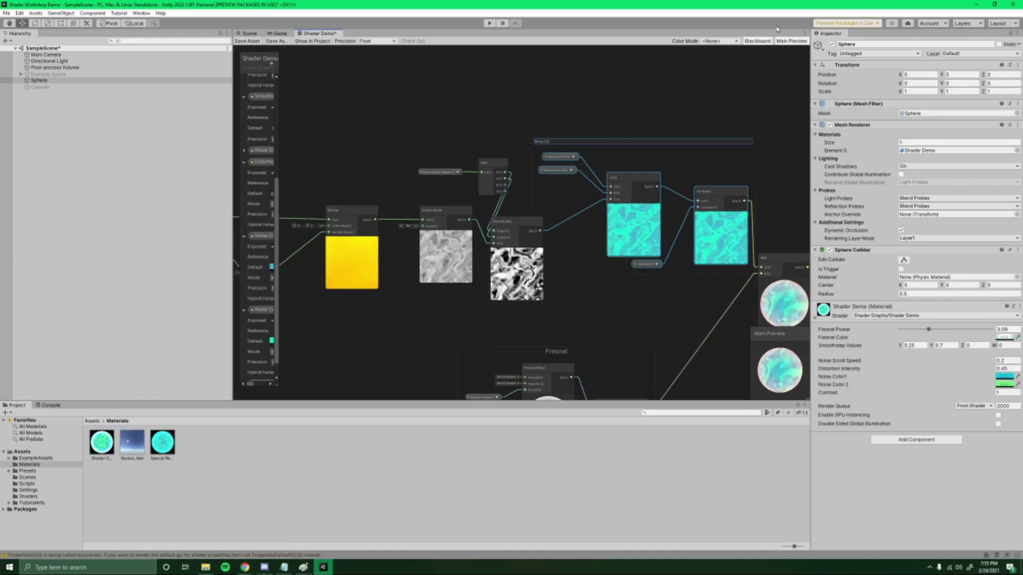
key("Return")
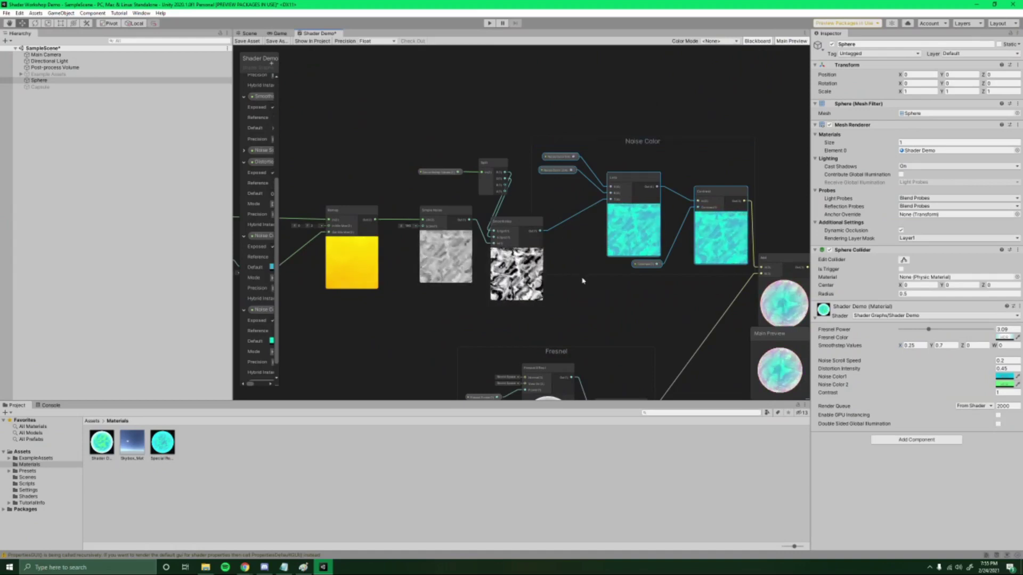
Move the master and Add nodes farther along the graph and stack the Noise Color group above the Fresnel group before them.
scroll(580, 279, "up", 2)
left_click_drag(585, 131, 579, 184)
scroll(579, 184, "down", 3)
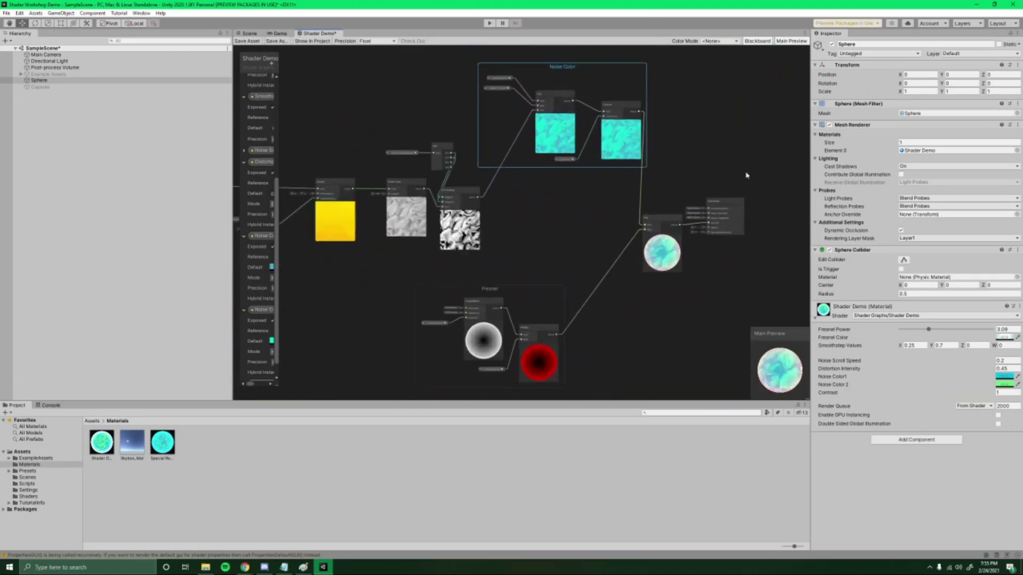
left_click_drag(698, 202, 779, 216)
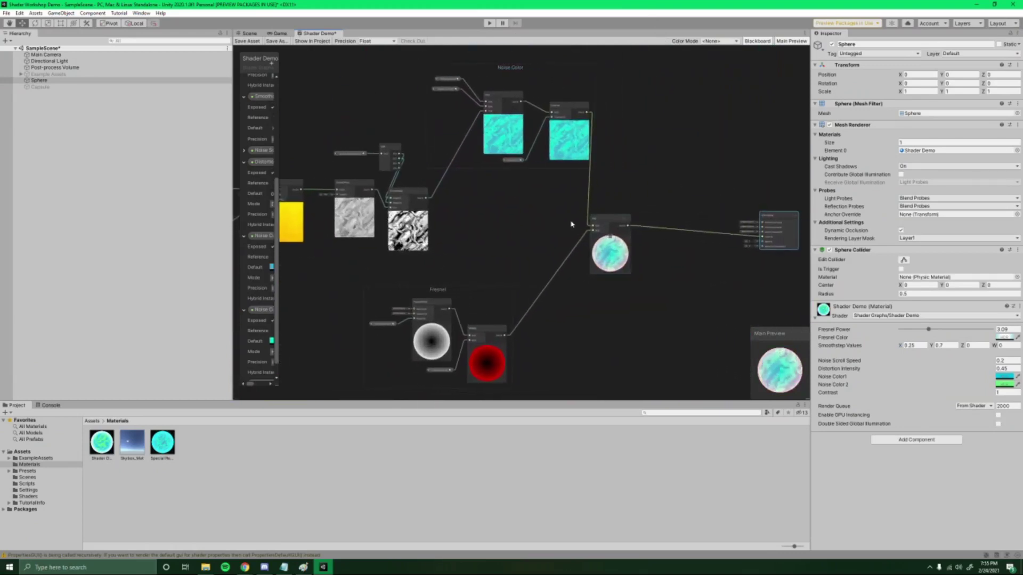
left_click_drag(610, 219, 706, 229)
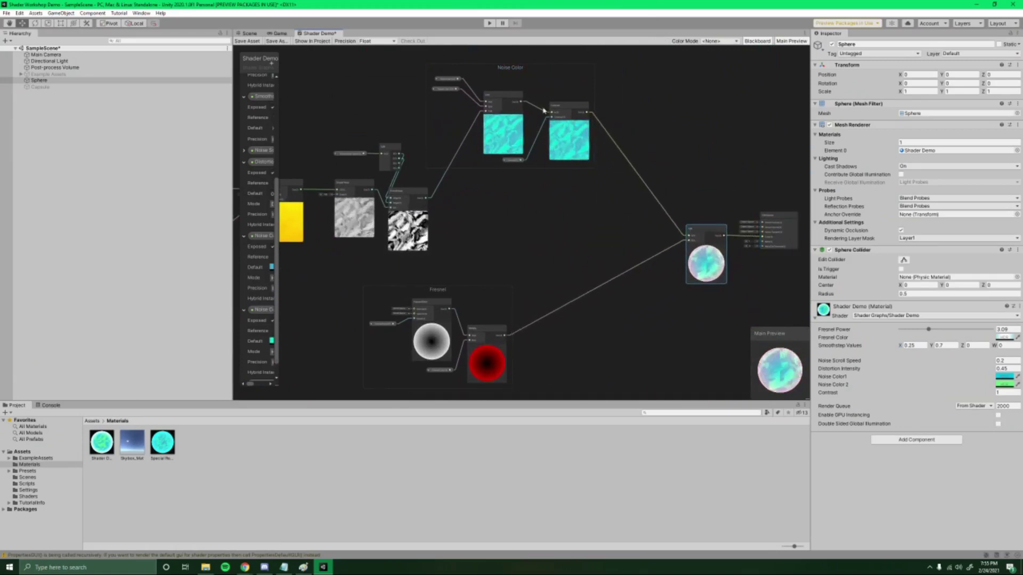
left_click_drag(543, 110, 603, 188)
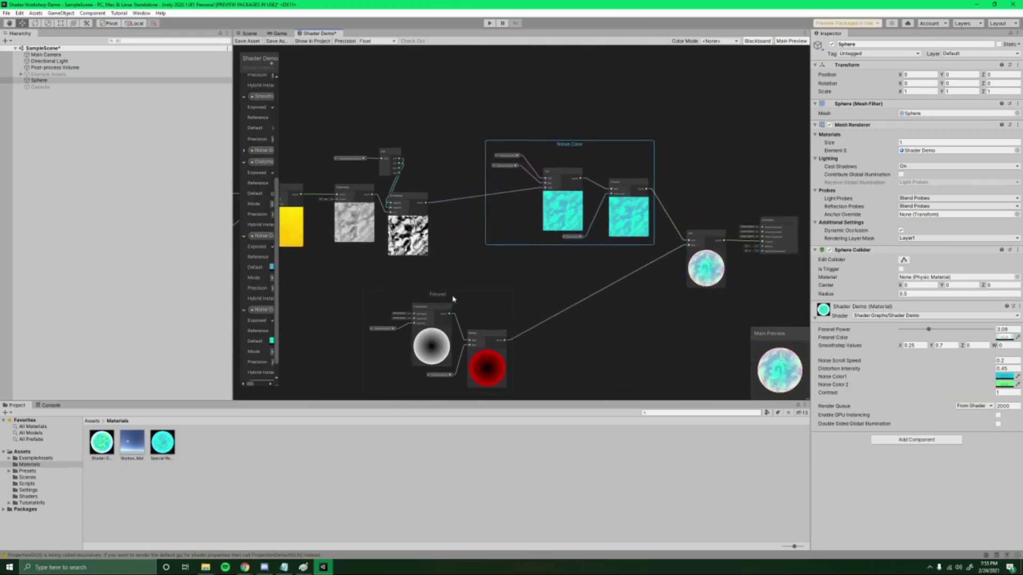
left_click_drag(454, 299, 587, 270)
Reposition the Smoothstep node between the noise node and the Noise Color group so its connections run nearly straight.
middle_click_drag(402, 199, 460, 211)
left_click_drag(461, 211, 498, 207)
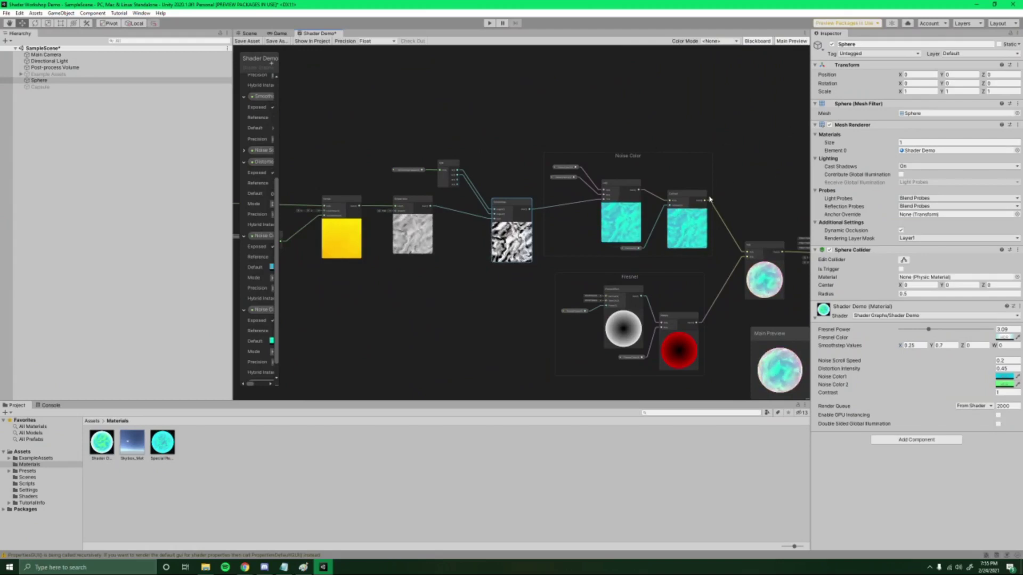
left_click_drag(510, 205, 508, 195)
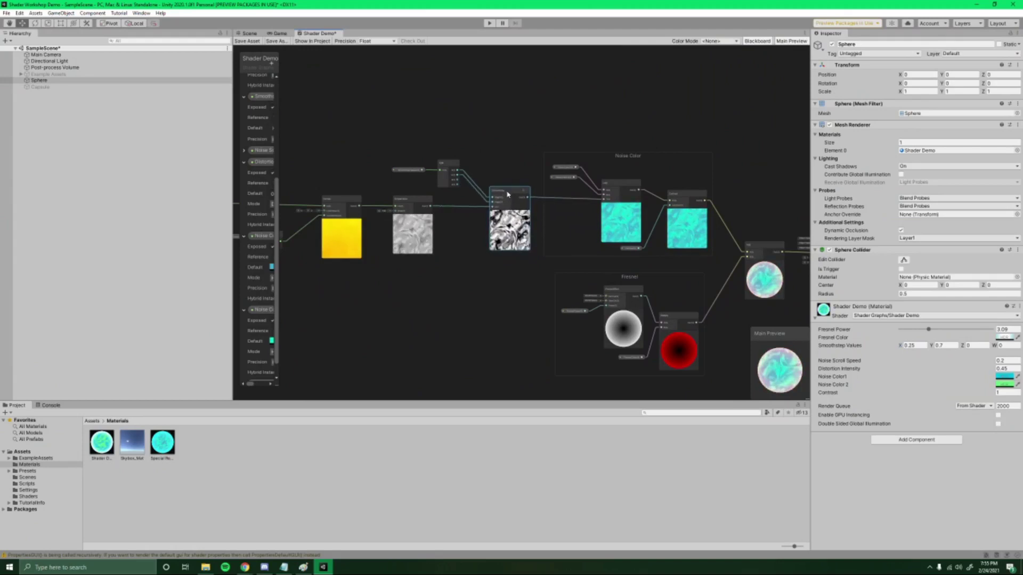
Look over the grouped node layout and save the Shader Demo graph asset.
middle_click_drag(467, 312, 512, 258)
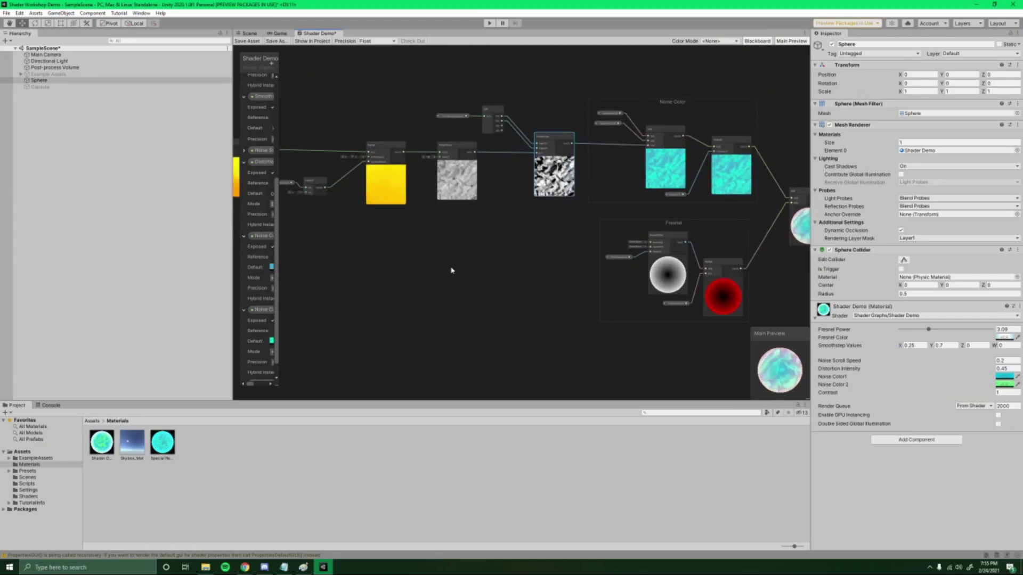
middle_click_drag(534, 251, 375, 292)
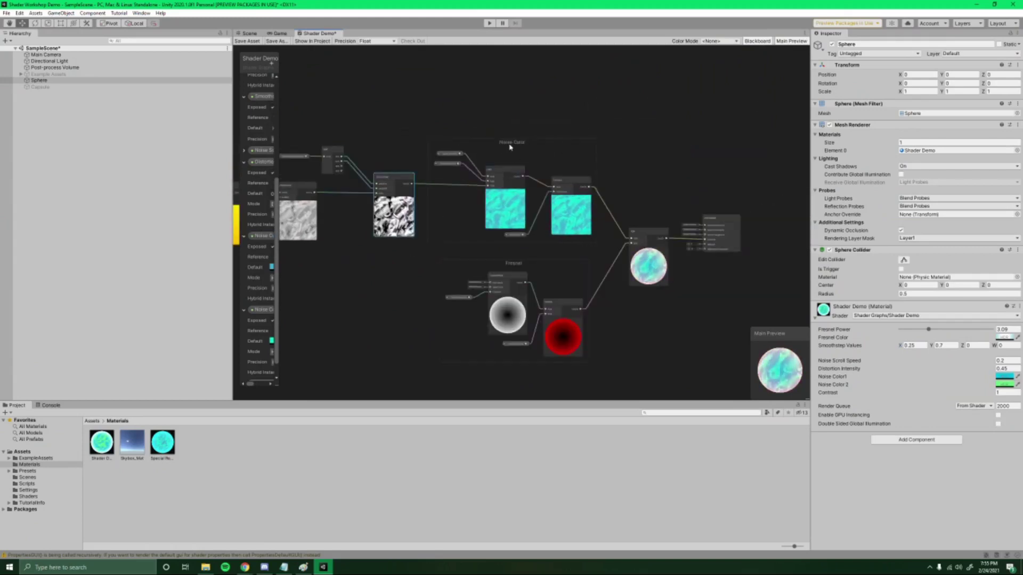
middle_click_drag(480, 131, 524, 155)
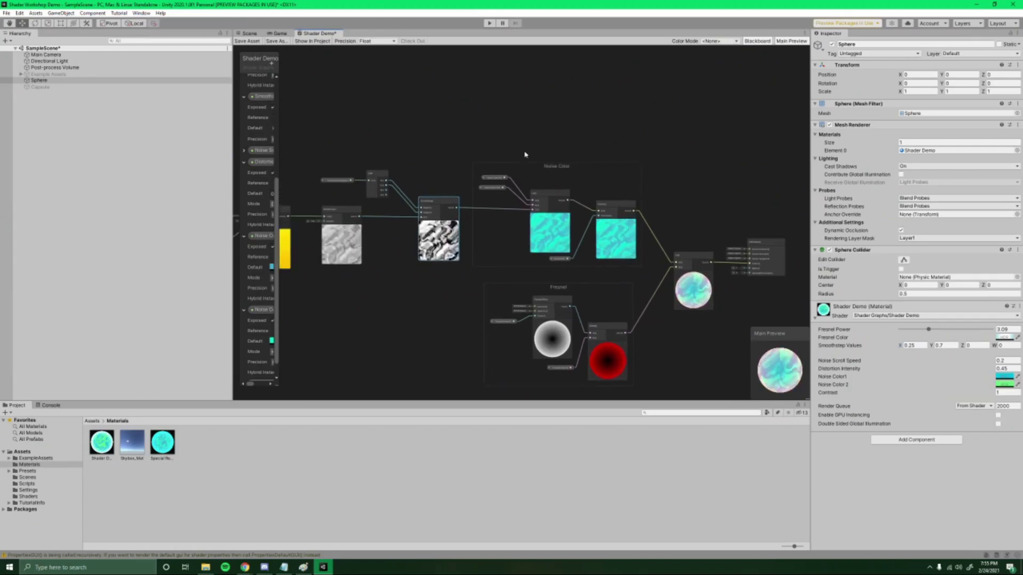
left_click(253, 41)
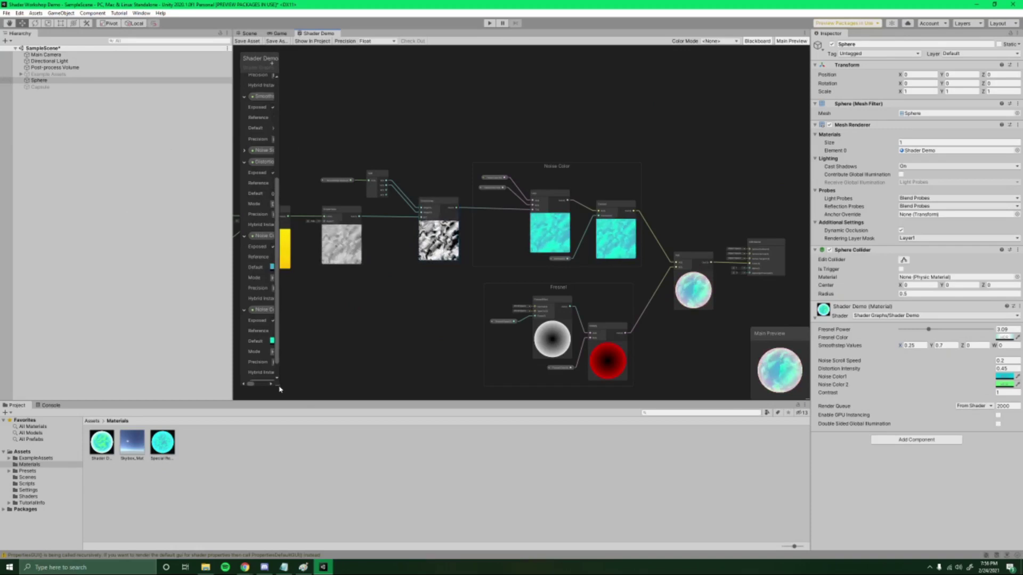
Create a sticky note in the empty area below the nodes and title it "New Stuff!!".
right_click(348, 367)
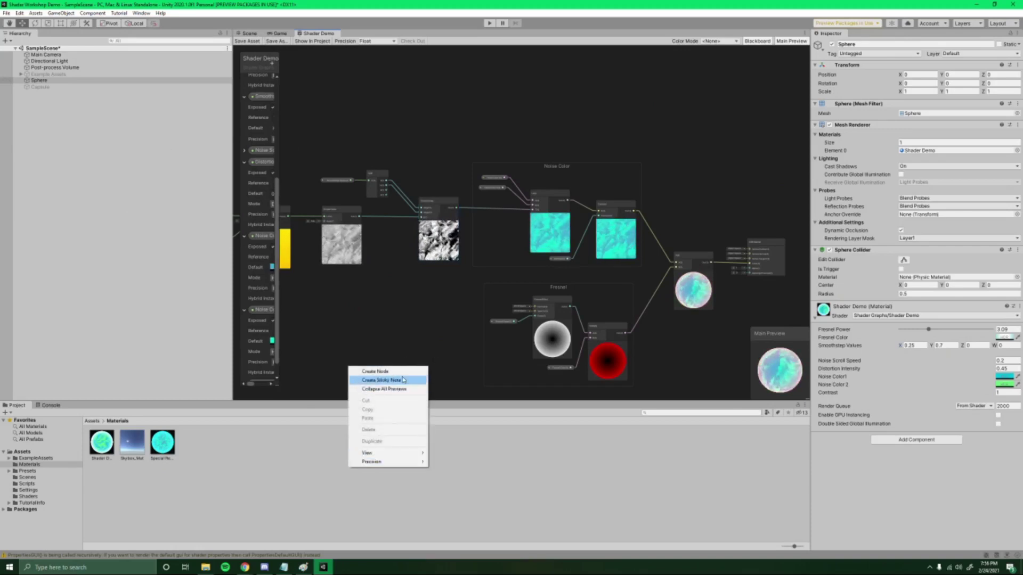
left_click(486, 361)
middle_click_drag(397, 333, 560, 226)
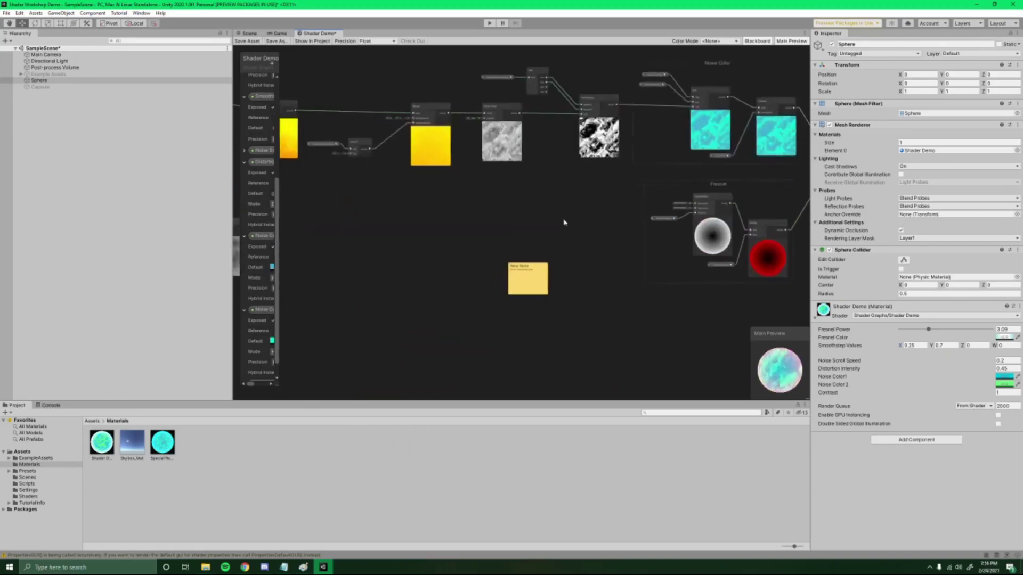
scroll(530, 282, "up", 5)
double_click(501, 244)
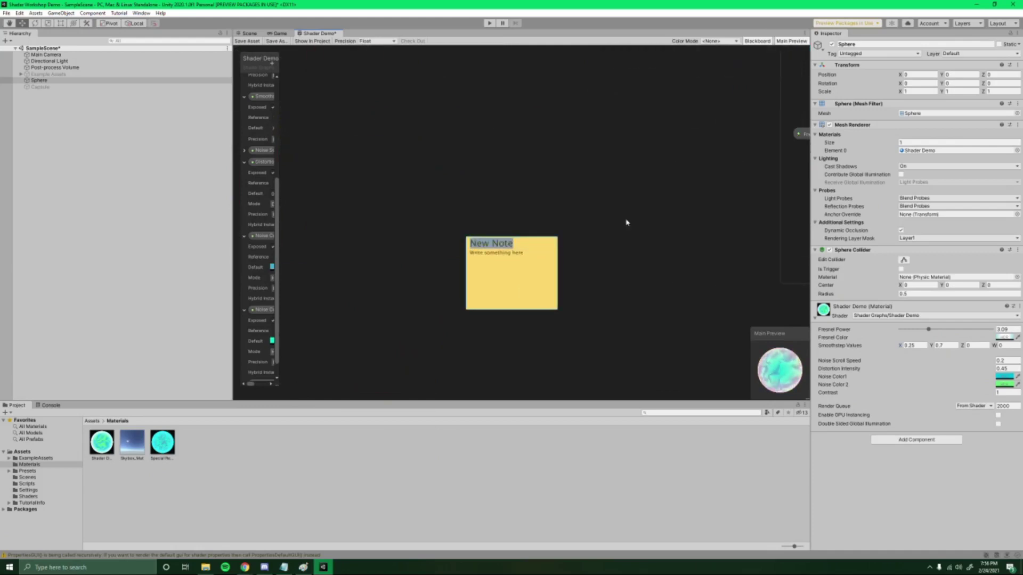
type("Ne")
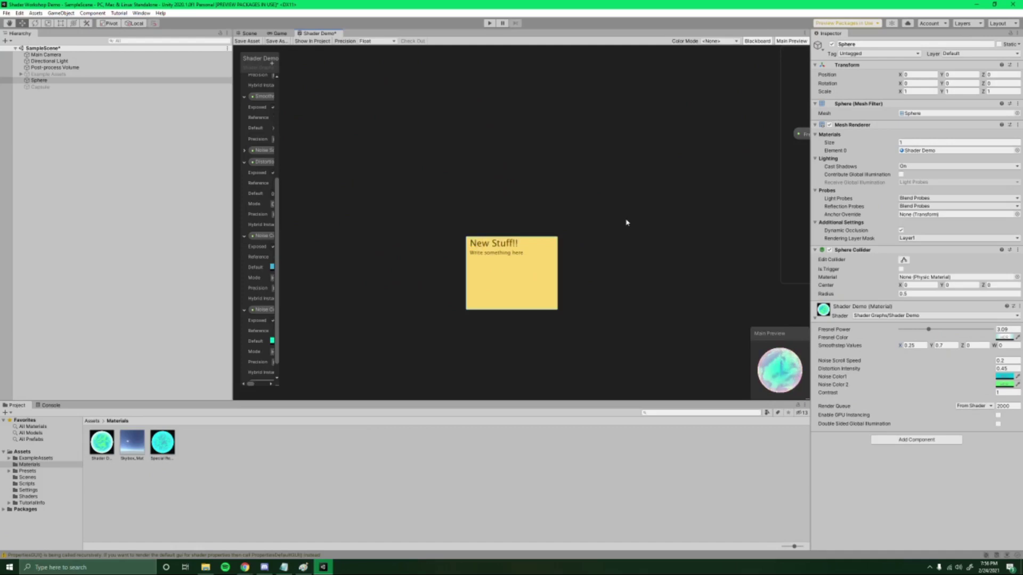
Enter "Here's all the stuff left to implement:" as the sticky note's body text.
double_click(506, 259)
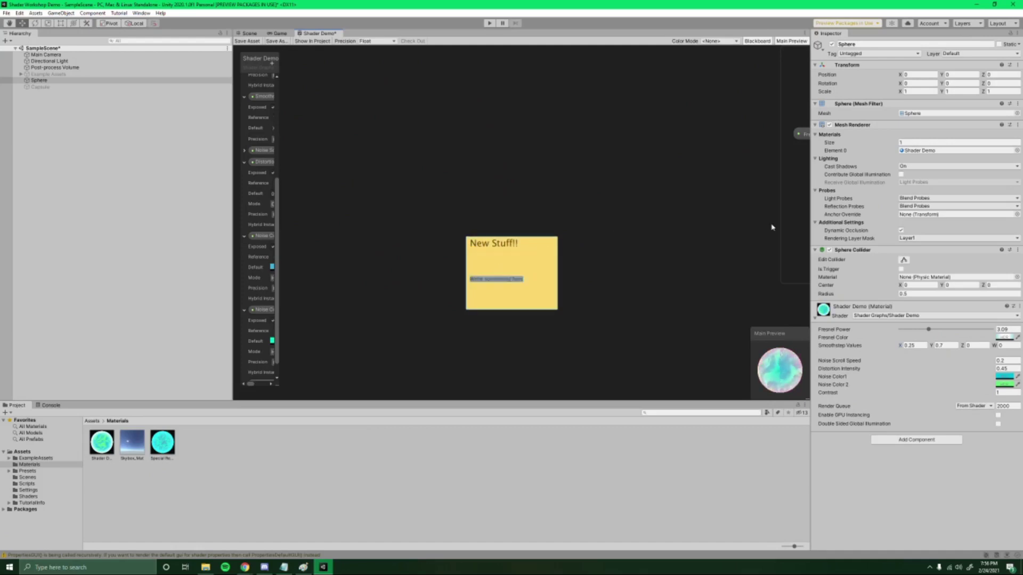
type("Here's all the stu")
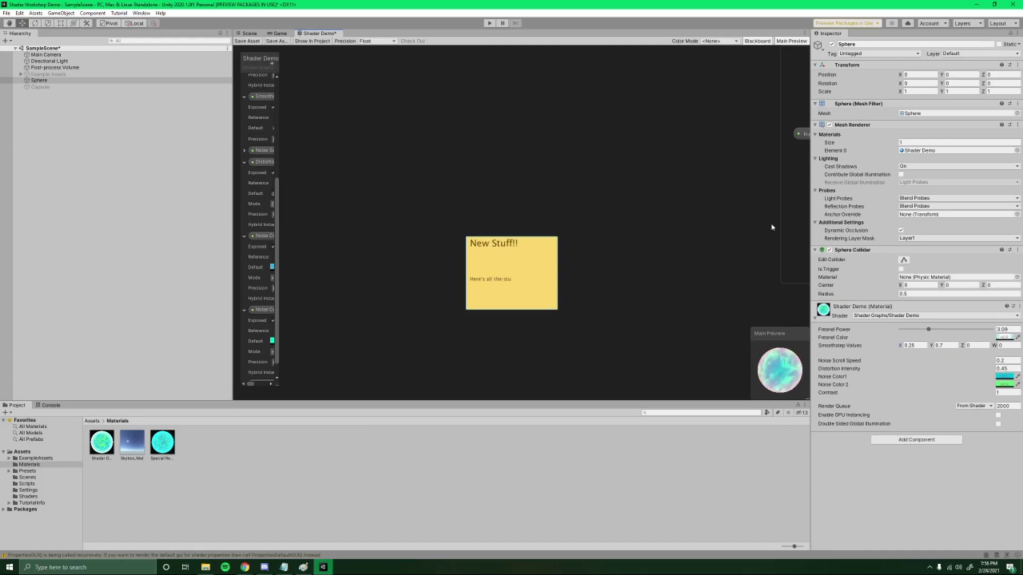
type("ff left to imple")
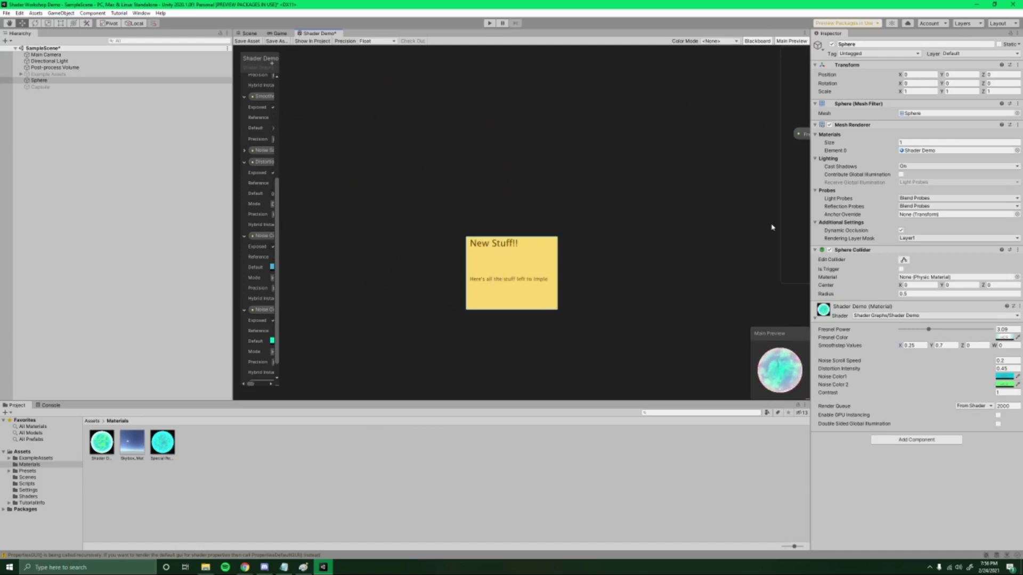
type("ment:")
key("Return")
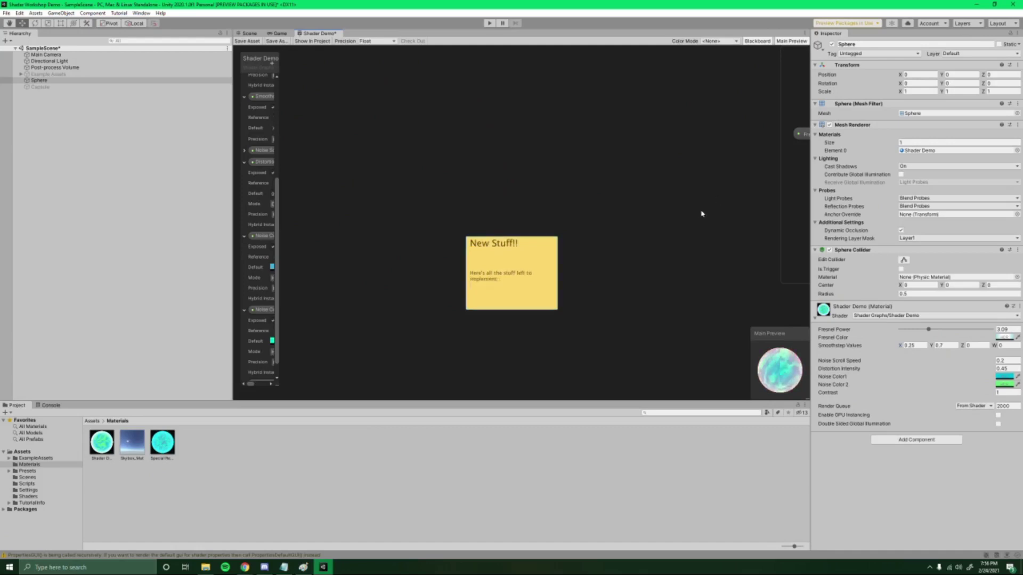
Reposition the "New Stuff!!" sticky note closer beneath the main row of nodes.
left_click(701, 214)
scroll(758, 187, "down", 3)
middle_click_drag(758, 187, 671, 233)
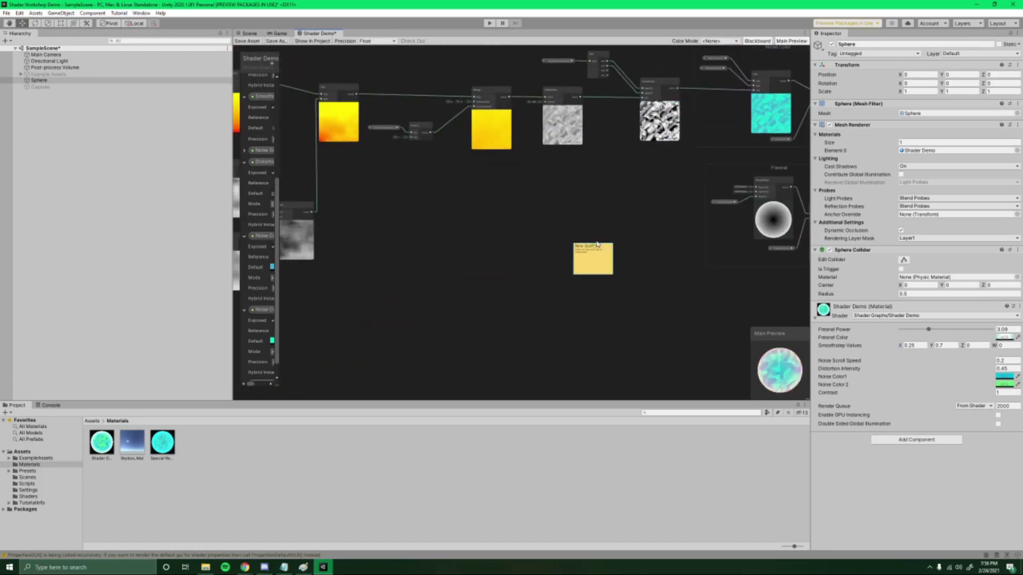
left_click_drag(586, 253, 553, 221)
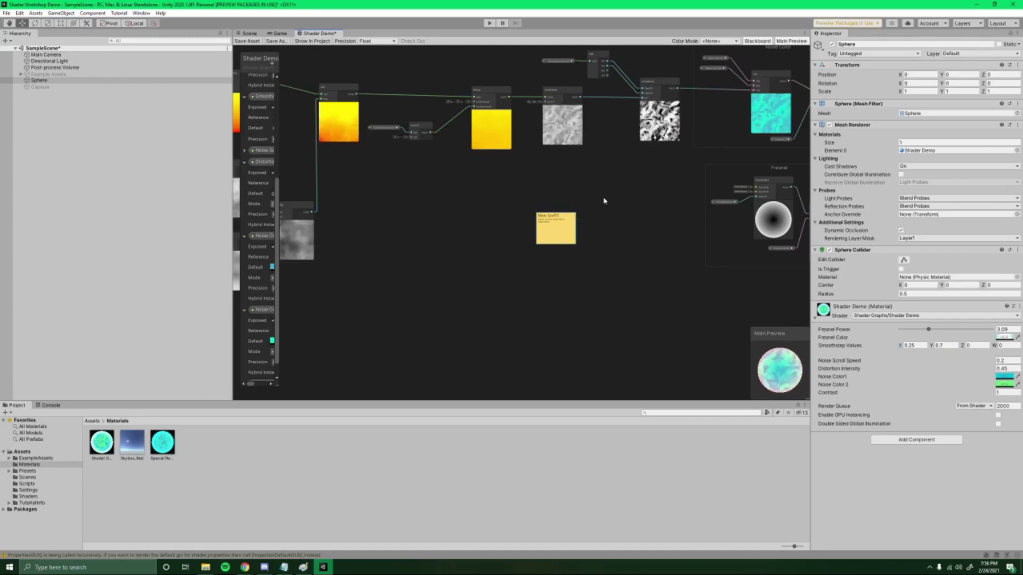
Delete the "New Stuff!!" sticky note from the empty area below the nodes.
left_click_drag(612, 157, 474, 305)
key("Delete")
key("a")
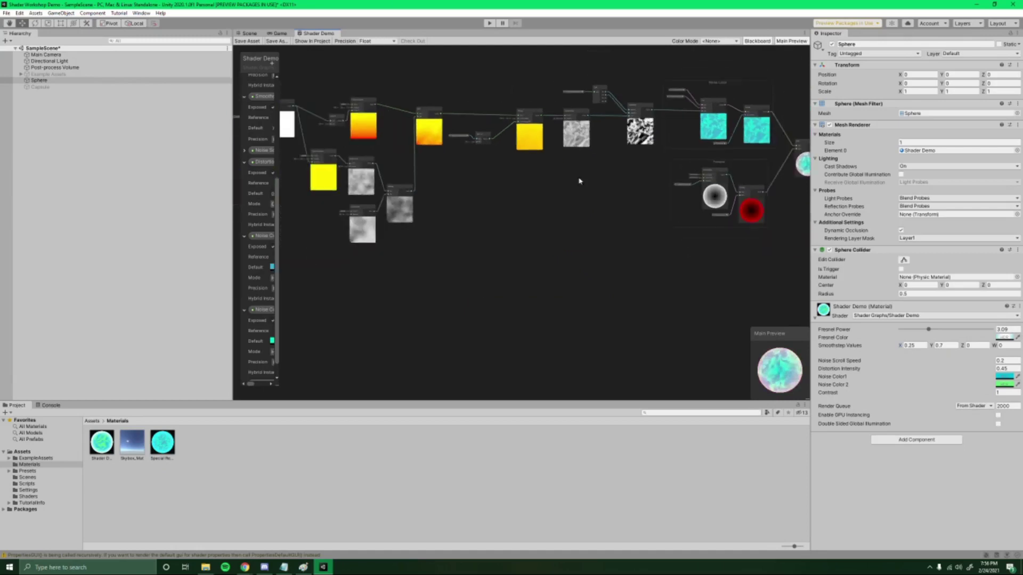
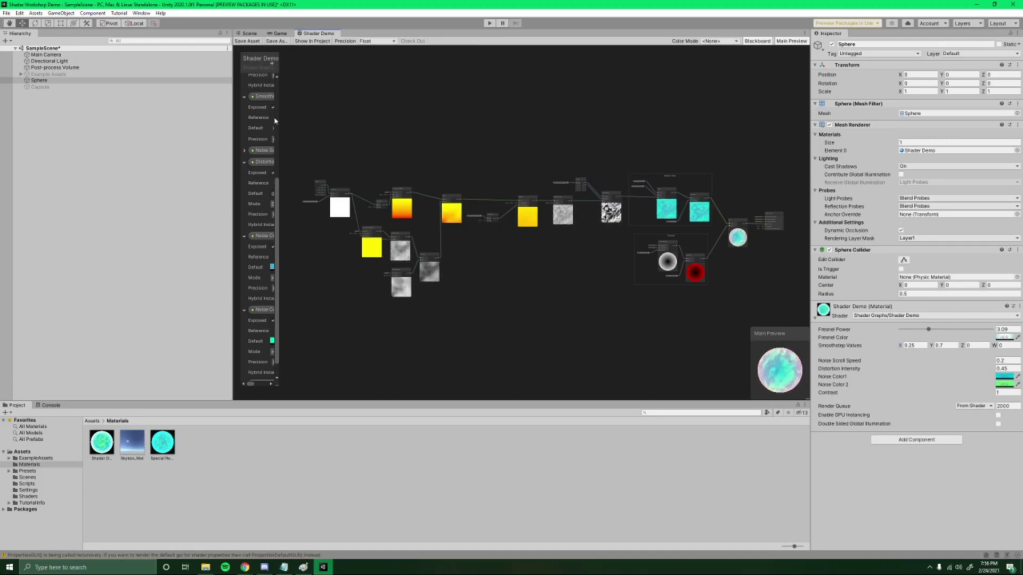
Move the yellow-preview node and the grey noise nodes of the lower branch slightly up, closer to the main row.
scroll(532, 166, "up", 1)
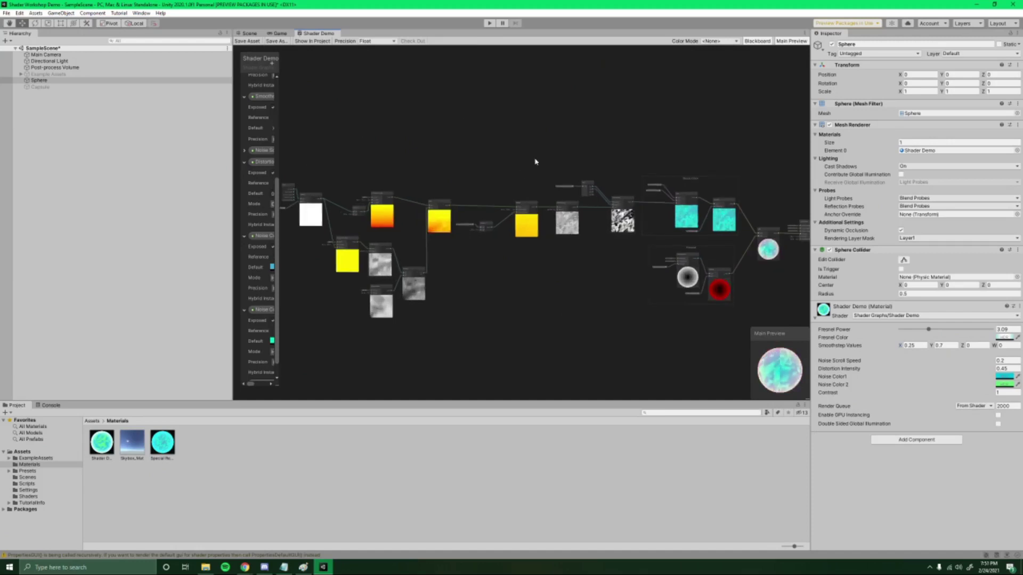
scroll(614, 149, "down", 1)
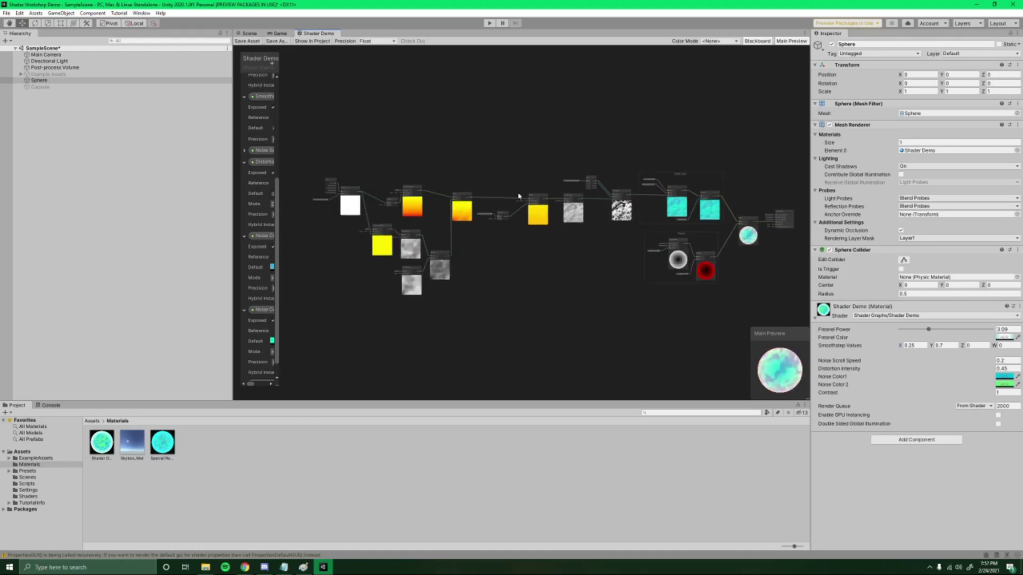
left_click_drag(373, 235, 410, 233)
left_click_drag(410, 273, 440, 244)
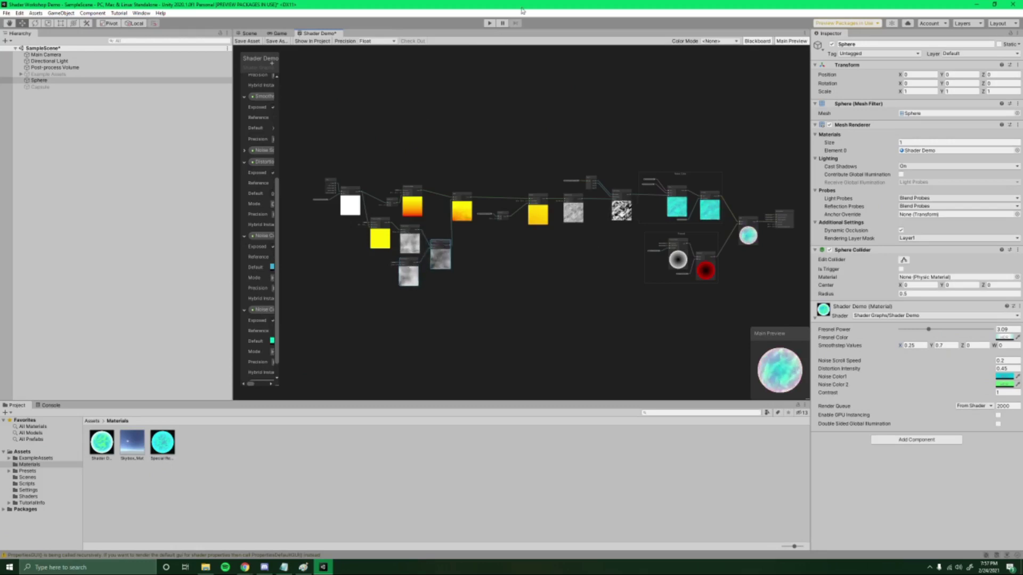
Maximize the Shader Demo graph window and capture a screen snip of the whole node network.
left_click(552, 260)
key("shift+space")
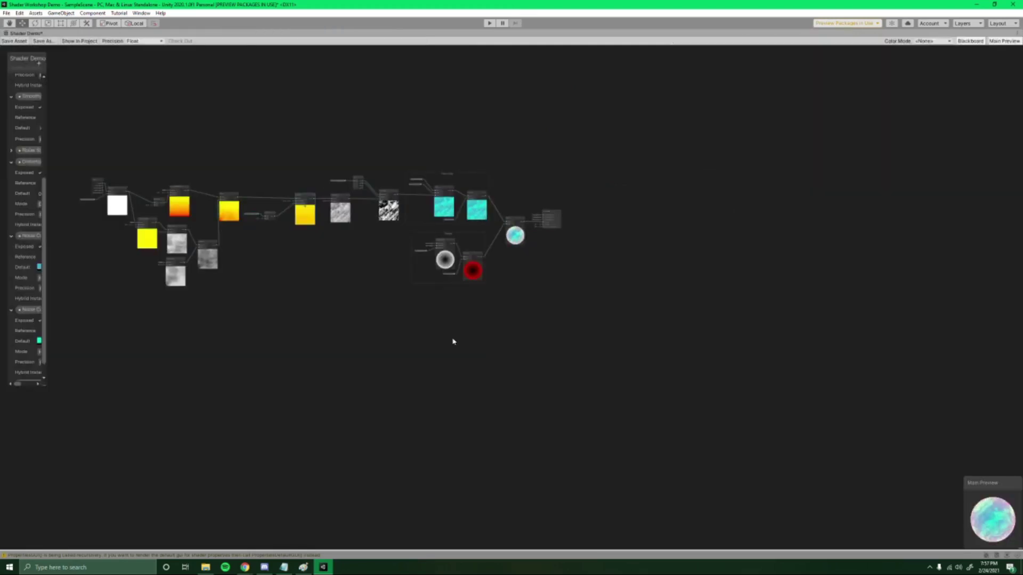
key("a")
middle_click_drag(745, 444, 737, 481)
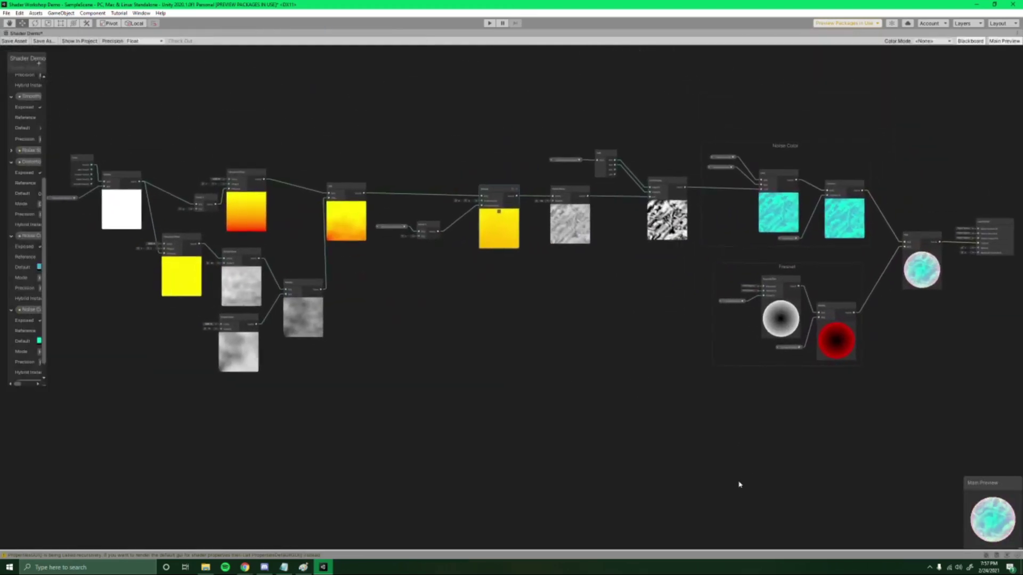
scroll(742, 487, "up", 2)
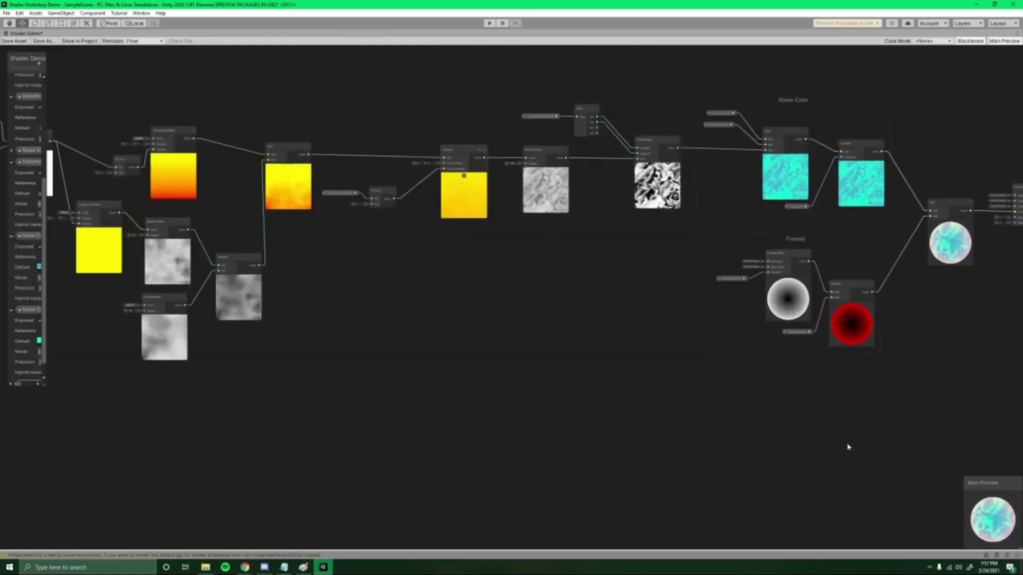
key("super+shift+s")
key("Escape")
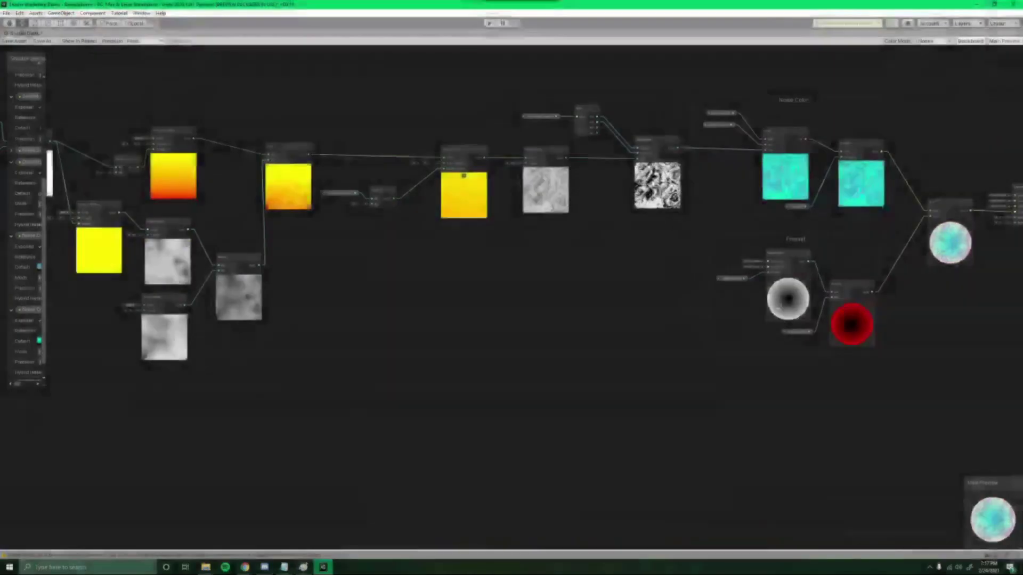
key("a")
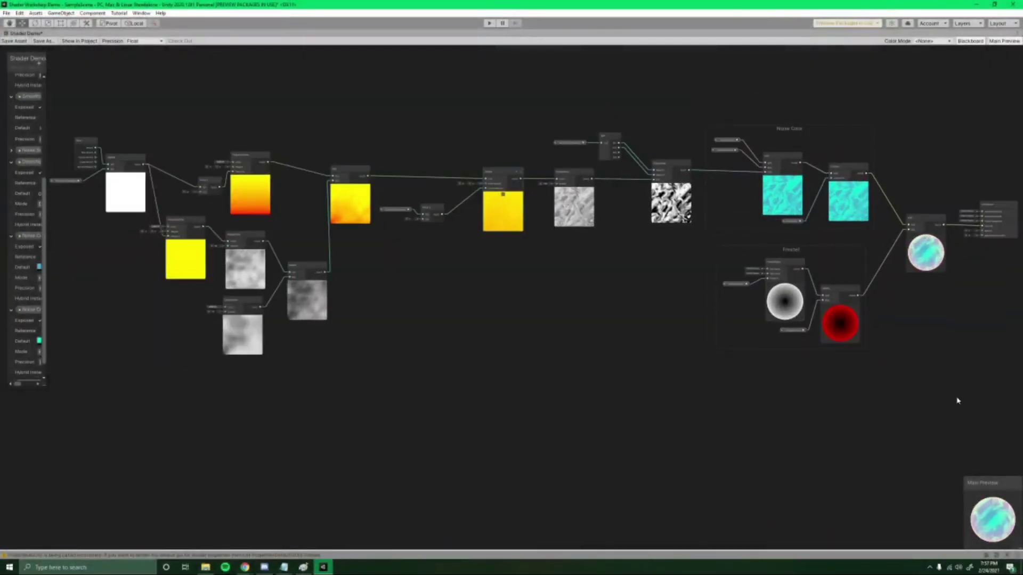
key("super+shift+s")
mouse_move(1021, 64)
left_mouse_down()
mouse_move(757, 400)
mouse_move(133, 429)
mouse_move(42, 431)
mouse_move(46, 418)
left_mouse_up()
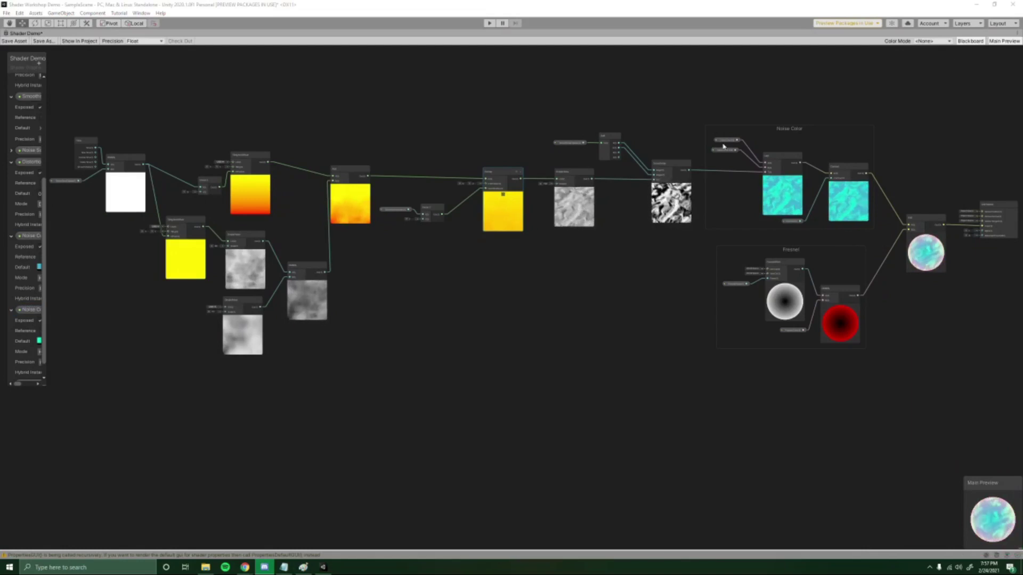
Restore the graph window to the normal editor layout and save the Shader Demo graph asset.
left_click(528, 134)
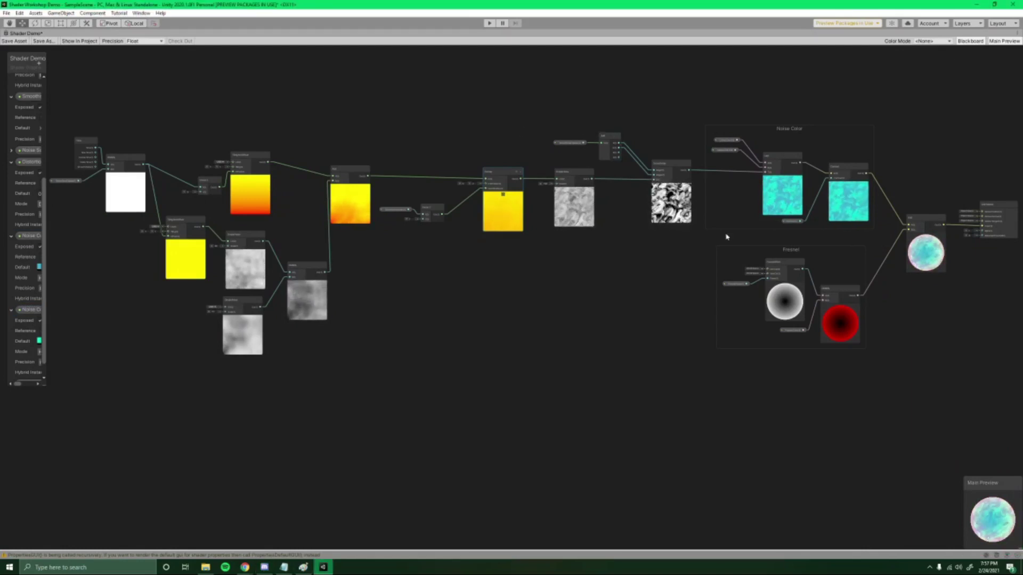
key("shift+space")
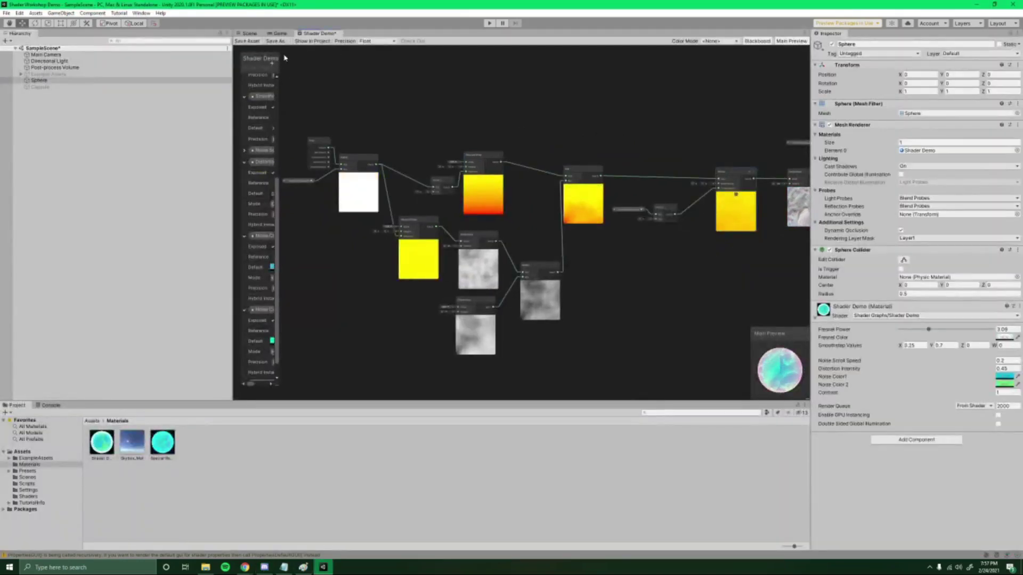
left_click(246, 41)
Examine the complete node network in the graph with all of its nodes selected.
scroll(607, 189, "down", 8)
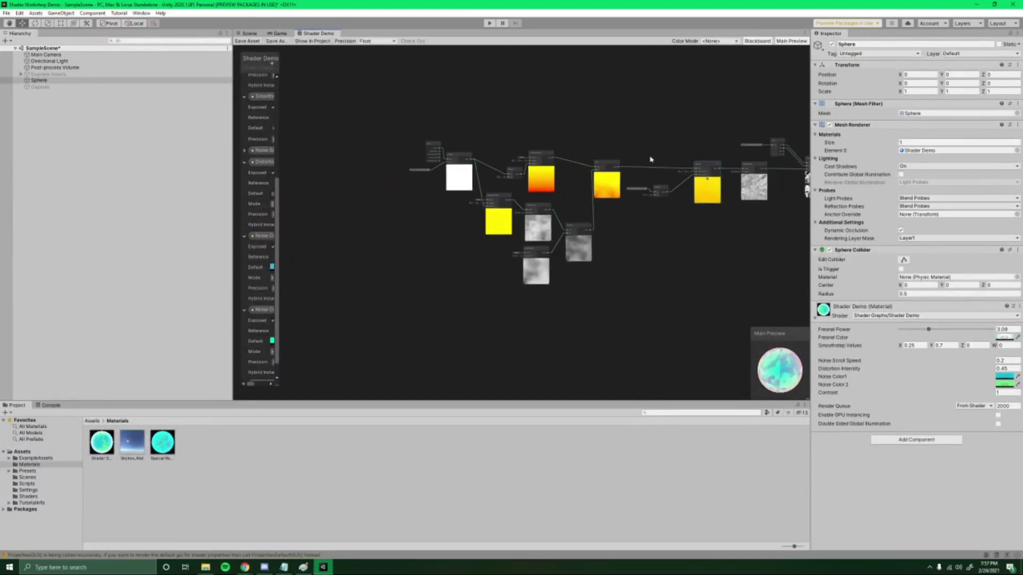
middle_click_drag(519, 269, 556, 282)
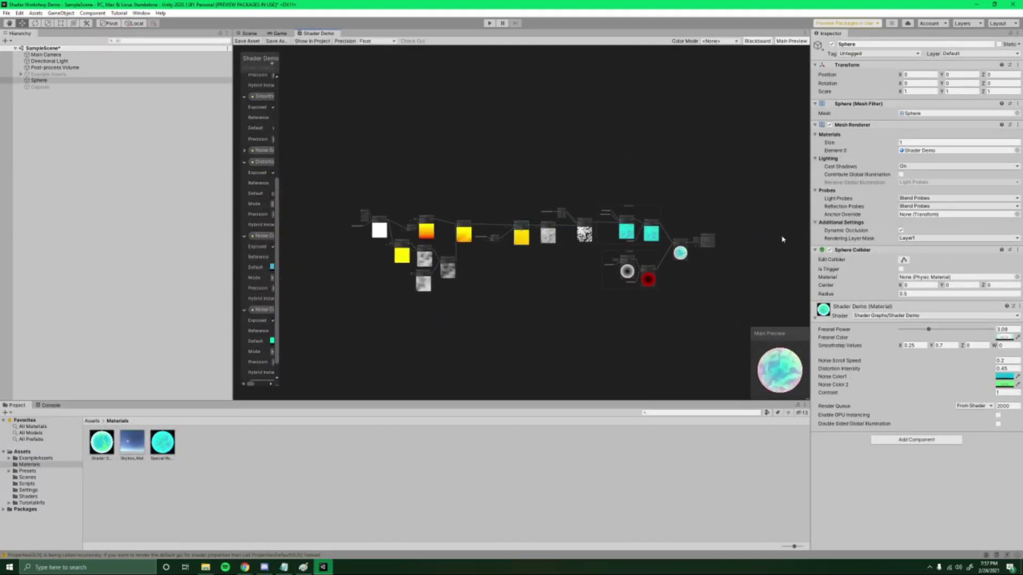
left_click_drag(335, 174, 740, 281)
scroll(509, 142, "up", 2)
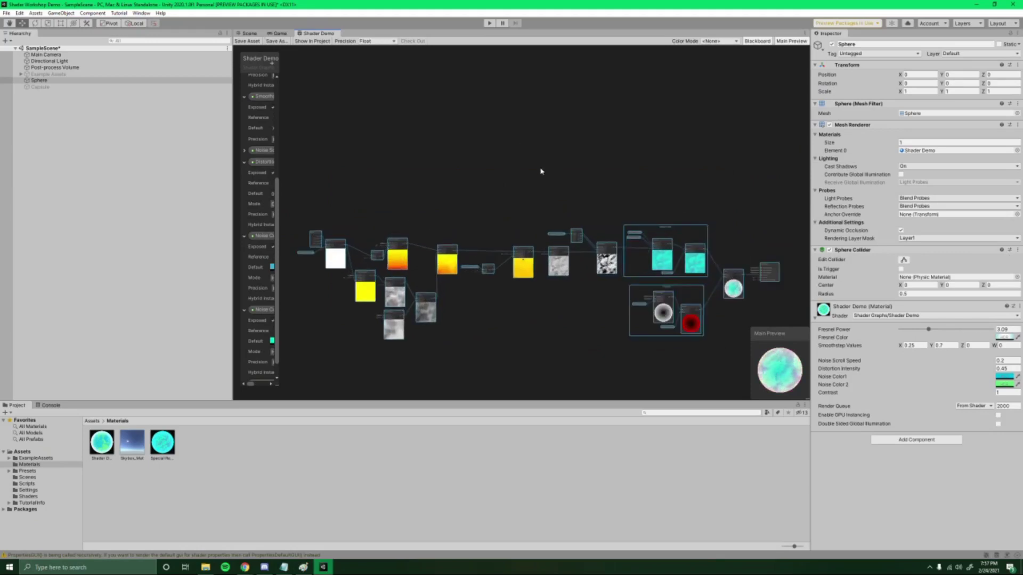
middle_click_drag(589, 174, 579, 91)
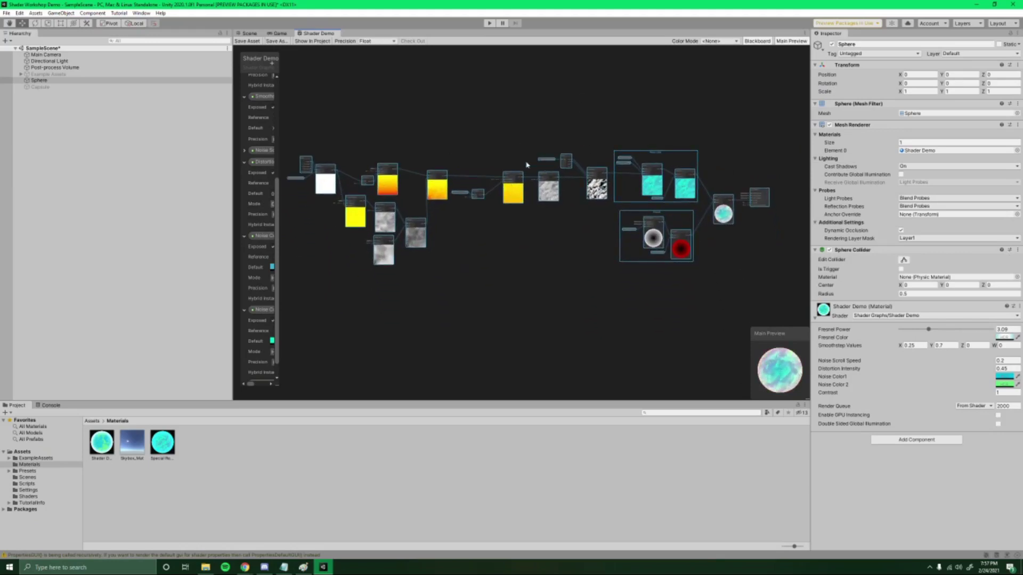
View the sphere in the Scene view and compare the properties of the Shader Demo and Special Request materials.
left_click(260, 34)
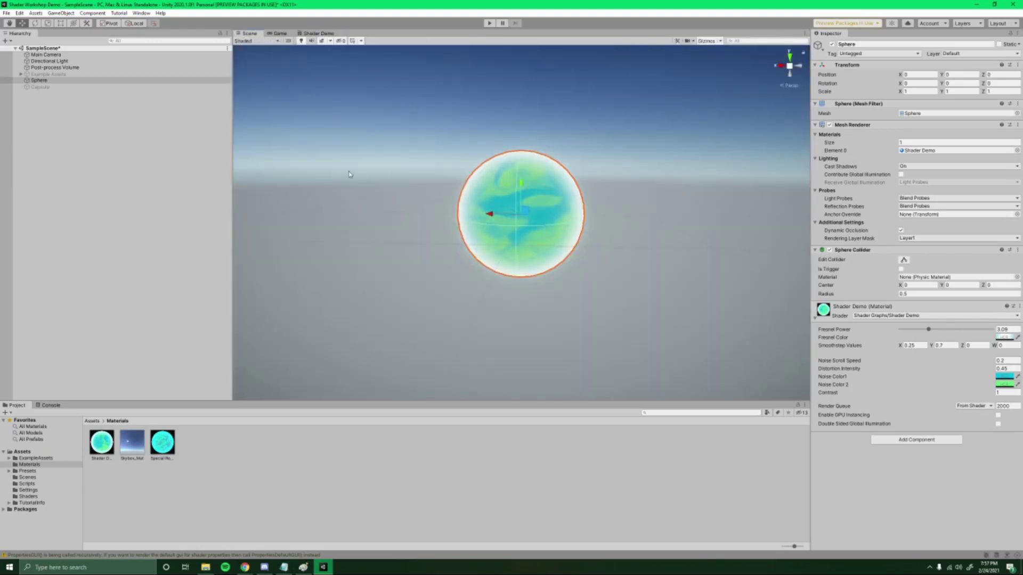
scroll(595, 217, "up", 2)
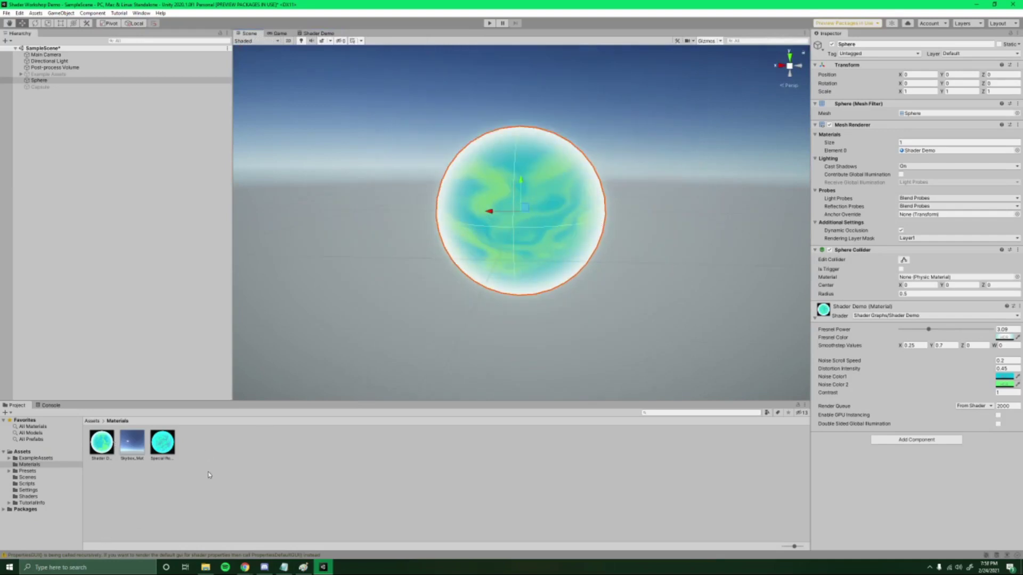
left_click(182, 453)
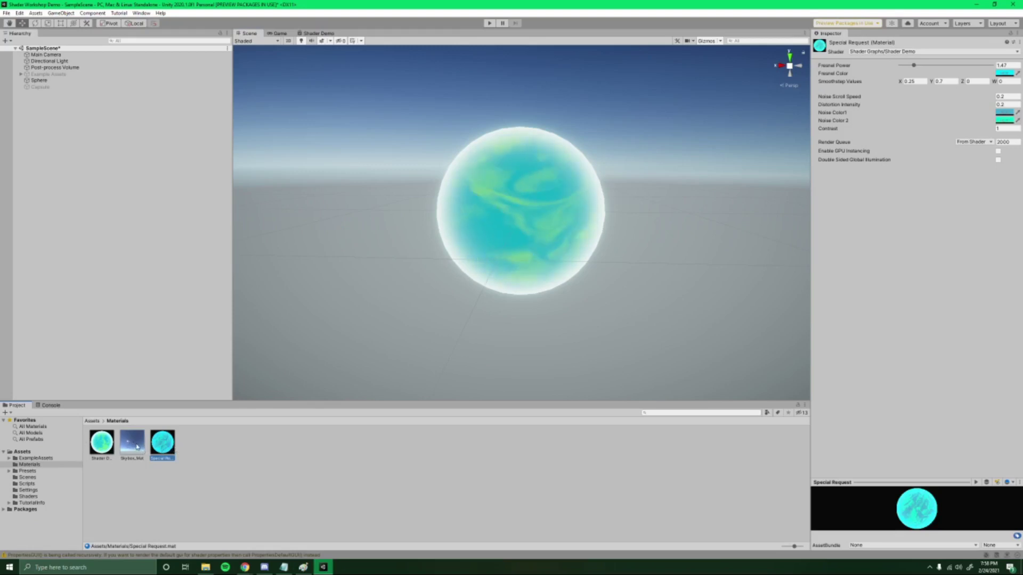
left_click(101, 448)
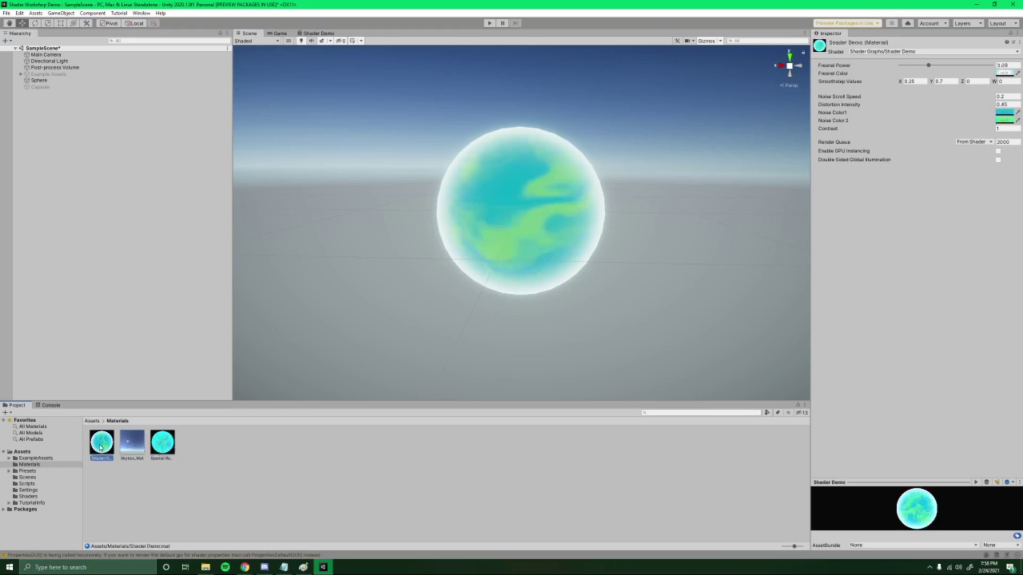
left_click(162, 447)
left_click(112, 450)
left_click(162, 450)
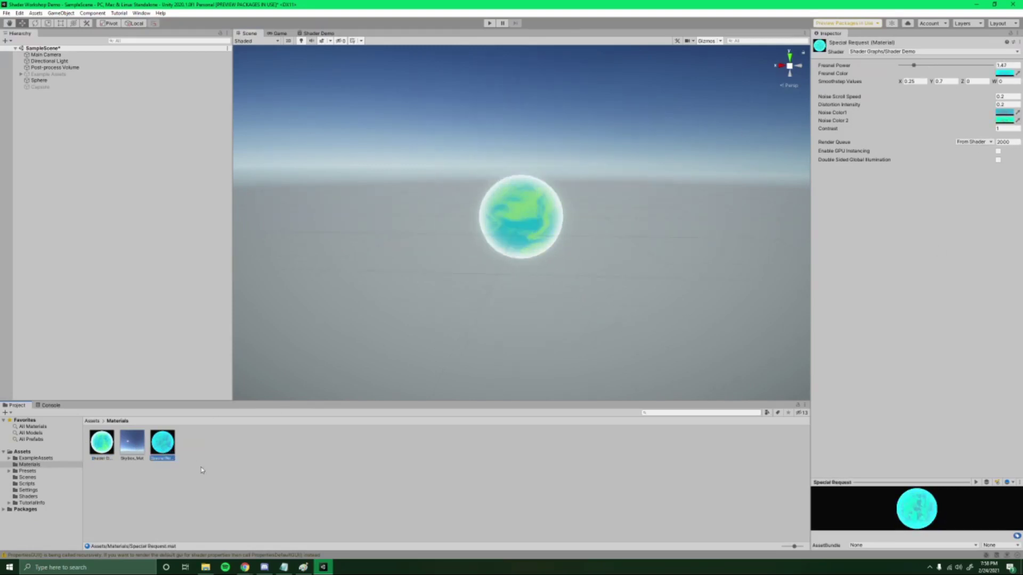
Create a new material named Water in the Materials folder.
right_click(213, 485)
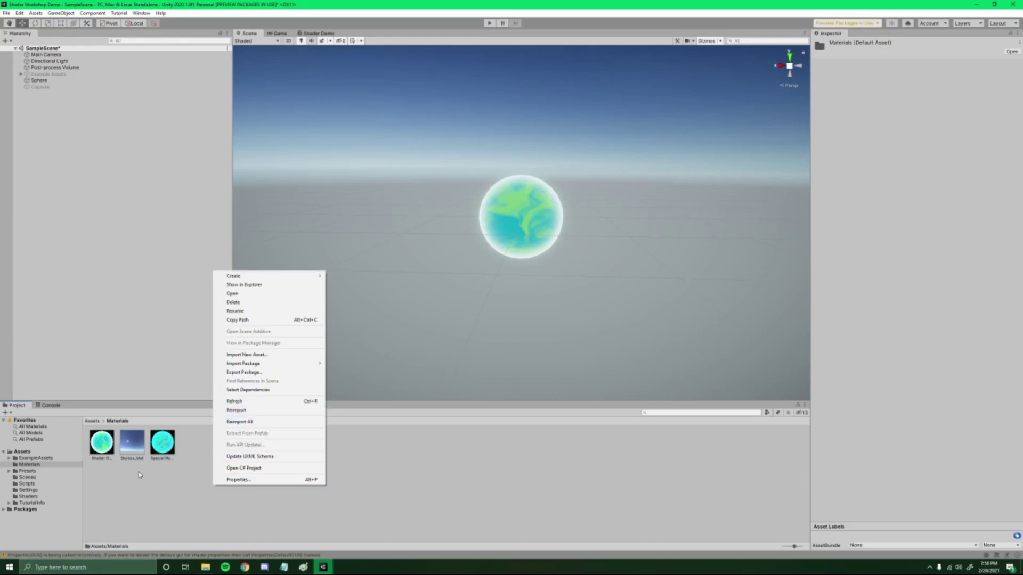
left_click(159, 480)
right_click(250, 459)
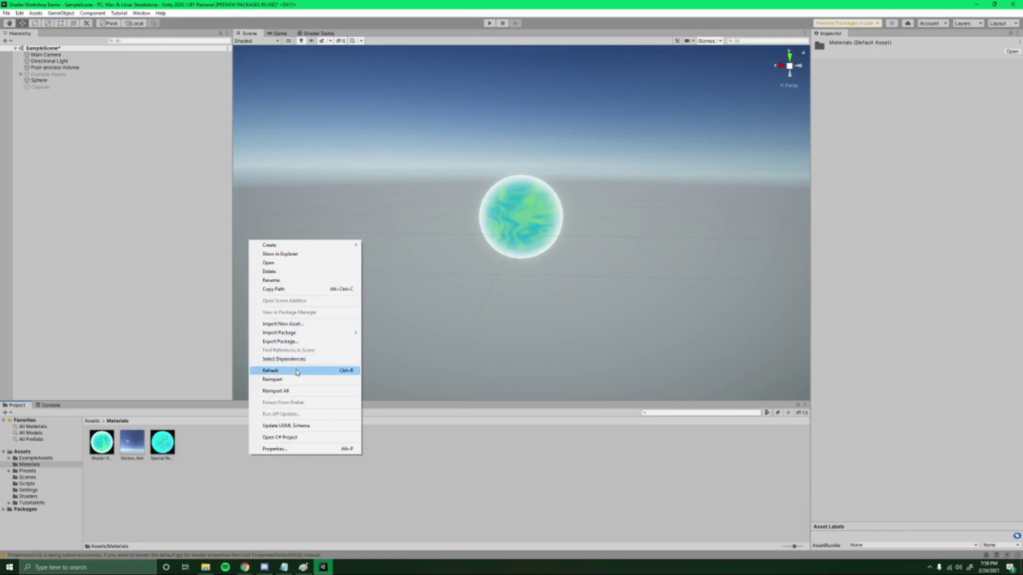
mouse_move(277, 246)
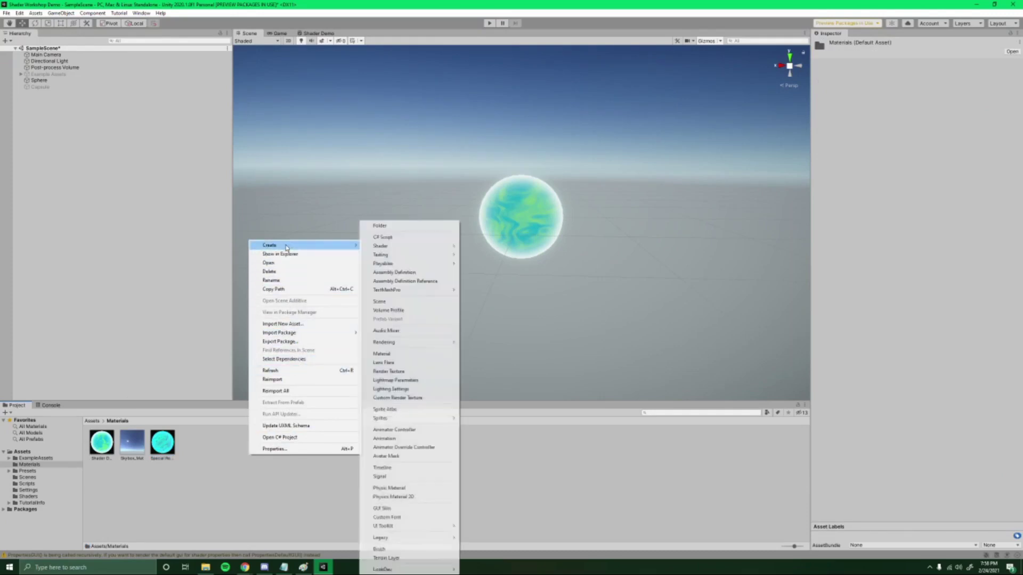
left_click(397, 355)
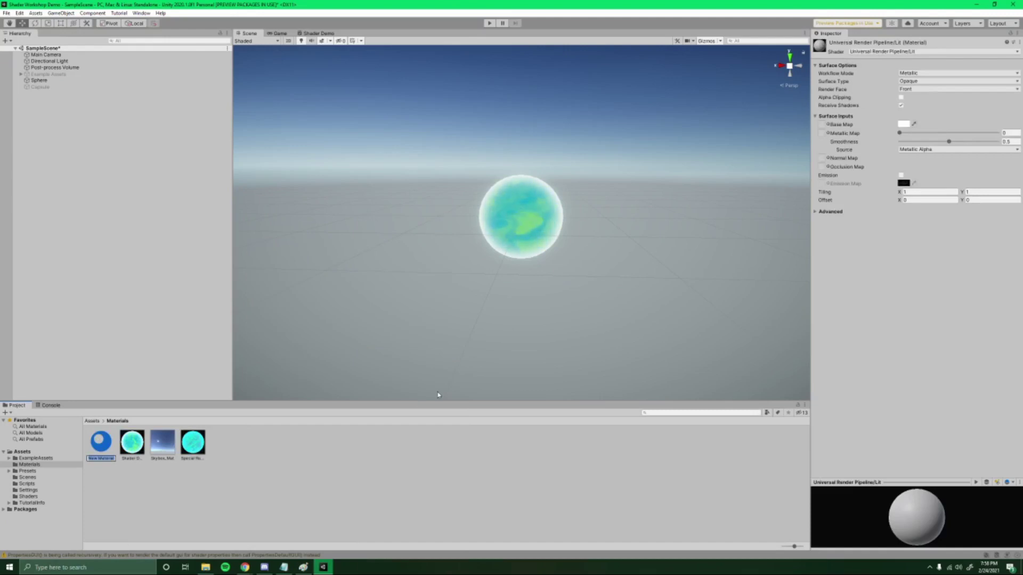
key("Return")
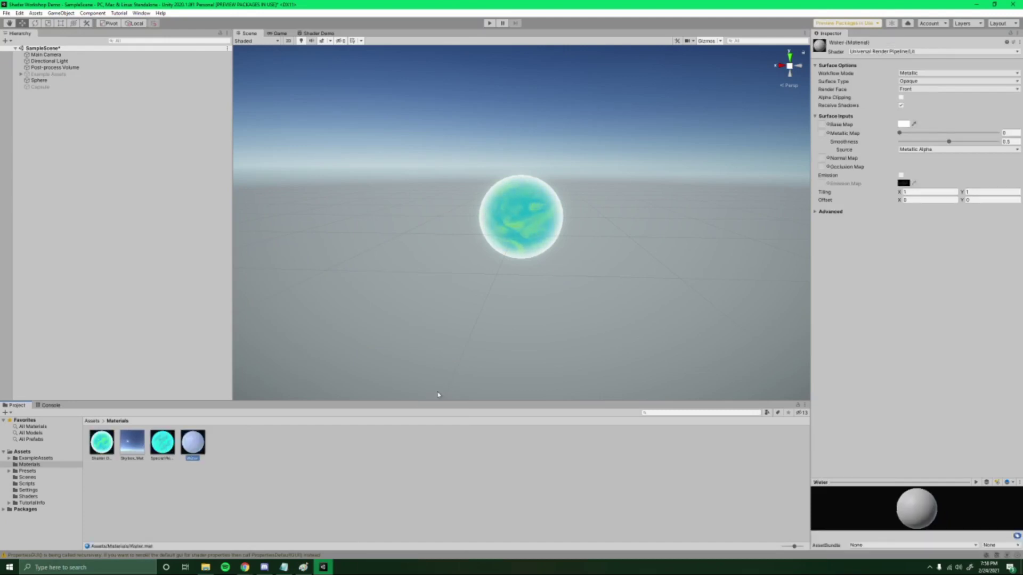
Assign the Shader Graphs/Shader Demo shader to the Water material.
left_click(861, 52)
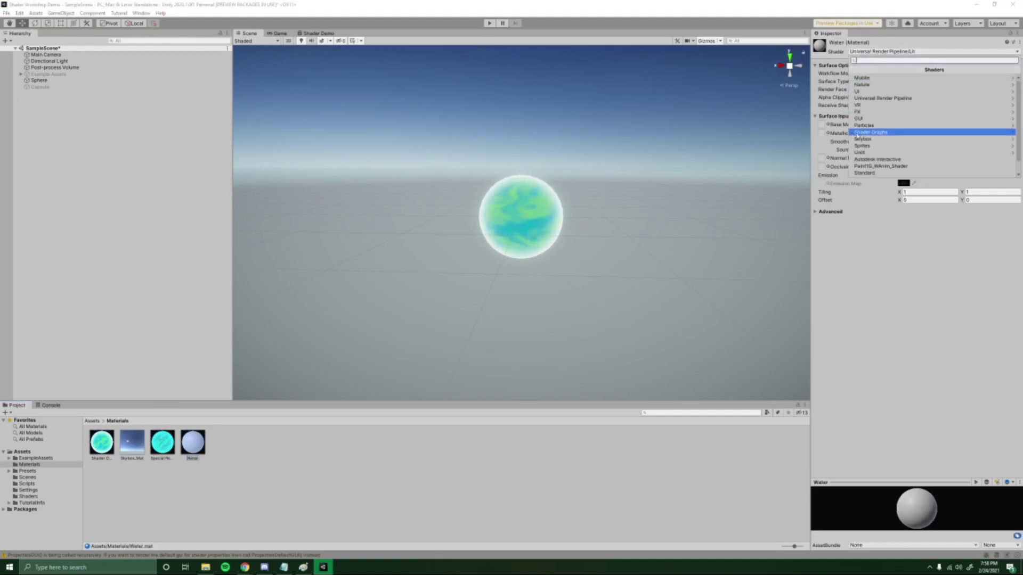
left_click(916, 135)
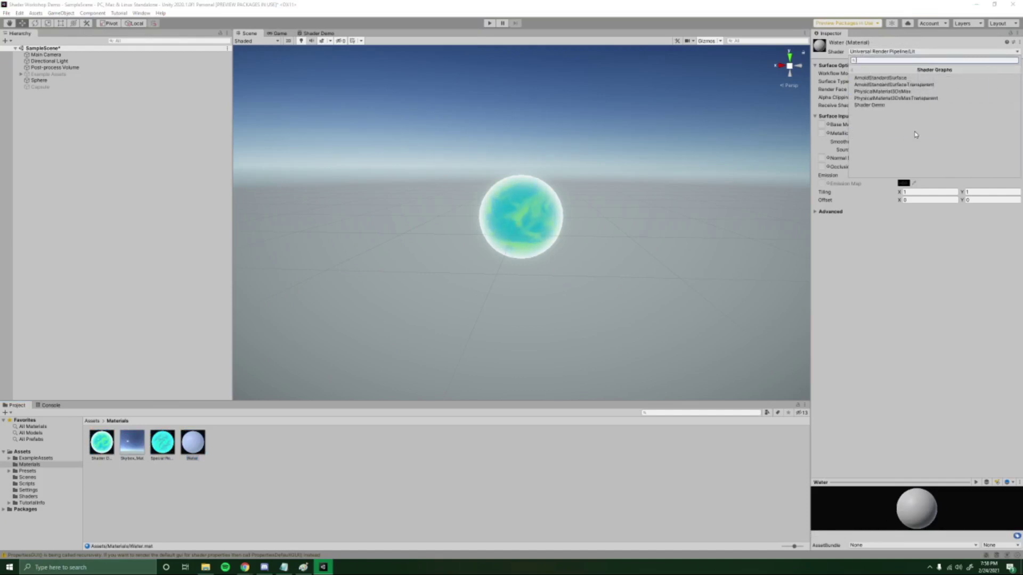
left_click(887, 105)
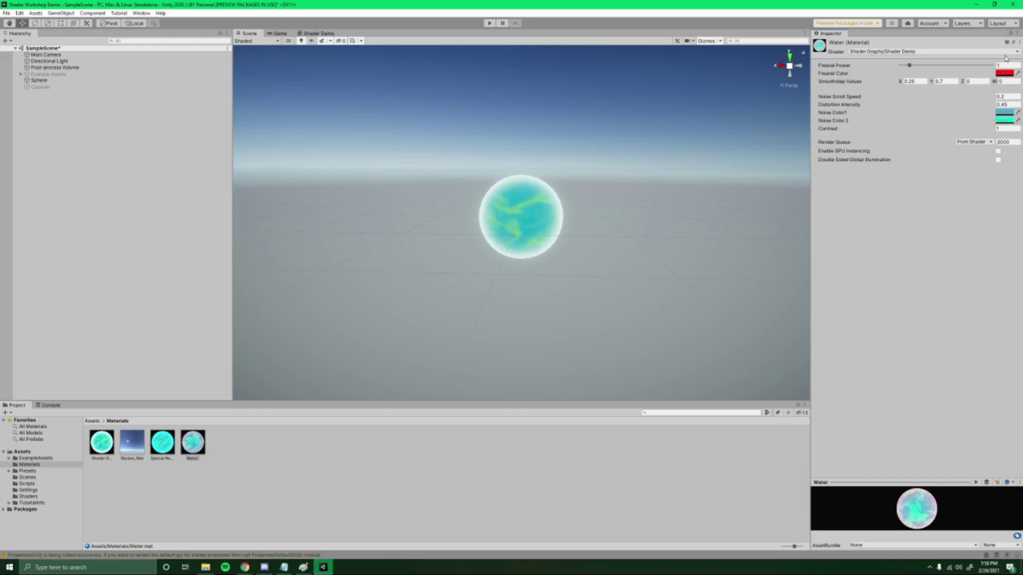
Add a 3D Plane object to the scene and bring it fully into view beside the sphere.
right_click(64, 147)
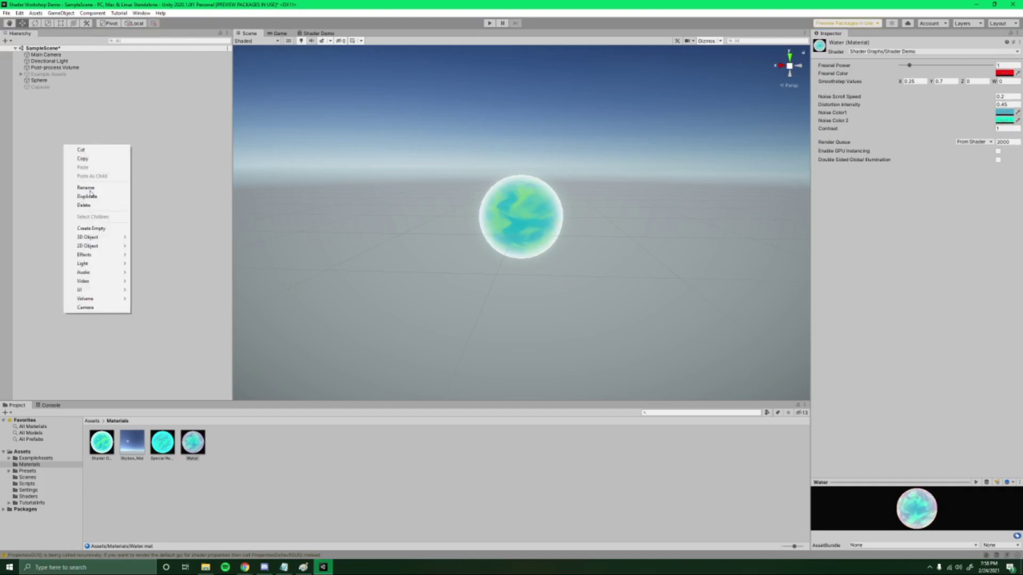
mouse_move(93, 241)
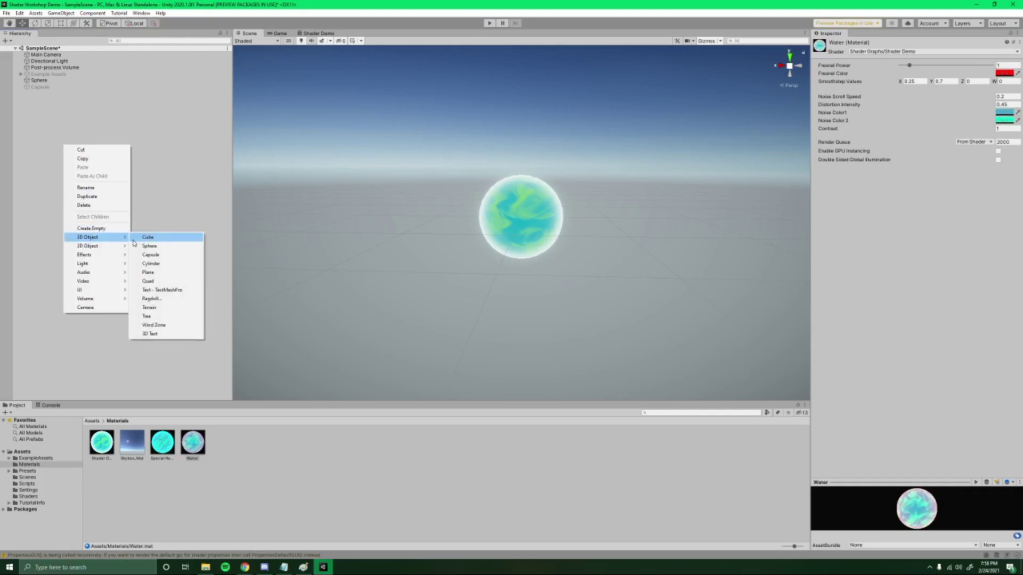
left_click(159, 272)
left_click_drag(586, 106, 446, 272, "alt")
scroll(478, 244, "down", 2)
left_click_drag(548, 177, 640, 208)
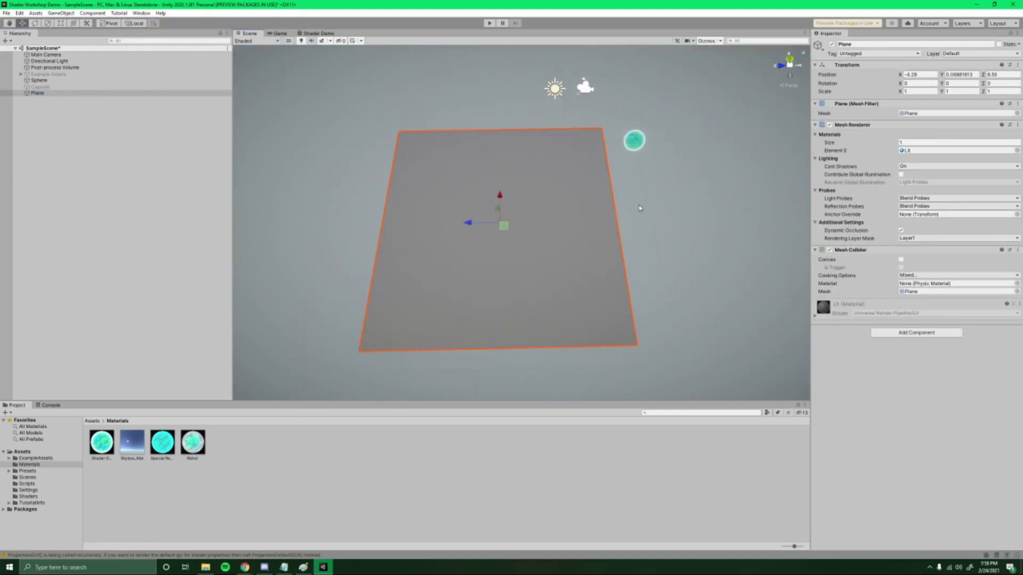
Apply the Water material to the plane and look at its surface up close.
left_click_drag(241, 390, 236, 465)
left_click_drag(402, 403, 487, 290)
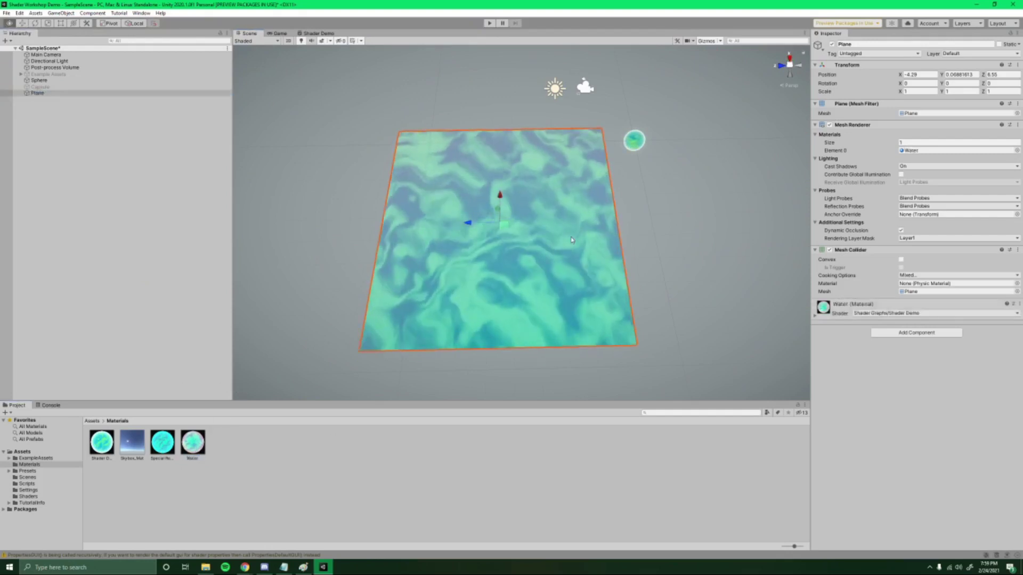
scroll(581, 243, "up", 2)
scroll(580, 243, "up", 2)
mouse_move(580, 243)
left_mouse_down("alt")
mouse_move(555, 238)
mouse_move(568, 247)
left_mouse_up("alt")
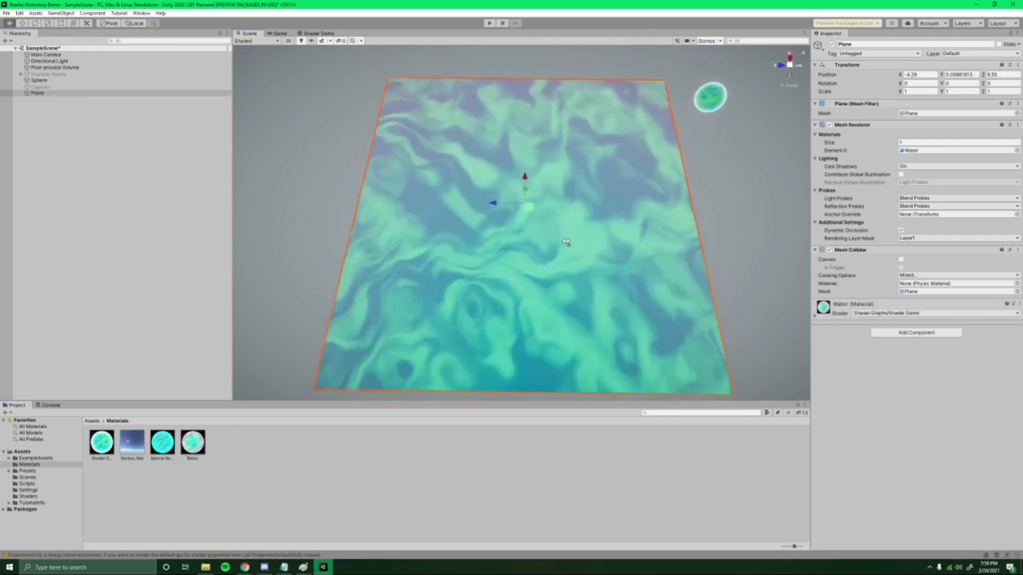
Expand the plane's Water material properties and set its Fresnel Color to black (RGB 0, 0, 0).
left_click(814, 319)
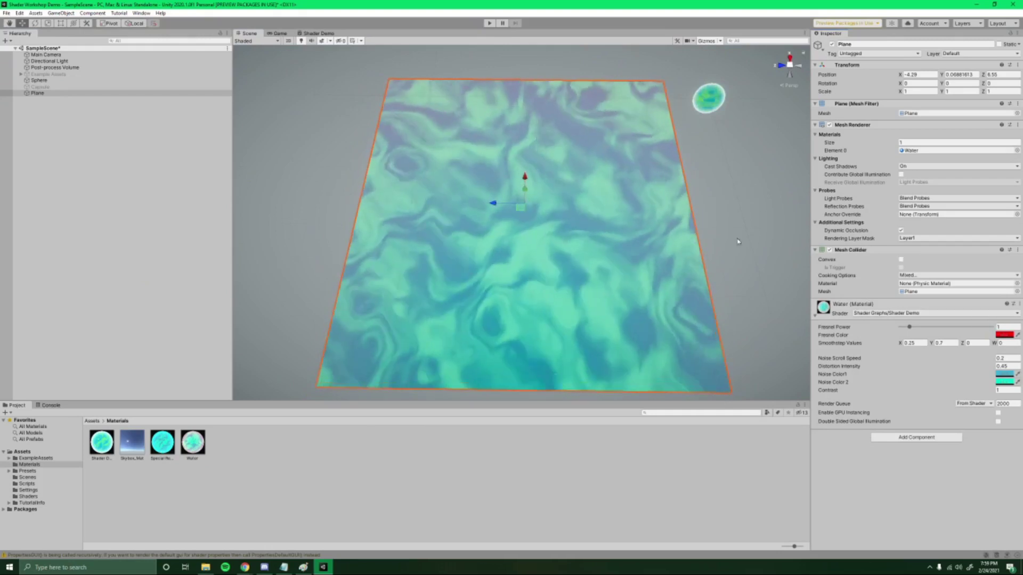
left_click_drag(691, 236, 897, 236, "alt")
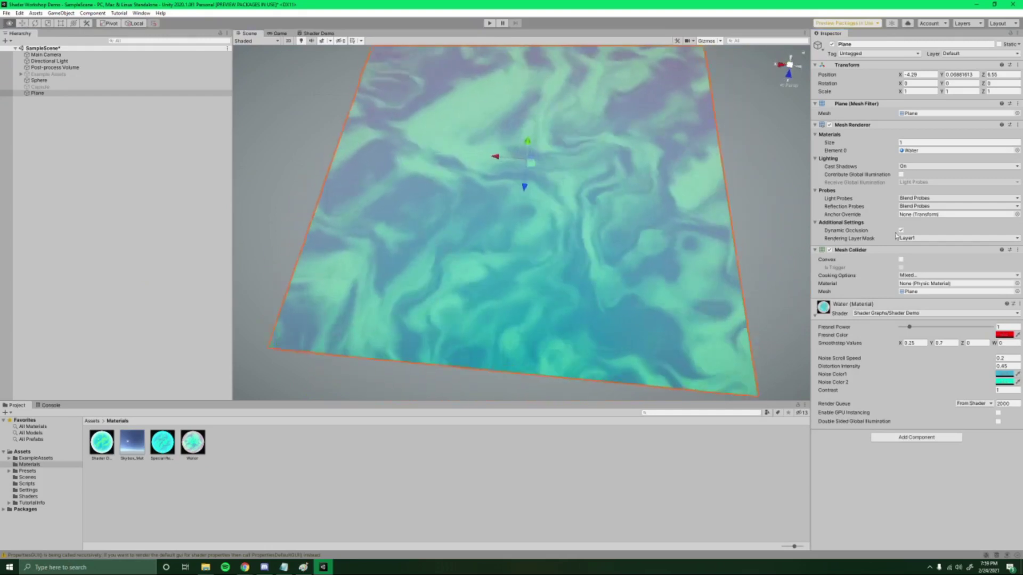
left_click_drag(794, 159, 737, 254, "alt")
right_click_drag(581, 240, 763, 92)
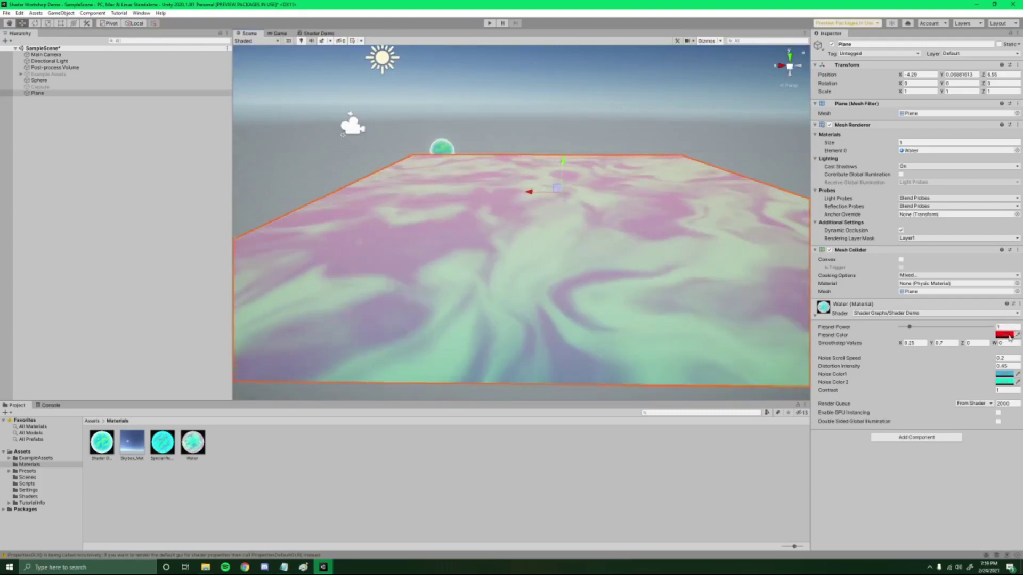
right_click_drag(666, 202, 608, 258)
left_click(1007, 335)
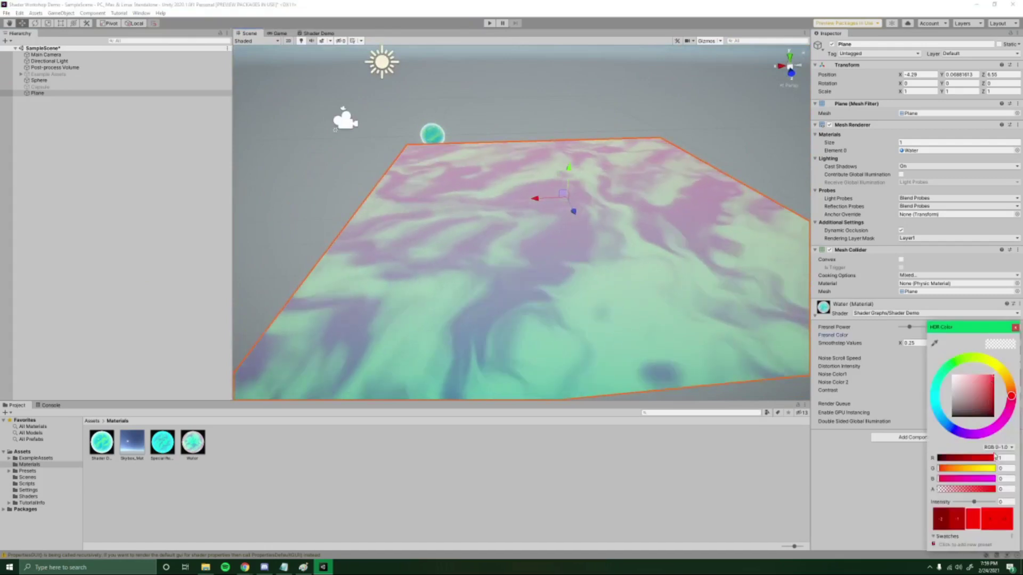
left_click(977, 411)
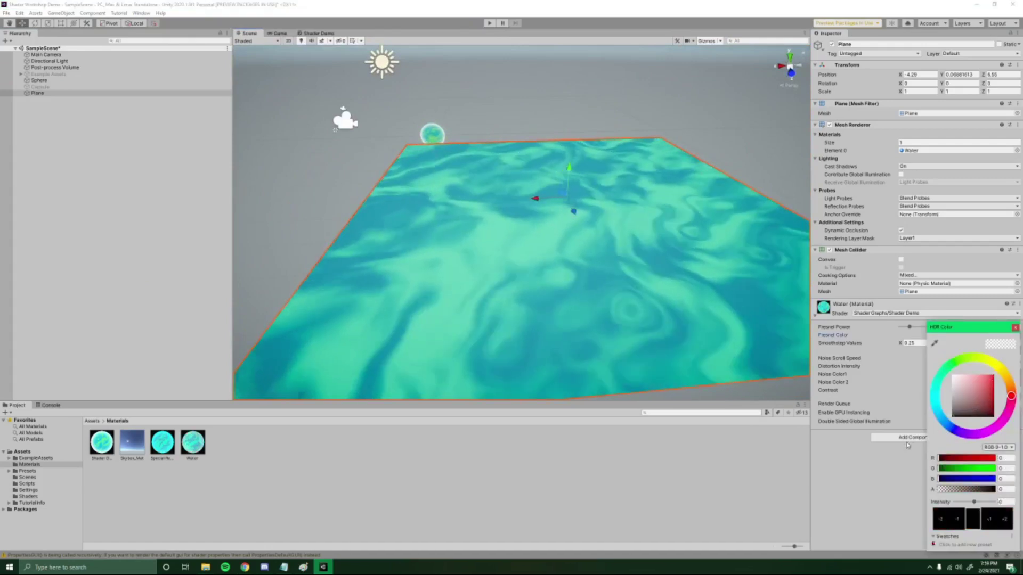
Set the Water material's Noise Color1 to a muted blue, about RGB 0.20, 0.43, 0.73.
right_click_drag(687, 251, 475, 304)
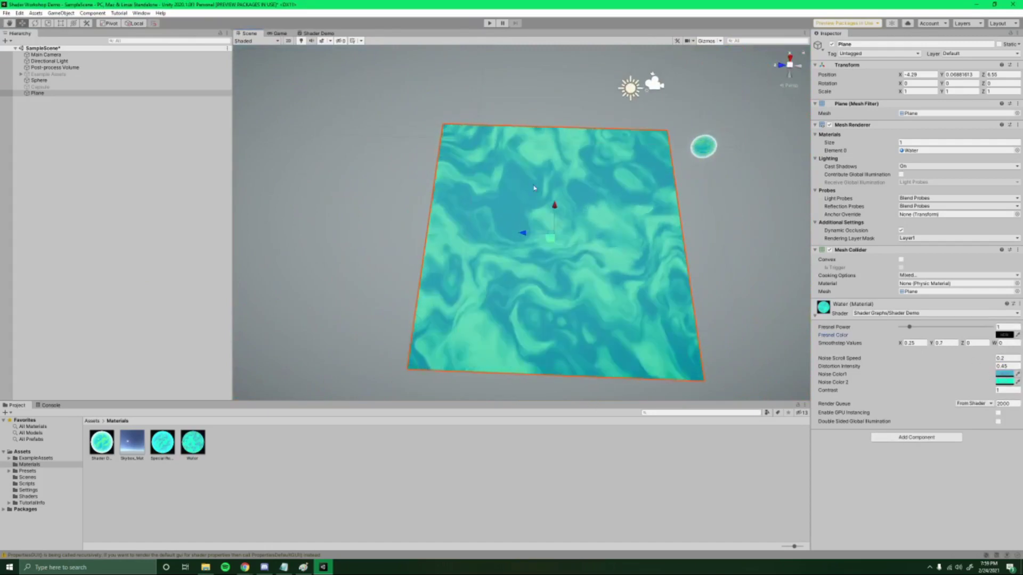
left_click(1005, 374)
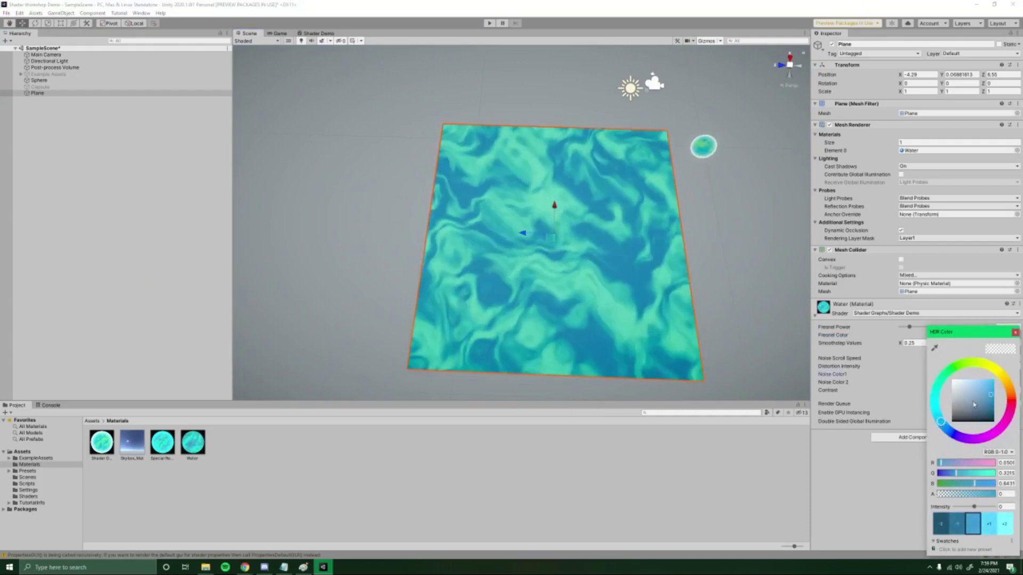
left_click_drag(984, 396, 982, 391)
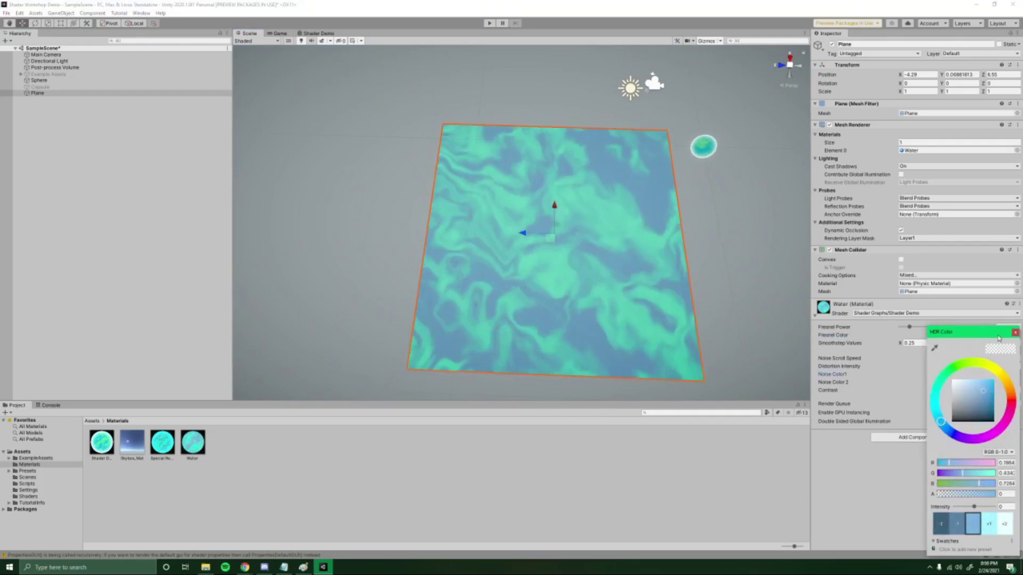
left_click(1016, 333)
Set the Water material's Noise Color 2 to a soft light blue and its Contrast to 0.74.
left_click(1005, 382)
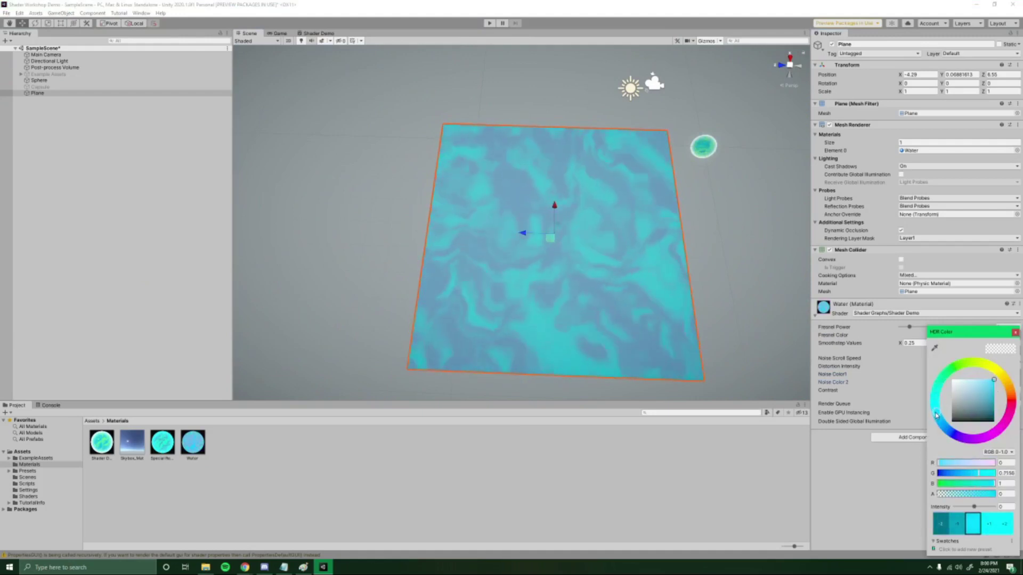
left_click_drag(982, 390, 980, 389)
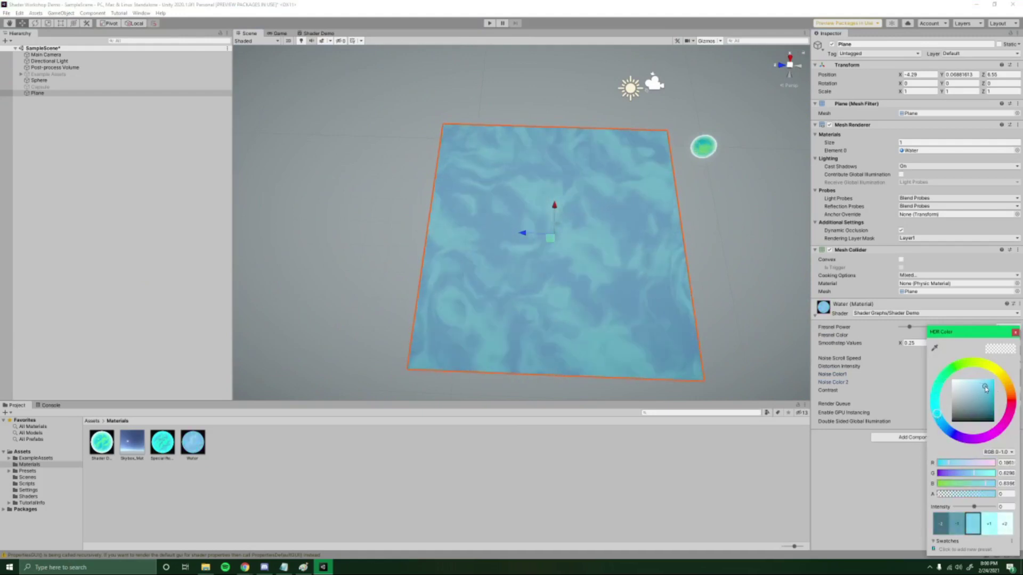
left_click(1015, 333)
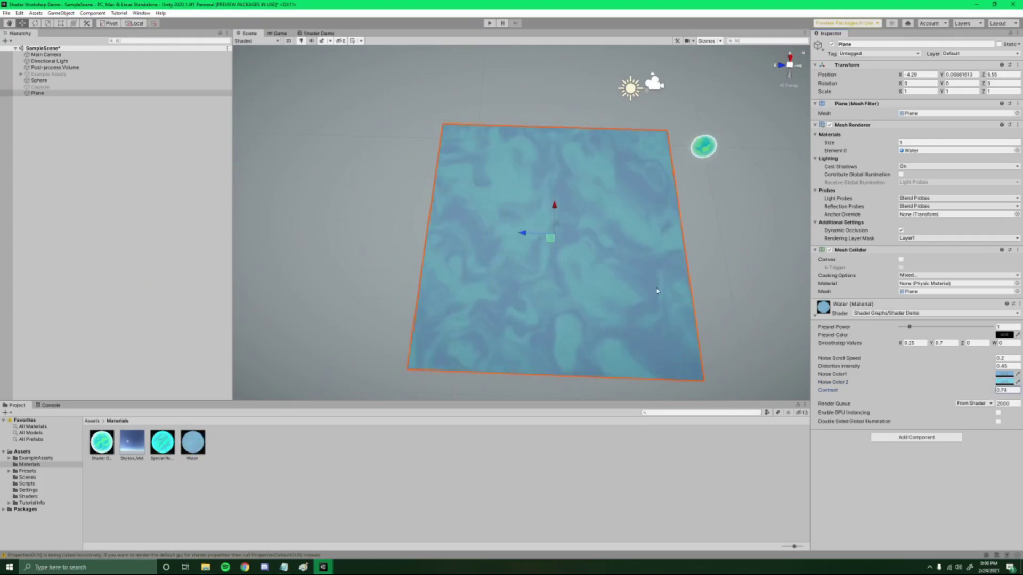
Set the Water material's Smoothstep Values to X 0.11 and Y 1.19, and check the plane from above.
left_click_drag(657, 291, 943, 309, "alt")
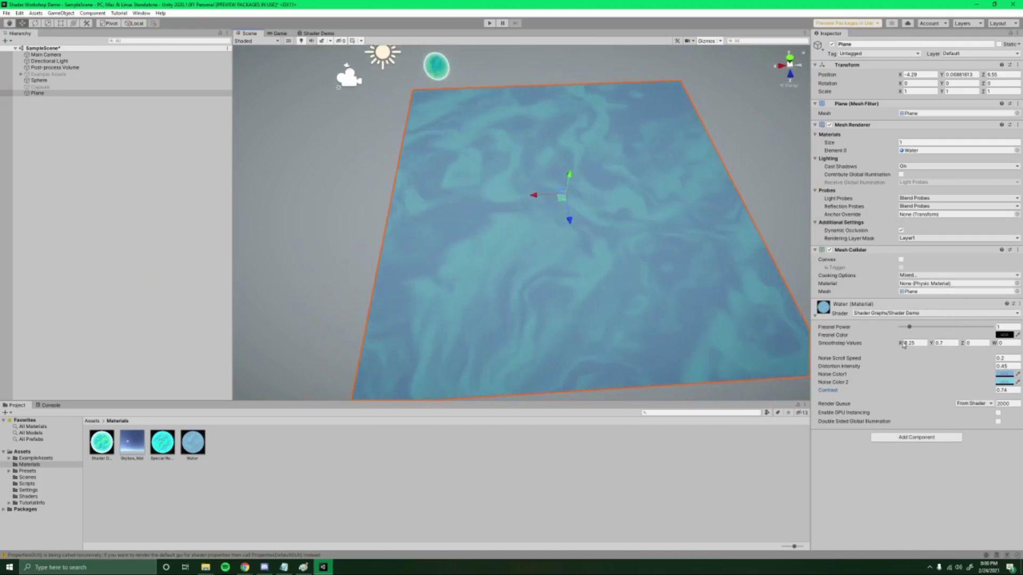
left_click_drag(904, 345, 942, 346)
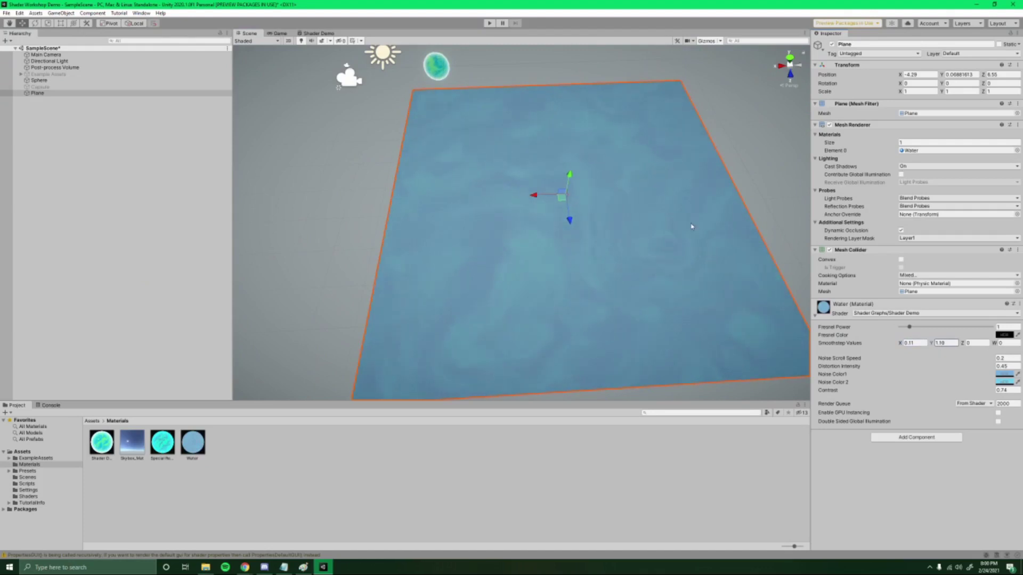
left_click_drag(692, 227, 567, 270, "alt")
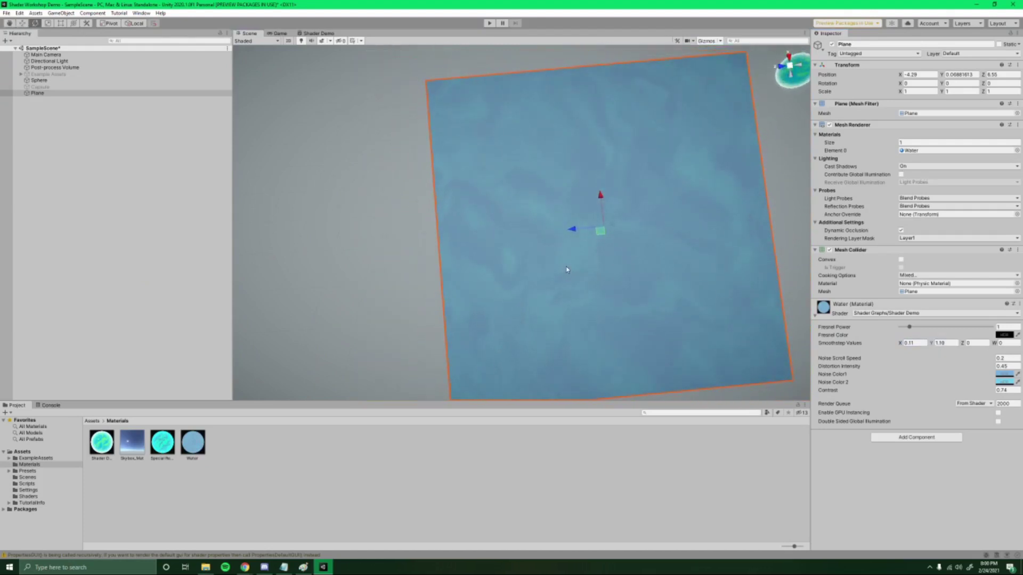
Scale the plane up uniformly to about 3.18 on all axes.
left_click_drag(604, 226, 832, 213)
scroll(590, 216, "down", 6)
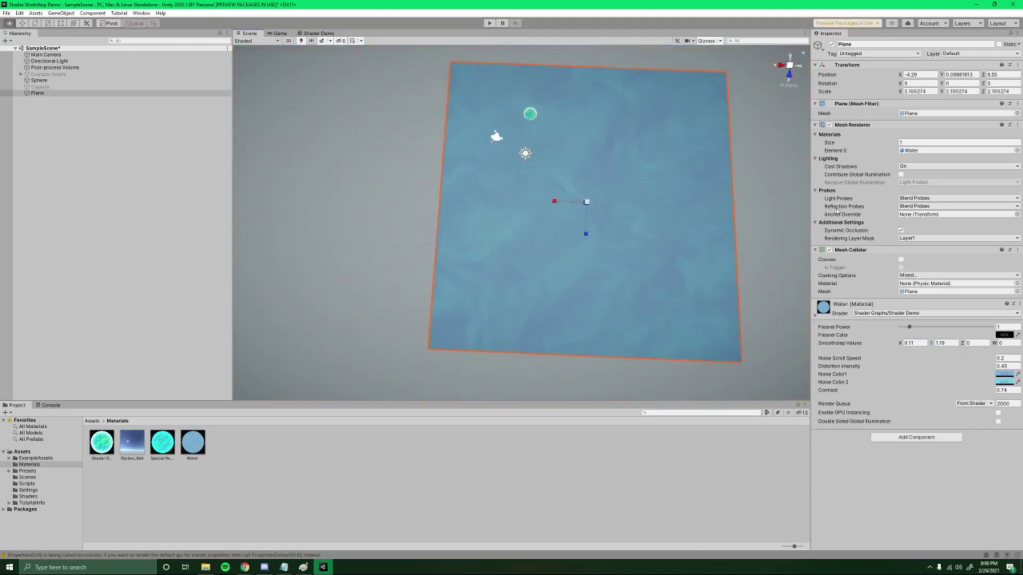
left_click_drag(578, 208, 660, 171)
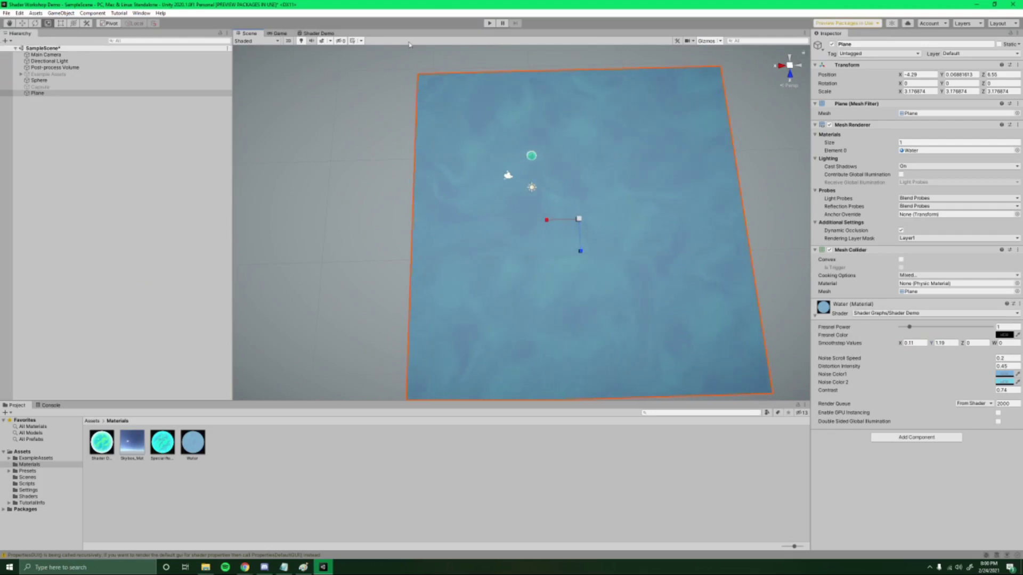
Open the Shader Demo graph and move the Simple Noise node away from the Remap node to make room.
left_click(323, 34)
scroll(464, 153, "up", 5)
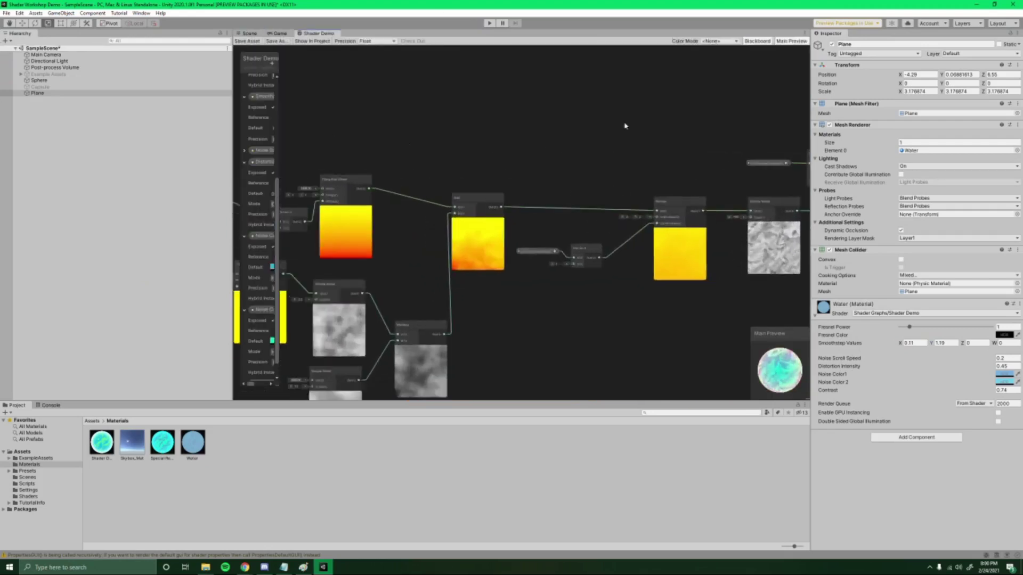
scroll(669, 138, "up", 3)
middle_click_drag(669, 139, 581, 141)
scroll(580, 141, "down", 3)
middle_click_drag(498, 157, 458, 160)
scroll(558, 203, "up", 4)
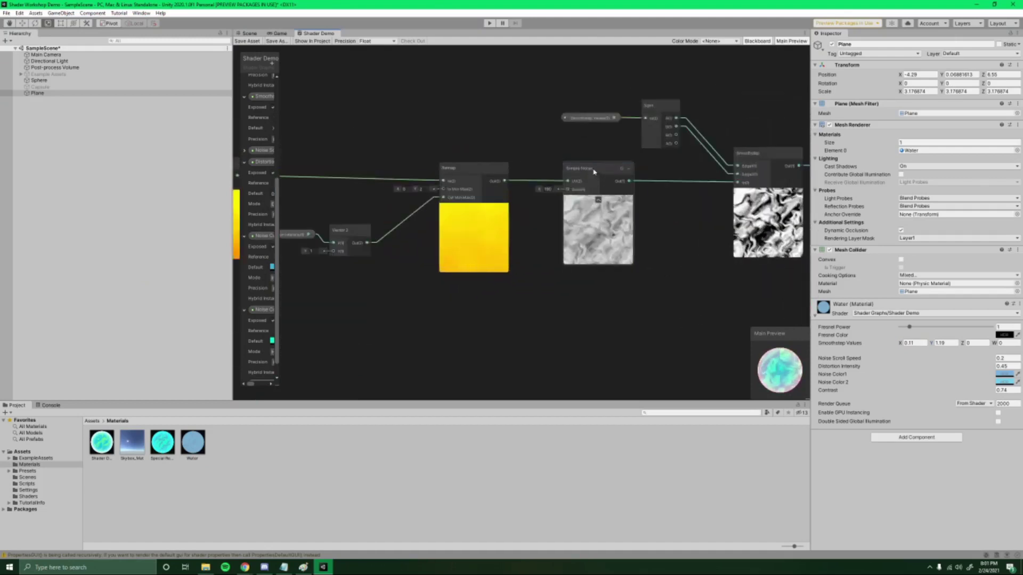
middle_click_drag(703, 237, 677, 230)
left_click_drag(598, 219, 673, 223)
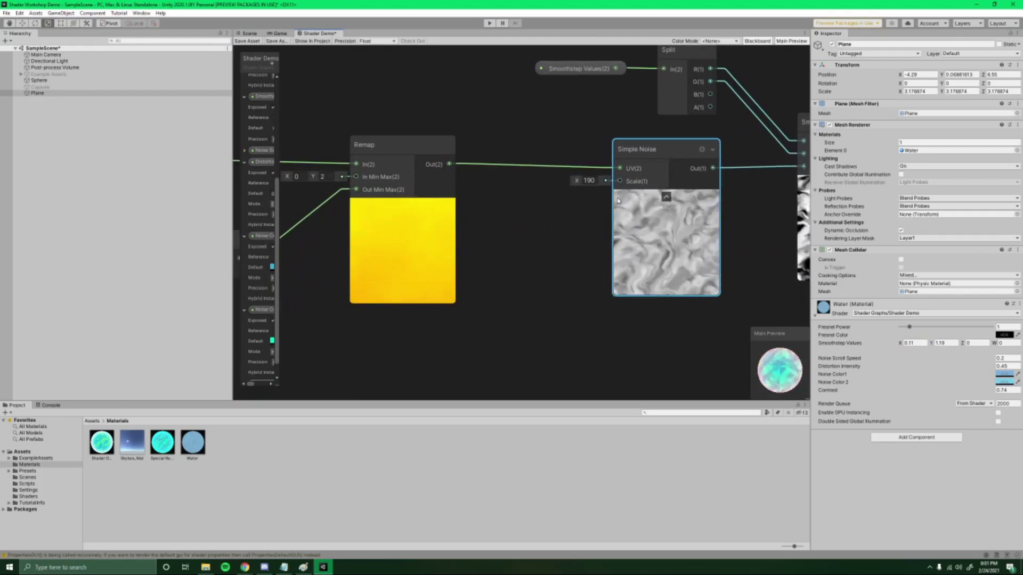
Add a Vector 1 node feeding the Simple Noise node's Scale input and set its value to 190.
left_click_drag(619, 181, 563, 247)
type("vec")
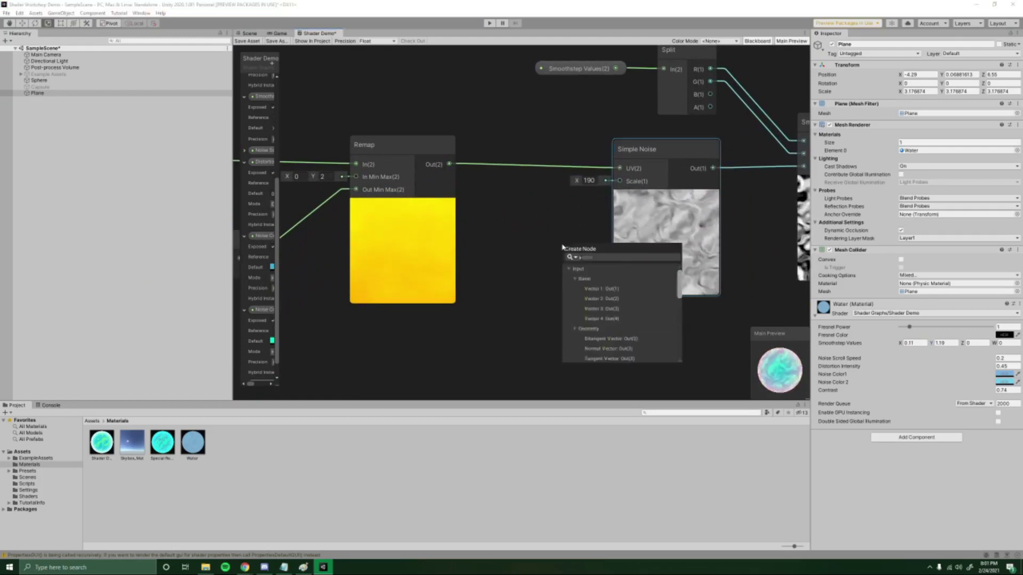
type("tor 1")
key("Return")
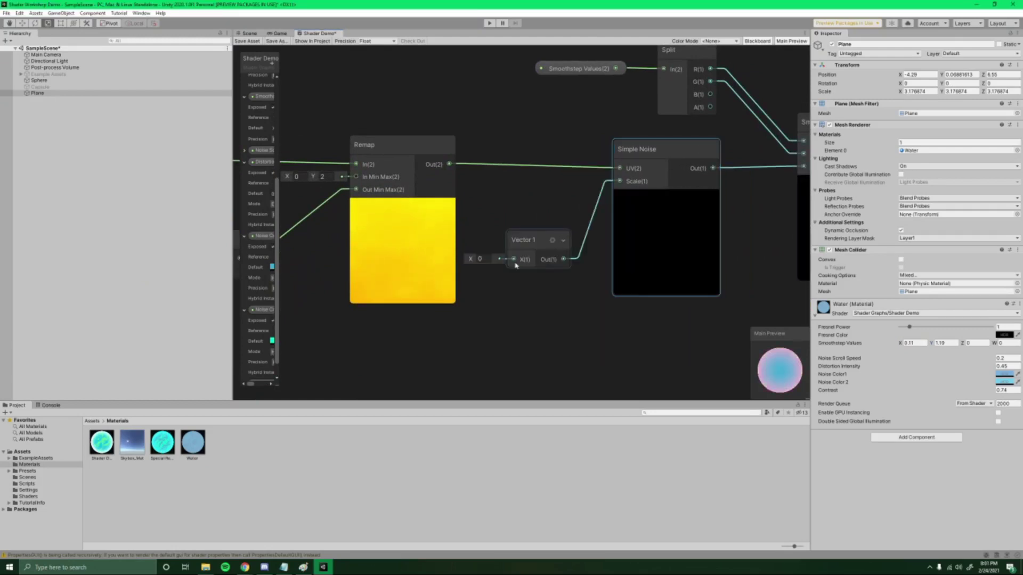
type("190")
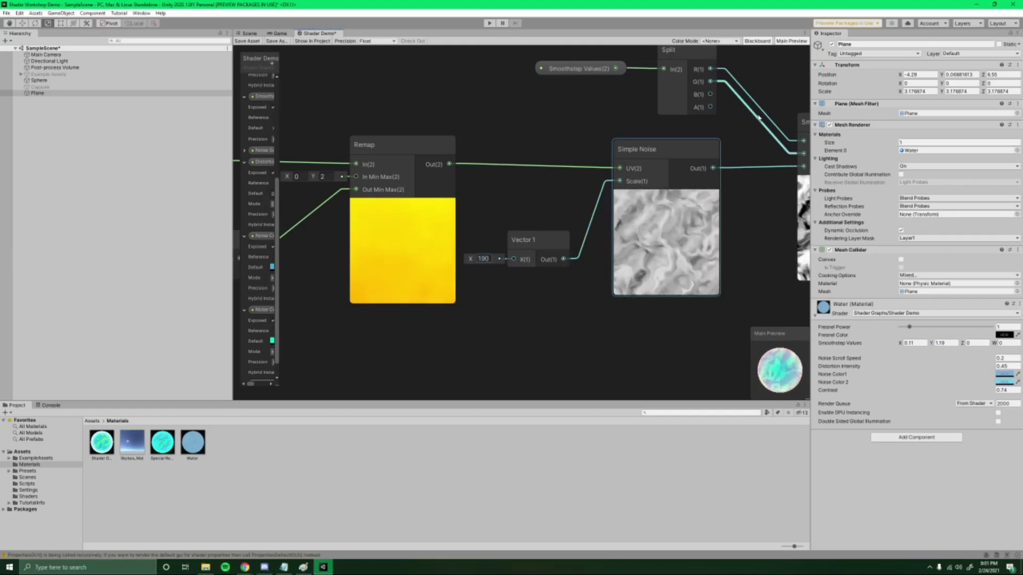
Convert the Vector 1 node that drives the noise scale into an exposed property.
left_click(526, 239)
right_click(526, 239)
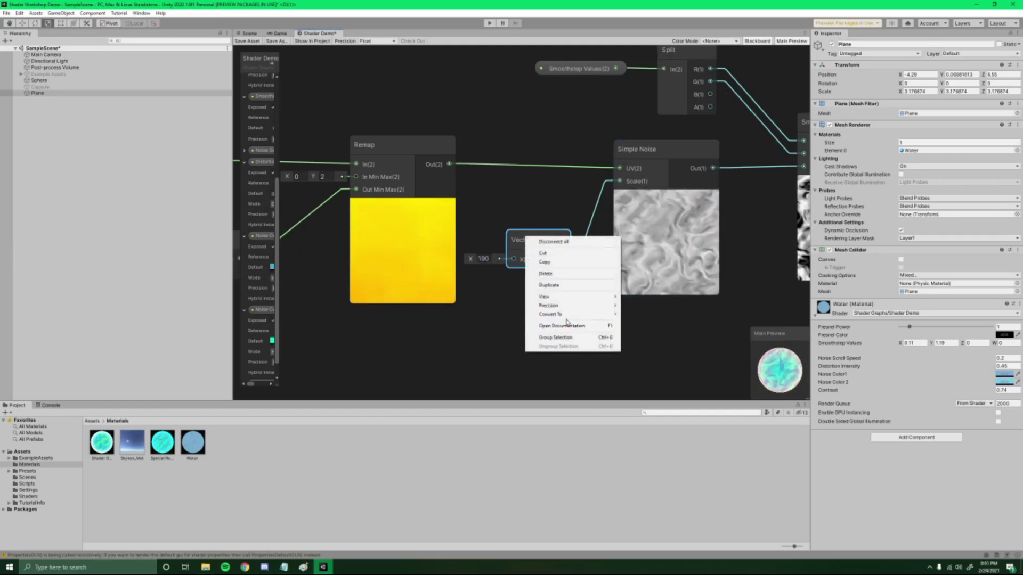
mouse_move(551, 315)
left_click(655, 334)
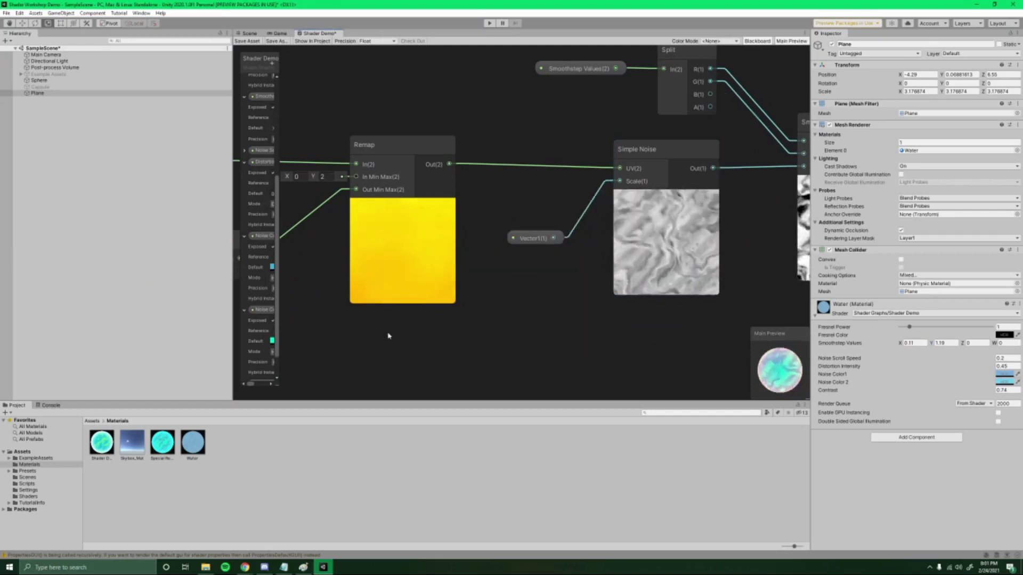
Maximize the graph, enlarge the blackboard and rename the new Vector1 property as Noise Scale.
key("shift+space")
left_click_drag(46, 389, 304, 457)
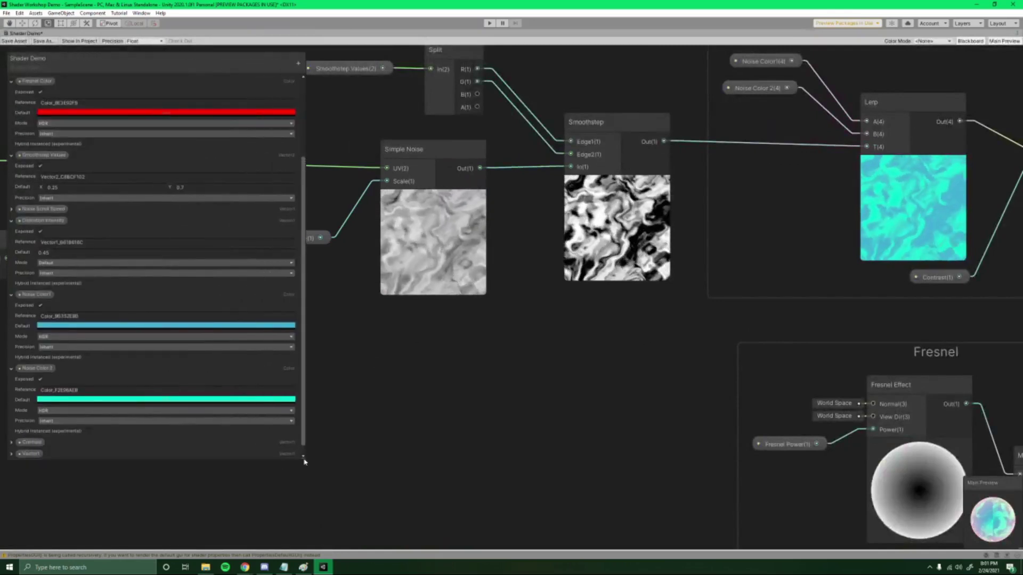
double_click(31, 445)
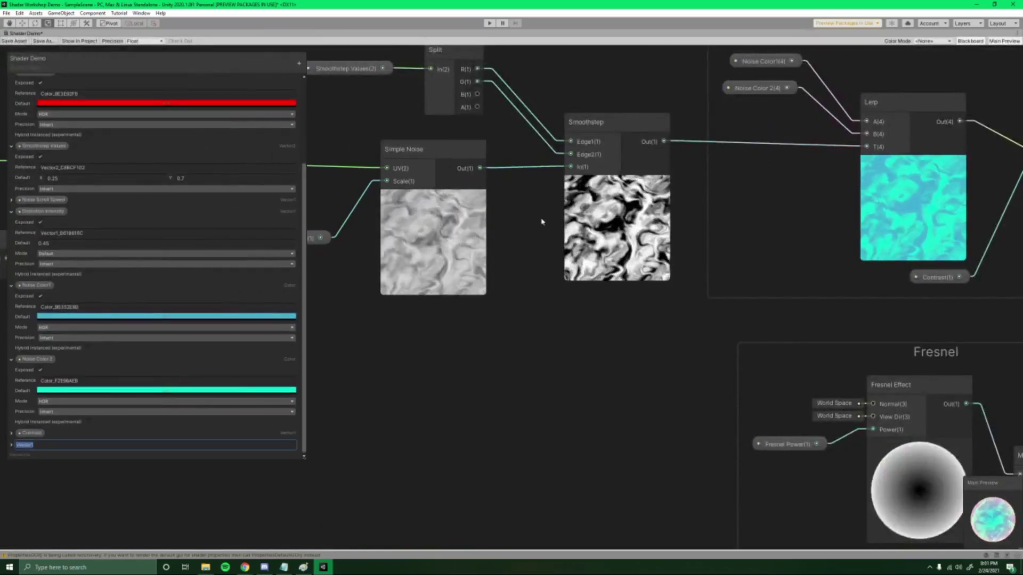
type("Noise Scale")
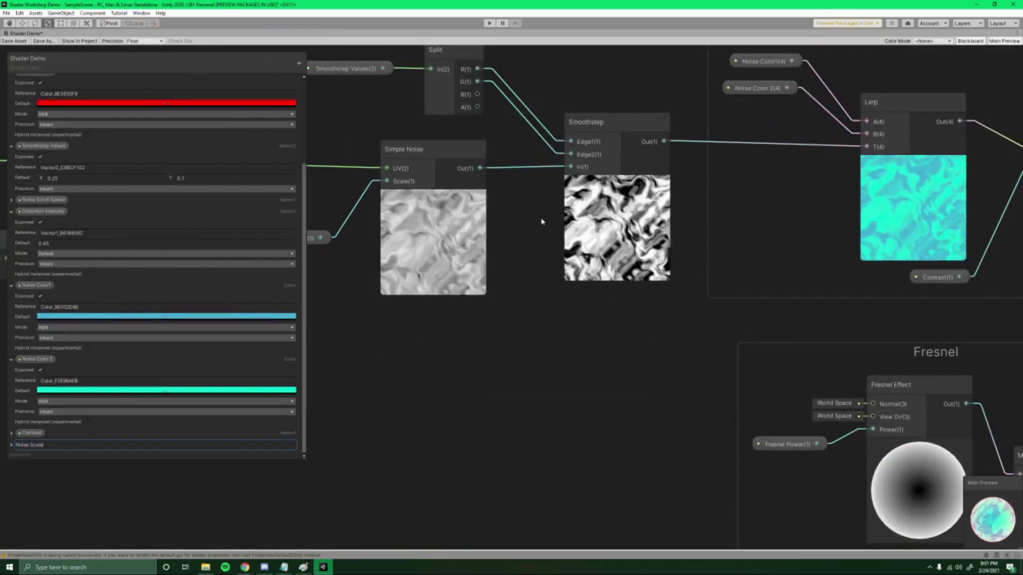
key("Return")
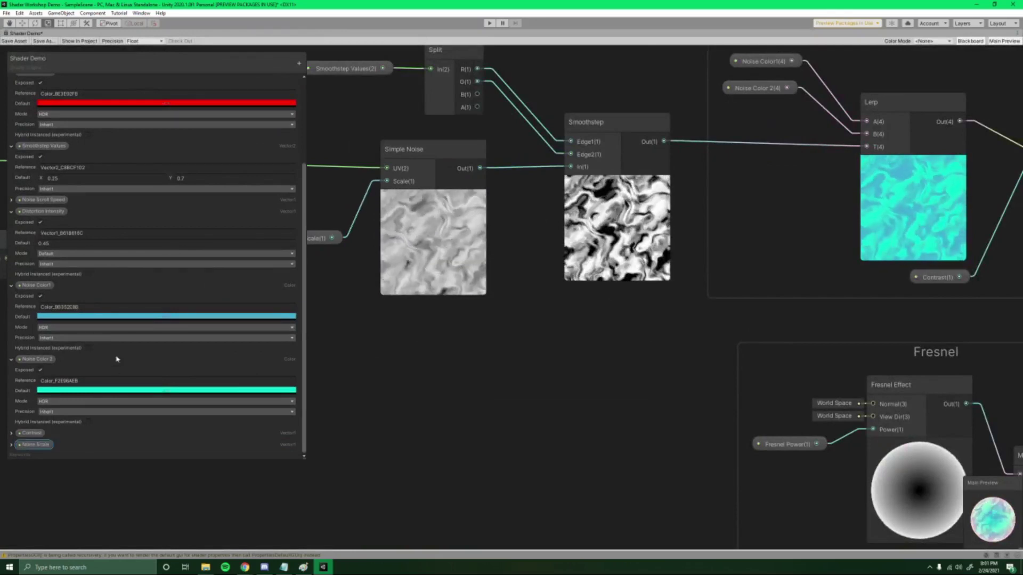
Save the graph, then lower the Water material's Noise Scale to 25.14 back in the scene.
double_click(21, 33)
left_click(249, 33)
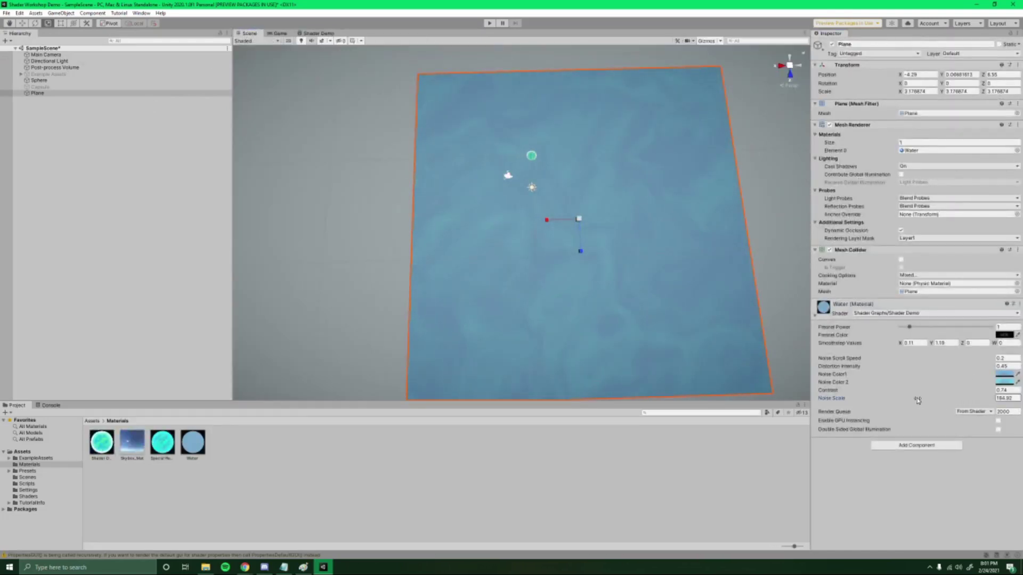
left_click_drag(913, 400, 906, 400)
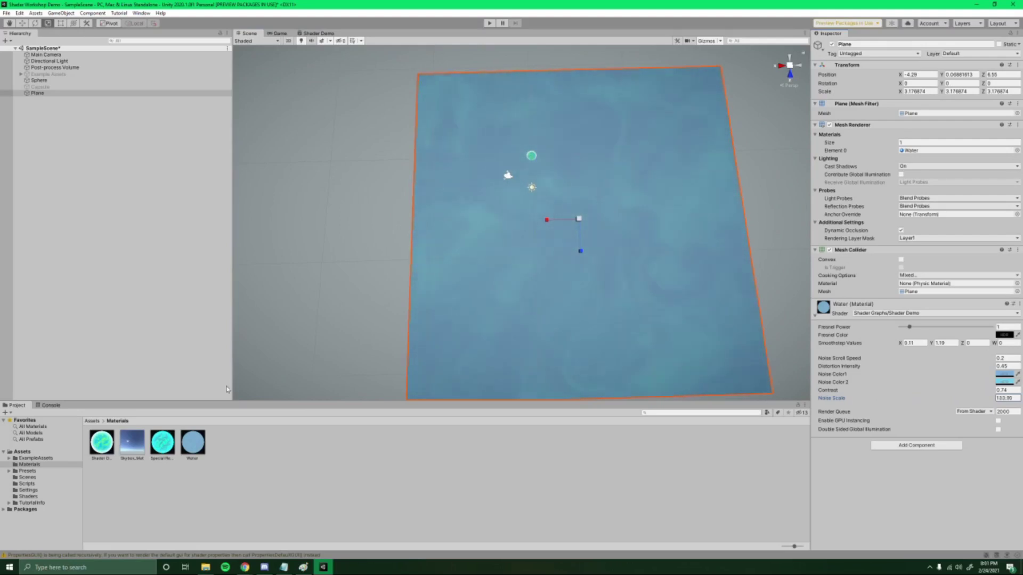
left_click_drag(9, 402, 1000, 404)
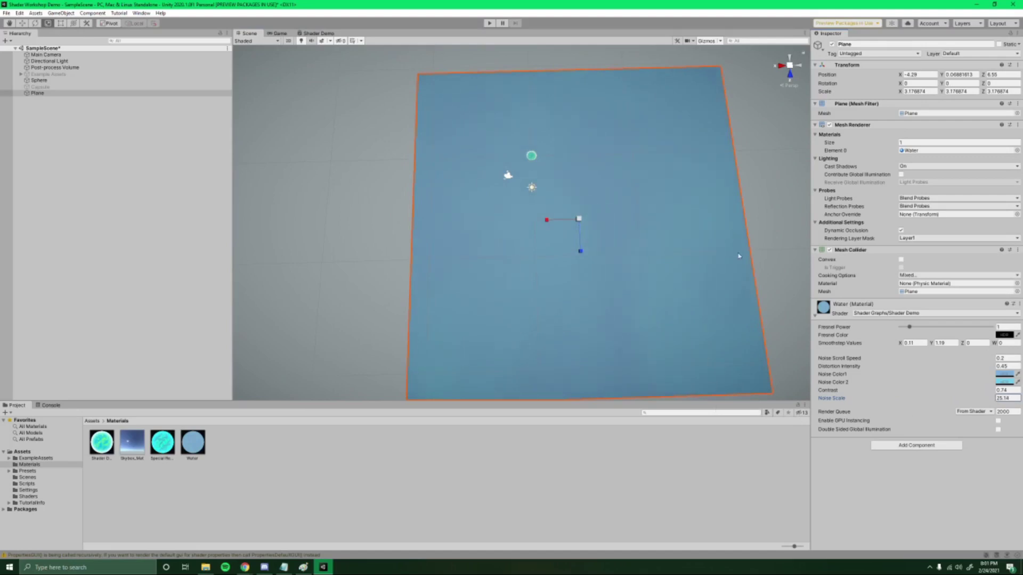
Set the Water material's Noise Color1 to a saturated blue (RGB 0, 0.1144, 1) and its Noise Scale to 113.9.
left_click(999, 375)
left_click(991, 389)
left_click(1012, 403)
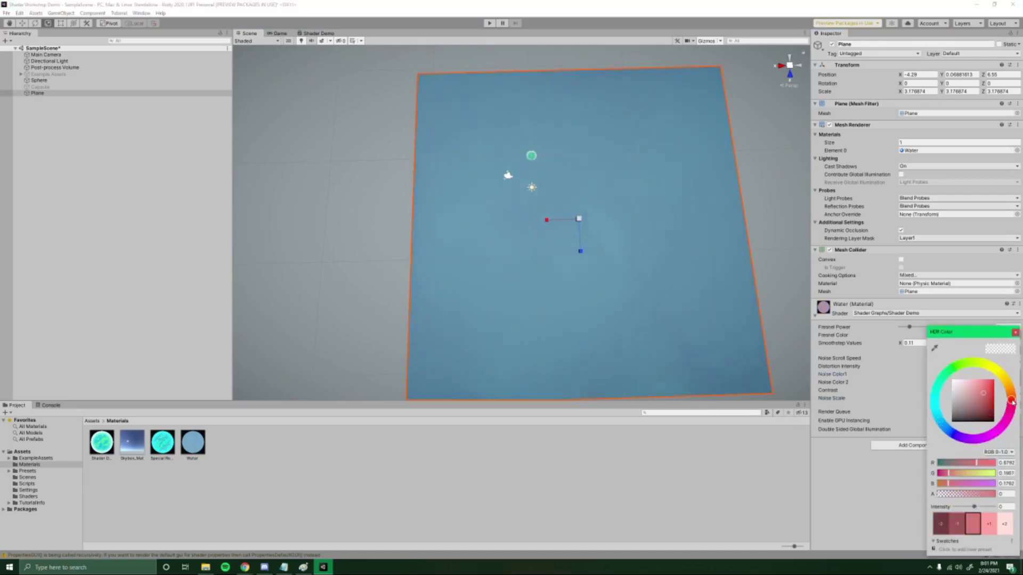
left_click(950, 429)
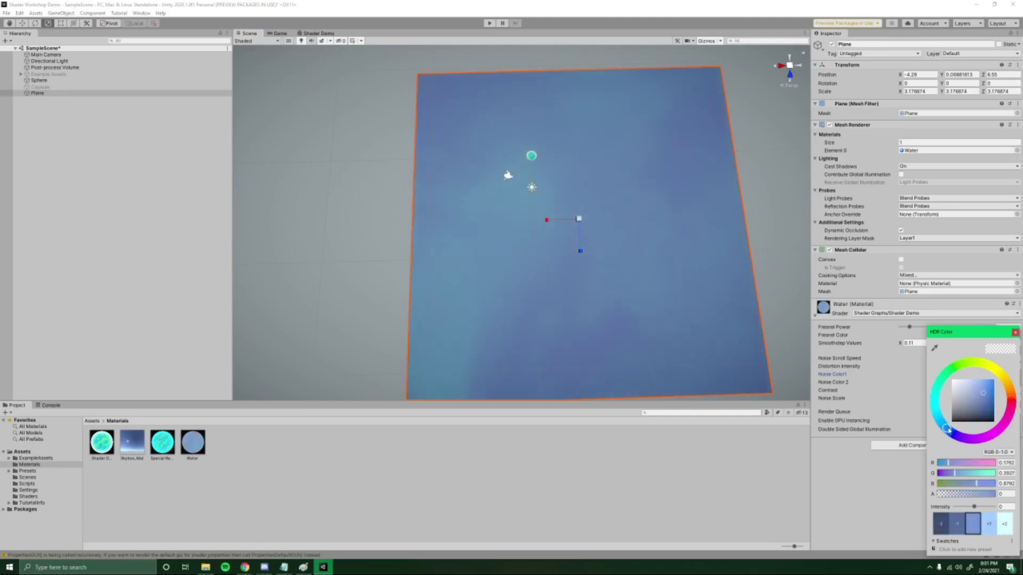
left_click(995, 380)
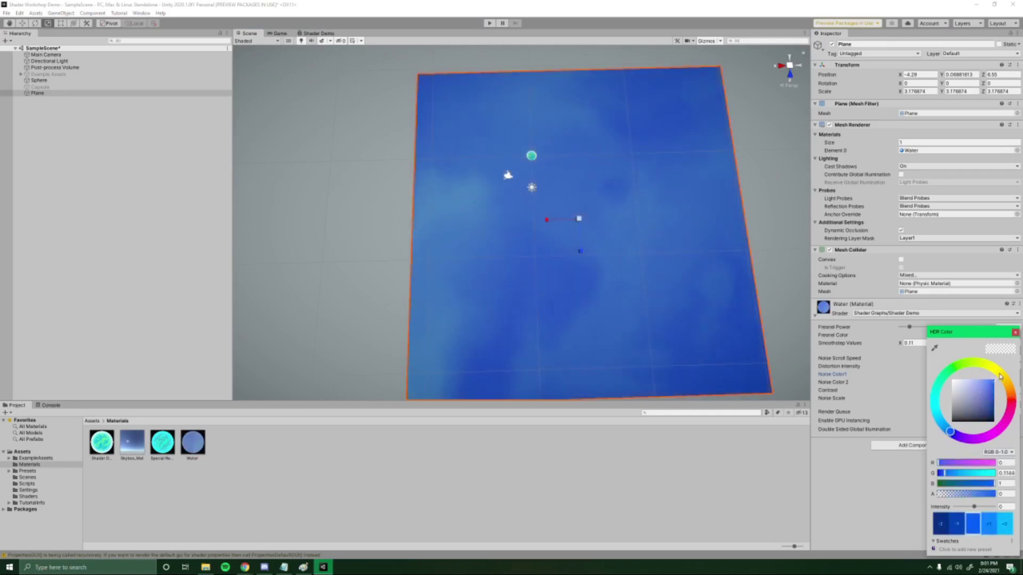
left_click(1015, 332)
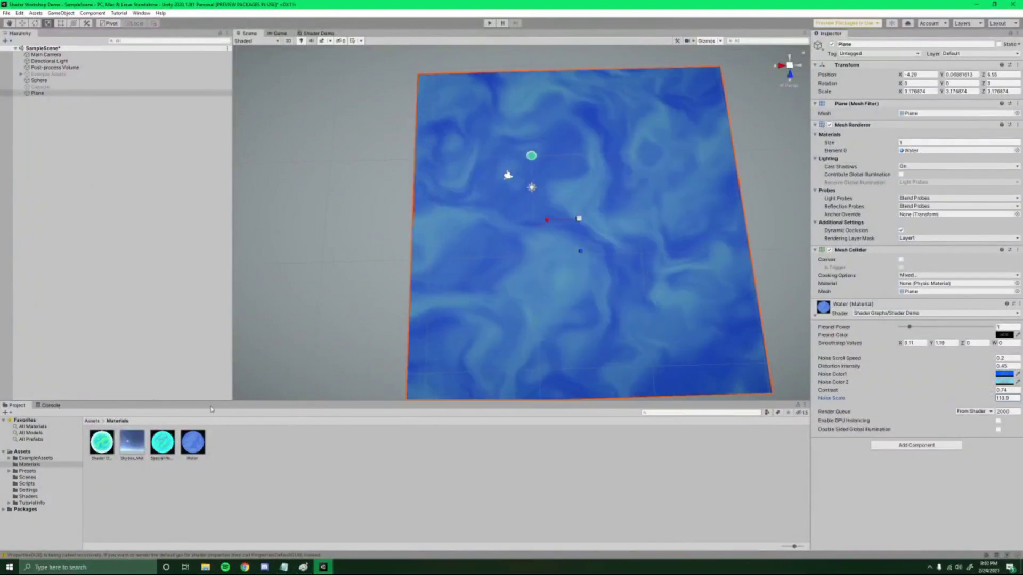
Soften the Water material's Noise Color1 to a muted blue, about RGB 0.15, 0.33, 0.57, and view the whole plane.
left_click(998, 374)
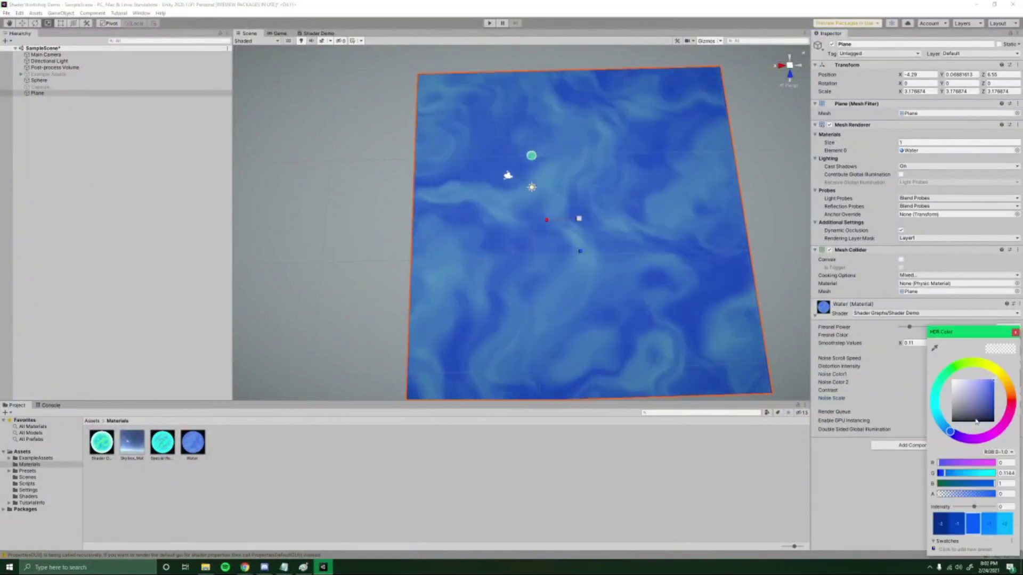
left_click_drag(950, 430, 986, 396)
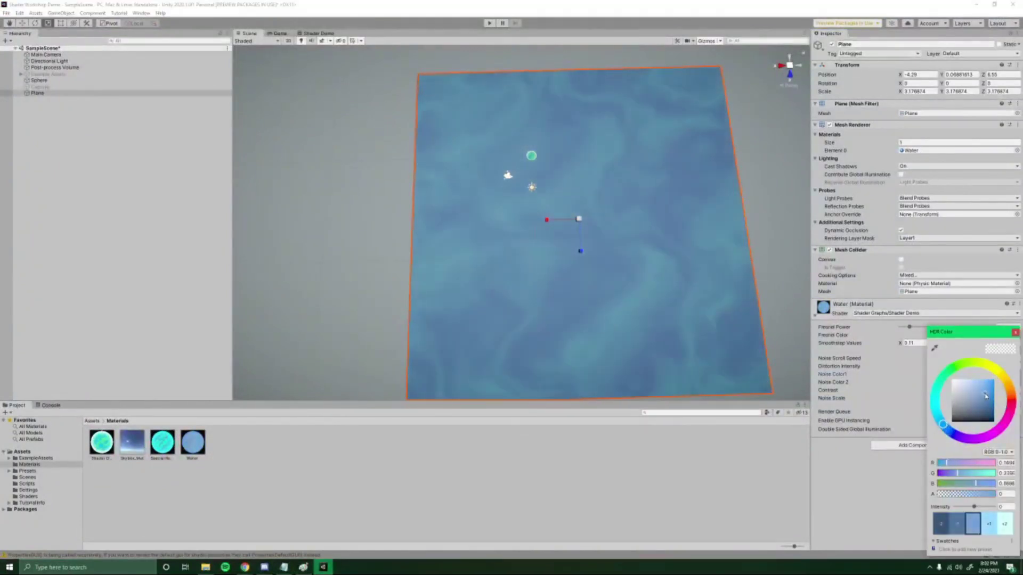
right_click_drag(574, 258, 841, 257)
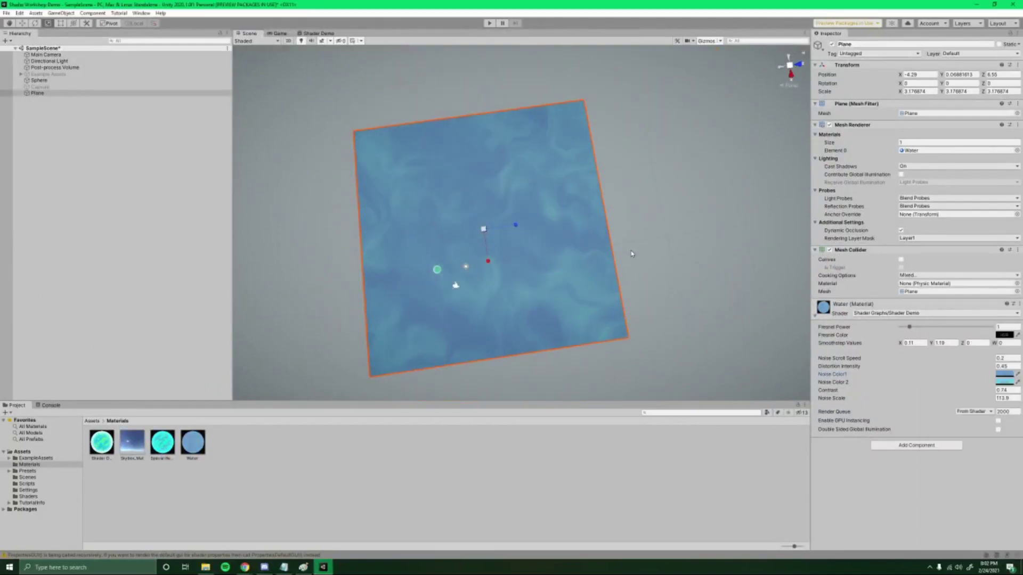
Duplicate the water plane and move the copy beside the original, to about Z 39.81.
key("ctrl+d")
key("w")
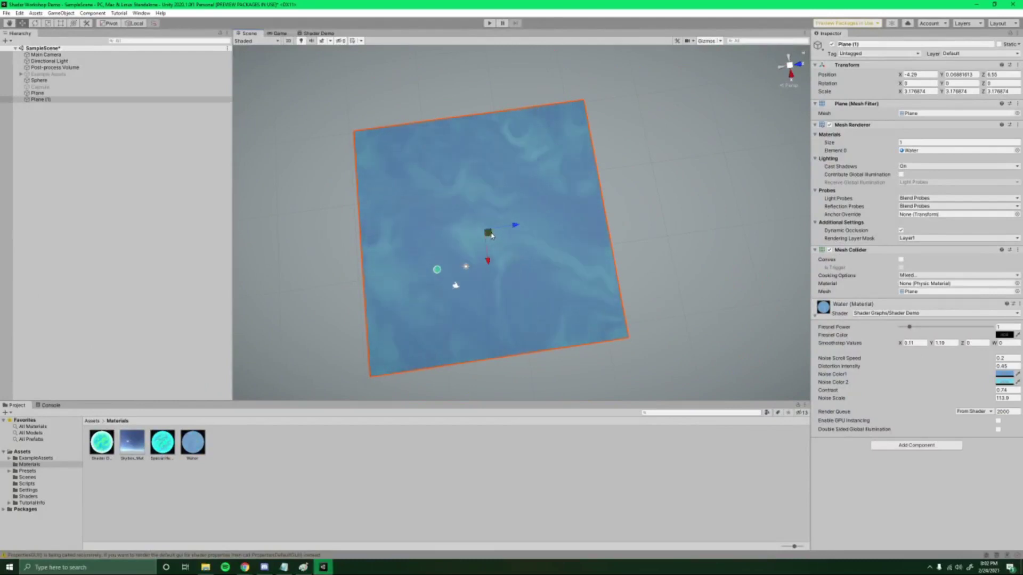
left_click_drag(486, 230, 735, 199)
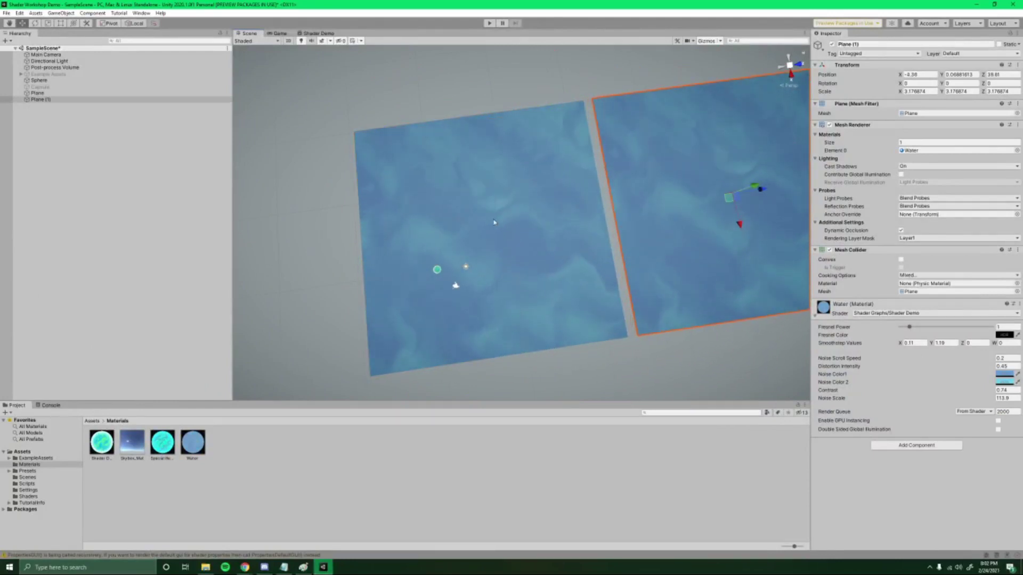
Create a new material named Lava in the Materials folder.
right_click_drag(495, 223, 526, 217)
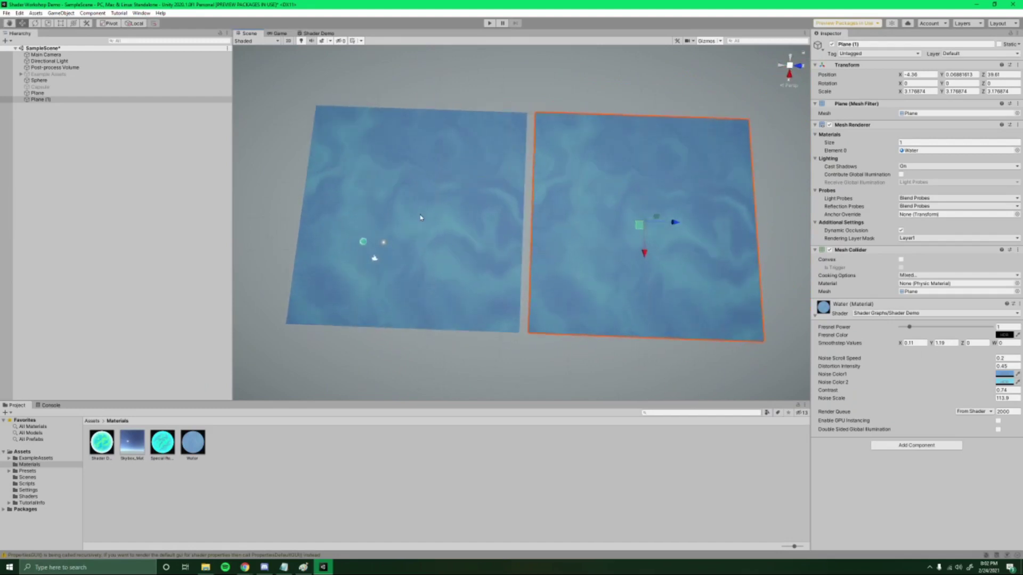
right_click(262, 452)
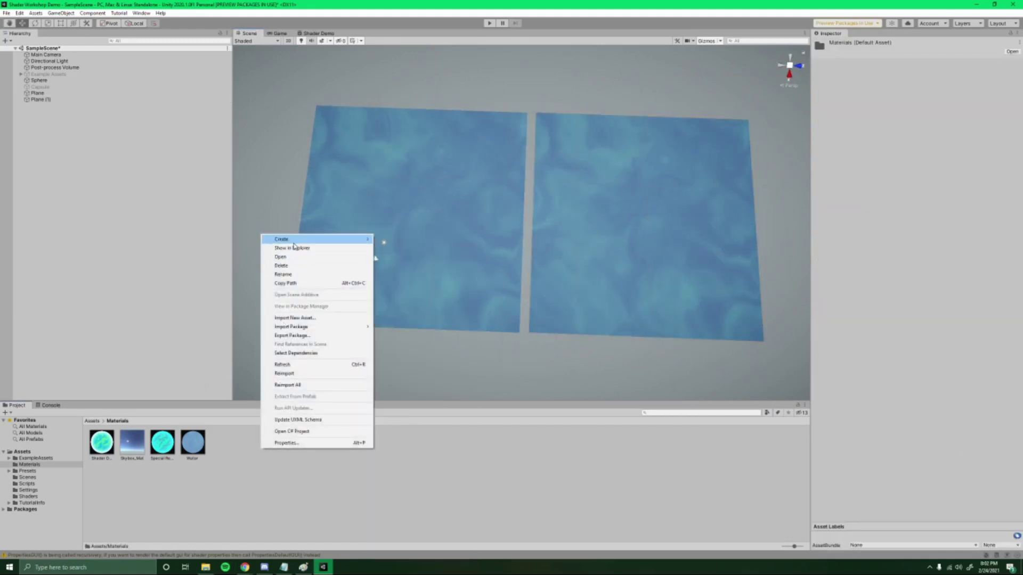
mouse_move(297, 243)
left_click(405, 354)
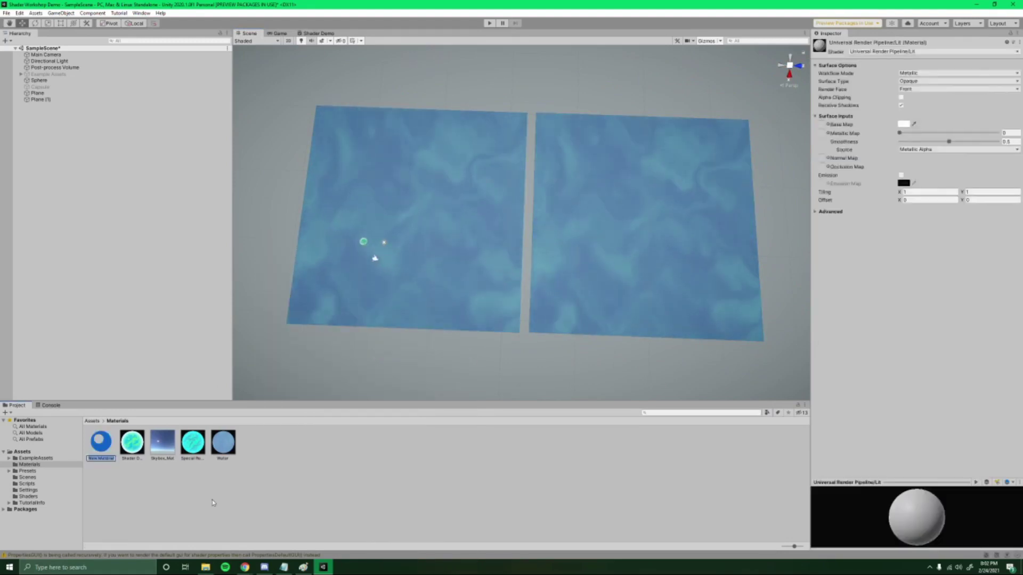
type("Lava")
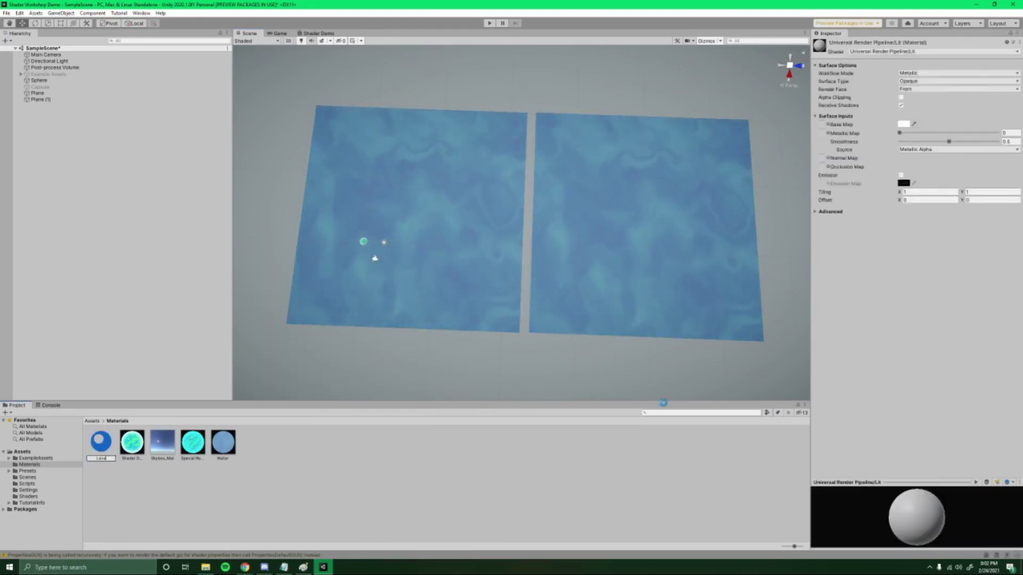
key("Return")
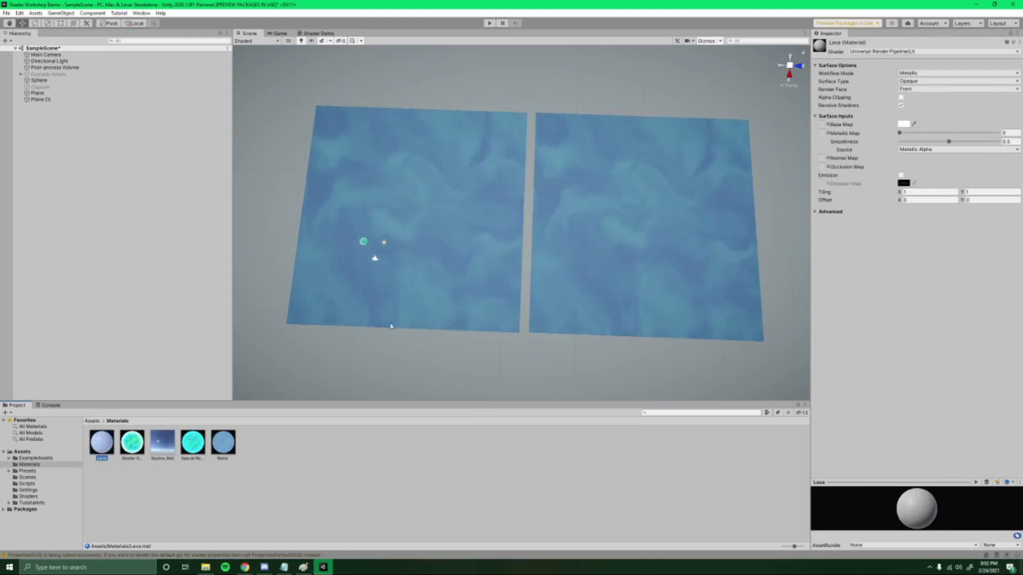
Switch the Lava material's shader to Shader Graphs/Shader Demo.
left_click(933, 51)
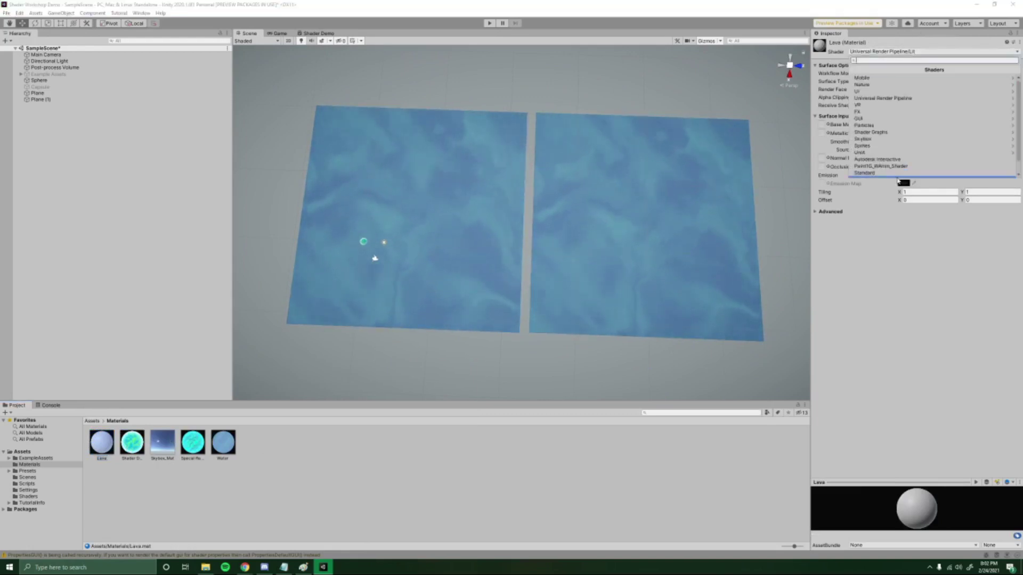
left_click(870, 132)
left_click(879, 108)
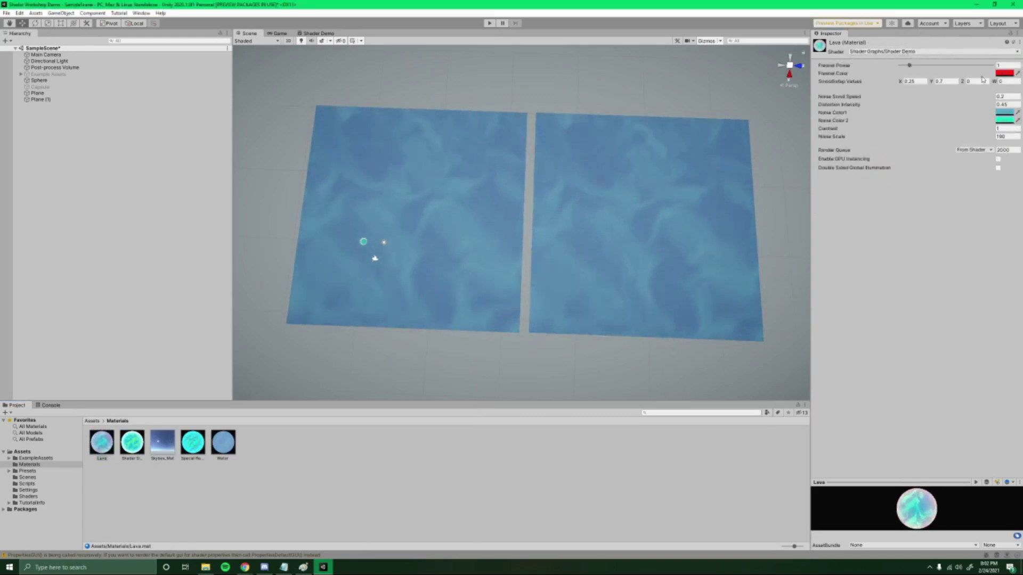
Set the Lava material's Fresnel Color to black and apply the material to the duplicated plane.
left_click(1005, 74)
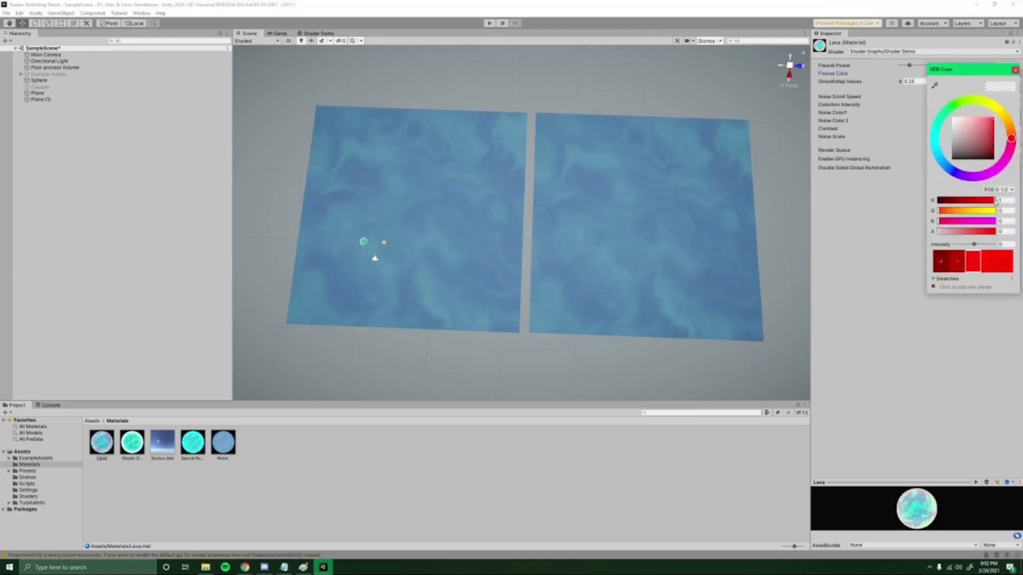
left_click_drag(996, 200, 905, 224)
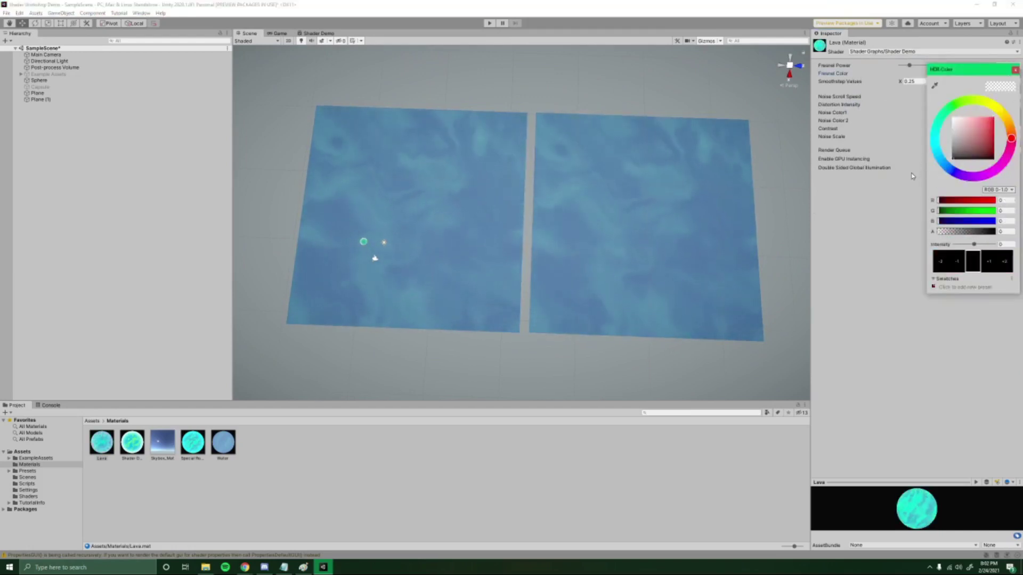
left_click(884, 292)
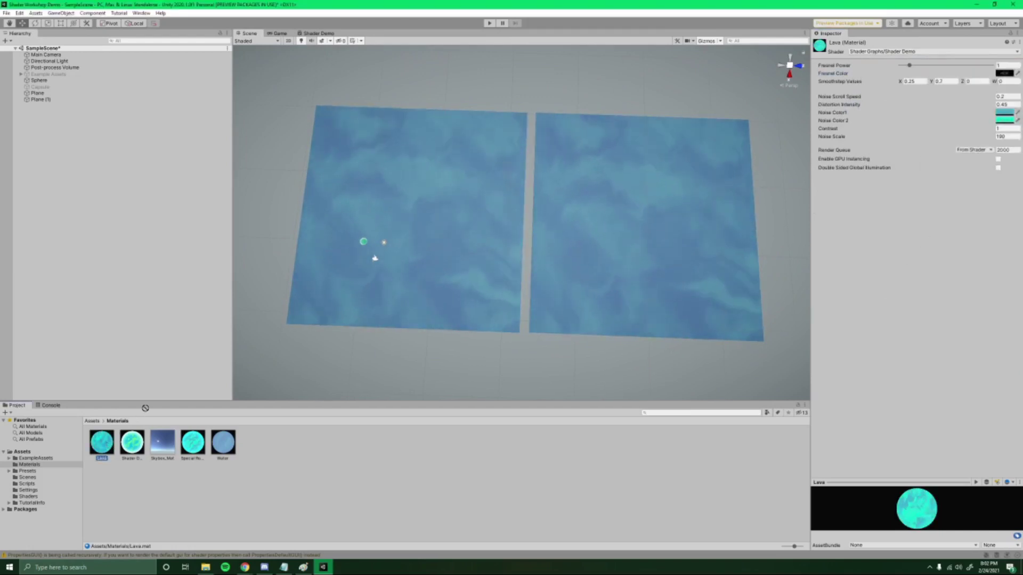
left_click_drag(100, 454, 280, 398)
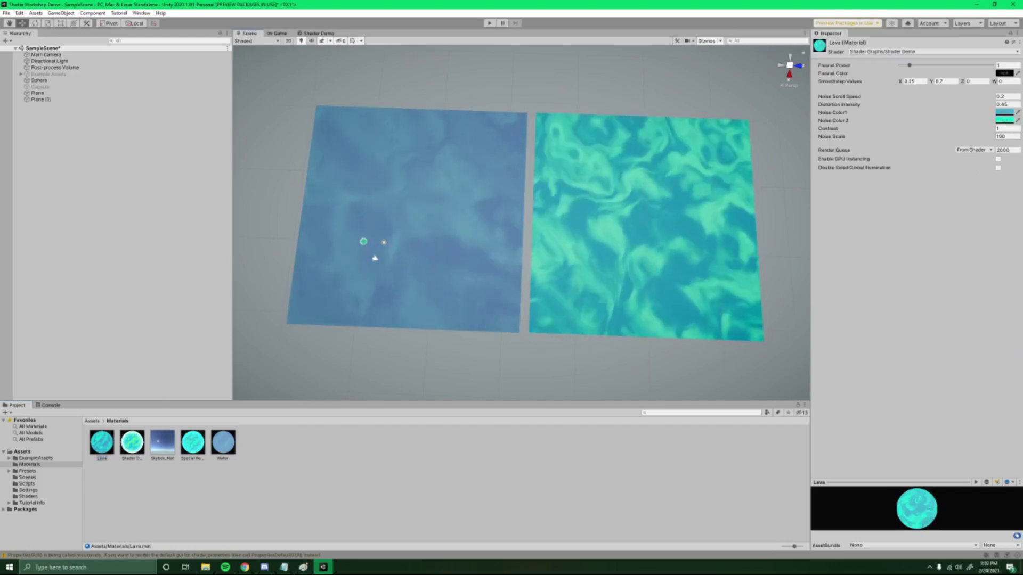
Set the Lava material's Noise Color1 to a soft red and Noise Color 2 to golden yellow, about RGB 0.83, 0.58, 0.10.
left_click(1006, 113)
mouse_move(1008, 163)
left_mouse_down()
mouse_move(987, 162)
mouse_move(1000, 155)
mouse_move(988, 172)
mouse_move(1004, 158)
left_mouse_up()
left_click(867, 280)
left_click(1006, 120)
left_click_drag(1006, 121, 1006, 125)
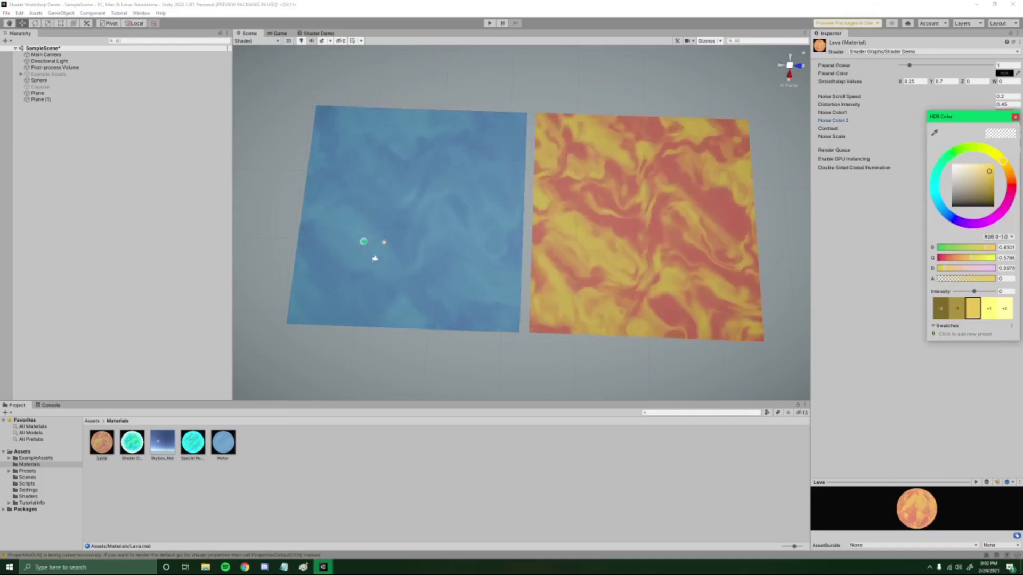
left_click(1015, 118)
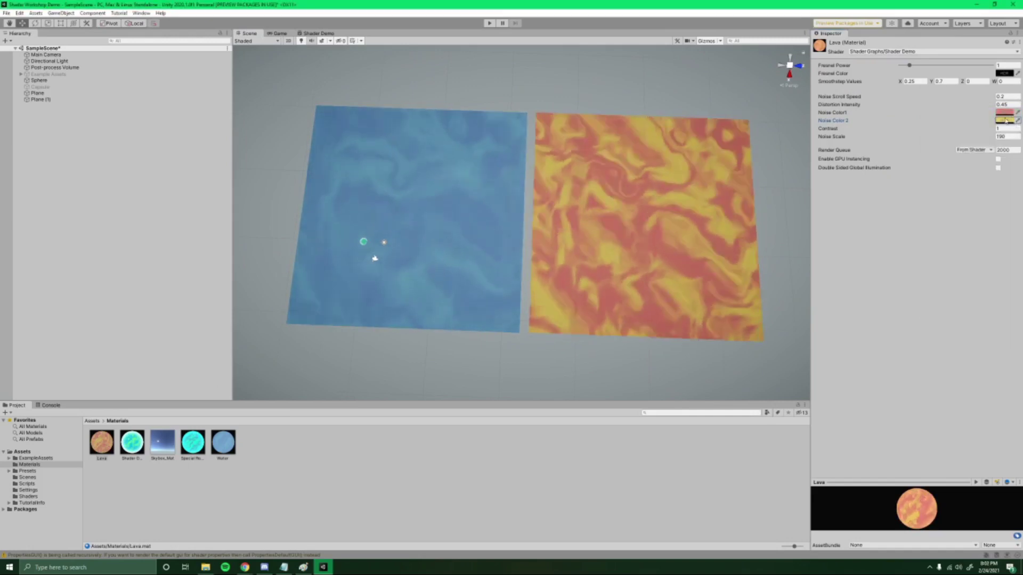
left_click(1006, 120)
right_click_drag(561, 208, 582, 201)
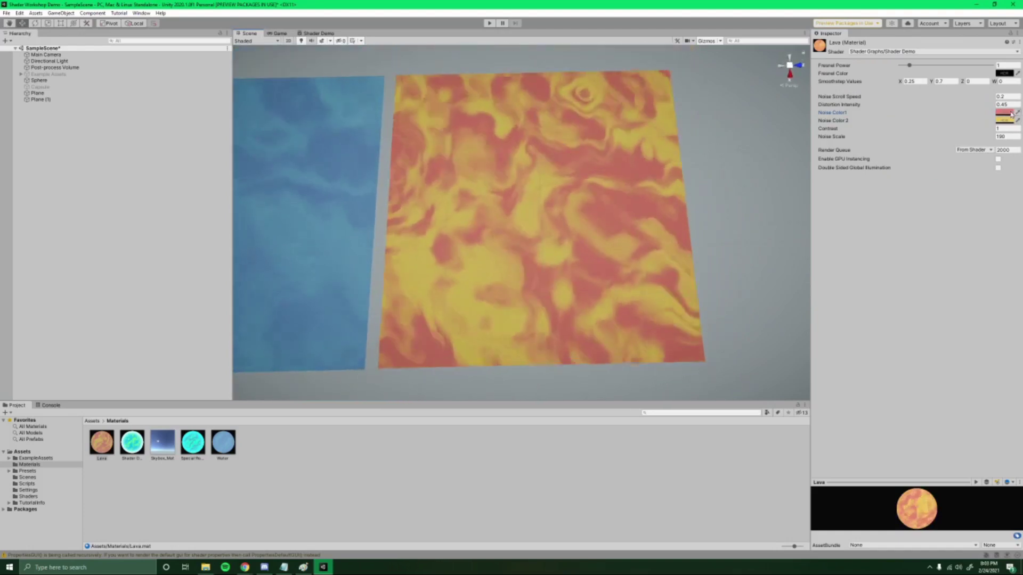
Try several HDR intensities on the Lava material's Noise Color1 and settle on about 2.09.
left_click(1004, 112)
left_click(1002, 297)
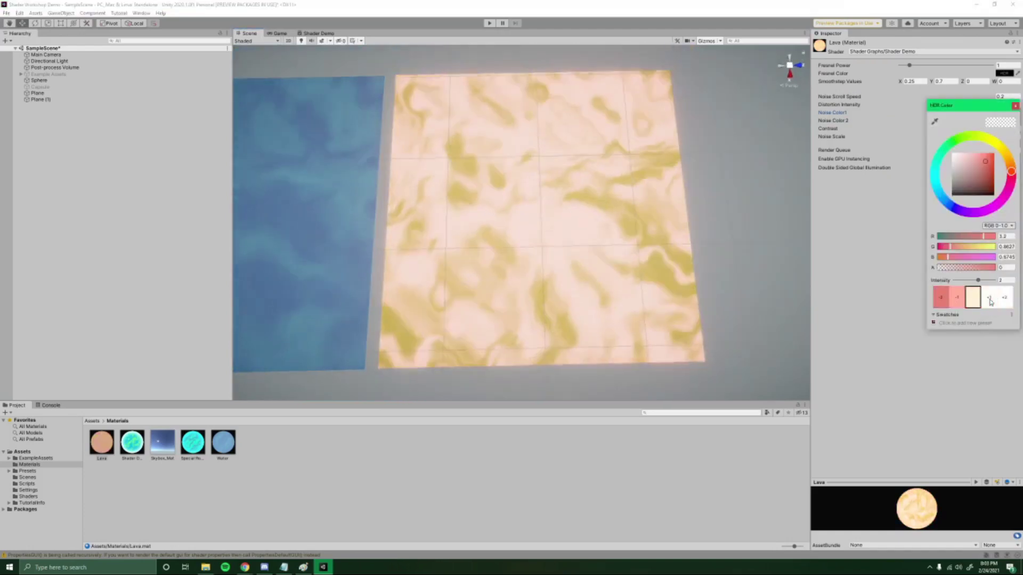
left_click(957, 299)
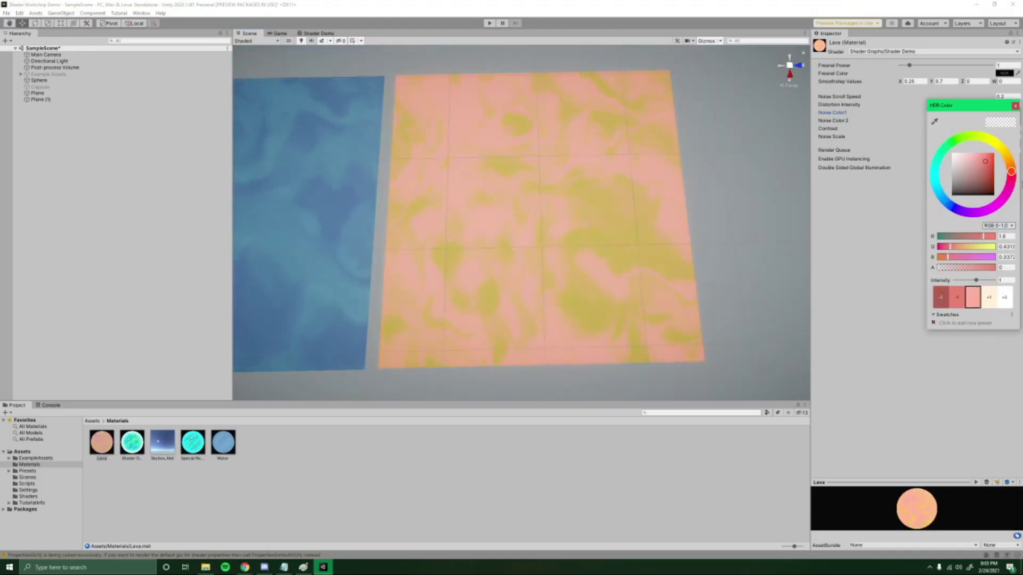
left_click(989, 300)
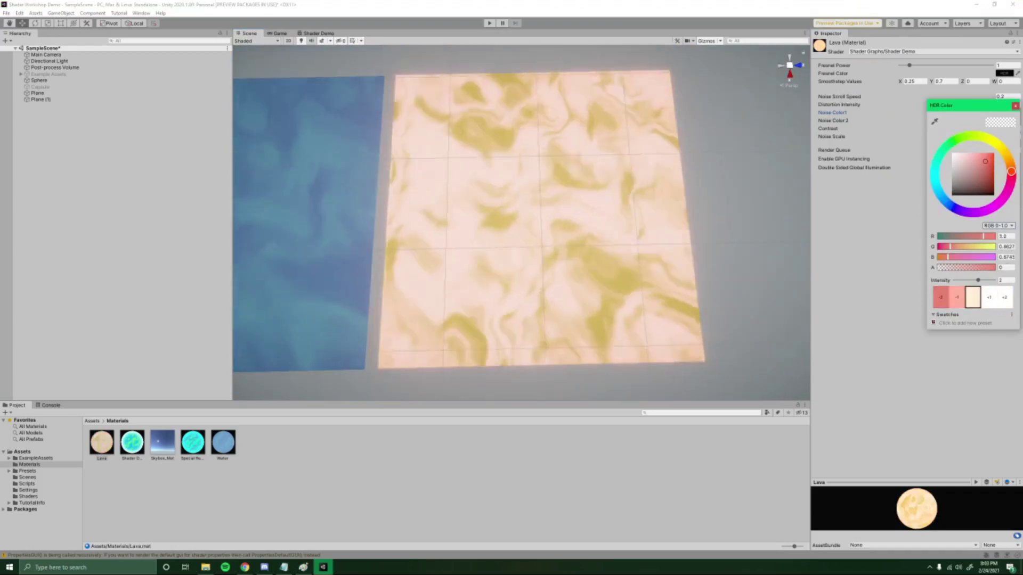
left_click(989, 297)
mouse_move(701, 246)
right_mouse_down()
mouse_move(683, 213)
mouse_move(696, 249)
right_mouse_up()
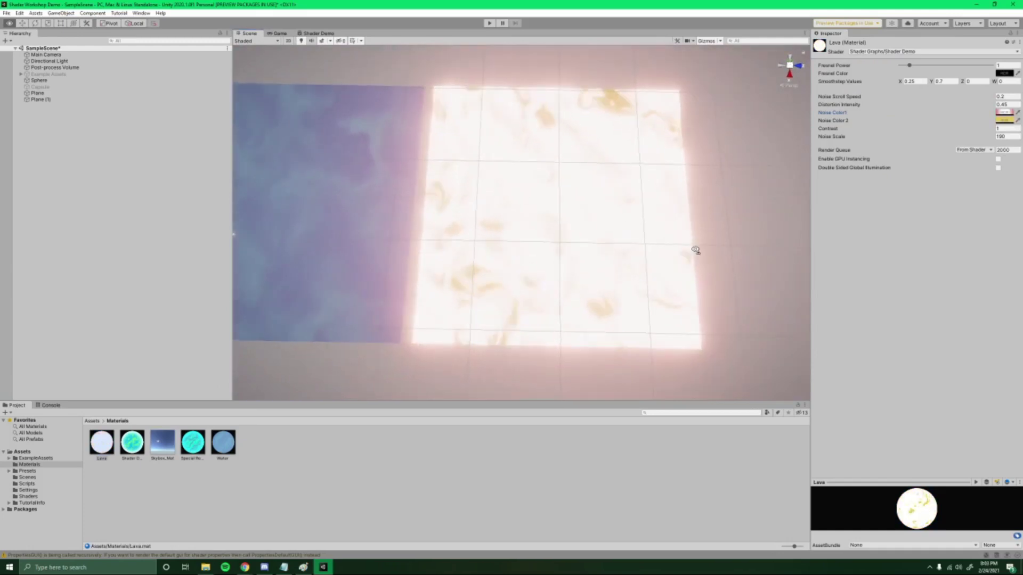
left_click(1006, 113)
double_click(960, 296)
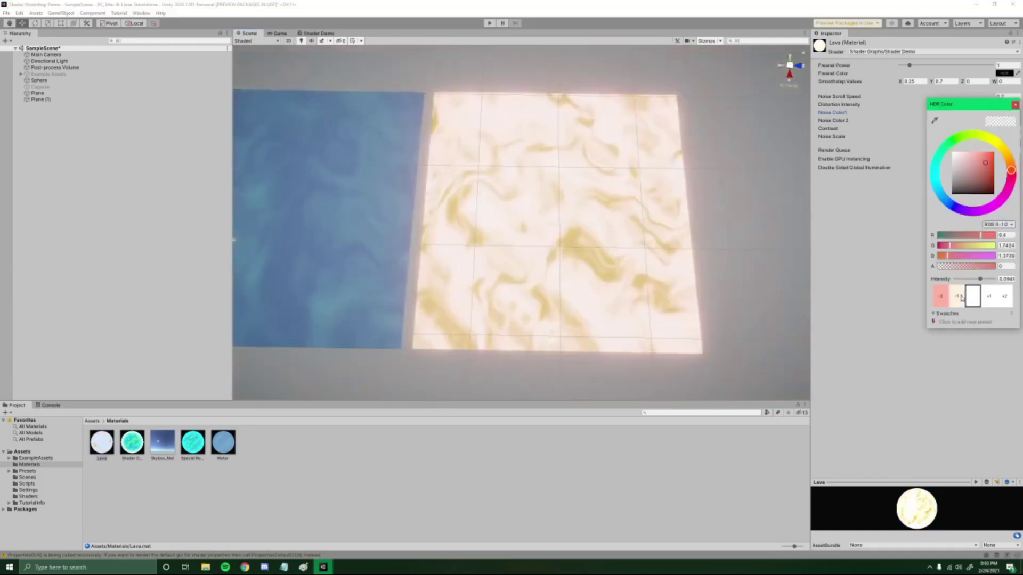
left_click(960, 297)
left_click(1016, 105)
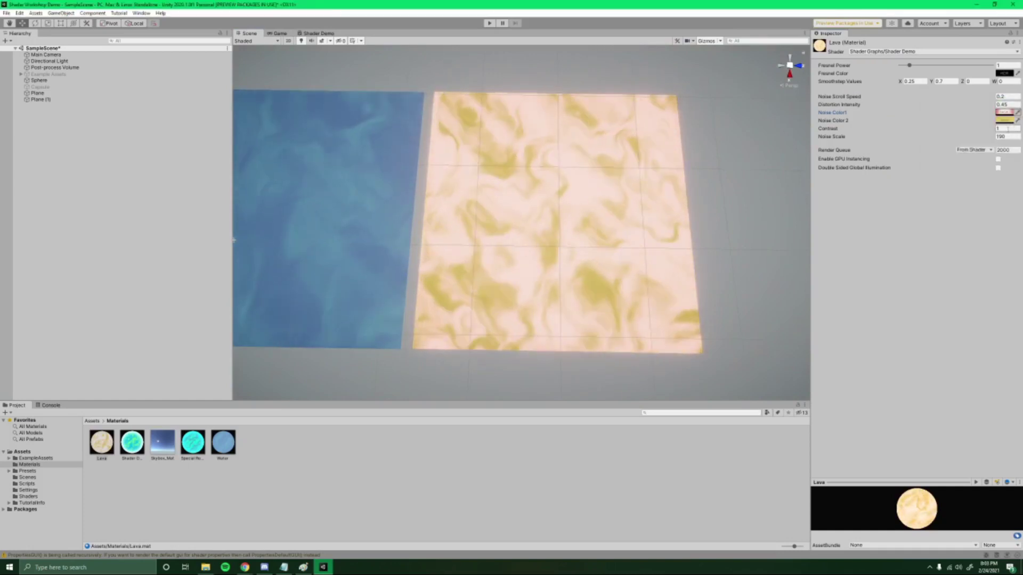
Set the HDR intensity of the Lava material's Noise Color 2 to 2 and its Contrast to 0.7.
left_click(1007, 121)
double_click(989, 303)
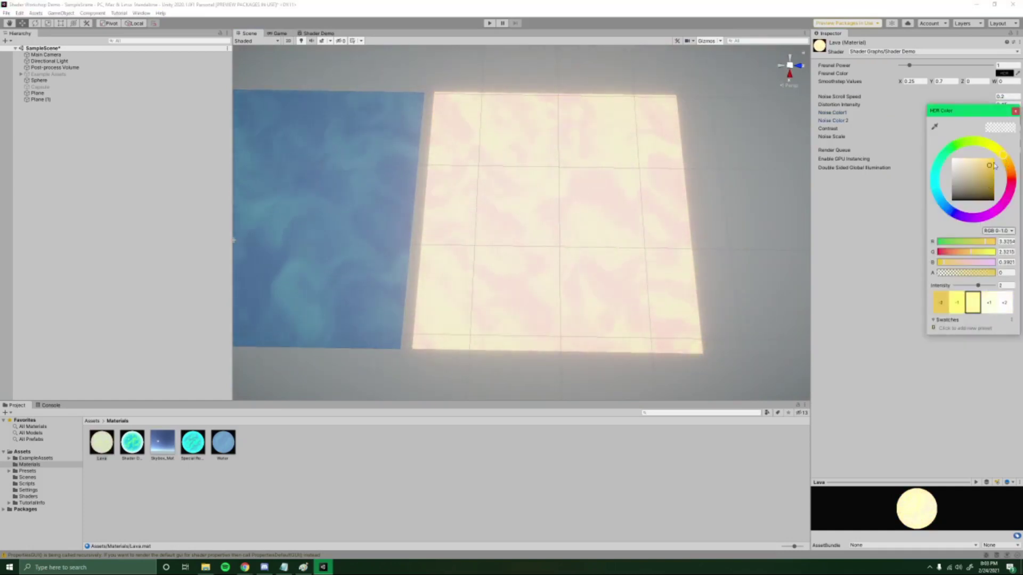
left_click(1016, 110)
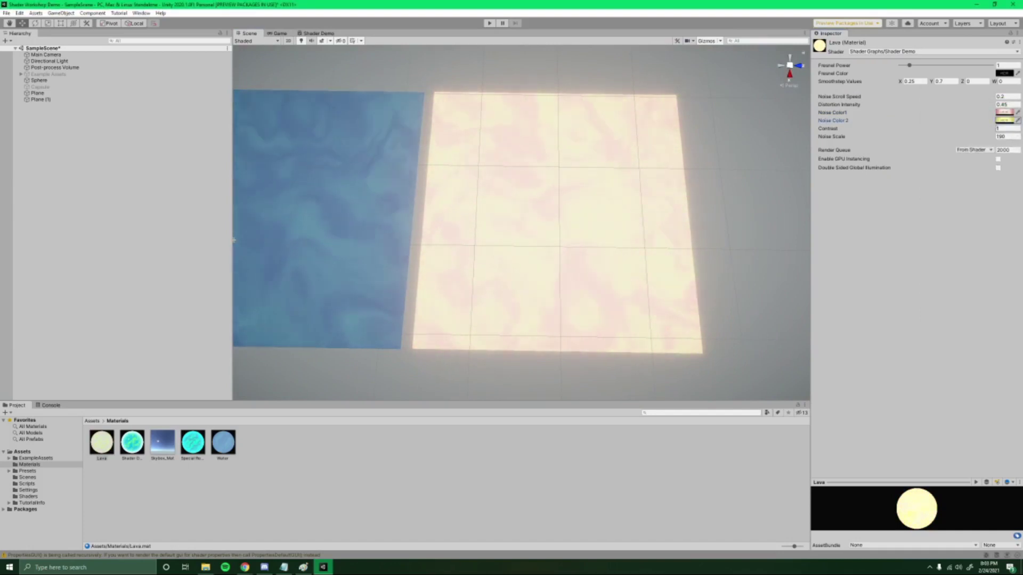
left_click_drag(987, 133, 1010, 134)
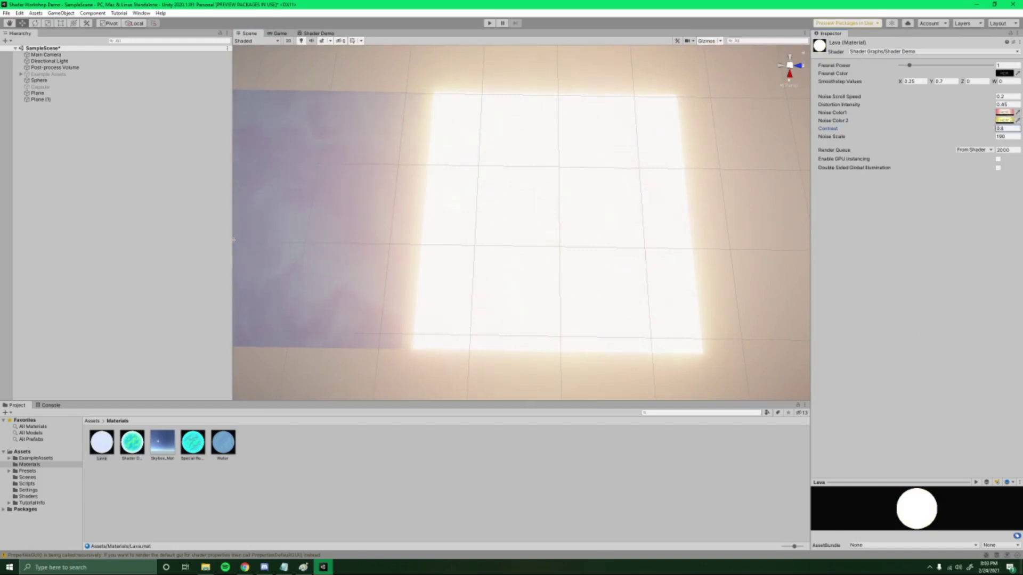
left_click_drag(964, 133, 910, 130)
Make the Lava material's Noise Color1 a brighter, more saturated red-orange, with the red channel at about 4.23.
left_click(1005, 113)
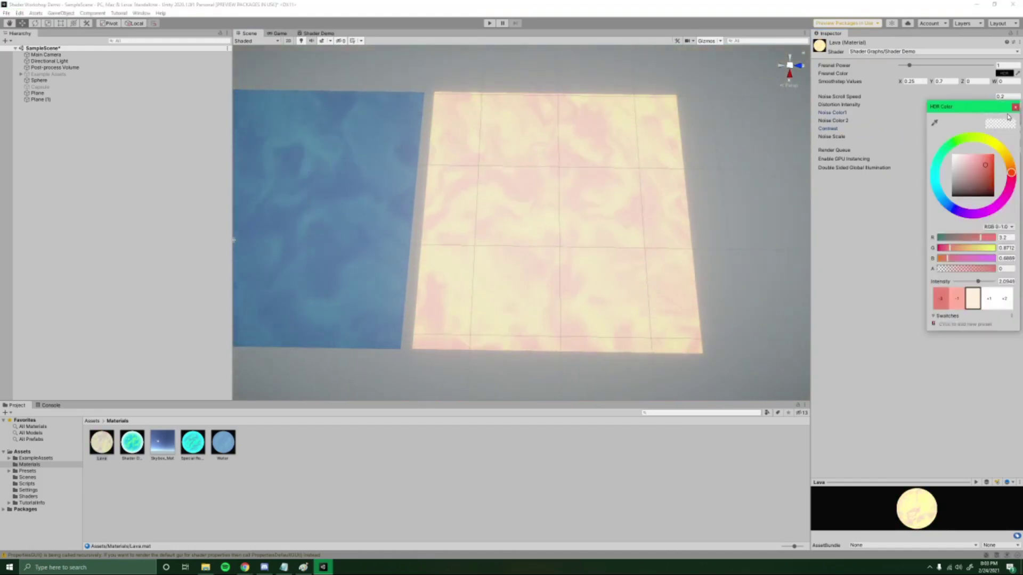
left_click_drag(987, 163, 992, 157)
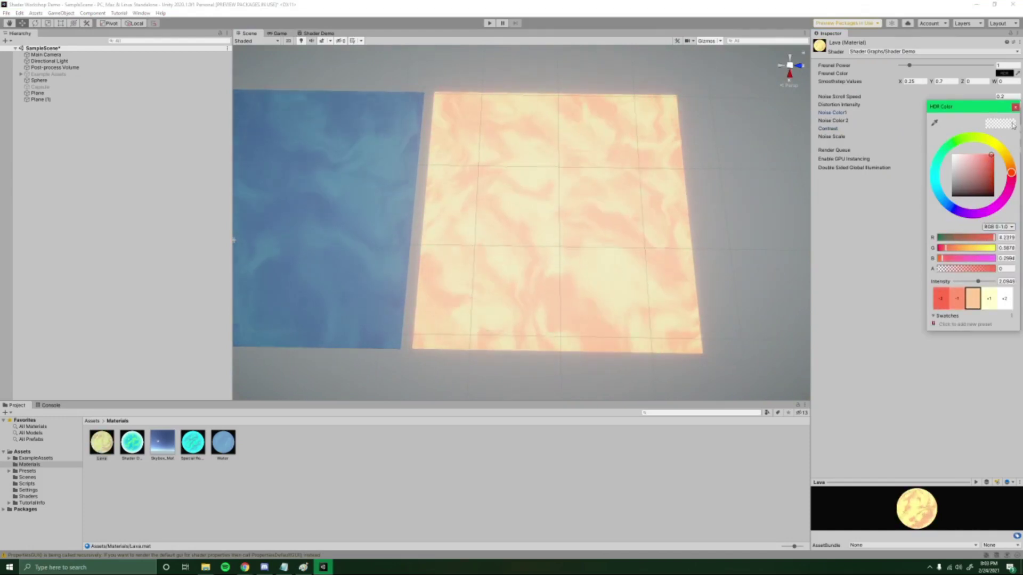
left_click(1016, 107)
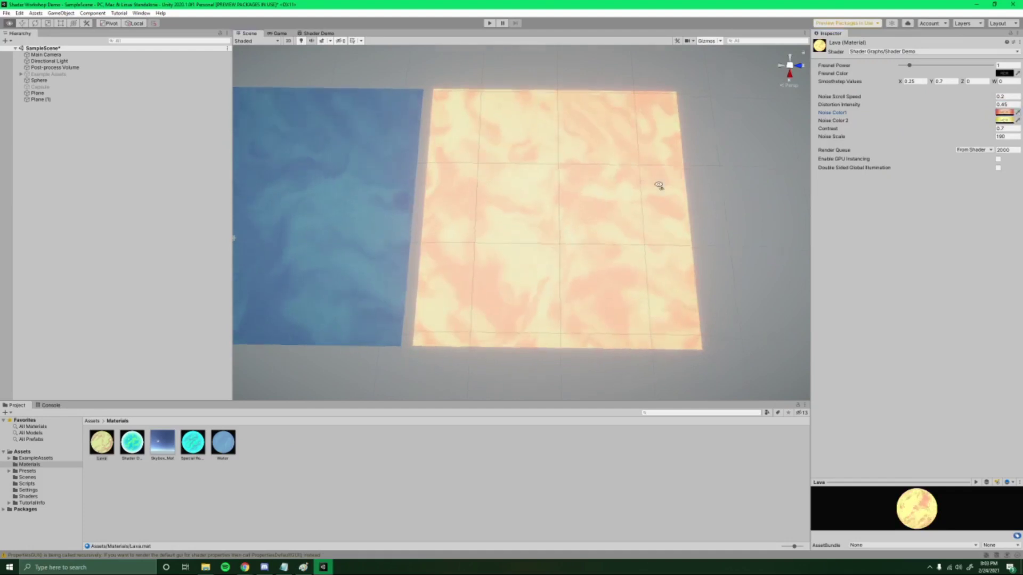
Set the Lava material's Noise Scroll Speed to 0.05 and lower its Noise Scale to about 142.49.
mouse_move(658, 183)
left_mouse_down("alt")
mouse_move(666, 174)
mouse_move(662, 194)
mouse_move(664, 184)
left_mouse_up("alt")
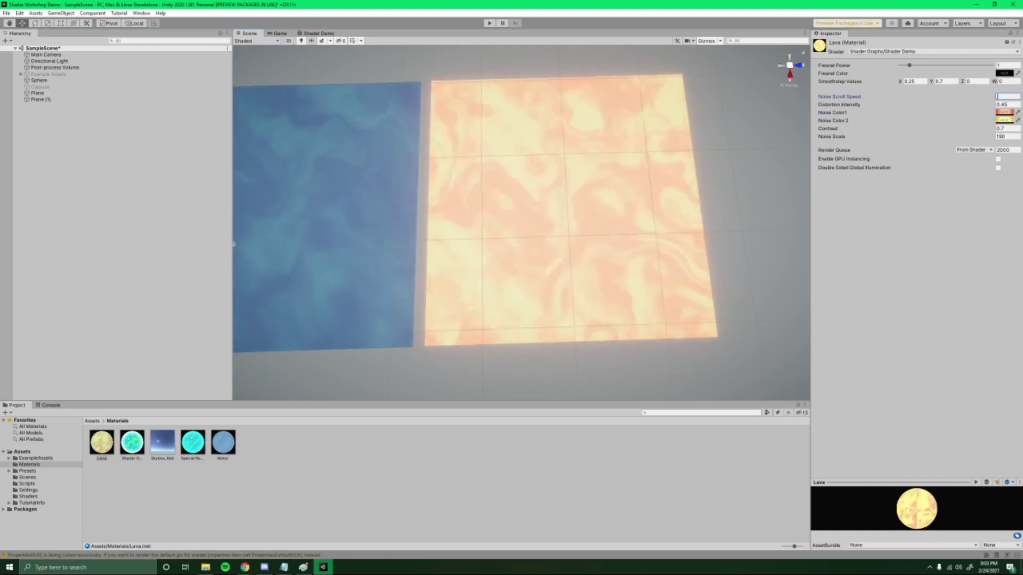
type("0.1")
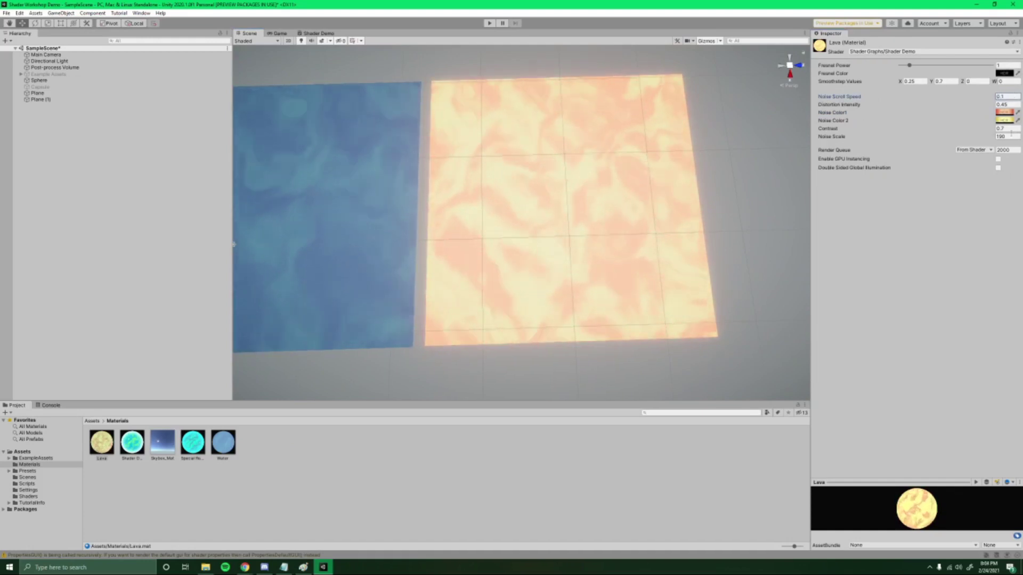
key("BackSpace")
type("05")
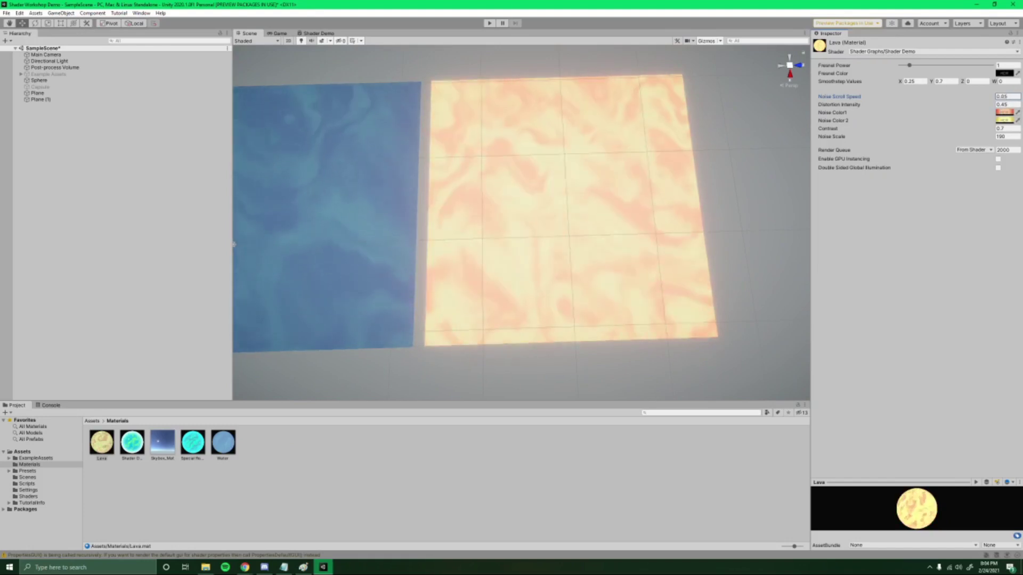
right_click_drag(685, 157, 686, 151)
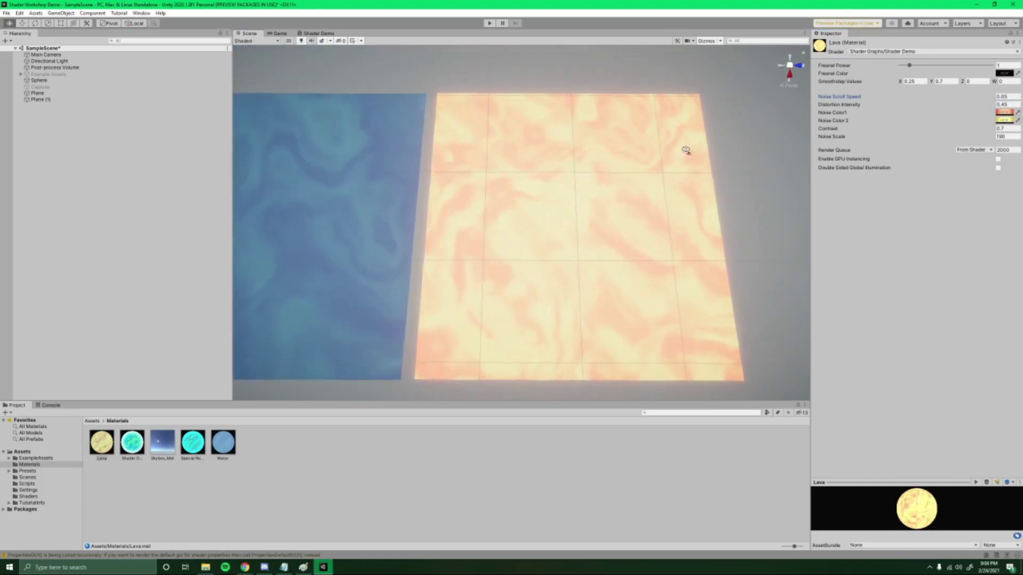
left_click_drag(980, 133, 980, 146)
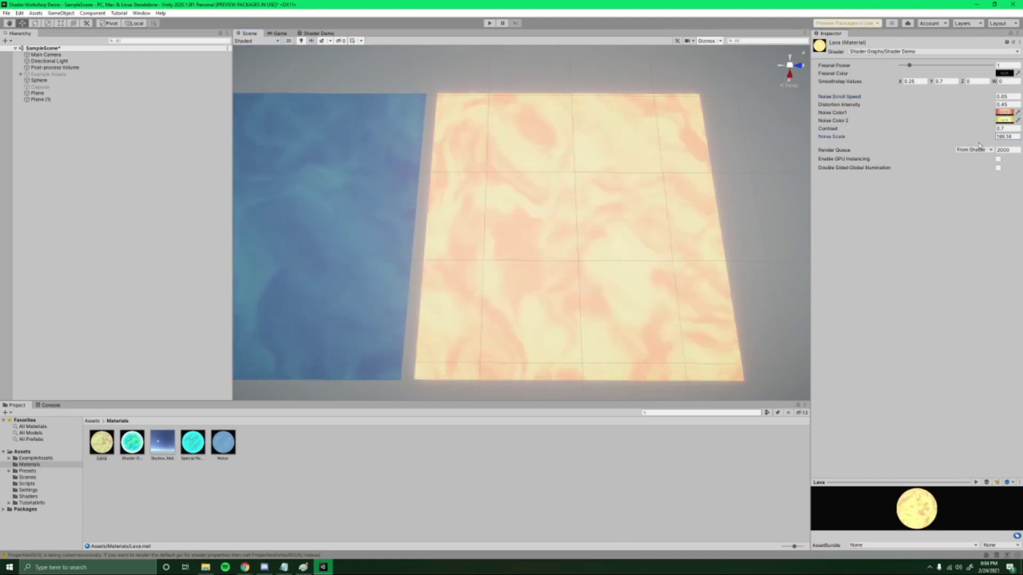
left_click_drag(874, 147, 785, 154)
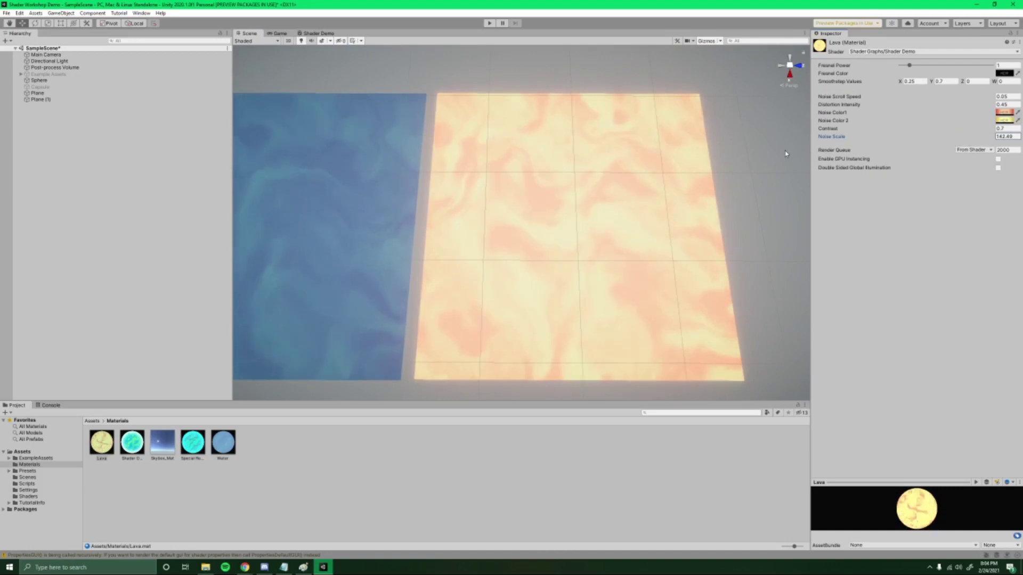
Darken the Lava material's Noise Color1 to a deeper, fully saturated red and view the water and lava planes together.
left_click(1003, 113)
left_click(993, 171)
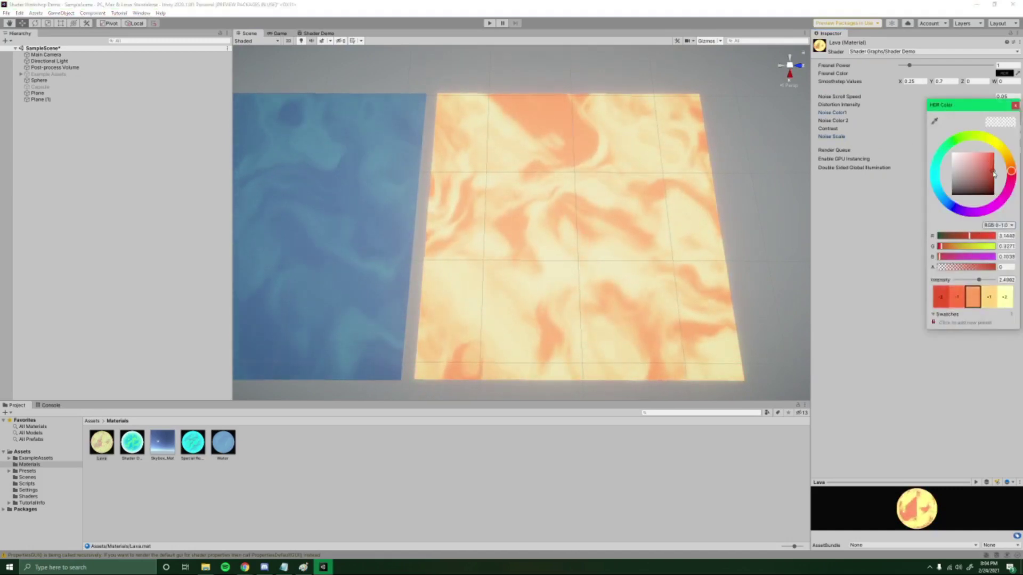
mouse_move(715, 151)
right_mouse_down()
mouse_move(701, 171)
mouse_move(726, 159)
right_mouse_up()
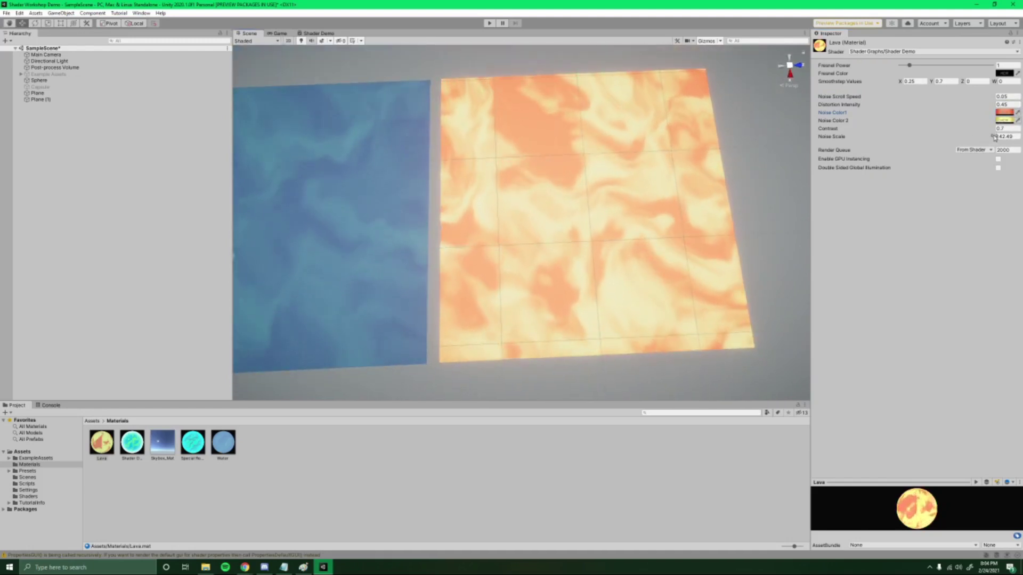
right_click_drag(634, 170, 615, 90)
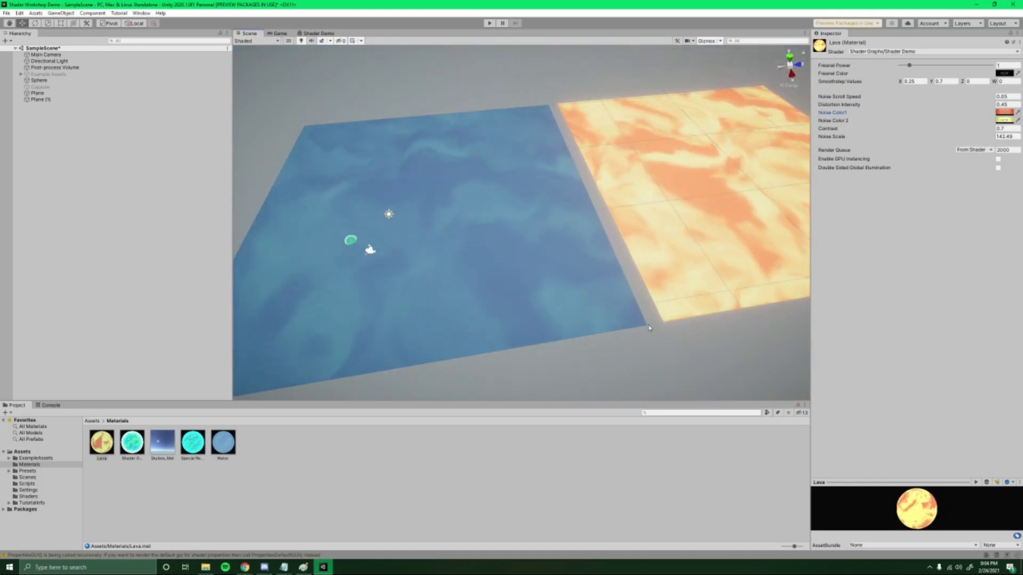
Create a new material in the Materials folder.
right_click_drag(569, 269, 594, 251)
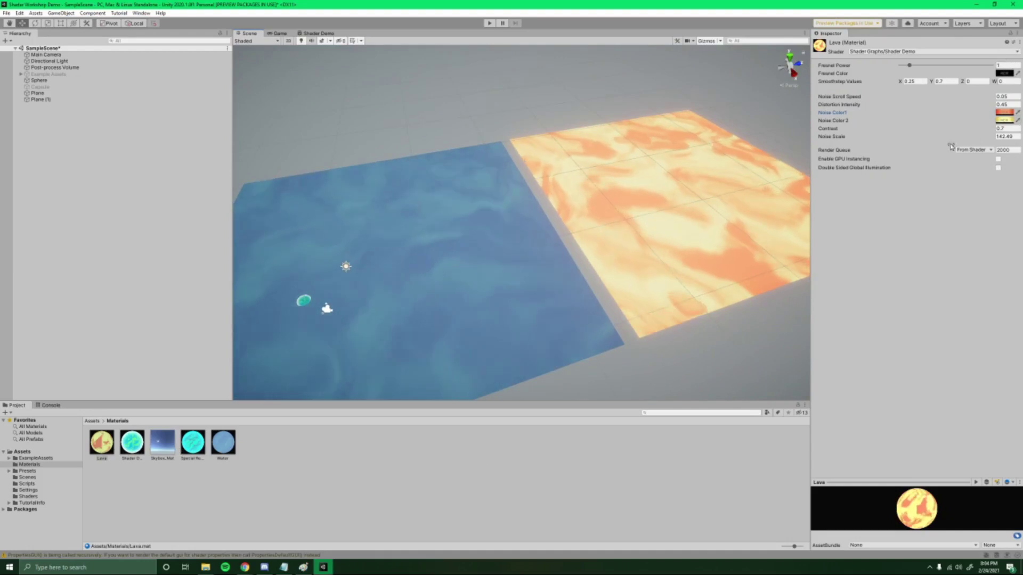
right_click_drag(522, 229, 624, 195)
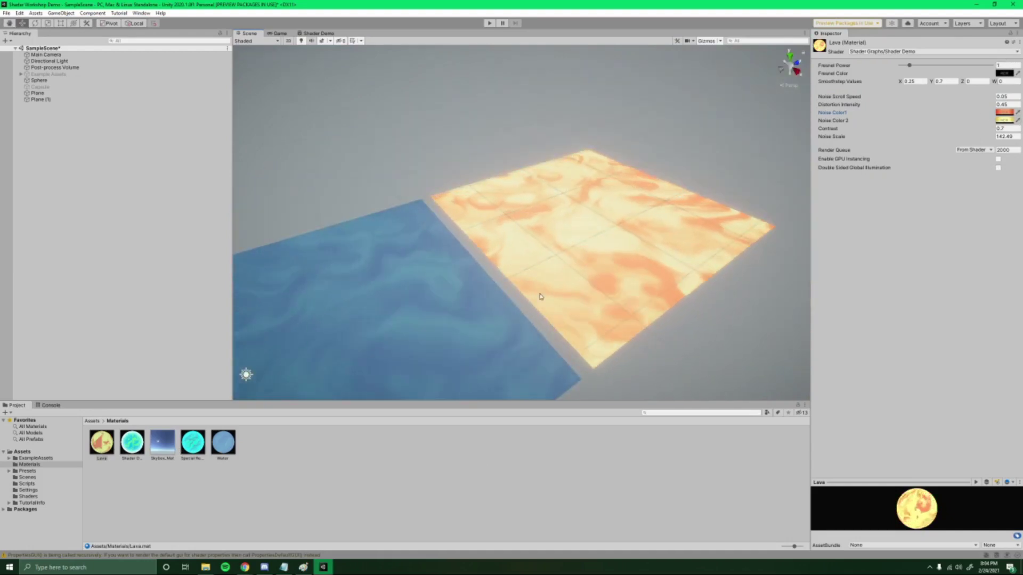
right_click(282, 472)
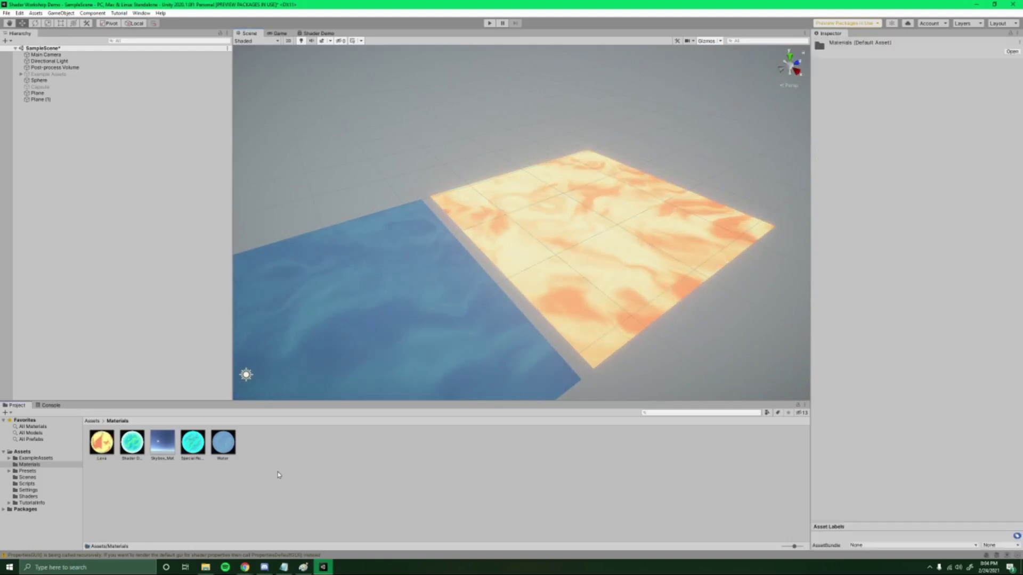
mouse_move(315, 263)
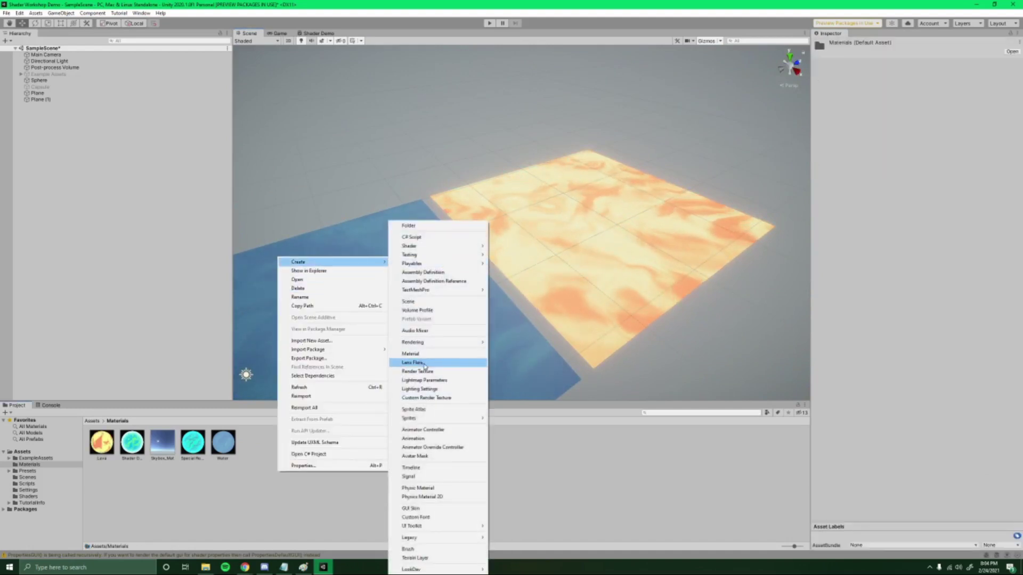
left_click(410, 354)
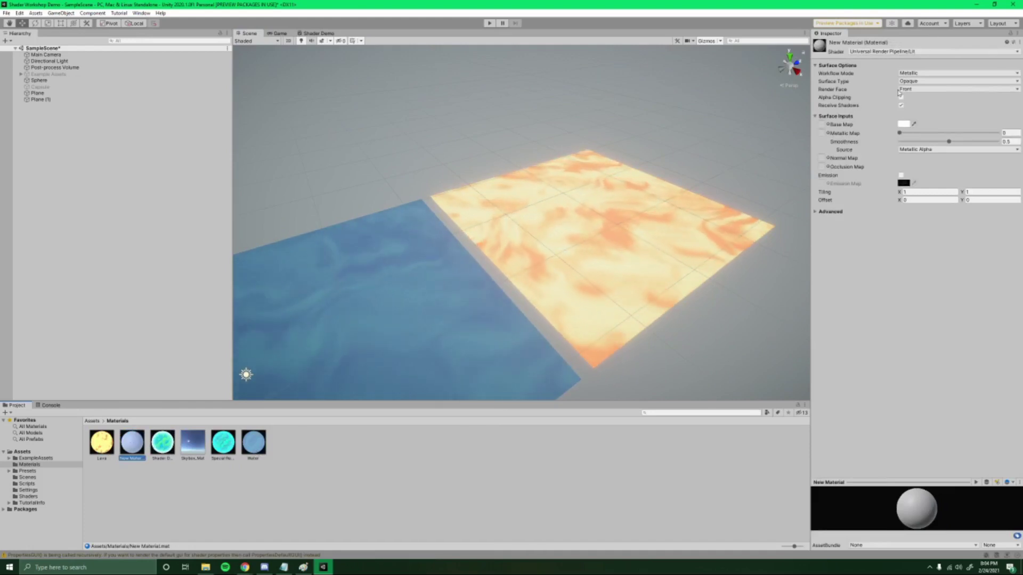
Add a capsule to the scene near the water plane and frame it closely.
right_click_drag(692, 154, 581, 159)
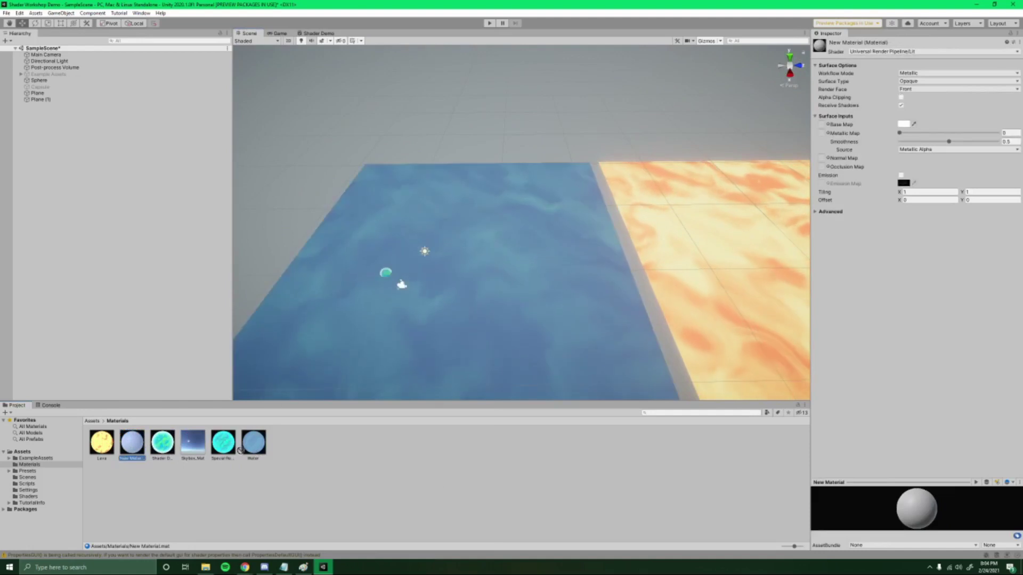
right_click(81, 142)
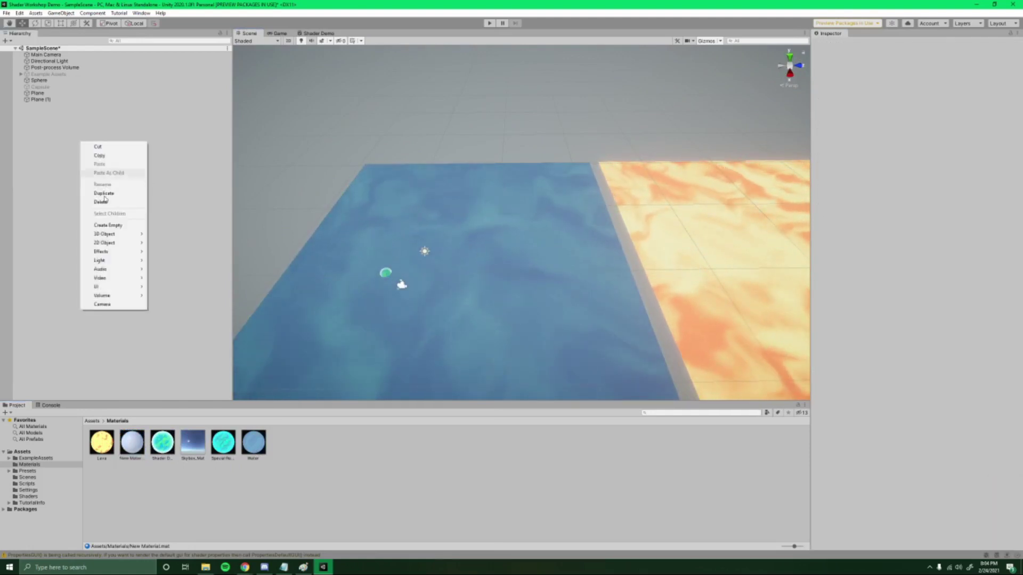
mouse_move(115, 236)
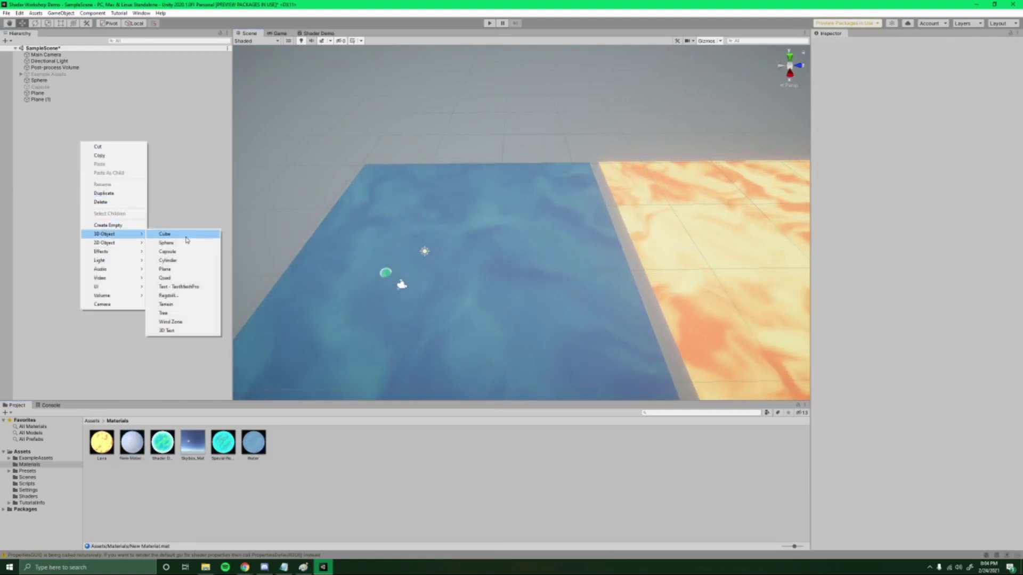
left_click(176, 254)
scroll(522, 240, "up", 3)
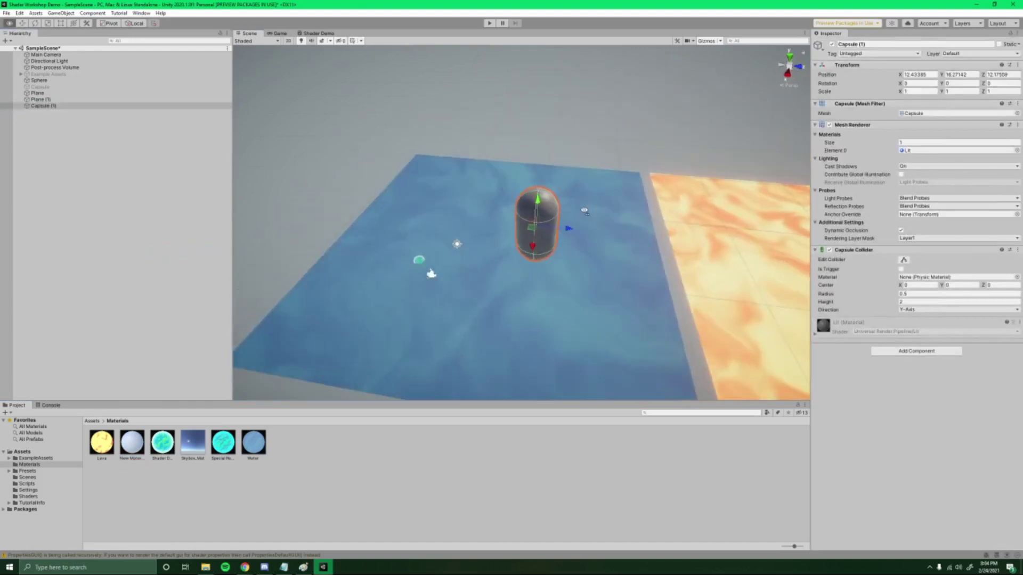
left_click_drag(480, 224, 393, 216, "alt")
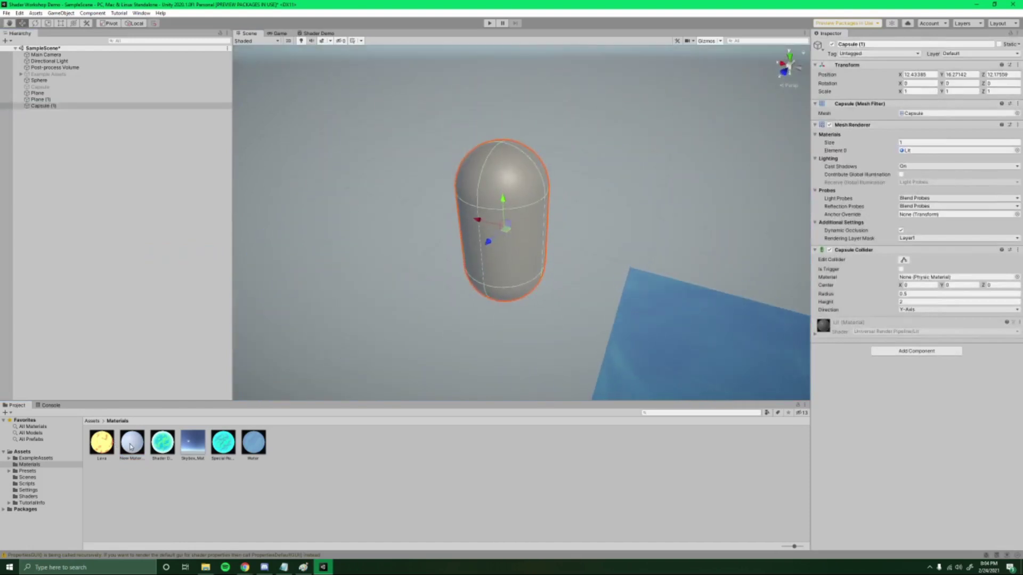
Apply the new material to the capsule and expand the material's surface settings.
left_click_drag(131, 447, 479, 205)
mouse_move(626, 213)
left_mouse_down("alt")
mouse_move(736, 189)
mouse_move(783, 158)
mouse_move(632, 208)
left_mouse_up("alt")
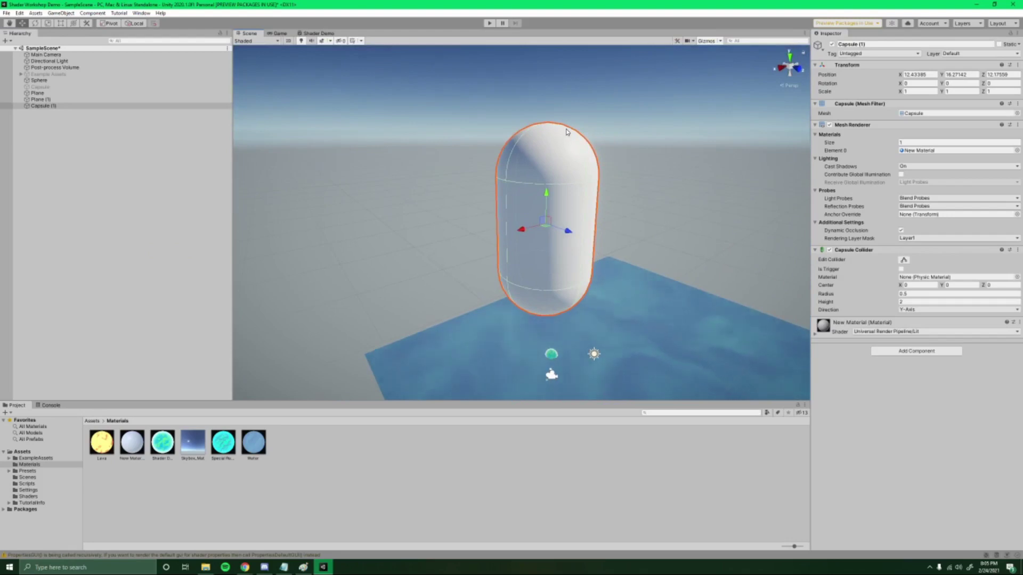
scroll(521, 156, "up", 3)
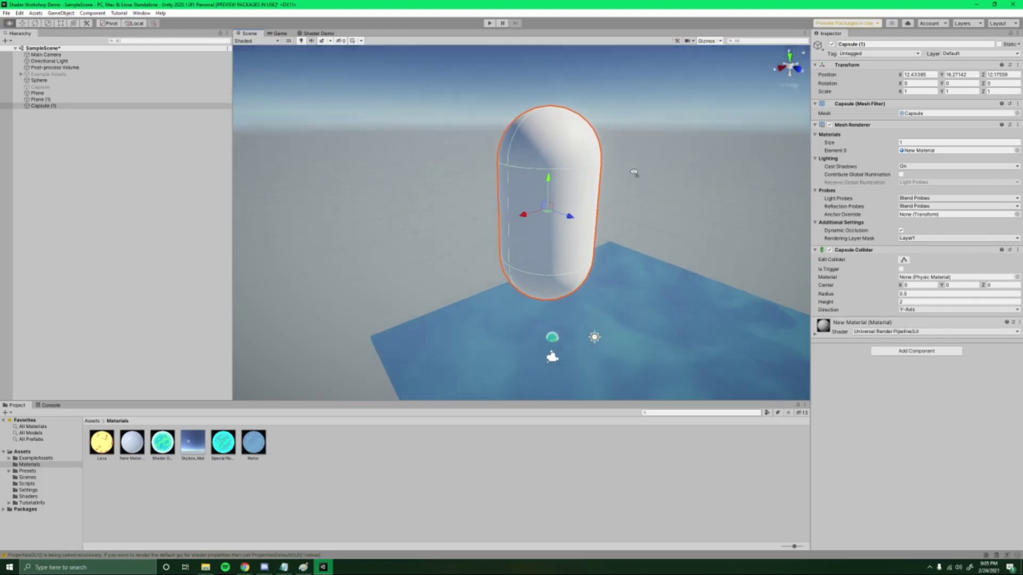
left_click(821, 337)
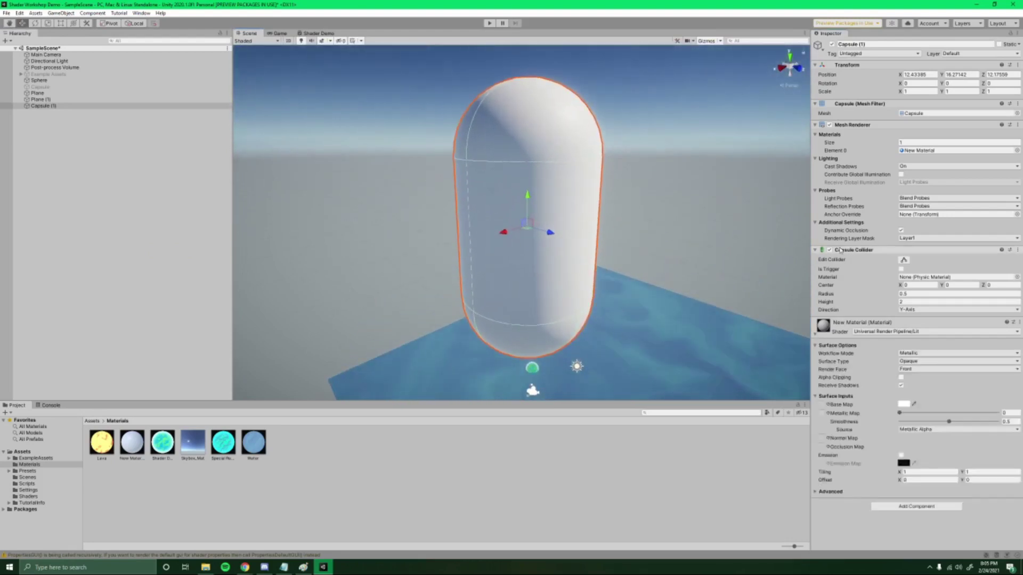
scroll(692, 287, "down", 3)
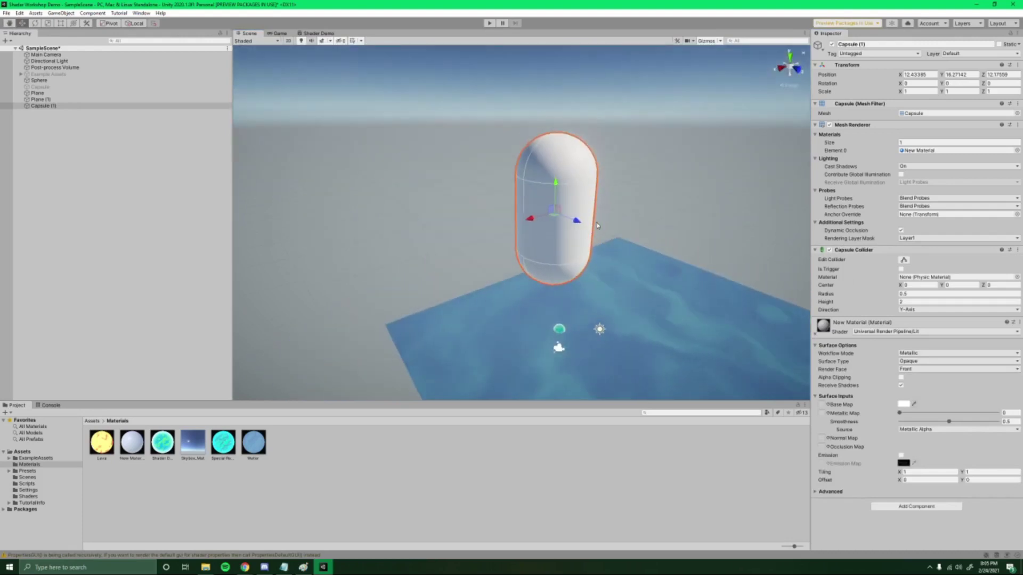
Duplicate the capsule beside the original and assign a second new material to the original capsule.
left_click_drag(557, 220, 487, 210)
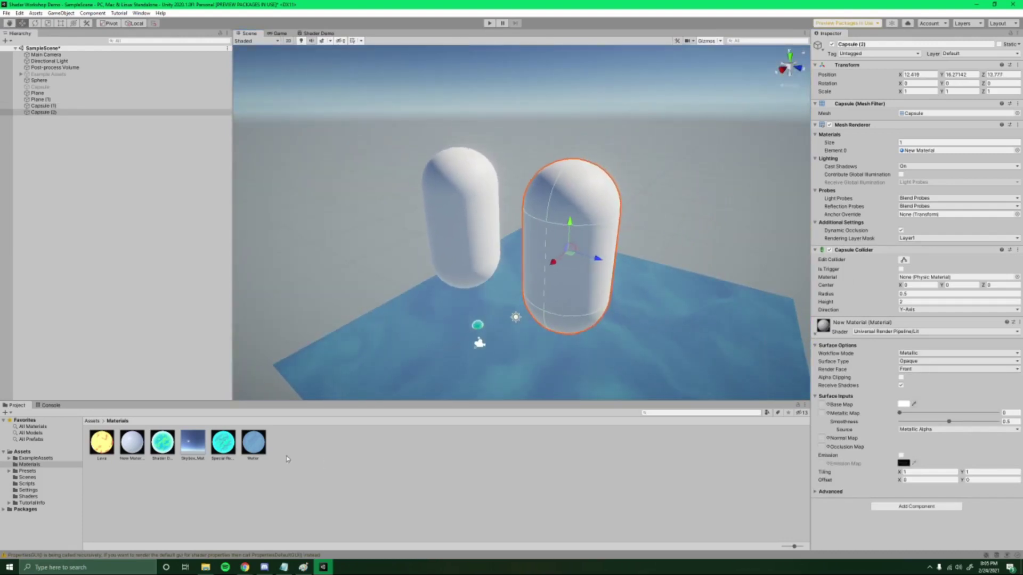
right_click(287, 459)
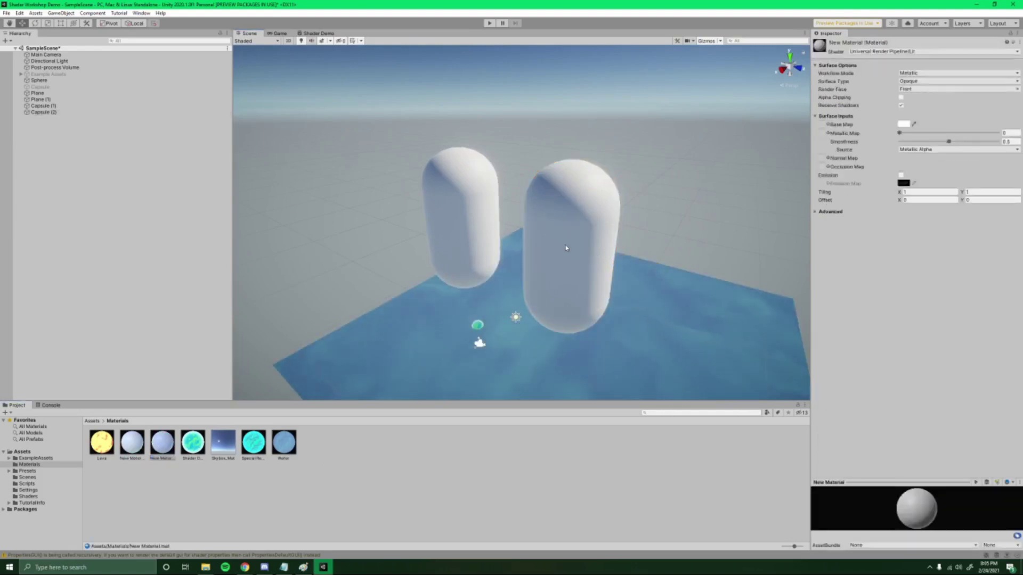
left_click(455, 214)
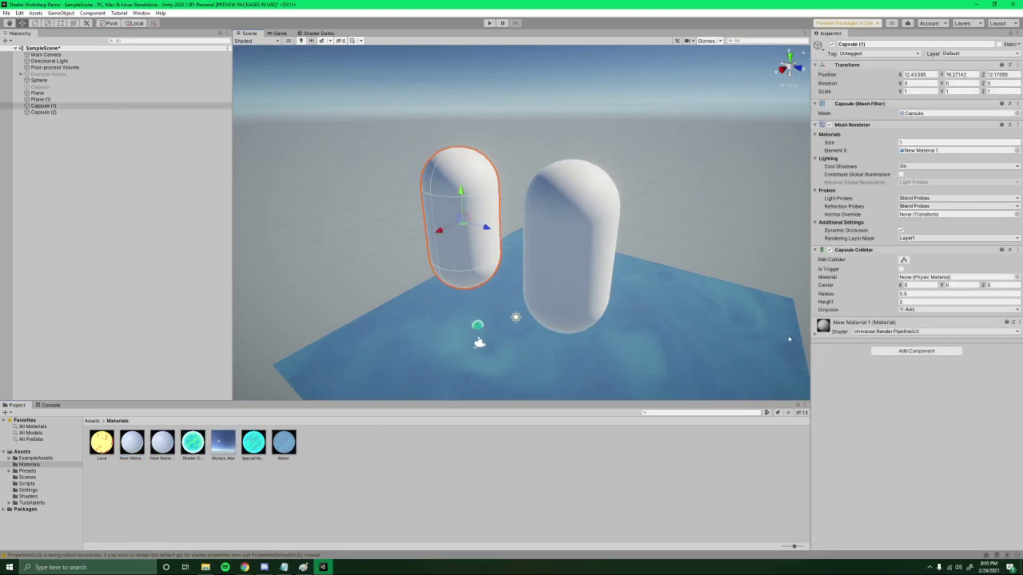
Set the Base Map colour of the original capsule's material to bright red.
left_click(815, 336)
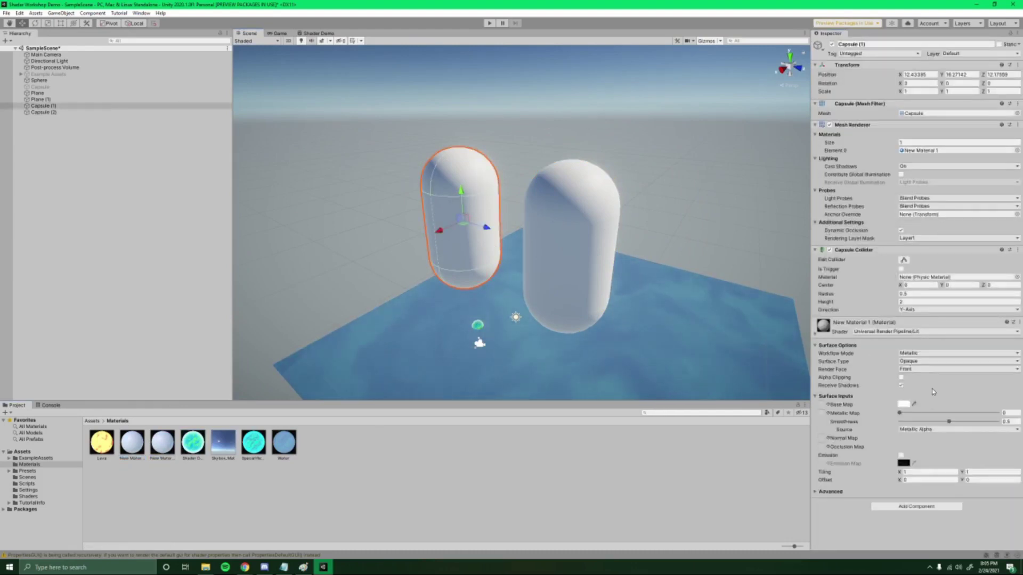
left_click(904, 405)
left_click(962, 387)
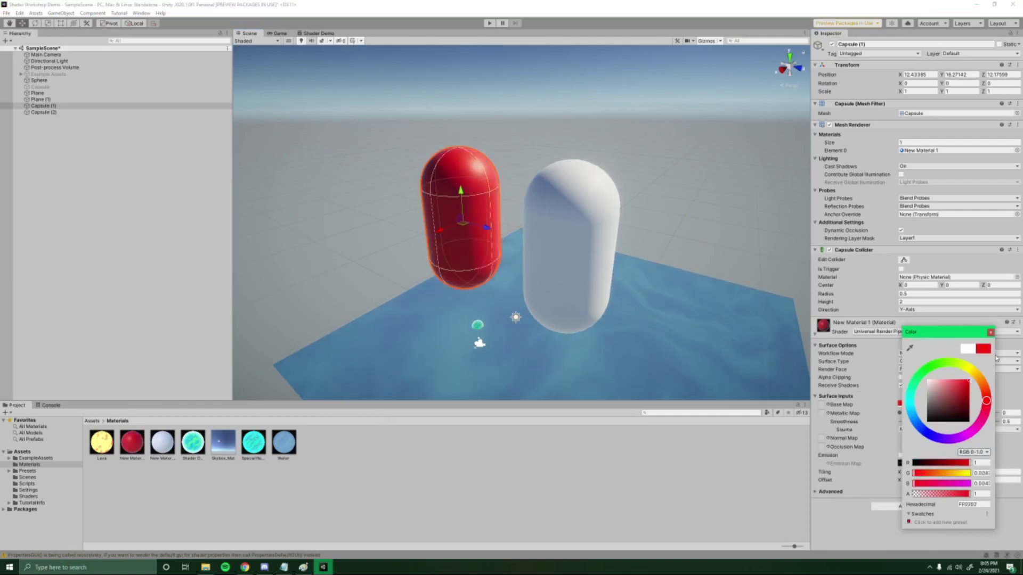
left_click(929, 330)
Set the Base Map colour of the duplicated capsule's material to a medium blue.
left_click(572, 214)
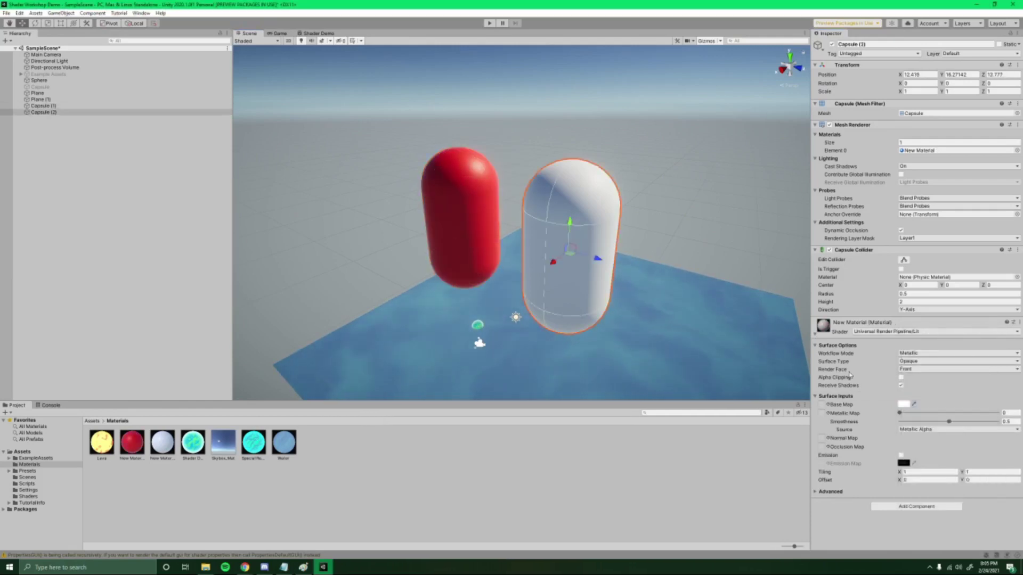
left_click(904, 404)
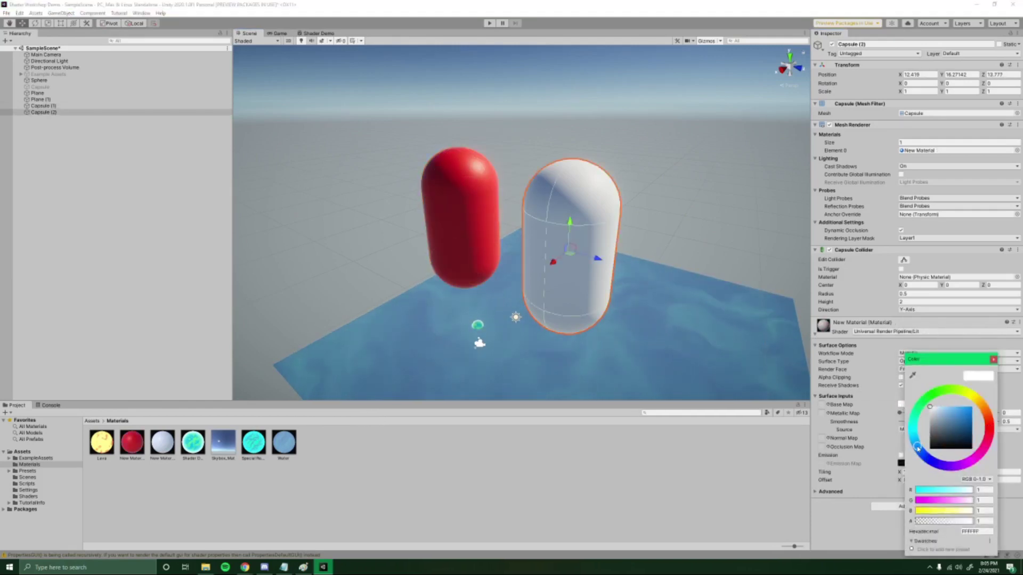
left_click(951, 428)
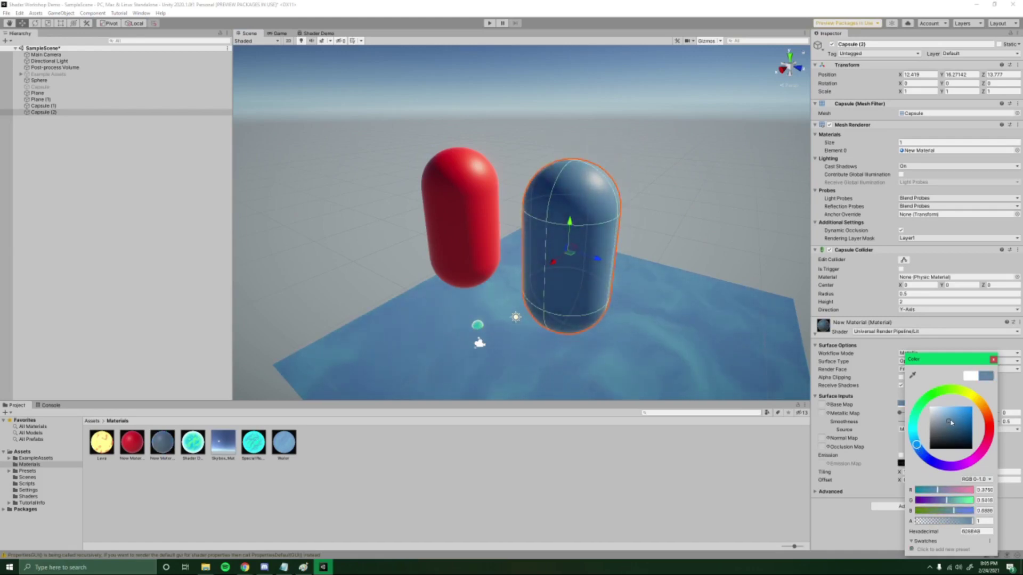
left_click(992, 360)
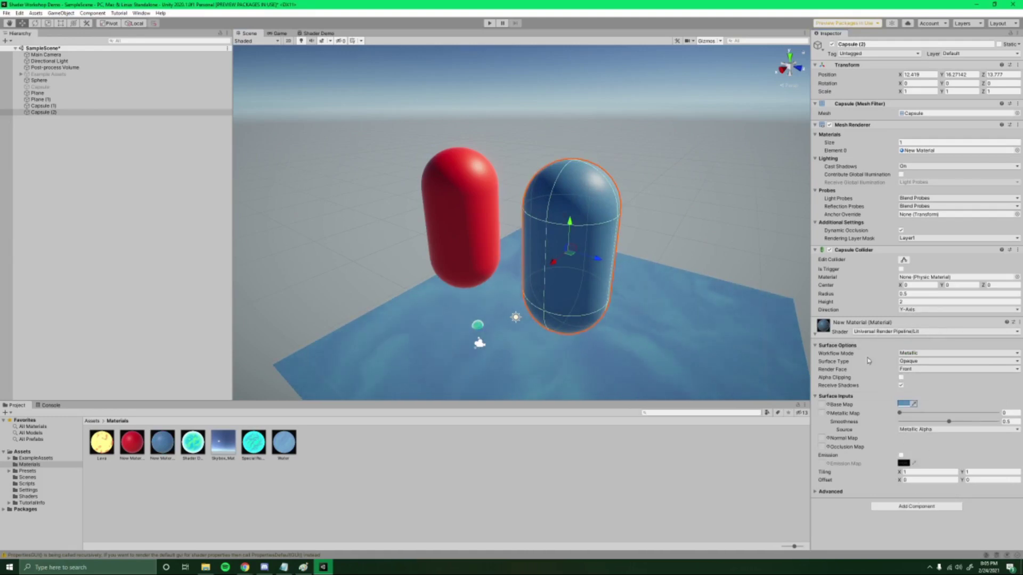
Move both capsules together beneath the water plane, to a Y position of about -4.32.
right_click_drag(767, 330, 613, 298)
left_click(446, 164)
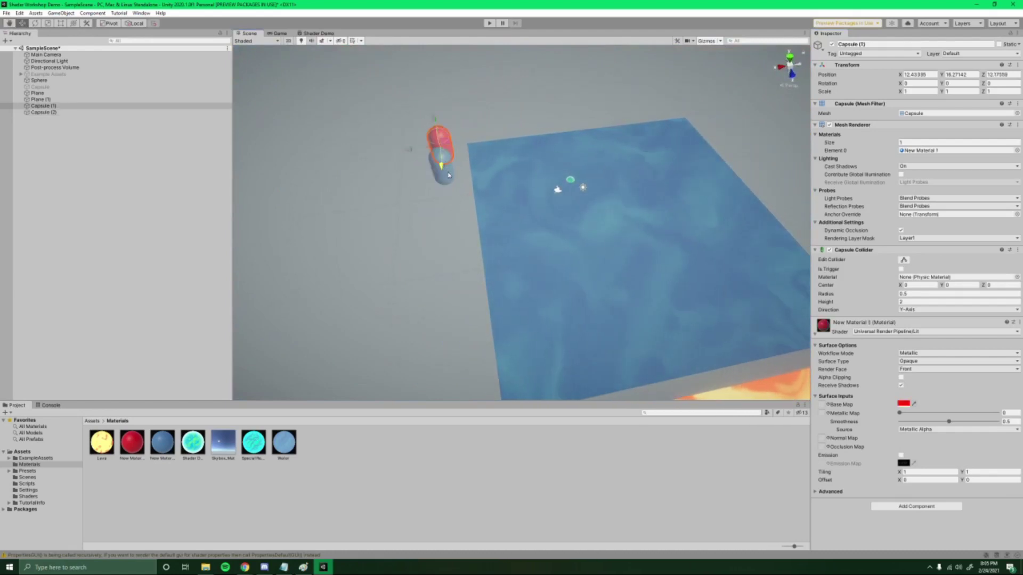
left_click(447, 176, "shift")
scroll(452, 171, "up", 3)
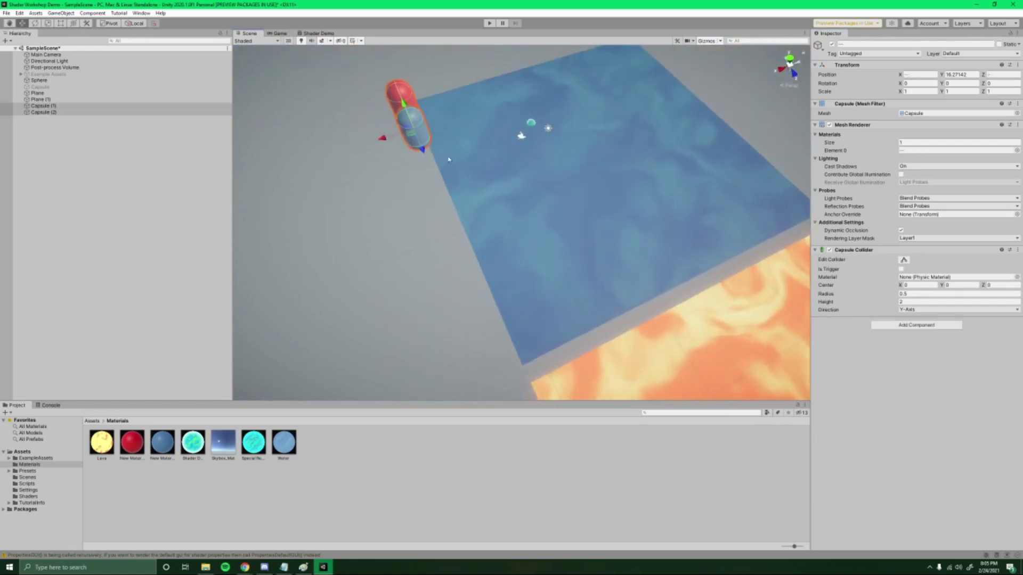
left_click_drag(406, 111, 466, 373)
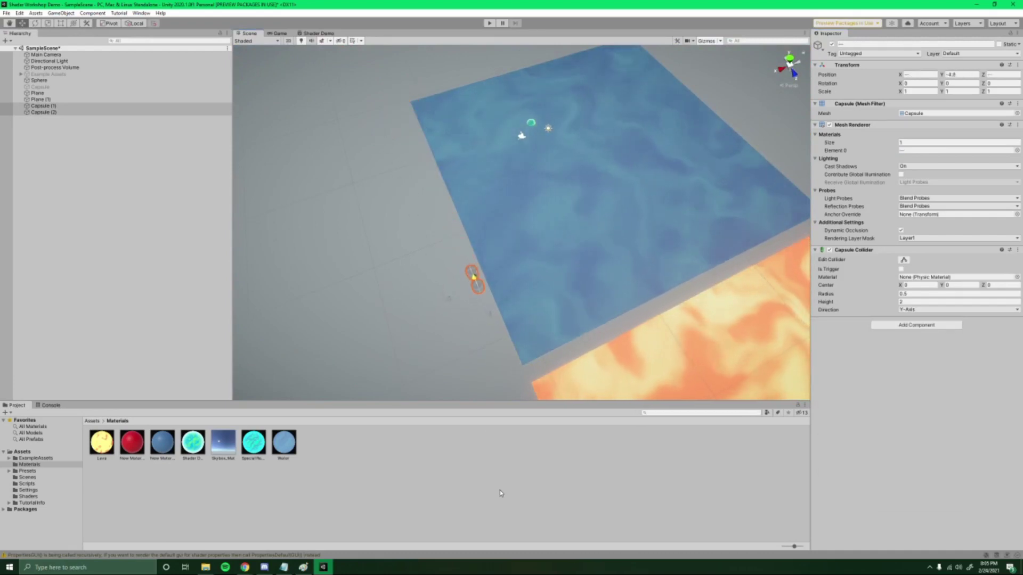
key("f")
left_click_drag(404, 222, 573, 303, "alt")
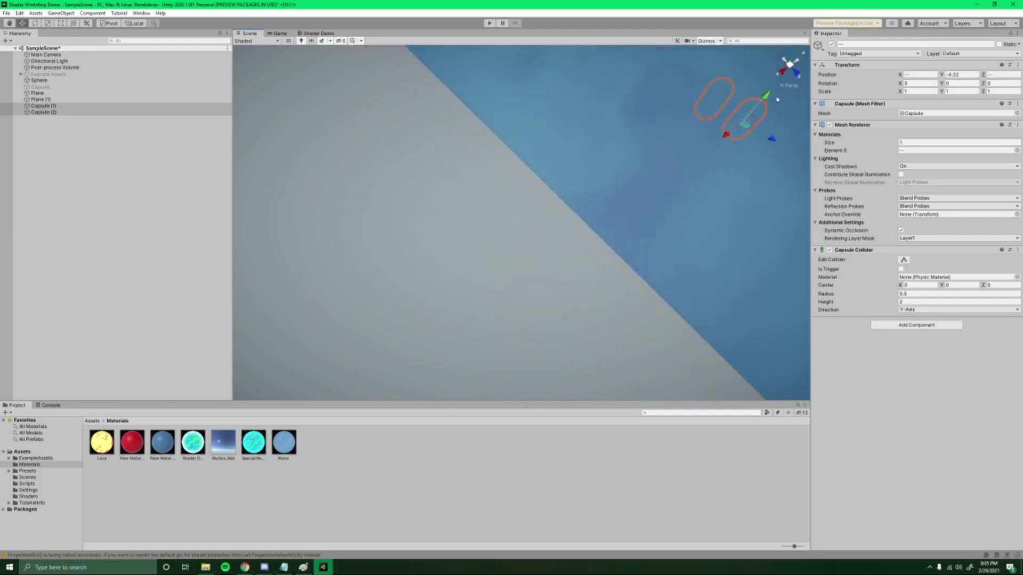
left_click_drag(777, 99, 580, 151, "alt")
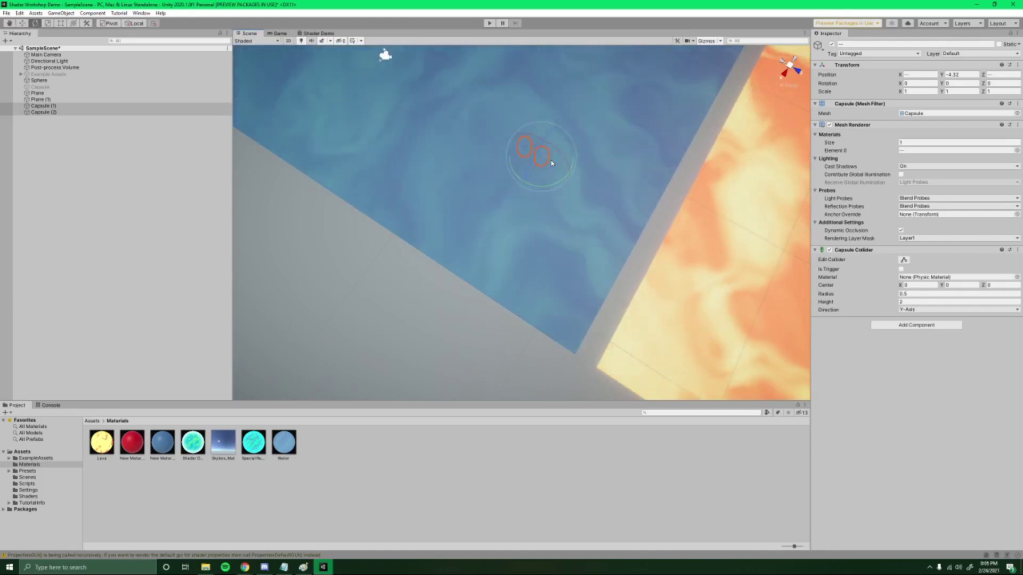
Scale both capsules up uniformly to about 3.2 on all axes.
key("r")
left_click_drag(541, 156, 630, 146)
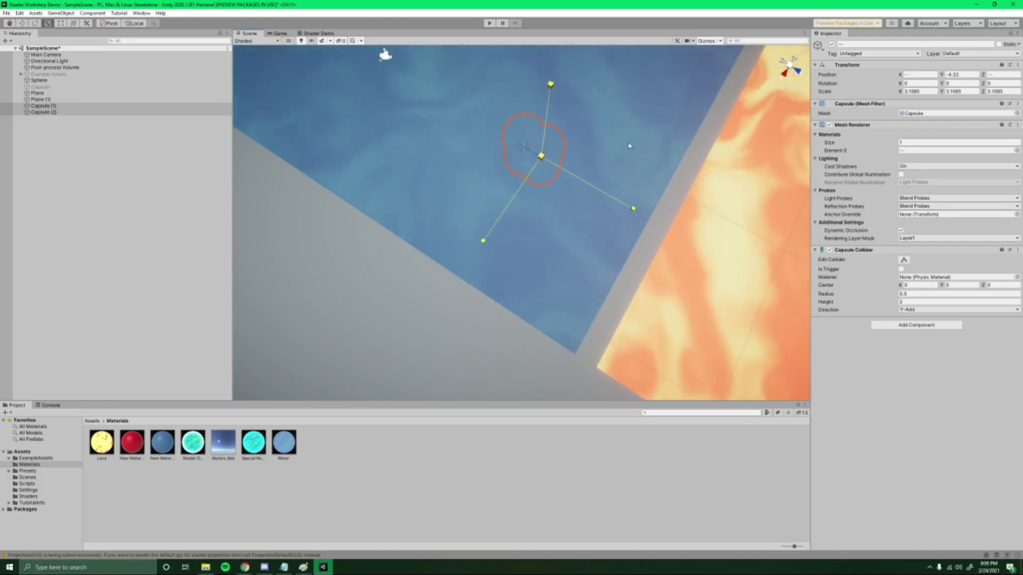
left_click(491, 149)
Examine the red capsule's position beneath the water plane, then view the whole water plane from above.
left_click_drag(507, 130, 311, 176, "alt")
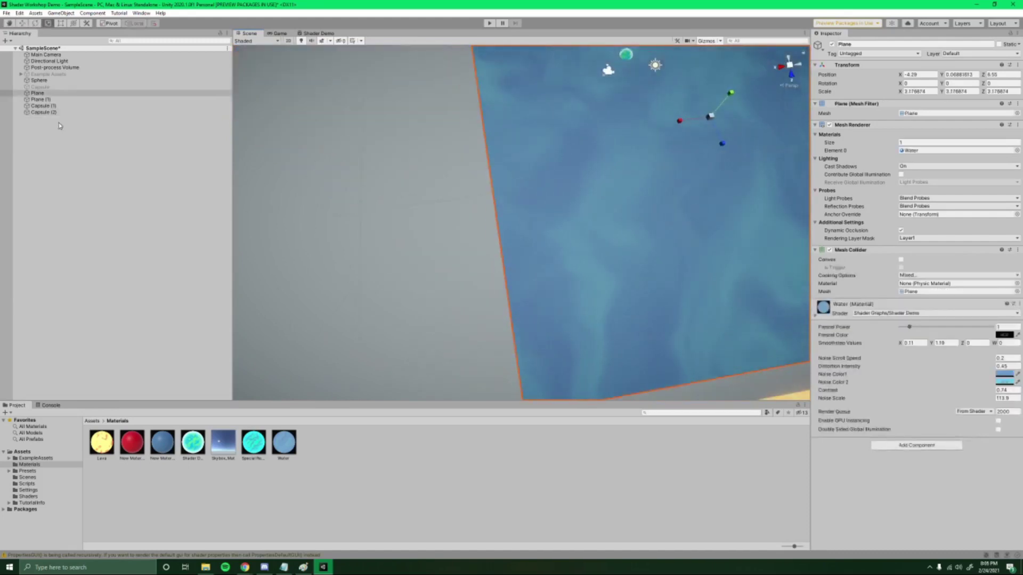
left_click(38, 99)
left_click(43, 106)
left_click_drag(639, 224, 575, 208, "alt")
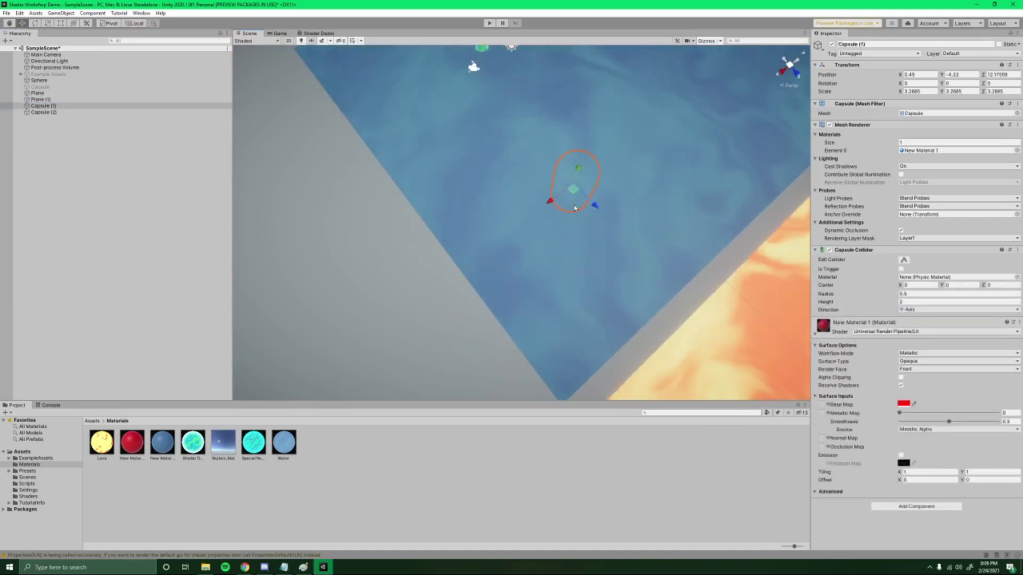
left_click_drag(601, 138, 558, 213, "alt")
left_click(569, 269)
left_click_drag(569, 269, 633, 155, "alt")
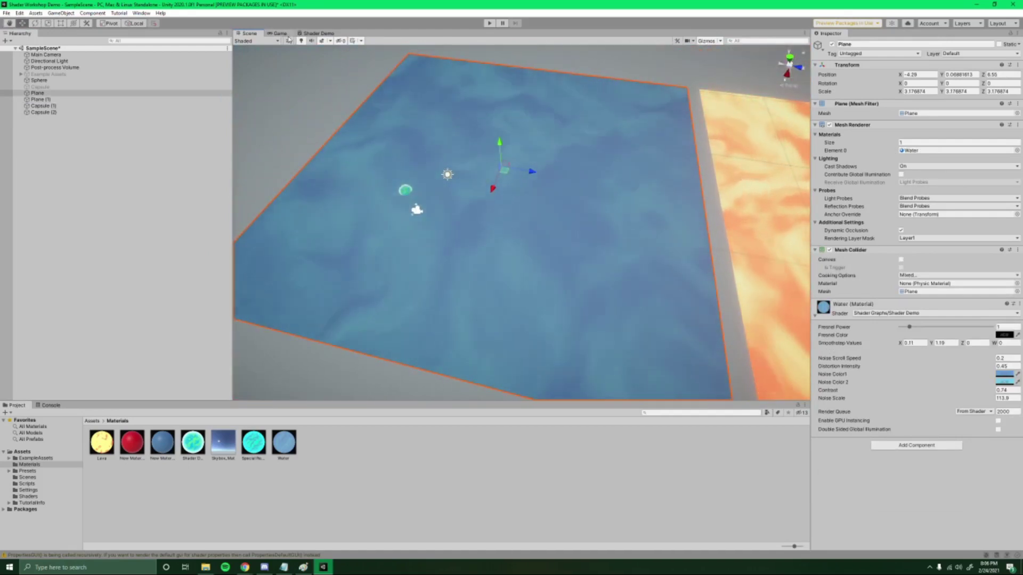
Open the Shader Demo graph, shift its blackboard aside and maximize the graph editor.
left_click(319, 33)
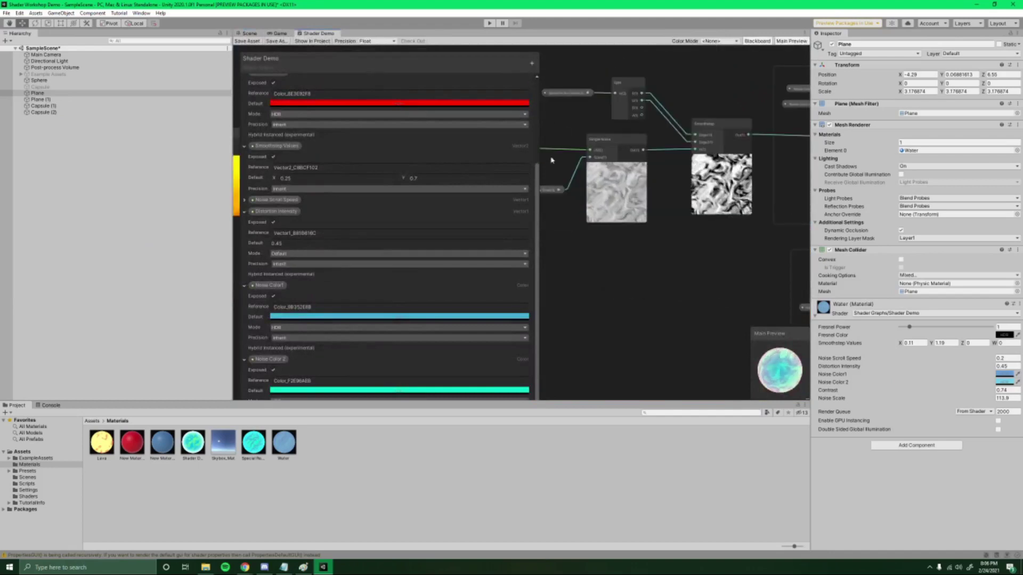
left_click_drag(482, 83, 456, 68)
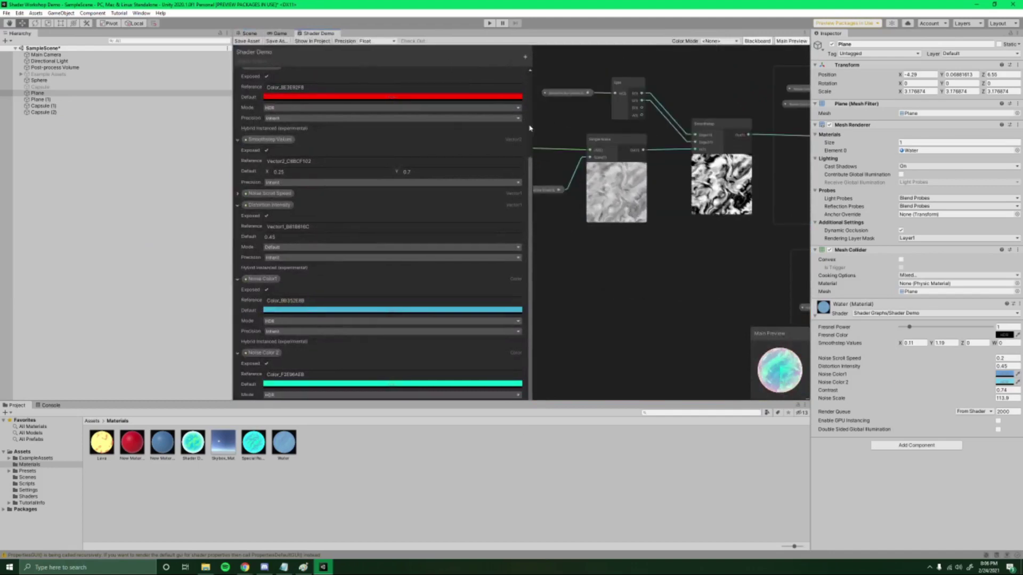
key("shift+space")
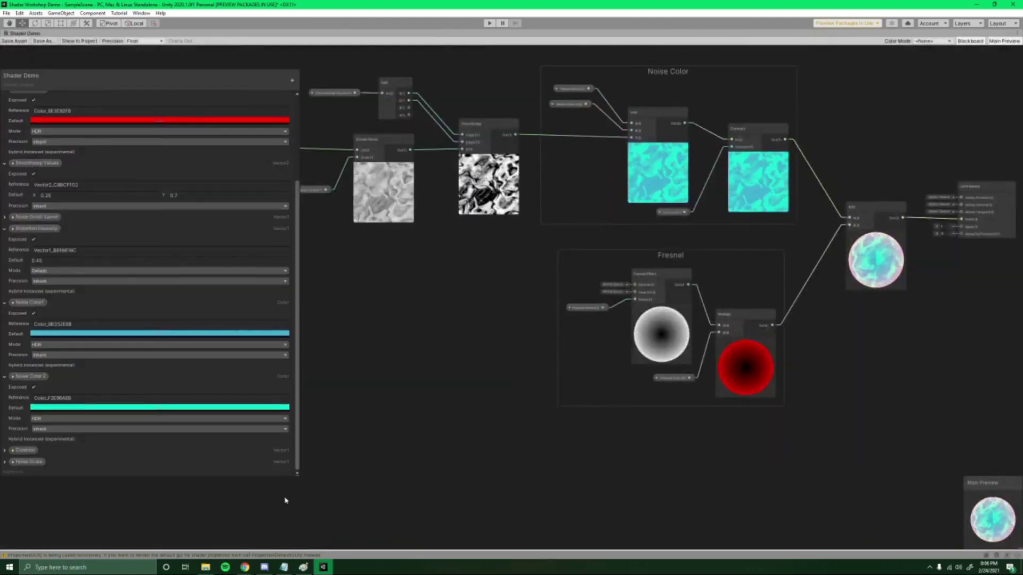
Narrow the graph's blackboard and move the Unlit Master node slightly farther away from the Add node.
left_click_drag(294, 475, 153, 480)
middle_click_drag(511, 387, 304, 385)
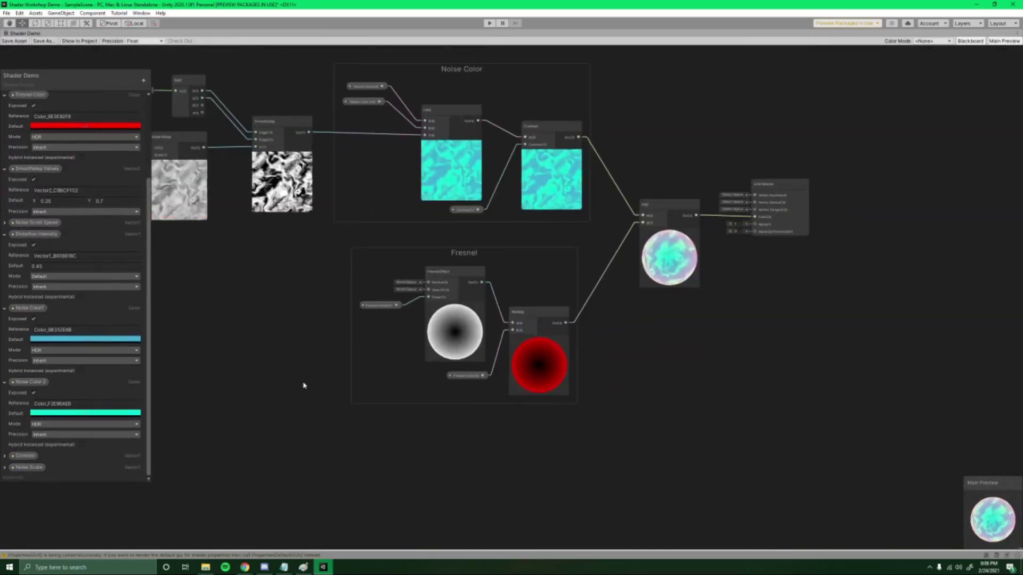
scroll(721, 281, "up", 6)
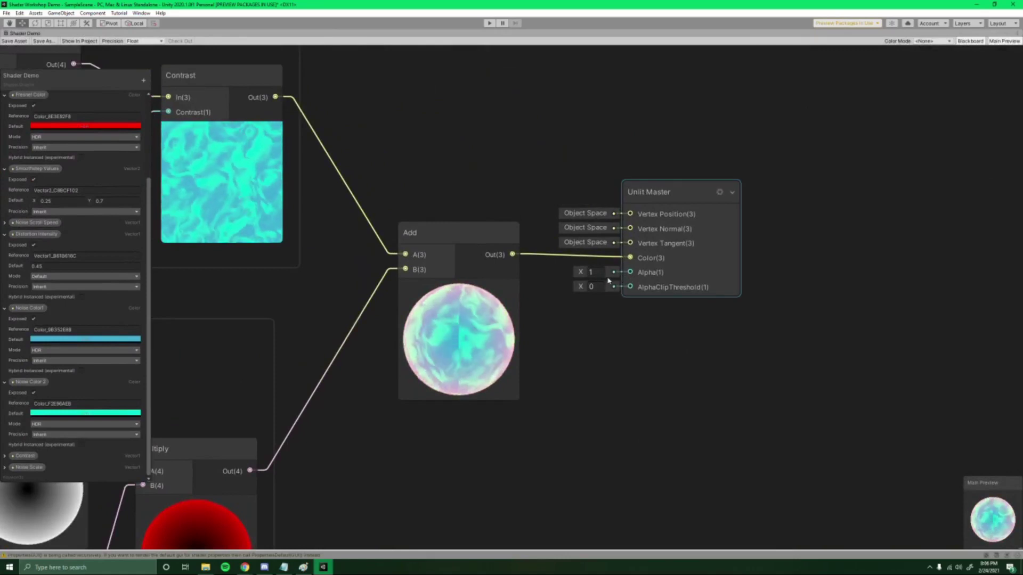
left_click_drag(674, 196, 712, 178)
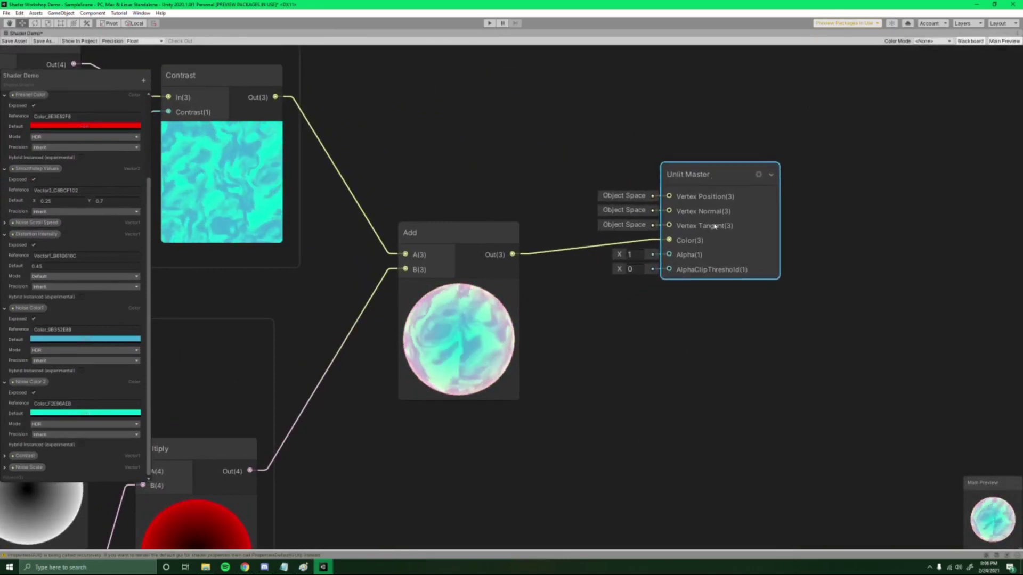
left_click_drag(715, 226, 725, 238)
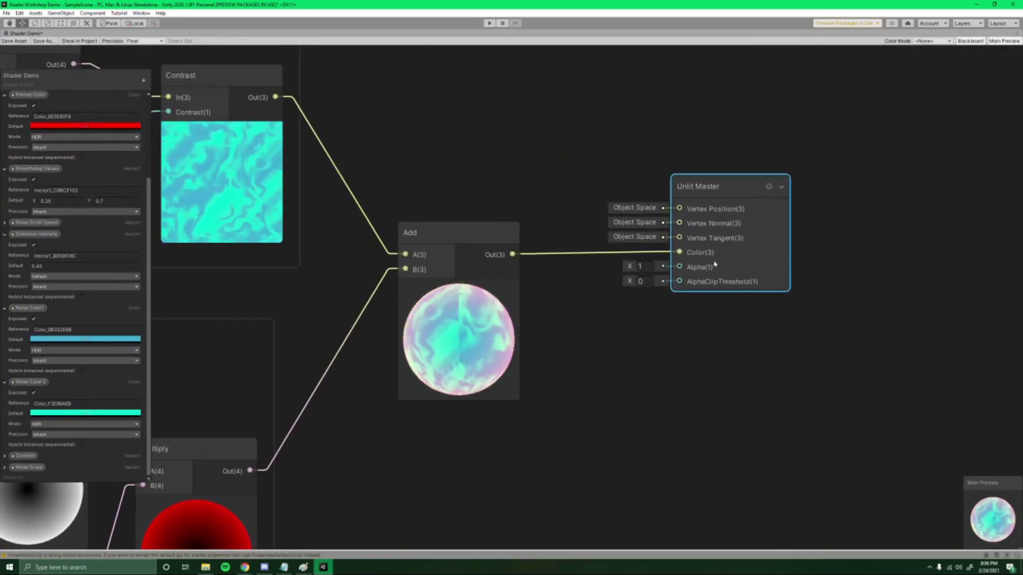
Examine how the Fresnel Multiply and Noise Color Contrast nodes feed through Add into the Unlit Master.
middle_click_drag(714, 264, 733, 318)
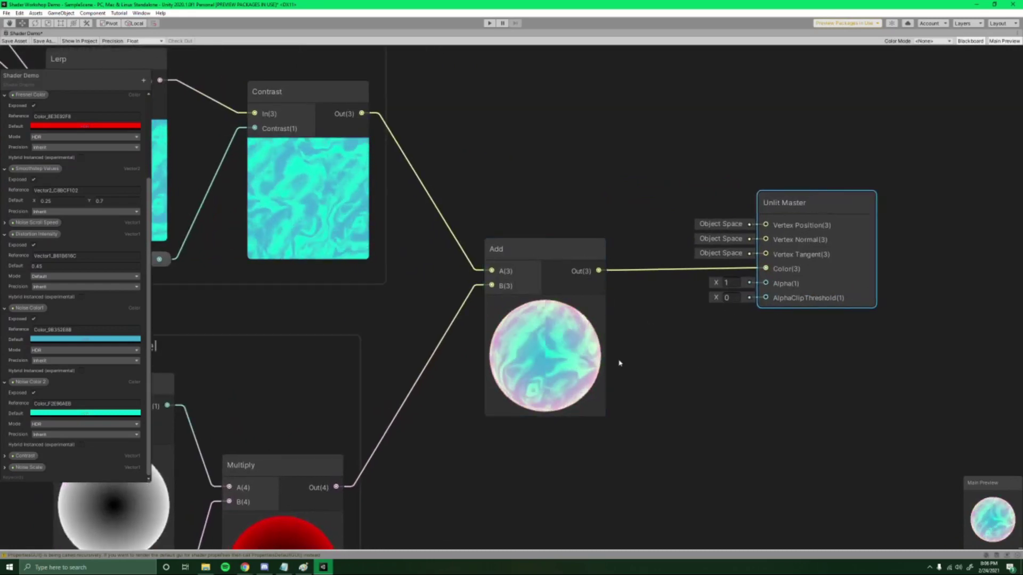
scroll(696, 349, "down", 1)
middle_click_drag(696, 349, 786, 250)
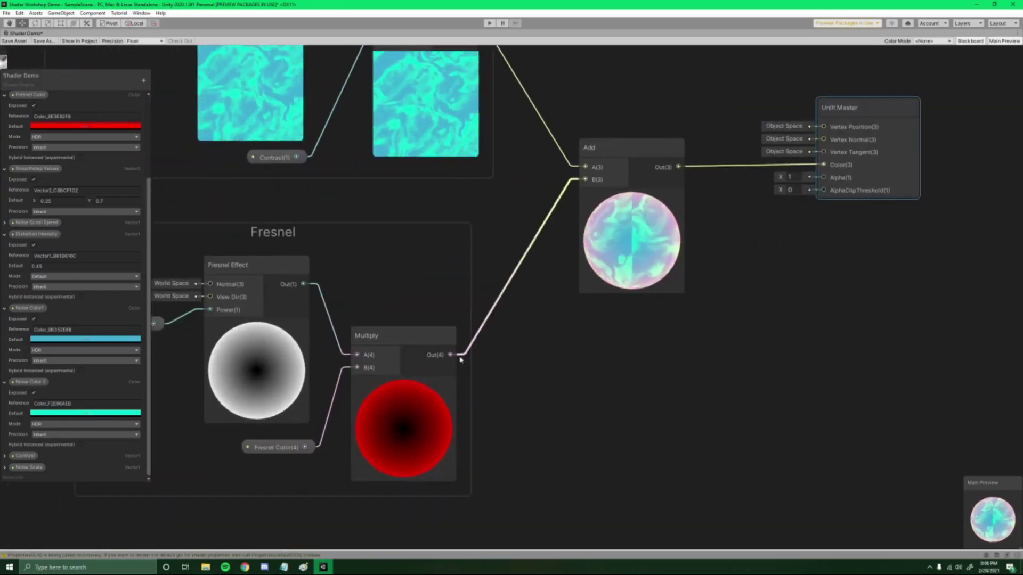
mouse_move(420, 391)
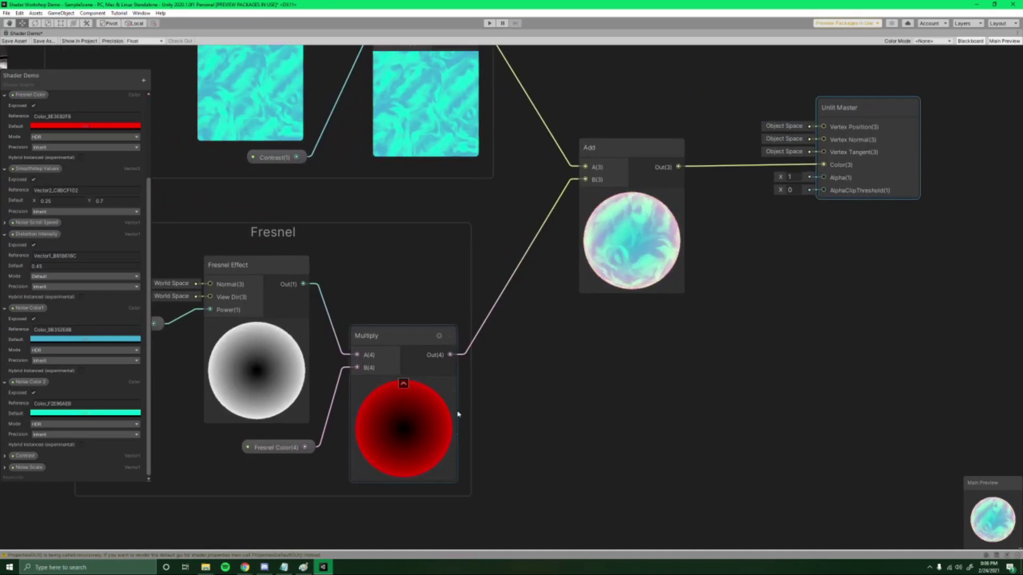
middle_click_drag(555, 320, 547, 417)
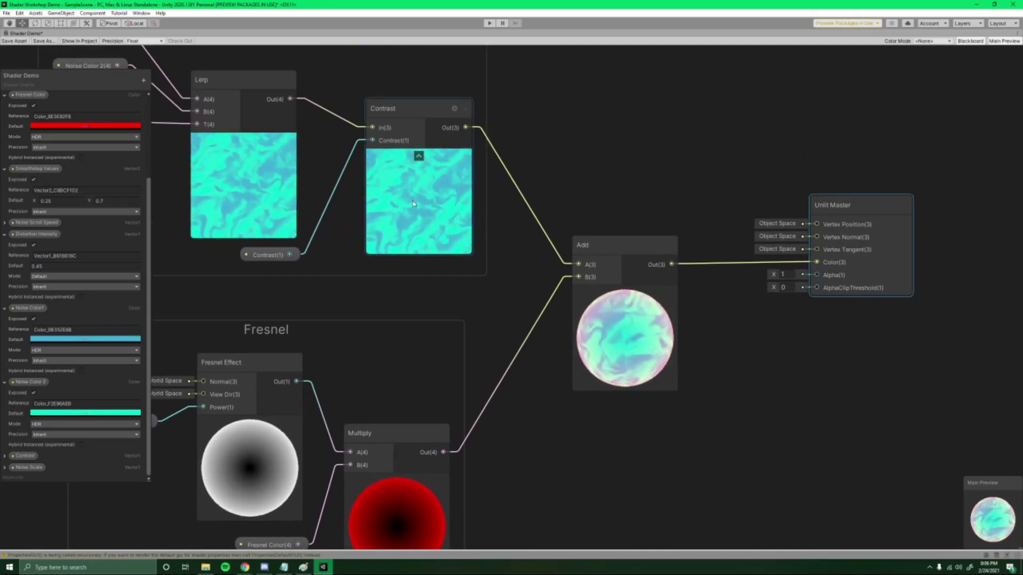
middle_click_drag(666, 156, 521, 170)
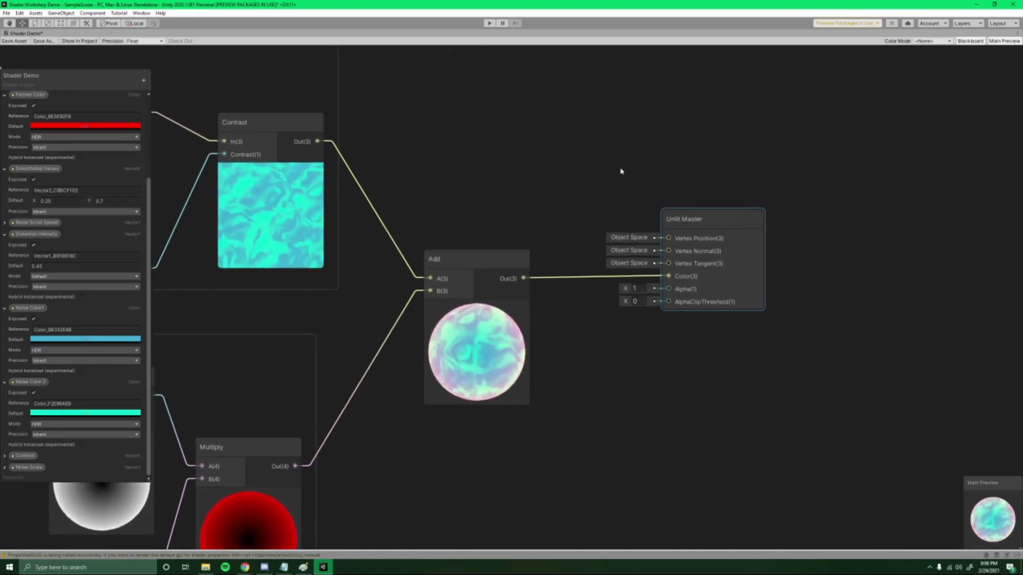
scroll(583, 191, "down", 1)
middle_click_drag(584, 191, 644, 227)
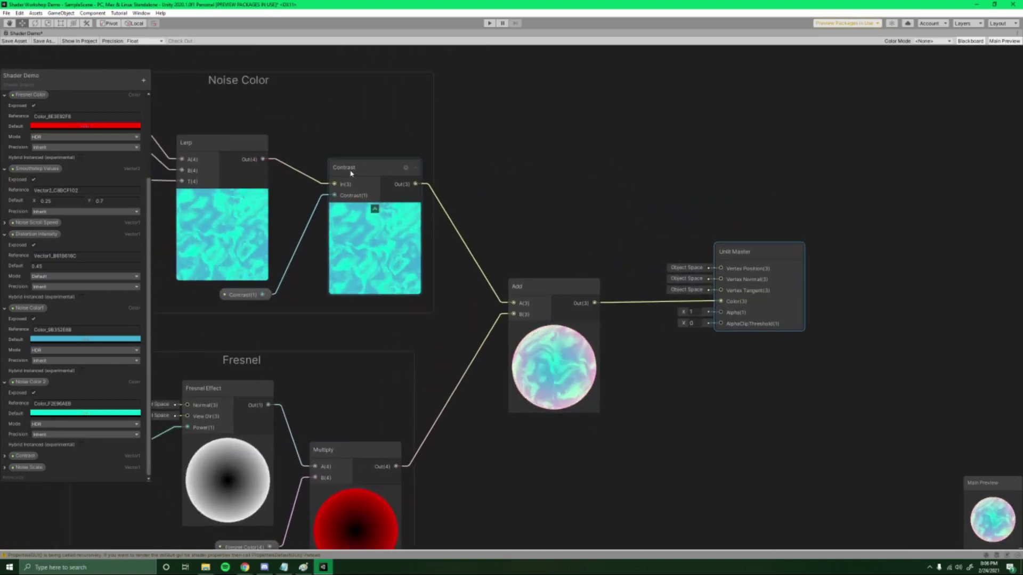
Create a Split node fed by the Contrast node's output, above the Add node.
left_click(369, 168)
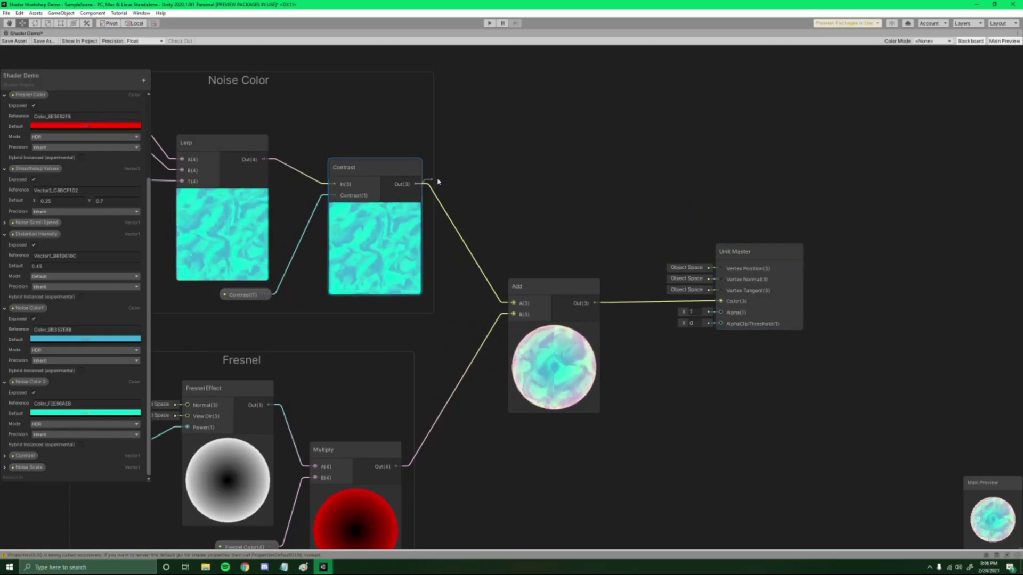
key("space")
type("spl")
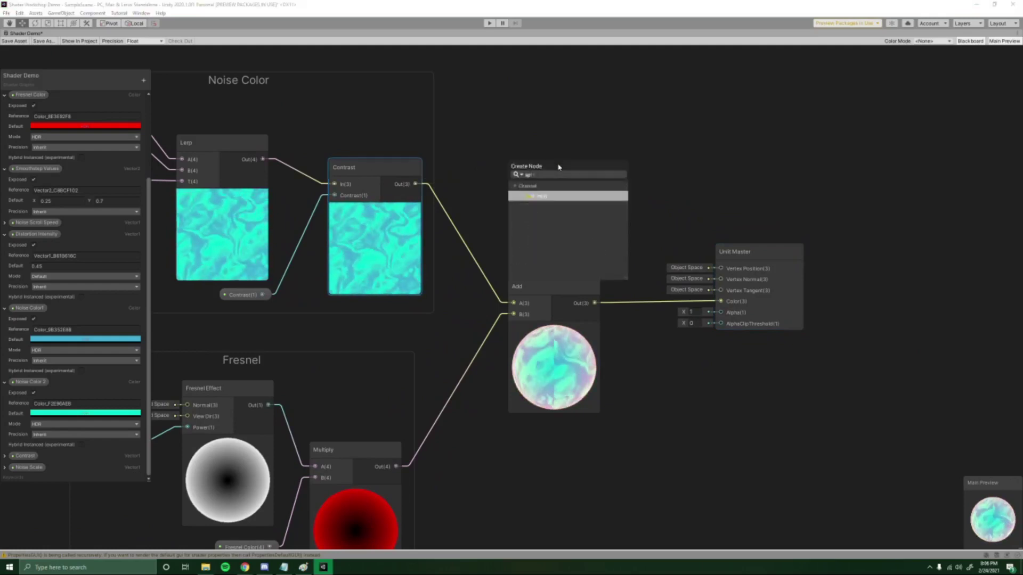
key("Return")
scroll(422, 190, "up", 3)
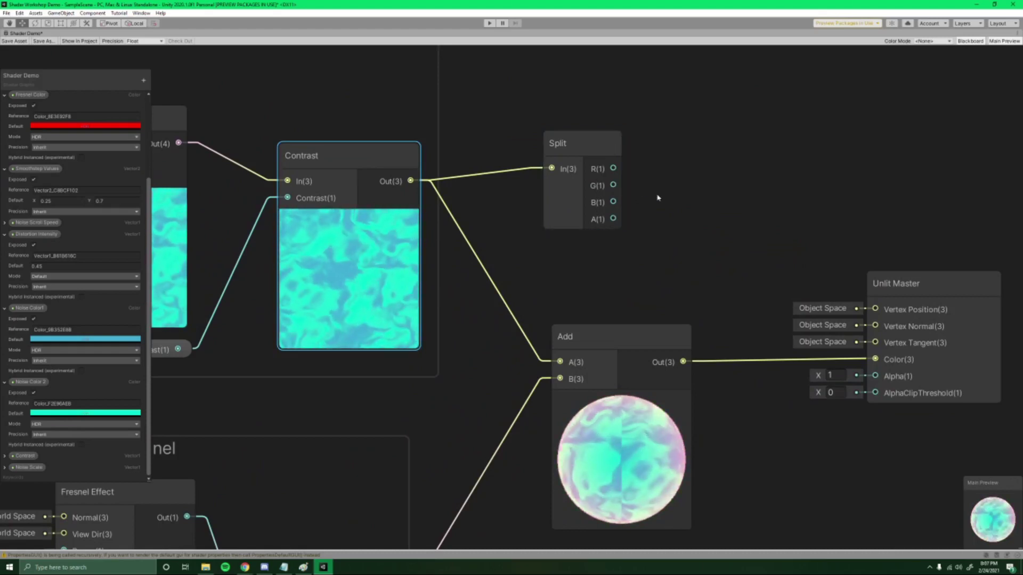
Connect the Split node's A output to the Unlit Master's Alpha input, then save the shader and view the water plane in the scene.
middle_click_drag(646, 221, 564, 201)
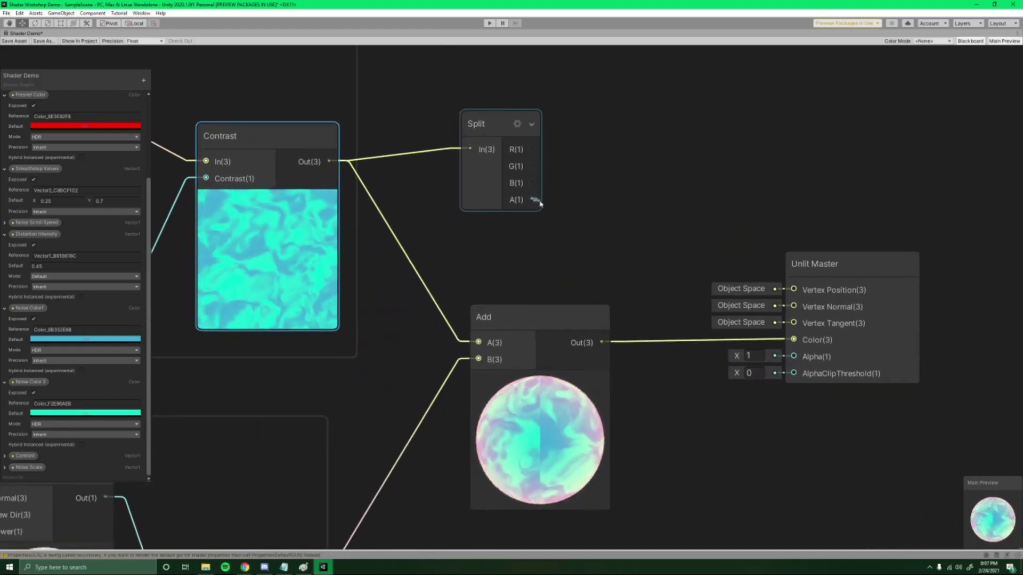
left_click_drag(533, 200, 795, 357)
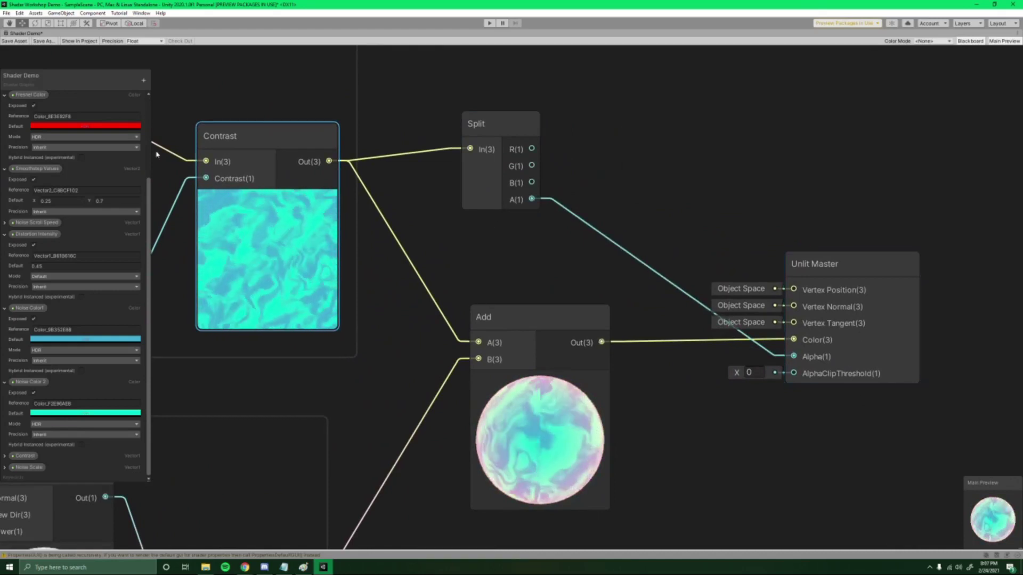
left_click(15, 41)
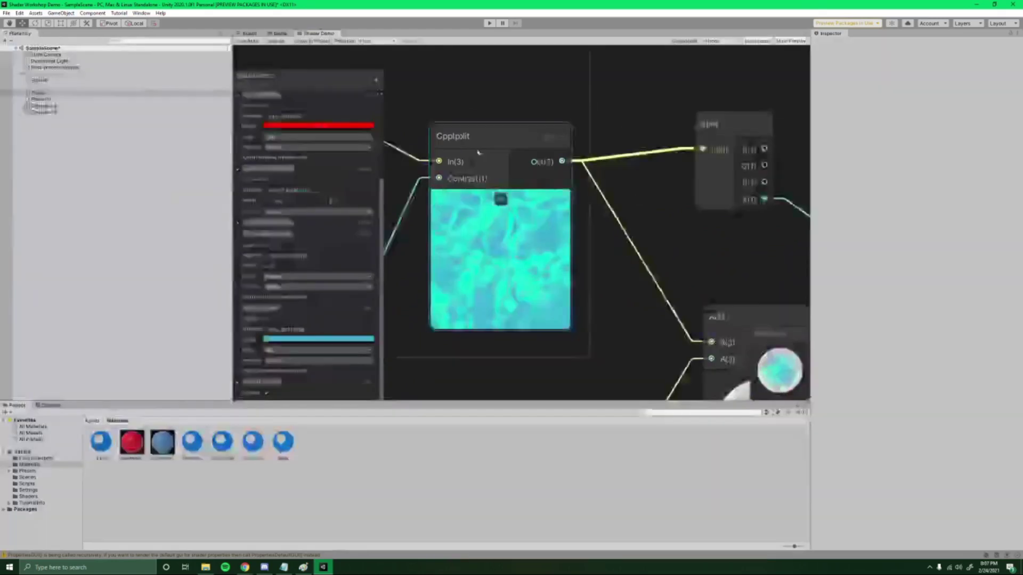
double_click(24, 34)
left_click(250, 33)
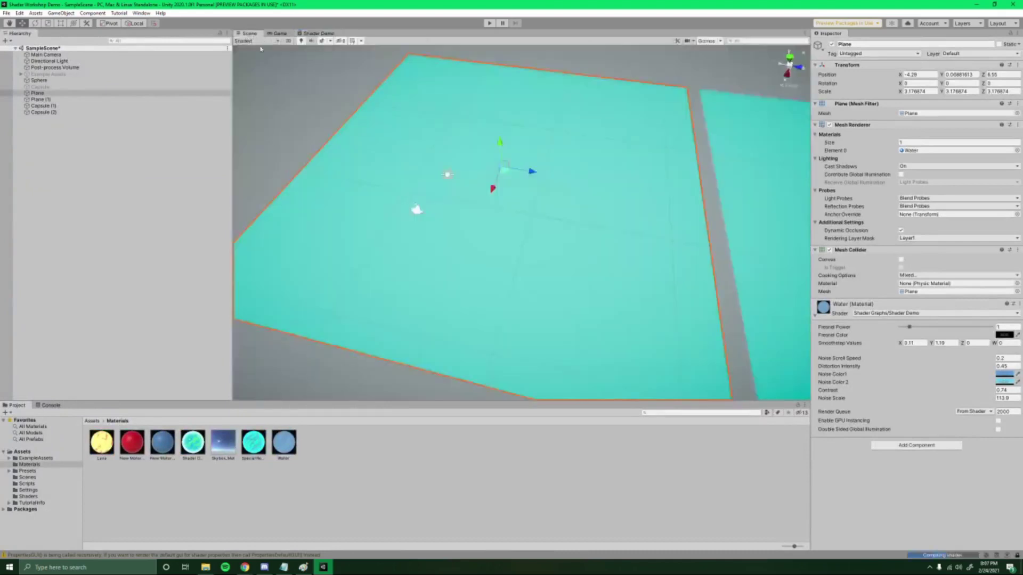
left_click_drag(600, 217, 586, 203, "alt")
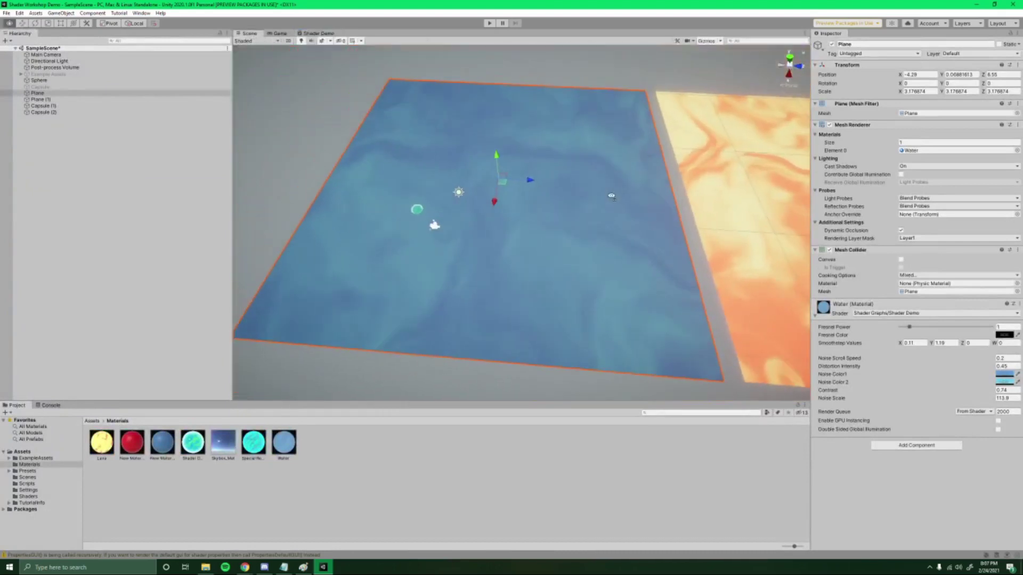
Set the alpha of both Noise Color1 and Noise Color 2 to 1 in the Water material.
left_click(1004, 374)
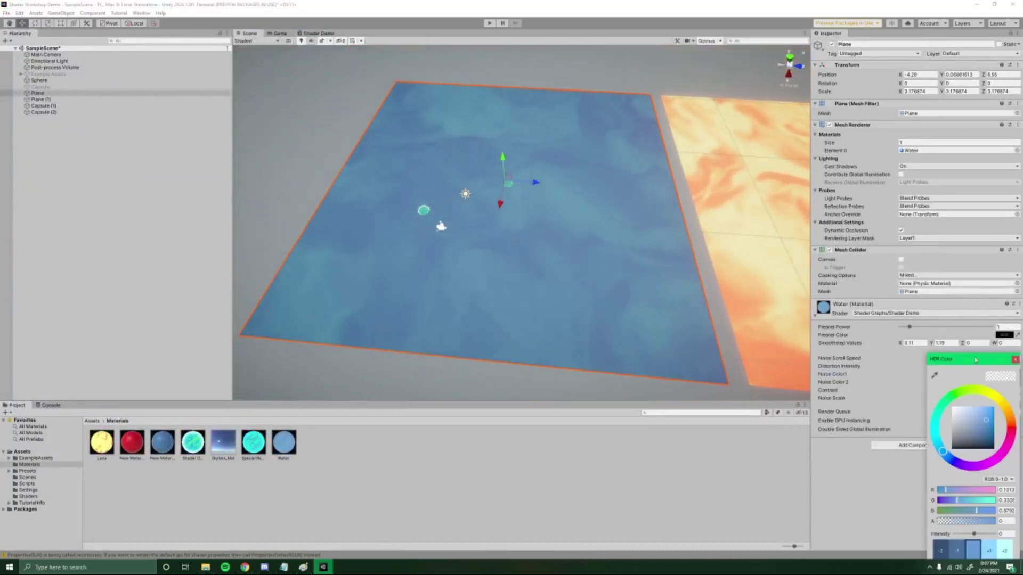
left_click_drag(953, 359, 844, 170)
left_click(897, 331)
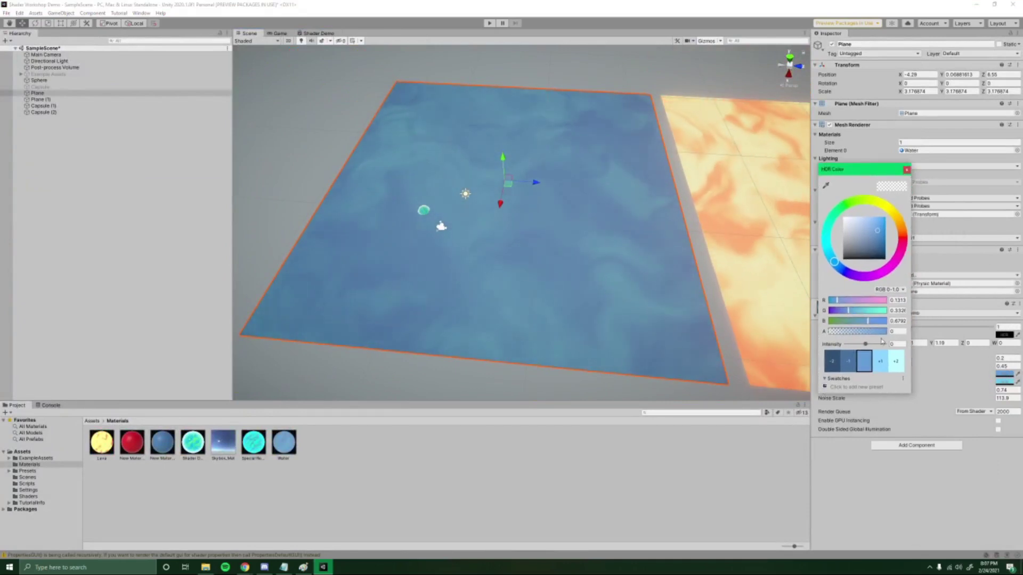
type("1")
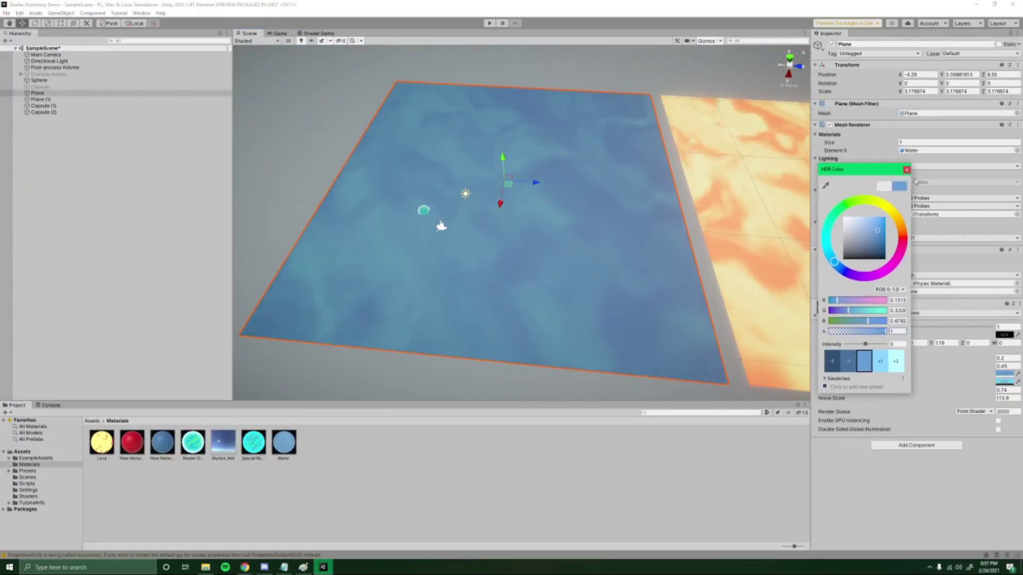
left_click(1005, 382)
left_click(1004, 382)
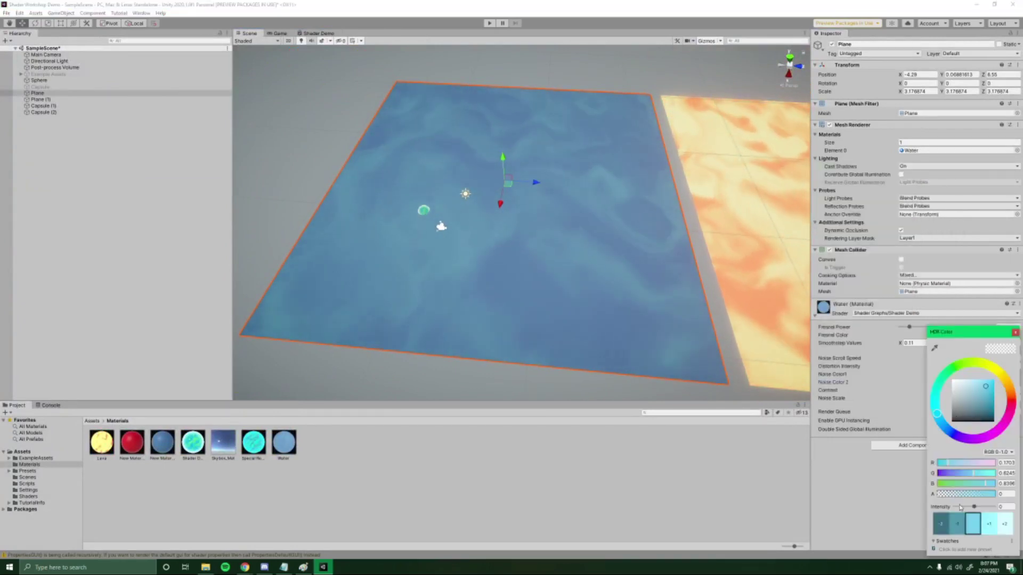
left_click(988, 494)
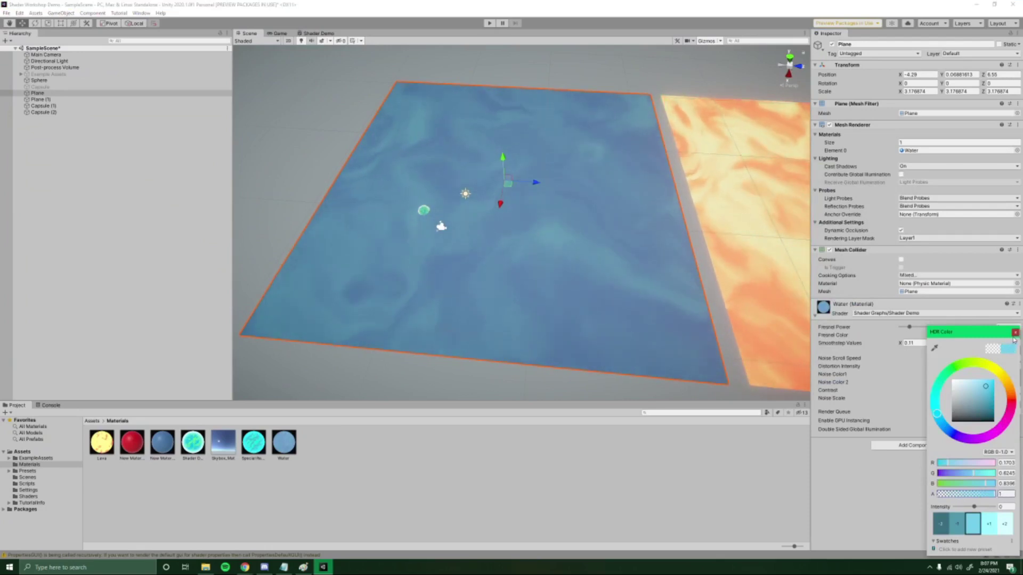
left_click(931, 368)
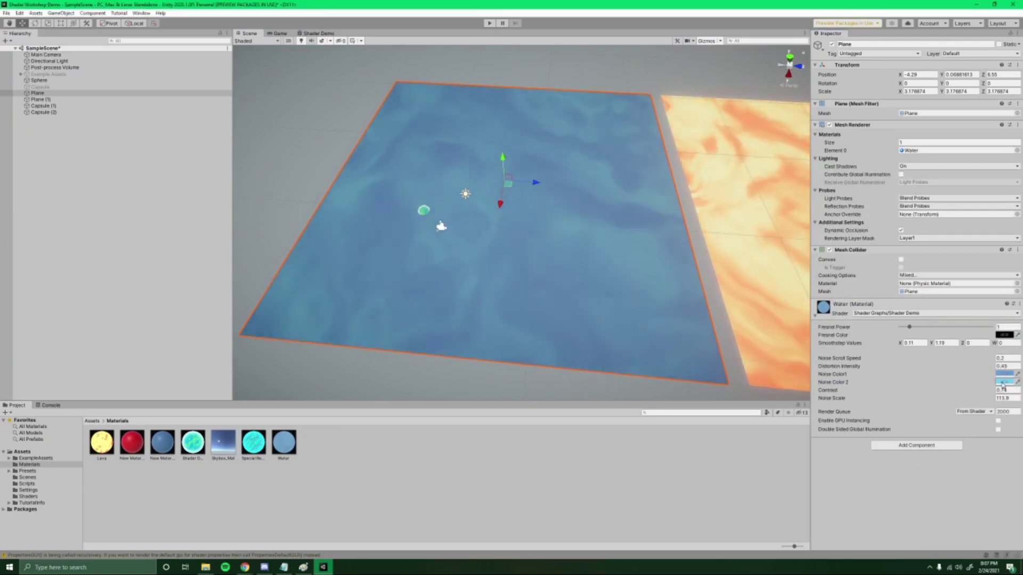
Set the Unlit Master's AlphaClipThreshold to 0.5, save the shader and inspect the water plane in the scene.
left_click(317, 34)
scroll(480, 224, "down", 4)
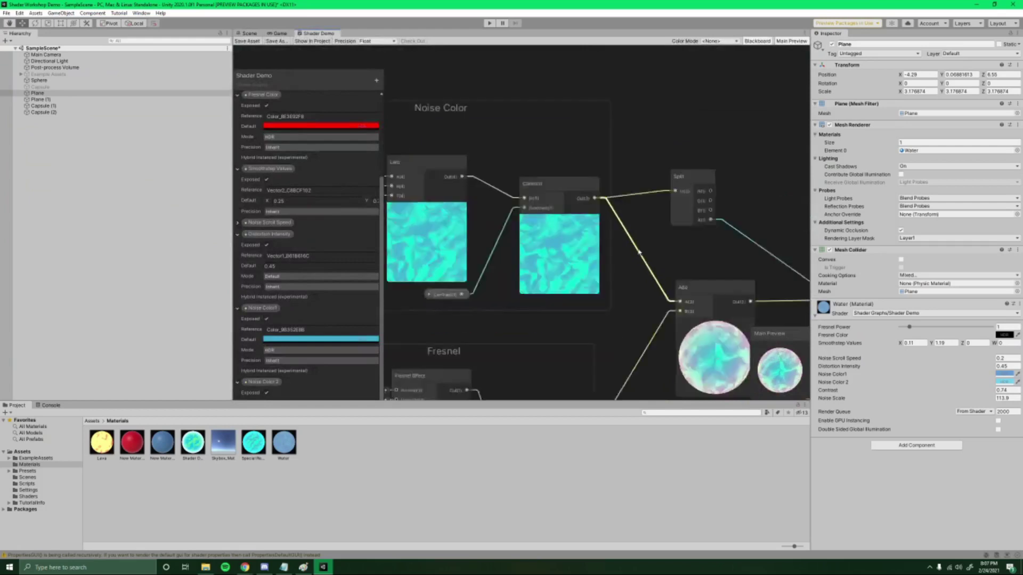
scroll(532, 236, "up", 6)
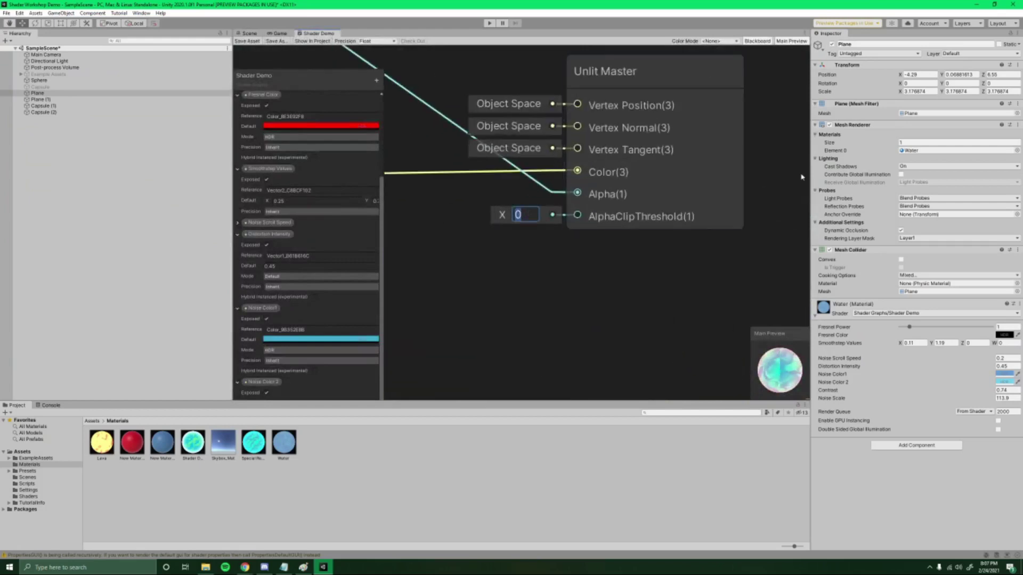
left_click(248, 34)
left_click(323, 34)
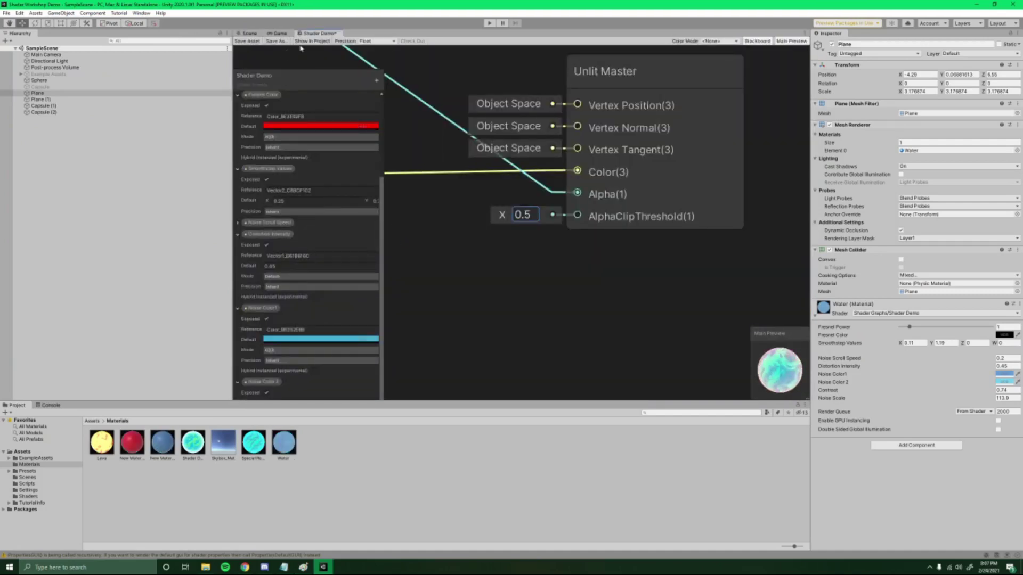
left_click(249, 41)
left_click(249, 33)
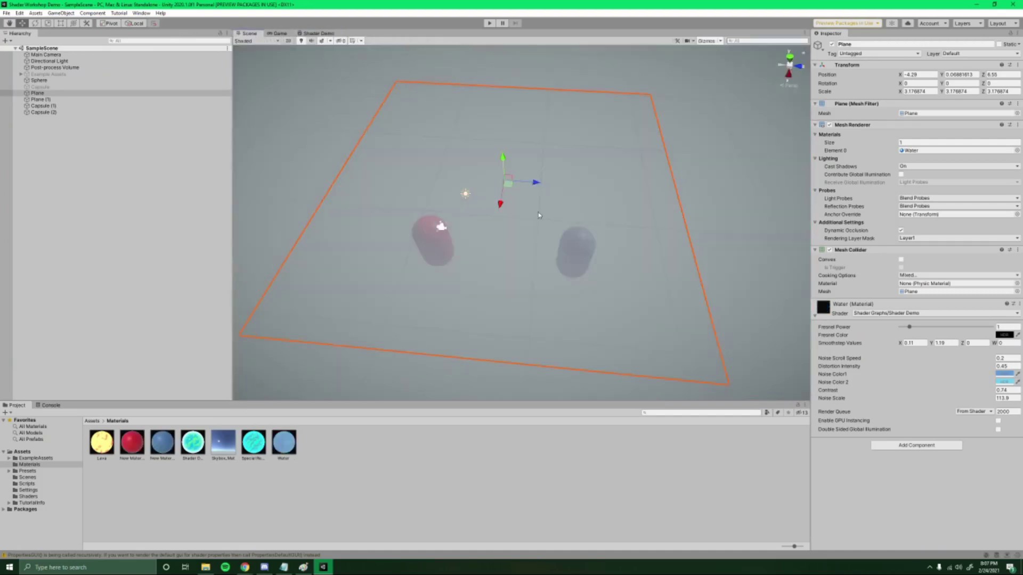
right_click_drag(531, 188, 557, 190)
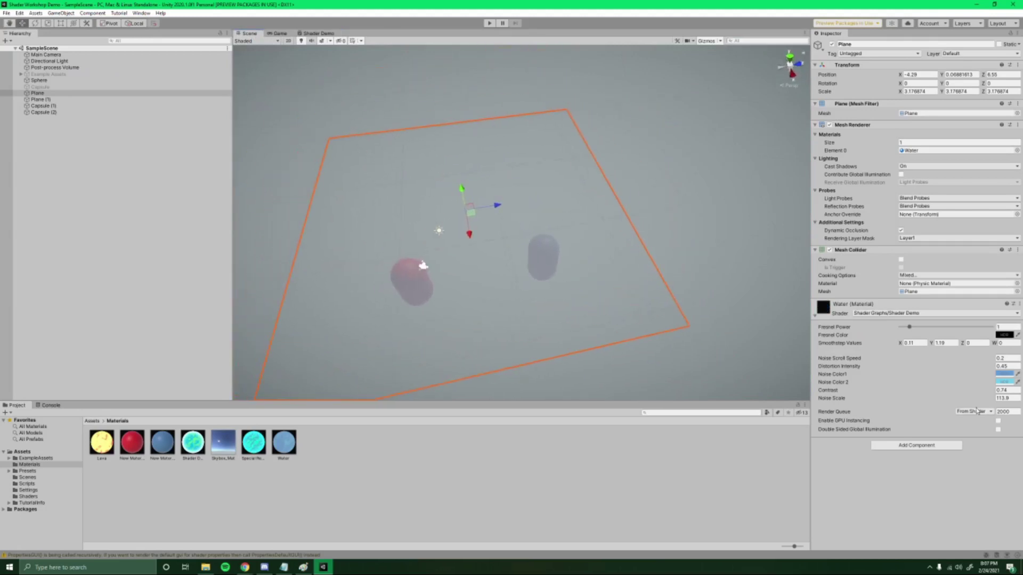
Check the alpha values of Noise Color1 and Noise Color 2 in the Water material.
left_click(1005, 383)
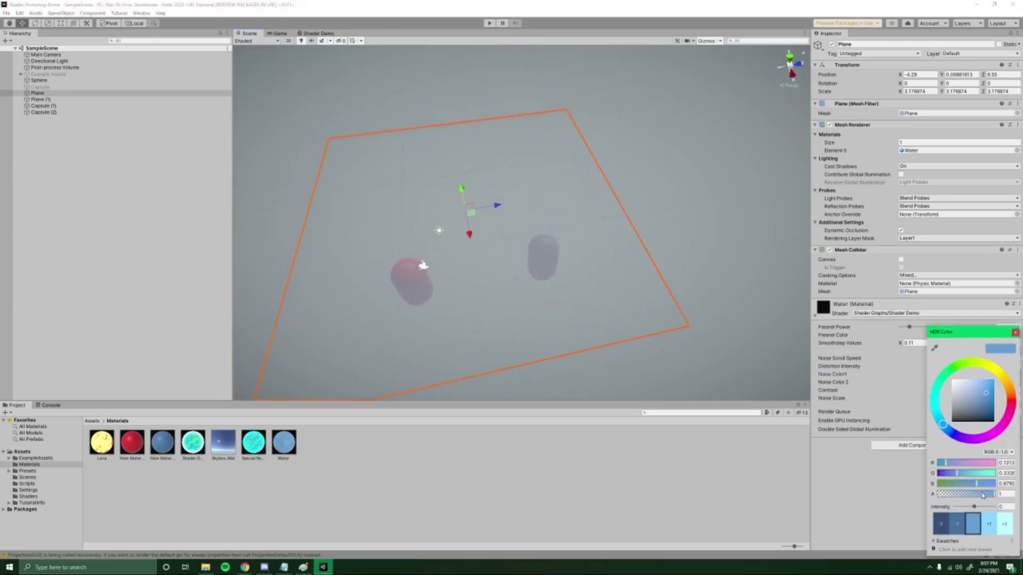
left_click(1016, 333)
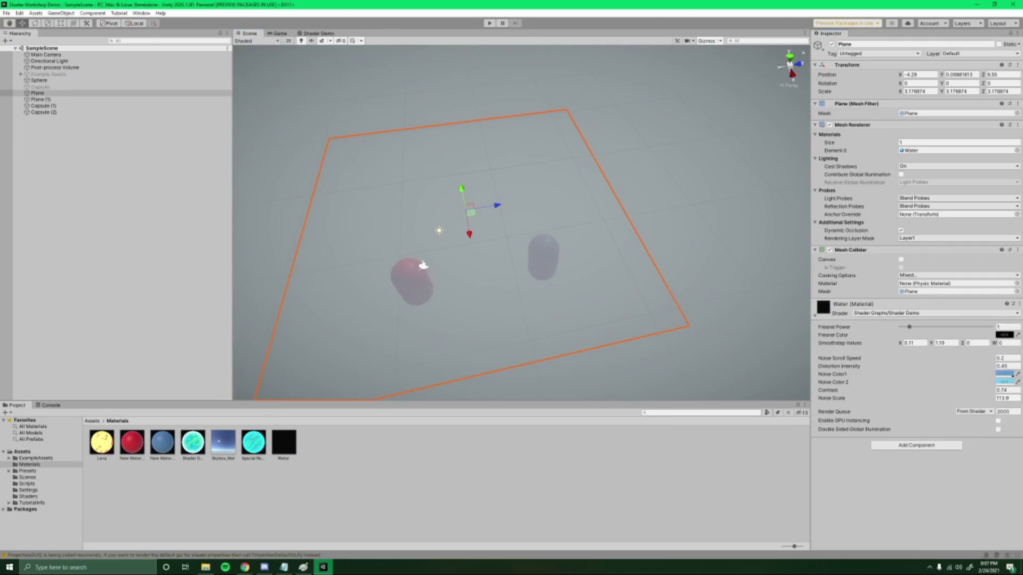
left_click(1006, 383)
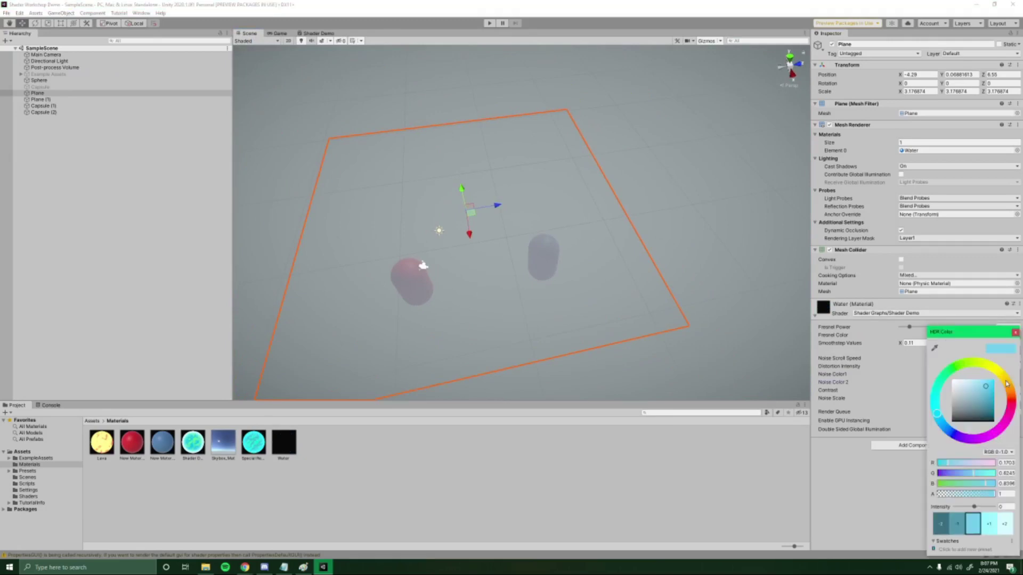
Restore the Unlit Master's AlphaClipThreshold to 0, save the shader and return to the scene.
left_click(319, 34)
scroll(649, 209, "down", 5)
scroll(580, 266, "up", 2)
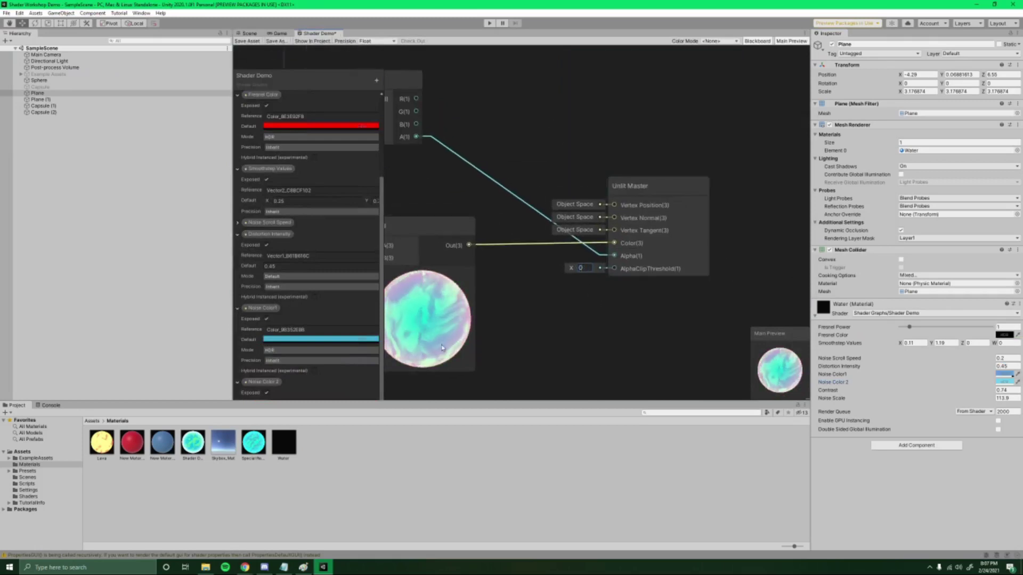
scroll(651, 164, "down", 5)
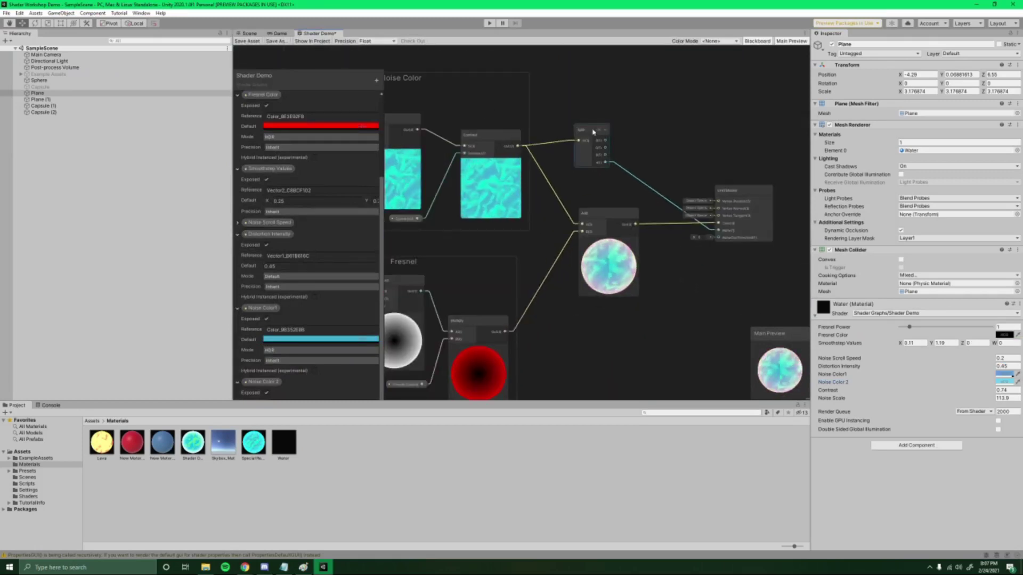
left_click(241, 42)
left_click(250, 33)
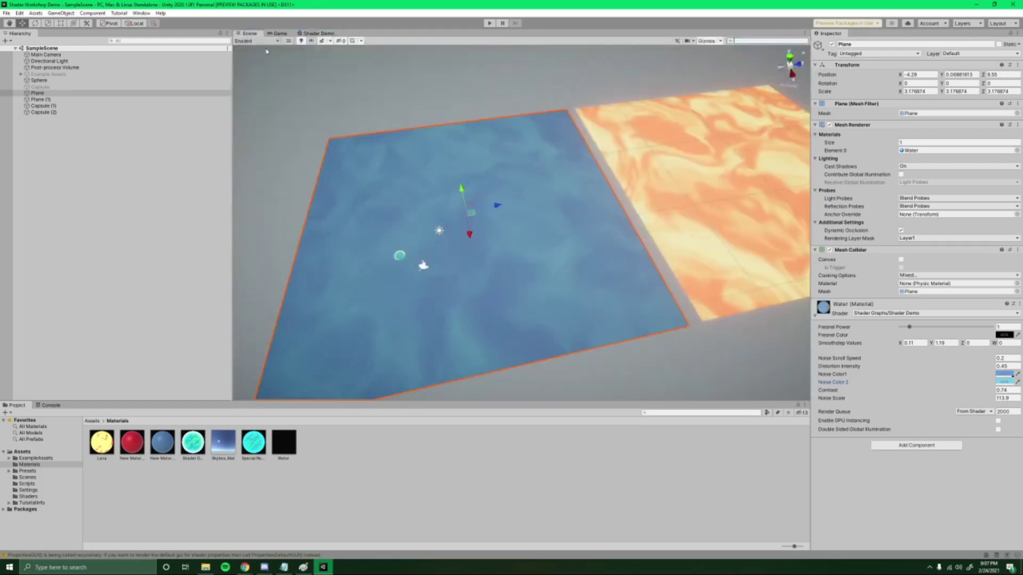
Lower the alpha of Noise Color1 in the Water material to about 0.18.
left_click(1001, 377)
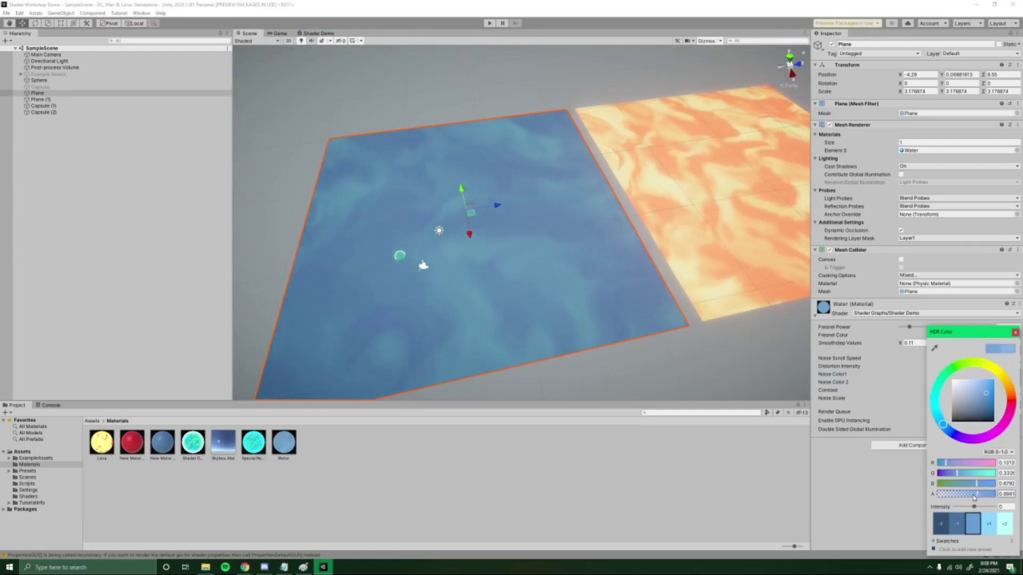
left_click_drag(994, 499, 933, 497)
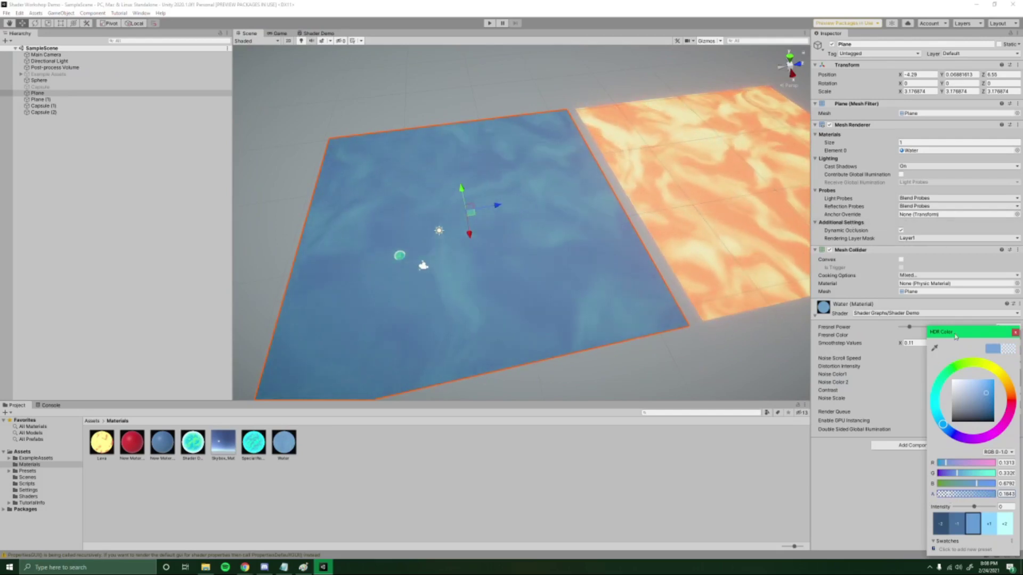
left_click(509, 288)
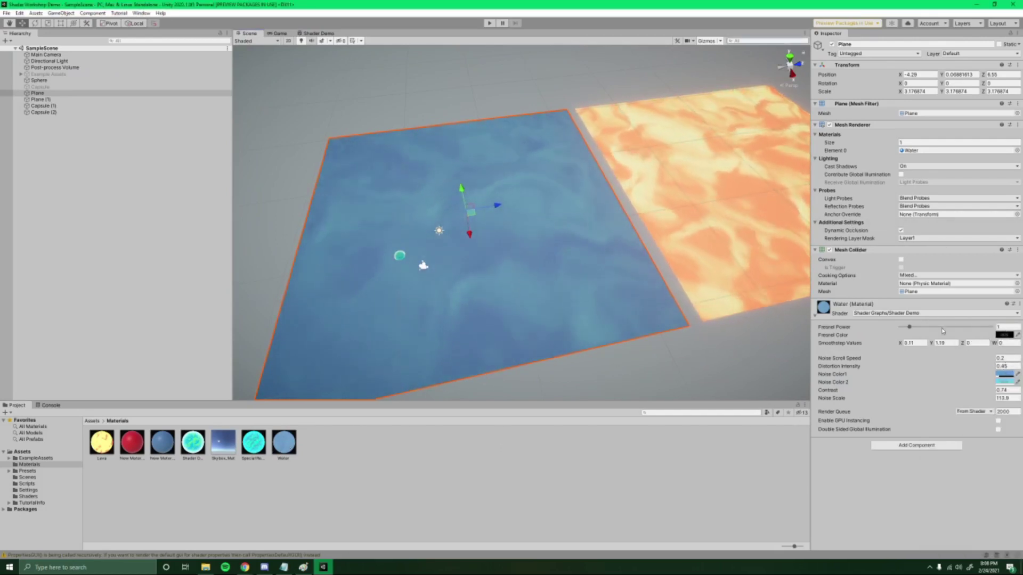
Change Noise Color1 in the Water material to magenta-pink and set its alpha to about 0.27.
left_click(1002, 375)
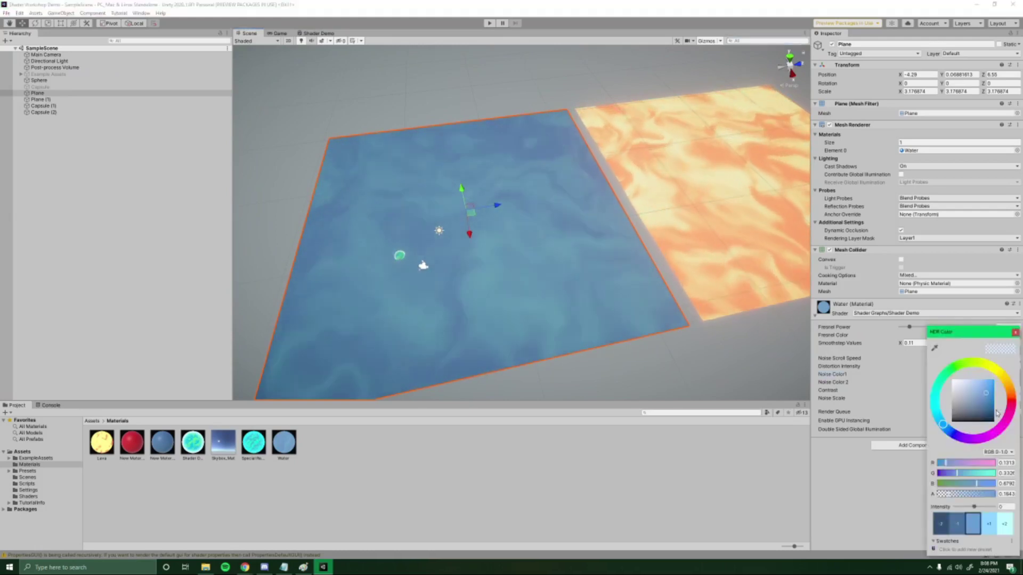
left_click_drag(1015, 398, 1013, 424)
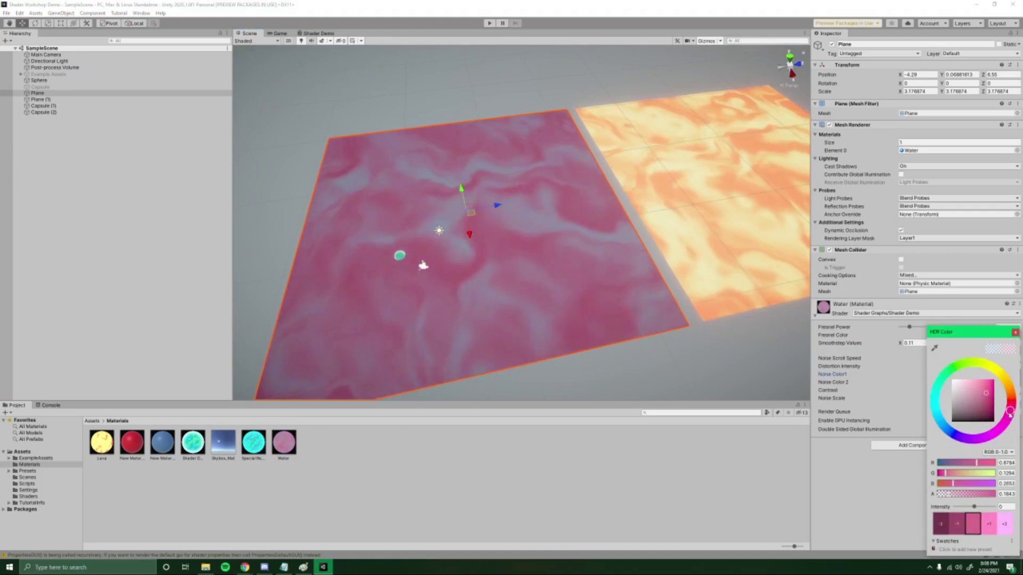
left_click(1015, 333)
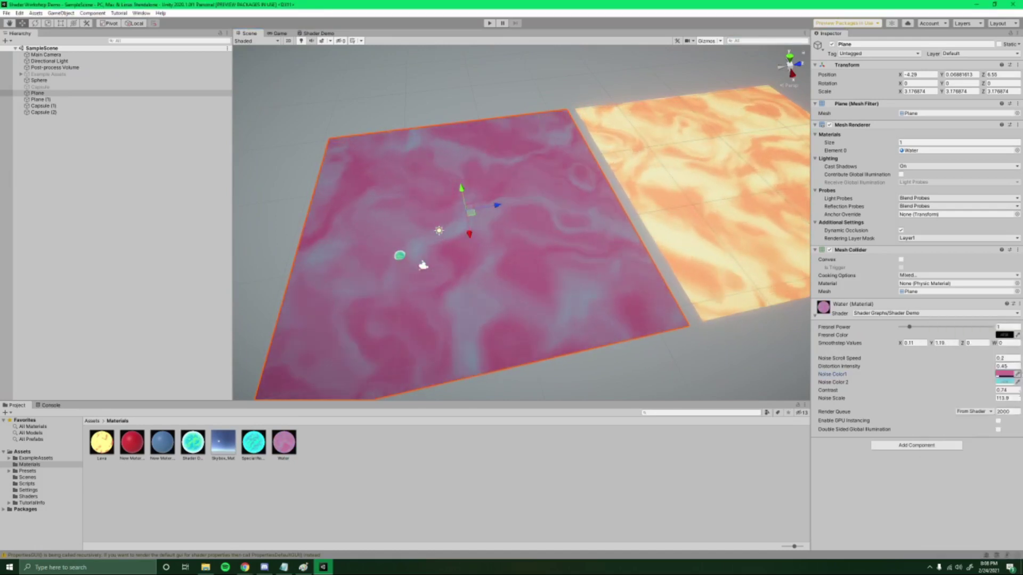
left_click(1005, 375)
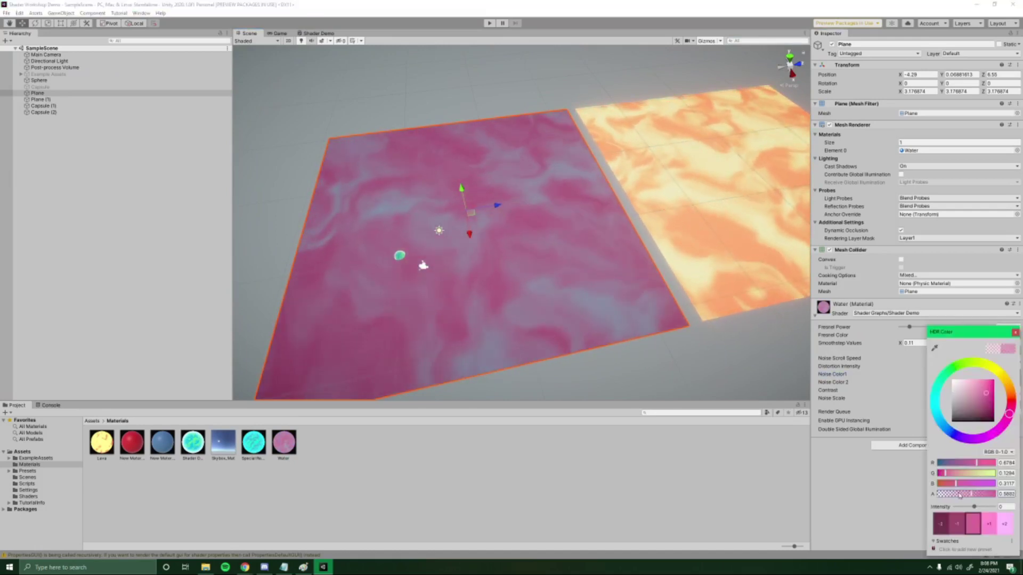
left_click(957, 494)
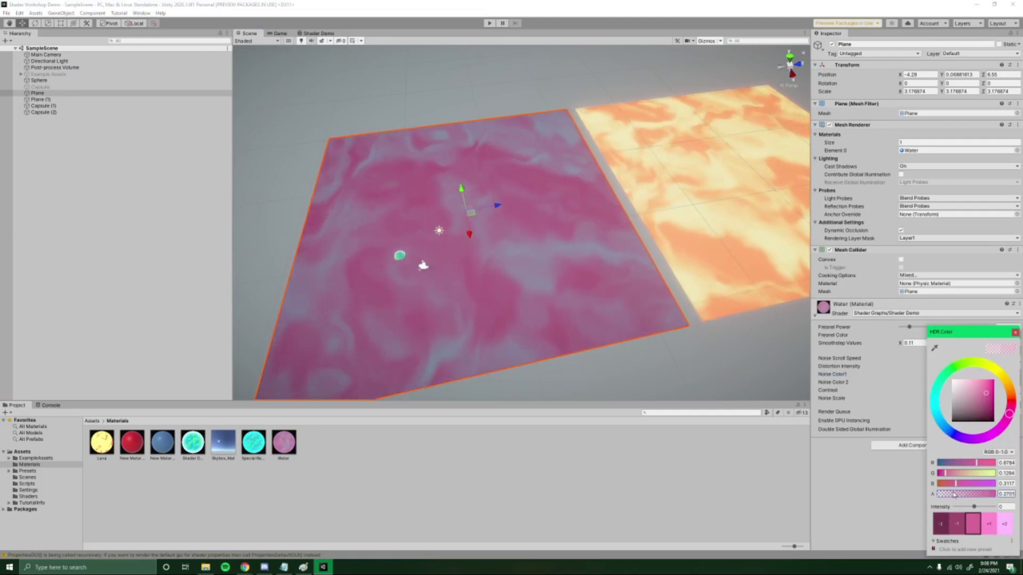
left_click(1015, 333)
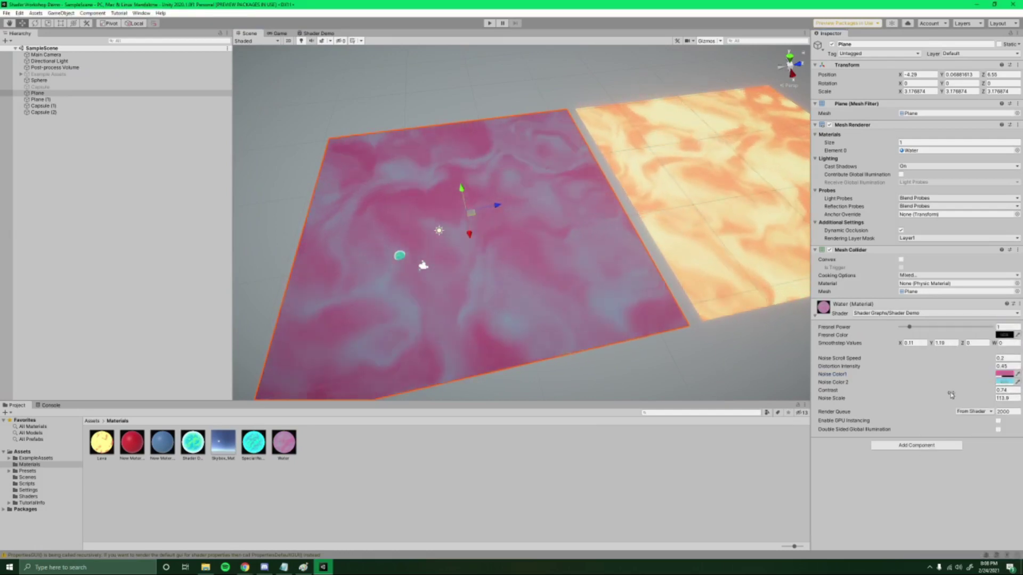
Return to the Shader Demo graph and shift the Split node slightly closer to the Noise Color group.
left_click(318, 33)
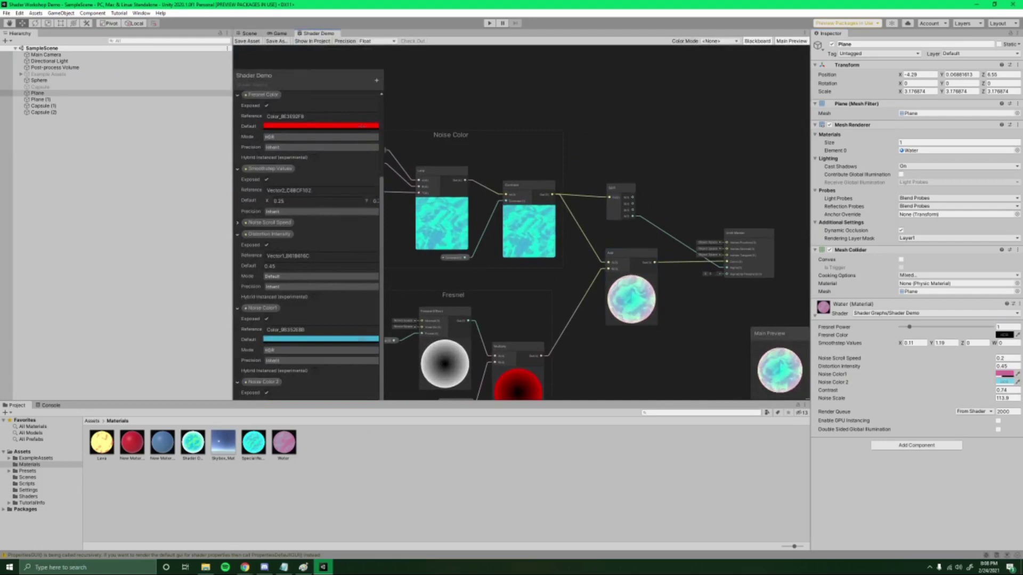
scroll(655, 223, "up", 5)
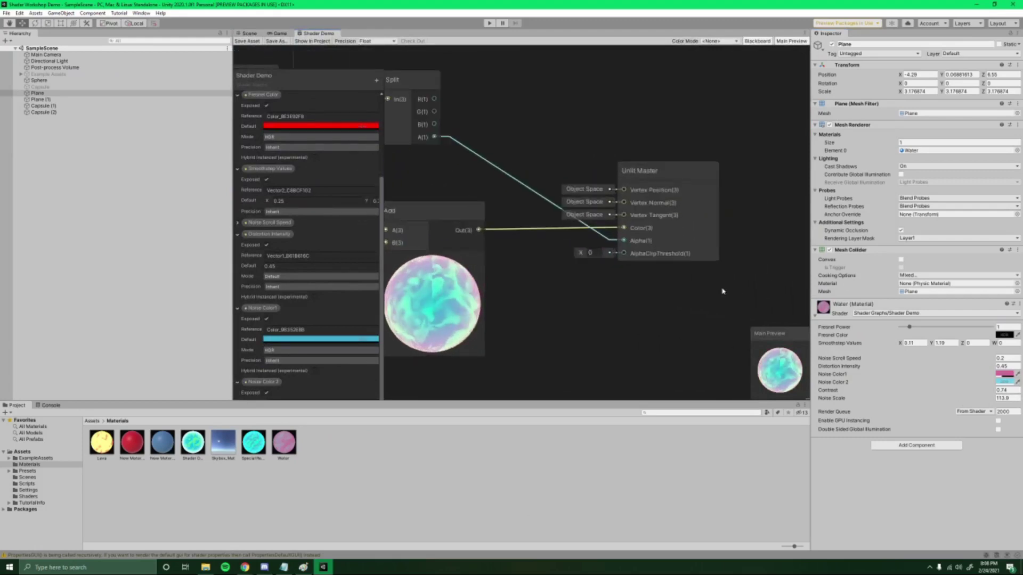
scroll(656, 236, "down", 5)
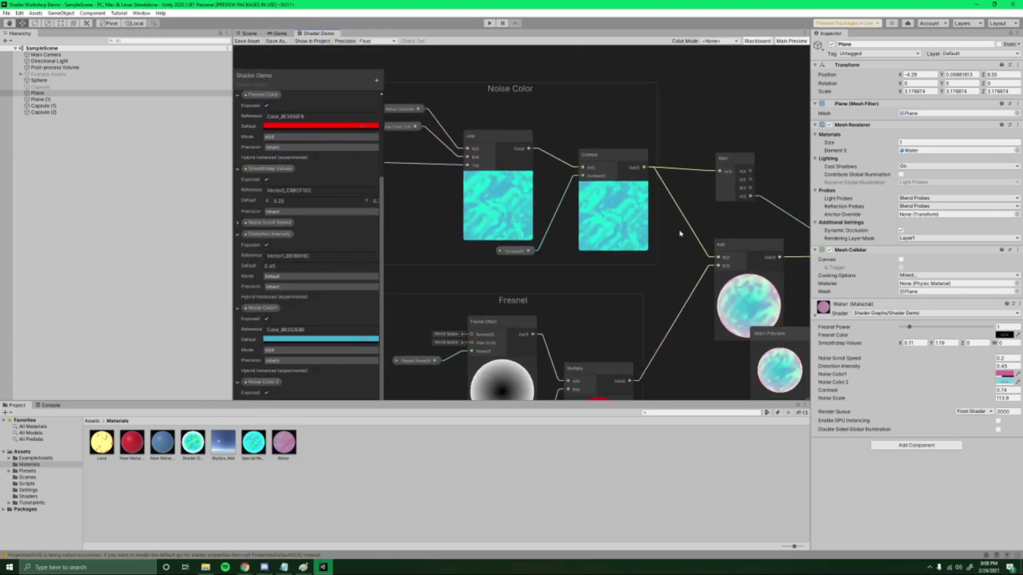
middle_click_drag(656, 236, 560, 236)
left_click_drag(612, 174, 593, 164)
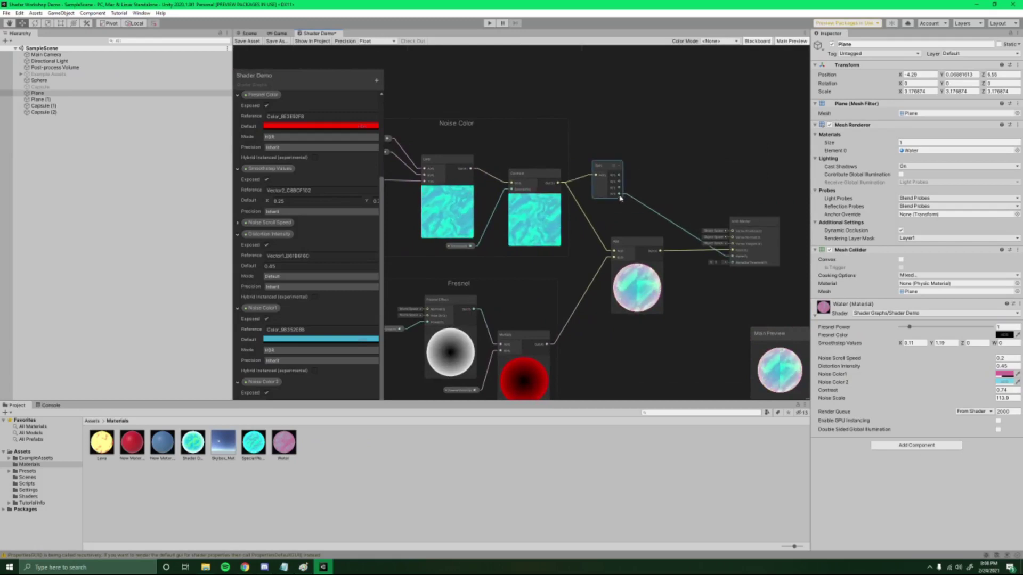
Add a Preview node fed by the Split node's A output to visualise the alpha channel.
left_click_drag(700, 157, 700, 152)
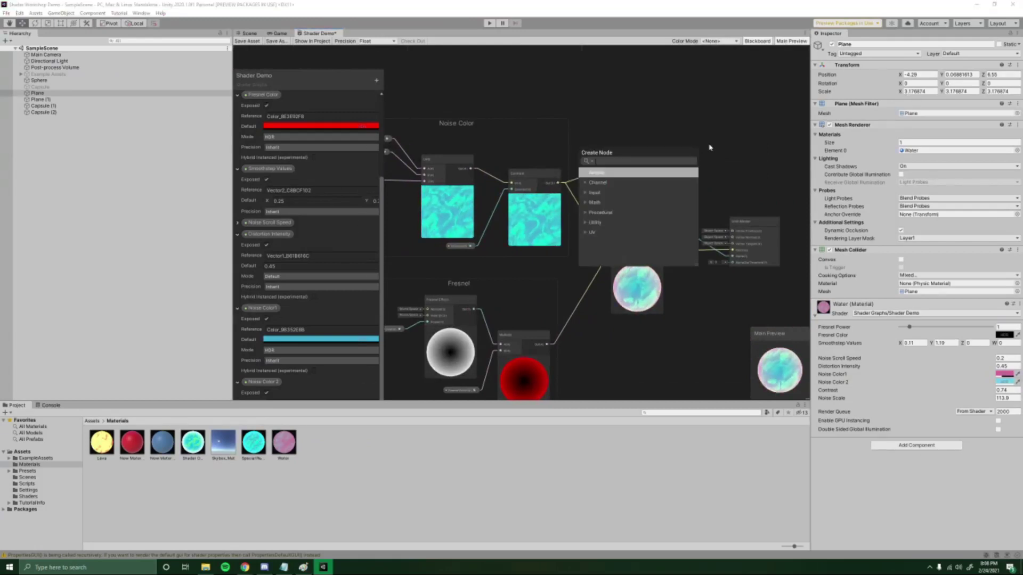
type("preview")
key("Return")
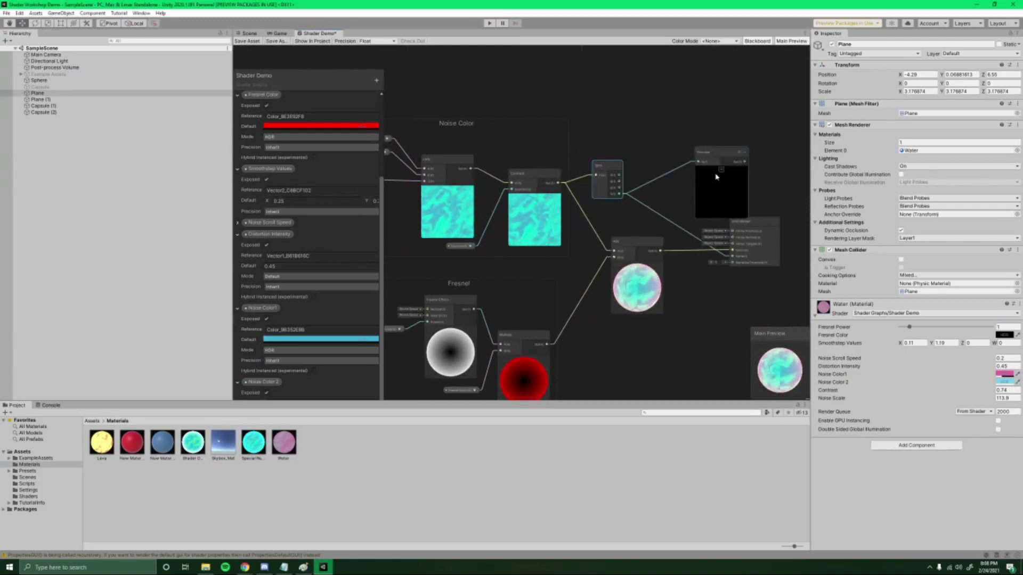
middle_click_drag(710, 157, 633, 136)
scroll(671, 206, "up", 2)
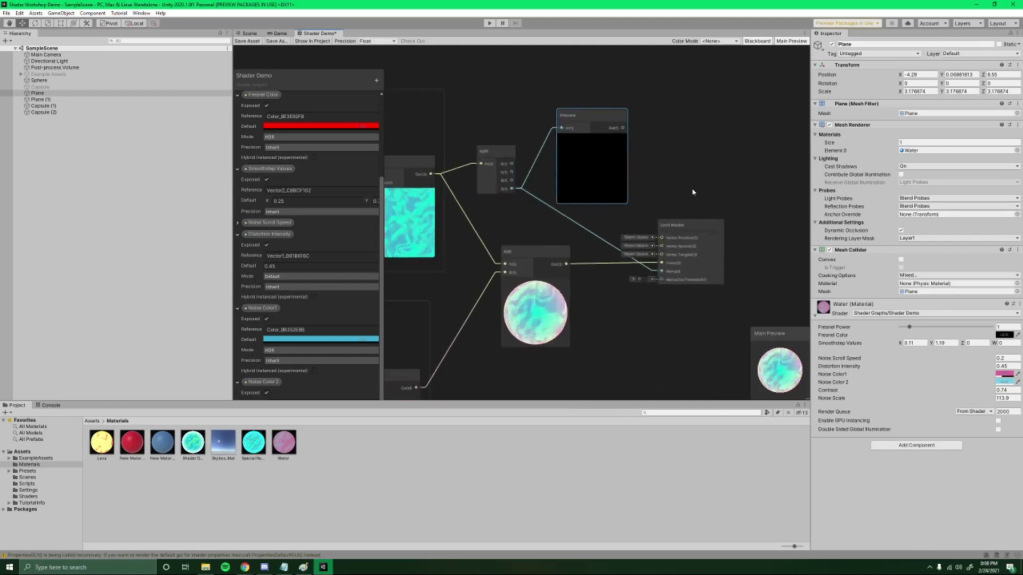
middle_click_drag(671, 207, 733, 207)
scroll(733, 207, "down", 1)
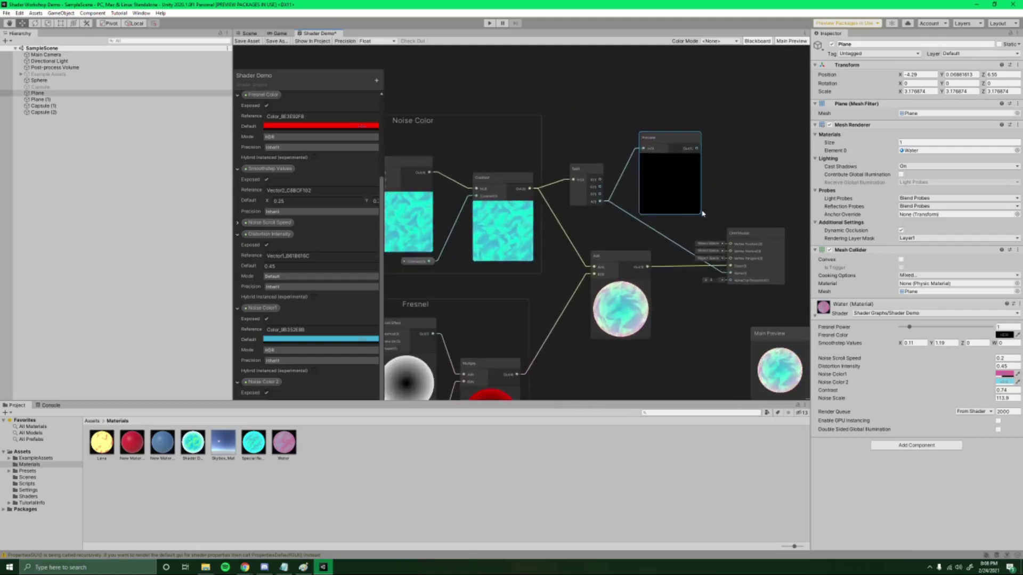
Set the alpha of Noise Color1's default colour to 1 in the Shader Demo blackboard, and reposition the blackboard.
left_click(280, 341)
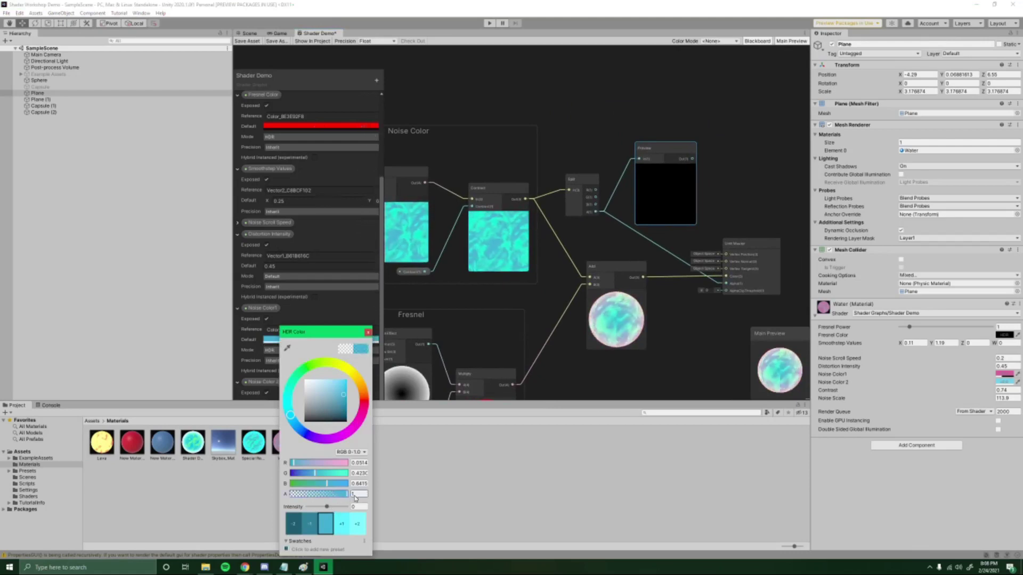
left_click_drag(351, 330, 528, 267)
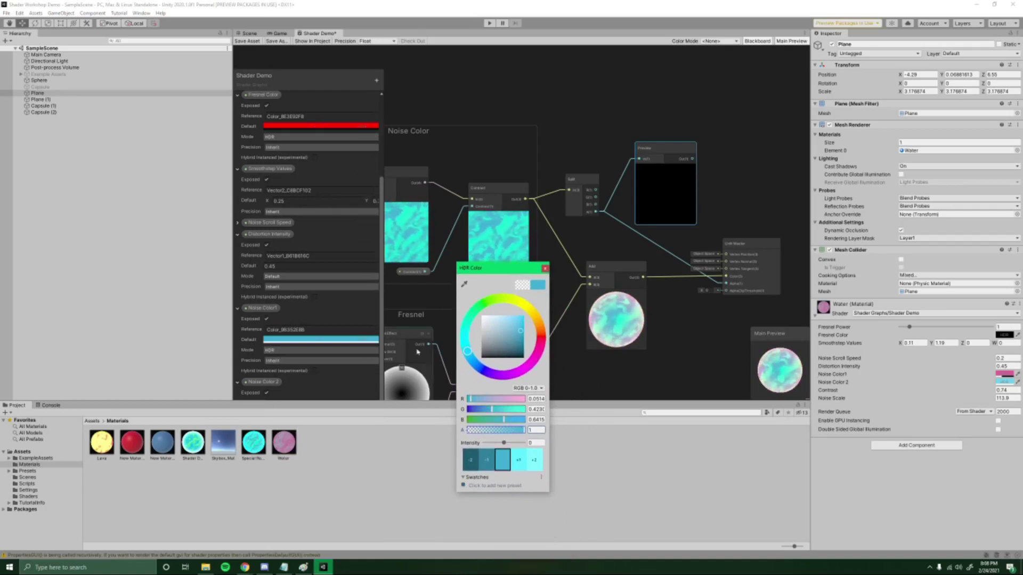
left_click(315, 90)
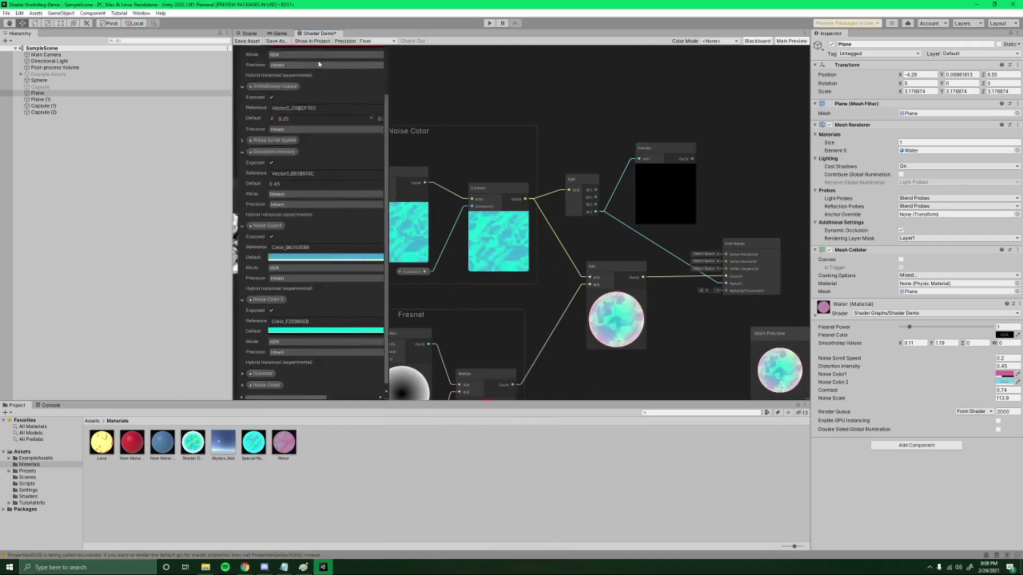
left_click_drag(315, 90, 323, 66)
left_click(351, 317)
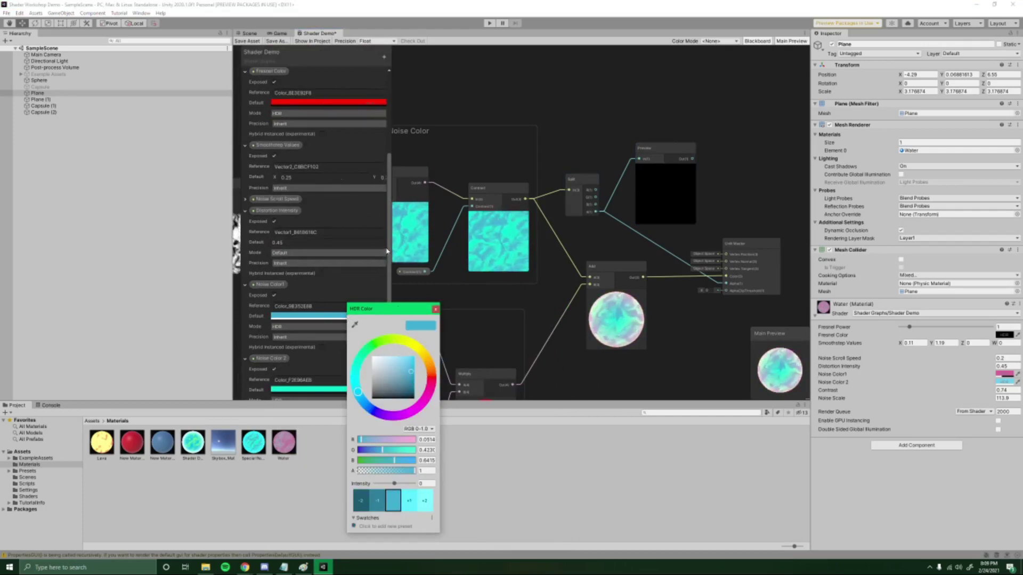
left_click_drag(382, 313, 468, 172)
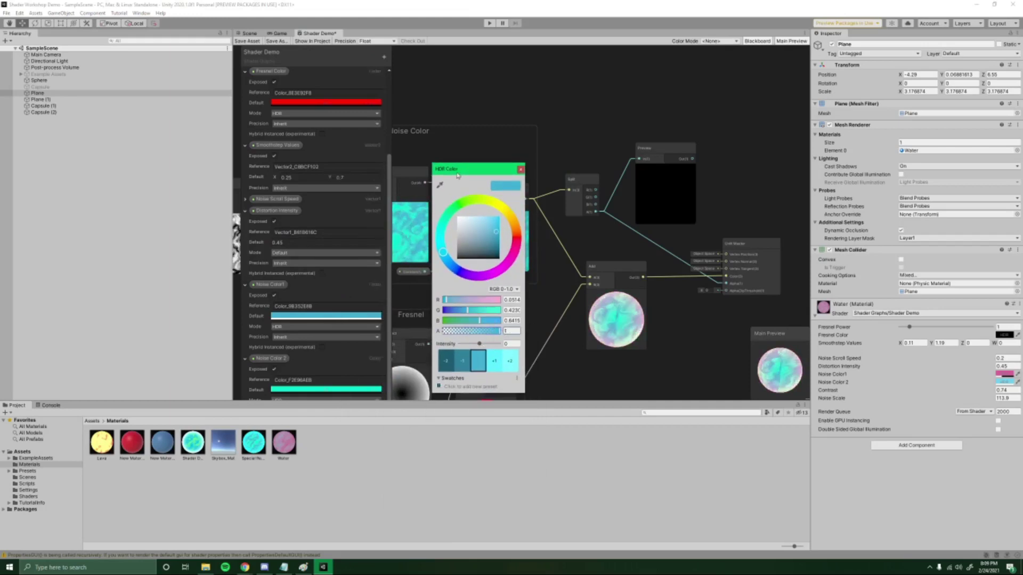
left_click(521, 170)
scroll(604, 156, "down", 2)
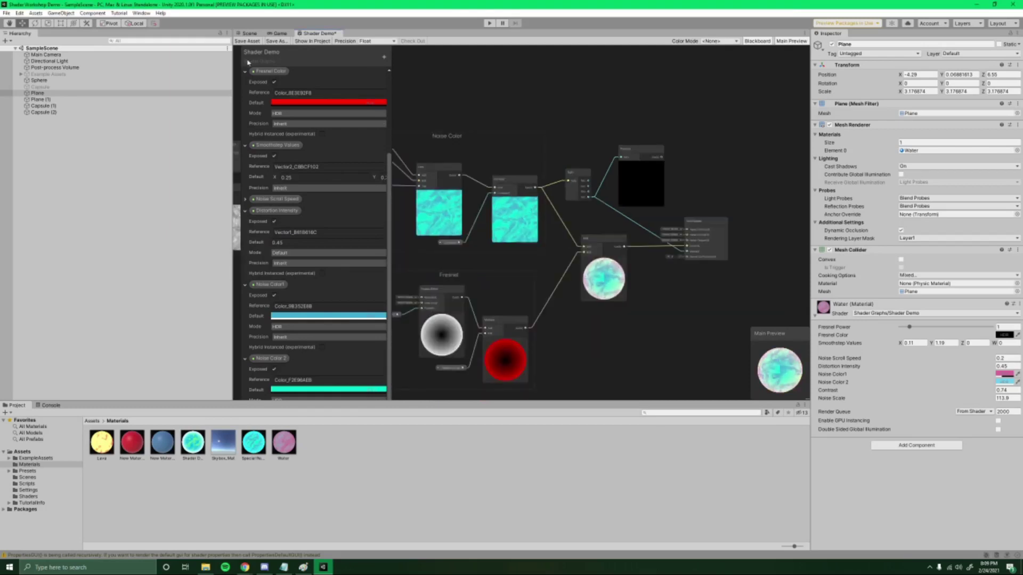
Switch to the finished Shader Workshop project in Unity and view its sample scene from above.
left_click(252, 33)
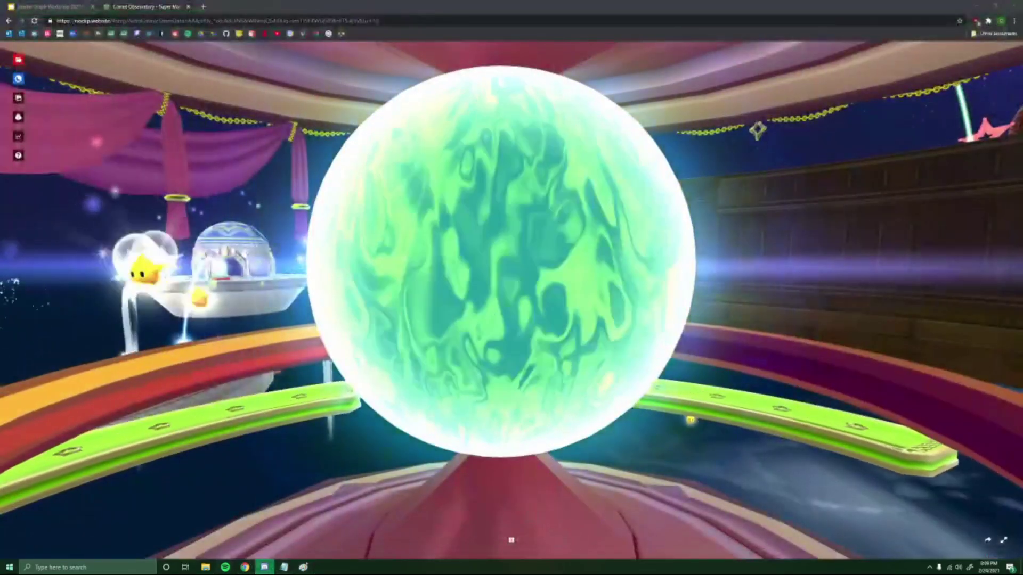
key("super")
key("Escape")
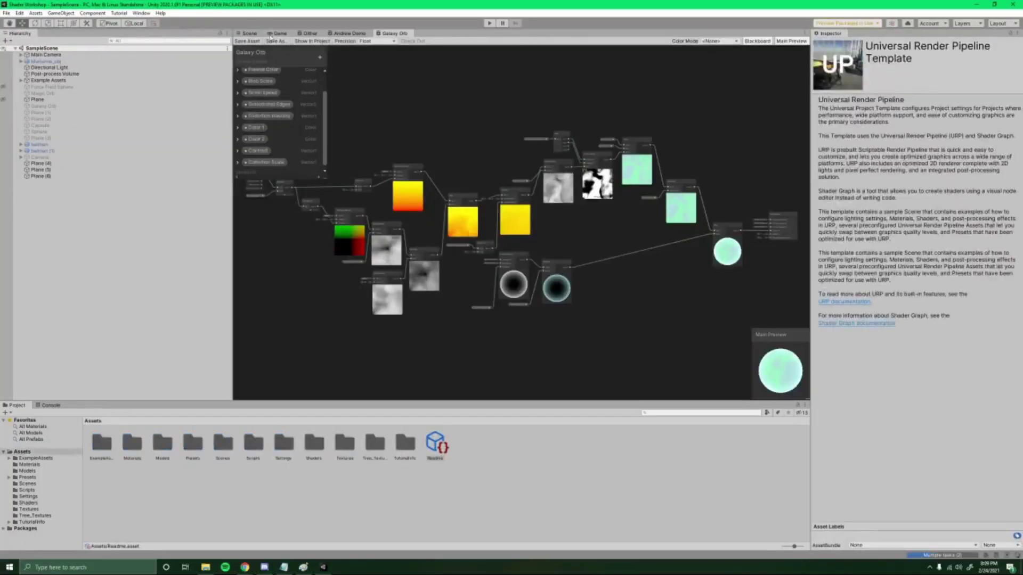
left_click(248, 33)
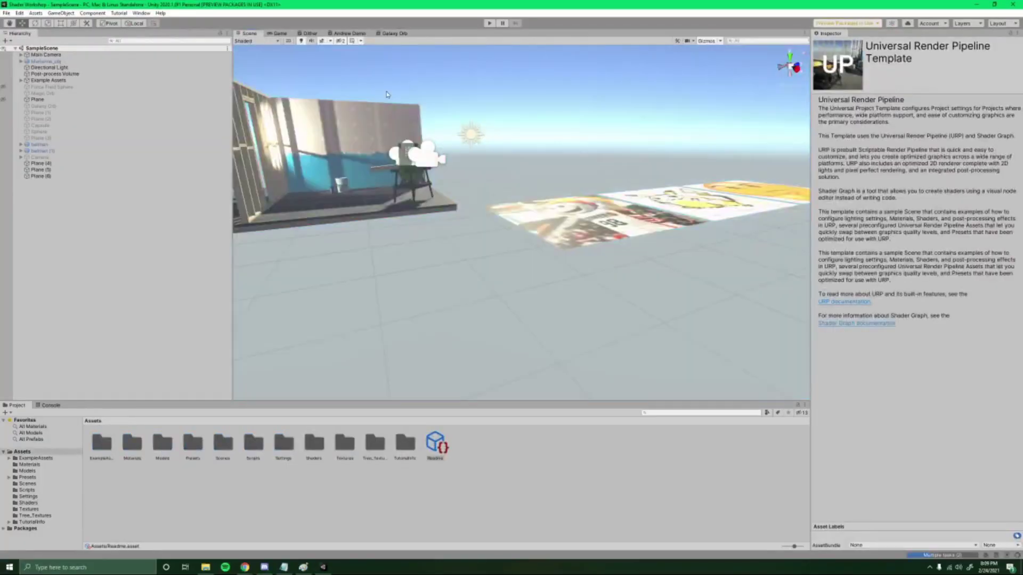
right_click_drag(468, 133, 297, 262)
left_click(37, 139)
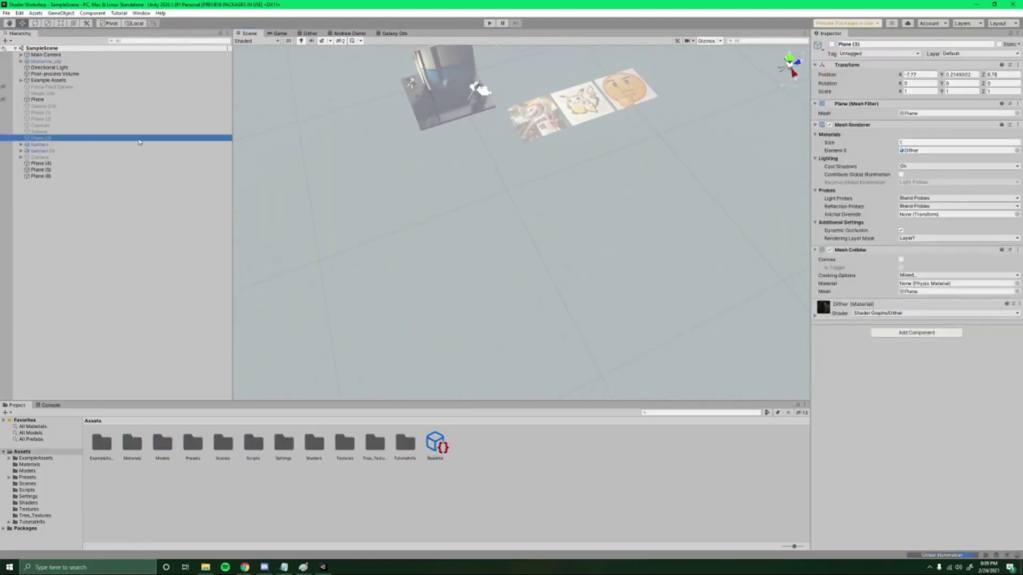
left_click(833, 45)
key("f")
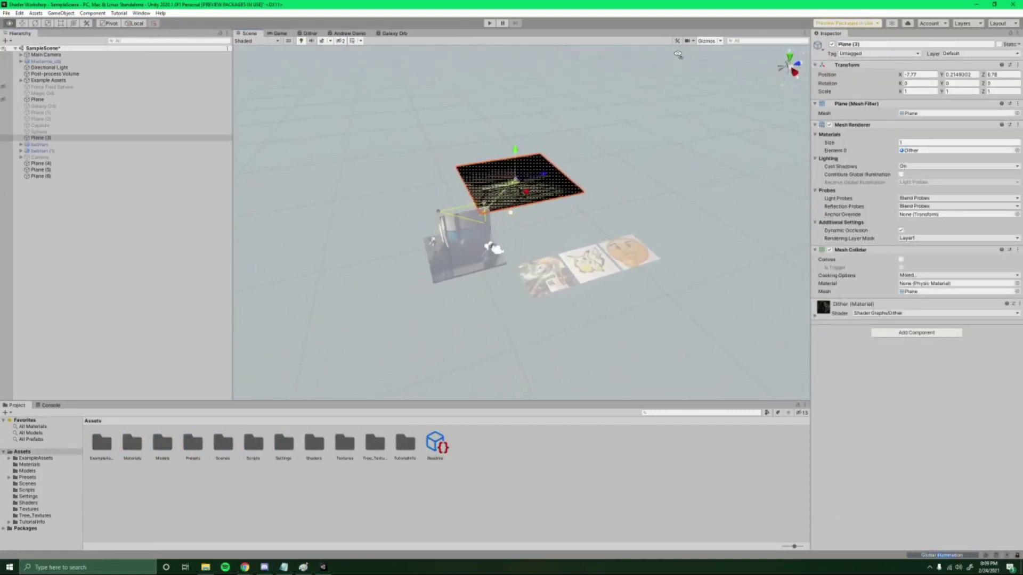
left_click(833, 45)
Activate the lava plane, Plane (2), and the water plane, Plane (1), in the scene.
left_click(160, 126)
left_click(160, 119)
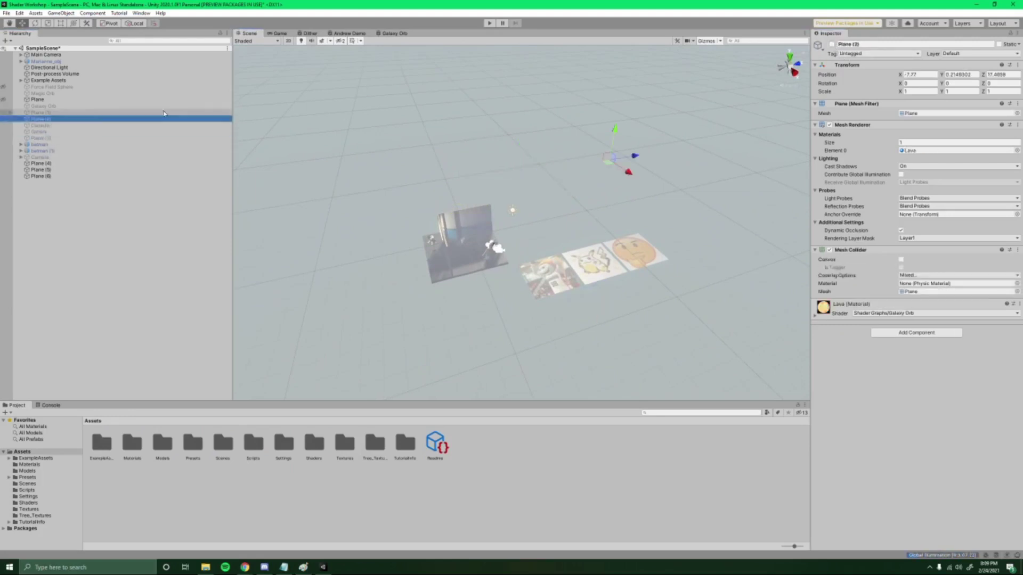
left_click(833, 45)
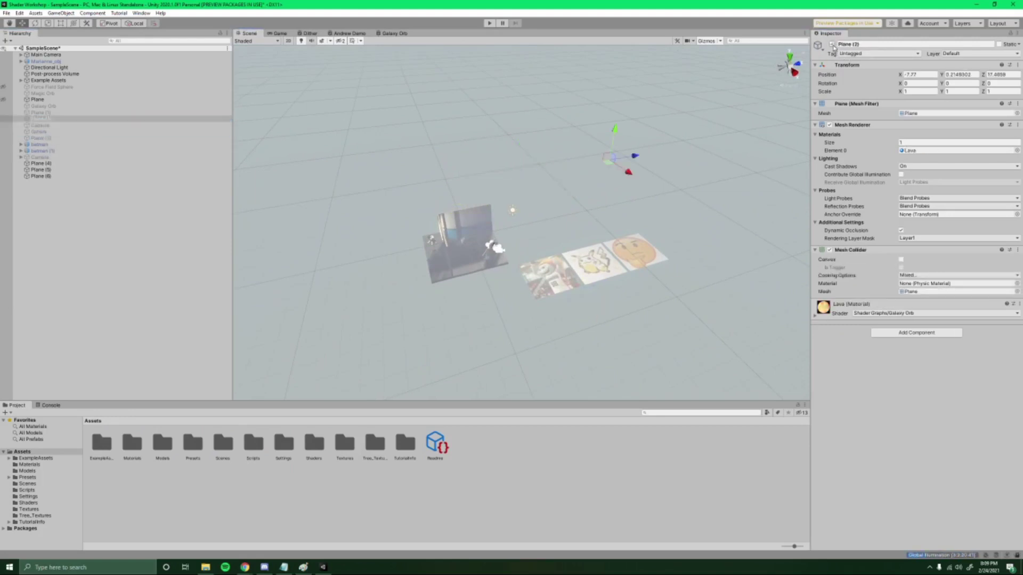
left_click(101, 112)
left_click(833, 45)
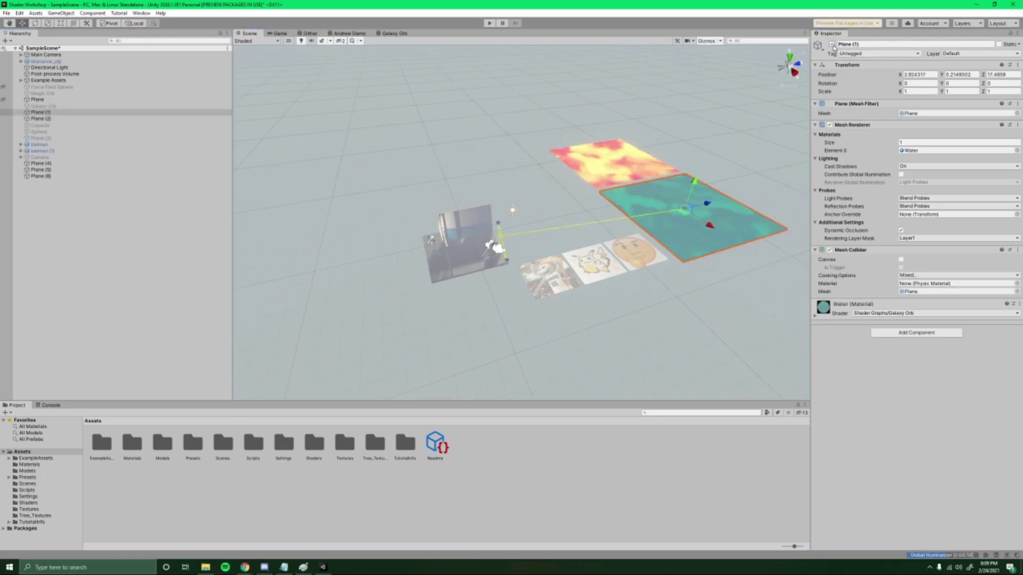
Frame Plane (1), expand its Water material and check the alpha of Color 1.
key("f")
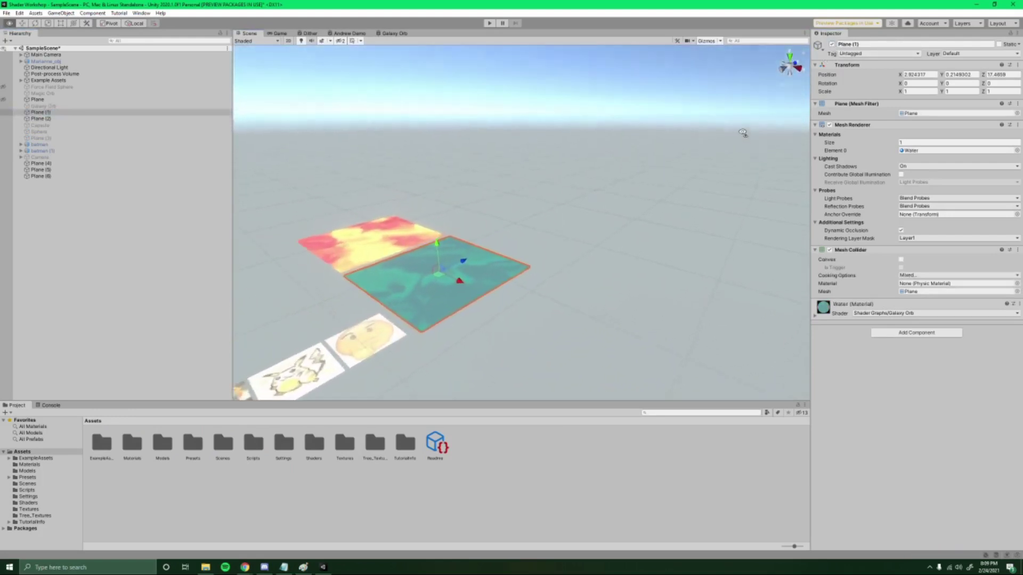
left_click_drag(745, 142, 826, 333, "alt")
left_click(817, 318)
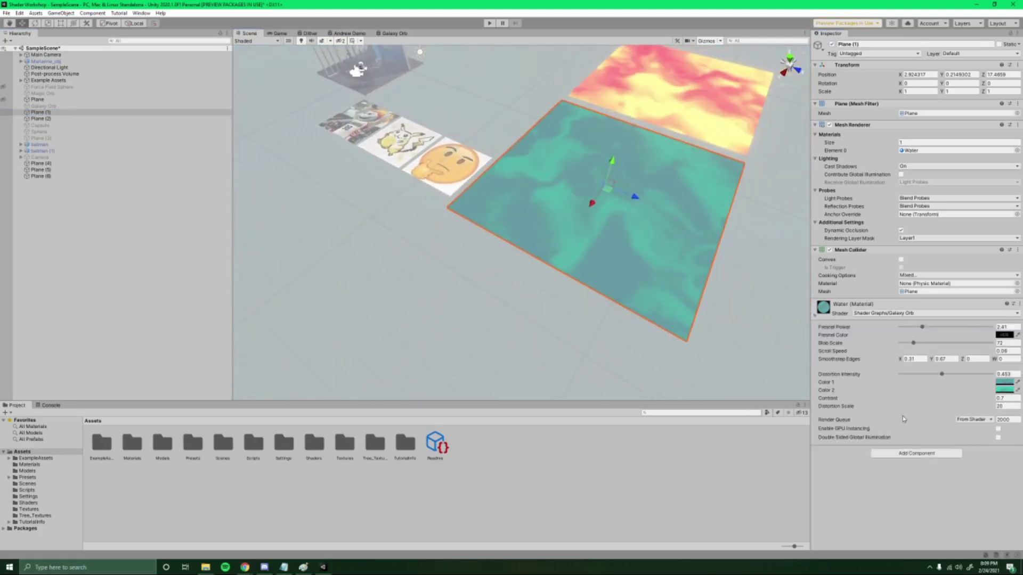
left_click(1002, 383)
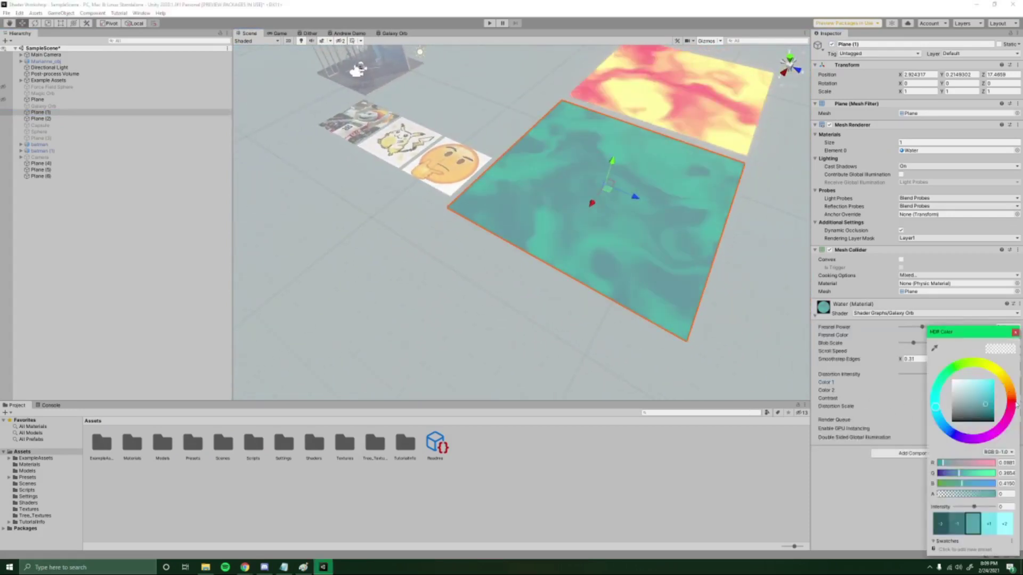
left_click_drag(629, 159, 572, 153, "alt")
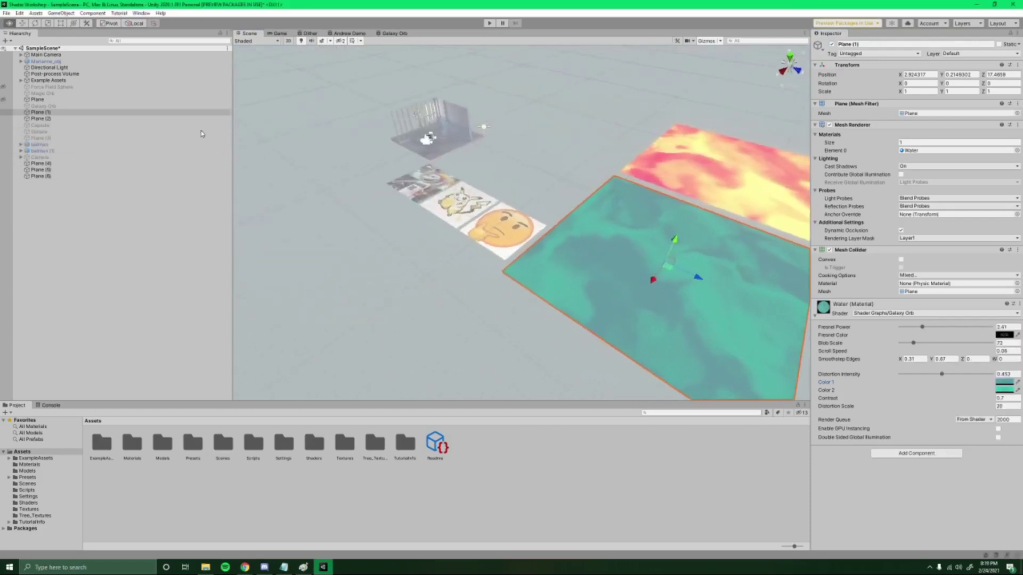
Activate the Sphere object in the scene and frame it.
left_click(51, 132)
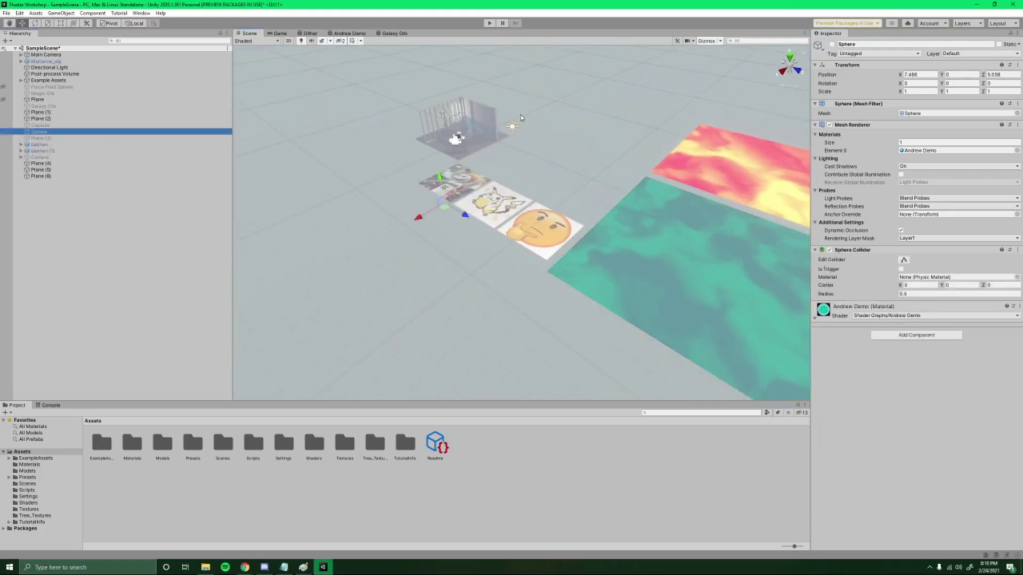
left_click_drag(488, 145, 553, 99, "alt")
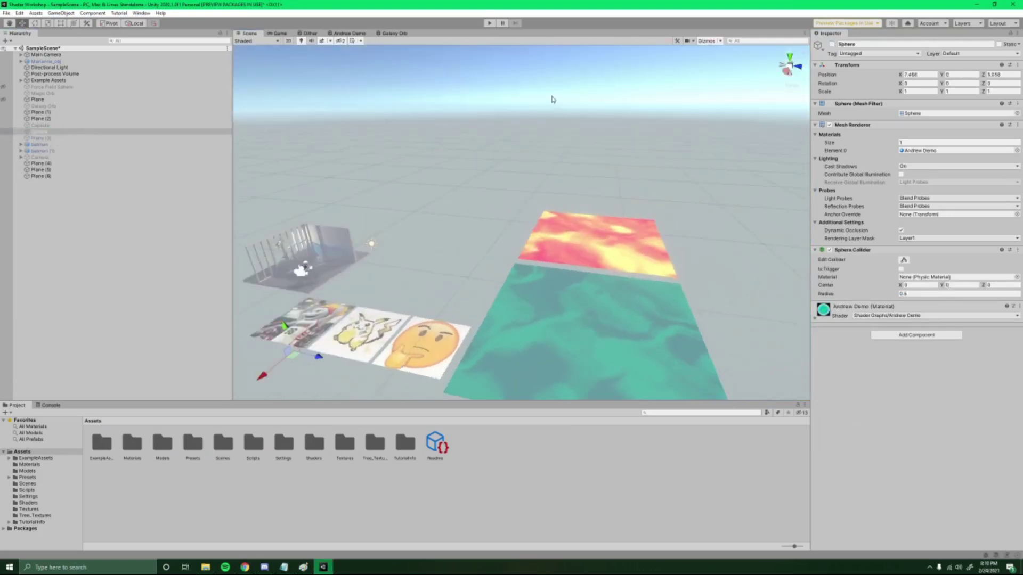
left_click(832, 44)
left_click_drag(554, 155, 582, 131, "alt")
key("f")
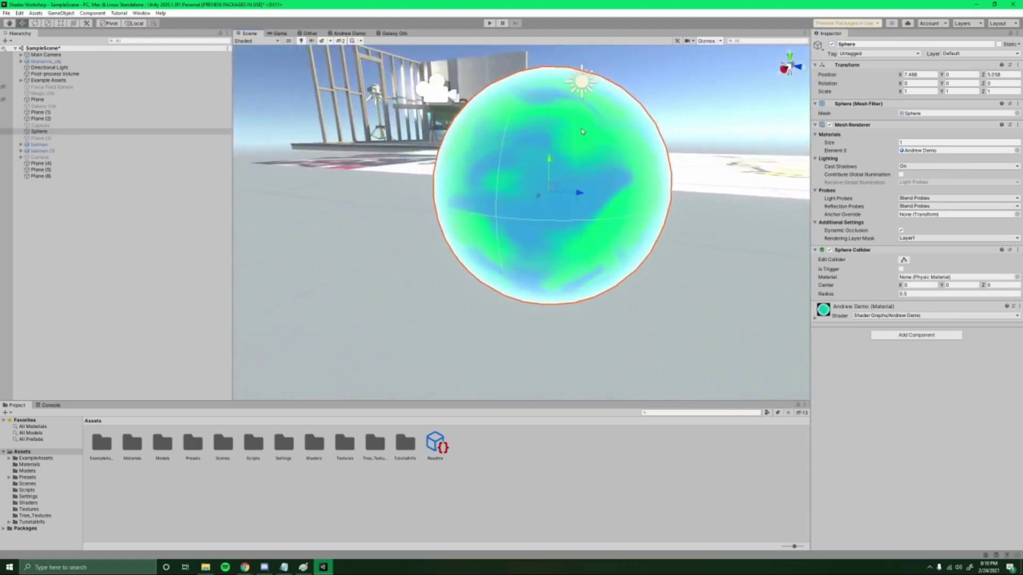
Expand the sphere's Andrew Demo material and lower the alpha of Noise Color 1 to about 0.28.
left_click(817, 319)
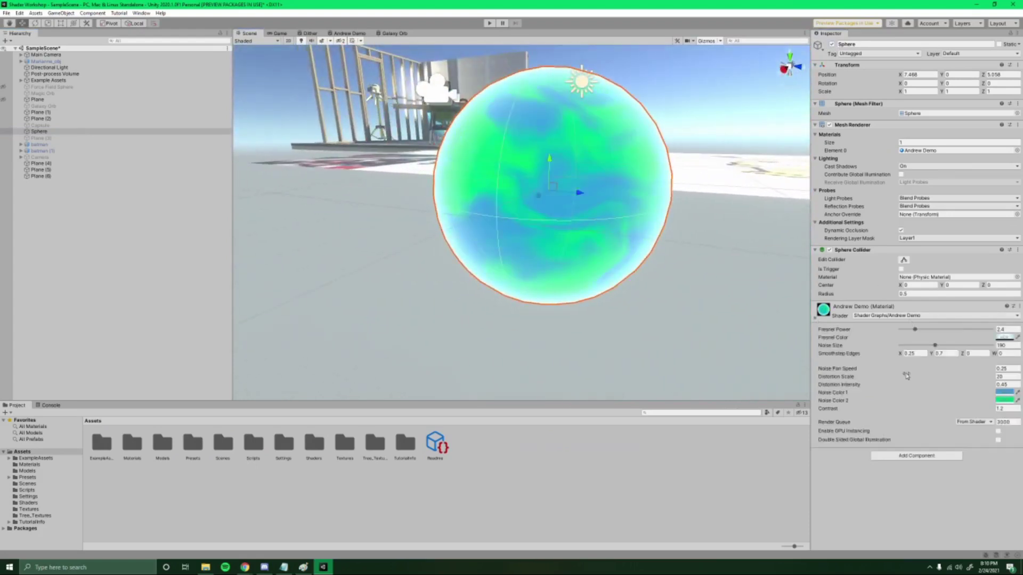
left_click(1003, 393)
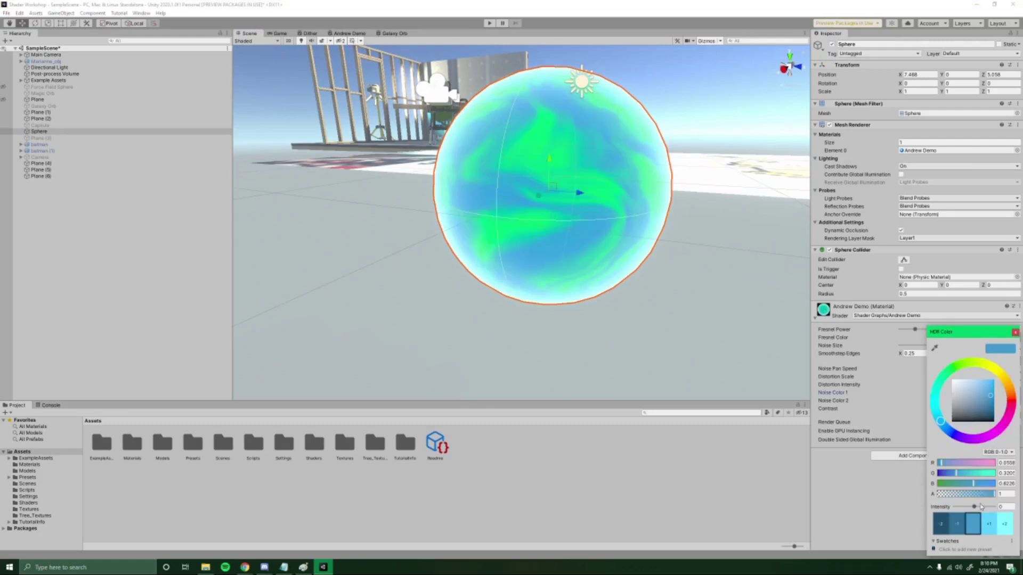
left_click(954, 495)
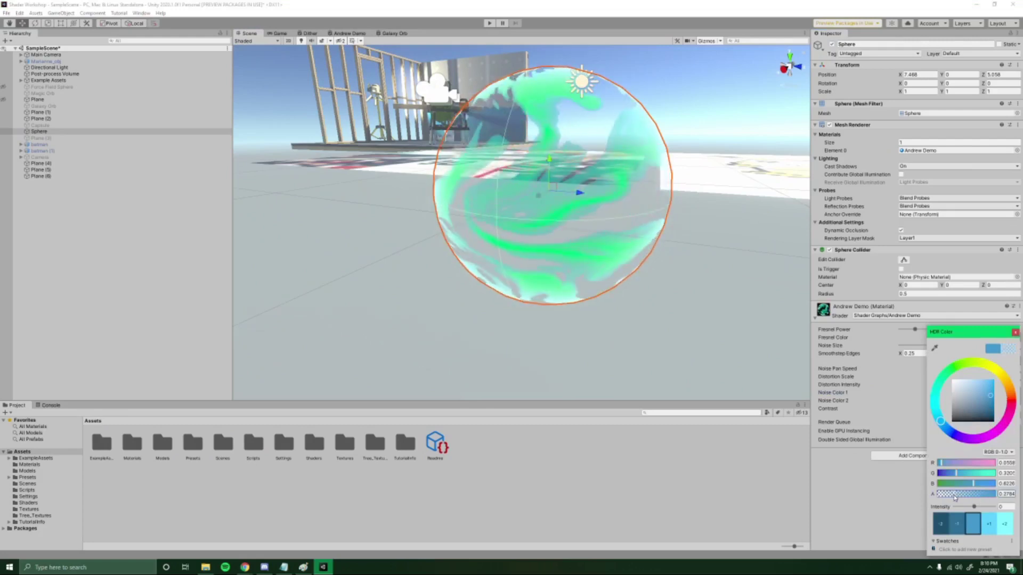
Move the sphere along the X axis to about 9.49, clear of the image planes behind it.
left_click(445, 265)
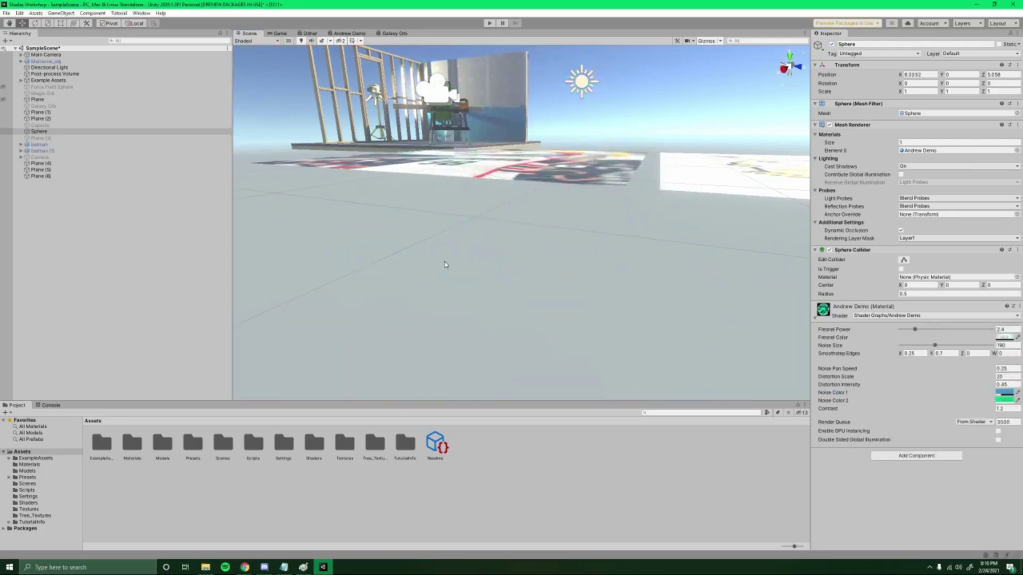
right_click_drag(617, 177, 506, 152)
key("s")
key("a")
key("w")
Examine how the Andrew Demo graph routes the Lerp output through Contrast and Split into the Unlit Master's Color and Alpha.
left_click(350, 33)
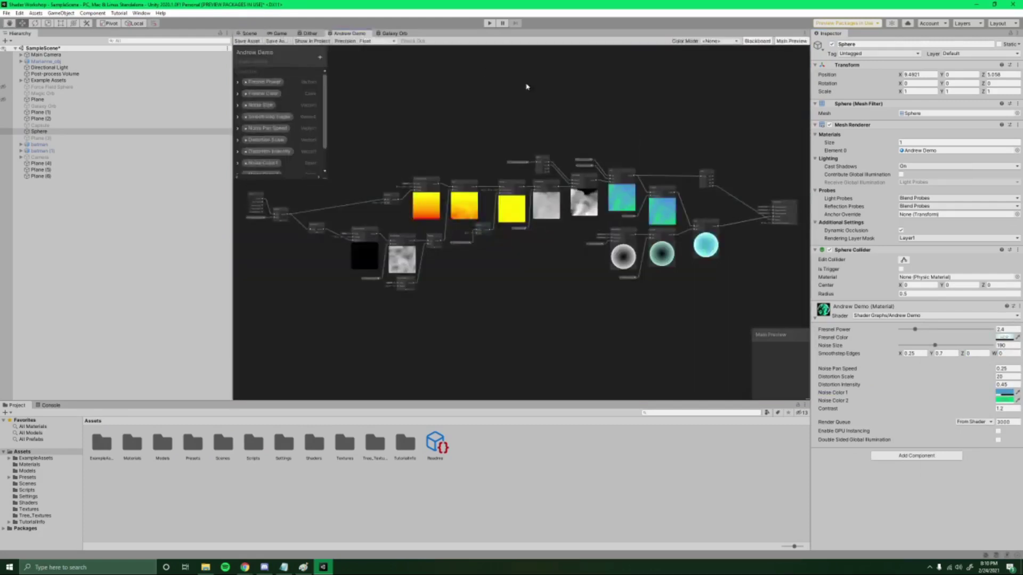
scroll(691, 195, "up", 6)
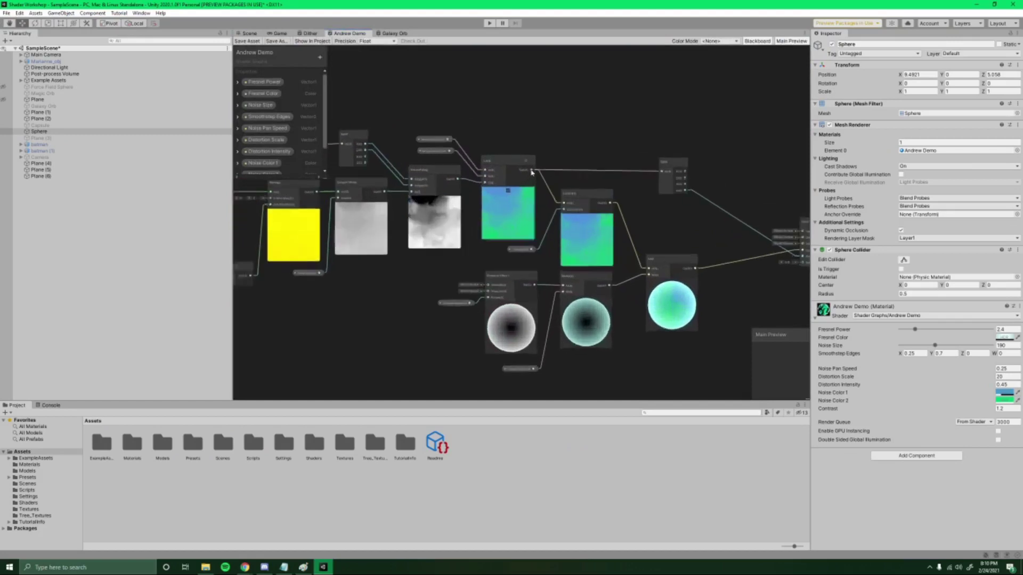
scroll(514, 211, "up", 1)
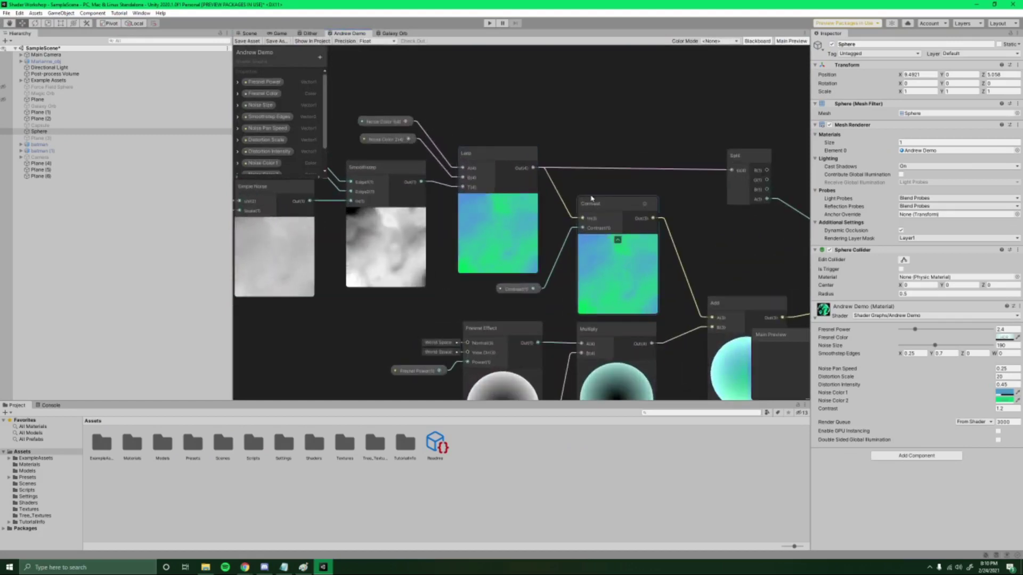
scroll(608, 213, "up", 2)
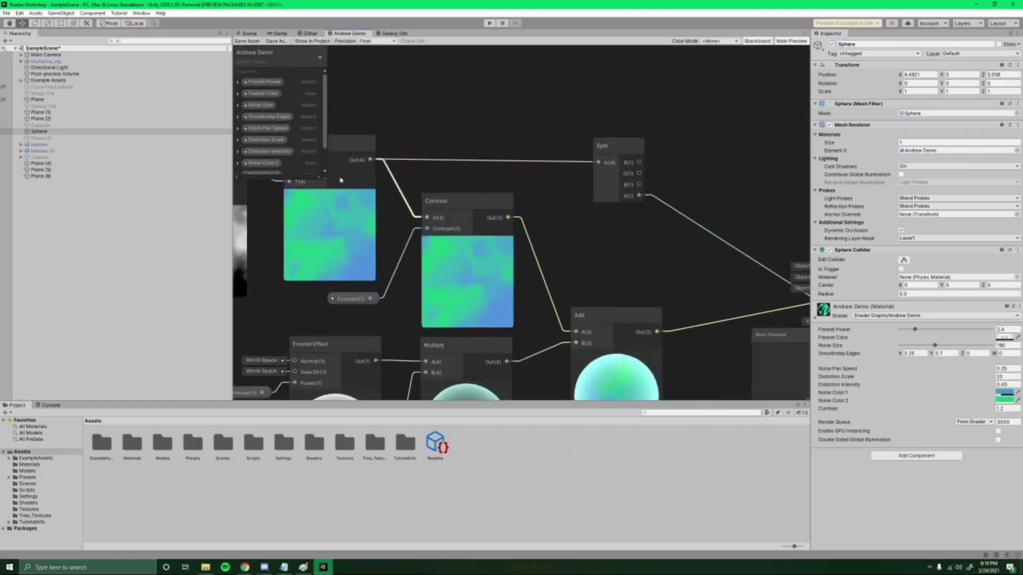
middle_click_drag(565, 209, 485, 218)
middle_click_drag(641, 212, 510, 149)
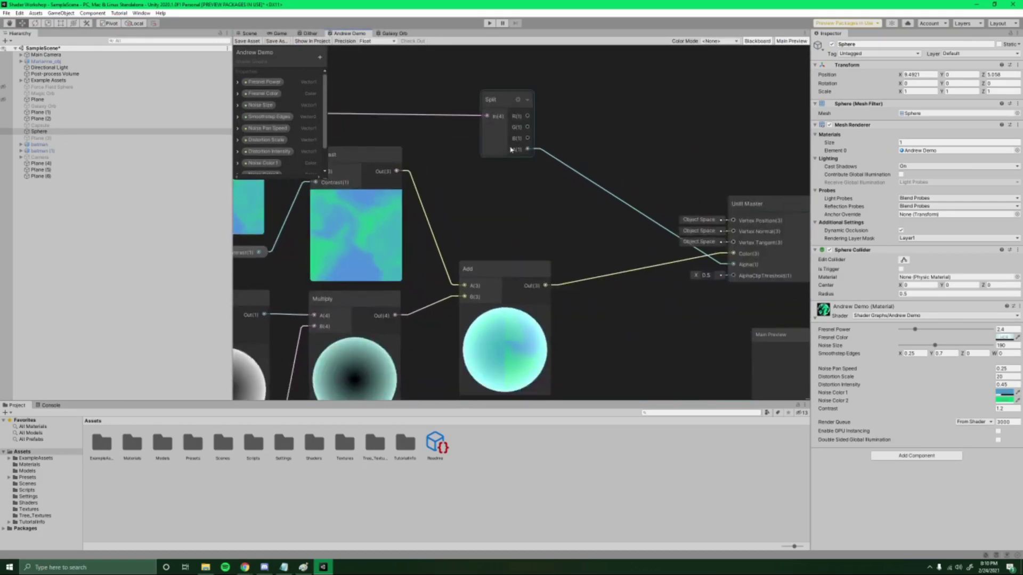
scroll(756, 289, "down", 4)
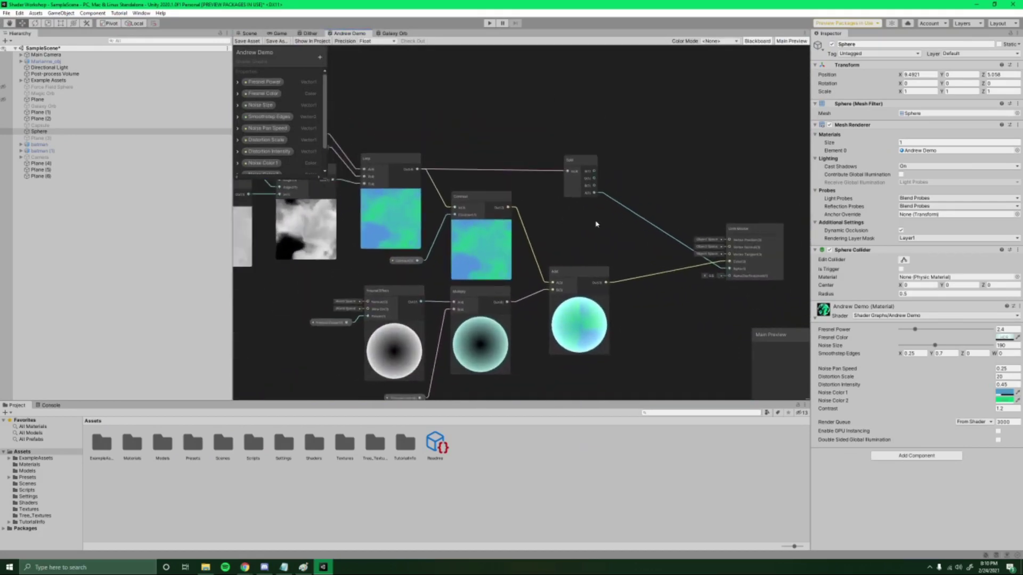
scroll(489, 185, "up", 2)
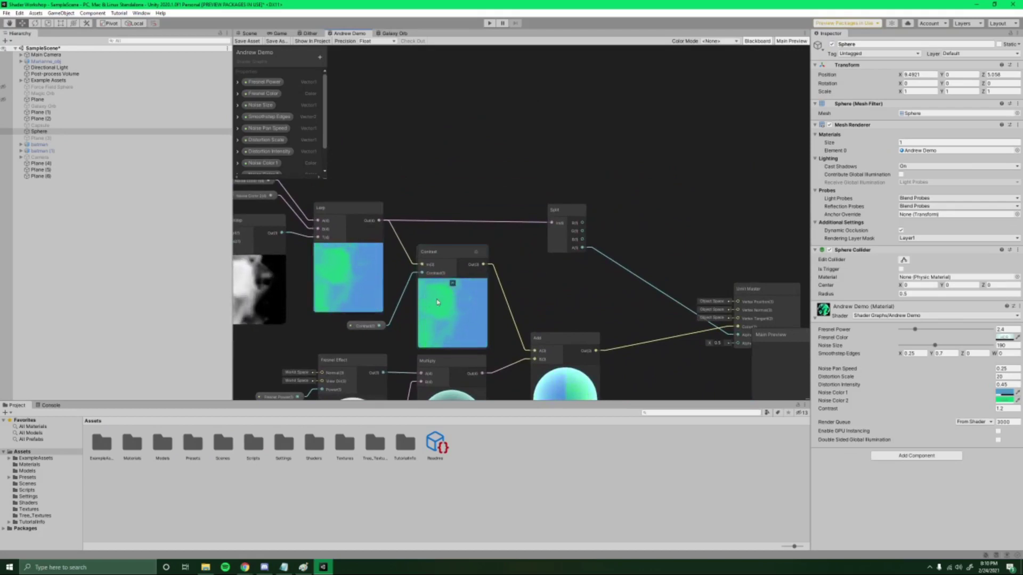
scroll(331, 228, "up", 2)
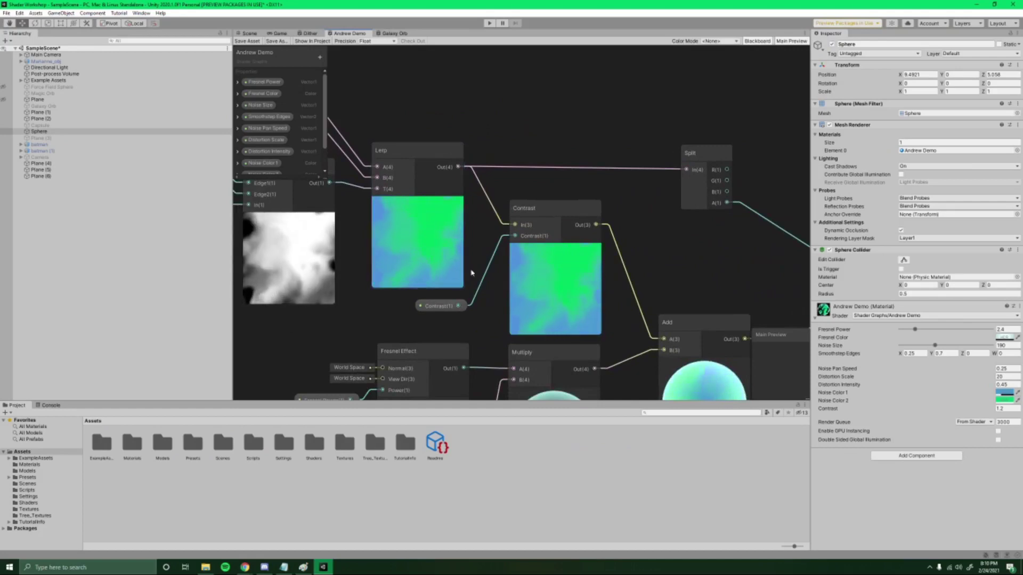
middle_click_drag(746, 194, 485, 184)
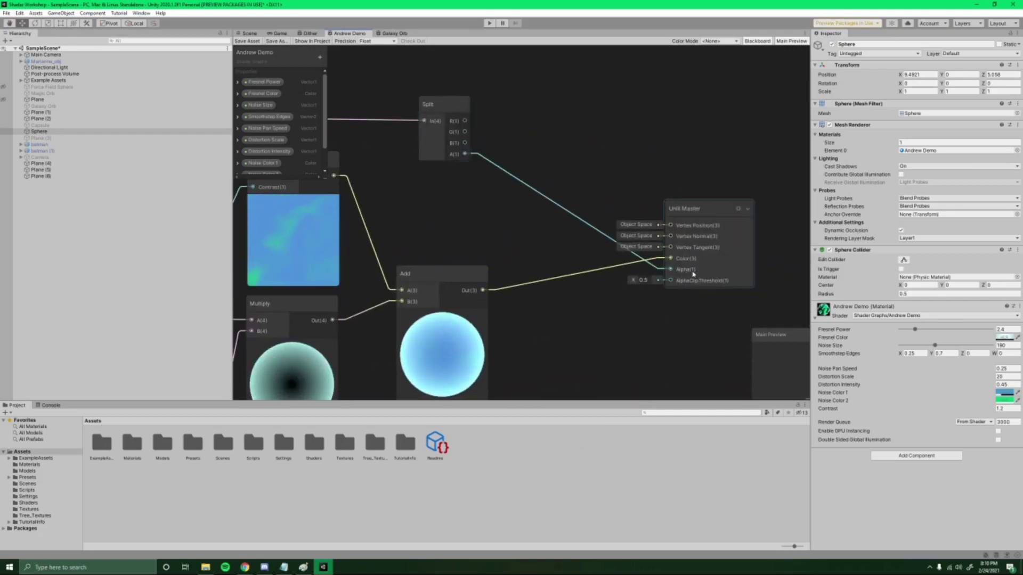
middle_click_drag(547, 232, 682, 258)
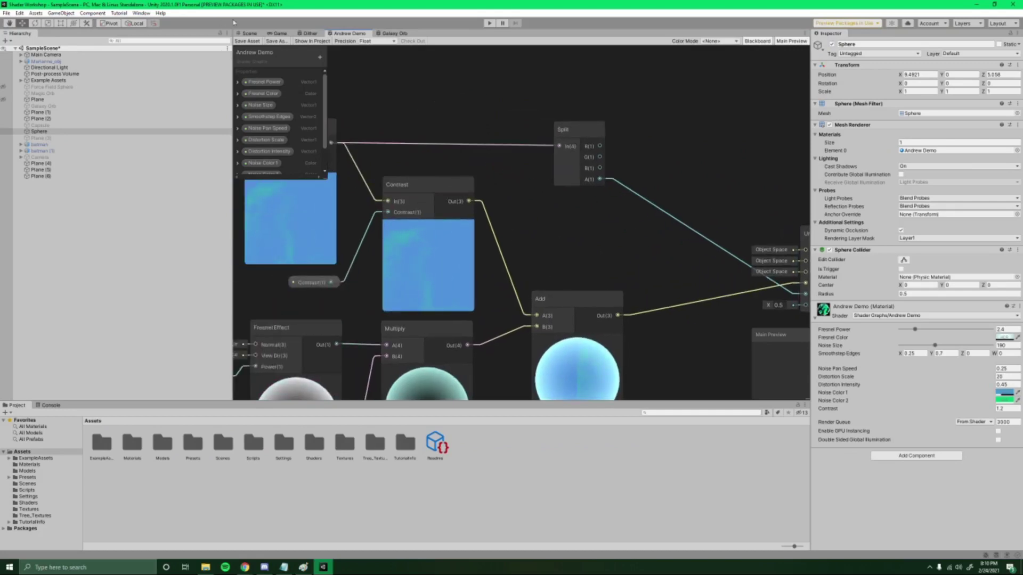
Return to the scene, frame the sphere and check the alpha of Noise Color 2 in its material.
left_click(249, 33)
scroll(680, 204, "up", 3)
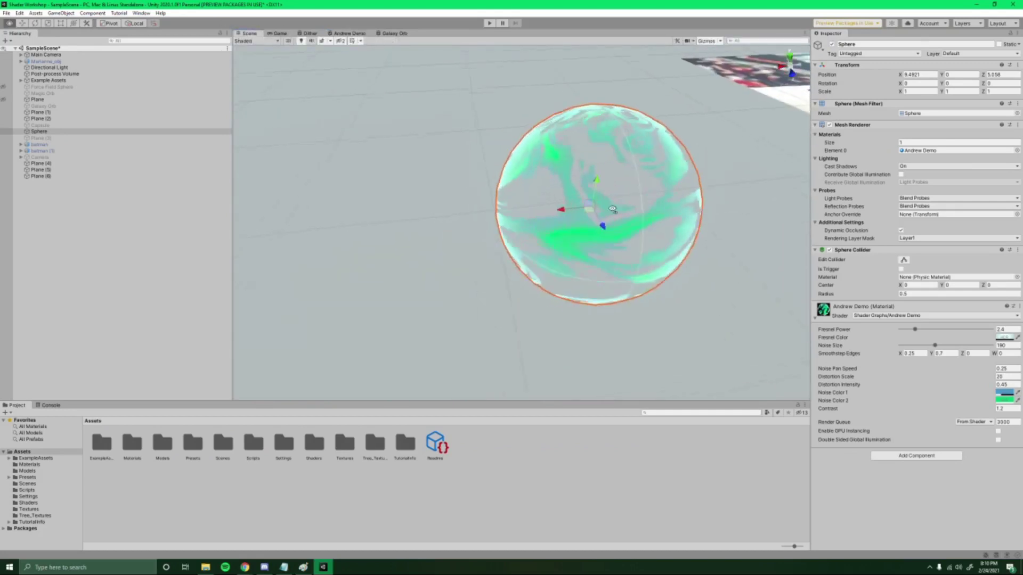
key("f")
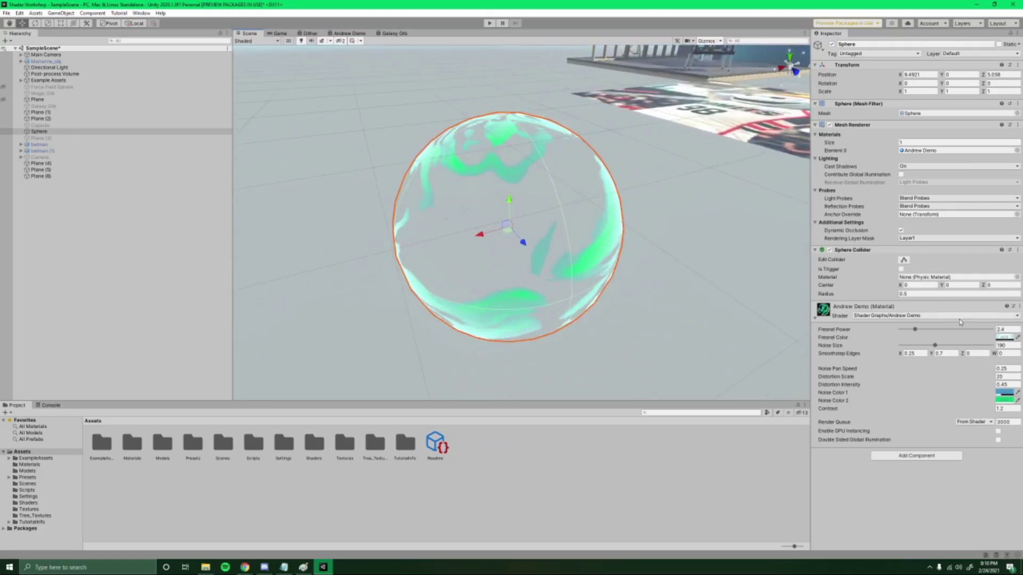
left_click(1003, 394)
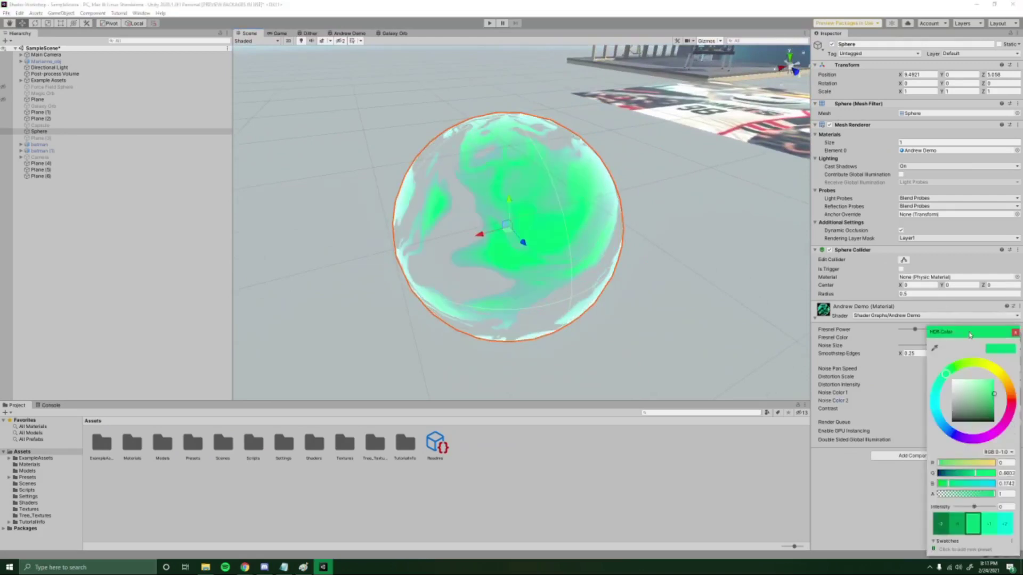
left_click_drag(970, 334, 664, 122)
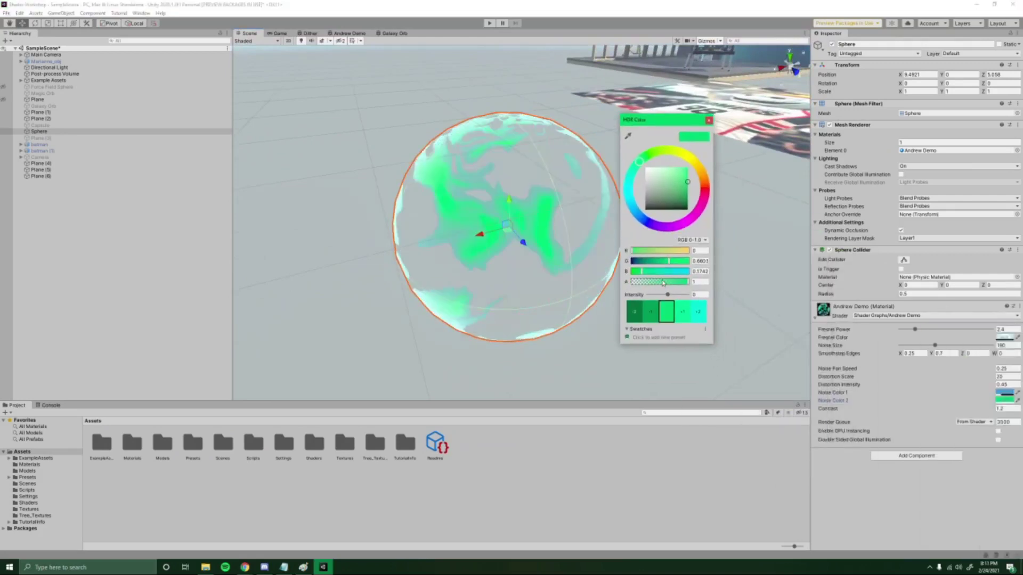
left_click(709, 120)
Try different alpha levels for Noise Color 1 in the sphere's material and leave it at about 0.43.
left_click(1004, 393)
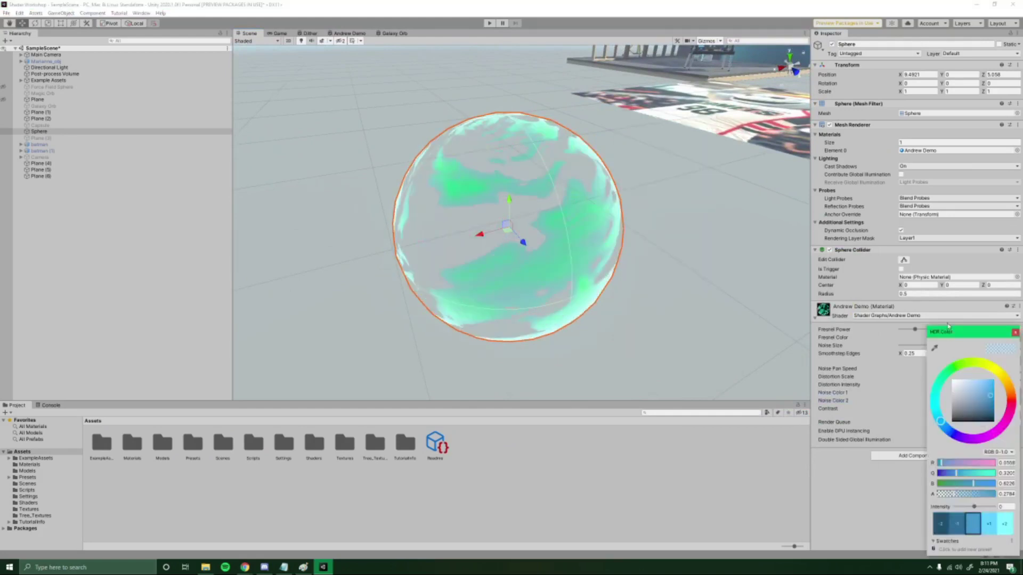
left_click_drag(958, 332, 678, 178)
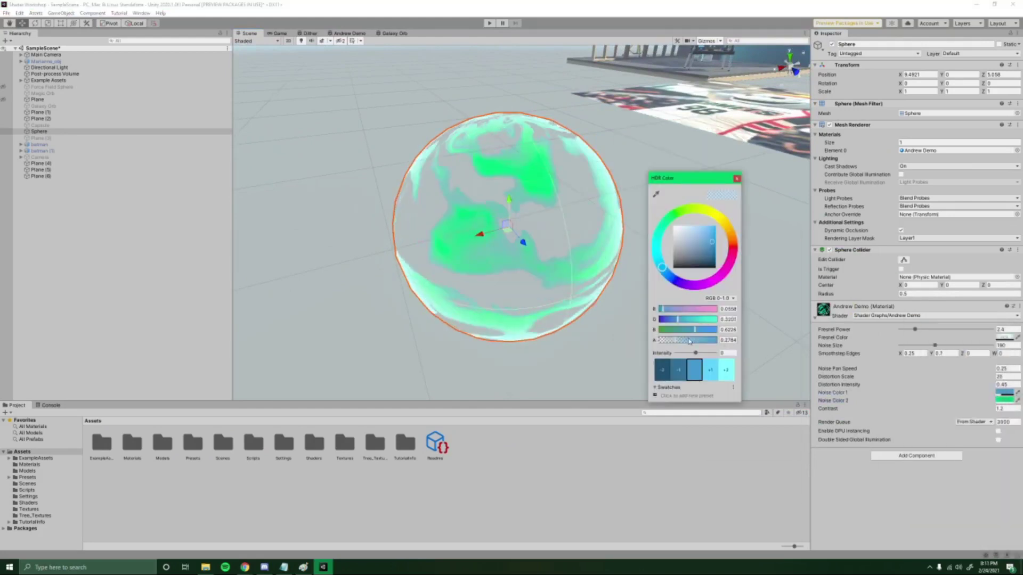
left_click_drag(689, 341, 723, 341)
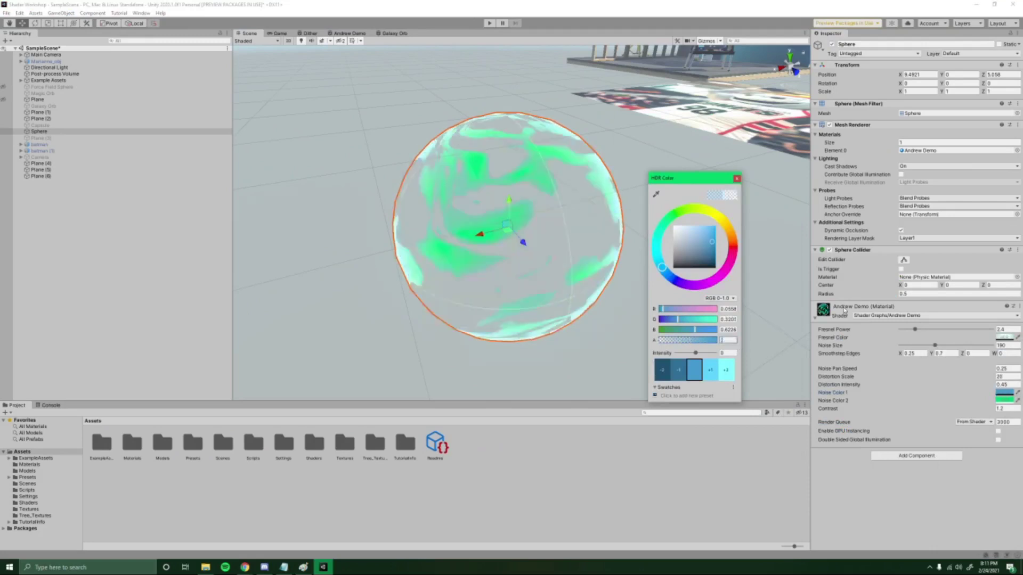
left_click(687, 340)
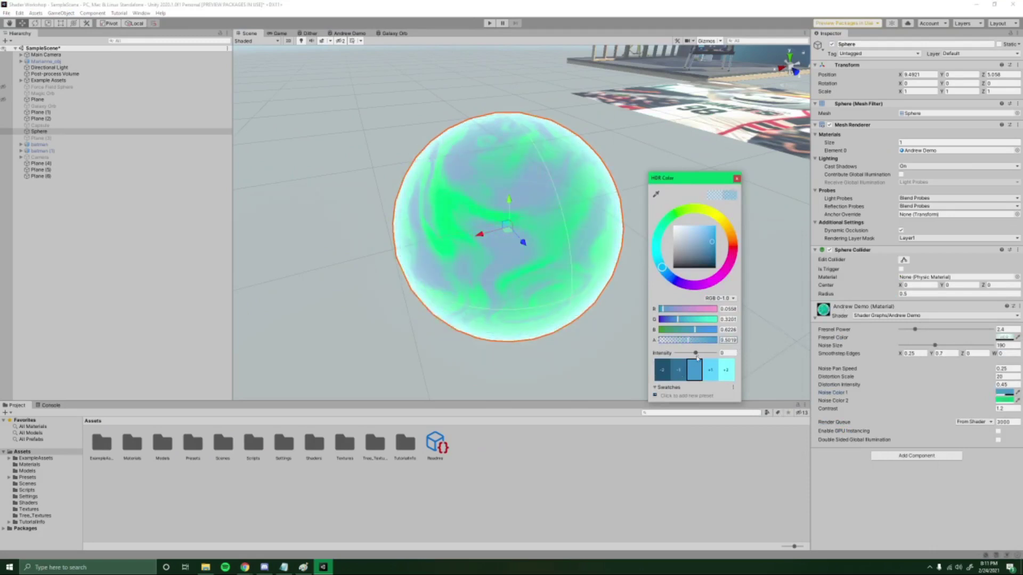
left_click(681, 340)
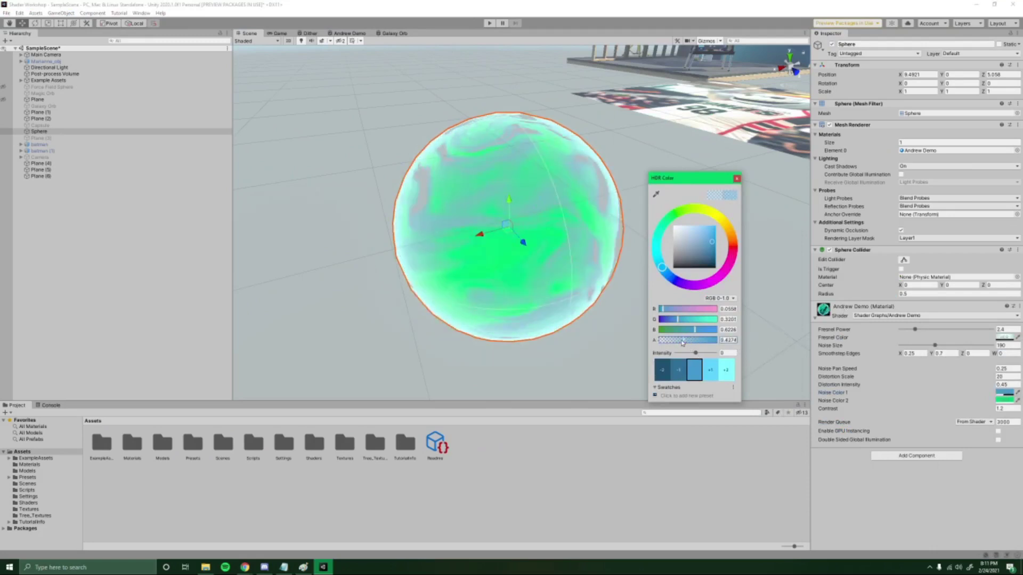
left_click(738, 178)
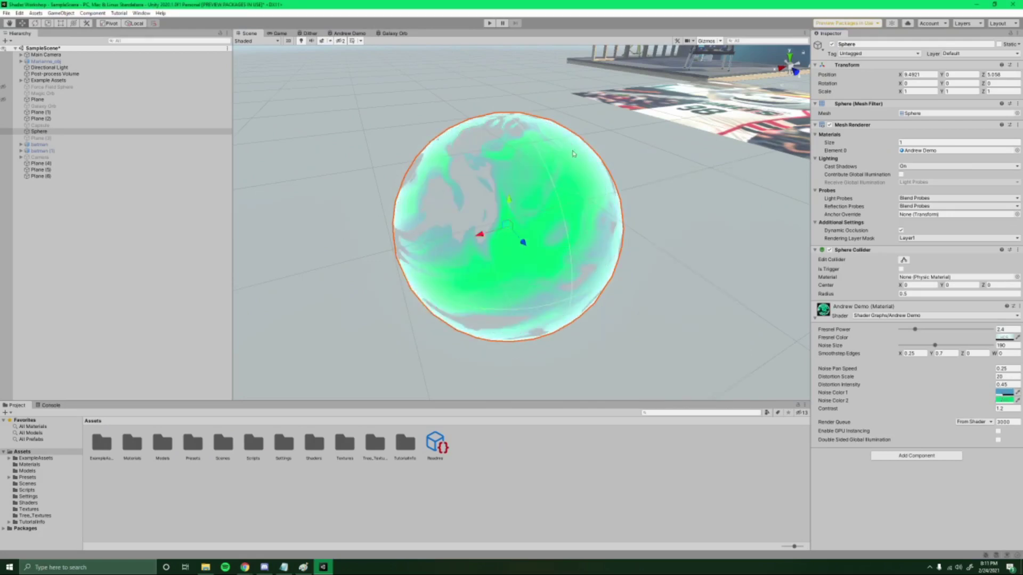
Set the Unlit Master's AlphaClipThreshold to 0 in the Andrew Demo graph and save the asset.
left_click(349, 33)
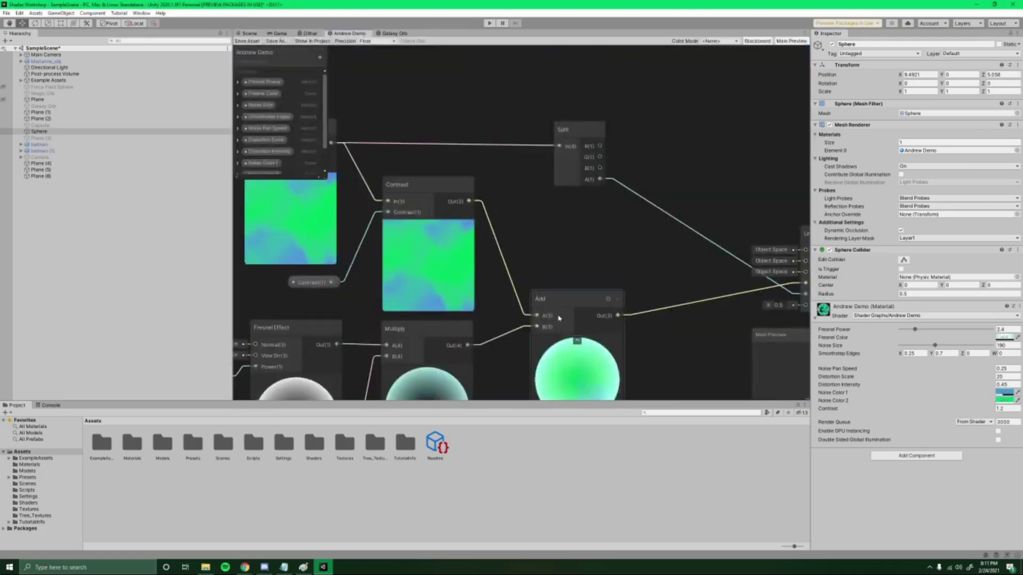
scroll(590, 232, "up", 3)
scroll(538, 201, "up", 2)
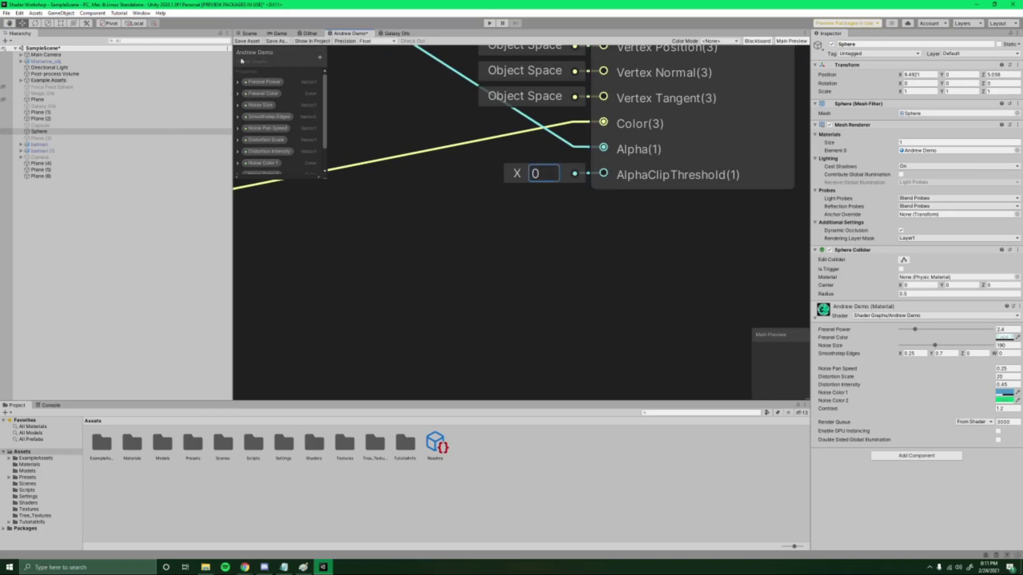
Inspect the sphere in the scene and lower the alpha of Noise Color 2 in its material.
left_click(249, 33)
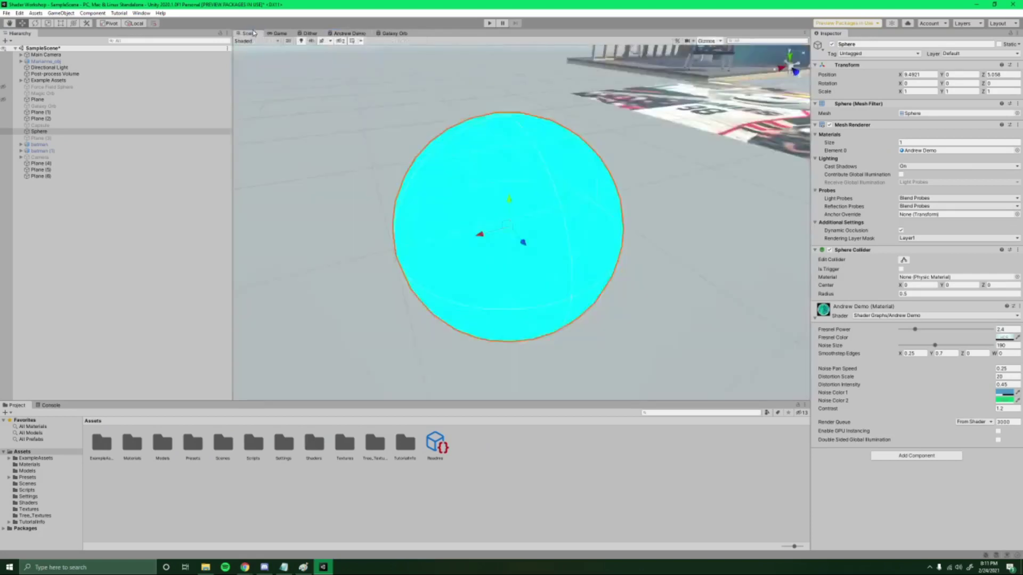
scroll(574, 256, "up", 5)
scroll(574, 256, "down", 5)
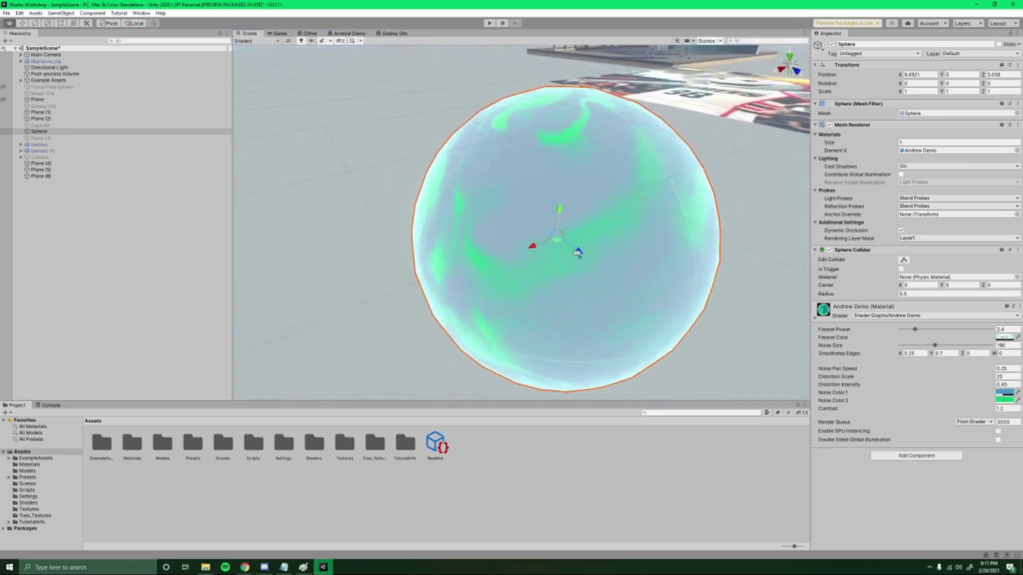
left_click_drag(578, 251, 602, 237, "alt")
left_click(1001, 400)
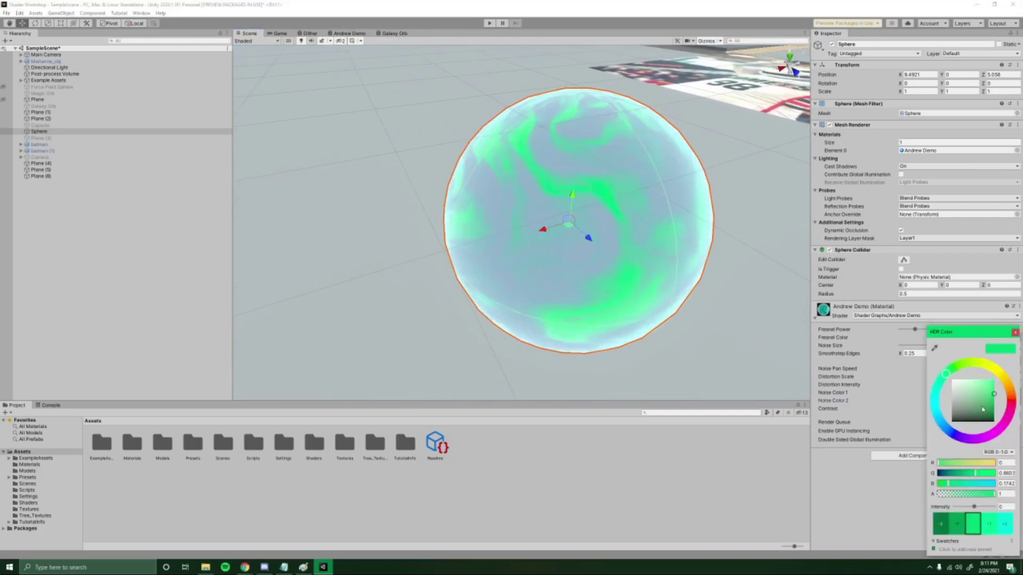
left_click_drag(987, 495, 962, 496)
Select the teal water plane, Plane (1), and switch its Water material to the Andrew Demo shader graph.
right_click_drag(702, 316, 739, 255)
left_click(739, 255)
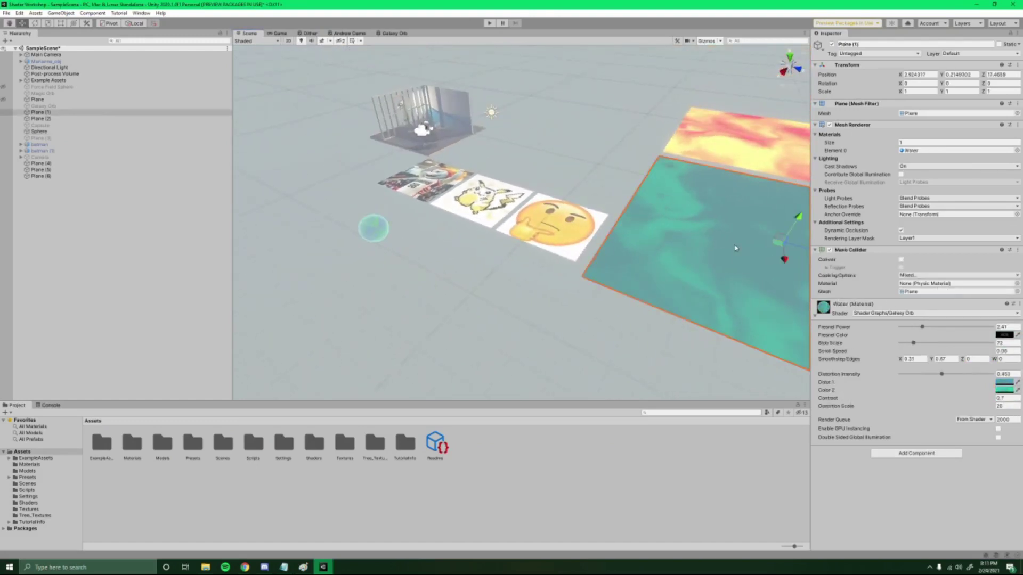
key("f")
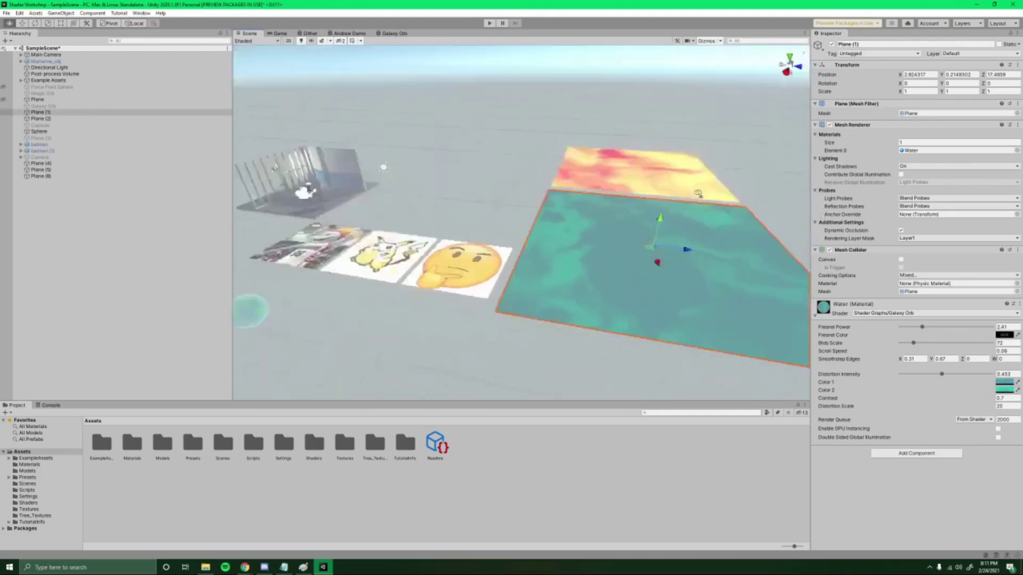
left_click(889, 313)
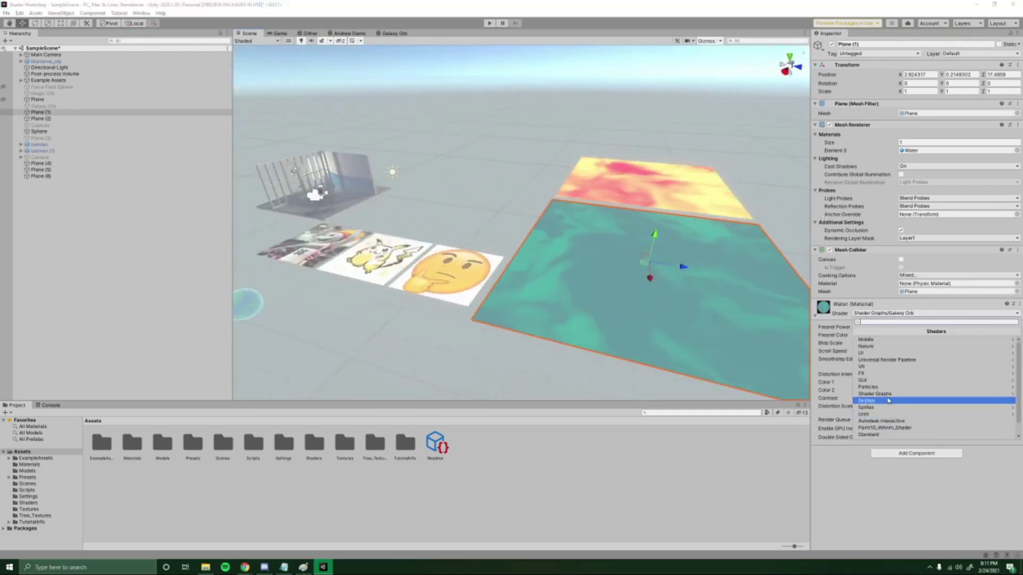
left_click(885, 393)
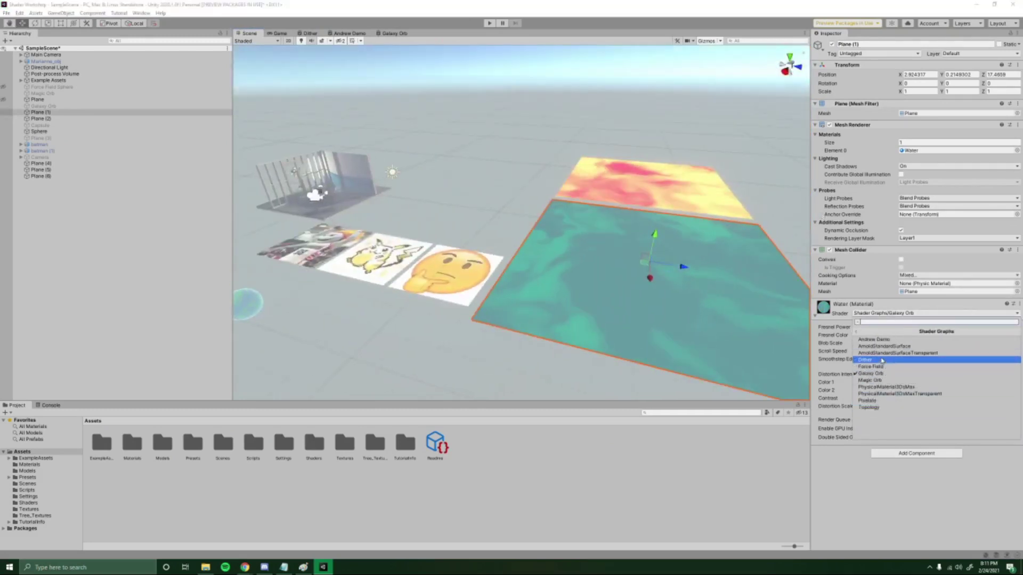
left_click(880, 339)
Raise the Water material's alpha to about 0.75 for Noise Color 1 and about 0.69 for Noise Color 2.
left_click_drag(725, 272, 762, 327, "alt")
left_click(1004, 390)
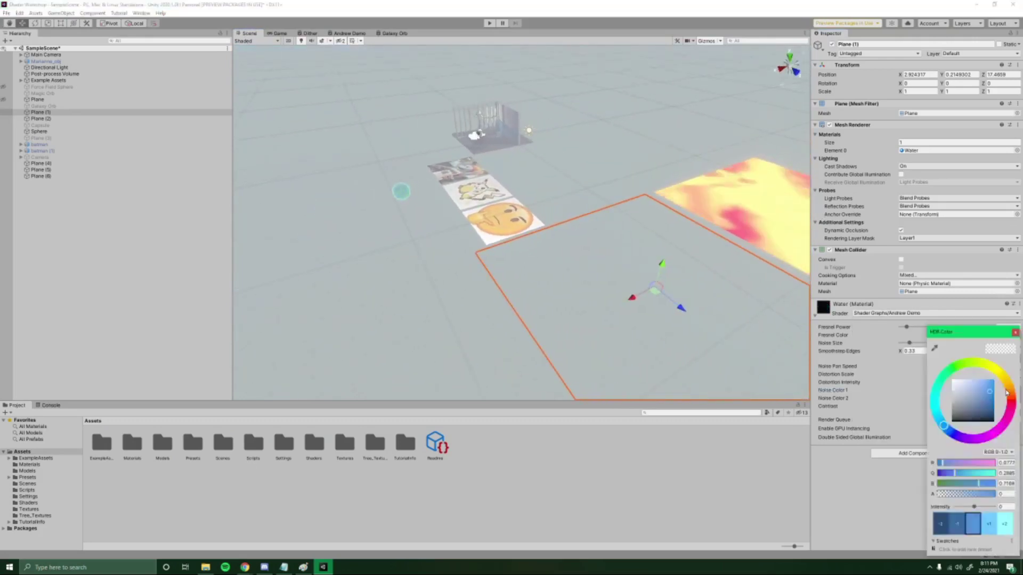
left_click(971, 495)
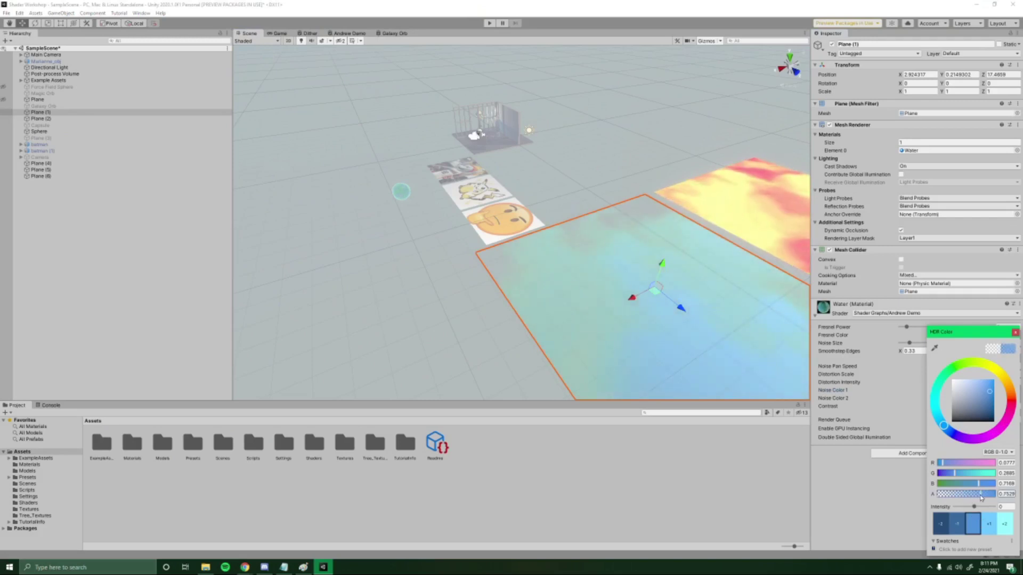
left_click_drag(714, 266, 745, 272, "alt")
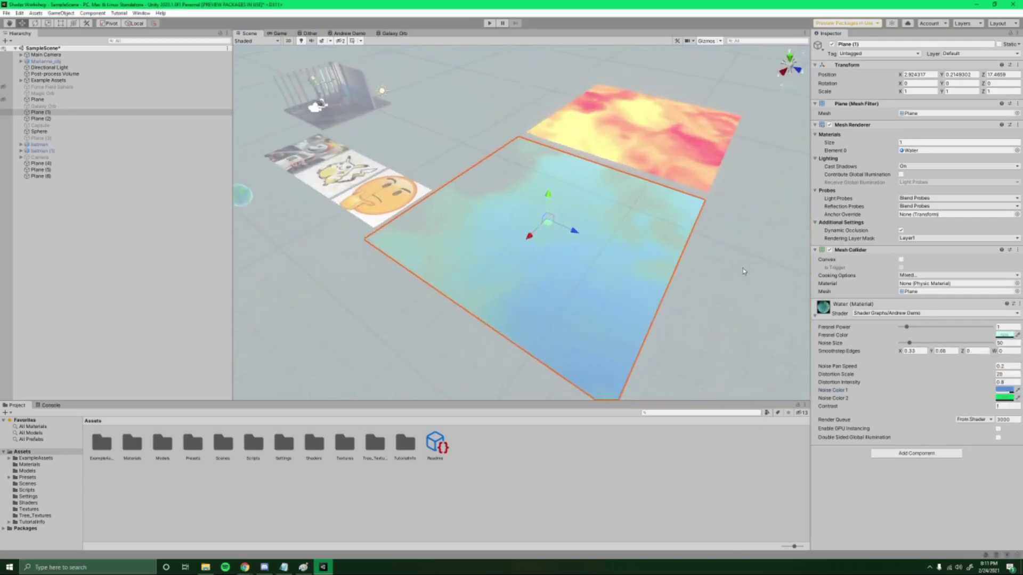
left_click(1010, 399)
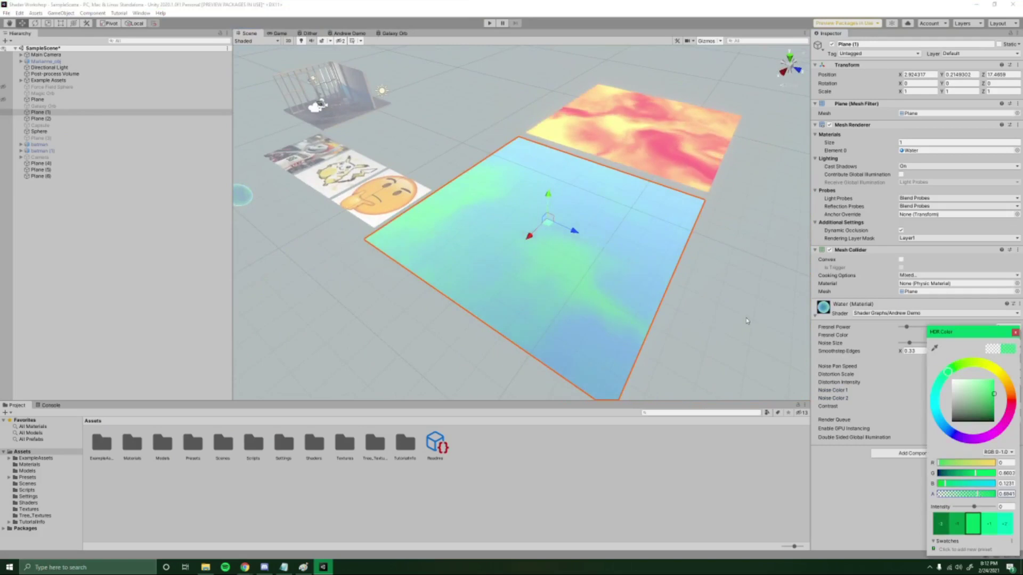
left_click_drag(676, 250, 957, 385, "alt")
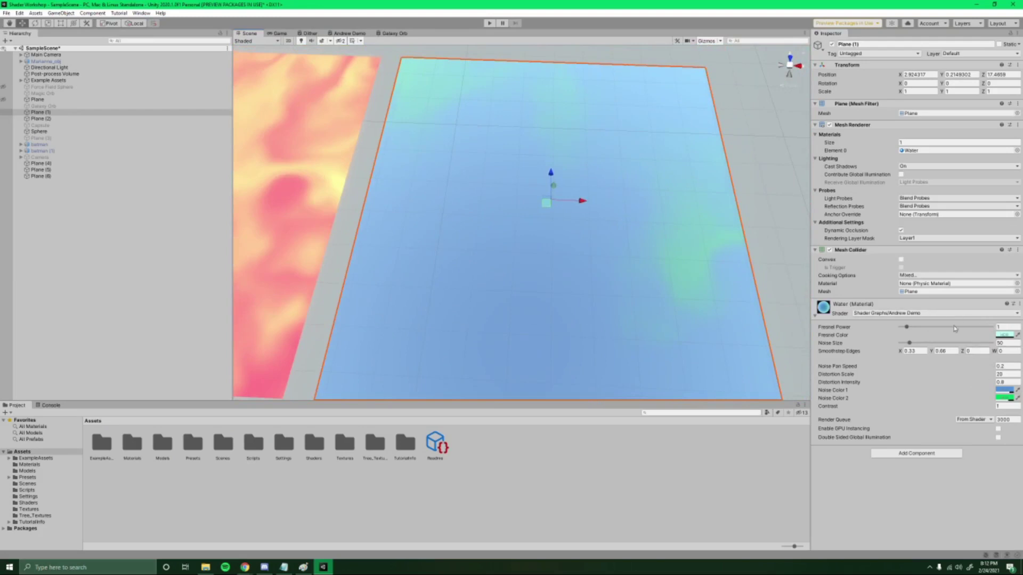
Increase the Water material's Noise Size and change Noise Color 2 from green to a deep blue.
left_click_drag(909, 344, 926, 345)
left_click(1001, 399)
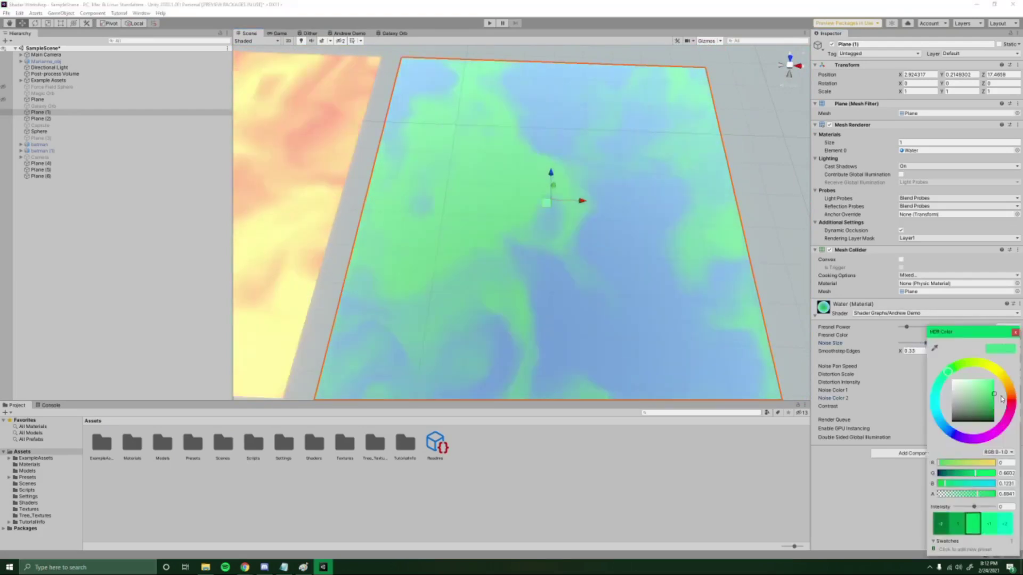
left_click(948, 430)
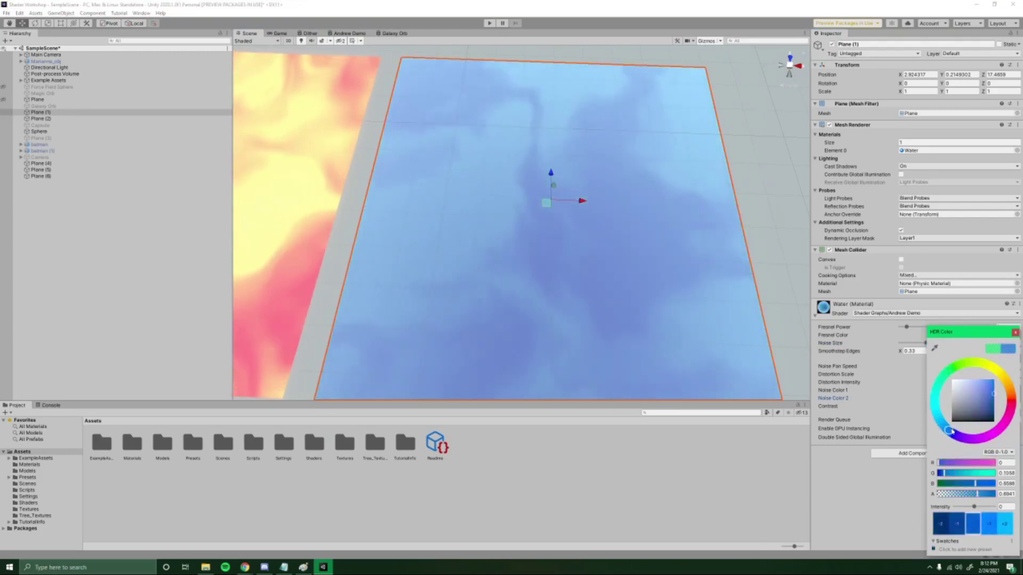
Move the lava plane, Plane (2), partly underneath the water plane, to about X -1.78 and Y -3.04.
right_click_drag(676, 270, 623, 219)
left_click(250, 114)
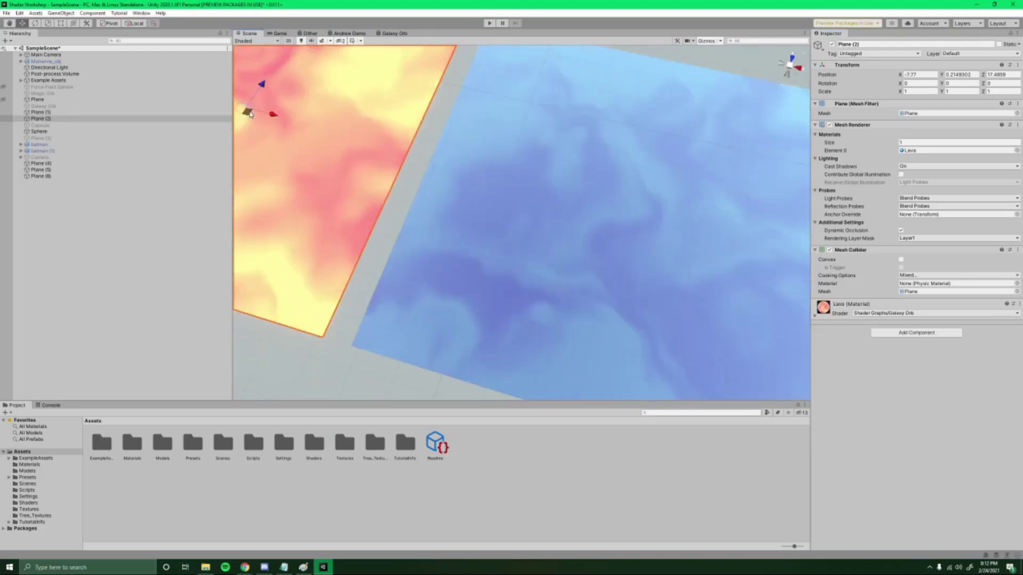
left_click_drag(251, 114, 603, 215)
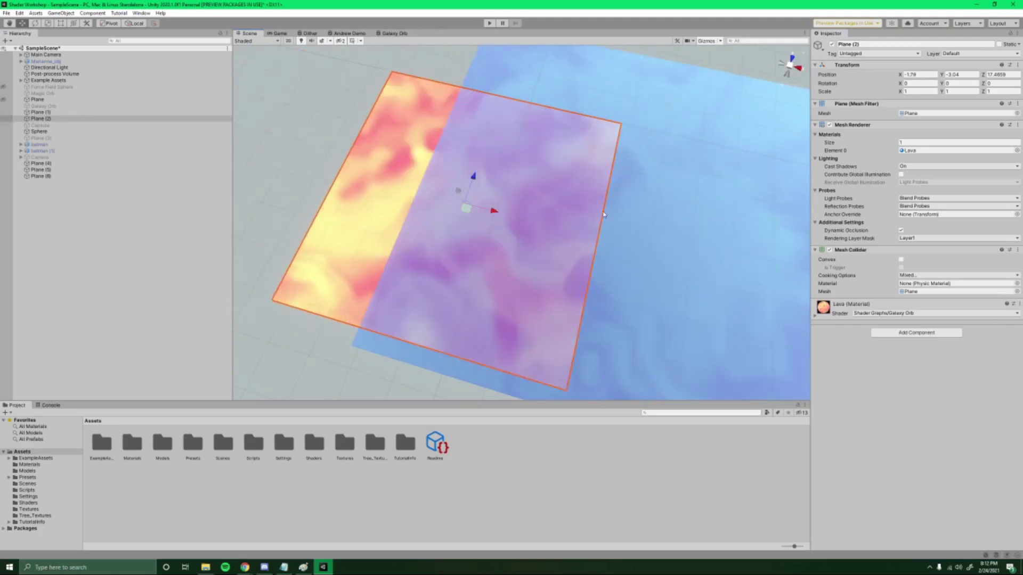
right_click_drag(603, 215, 723, 201)
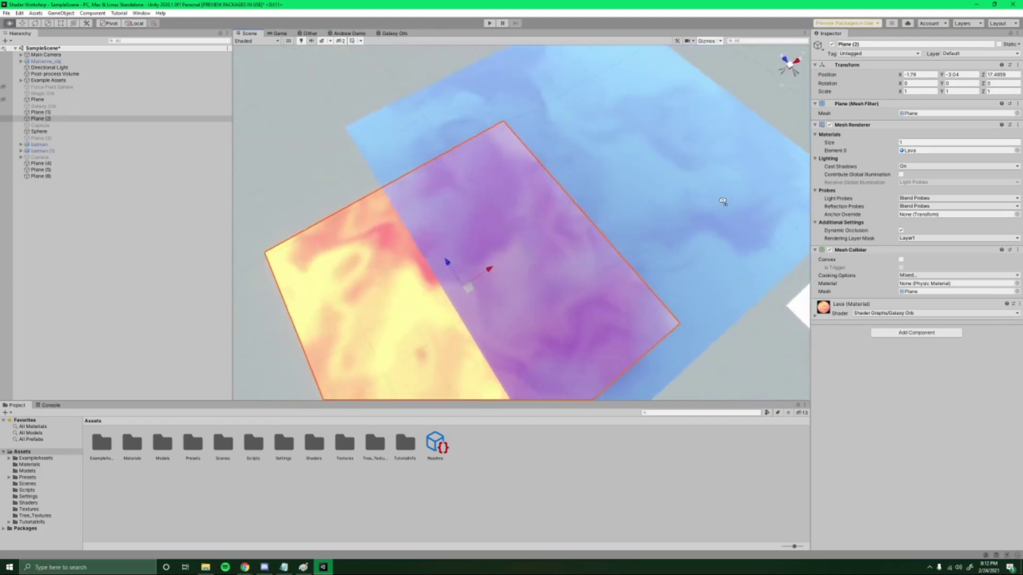
Examine in the Andrew Demo graph how the Lerp output feeds the Contrast node and, through Split, the master node's Alpha.
left_click(352, 33)
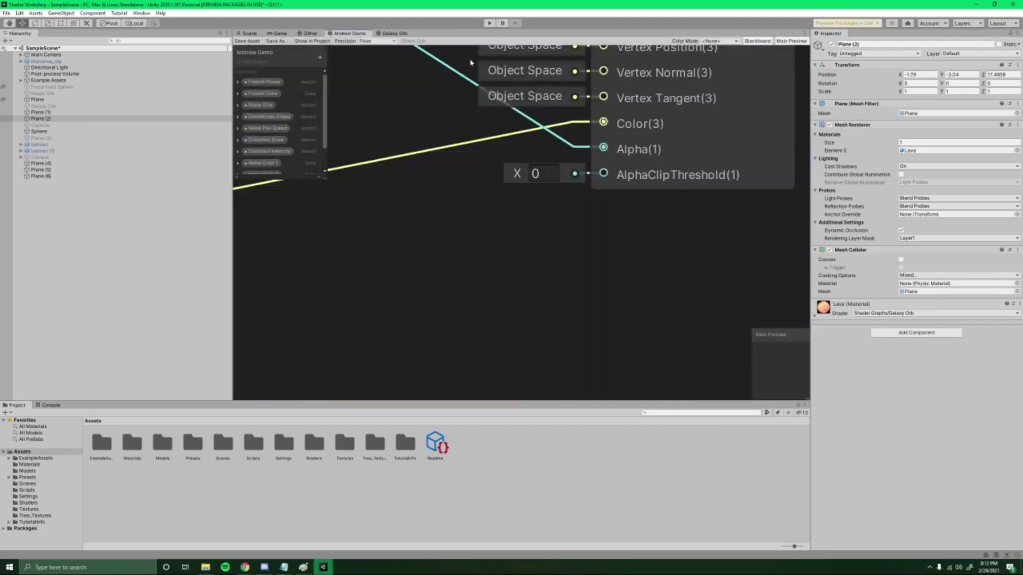
scroll(470, 63, "down", 5)
middle_click_drag(406, 126, 762, 314)
middle_click_drag(575, 247, 538, 112)
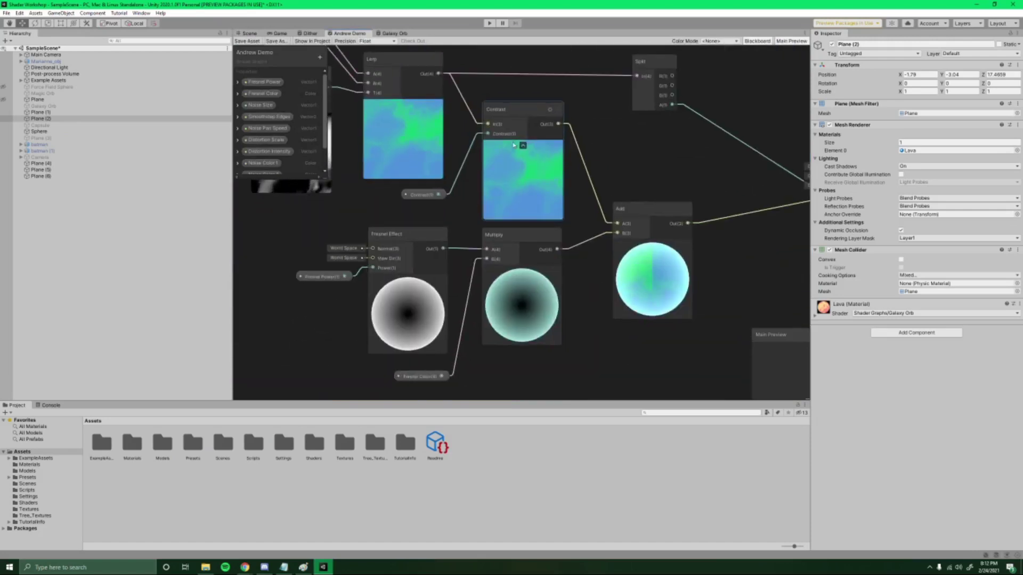
scroll(532, 110, "up", 3)
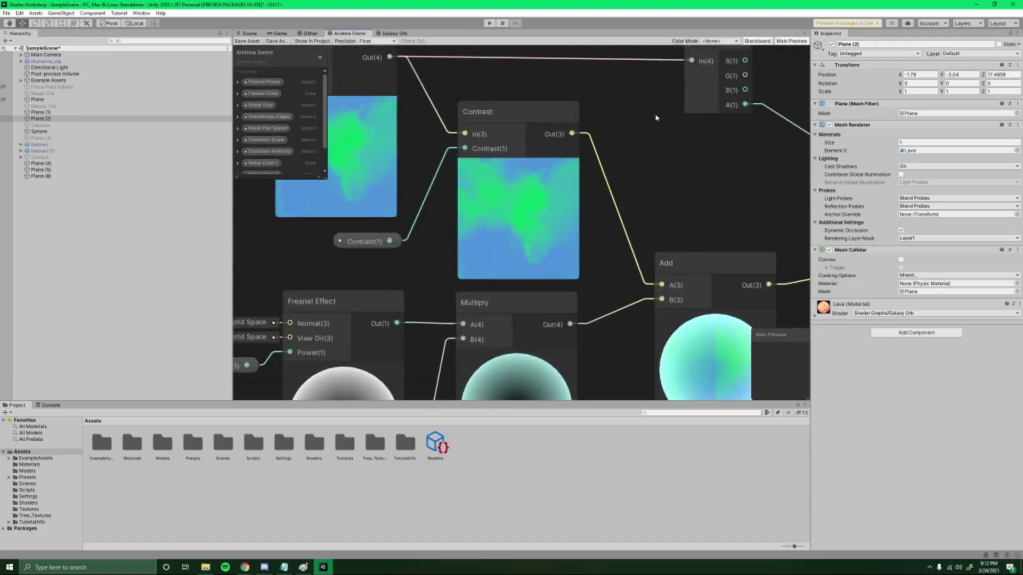
middle_click_drag(656, 118, 641, 174)
middle_click_drag(432, 201, 588, 268)
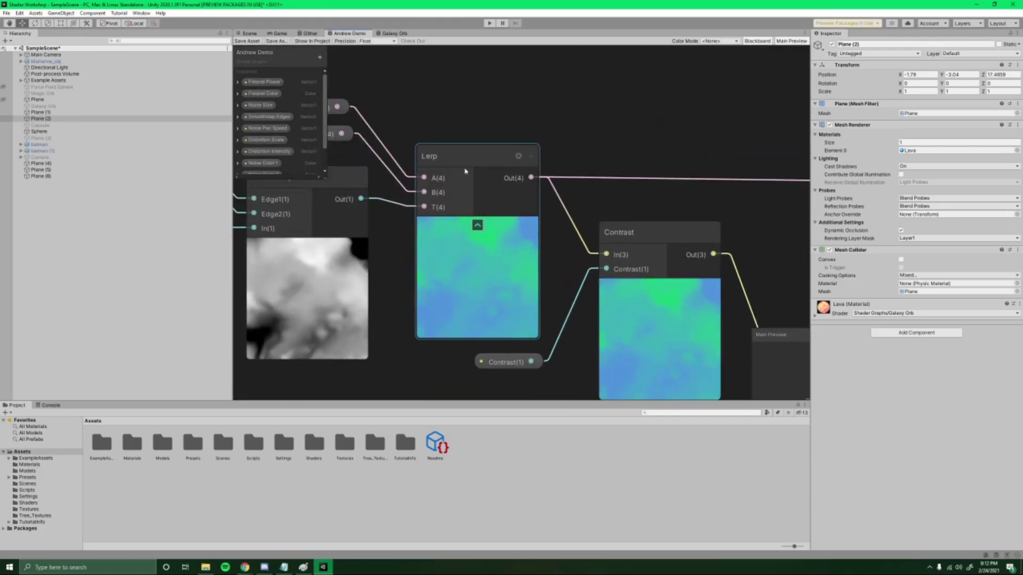
scroll(459, 159, "down", 5)
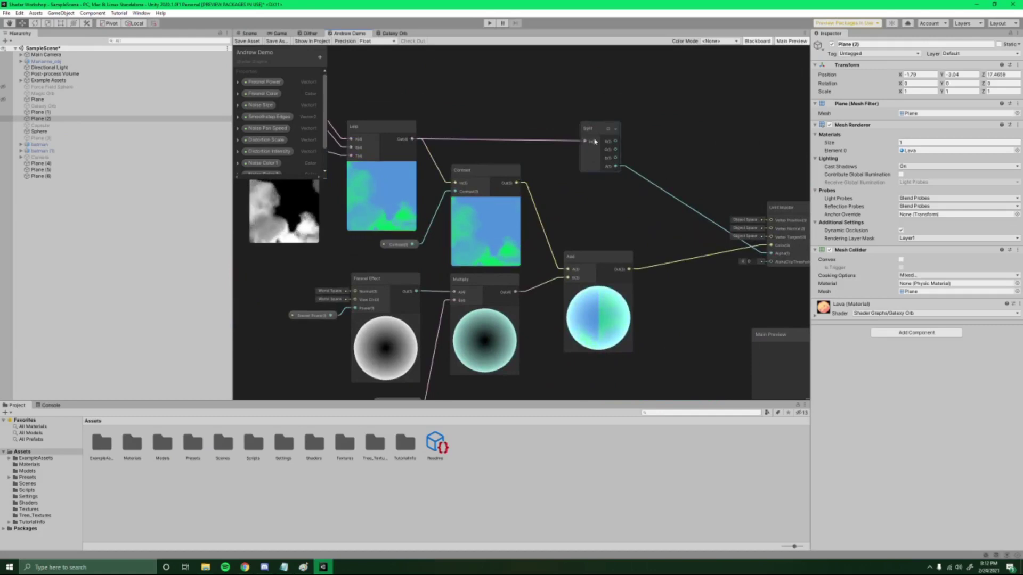
middle_click_drag(457, 65, 412, 47)
Return to the scene and inspect the lava plane through the transparent water from several angles.
left_click(249, 33)
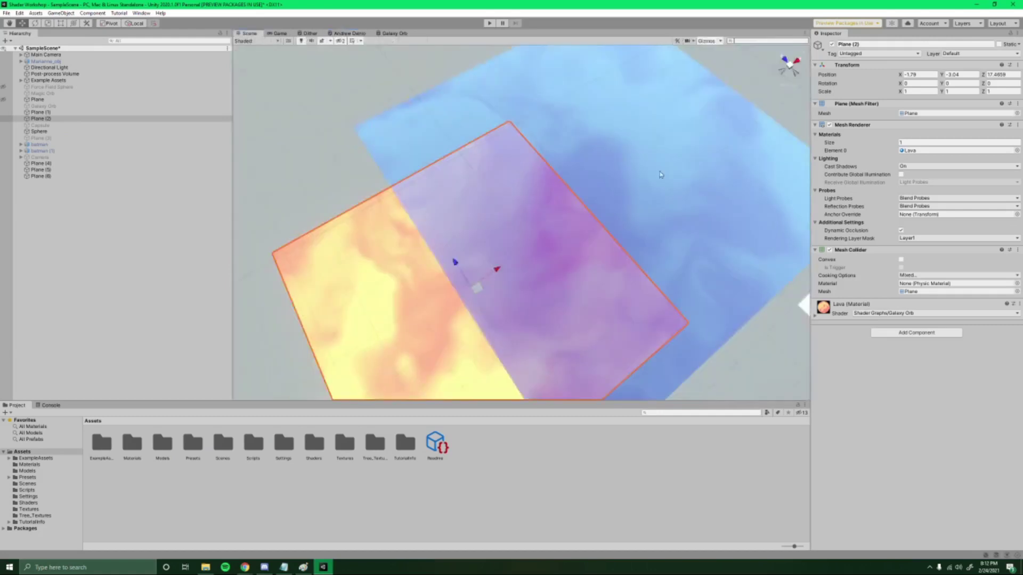
left_click_drag(511, 240, 557, 186, "alt")
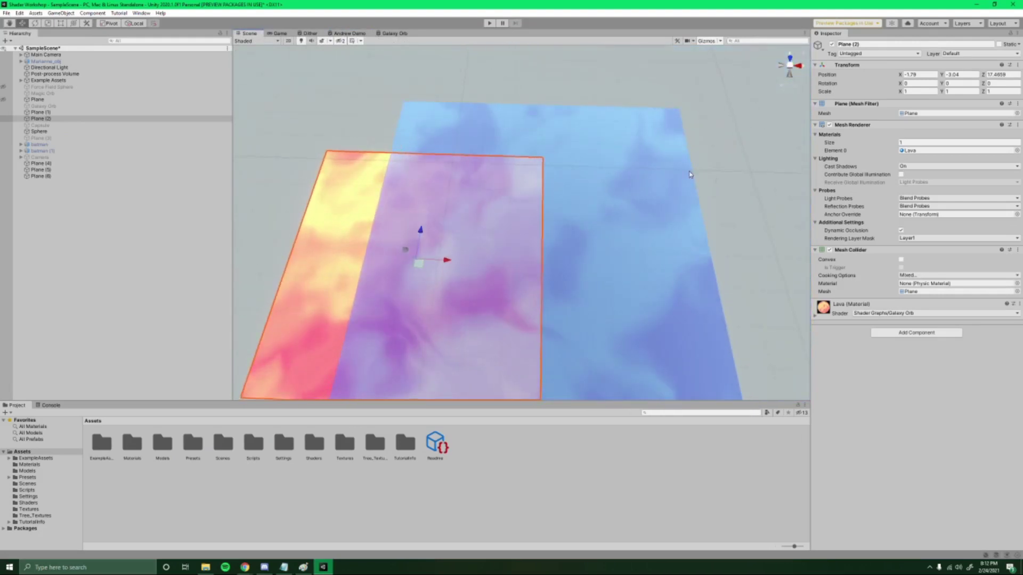
left_click_drag(674, 158, 559, 134, "alt")
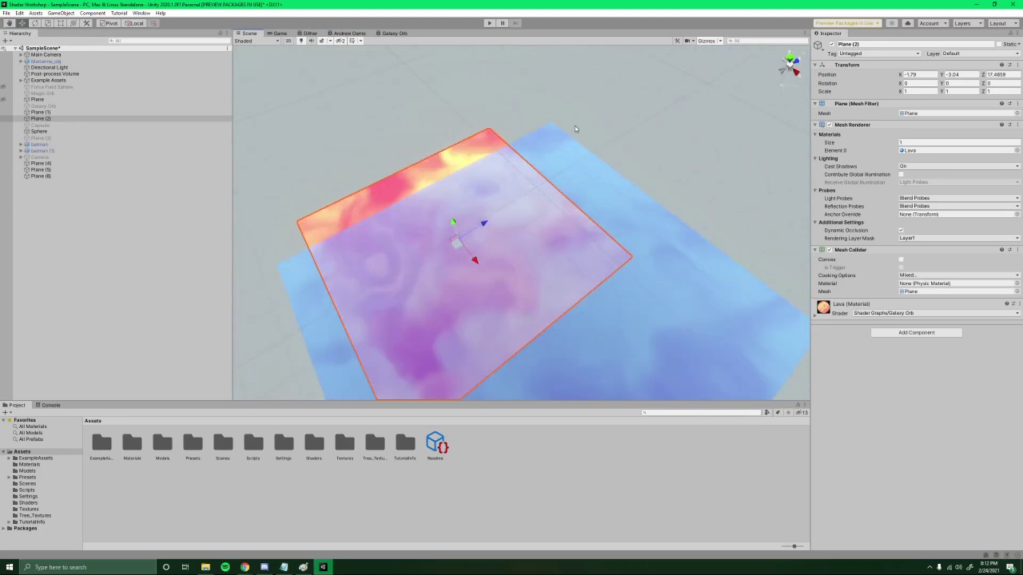
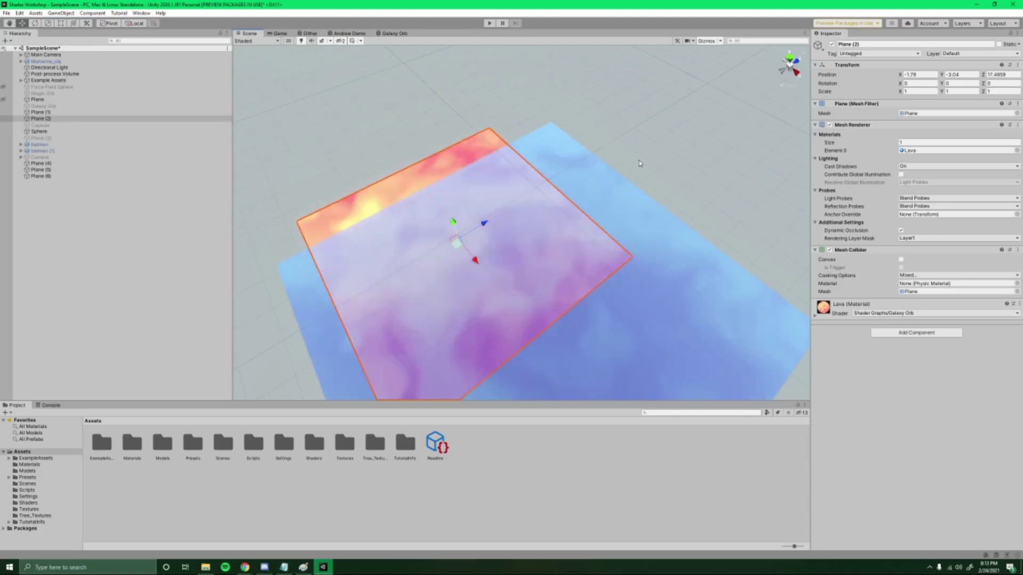
Move the sphere away from the other objects to about X 13.03 and scale it uniformly to about 3.06.
right_click_drag(640, 163, 565, 212)
left_click(569, 215)
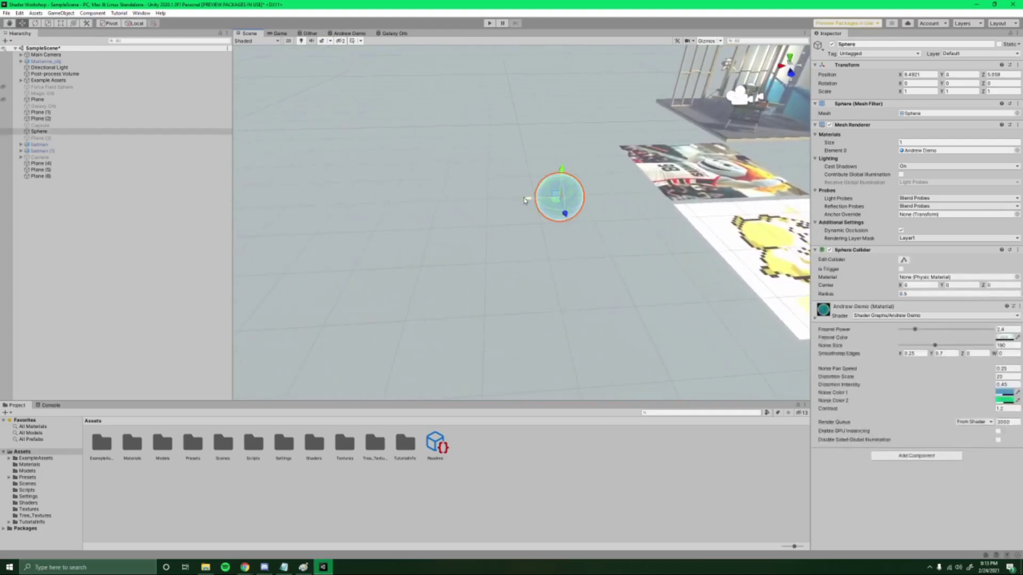
right_click_drag(373, 201, 519, 172)
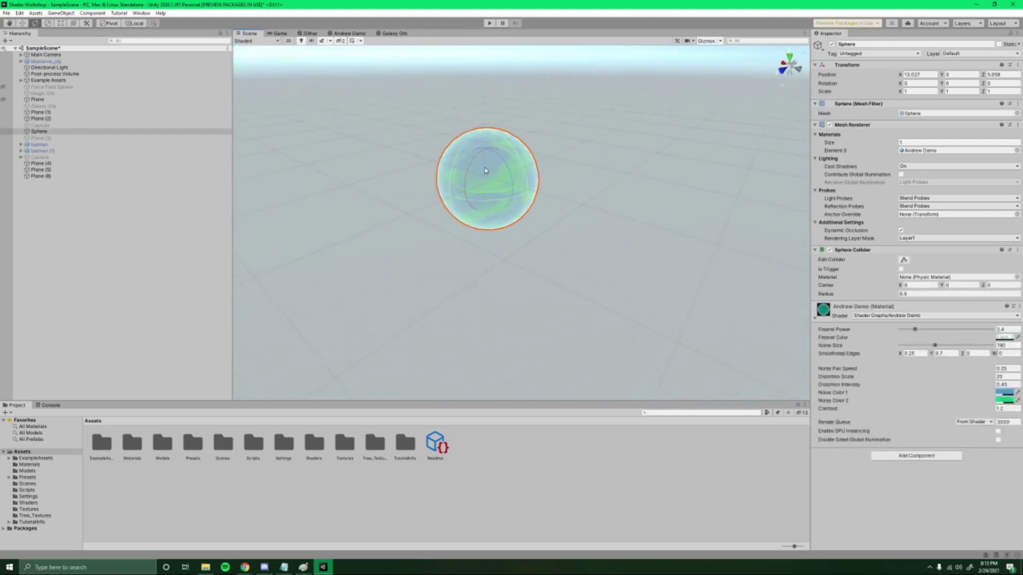
right_click_drag(587, 177, 566, 183)
key("w")
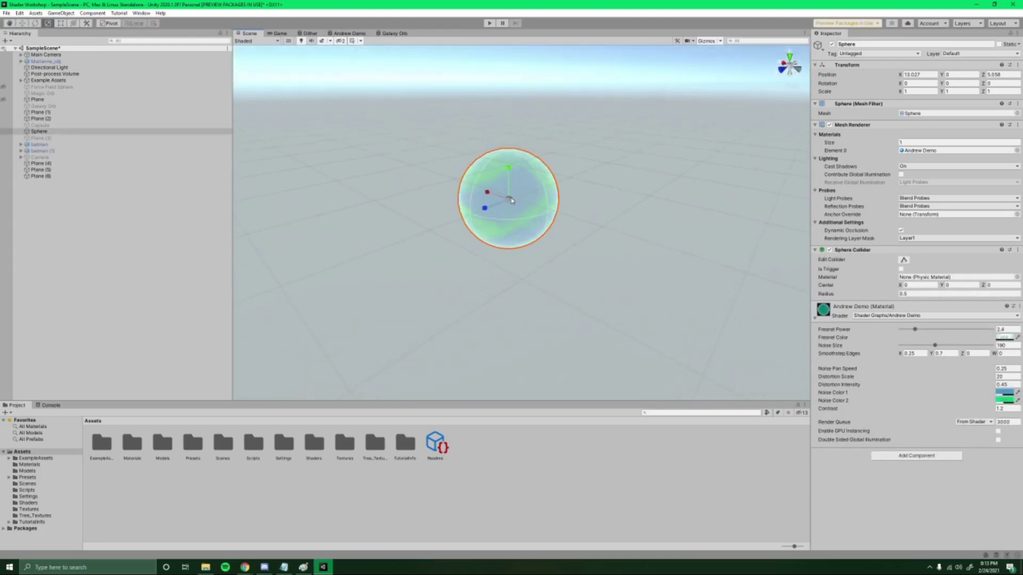
left_click_drag(510, 200, 578, 176)
Raise the alpha of Noise Color 1 and Noise Color 2 to full in the sphere's material.
left_click(1004, 393)
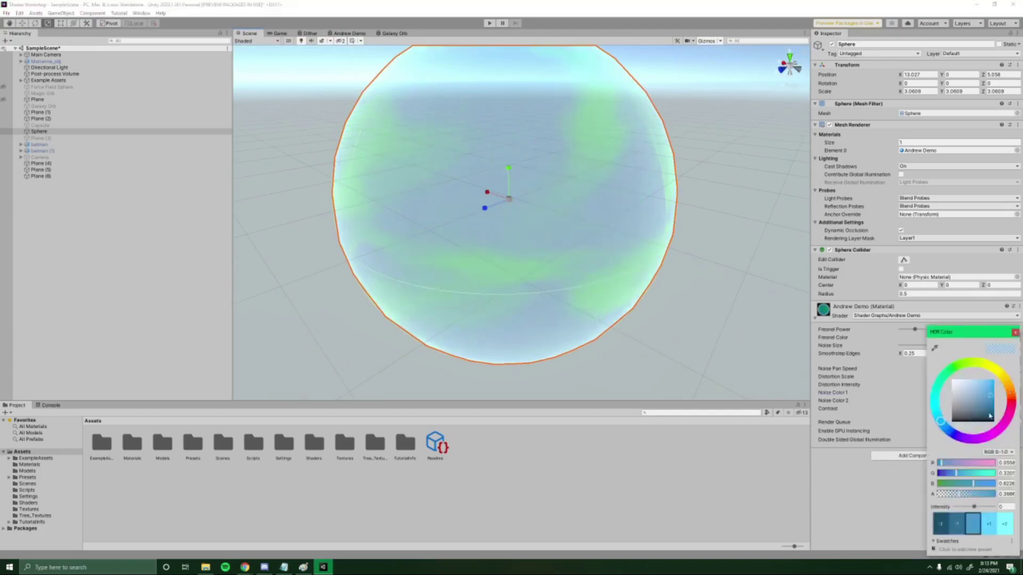
left_click_drag(957, 499, 1013, 494)
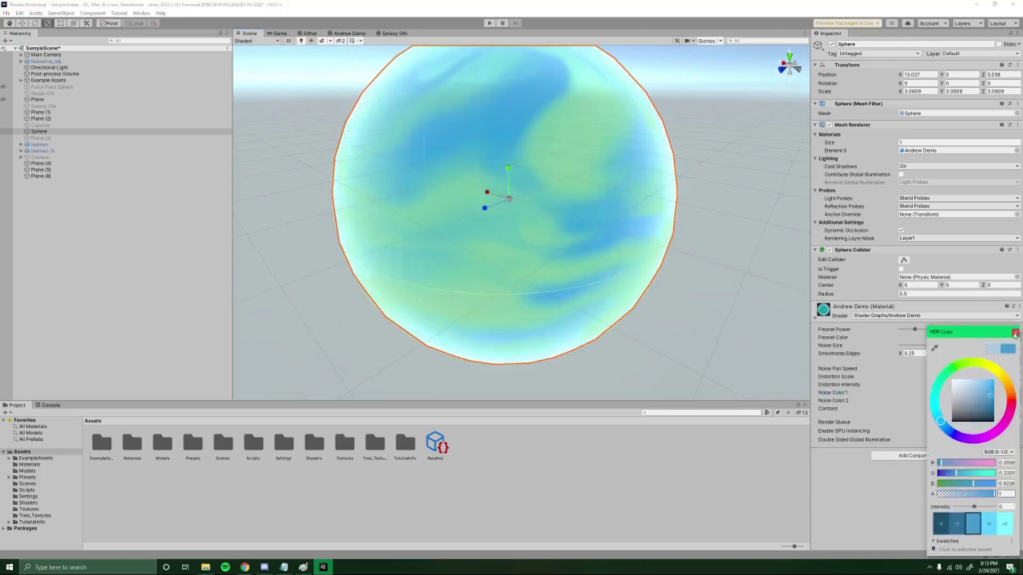
left_click(1015, 333)
left_click(1005, 401)
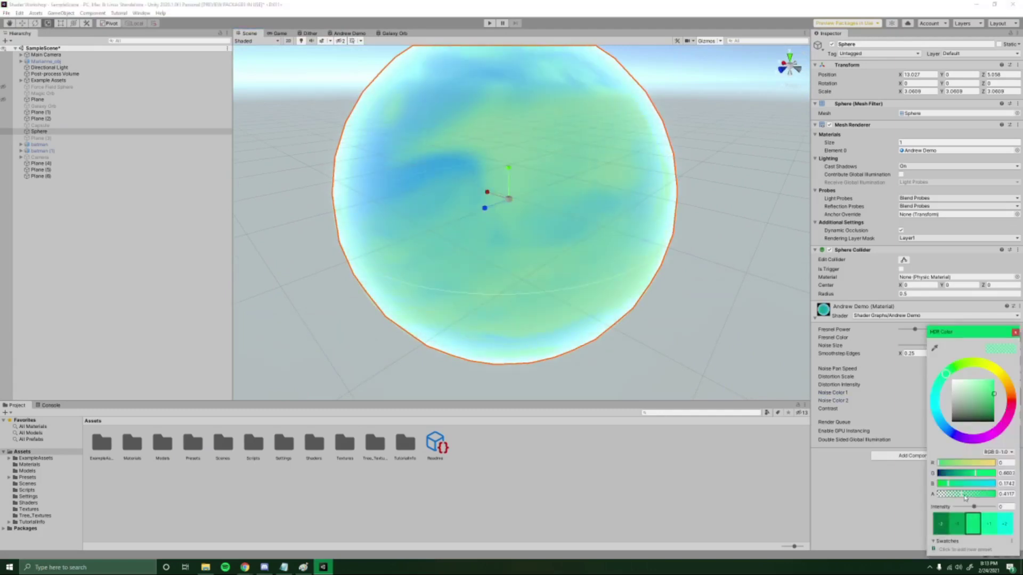
left_click_drag(965, 497, 997, 497)
Deselect the sphere and inspect its surface from all around for seams in the noise pattern.
right_click_drag(748, 348, 274, 207)
left_click(750, 146)
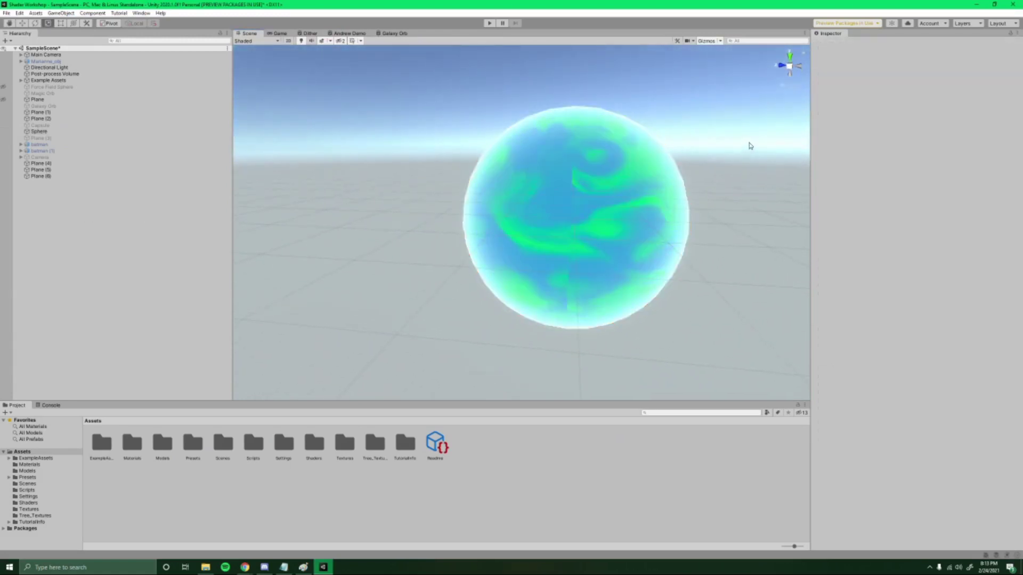
right_click_drag(749, 146, 630, 221)
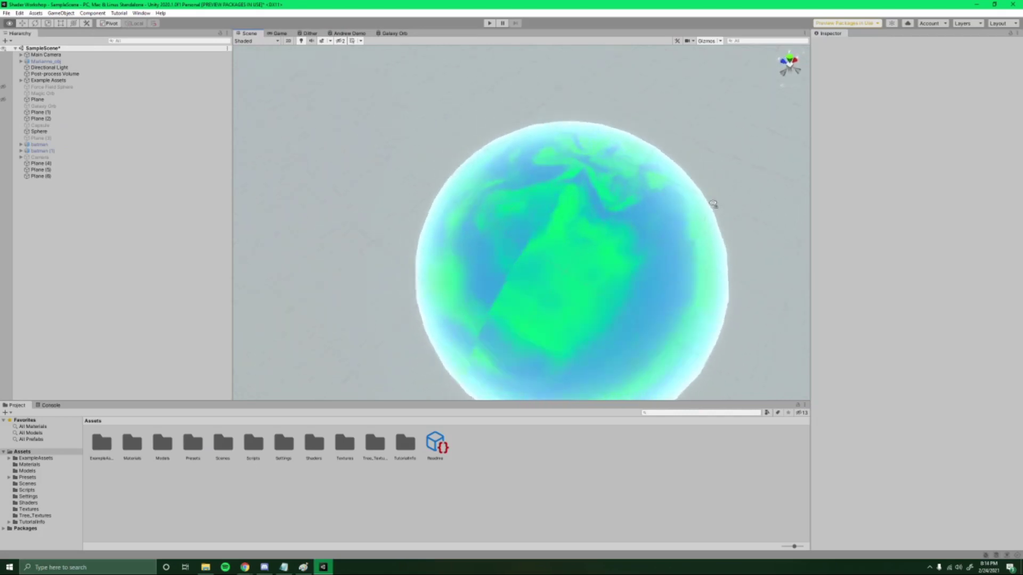
mouse_move(738, 206)
right_mouse_down()
mouse_move(733, 178)
mouse_move(582, 217)
mouse_move(503, 215)
mouse_move(478, 229)
mouse_move(421, 220)
mouse_move(631, 197)
mouse_move(598, 245)
mouse_move(624, 192)
mouse_move(692, 175)
mouse_move(743, 183)
mouse_move(613, 216)
mouse_move(560, 213)
mouse_move(705, 187)
mouse_move(744, 215)
mouse_move(753, 192)
mouse_move(731, 194)
right_mouse_up()
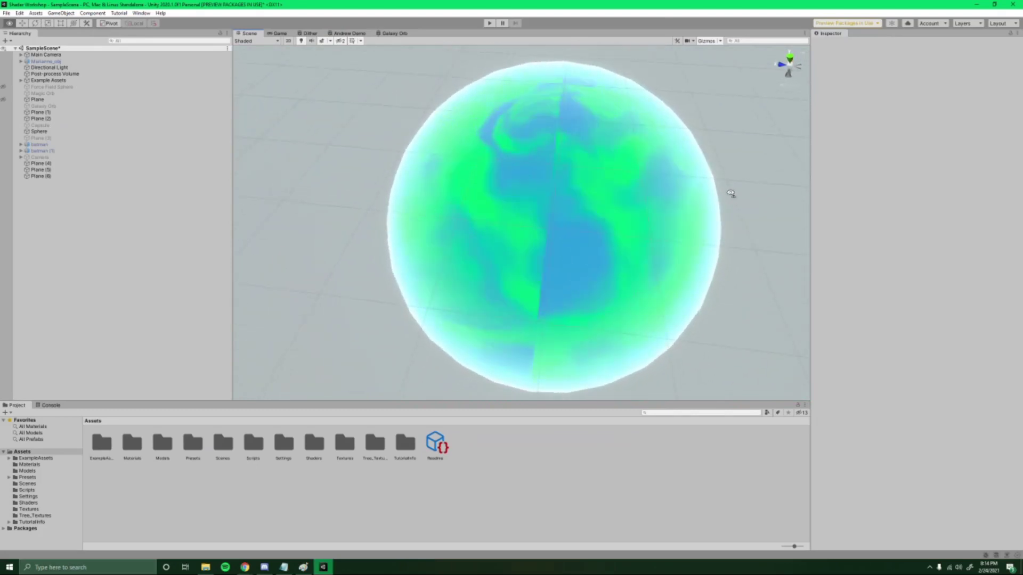
right_click_drag(512, 157, 584, 163)
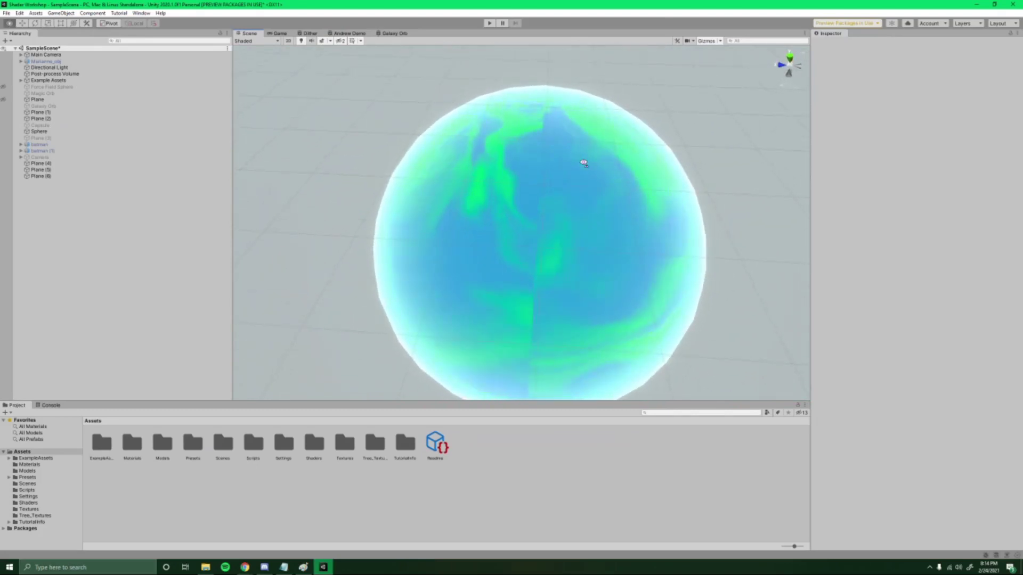
Open the Andrew Demo shader graph and move the One Minus node farther from the distortion noise's Tiling And Offset node.
left_click(346, 34)
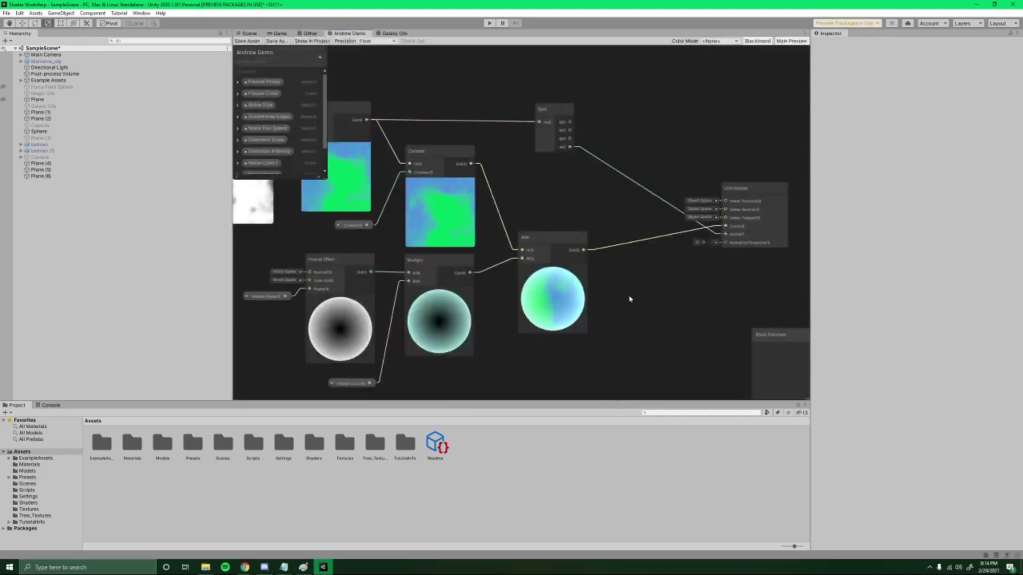
scroll(630, 300, "down", 4)
middle_click_drag(436, 336, 742, 297)
middle_click_drag(564, 281, 667, 247)
scroll(624, 297, "down", 2)
scroll(486, 258, "up", 5)
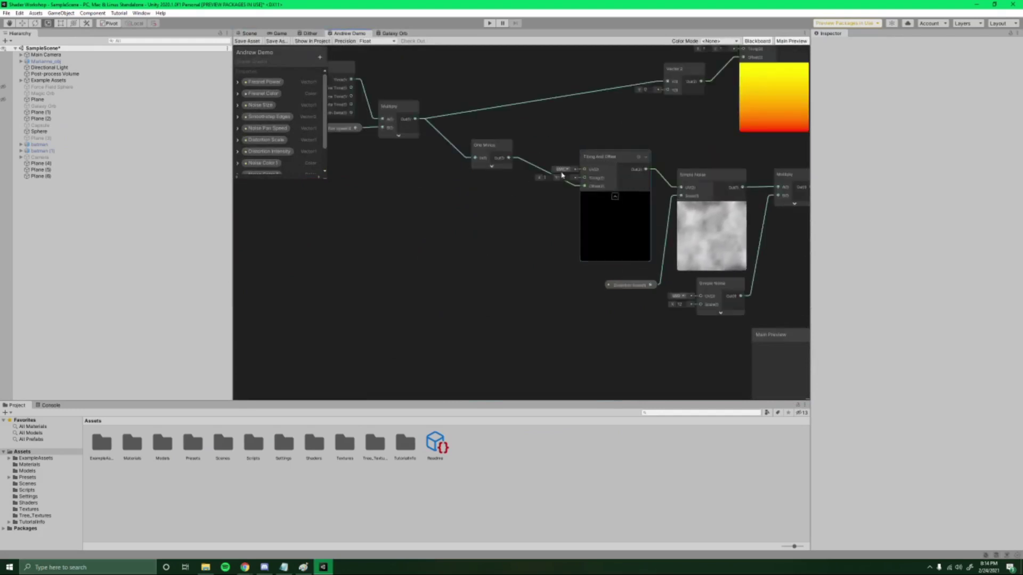
left_click_drag(485, 147, 463, 149)
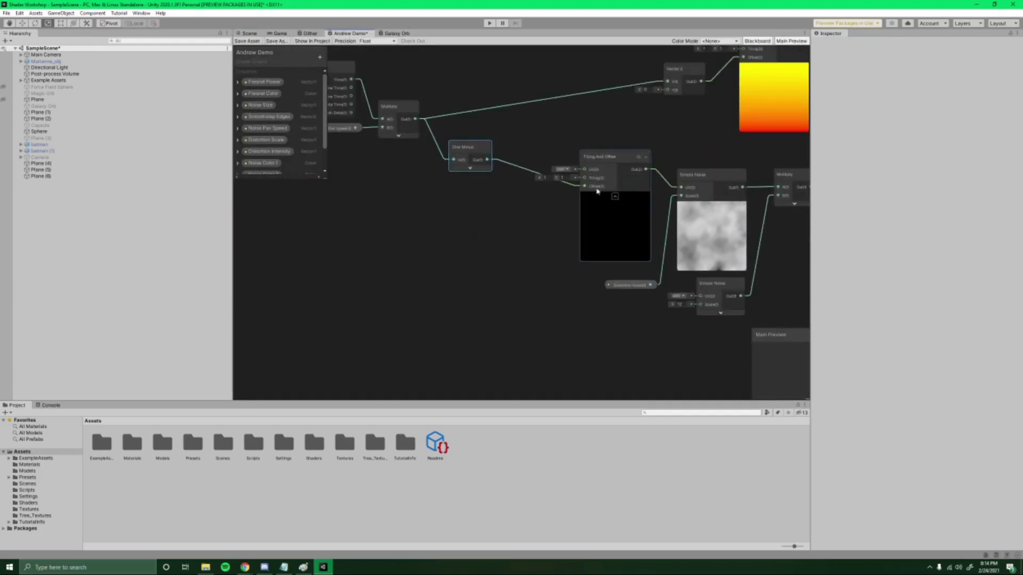
Add a Screen Position node and place it below the One Minus node, in front of the distortion Tiling And Offset node.
key("space")
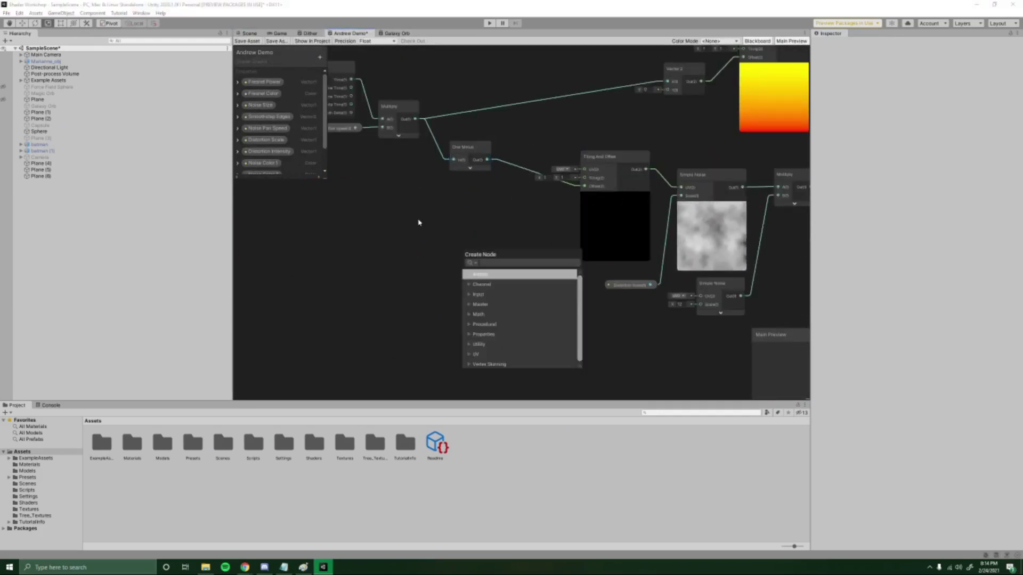
type("p")
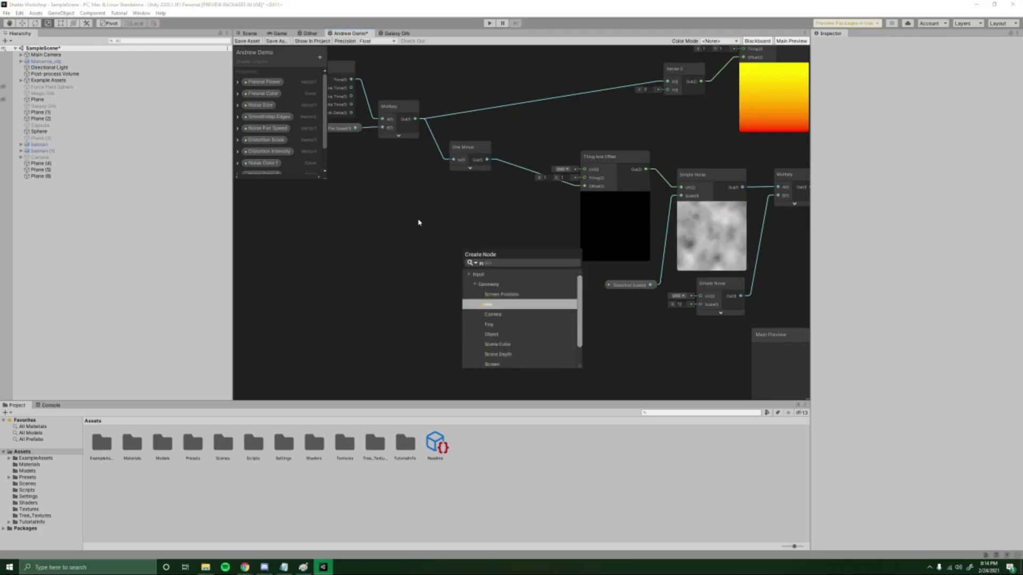
key("Up")
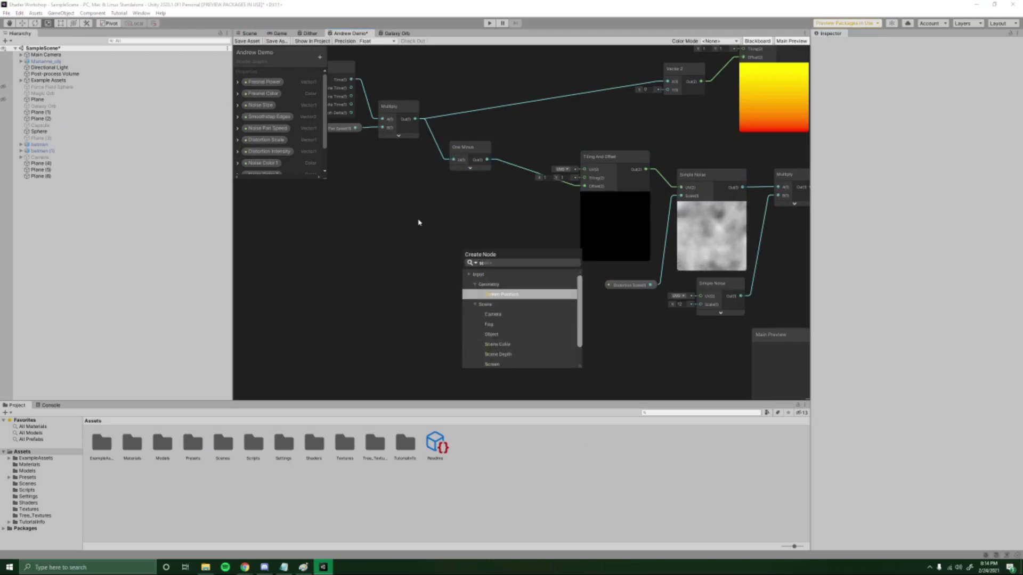
key("Return")
left_click_drag(484, 279, 404, 208)
scroll(449, 288, "up", 3)
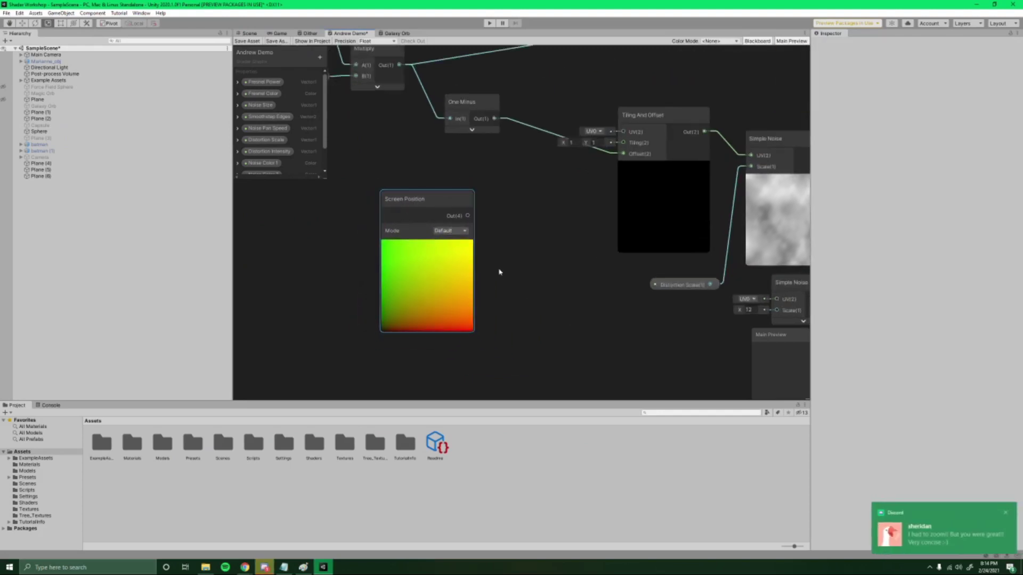
left_click(1005, 513)
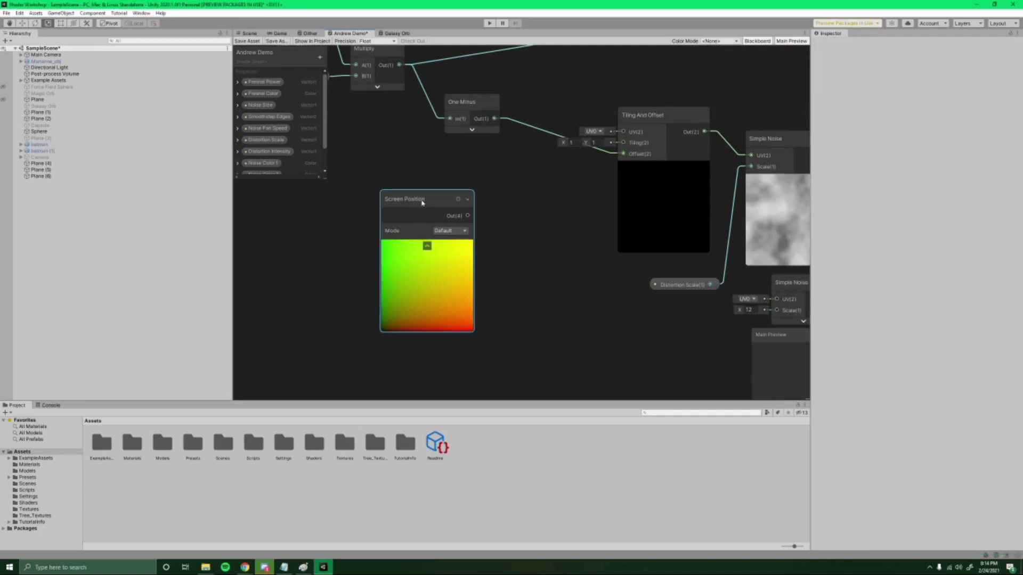
left_click_drag(422, 203, 431, 197)
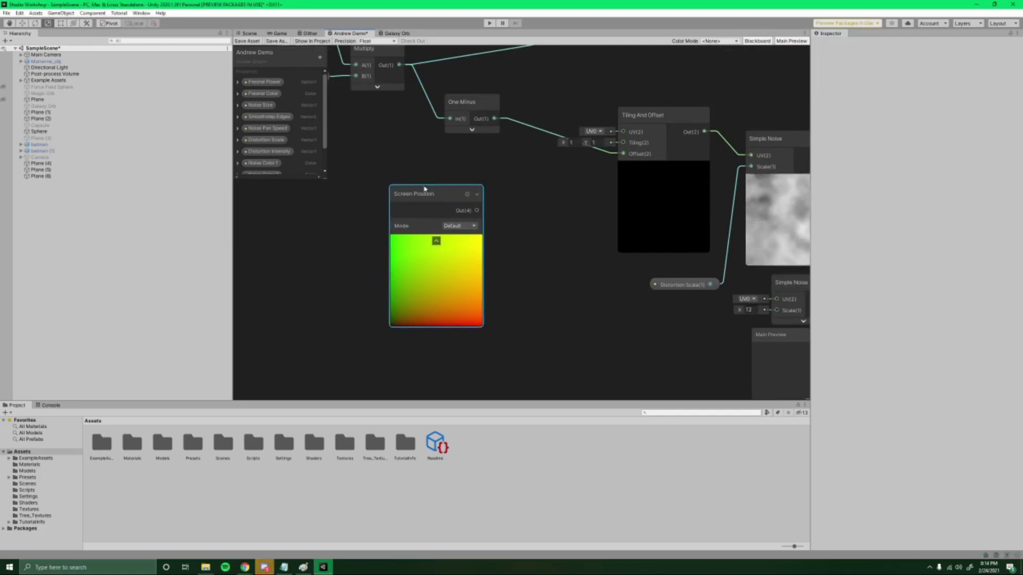
left_click_drag(424, 188, 440, 181)
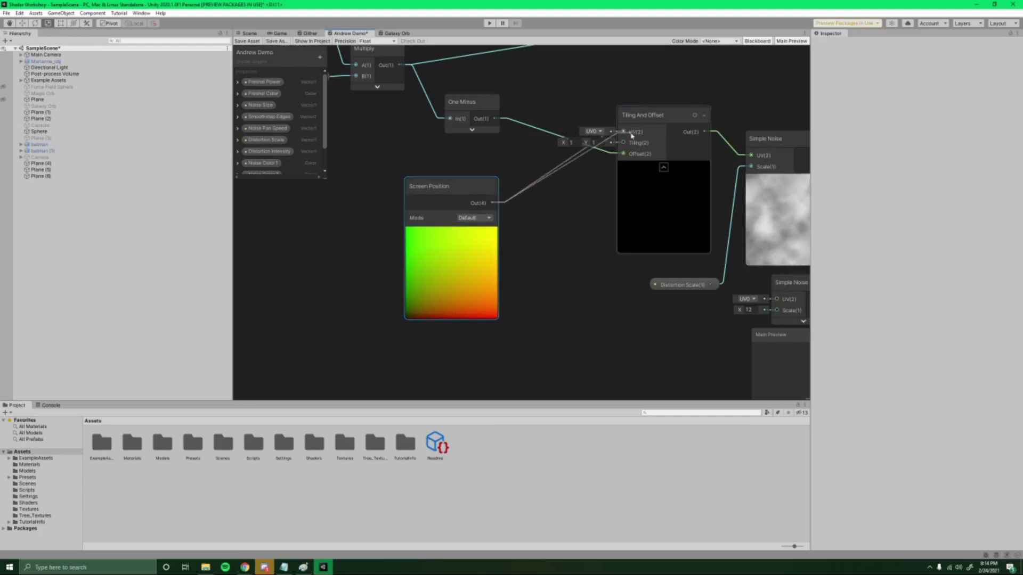
Connect the Screen Position output to the UV inputs of both Tiling And Offset nodes and the lower Simple Noise, and save the graph.
middle_click_drag(606, 232, 418, 293)
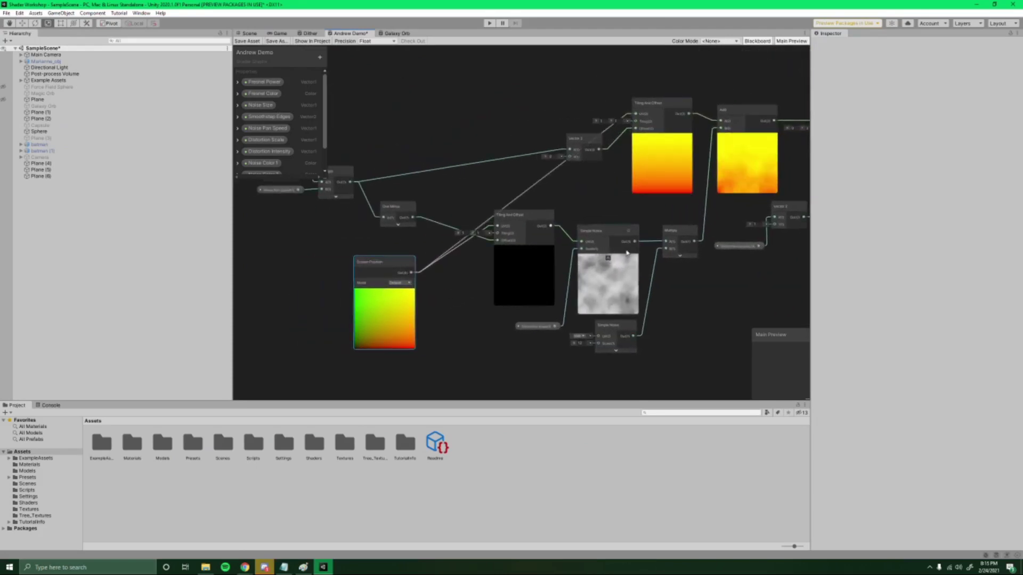
middle_click_drag(627, 253, 592, 225)
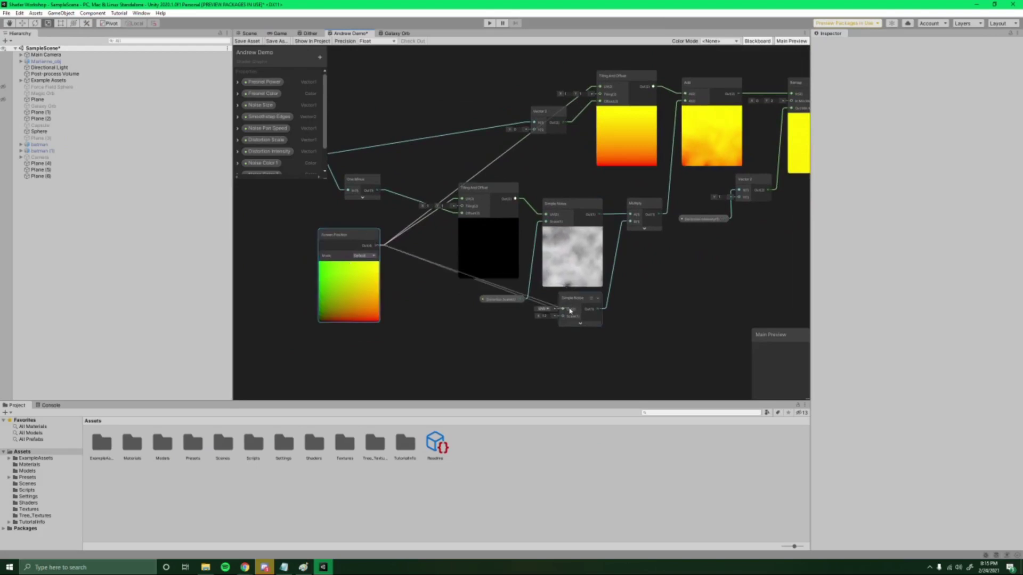
middle_click_drag(432, 293, 421, 220)
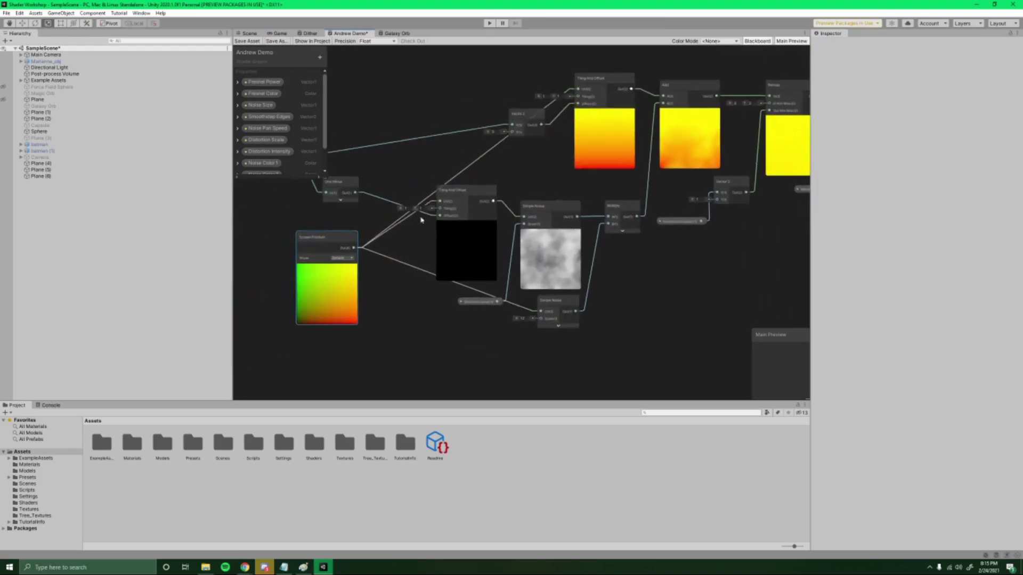
Return to the scene and inspect the screen-position noise on the sphere from several angles for seams.
left_click(249, 33)
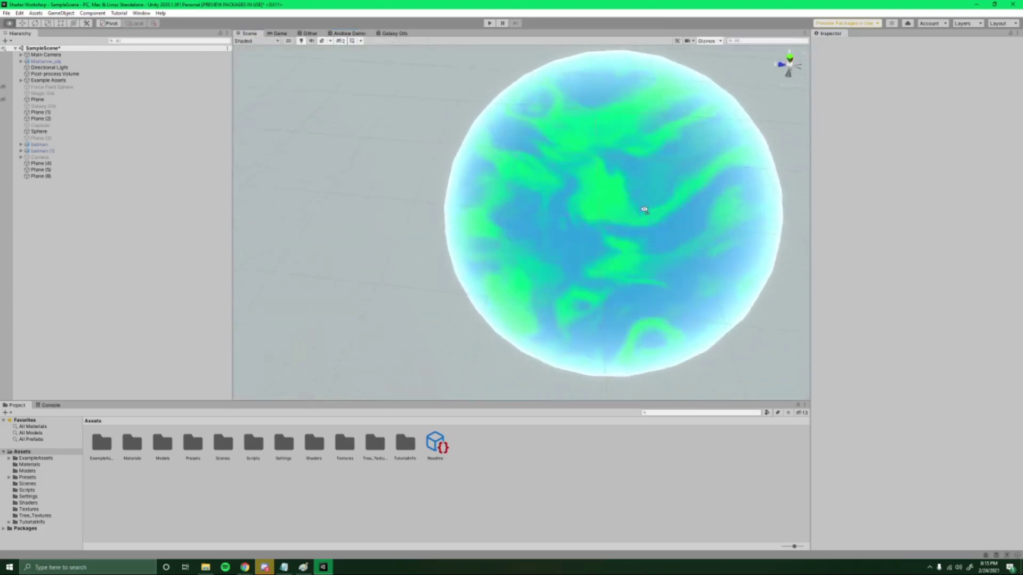
left_click_drag(679, 207, 743, 179, "alt")
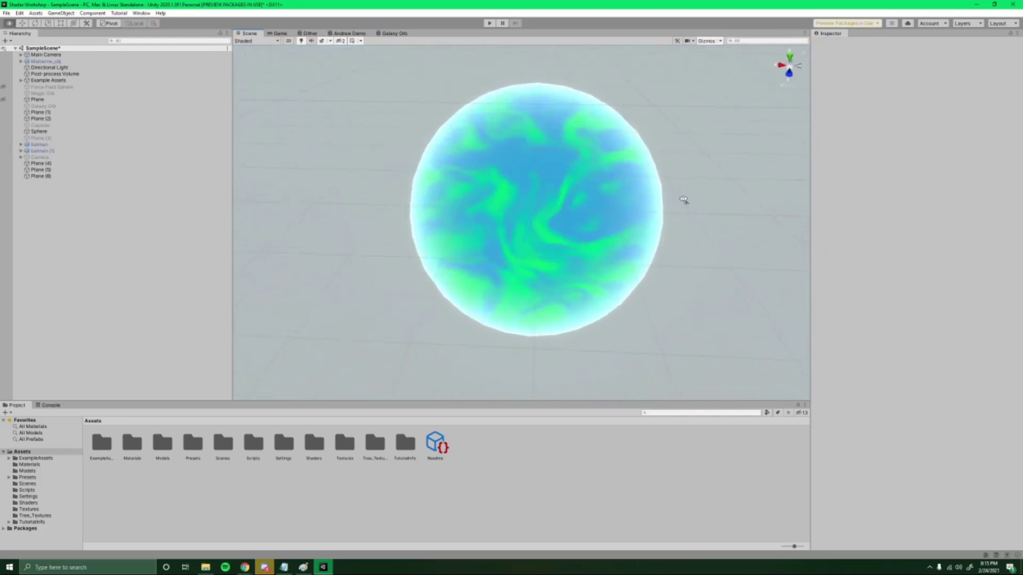
left_click_drag(683, 200, 651, 202, "alt")
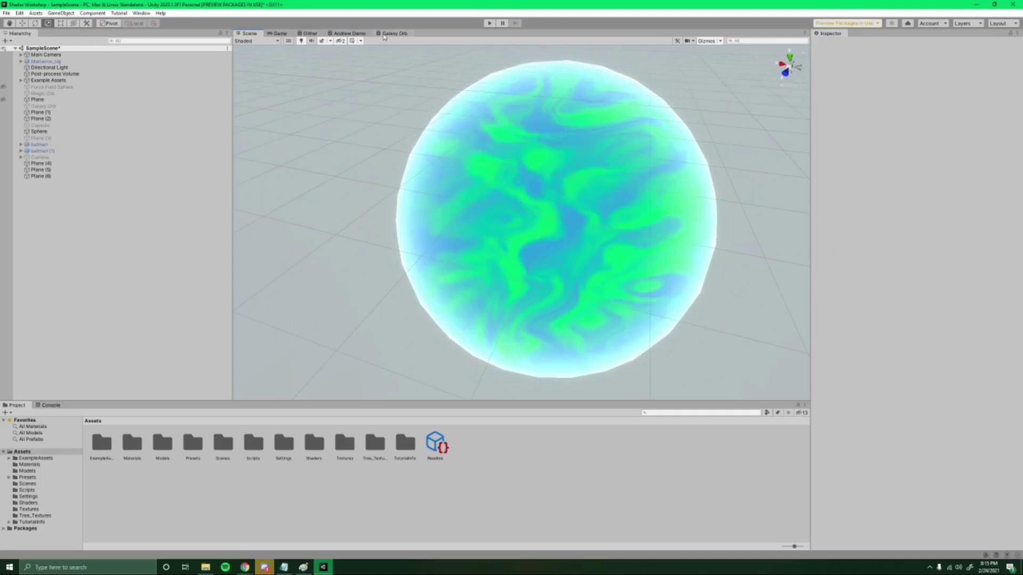
Add a Position node below the Screen Position node in the Andrew Demo graph and set its space to Object.
left_click(352, 33)
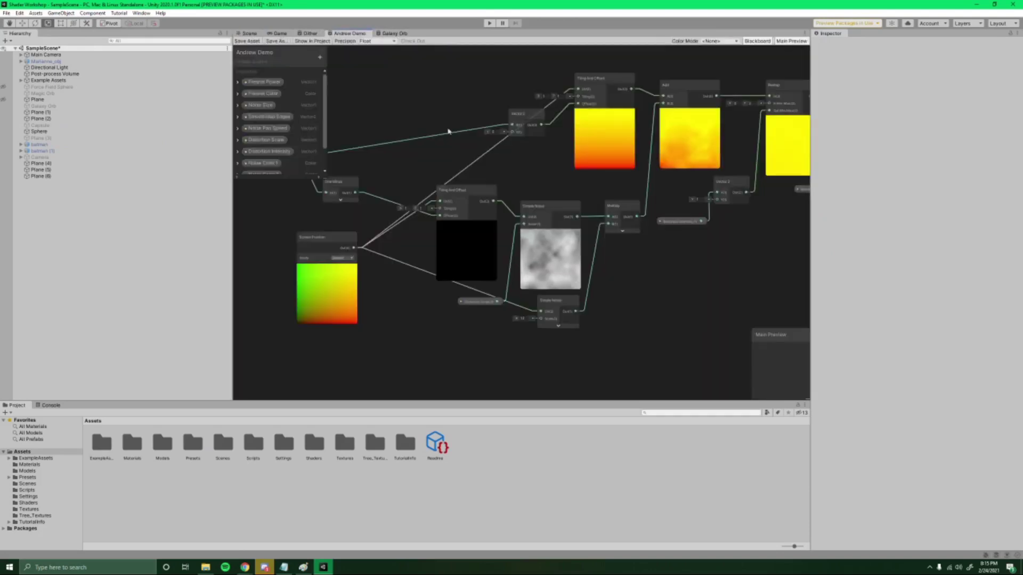
scroll(448, 131, "down", 5)
key("space")
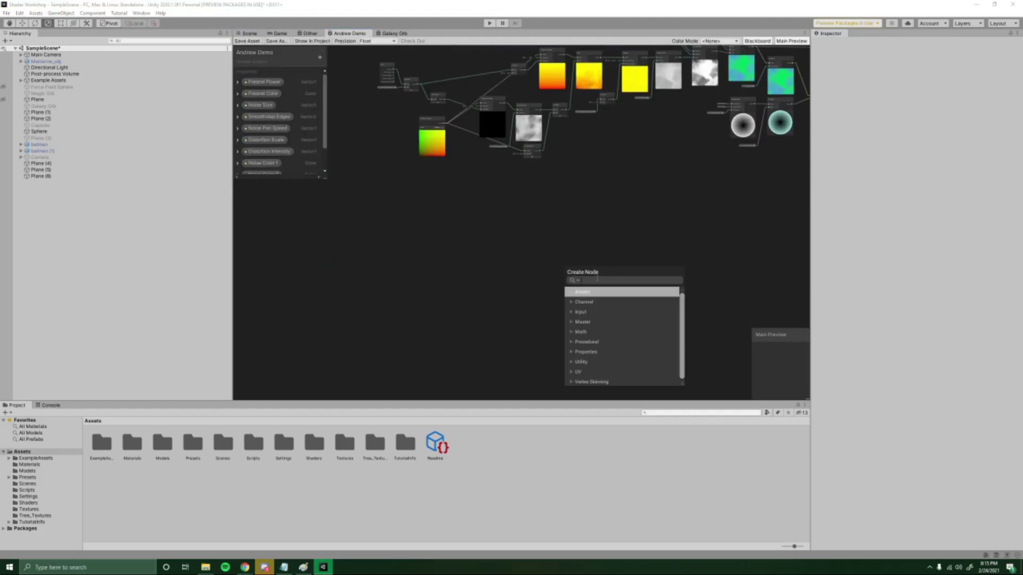
type("normal")
key("Return")
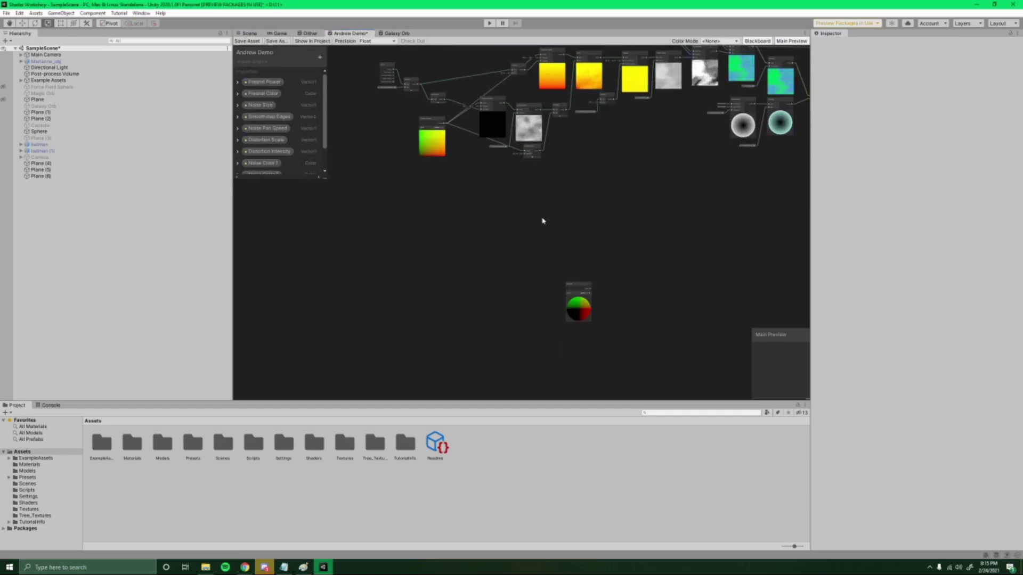
left_click_drag(581, 289, 442, 170)
scroll(449, 165, "up", 5)
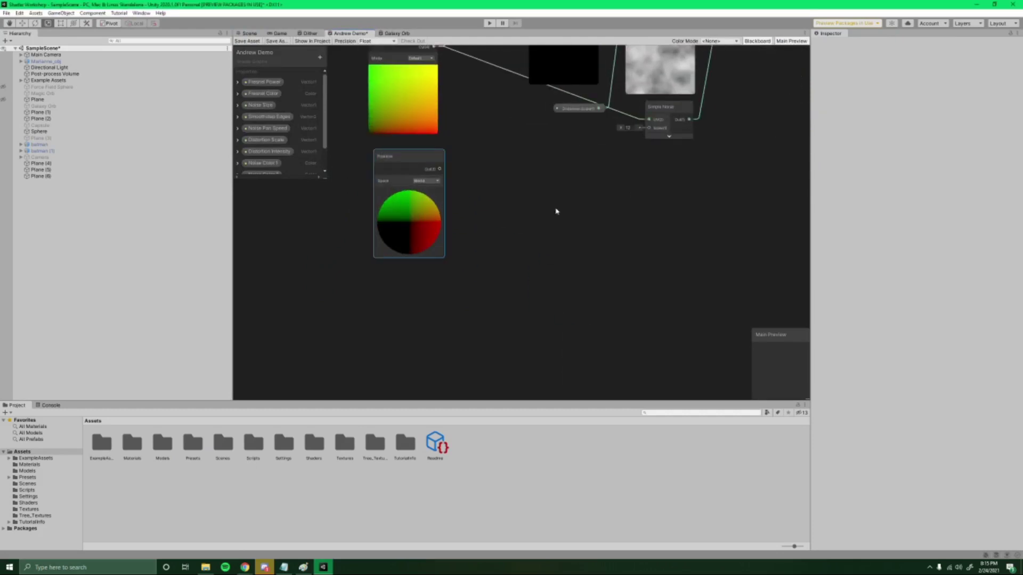
middle_click_drag(558, 212, 670, 277)
left_click(587, 286)
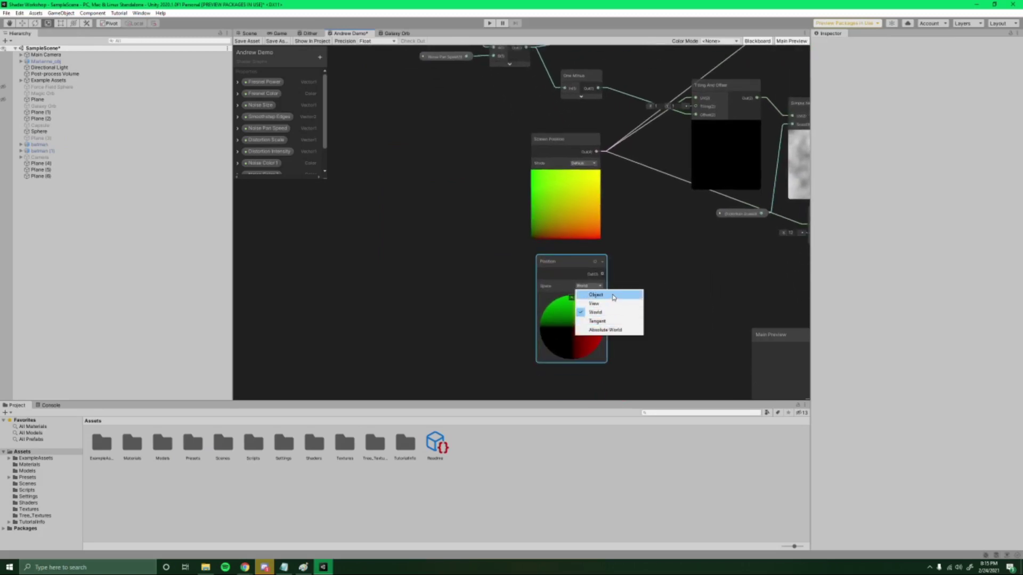
left_click(613, 297)
Replace Screen Position with the Position output on the UV inputs of both Tiling And Offset nodes and the lower Simple Noise, and save.
scroll(613, 271, "up", 3)
left_click_drag(537, 188, 545, 247)
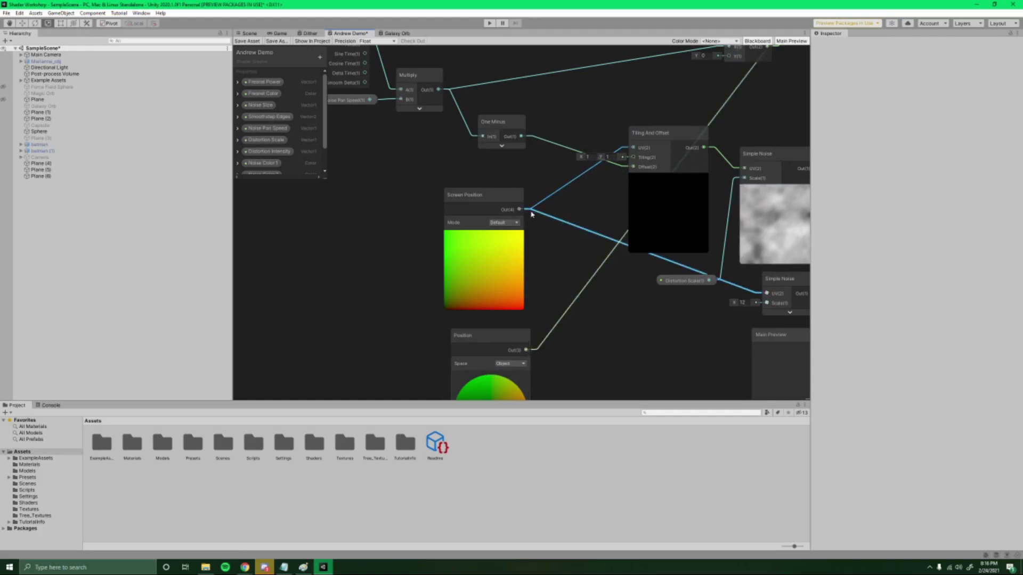
left_click_drag(553, 271, 526, 350)
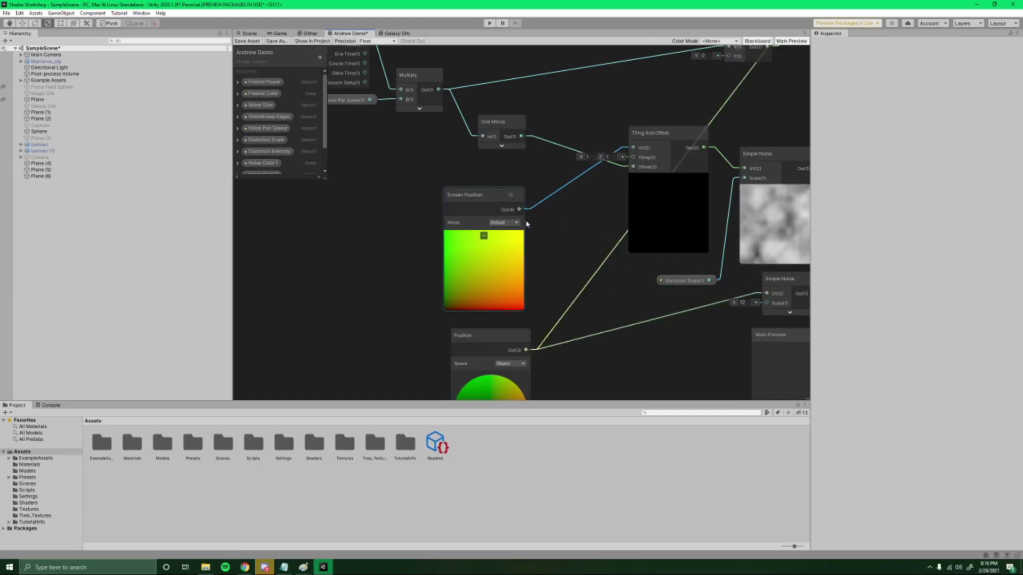
middle_click_drag(543, 287, 542, 280)
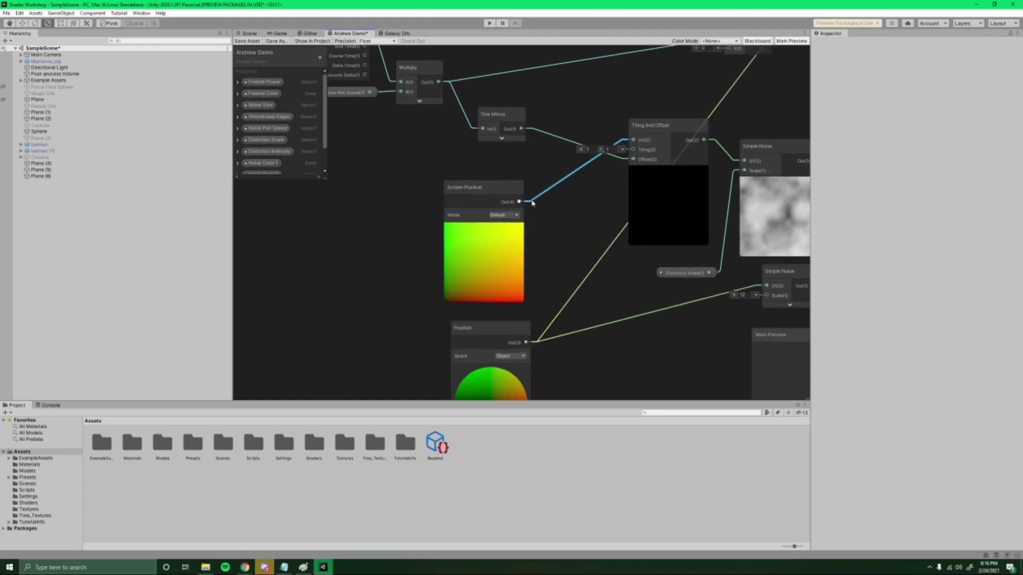
middle_click_drag(583, 328, 593, 240)
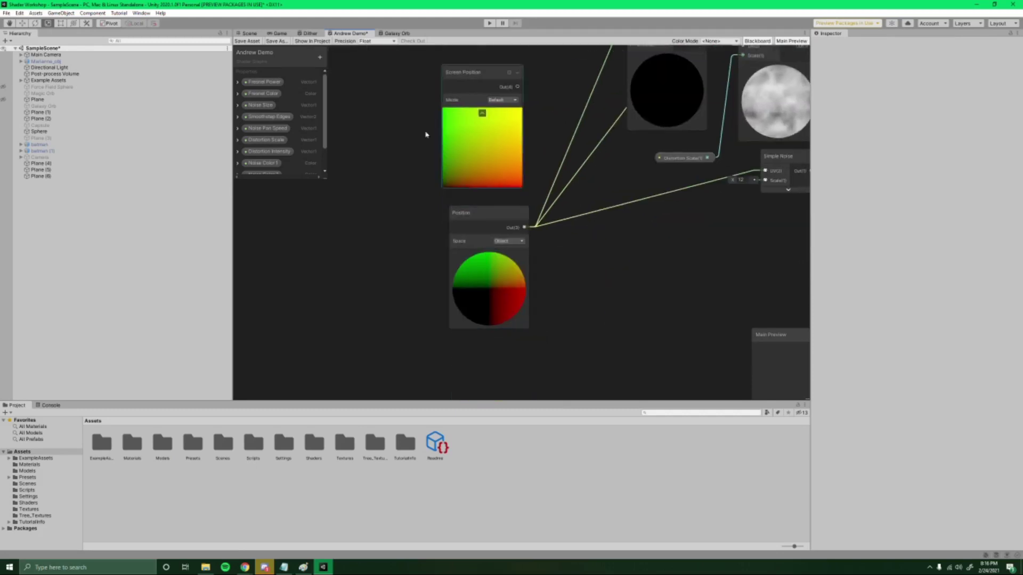
left_click(246, 41)
Inspect the sphere's object-space noise pattern in the scene from several sides.
left_click(249, 33)
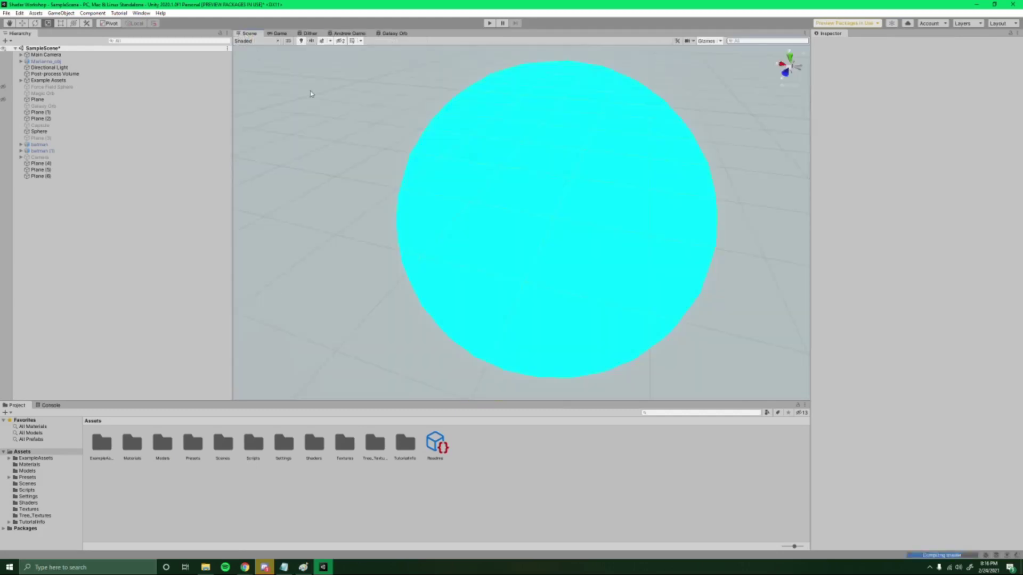
right_click_drag(608, 213, 788, 201)
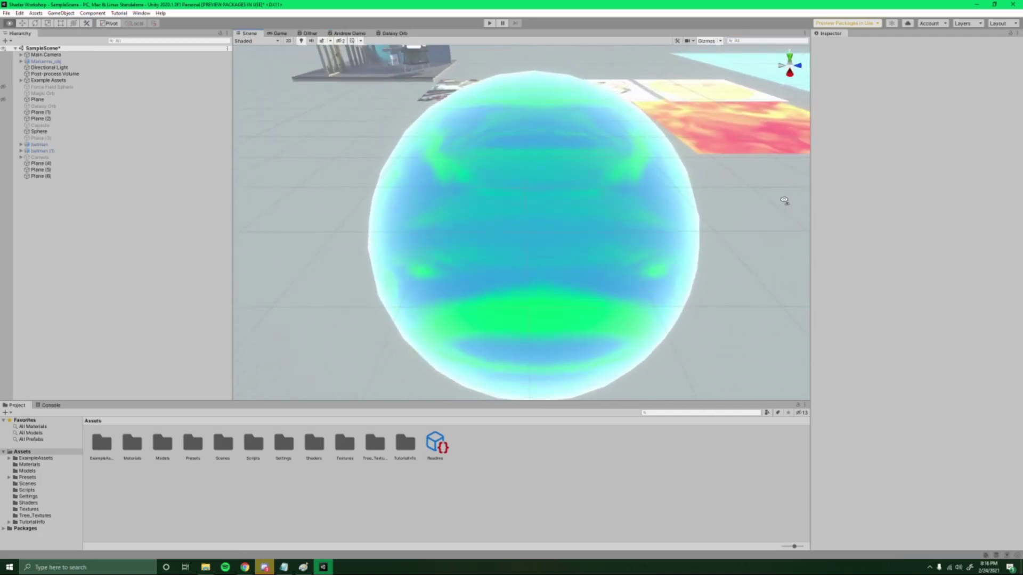
right_click_drag(457, 85, 561, 182)
left_click(279, 33)
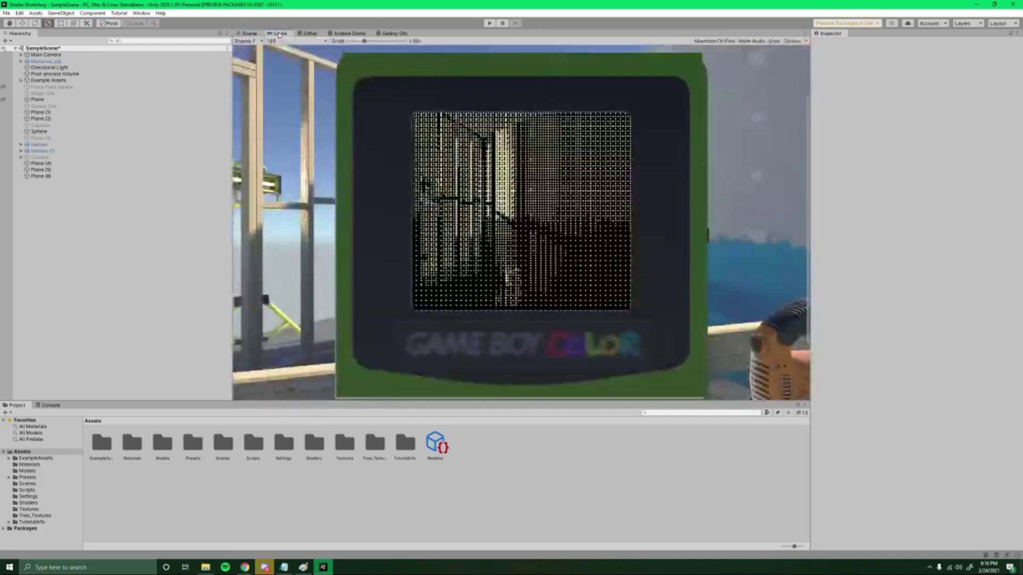
left_click(250, 34)
Set the Position node's space to World in the Andrew Demo graph and save it.
left_click(349, 34)
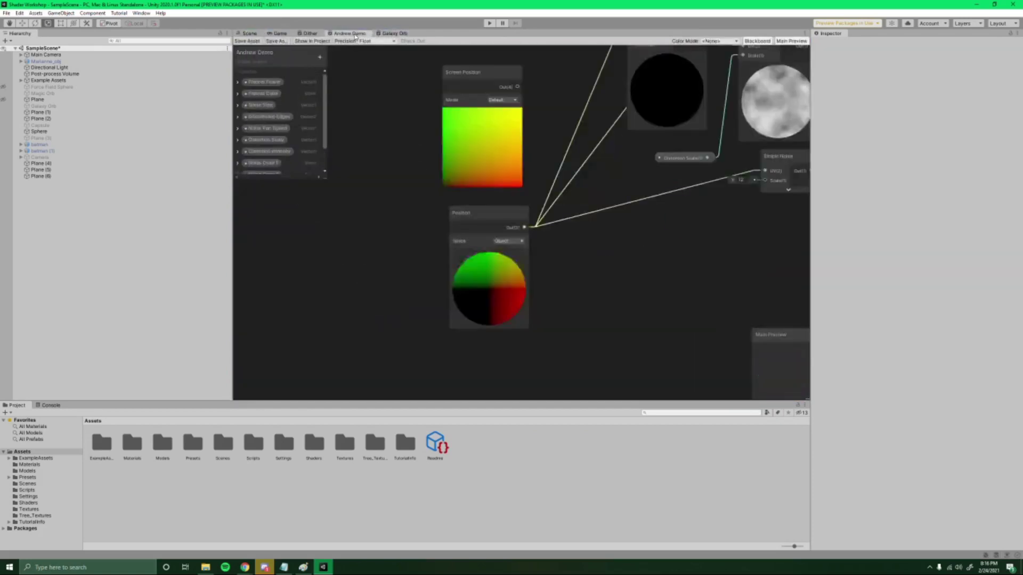
left_click(508, 241)
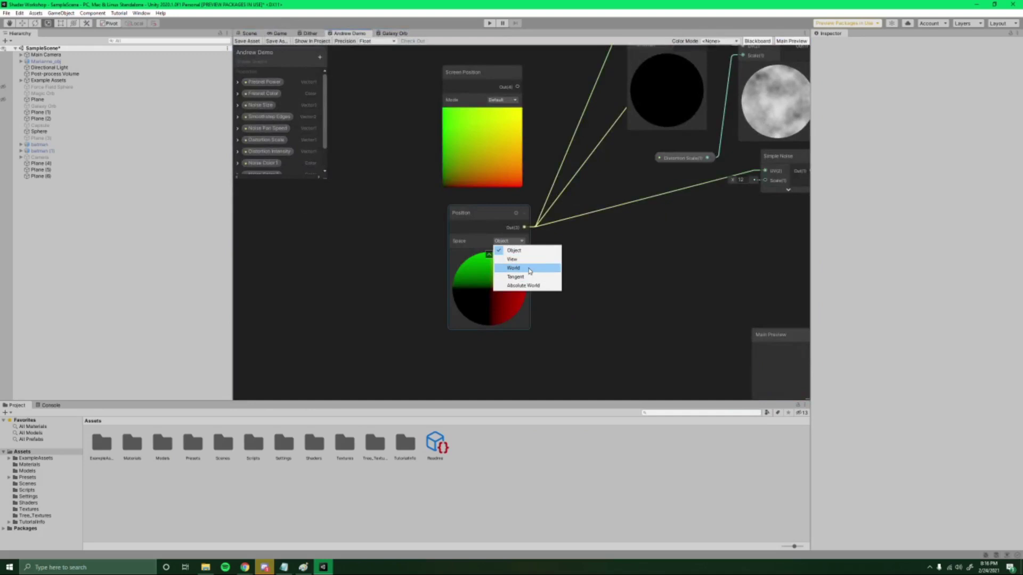
left_click(530, 268)
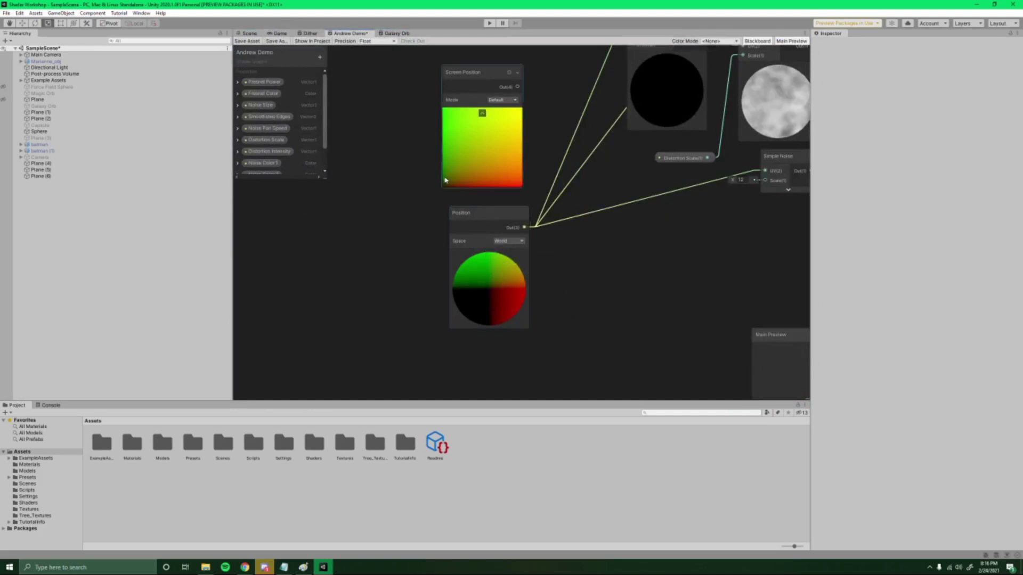
Return to the scene and move the sphere along Z to about 3.3 to test the world-space noise.
left_click(250, 33)
right_click_drag(599, 167, 977, 163)
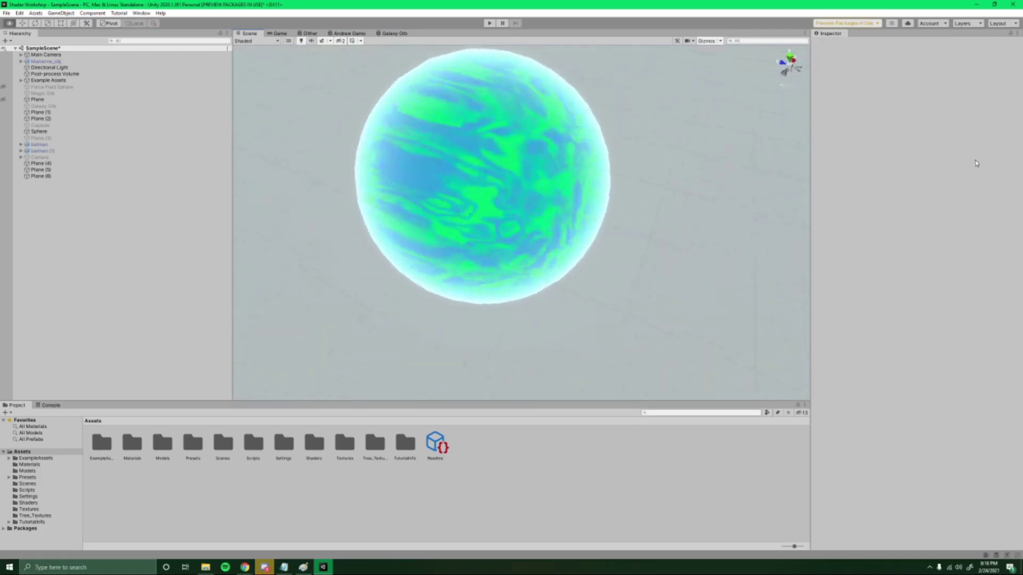
left_click(452, 180)
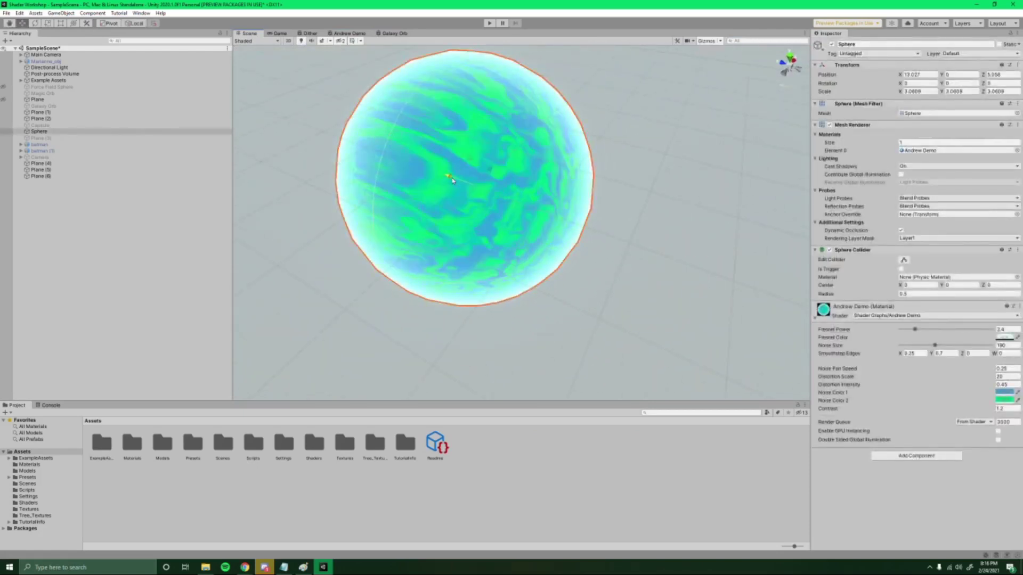
left_click_drag(452, 181, 535, 246)
key("f")
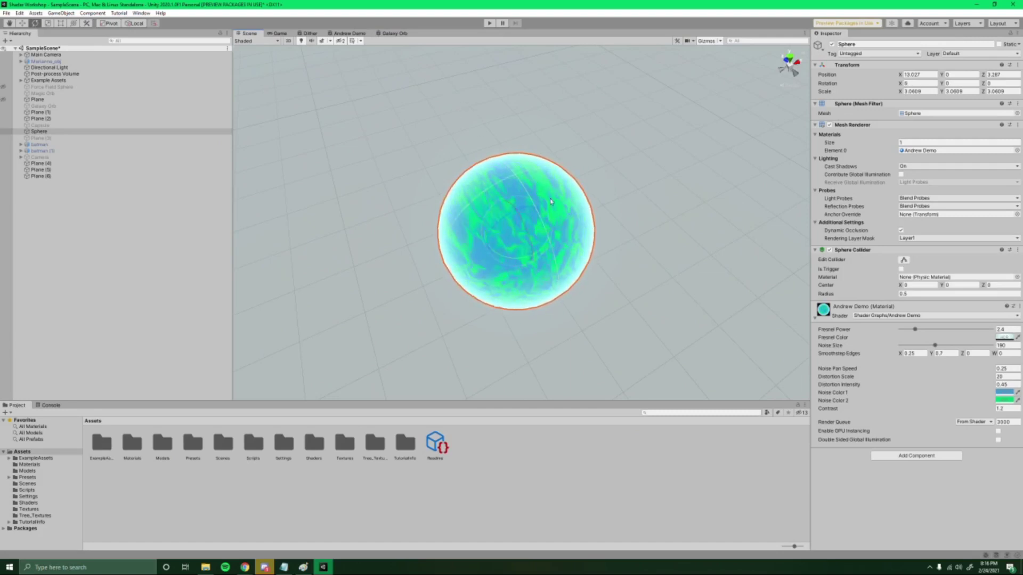
Try out a Triplanar node in the Andrew Demo graph, examining its inputs before deleting it.
left_click(347, 33)
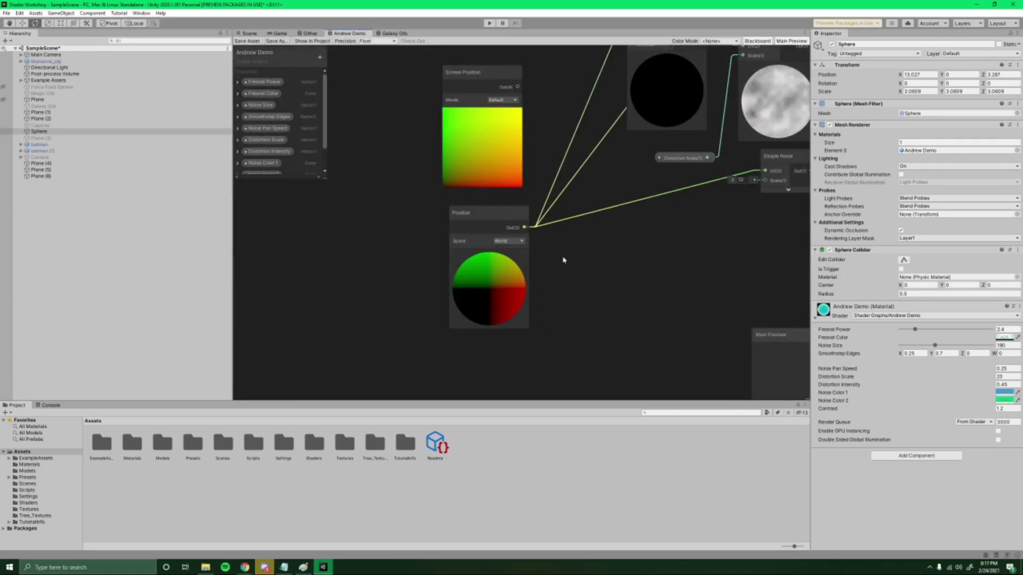
key("space")
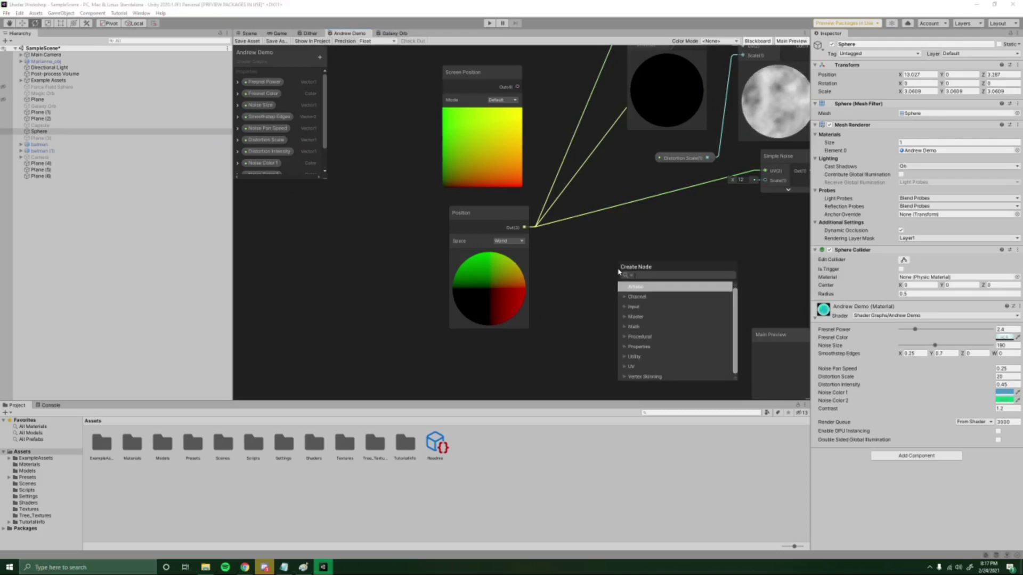
key("Escape")
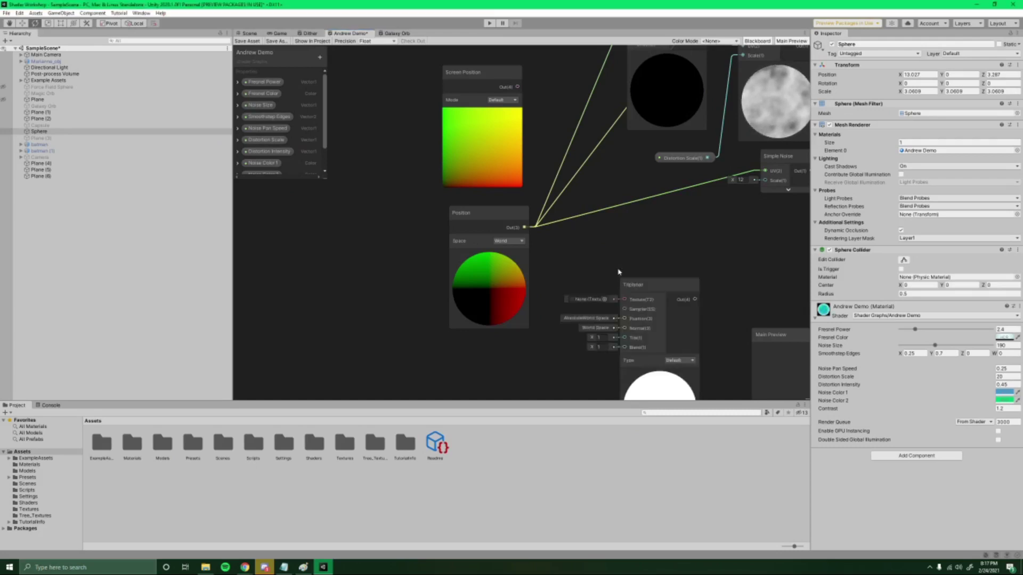
middle_click_drag(618, 272, 549, 192)
scroll(654, 250, "up", 2)
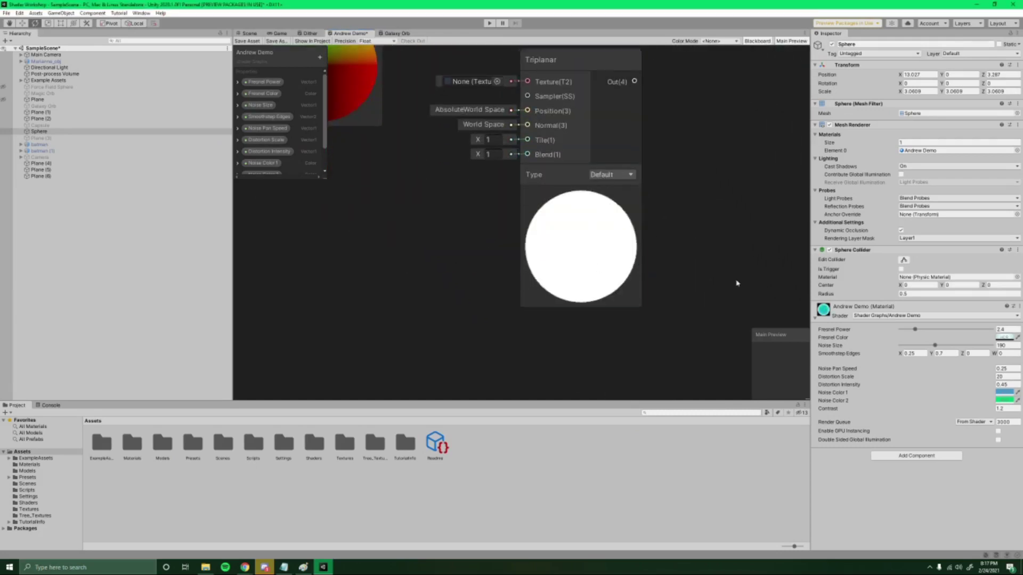
scroll(641, 202, "down", 2)
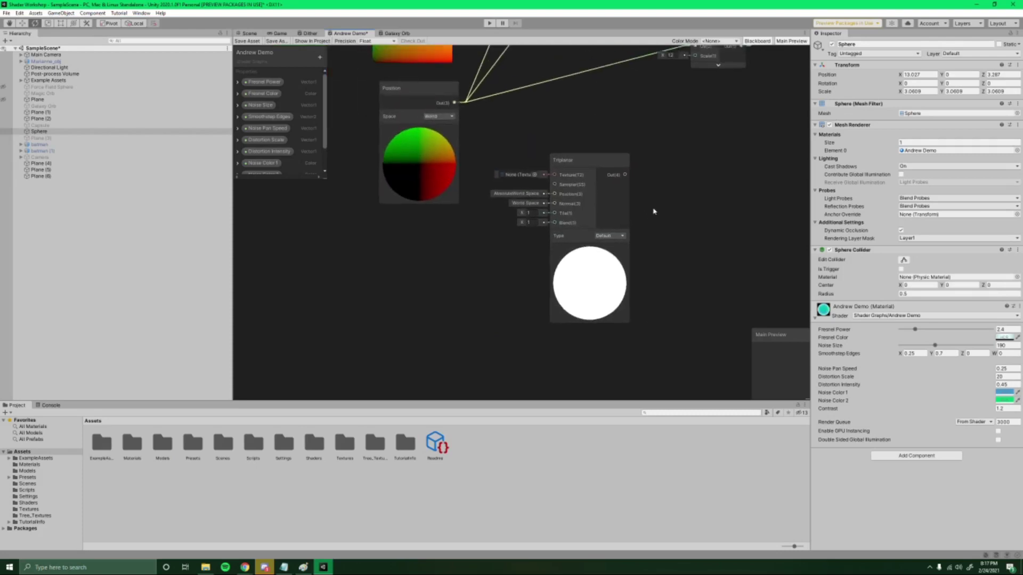
scroll(655, 213, "down", 3)
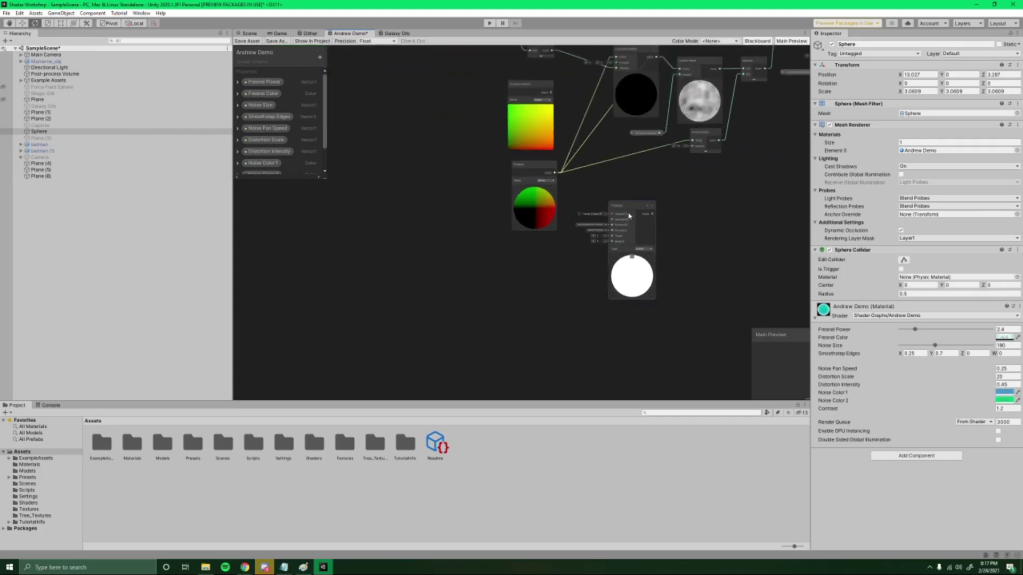
key("Delete")
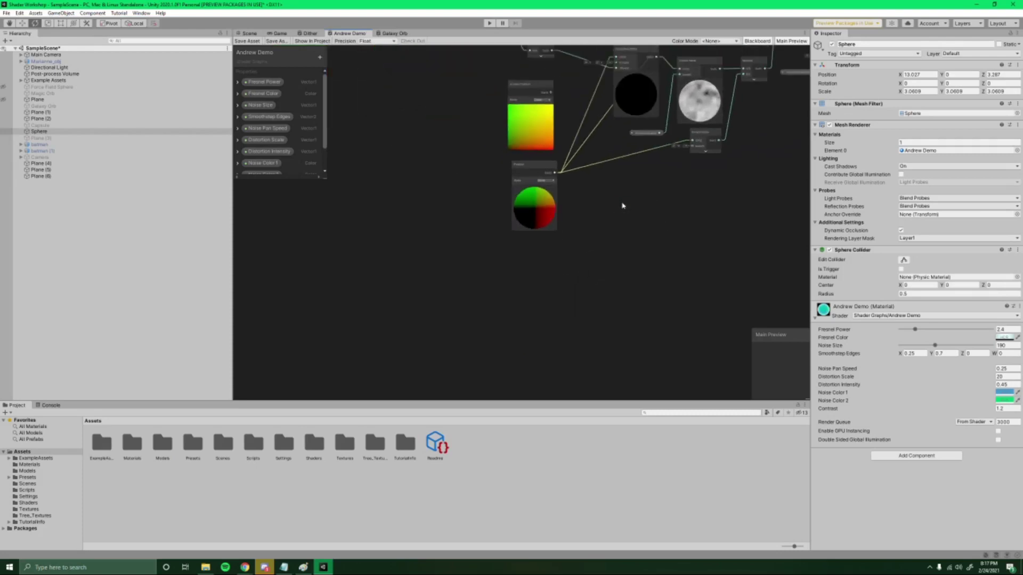
middle_click_drag(557, 198, 553, 261)
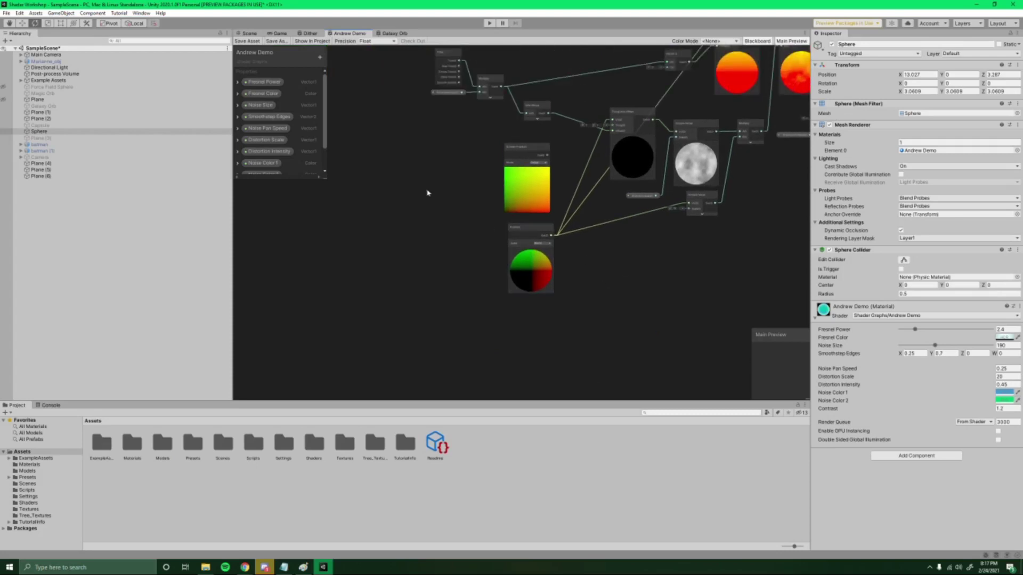
Switch to the Comet Observatory page in Chrome and examine the reference sphere's noise from the side and around its upper pole.
mouse_move(244, 567)
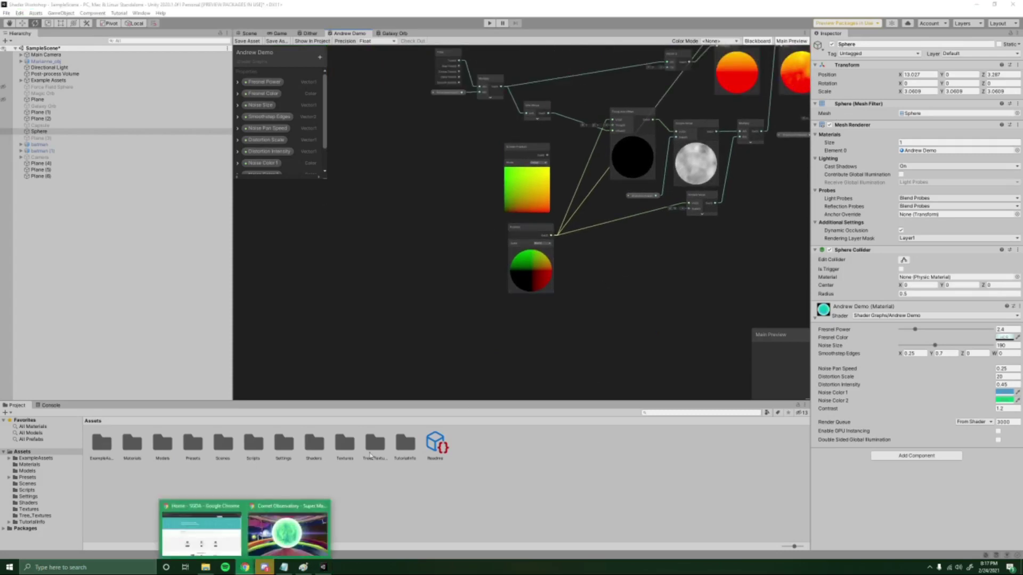
left_click(290, 527)
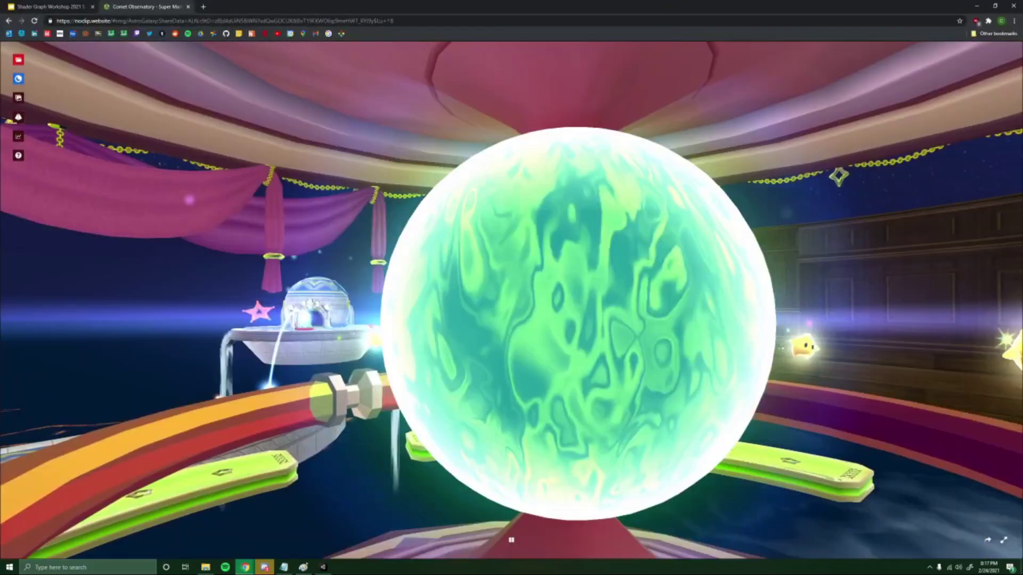
key("d")
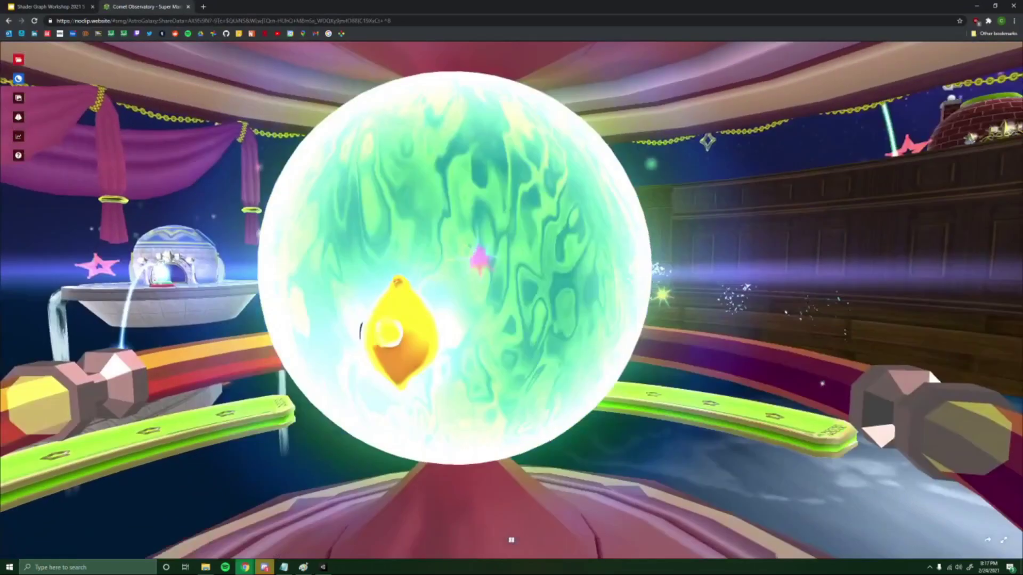
left_click_drag(464, 69, 453, 68)
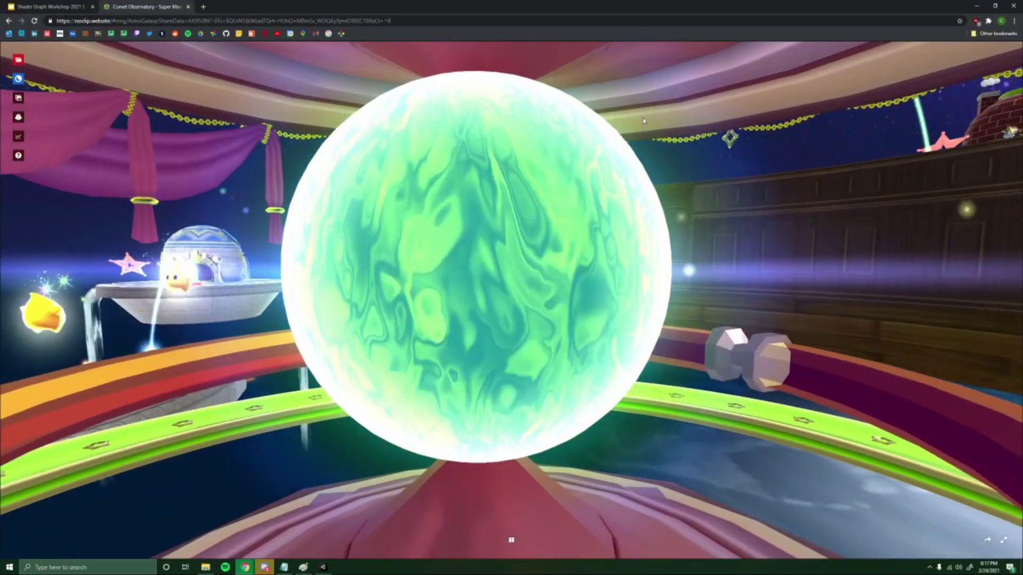
left_click_drag(644, 121, 288, 149)
key("s")
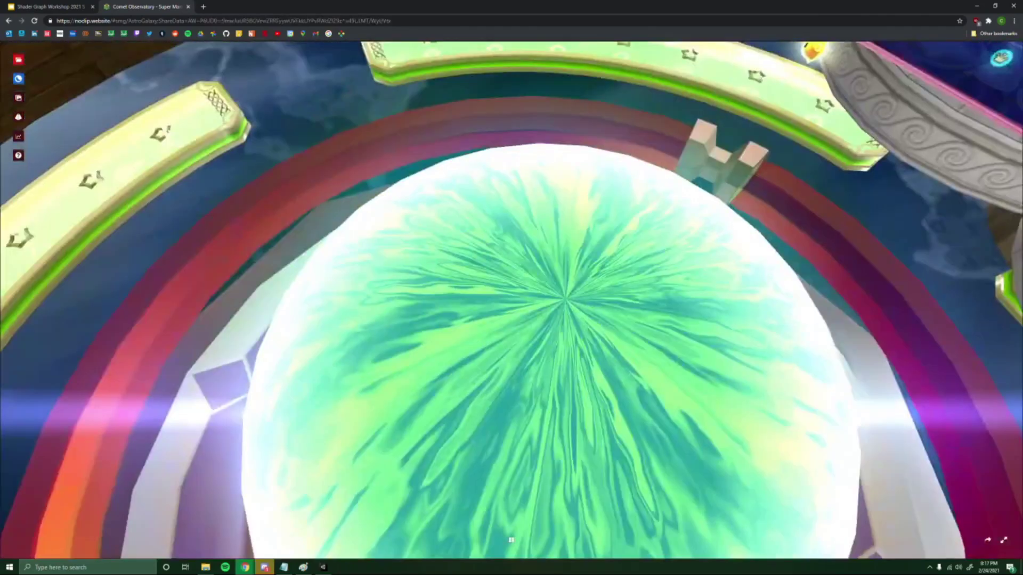
left_click_drag(613, 272, 677, 251)
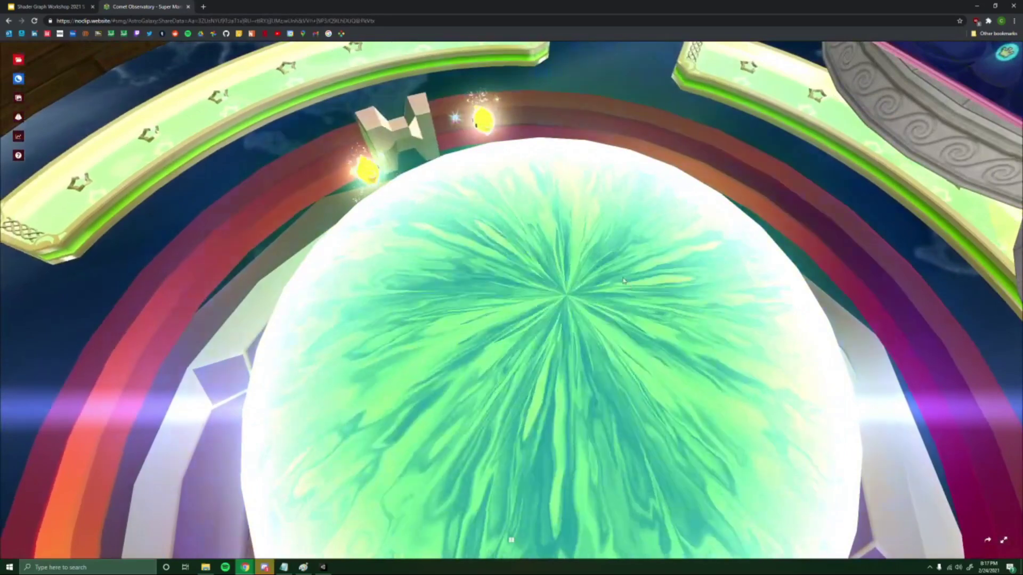
left_click_drag(289, 336, 301, 356)
key("d")
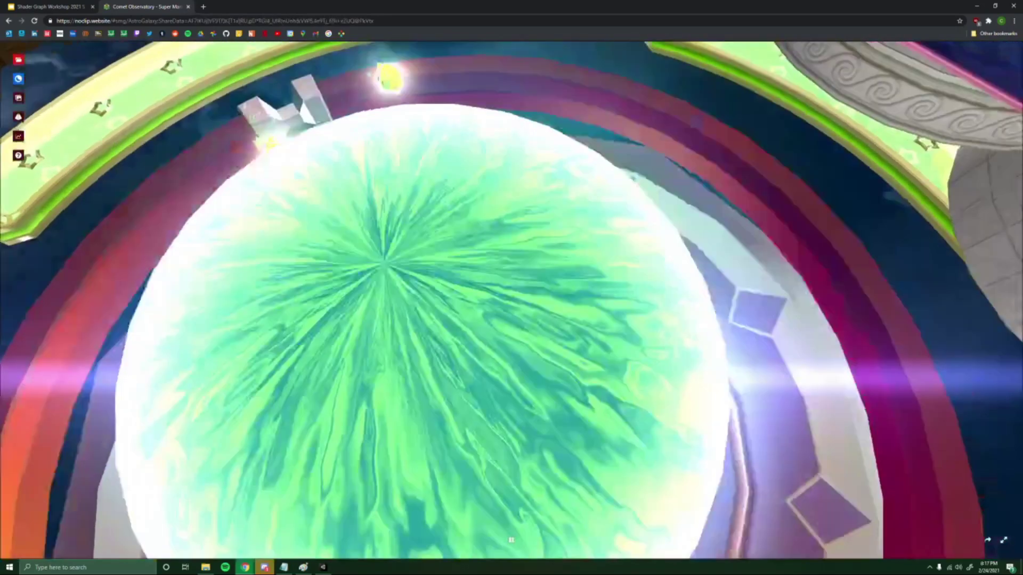
left_click_drag(472, 267, 440, 246)
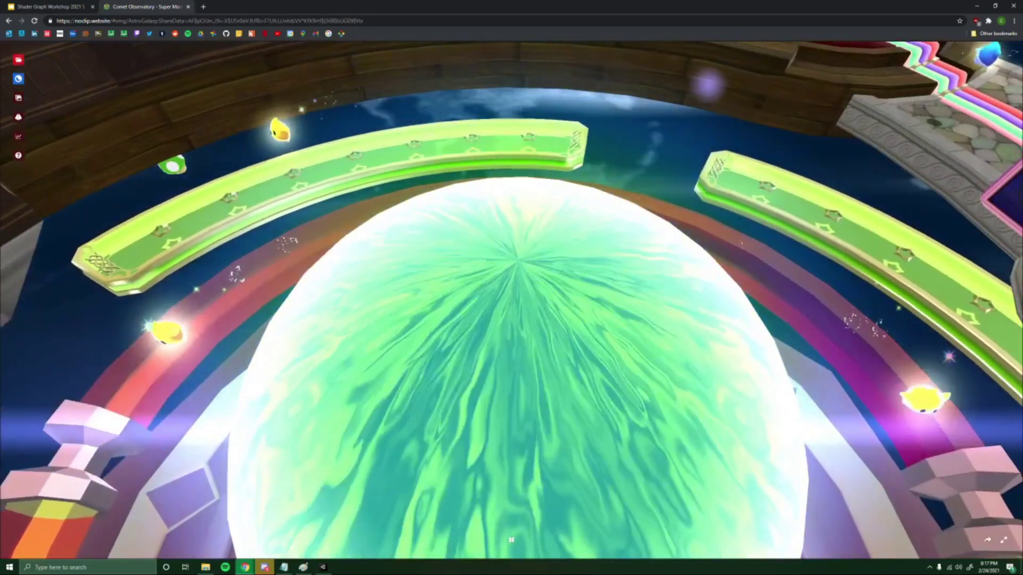
Fly around the observatory to examine the reference sphere's noise from a distance, straight above and just below its upper support.
key("a")
left_click_drag(512, 287, 450, 96)
key("w")
key("d")
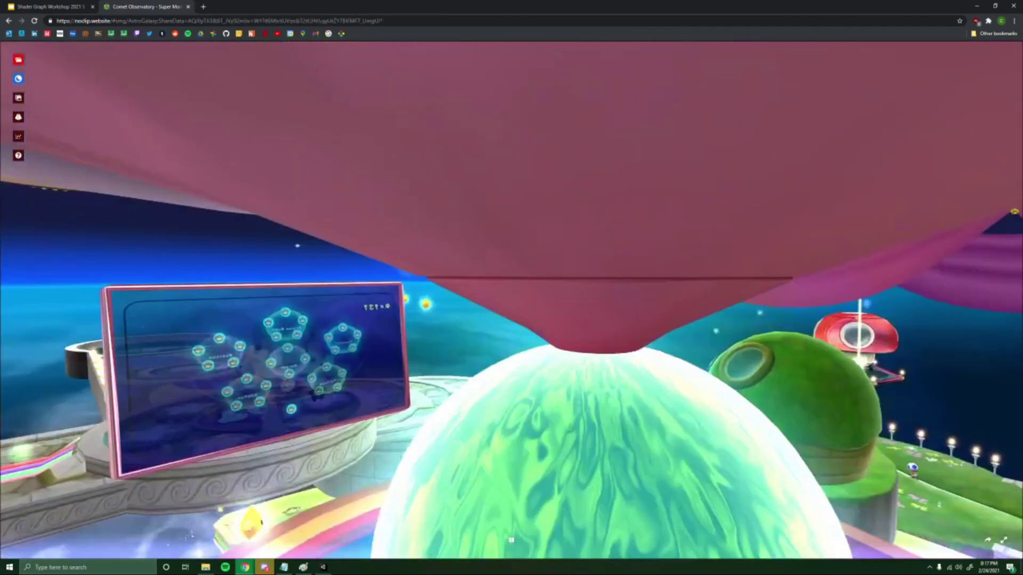
key("w")
key("w")
key("s")
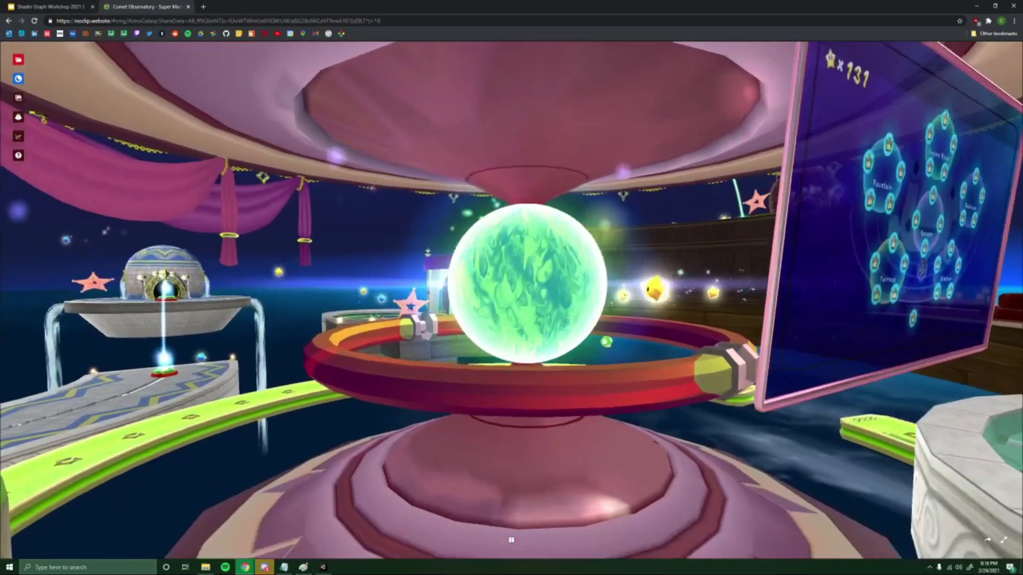
key("w")
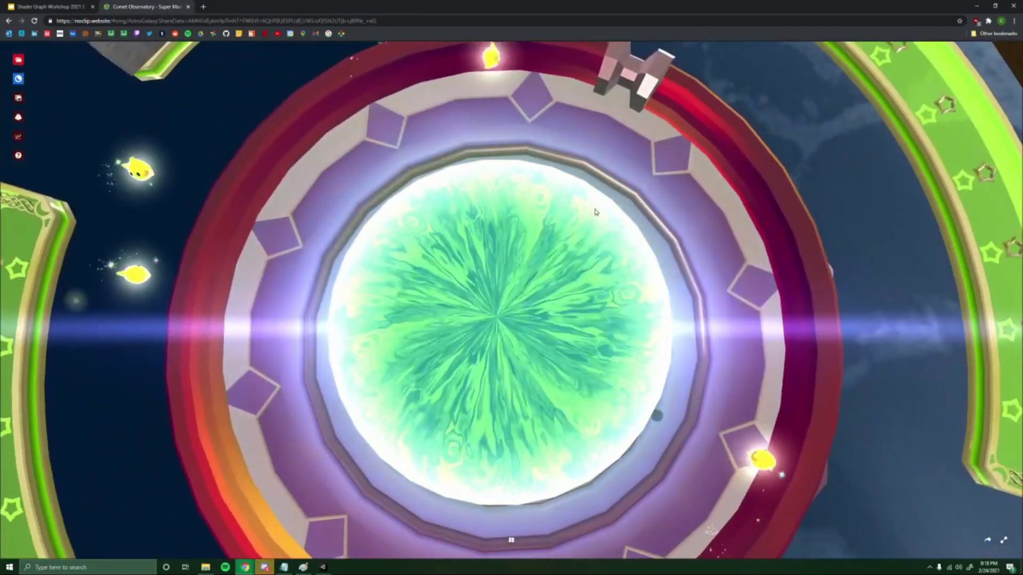
key("w")
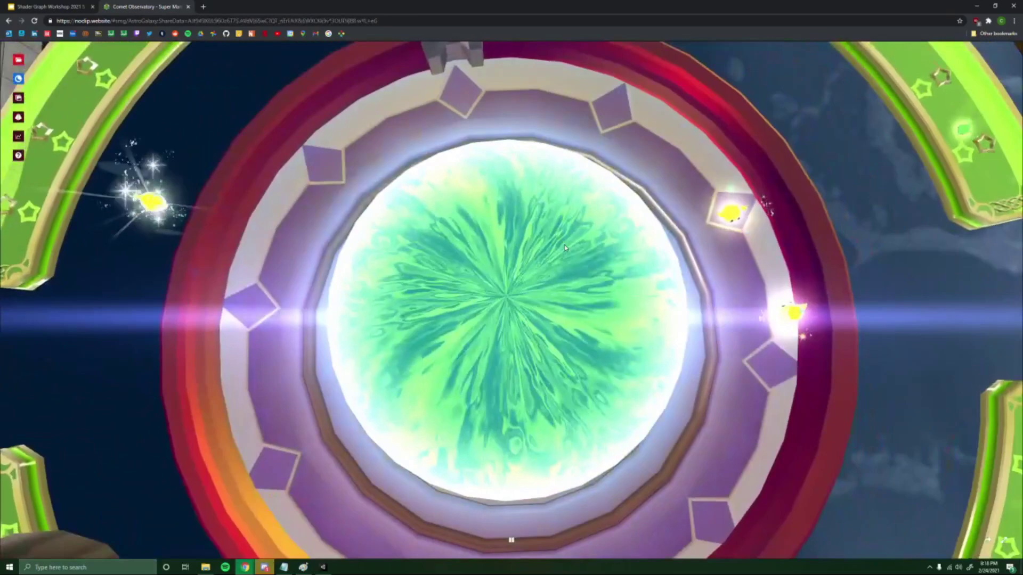
left_click_drag(565, 248, 533, 224)
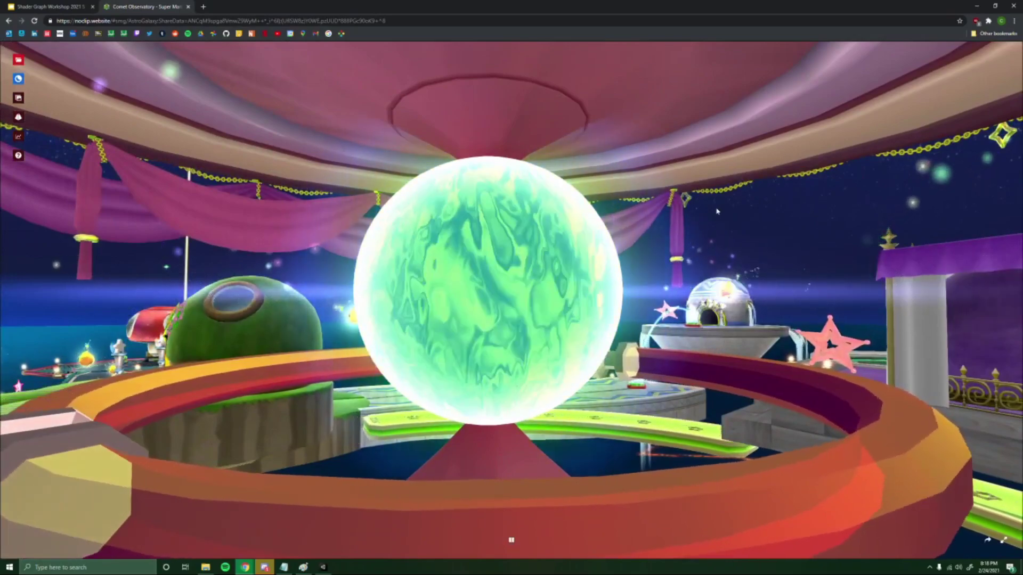
left_click_drag(810, 206, 948, 427)
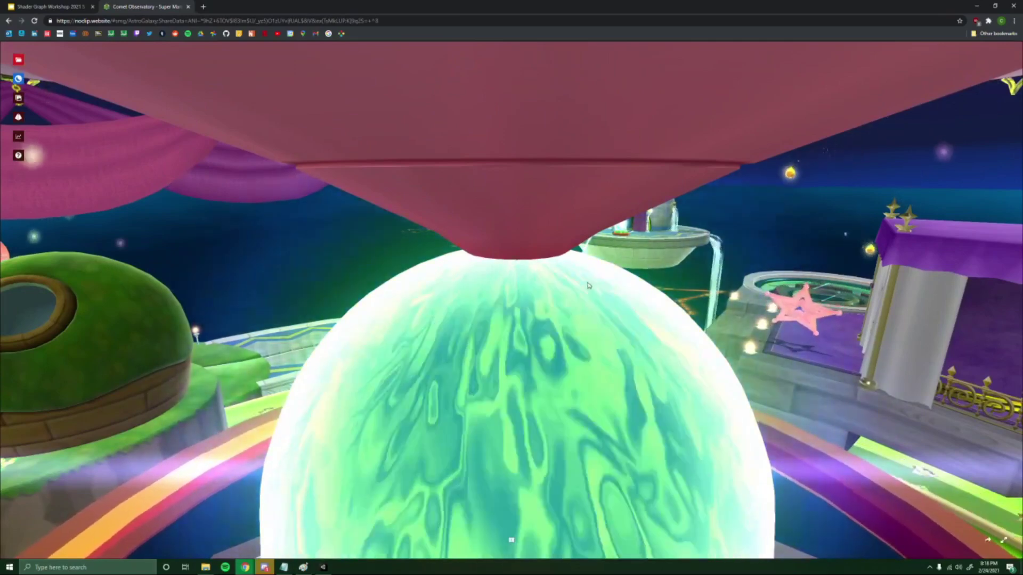
key("q")
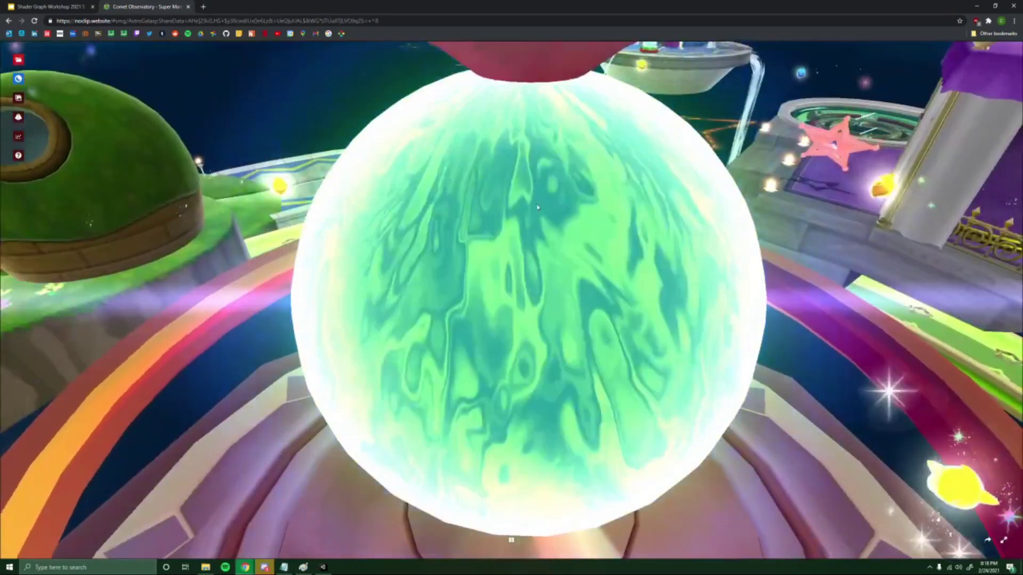
Open the Bowling project on the bookmarked portfolio site and view its Bowling Balls shader video full screen.
left_click(18, 60)
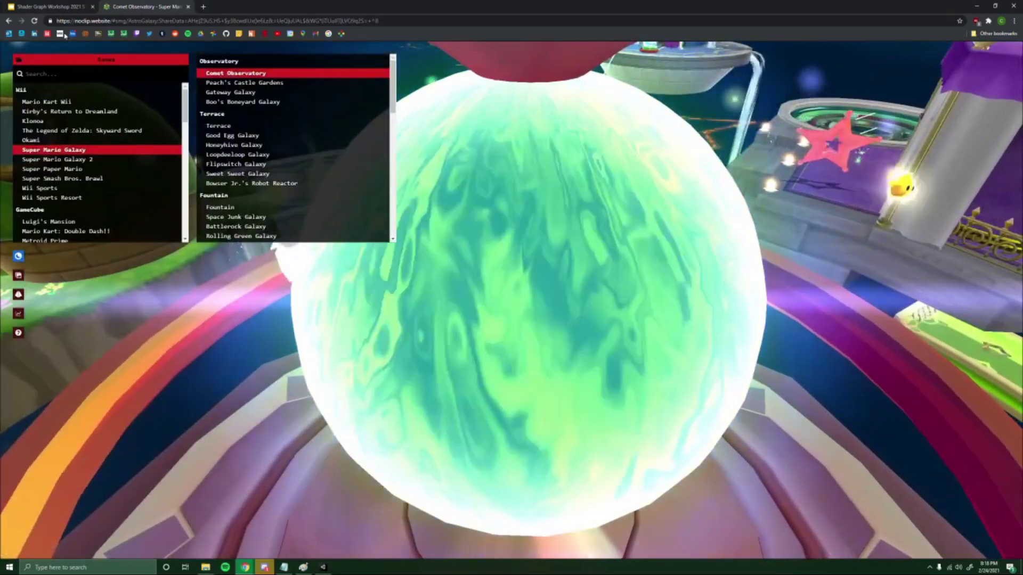
left_click(60, 34)
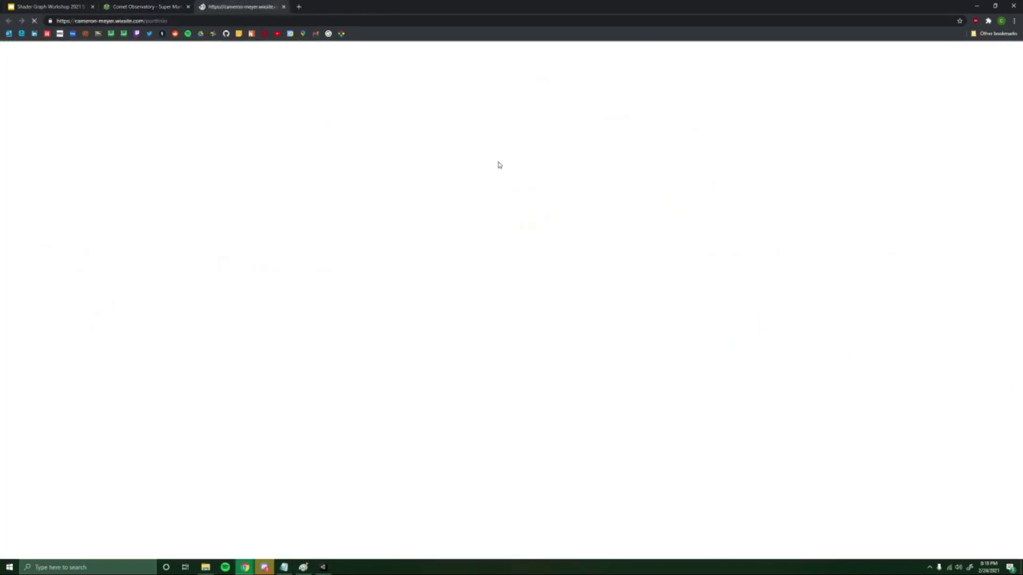
scroll(736, 251, "down", 1)
scroll(736, 251, "down", 1)
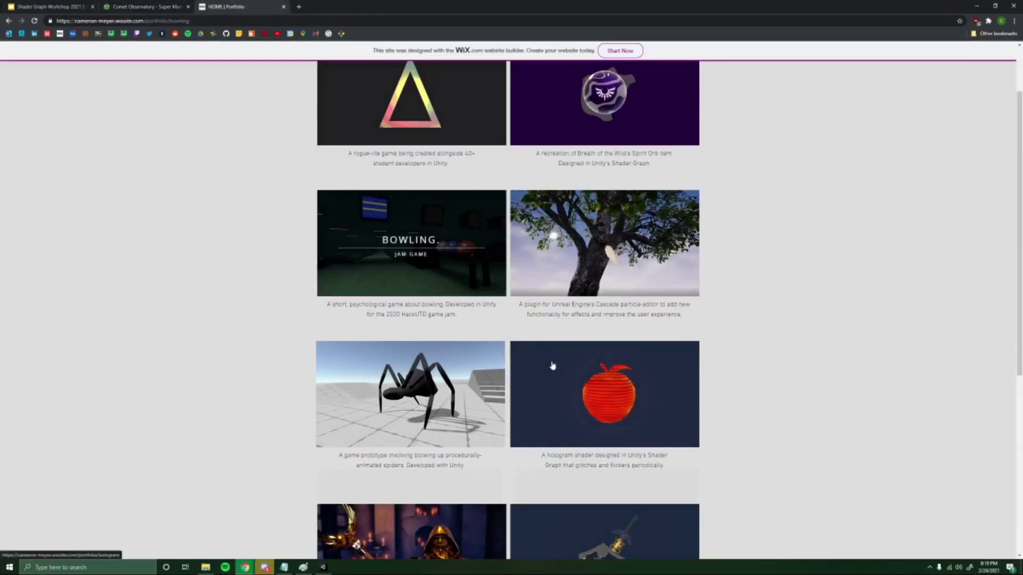
left_click(411, 245)
scroll(738, 258, "down", 6)
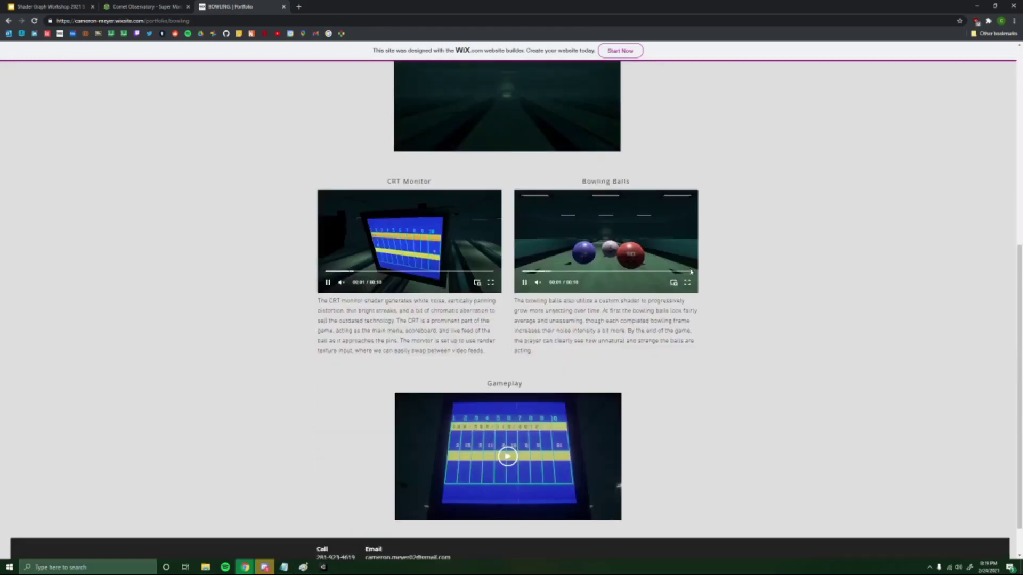
left_click(687, 283)
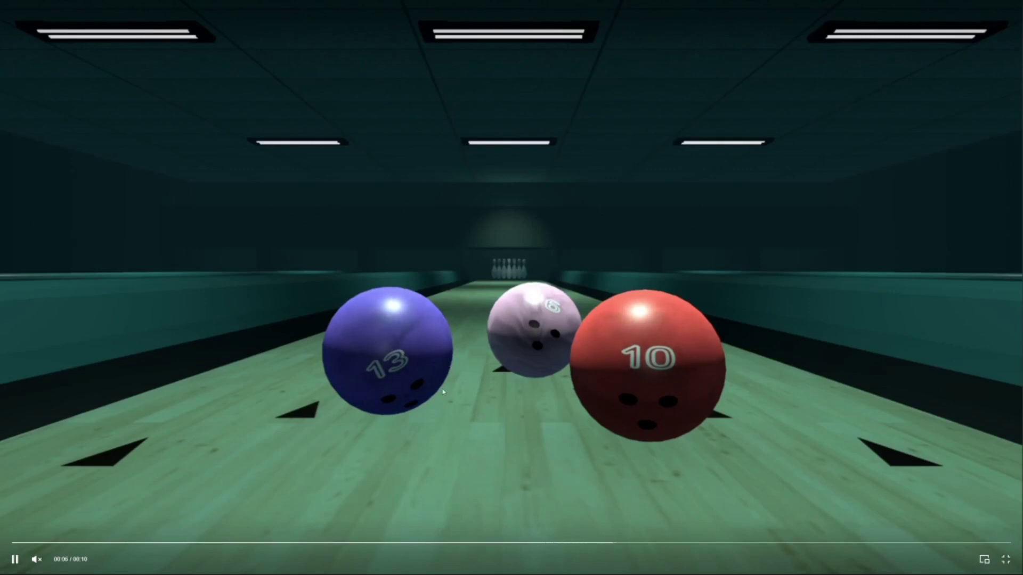
left_click(1005, 559)
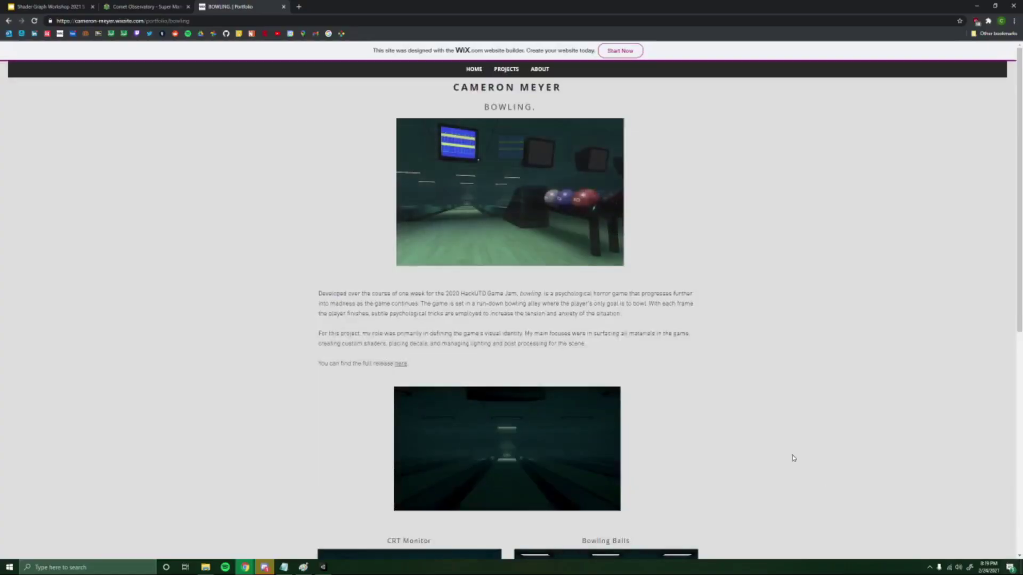
Switch back to Unity and inspect the sphere's world-space noise up close in the scene.
left_click(323, 567)
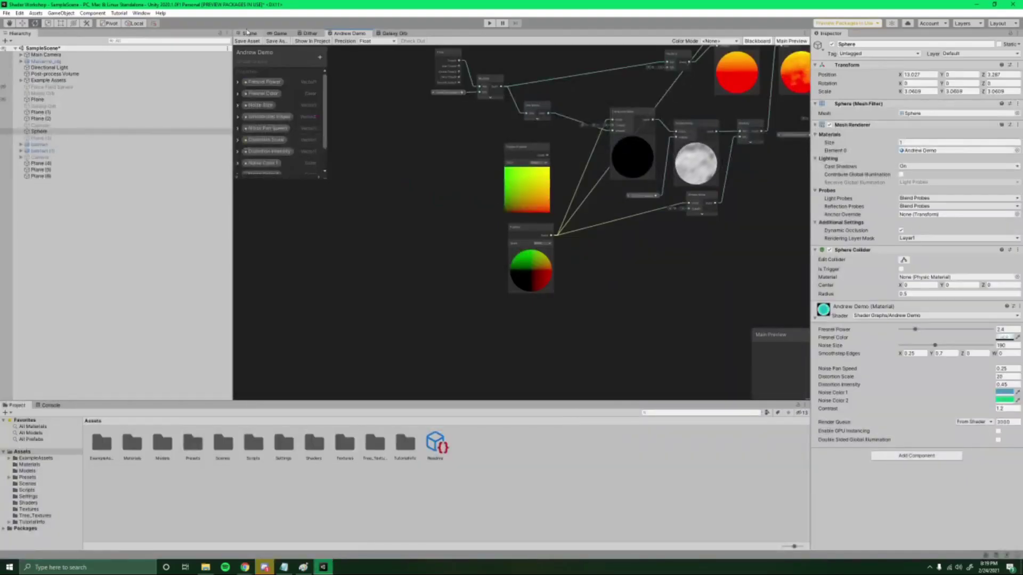
key("ctrl+1")
scroll(560, 180, "up", 6)
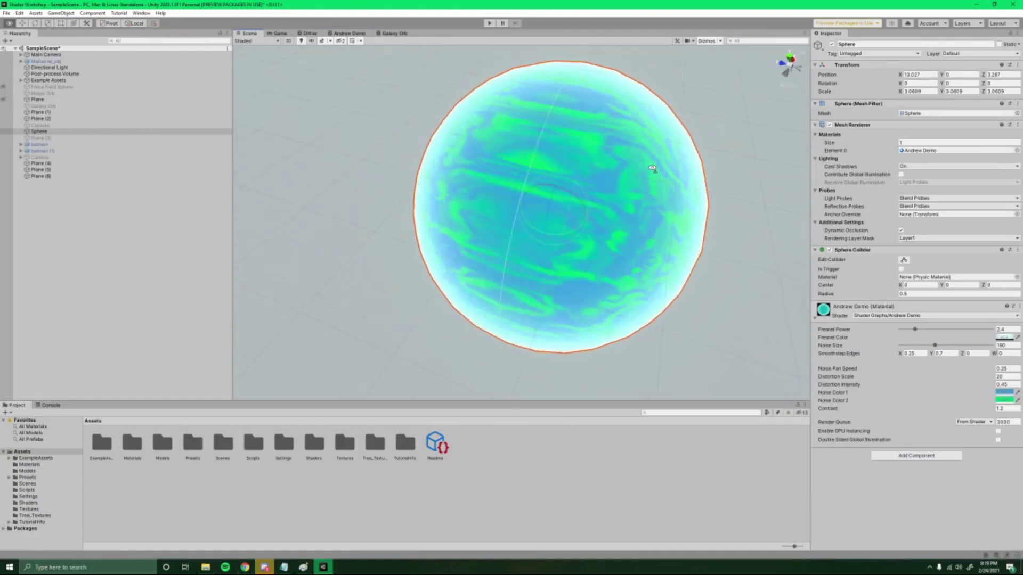
left_click_drag(673, 163, 551, 183, "alt")
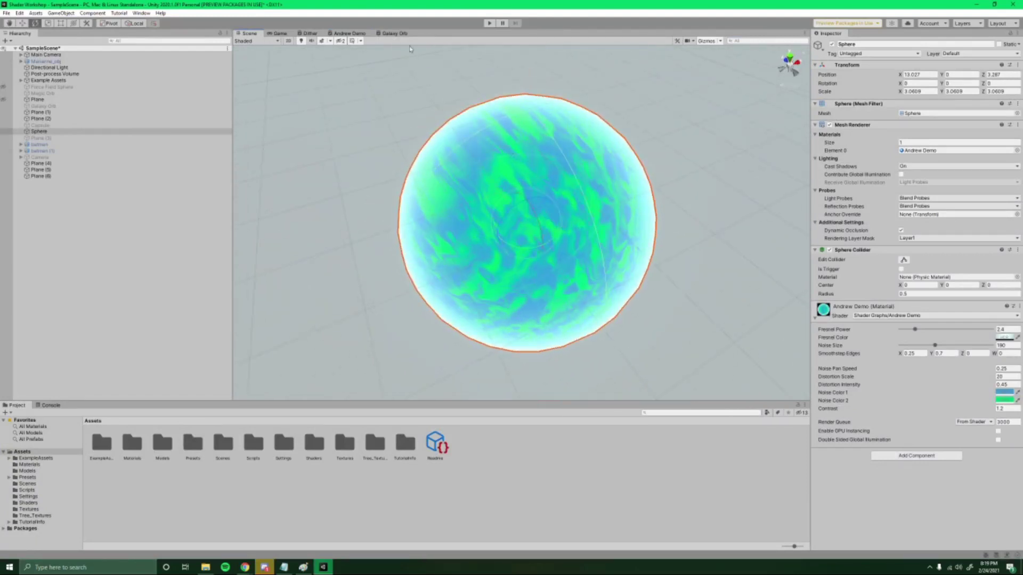
Compare the Position node setup in the Andrew Demo graph with the noise stretching on the sphere in the scene.
left_click(350, 33)
scroll(535, 266, "up", 2)
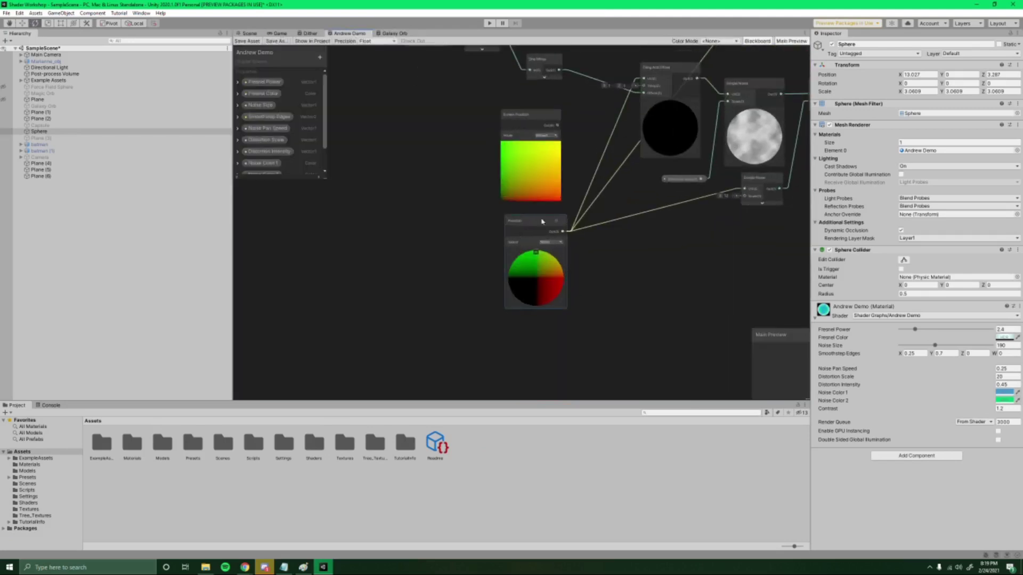
left_click(247, 33)
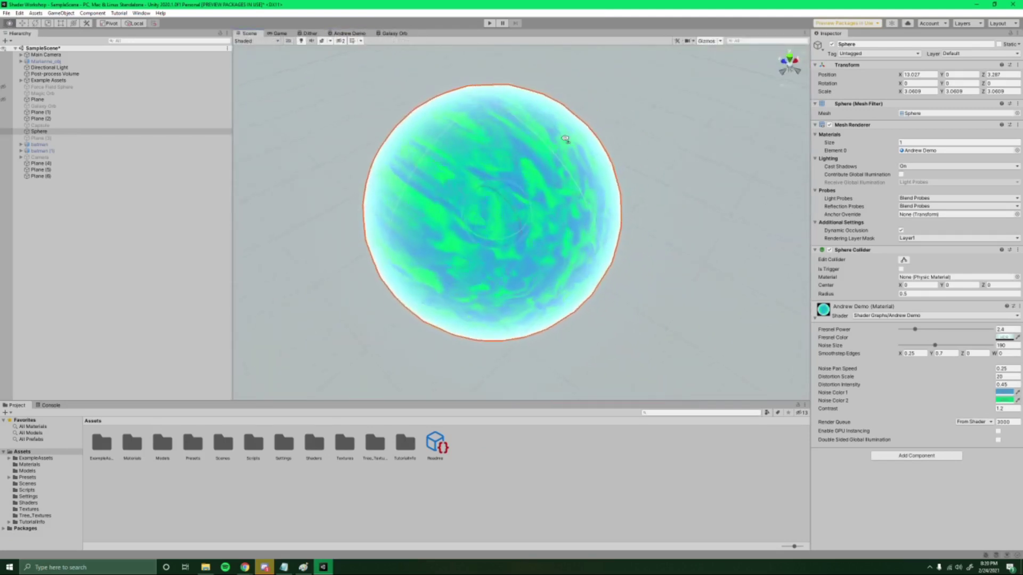
scroll(566, 139, "up", 2)
left_click_drag(567, 137, 557, 142, "alt")
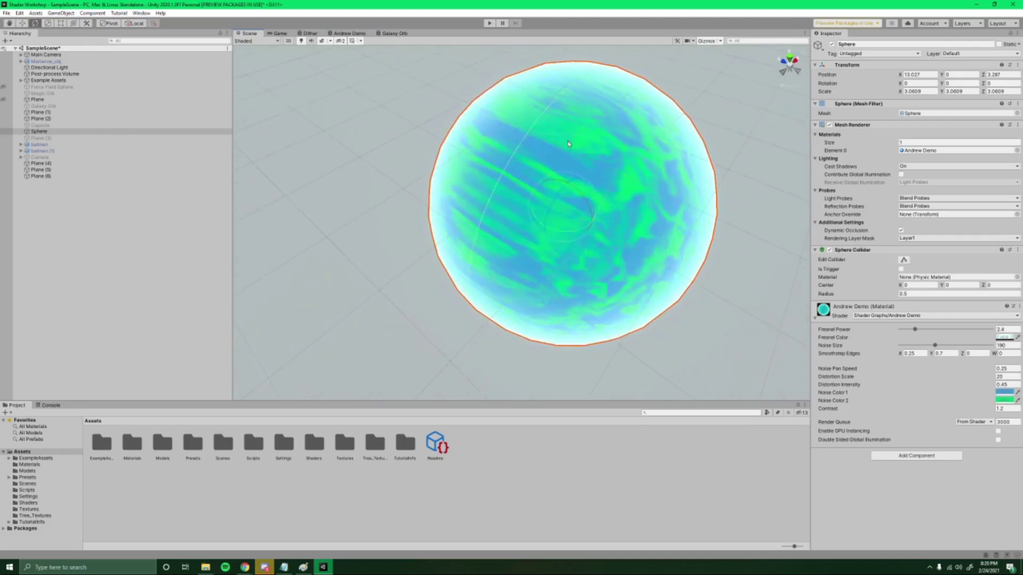
left_click(349, 33)
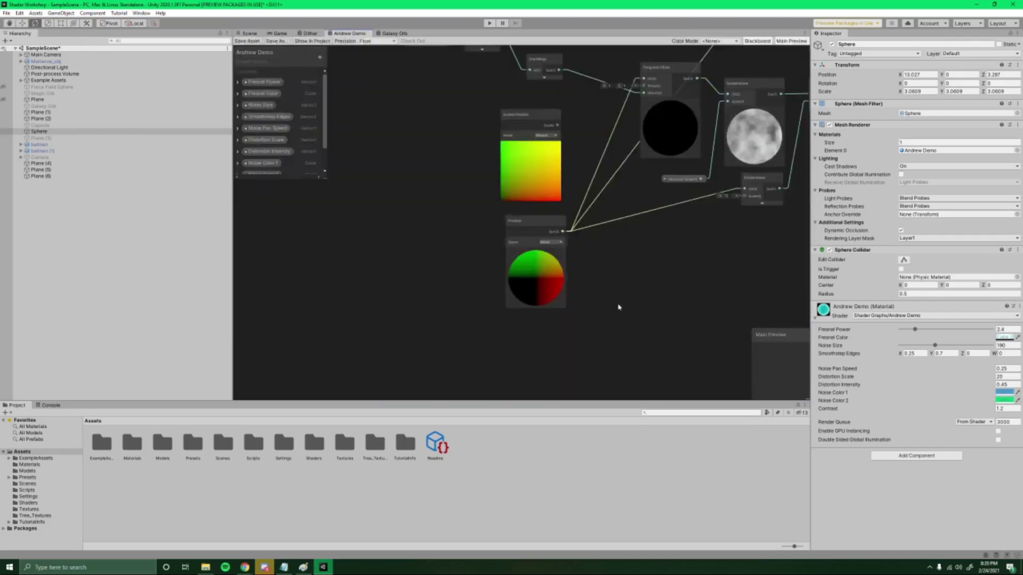
key("ctrl+1")
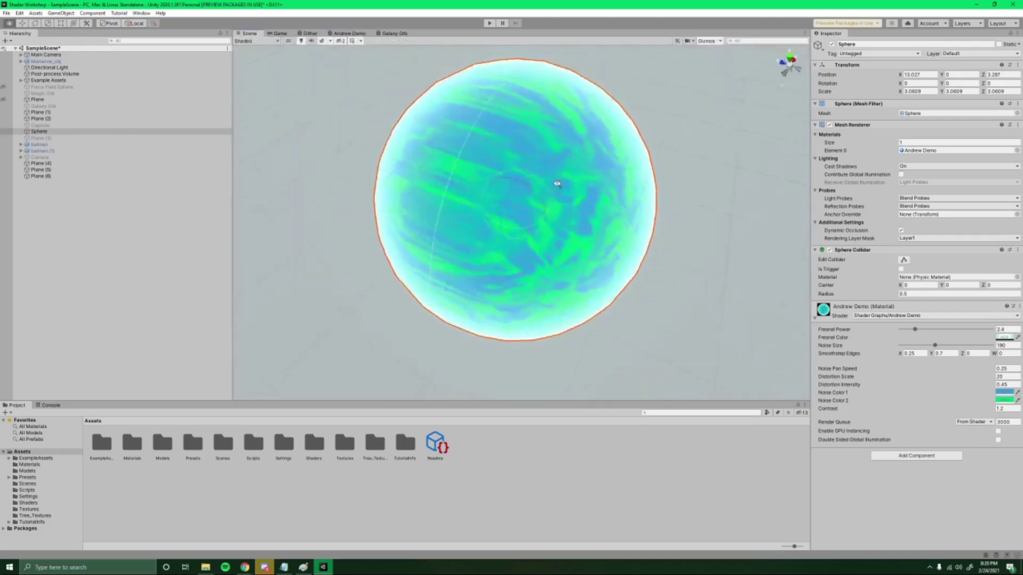
left_click_drag(555, 183, 502, 168, "alt")
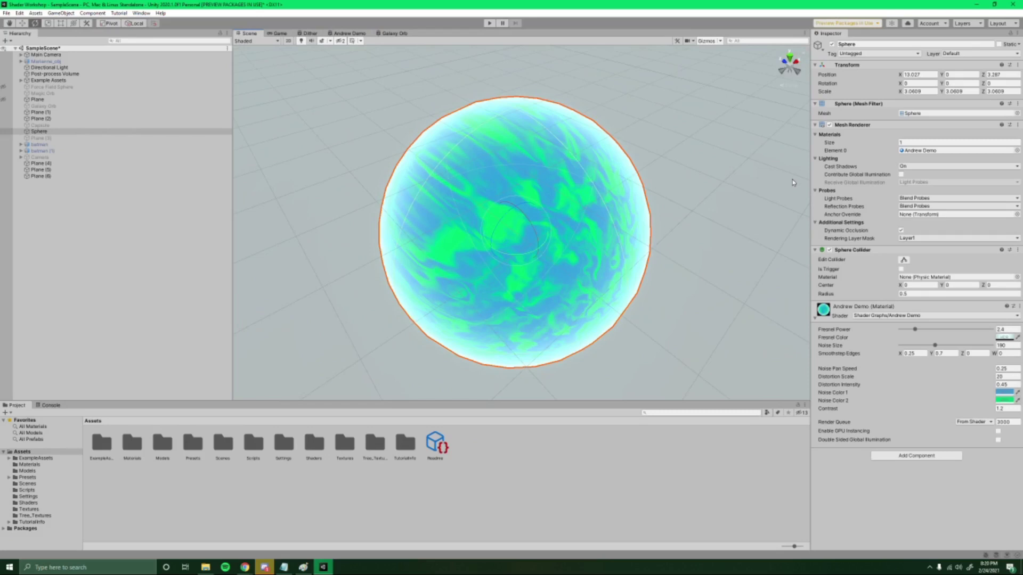
right_click_drag(718, 206, 731, 222)
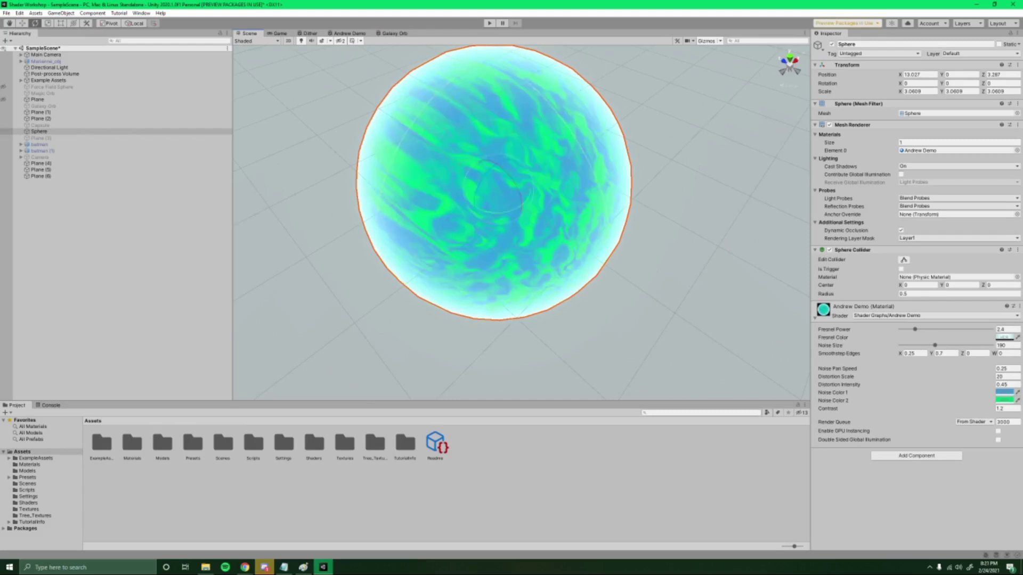
key("alt")
left_click_drag(608, 220, 615, 203, "alt")
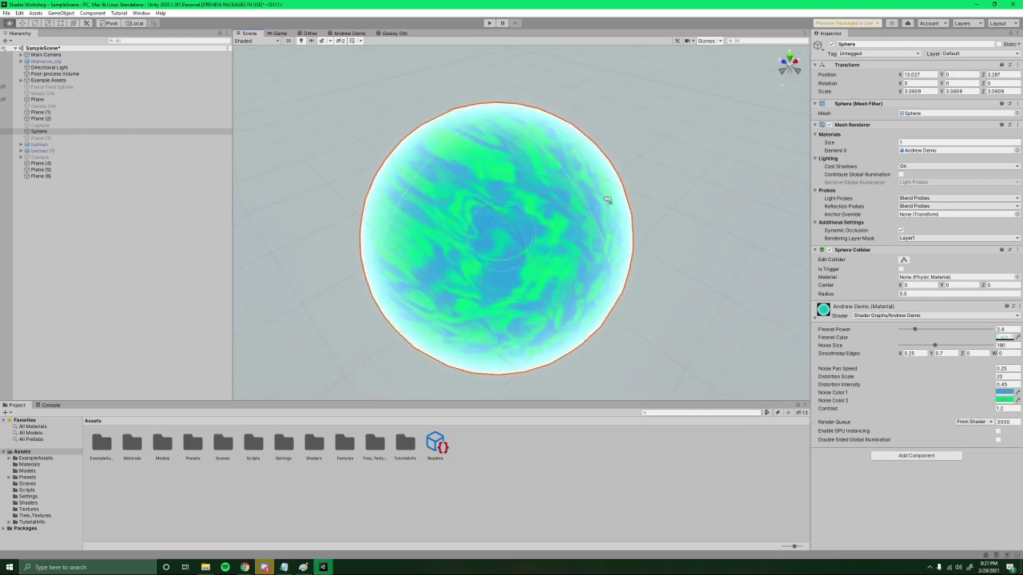